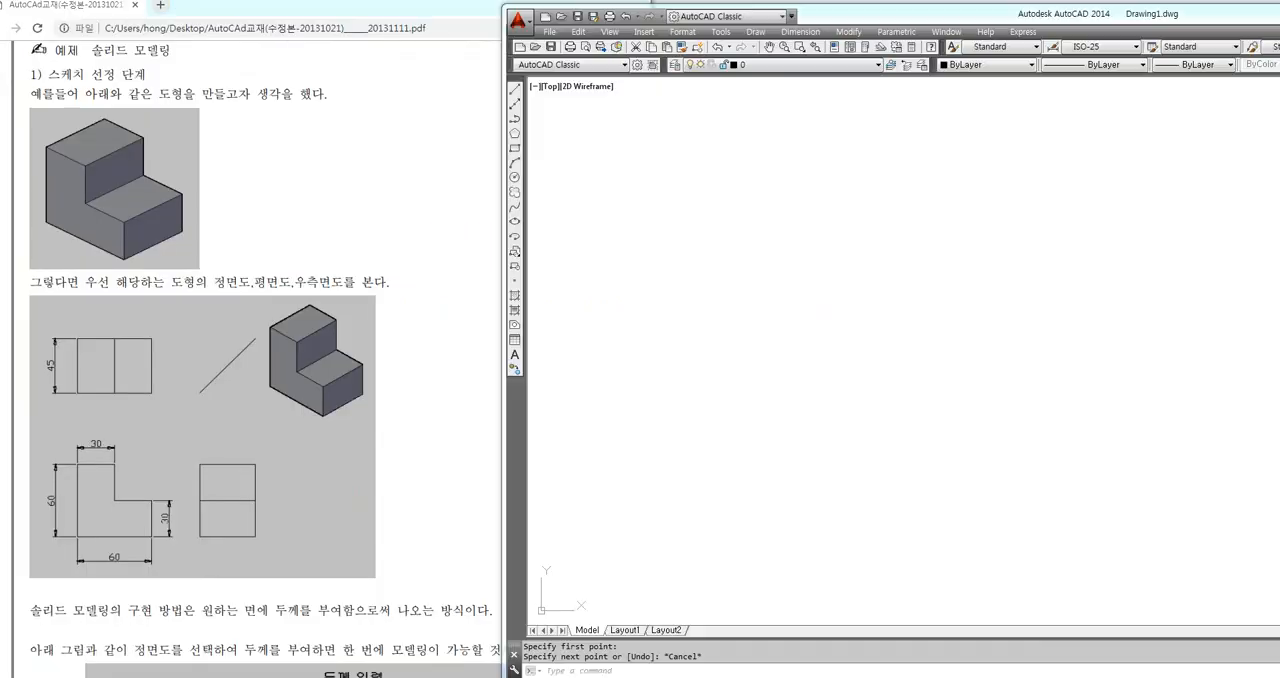
{"action": "left_click", "coordinate": [731, 513]}
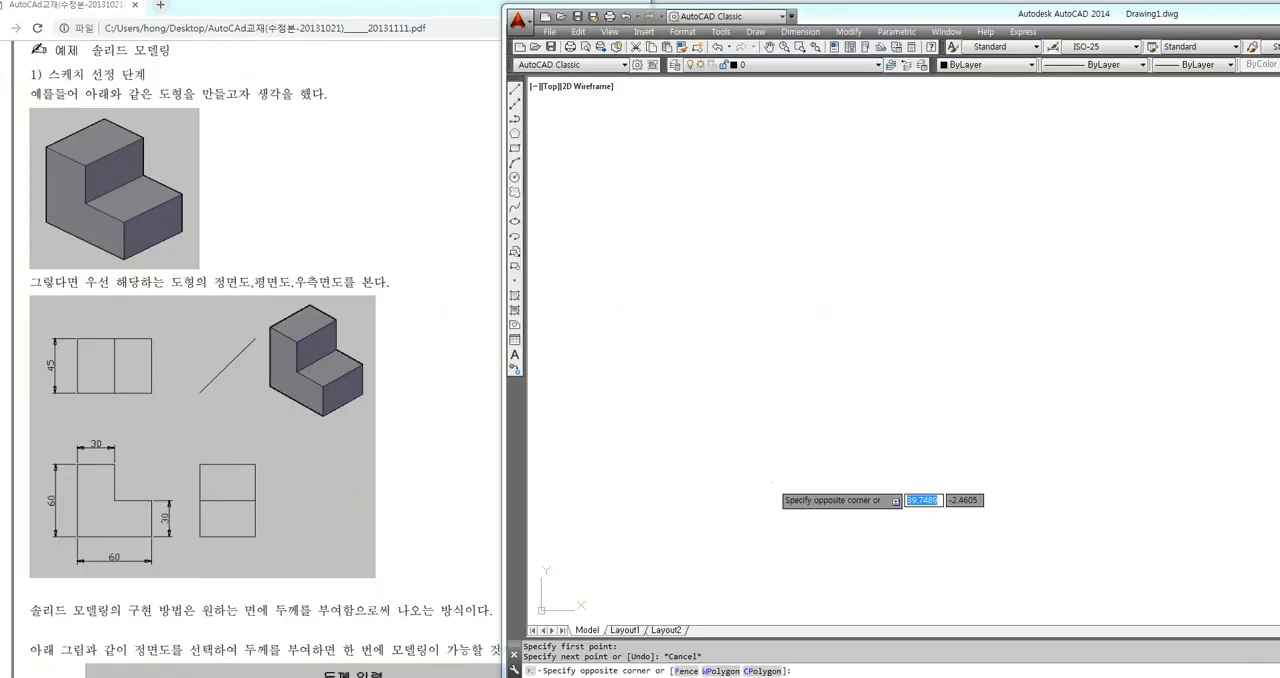
{"action": "left_click", "coordinate": [755, 342]}
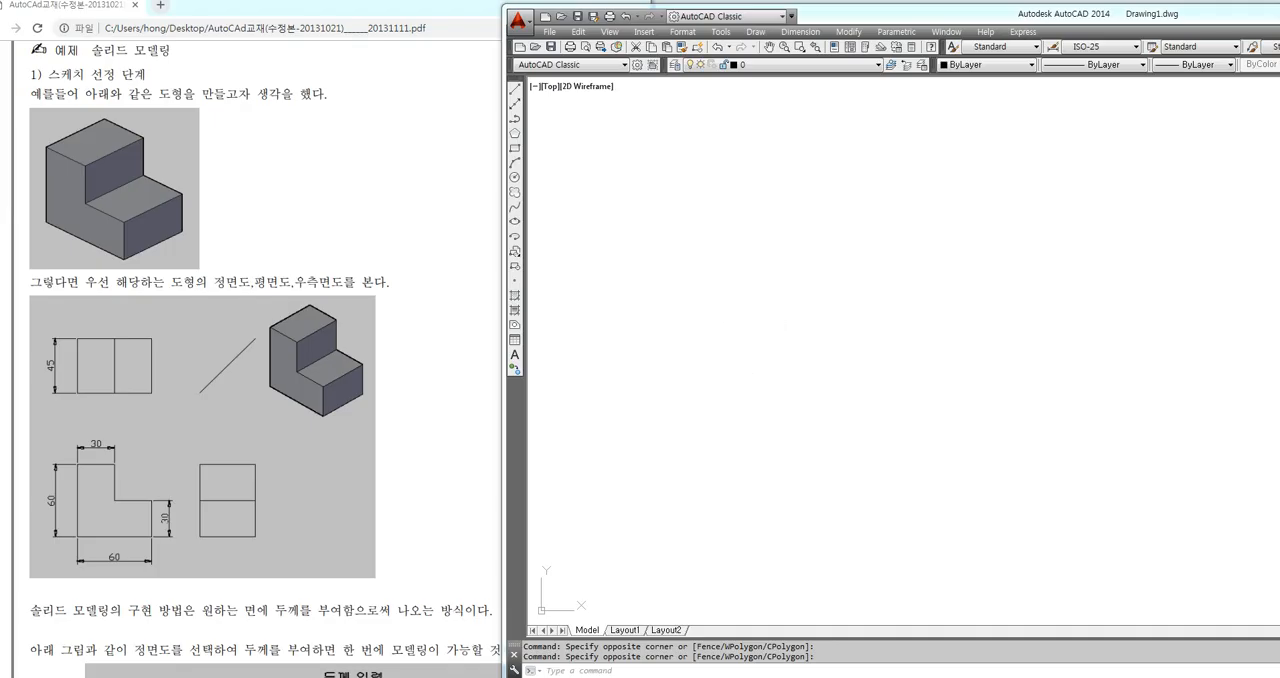
{"action": "mouse_move", "coordinate": [155, 70]}
{"action": "left_mouse_down"}
{"action": "mouse_move", "coordinate": [68, 62]}
{"action": "mouse_move", "coordinate": [200, 28]}
{"action": "mouse_move", "coordinate": [175, 70]}
{"action": "left_mouse_up"}
{"action": "key", "text": "Escape"}
{"action": "key", "text": "F8"}
{"action": "key", "text": "F8"}
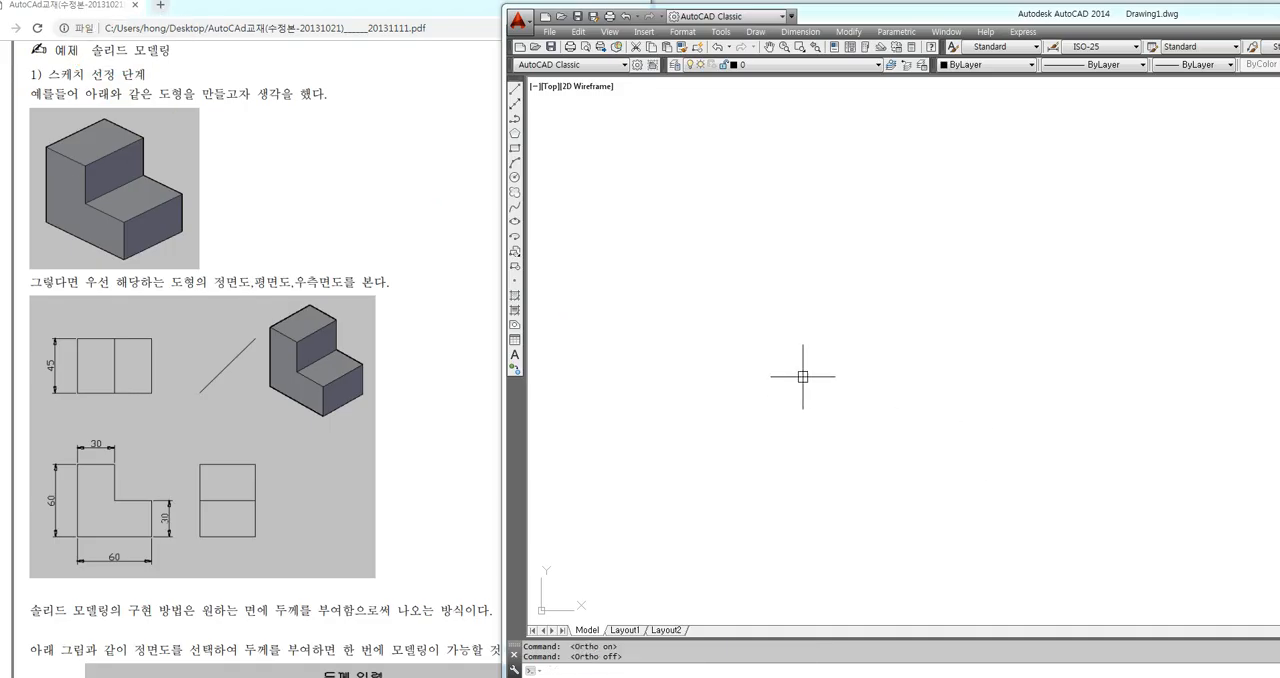
Draw a rectangle with its lower-left corner just left of the middle of the empty drawing
{"action": "type", "text": "rec"}
{"action": "key", "text": "Return"}
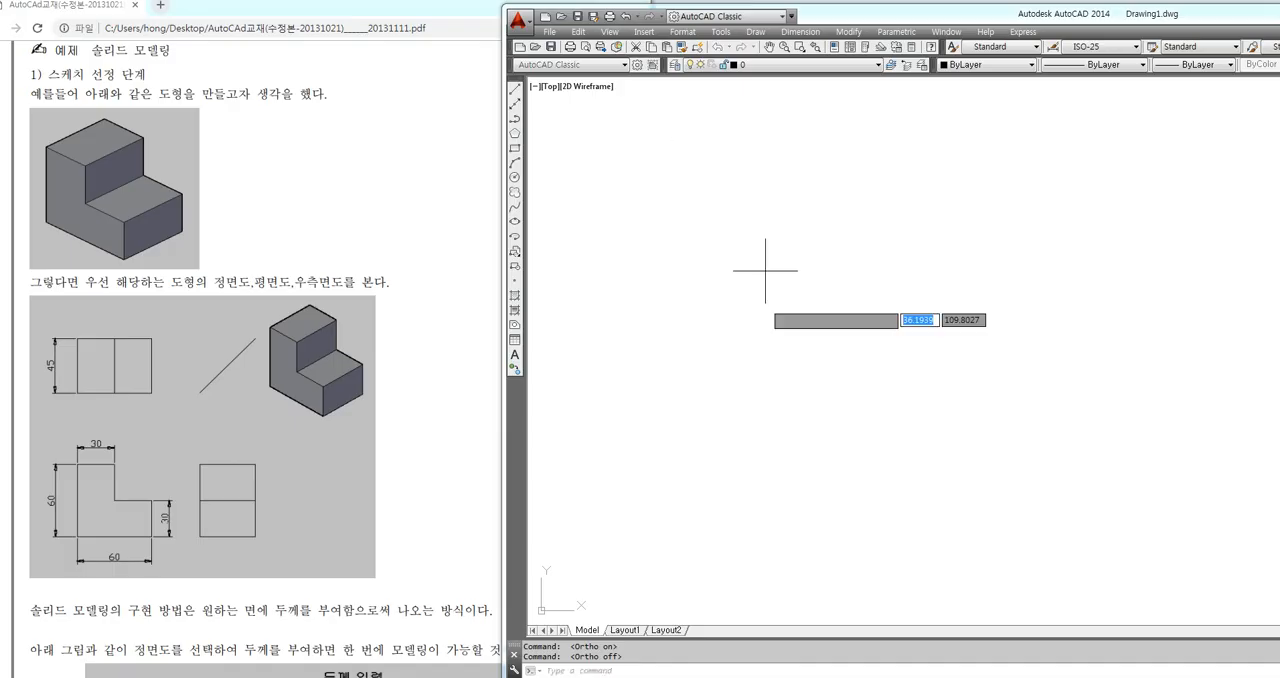
{"action": "left_click", "coordinate": [676, 461]}
Copy the rectangle straight across to the right, leaving a gap between the original and the copy
{"action": "type", "text": "co"}
{"action": "key", "text": "Return"}
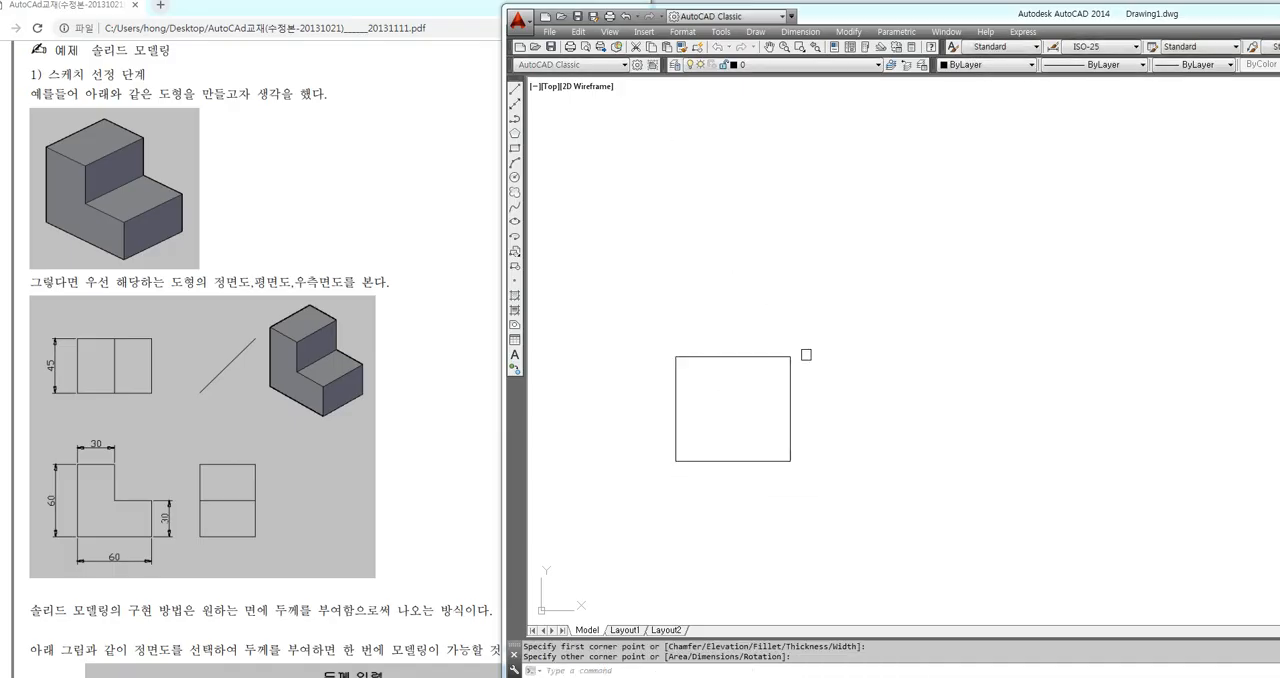
{"action": "left_click", "coordinate": [818, 337]}
{"action": "left_click", "coordinate": [726, 411]}
{"action": "key", "text": "Return"}
{"action": "left_click", "coordinate": [726, 425]}
{"action": "left_click", "coordinate": [900, 425]}
{"action": "key", "text": "Escape"}
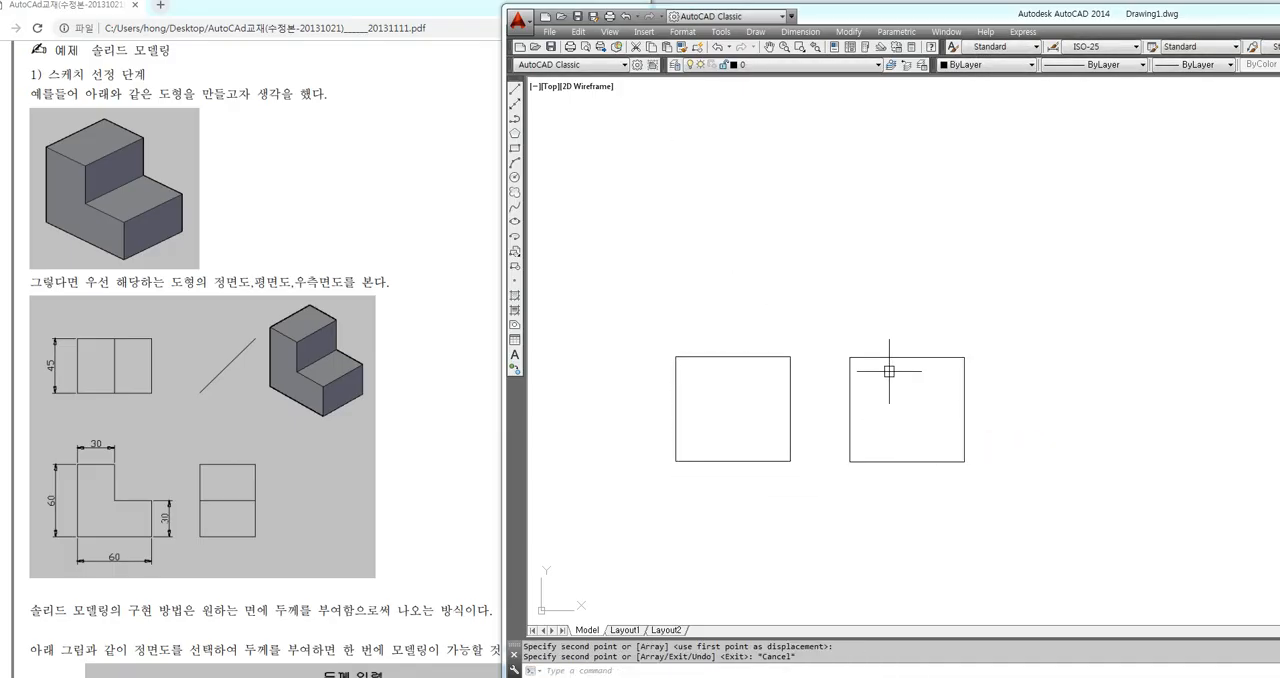
Copy both rectangles to the clipboard and set the viewpoint to 1,-1,1 for an SE isometric view
{"action": "left_click", "coordinate": [898, 357]}
{"action": "left_click", "coordinate": [777, 356]}
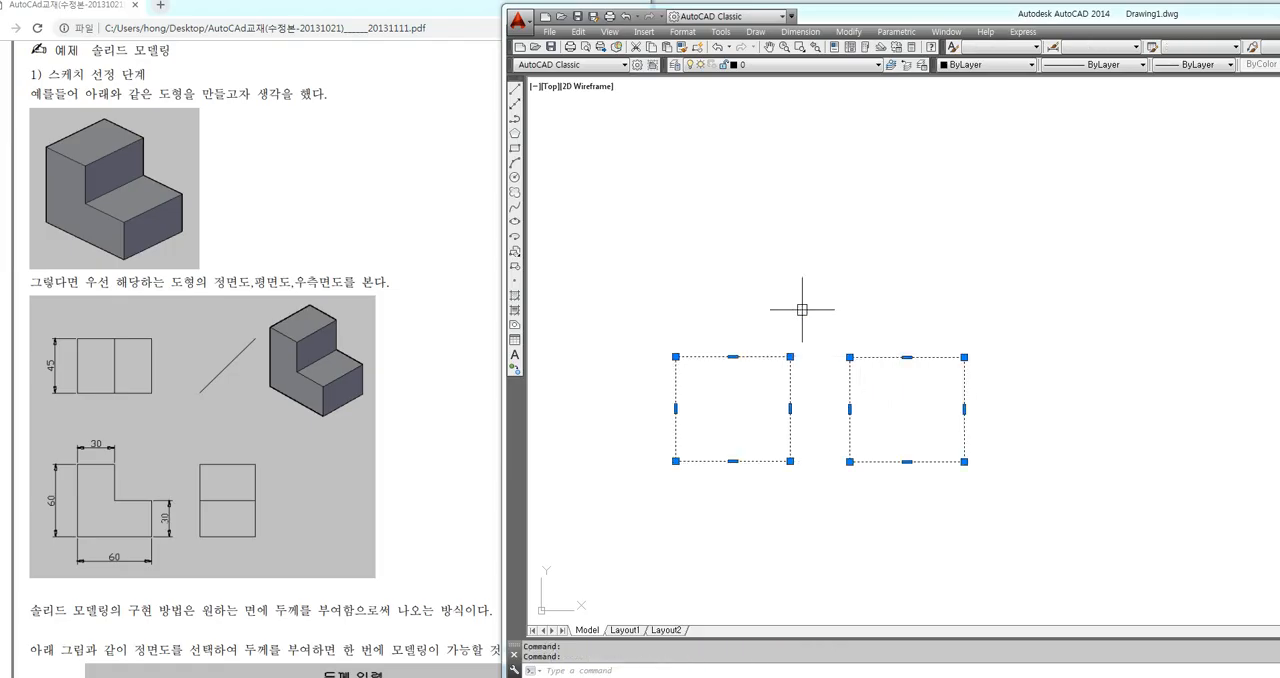
{"action": "type", "text": "vpoint"}
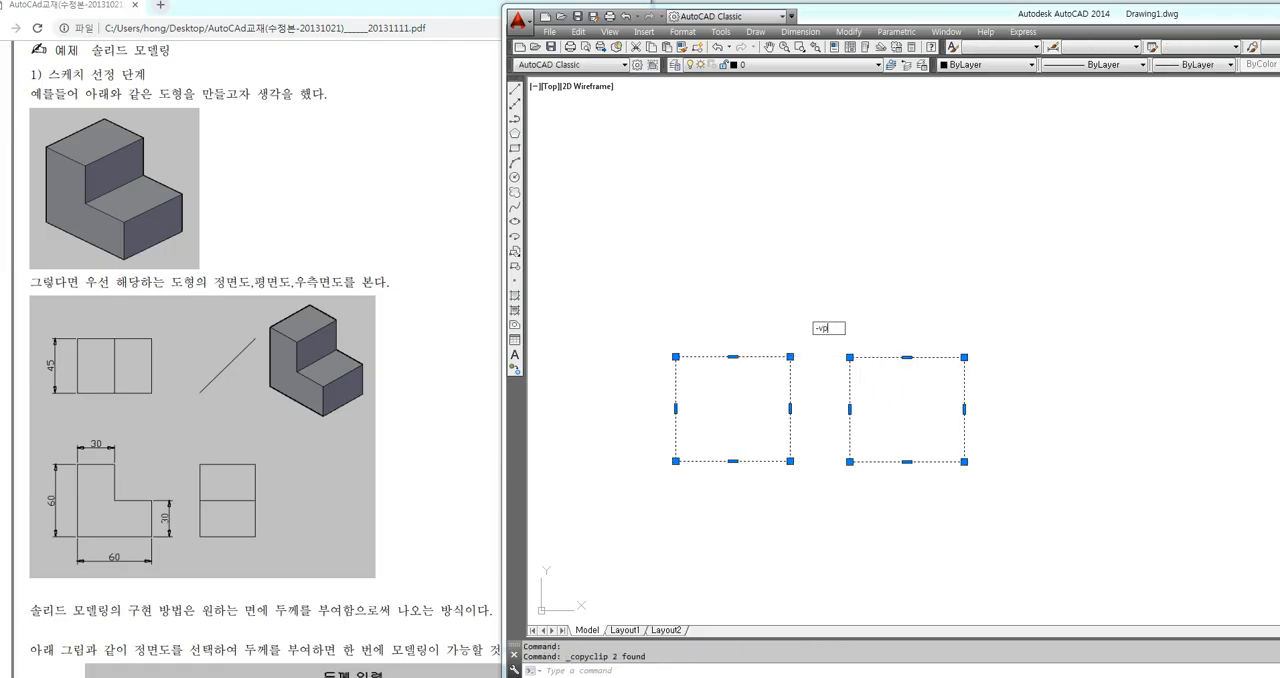
{"action": "key", "text": "Return"}
{"action": "type", "text": "1,-1,1"}
{"action": "key", "text": "Return"}
Rotate the UCS 90 degrees about the X axis and paste the copied rectangles upright behind the flat ones
{"action": "type", "text": "ucs"}
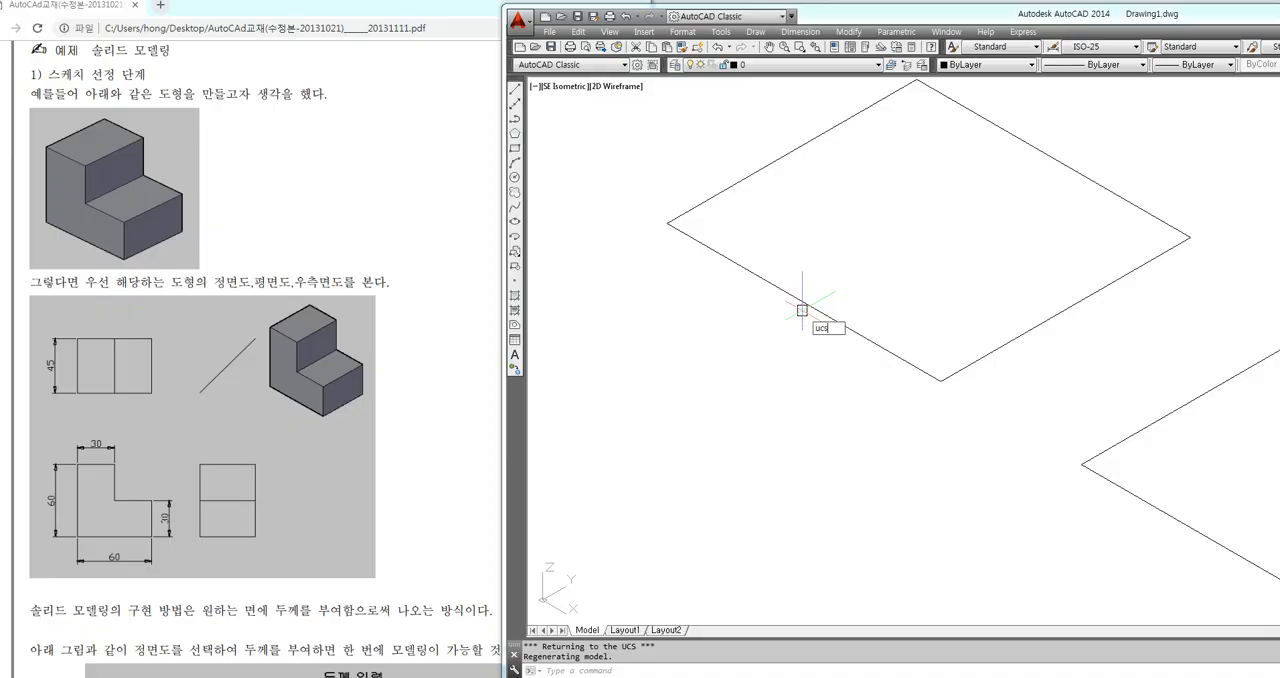
{"action": "key", "text": "Return"}
{"action": "type", "text": "x"}
{"action": "key", "text": "Return"}
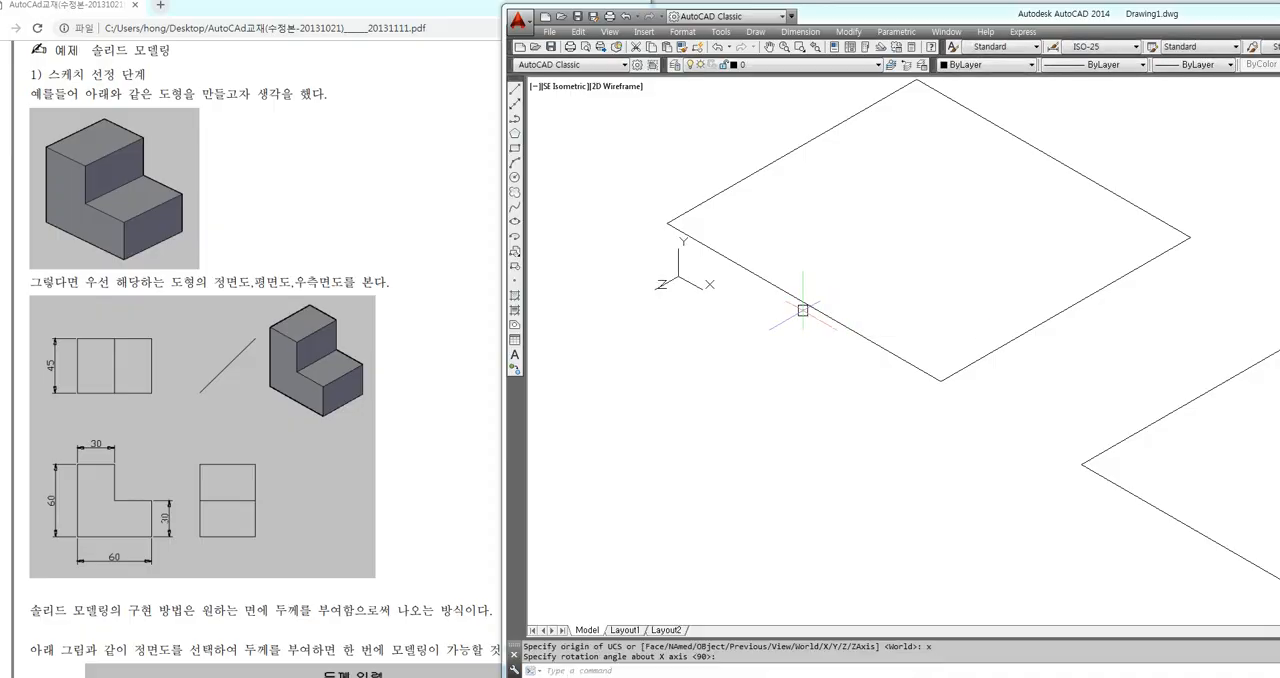
{"action": "scroll", "coordinate": [754, 379], "scroll_direction": "down", "scroll_amount": 3}
{"action": "key", "text": "Return"}
{"action": "key", "text": "ctrl+v"}
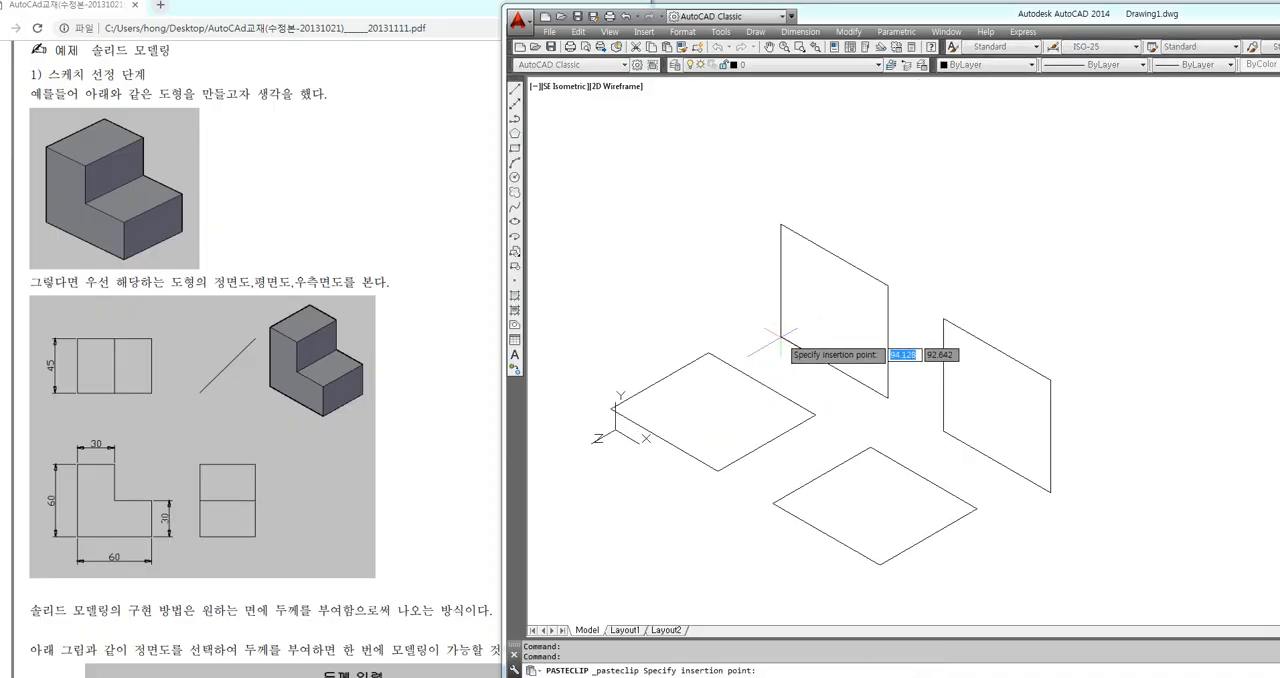
{"action": "left_click", "coordinate": [767, 341]}
Explode the left upright rectangle into separate lines
{"action": "type", "text": "x"}
{"action": "key", "text": "Return"}
{"action": "left_click", "coordinate": [896, 257]}
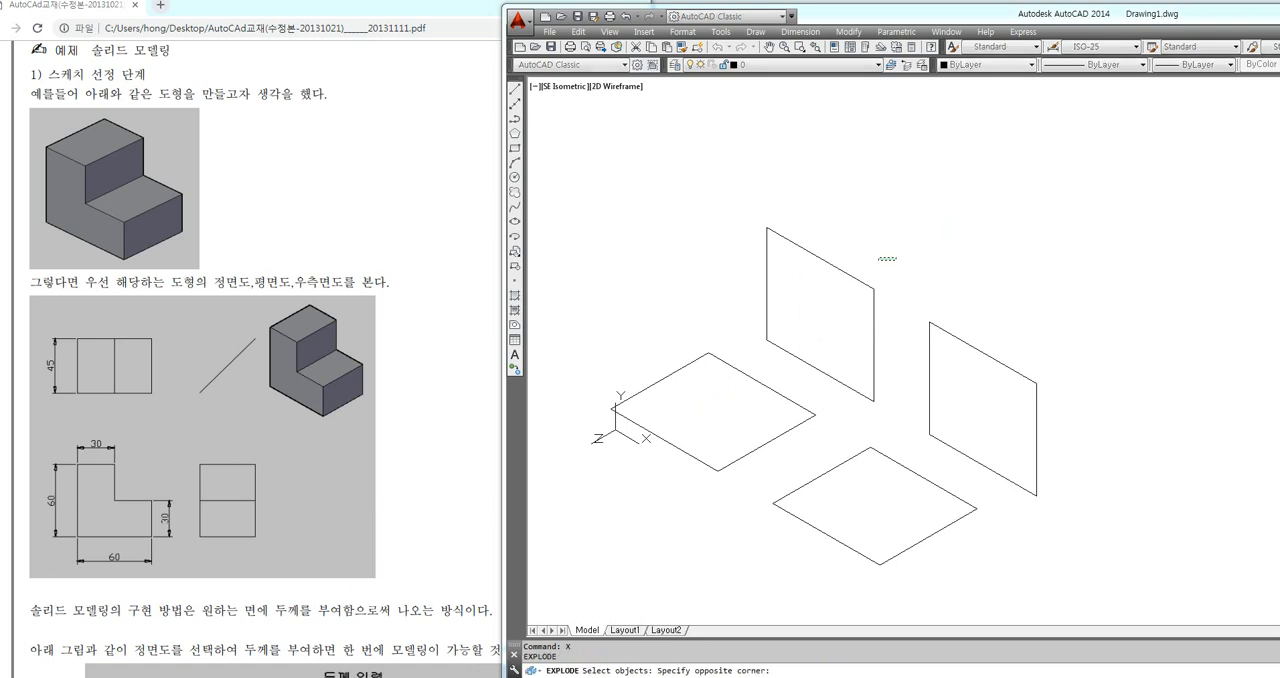
{"action": "left_click", "coordinate": [816, 306]}
{"action": "key", "text": "Return"}
Extrude both upright profiles backward, the exploded lines on the left and the closed rectangle on the right
{"action": "type", "text": "ext"}
{"action": "key", "text": "Return"}
{"action": "left_click", "coordinate": [899, 220]}
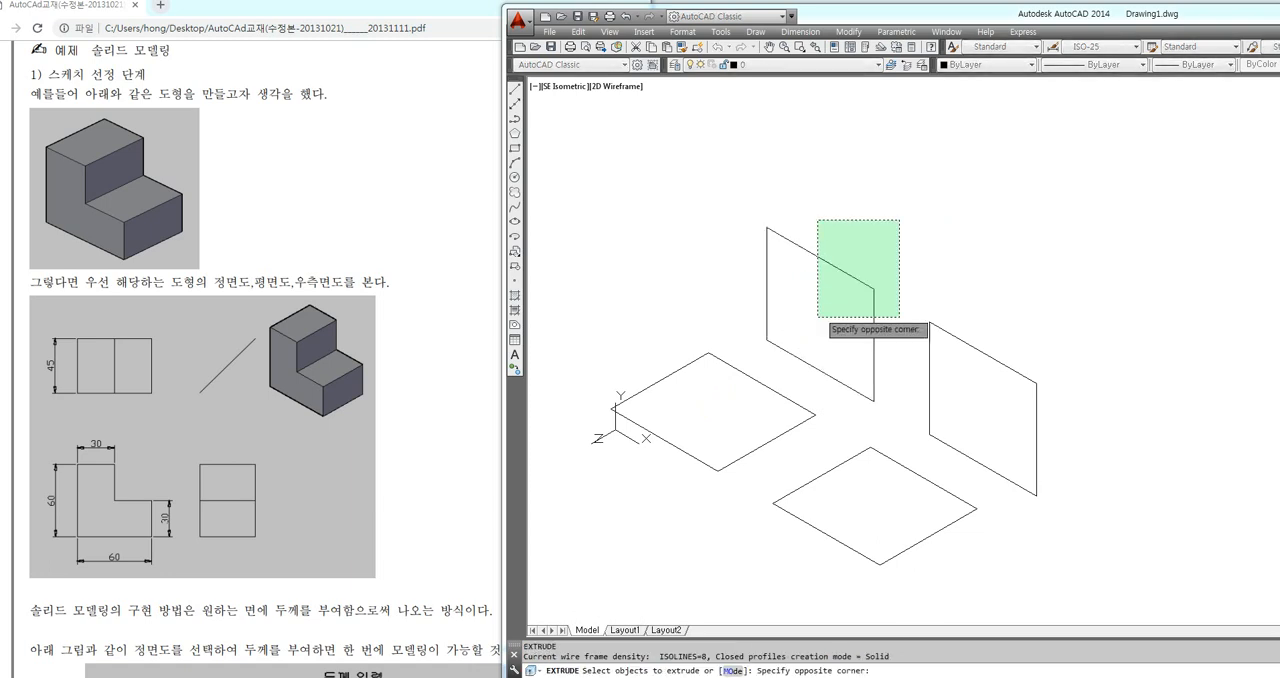
{"action": "left_click", "coordinate": [767, 366]}
{"action": "key", "text": "Return"}
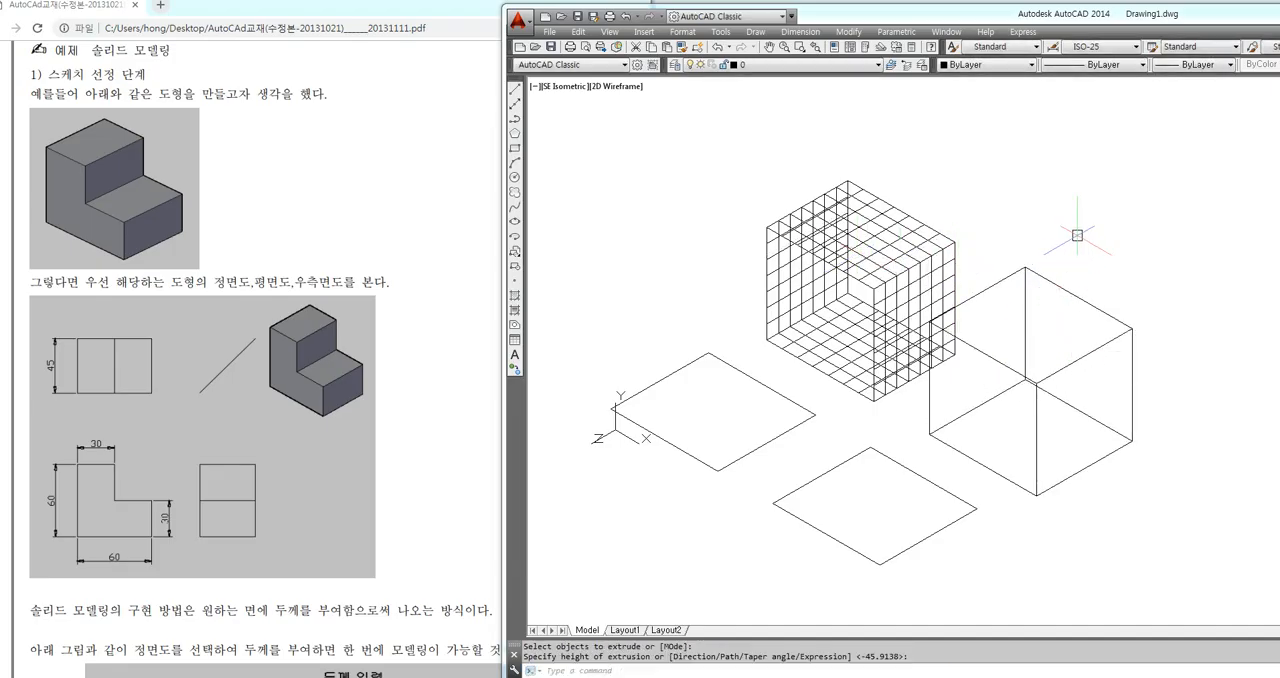
Change the visual style to Conceptual
{"action": "type", "text": "sha"}
{"action": "key", "text": "Return"}
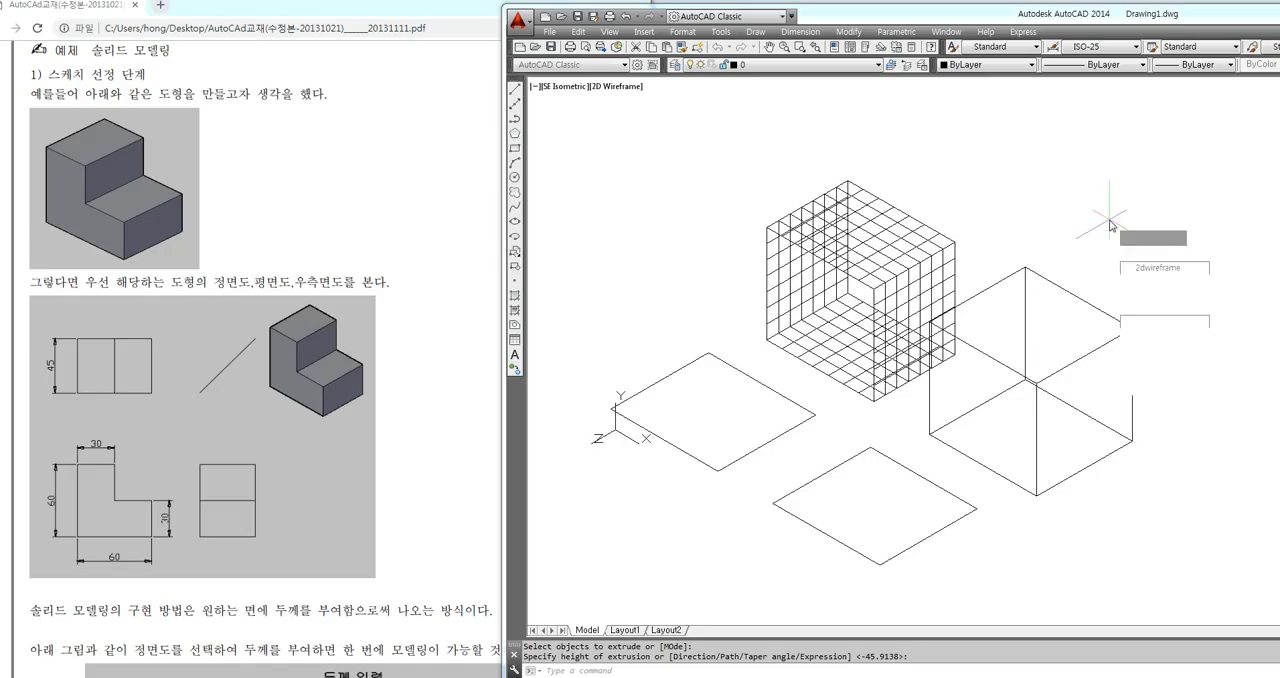
{"action": "type", "text": "c"}
{"action": "key", "text": "Return"}
Compare the box extruded from exploded lines with the one extruded from a closed rectangle, examining their faces
{"action": "middle_click_drag", "start_coordinate": [1087, 275], "coordinate": [1049, 278]}
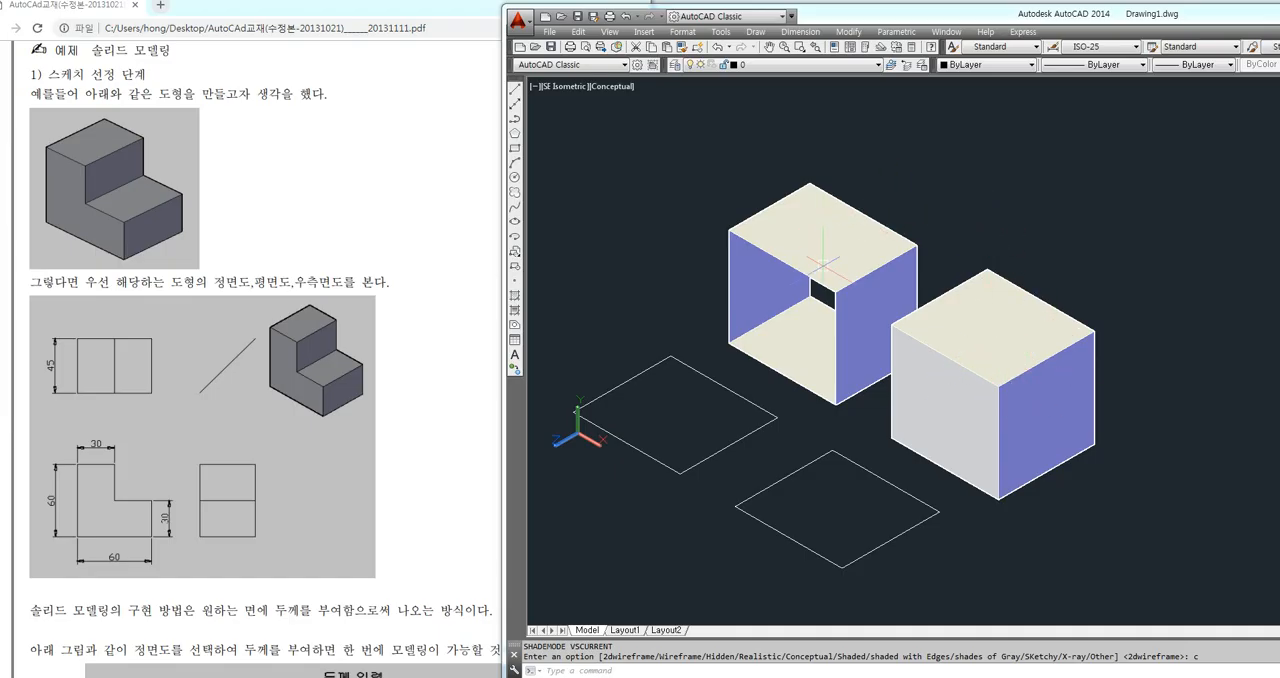
{"action": "scroll", "coordinate": [823, 273], "scroll_direction": "up", "scroll_amount": 2}
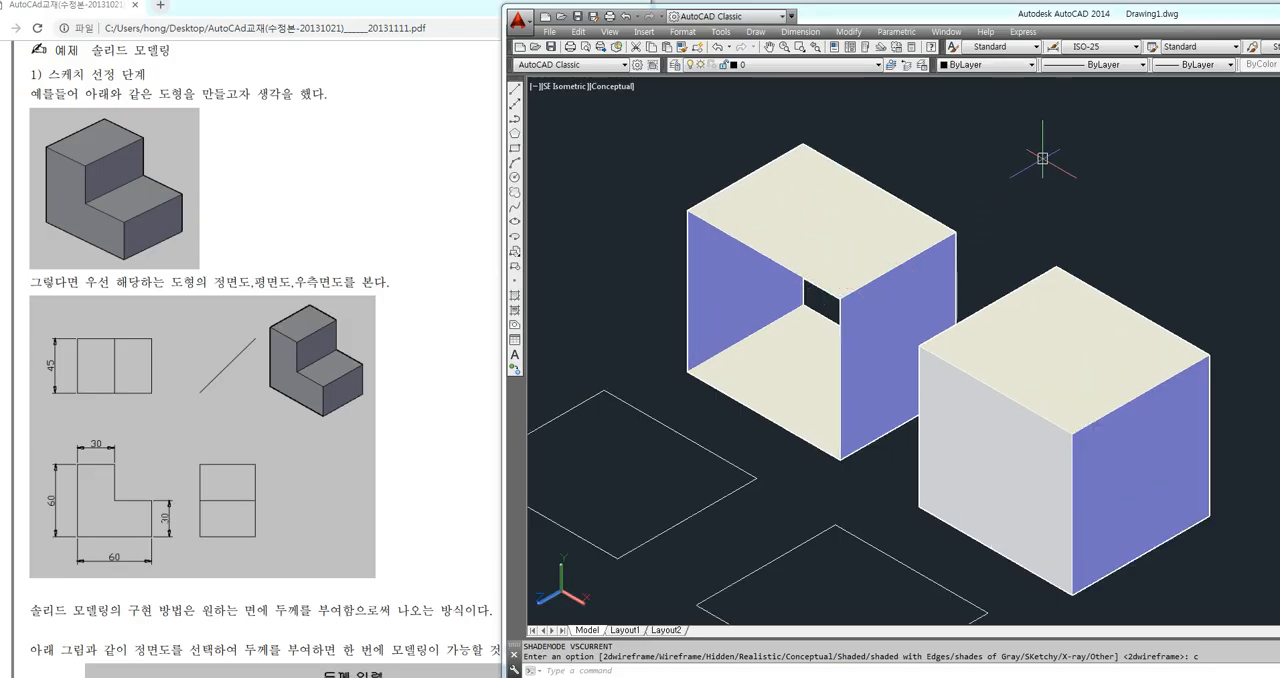
{"action": "left_click_drag", "start_coordinate": [814, 234], "coordinate": [822, 242]}
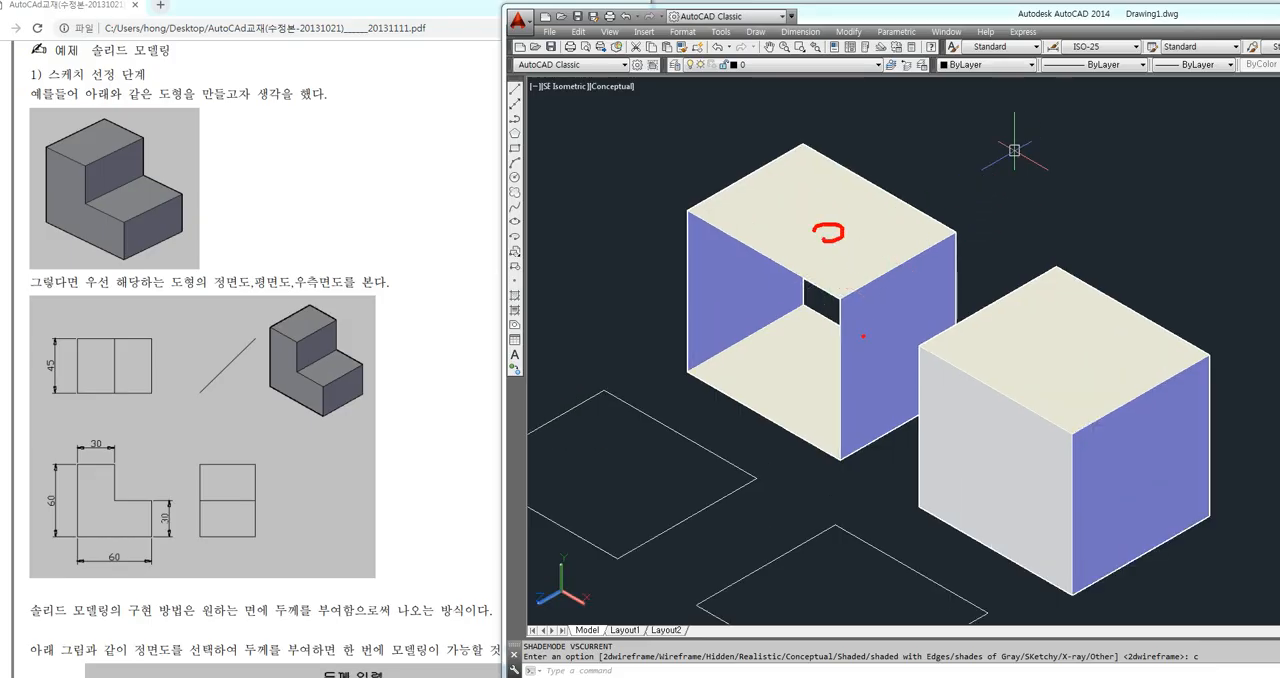
{"action": "left_click_drag", "start_coordinate": [863, 336], "coordinate": [868, 337]}
{"action": "left_click_drag", "start_coordinate": [722, 276], "coordinate": [714, 298]}
{"action": "left_click_drag", "start_coordinate": [774, 370], "coordinate": [778, 380]}
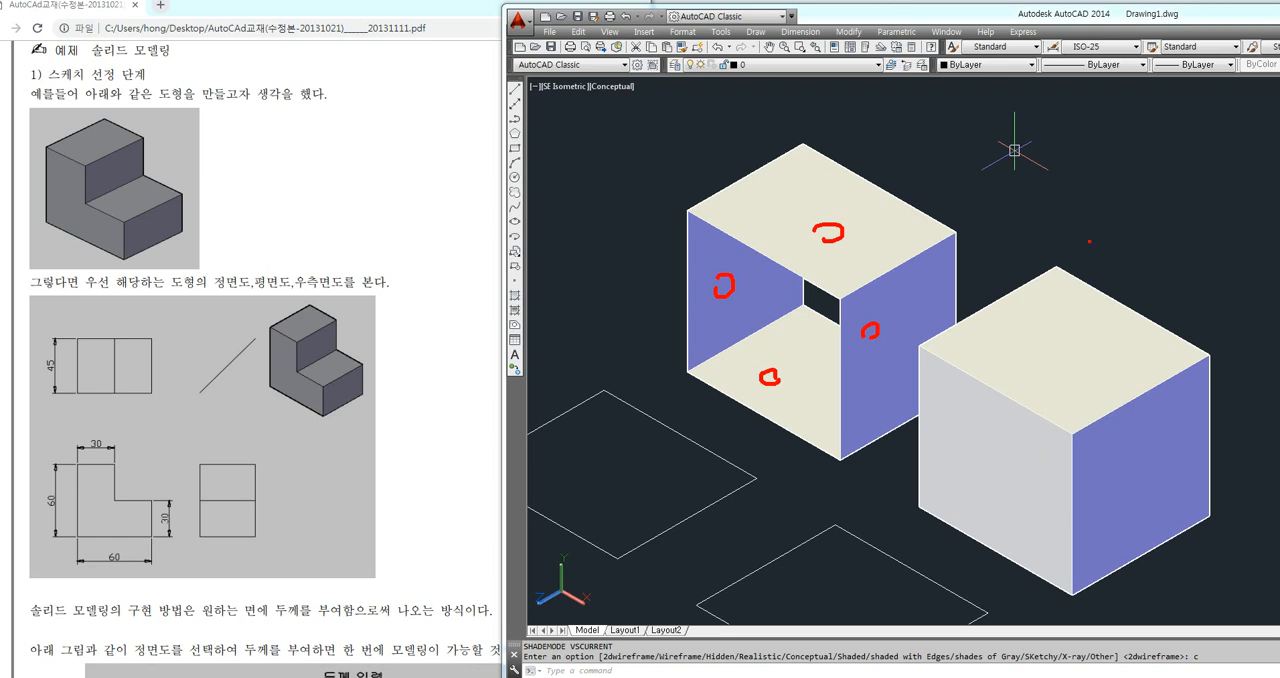
{"action": "mouse_move", "coordinate": [1137, 267]}
{"action": "left_mouse_down"}
{"action": "mouse_move", "coordinate": [1100, 322]}
{"action": "mouse_move", "coordinate": [1138, 320]}
{"action": "left_mouse_up"}
{"action": "mouse_move", "coordinate": [401, 470]}
{"action": "left_mouse_down"}
{"action": "mouse_move", "coordinate": [828, 490]}
{"action": "mouse_move", "coordinate": [972, 482]}
{"action": "left_mouse_up"}
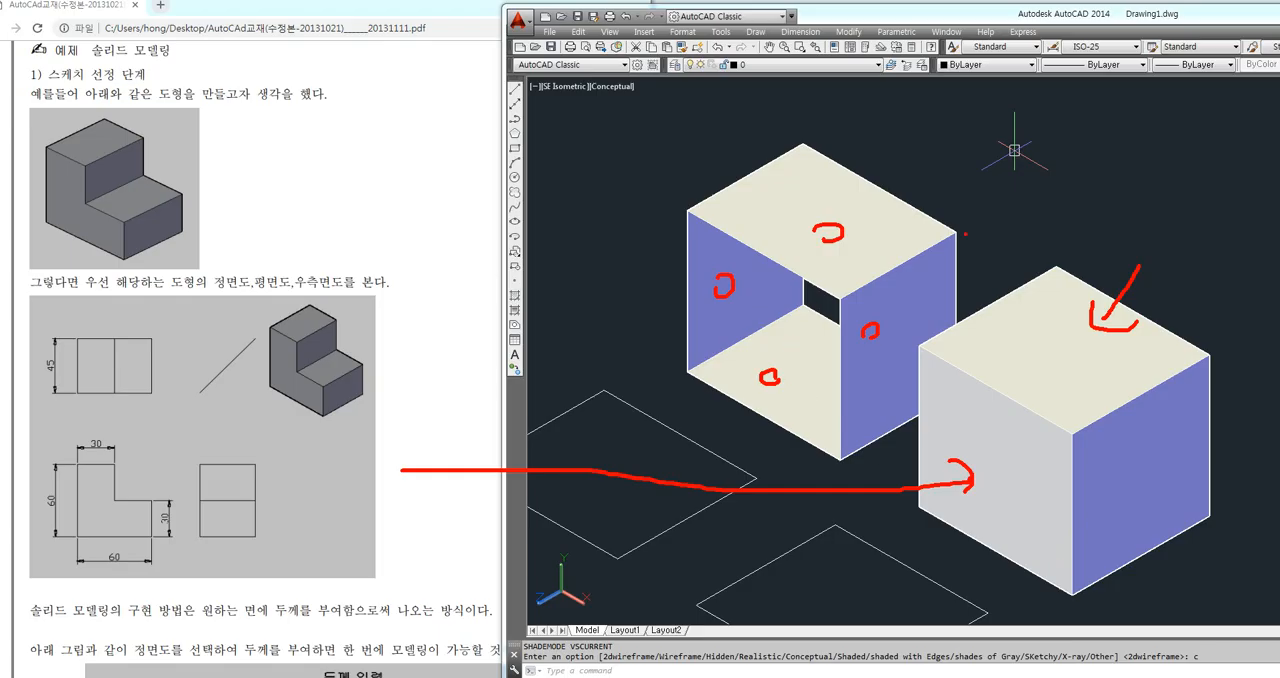
{"action": "key", "text": "Escape"}
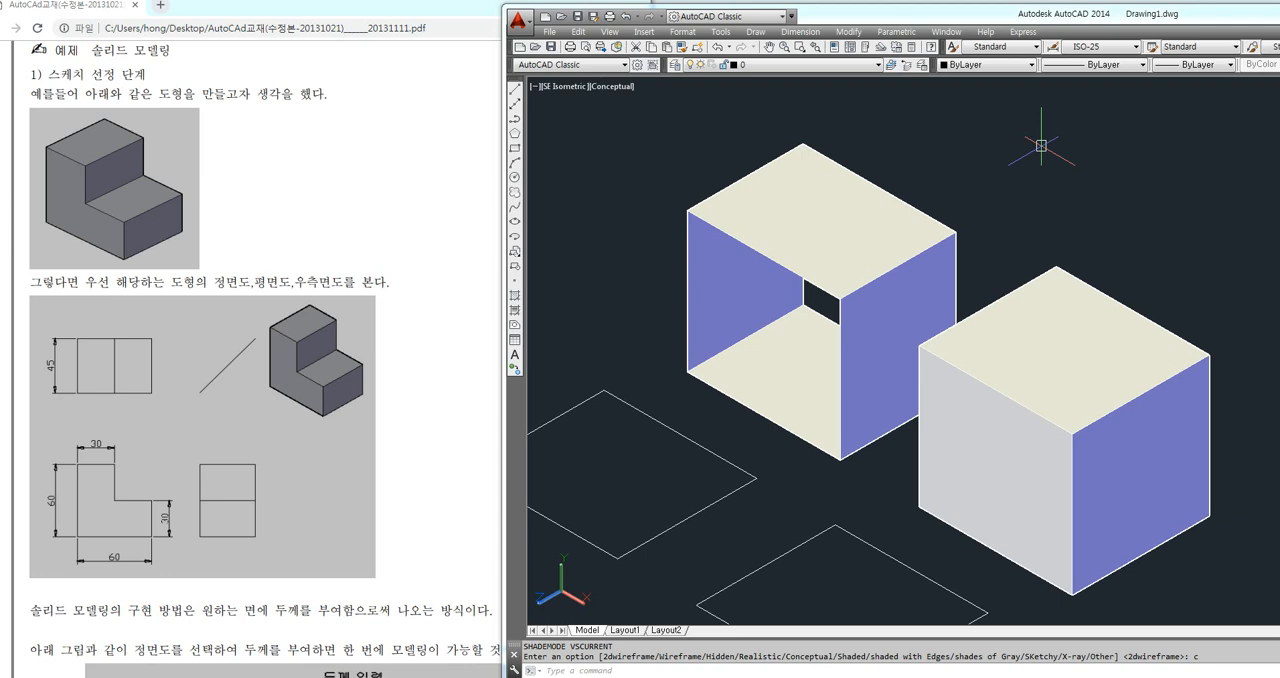
{"action": "middle_click_drag", "start_coordinate": [1010, 204], "coordinate": [818, 160]}
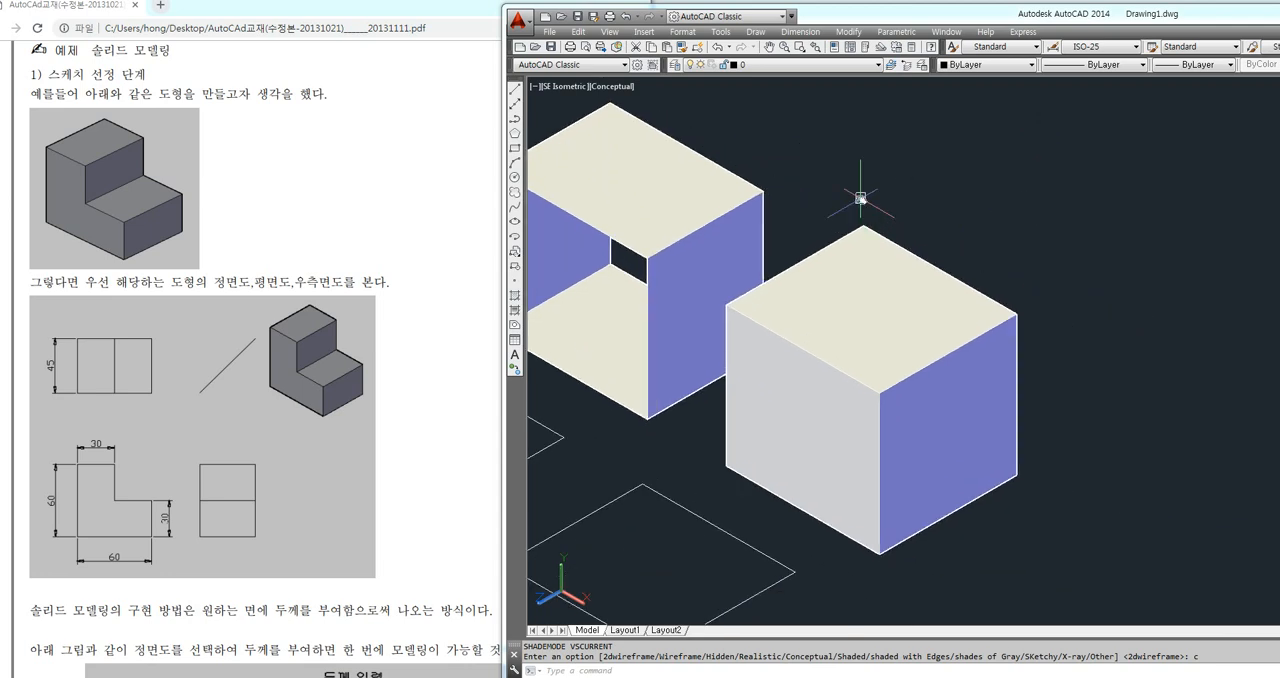
{"action": "middle_click_drag", "start_coordinate": [861, 199], "coordinate": [889, 188]}
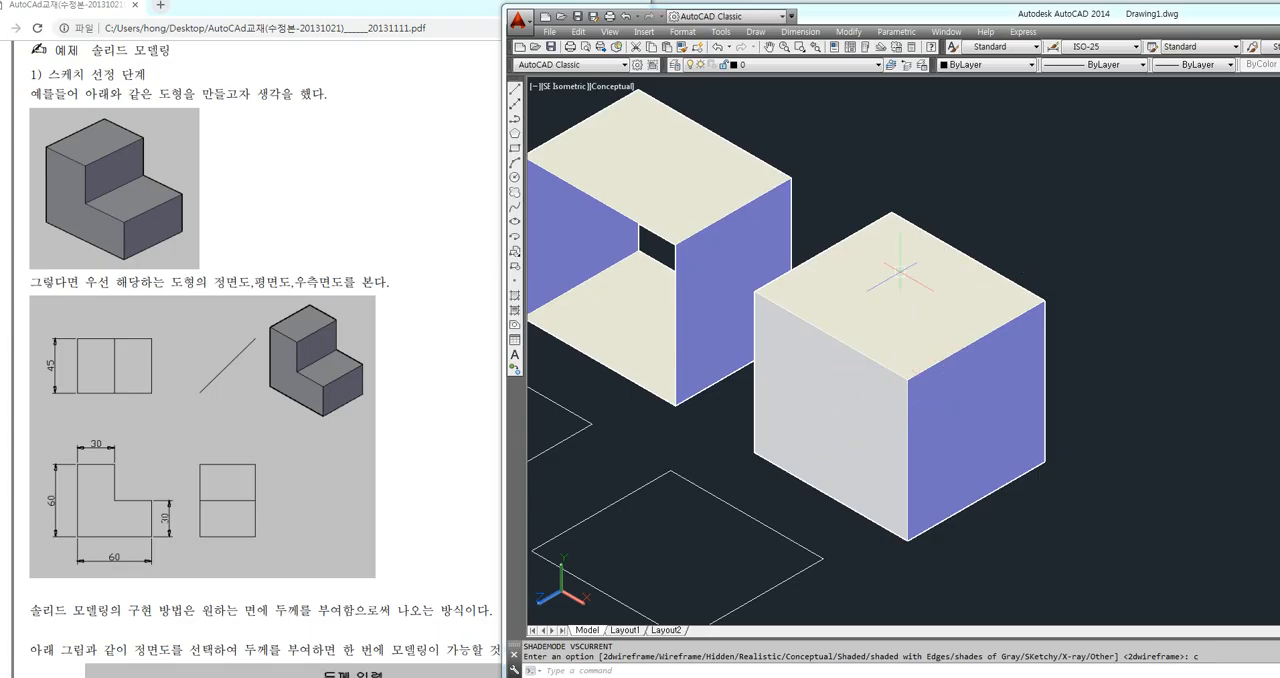
{"action": "scroll", "coordinate": [830, 300], "scroll_direction": "down", "scroll_amount": 2}
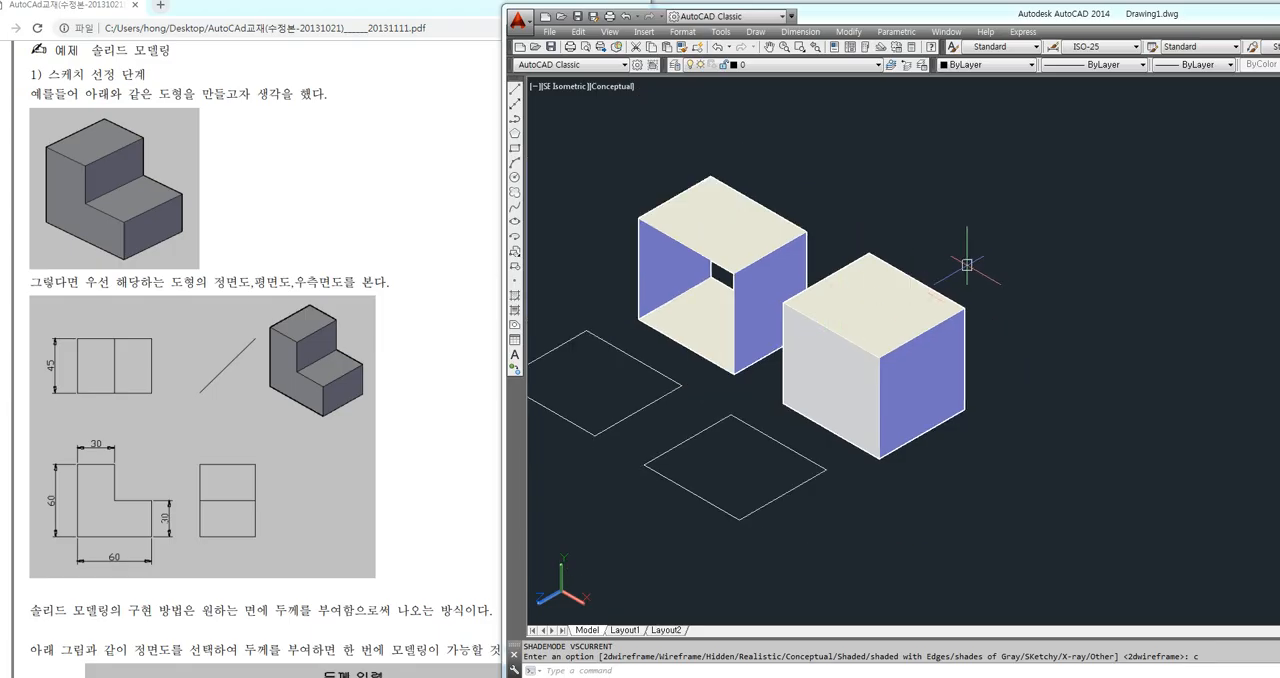
Undo the extrusion demonstration back to the empty top view in 2D Wireframe
{"action": "key", "text": "ctrl+z"}
{"action": "key", "text": "ctrl+z"}
{"action": "key", "text": "ctrl+z"}
{"action": "key", "text": "ctrl+z"}
{"action": "key", "text": "ctrl+z"}
{"action": "key", "text": "ctrl+z"}
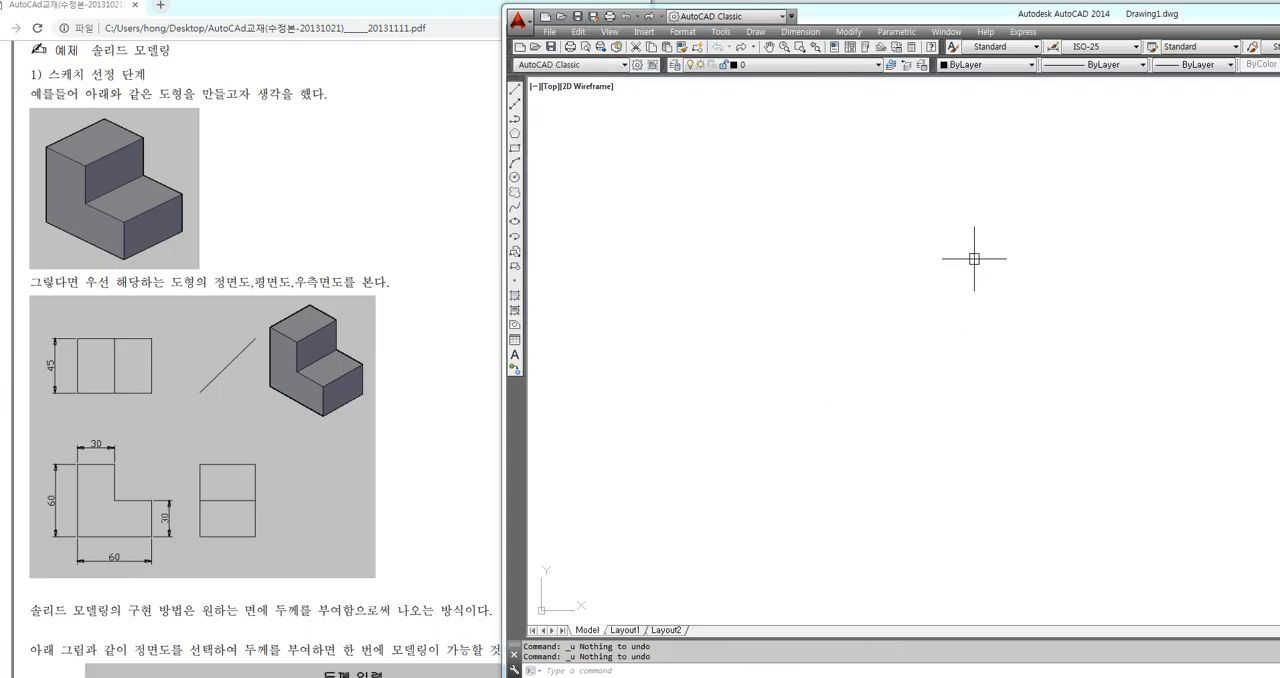
{"action": "left_click", "coordinate": [771, 414]}
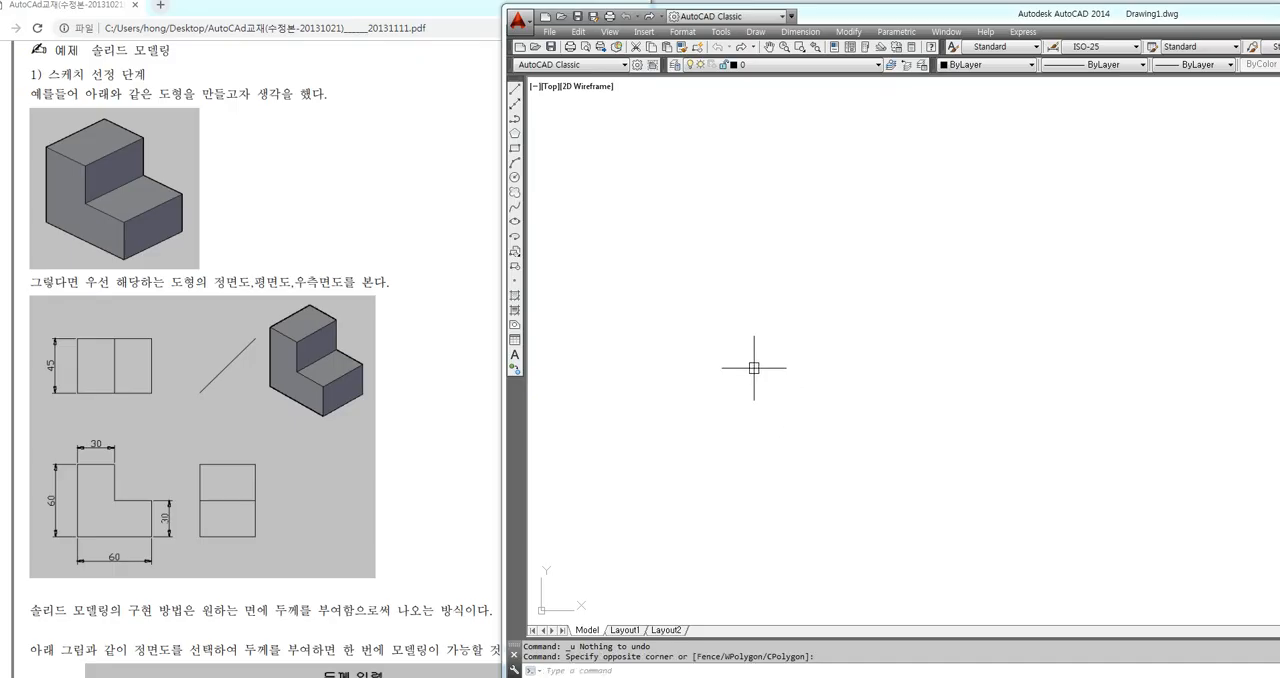
Switch to the textbook PDF and examine how the L-shaped solid's front and right-side faces relate to its projection views
{"action": "left_click_drag", "start_coordinate": [364, 282], "coordinate": [376, 282]}
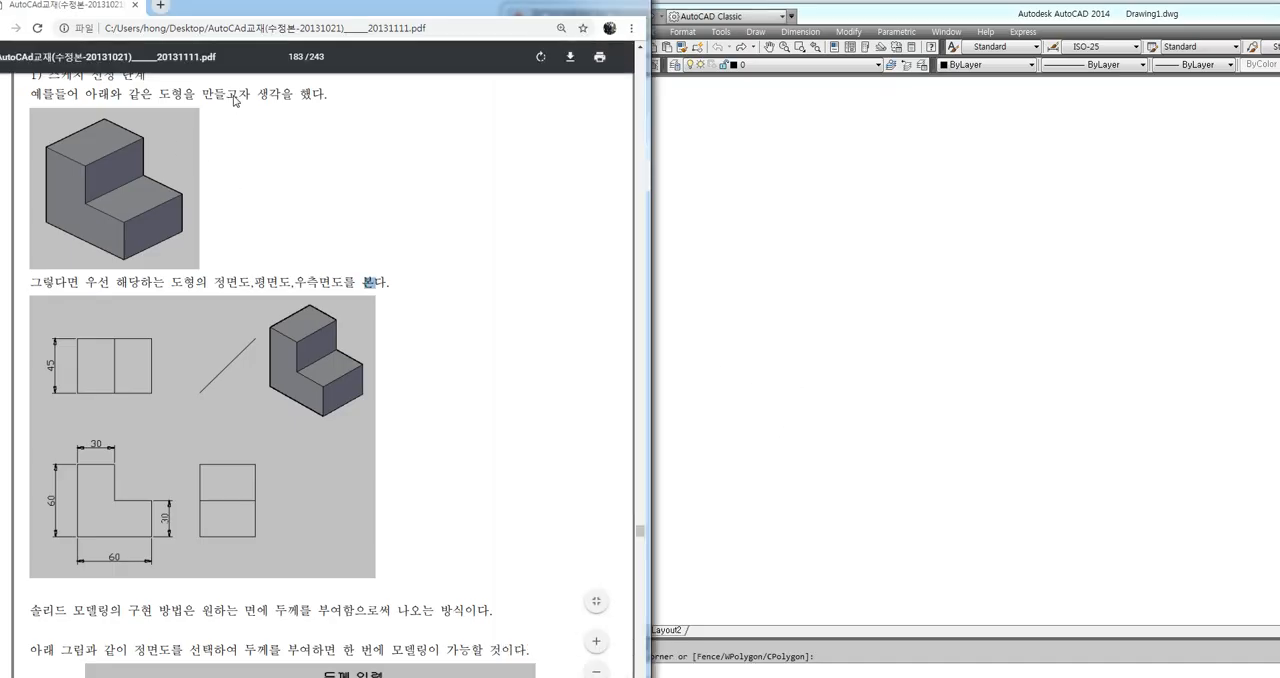
{"action": "left_click", "coordinate": [296, 237]}
{"action": "mouse_move", "coordinate": [218, 436]}
{"action": "left_mouse_down"}
{"action": "mouse_move", "coordinate": [248, 404]}
{"action": "mouse_move", "coordinate": [250, 428]}
{"action": "left_mouse_up"}
{"action": "mouse_move", "coordinate": [272, 331]}
{"action": "left_mouse_down"}
{"action": "mouse_move", "coordinate": [298, 337]}
{"action": "mouse_move", "coordinate": [296, 370]}
{"action": "mouse_move", "coordinate": [320, 389]}
{"action": "mouse_move", "coordinate": [321, 411]}
{"action": "mouse_move", "coordinate": [268, 390]}
{"action": "mouse_move", "coordinate": [270, 338]}
{"action": "left_mouse_up"}
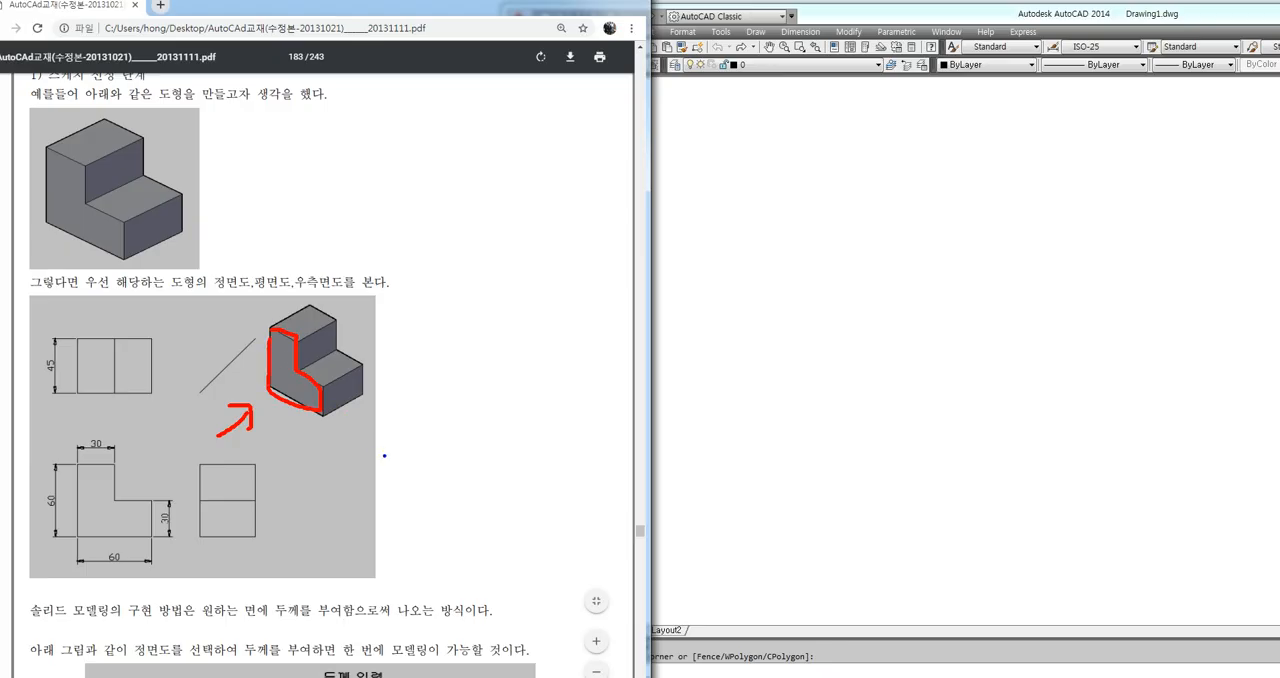
{"action": "mouse_move", "coordinate": [388, 457]}
{"action": "left_mouse_down"}
{"action": "mouse_move", "coordinate": [356, 421]}
{"action": "mouse_move", "coordinate": [370, 421]}
{"action": "left_mouse_up"}
{"action": "mouse_move", "coordinate": [319, 389]}
{"action": "left_mouse_down"}
{"action": "mouse_move", "coordinate": [358, 368]}
{"action": "mouse_move", "coordinate": [362, 400]}
{"action": "mouse_move", "coordinate": [328, 410]}
{"action": "left_mouse_up"}
{"action": "mouse_move", "coordinate": [302, 338]}
{"action": "left_mouse_down"}
{"action": "mouse_move", "coordinate": [316, 328]}
{"action": "mouse_move", "coordinate": [340, 358]}
{"action": "mouse_move", "coordinate": [304, 378]}
{"action": "mouse_move", "coordinate": [299, 331]}
{"action": "left_mouse_up"}
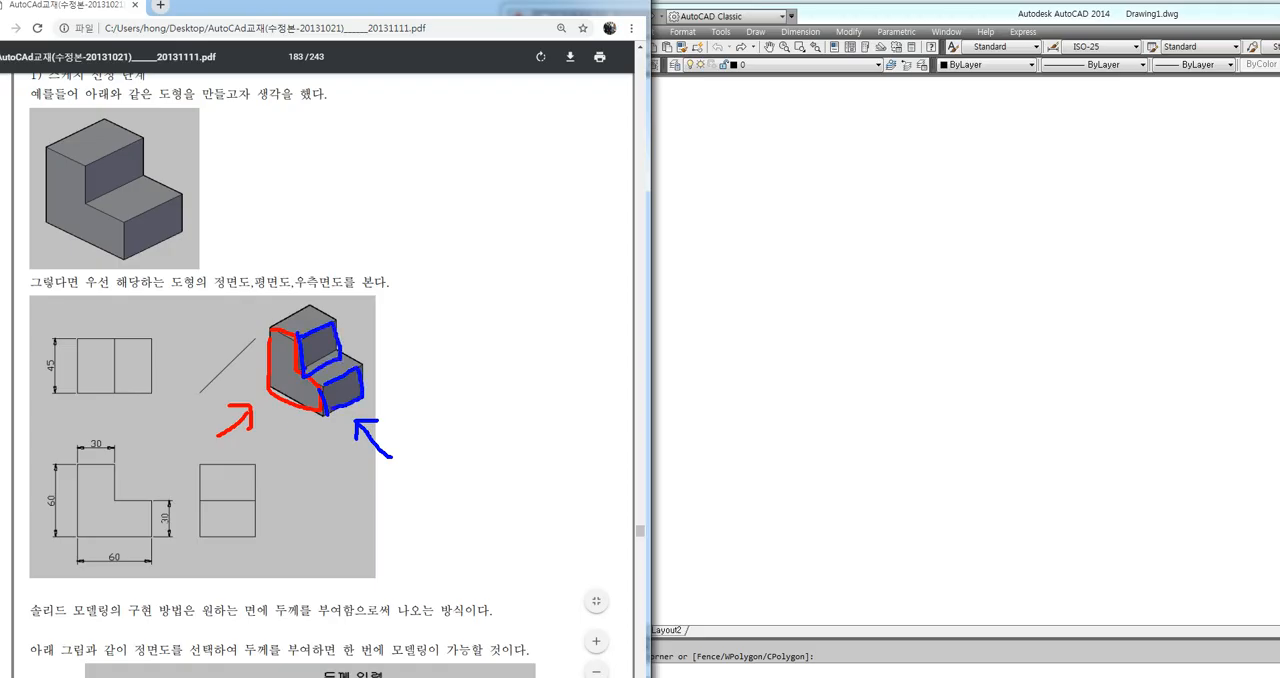
{"action": "mouse_move", "coordinate": [263, 530]}
{"action": "left_mouse_down"}
{"action": "mouse_move", "coordinate": [190, 484]}
{"action": "mouse_move", "coordinate": [272, 520]}
{"action": "mouse_move", "coordinate": [258, 544]}
{"action": "left_mouse_up"}
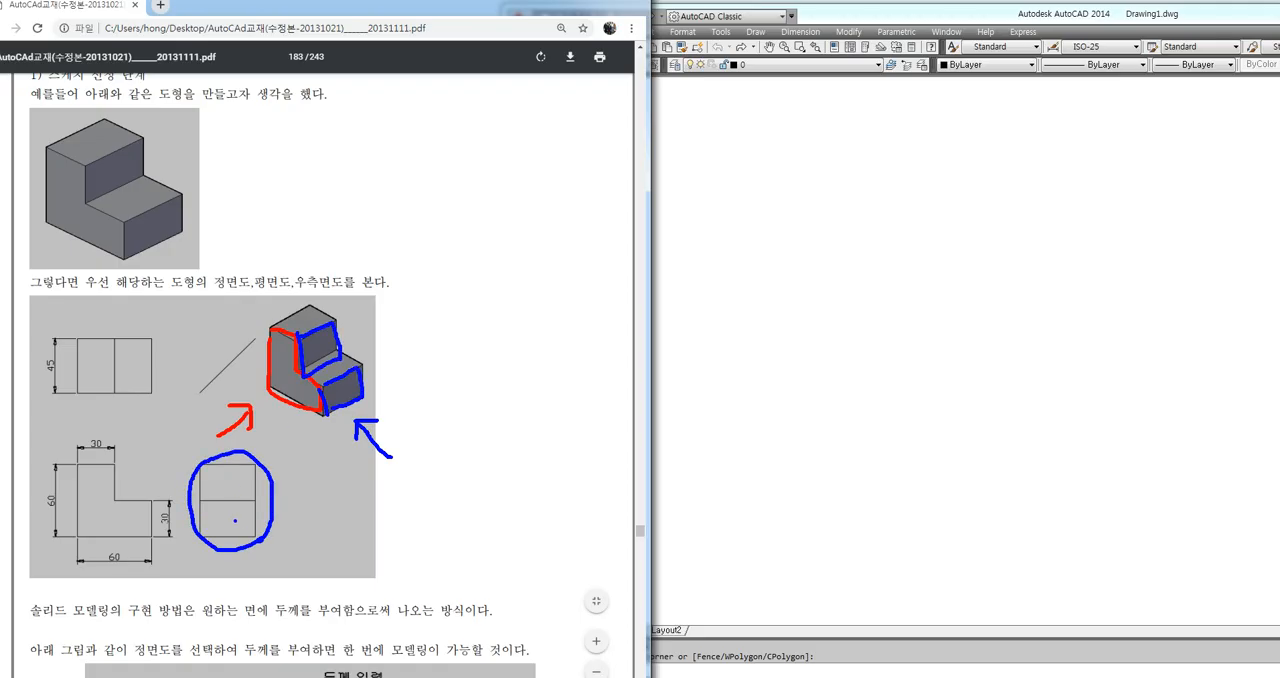
{"action": "key", "text": "Escape"}
{"action": "key", "text": "ctrl+2"}
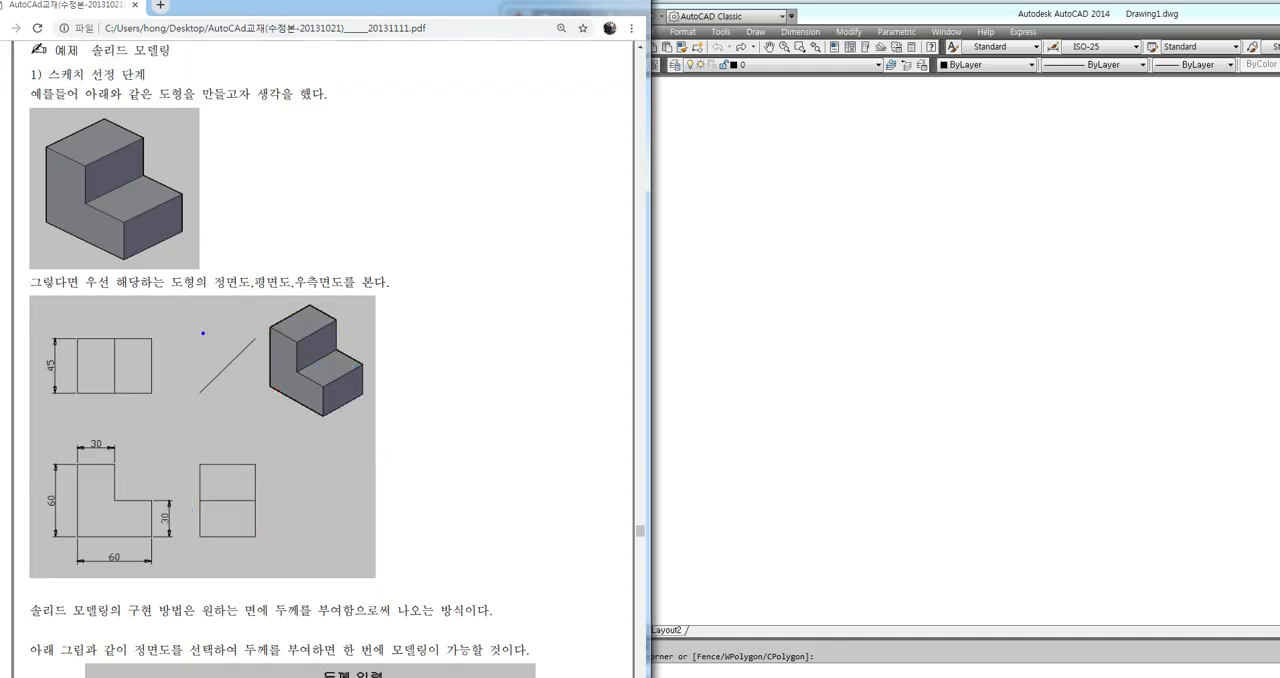
Examine how the upper faces of the L-shaped solid correspond to the top view in the textbook drawing
{"action": "mouse_move", "coordinate": [320, 250]}
{"action": "left_mouse_down"}
{"action": "mouse_move", "coordinate": [320, 298]}
{"action": "mouse_move", "coordinate": [333, 280]}
{"action": "left_mouse_up"}
{"action": "mouse_move", "coordinate": [272, 324]}
{"action": "left_mouse_down"}
{"action": "mouse_move", "coordinate": [298, 307]}
{"action": "mouse_move", "coordinate": [338, 318]}
{"action": "mouse_move", "coordinate": [290, 342]}
{"action": "mouse_move", "coordinate": [271, 329]}
{"action": "left_mouse_up"}
{"action": "mouse_move", "coordinate": [340, 349]}
{"action": "left_mouse_down"}
{"action": "mouse_move", "coordinate": [362, 360]}
{"action": "mouse_move", "coordinate": [318, 382]}
{"action": "mouse_move", "coordinate": [302, 368]}
{"action": "mouse_move", "coordinate": [334, 356]}
{"action": "left_mouse_up"}
{"action": "mouse_move", "coordinate": [158, 408]}
{"action": "left_mouse_down"}
{"action": "mouse_move", "coordinate": [34, 368]}
{"action": "mouse_move", "coordinate": [170, 320]}
{"action": "mouse_move", "coordinate": [155, 410]}
{"action": "left_mouse_up"}
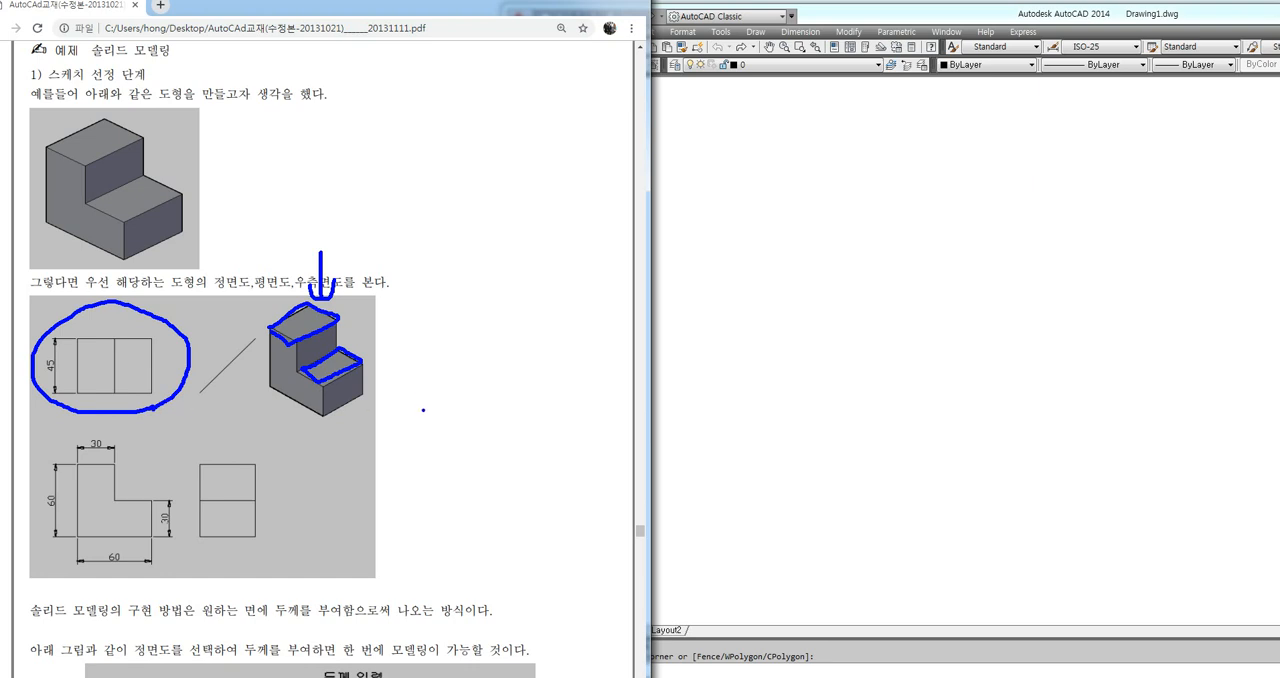
{"action": "key", "text": "e"}
{"action": "mouse_move", "coordinate": [464, 404]}
{"action": "left_mouse_down"}
{"action": "mouse_move", "coordinate": [343, 466]}
{"action": "mouse_move", "coordinate": [366, 477]}
{"action": "left_mouse_up"}
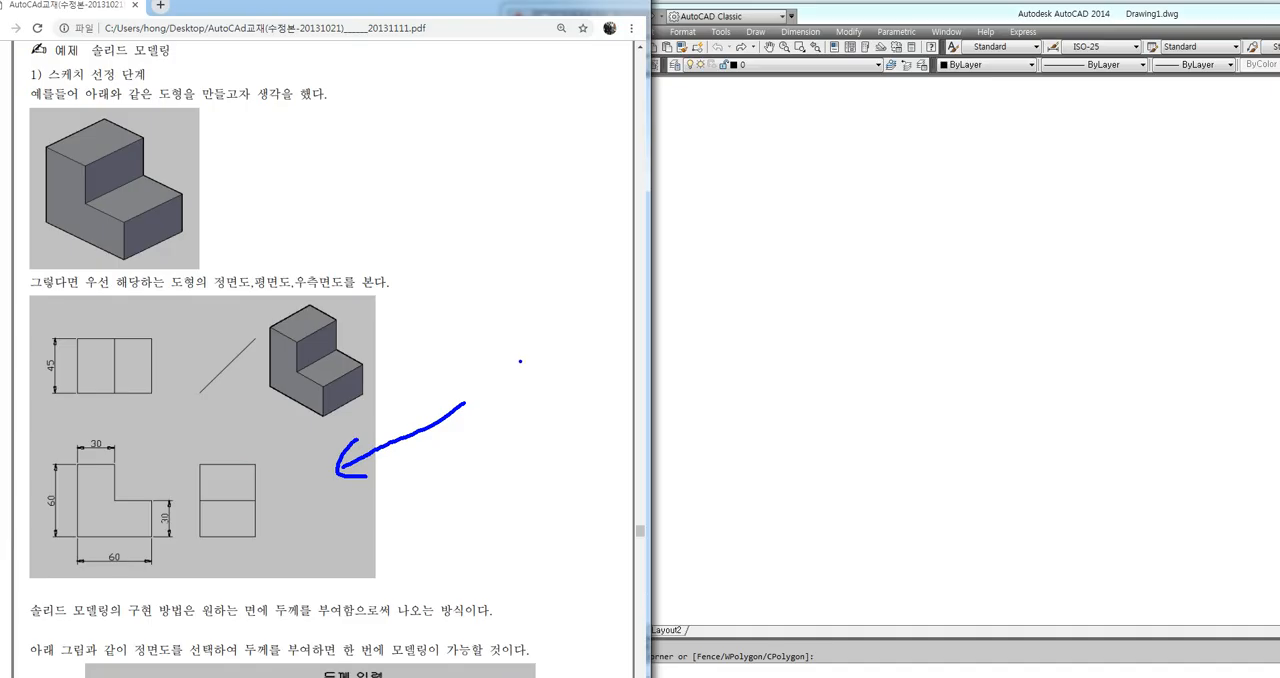
{"action": "key", "text": "Escape"}
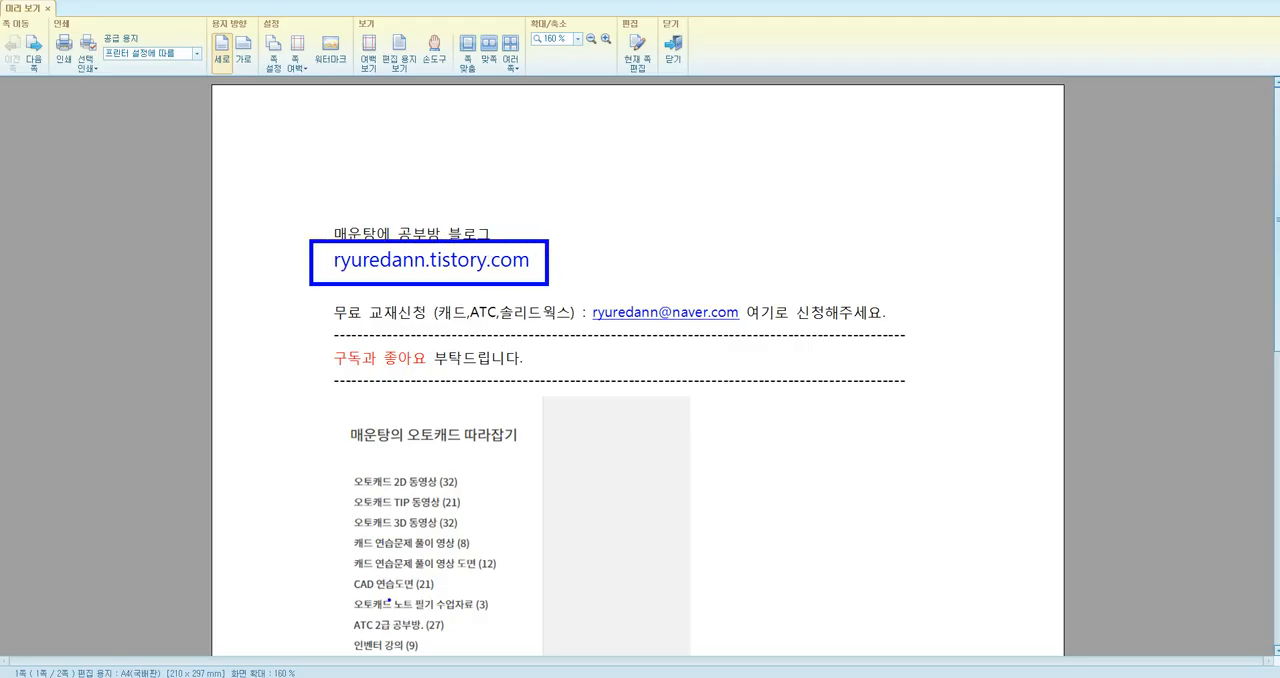
{"action": "left_click_drag", "start_coordinate": [344, 620], "coordinate": [445, 635], "text": "ctrl"}
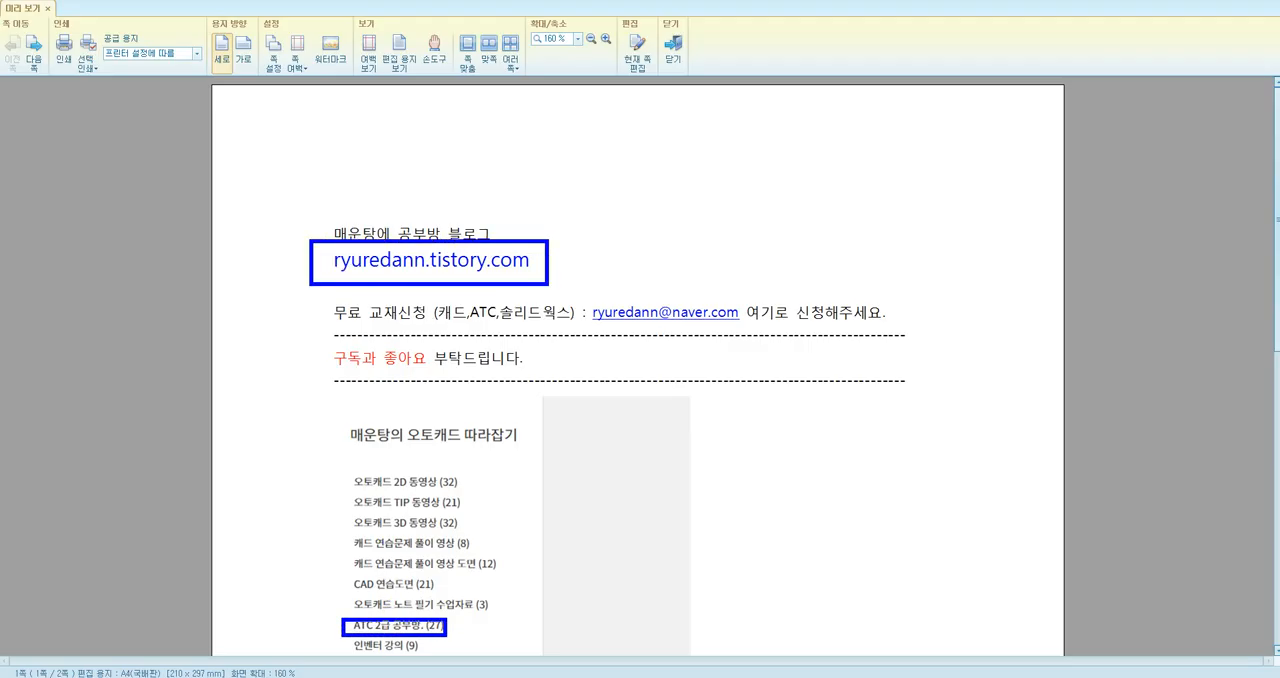
Examine the ATC 2급 공부방 category in the blog's list of courses
{"action": "left_click_drag", "start_coordinate": [342, 614], "coordinate": [456, 638], "text": "ctrl"}
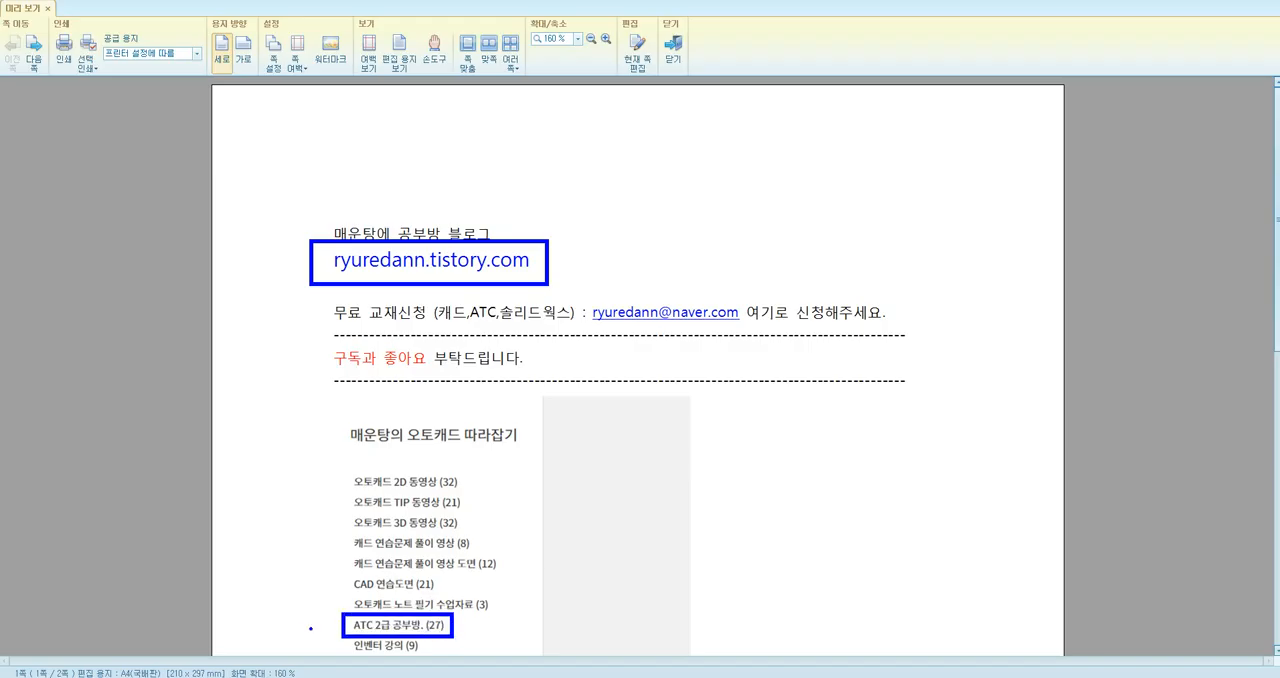
{"action": "left_click_drag", "start_coordinate": [296, 628], "coordinate": [334, 634]}
{"action": "mouse_move", "coordinate": [266, 597]}
{"action": "left_mouse_down"}
{"action": "mouse_move", "coordinate": [254, 620]}
{"action": "mouse_move", "coordinate": [295, 605]}
{"action": "mouse_move", "coordinate": [308, 619]}
{"action": "mouse_move", "coordinate": [240, 632]}
{"action": "mouse_move", "coordinate": [275, 578]}
{"action": "mouse_move", "coordinate": [330, 606]}
{"action": "mouse_move", "coordinate": [274, 634]}
{"action": "left_mouse_up"}
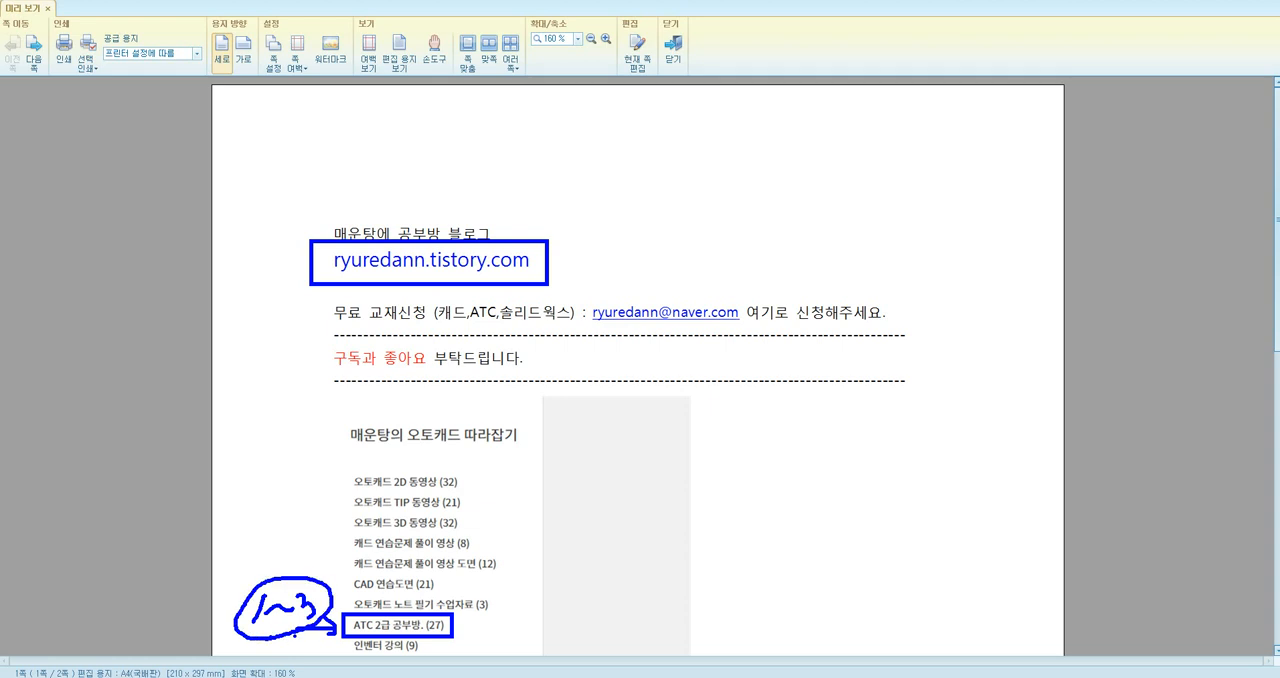
{"action": "key", "text": "Escape"}
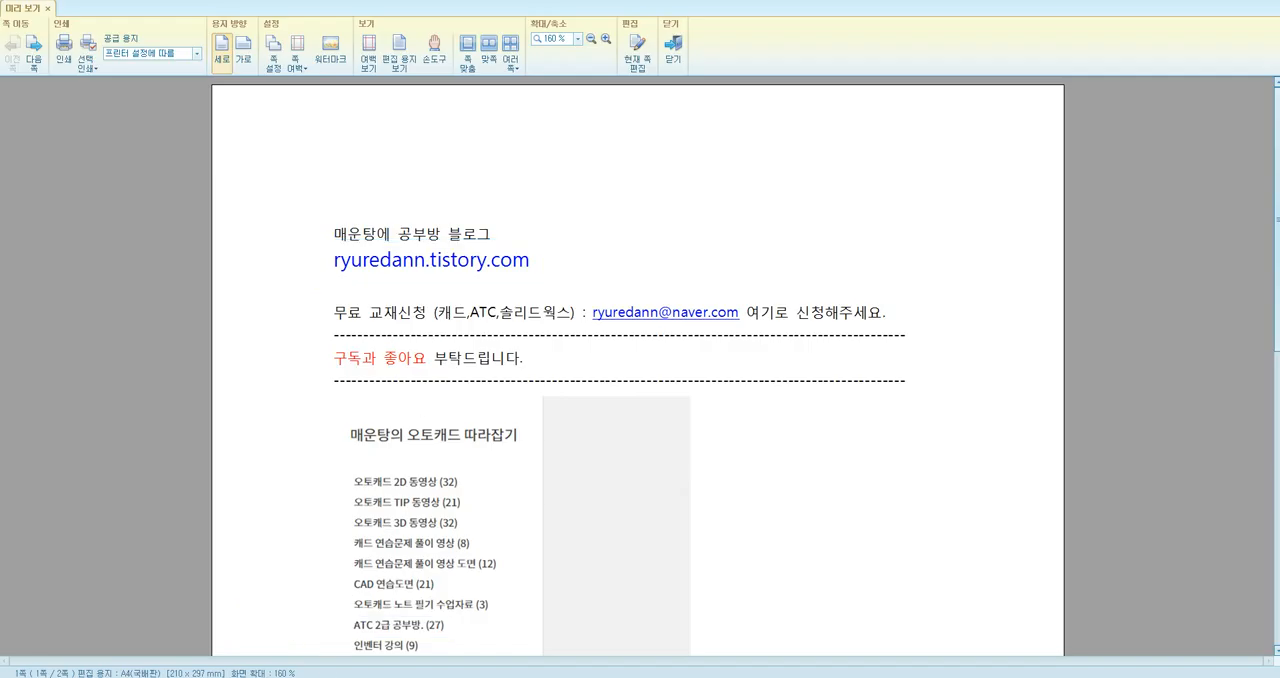
Switch to the textbook PDF and examine the L-shaped solid's front, top and right-side projection views
{"action": "left_click", "coordinate": [333, 677]}
{"action": "left_click", "coordinate": [332, 677]}
{"action": "left_click", "coordinate": [280, 677]}
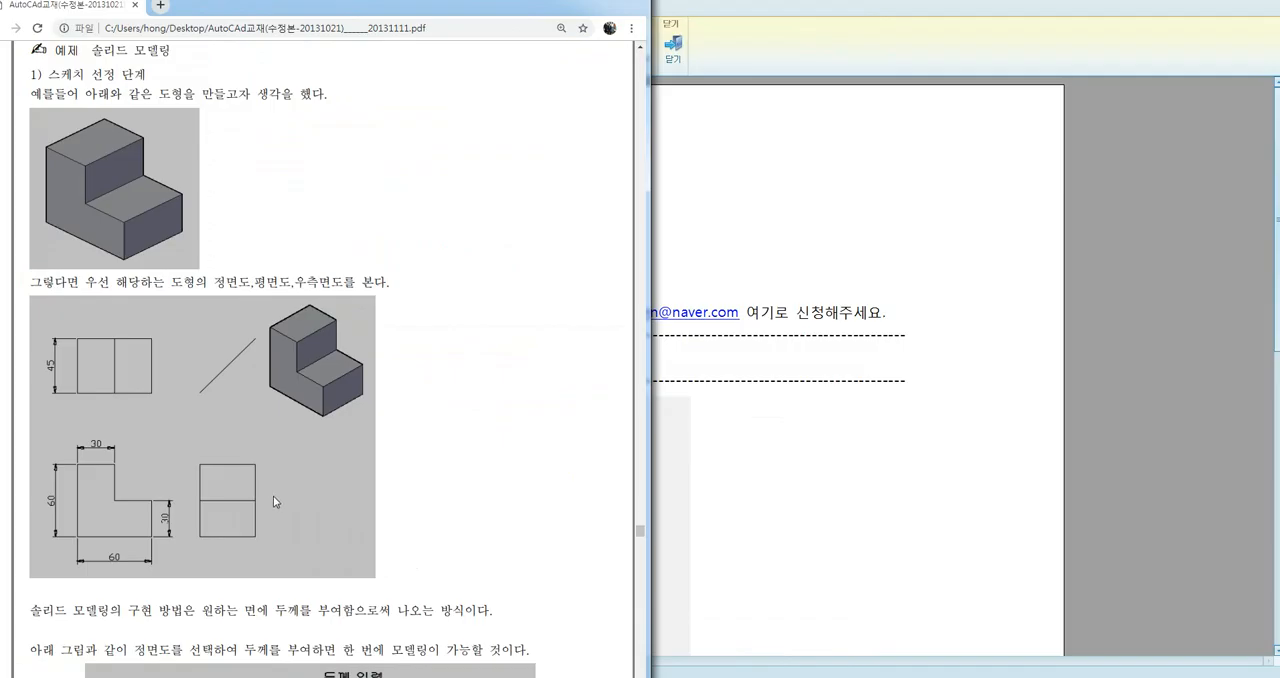
{"action": "key", "text": "ctrl+2"}
{"action": "mouse_move", "coordinate": [287, 545]}
{"action": "left_mouse_down"}
{"action": "mouse_move", "coordinate": [155, 588]}
{"action": "mouse_move", "coordinate": [12, 478]}
{"action": "mouse_move", "coordinate": [32, 312]}
{"action": "mouse_move", "coordinate": [165, 310]}
{"action": "mouse_move", "coordinate": [182, 420]}
{"action": "mouse_move", "coordinate": [299, 474]}
{"action": "mouse_move", "coordinate": [286, 545]}
{"action": "left_mouse_up"}
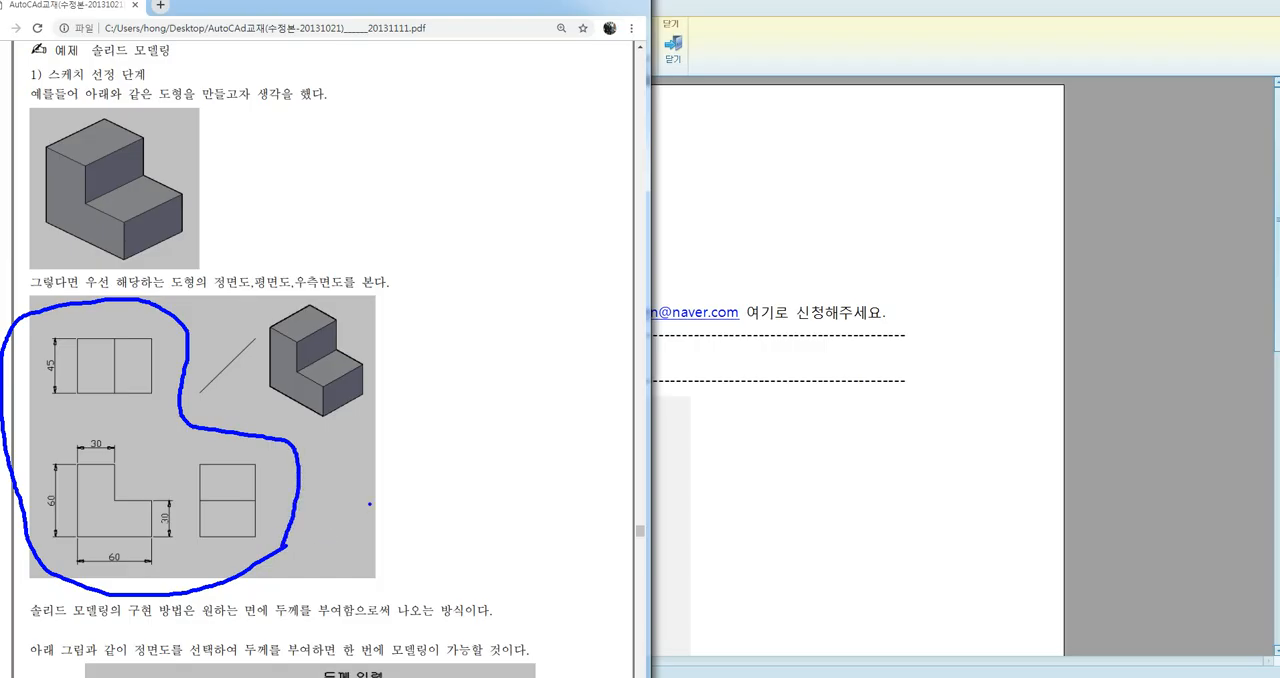
{"action": "key", "text": "Escape"}
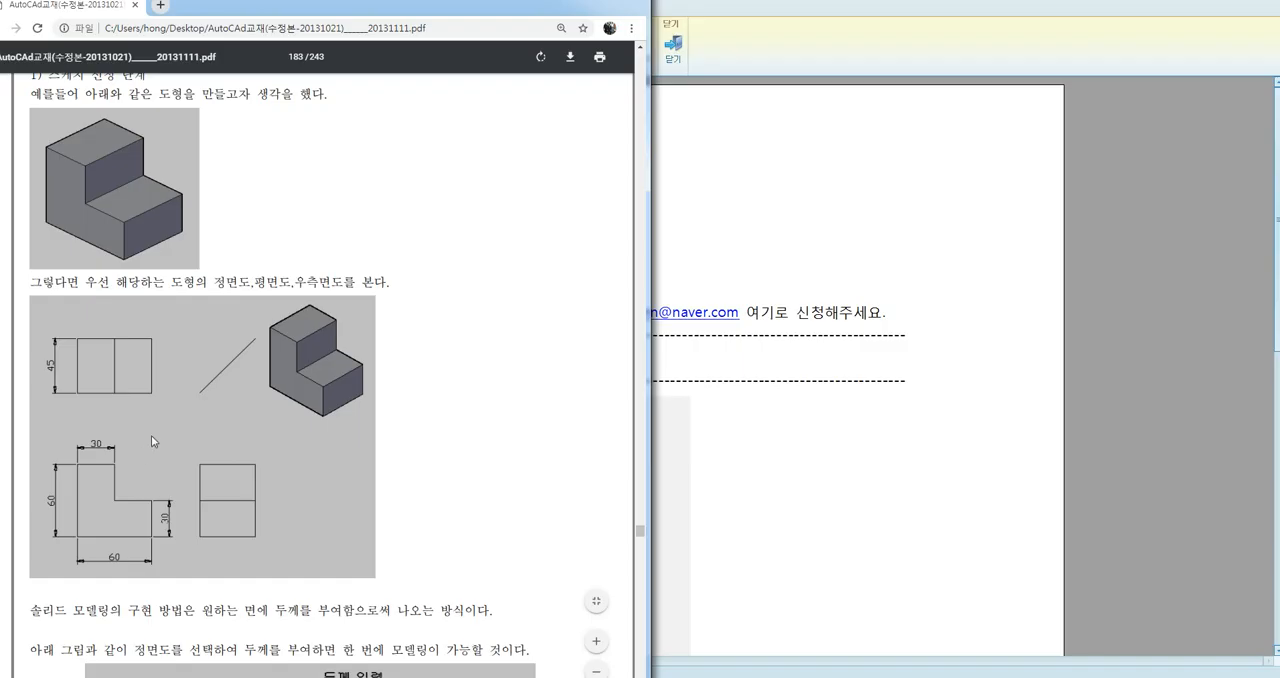
Examine the sketch selection stage on page 183, relating each projection view to the L-shaped solid
{"action": "scroll", "coordinate": [139, 419], "scroll_direction": "up", "scroll_amount": 1}
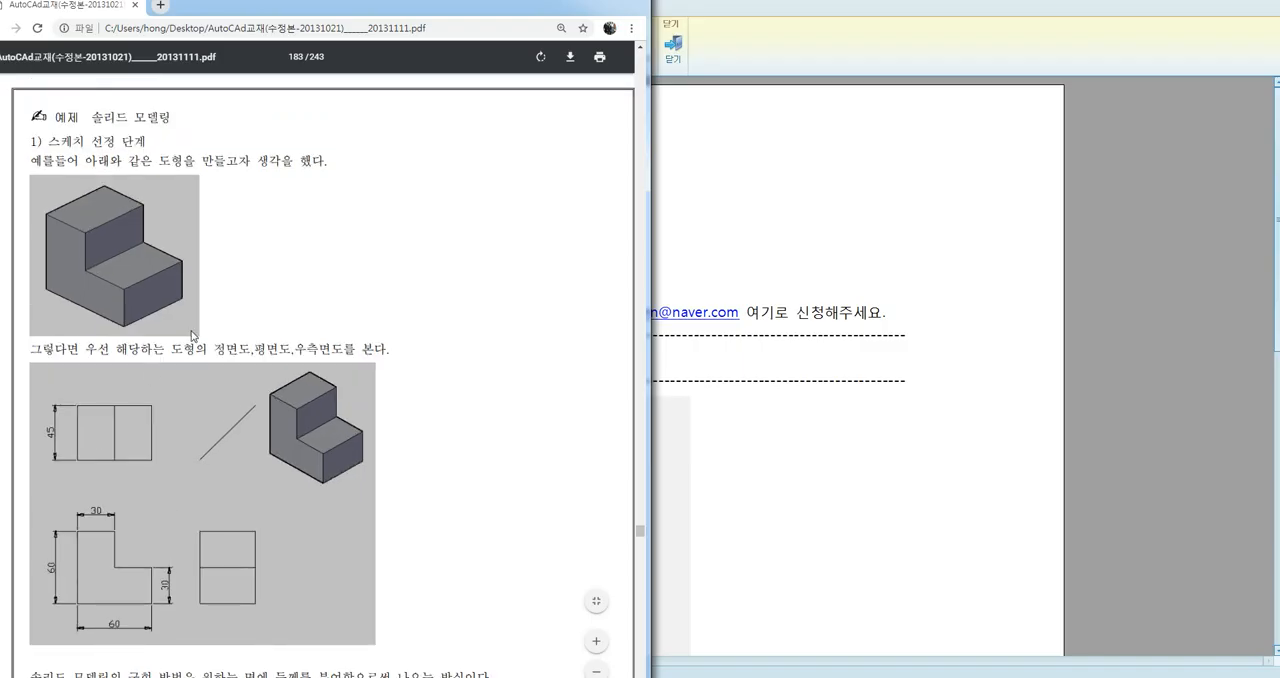
{"action": "left_click_drag", "start_coordinate": [18, 125], "coordinate": [170, 154]}
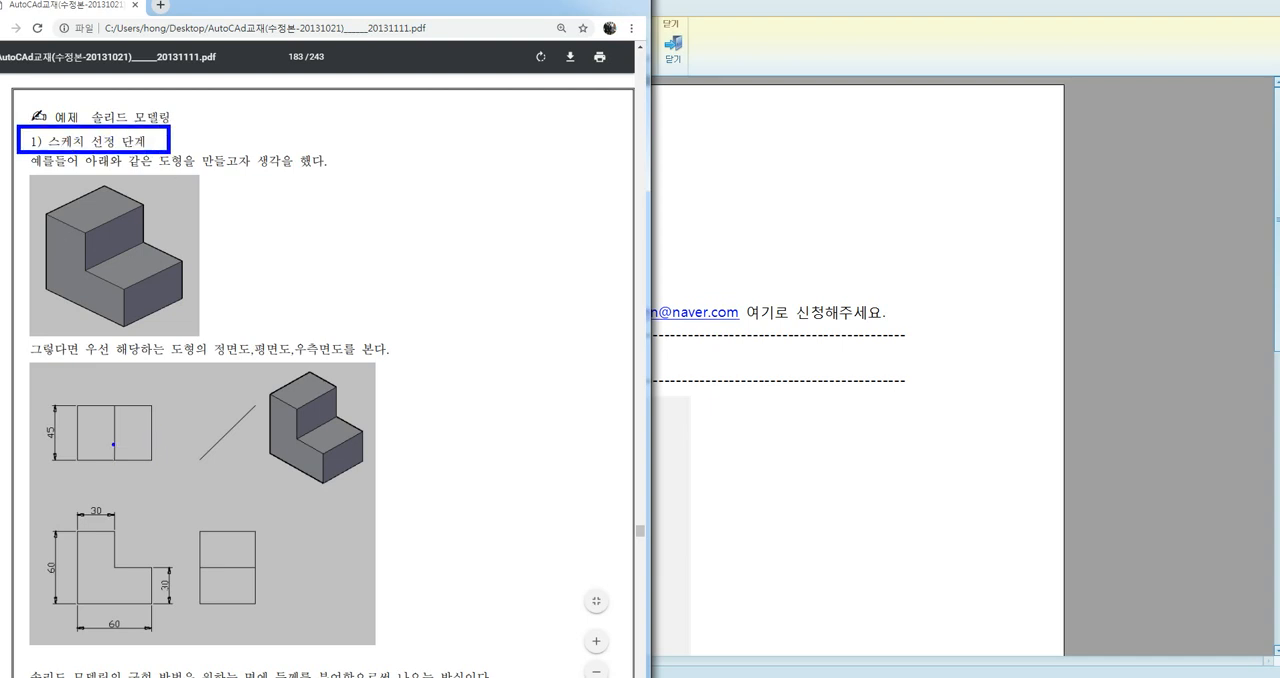
{"action": "mouse_move", "coordinate": [109, 429]}
{"action": "left_mouse_down"}
{"action": "mouse_move", "coordinate": [116, 440]}
{"action": "mouse_move", "coordinate": [128, 424]}
{"action": "left_mouse_up"}
{"action": "mouse_move", "coordinate": [108, 569]}
{"action": "left_mouse_down"}
{"action": "mouse_move", "coordinate": [132, 578]}
{"action": "mouse_move", "coordinate": [137, 566]}
{"action": "left_mouse_up"}
{"action": "left_click_drag", "start_coordinate": [217, 556], "coordinate": [244, 541]}
{"action": "mouse_move", "coordinate": [291, 430]}
{"action": "left_mouse_down"}
{"action": "mouse_move", "coordinate": [310, 438]}
{"action": "mouse_move", "coordinate": [316, 426]}
{"action": "left_mouse_up"}
{"action": "key", "text": "Escape"}
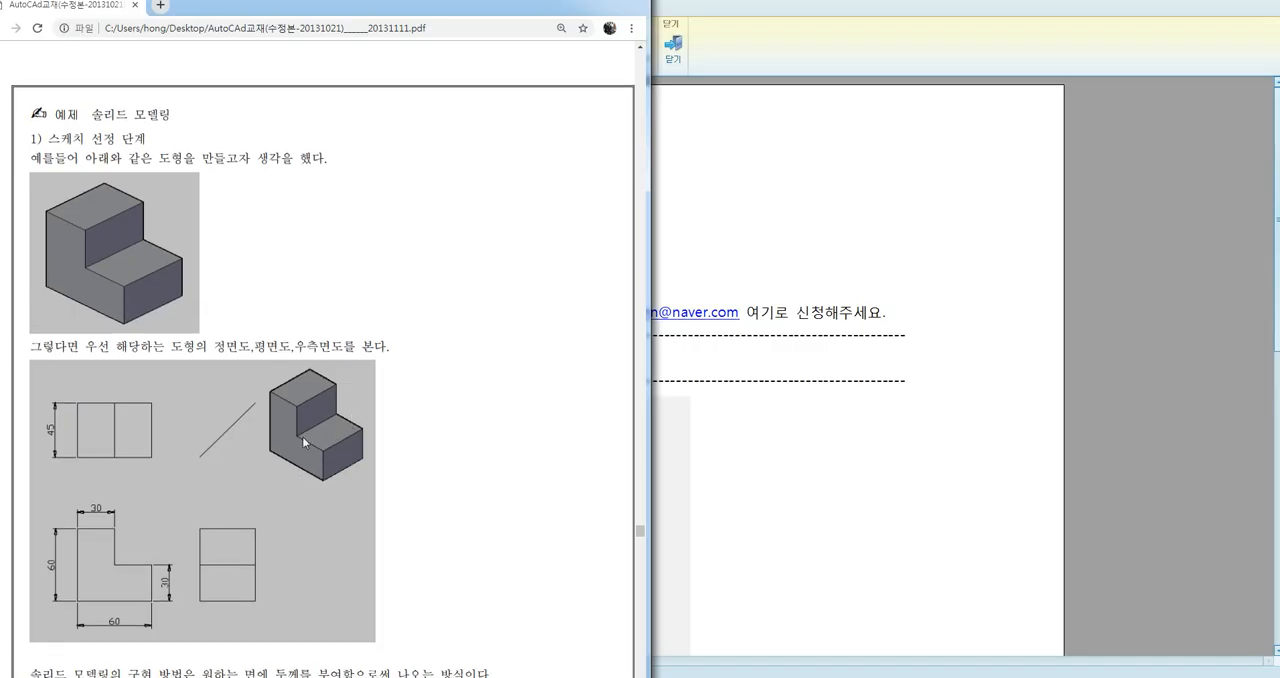
Compare the textbook's figures on pages 183 and 184 for extruding the front view with those for the top and right-side views
{"action": "scroll", "coordinate": [302, 430], "scroll_direction": "down", "scroll_amount": 2}
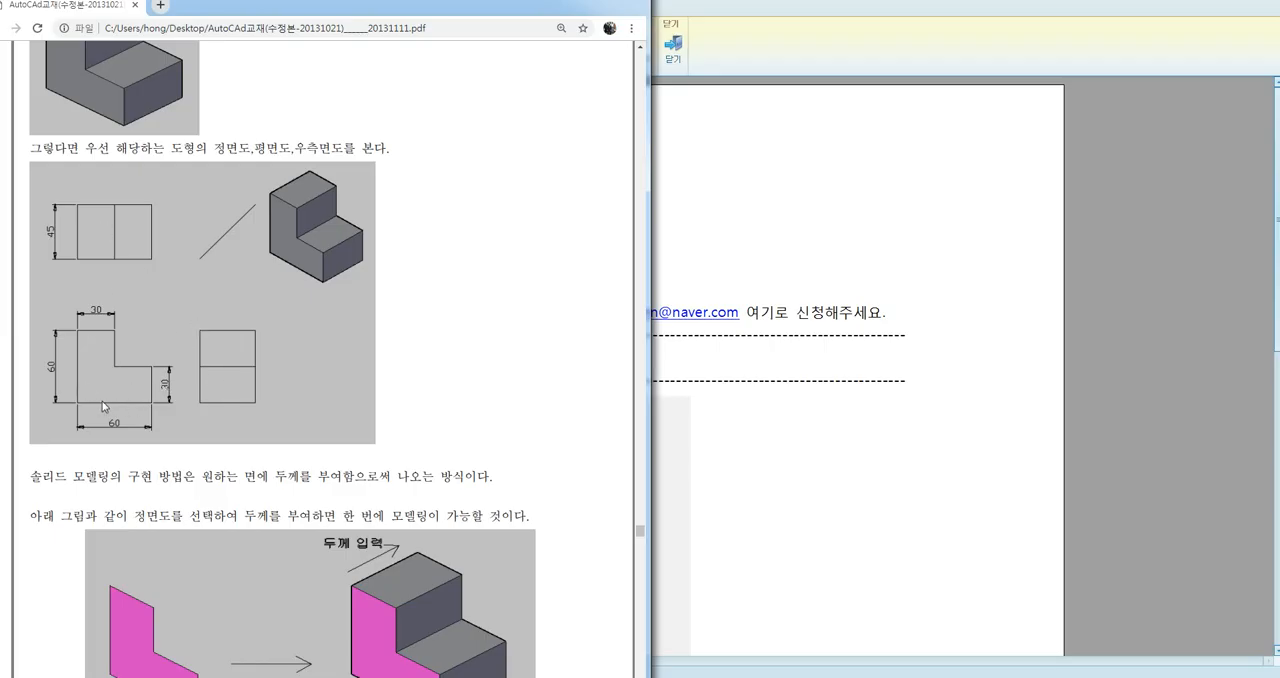
{"action": "scroll", "coordinate": [121, 392], "scroll_direction": "down", "scroll_amount": 3}
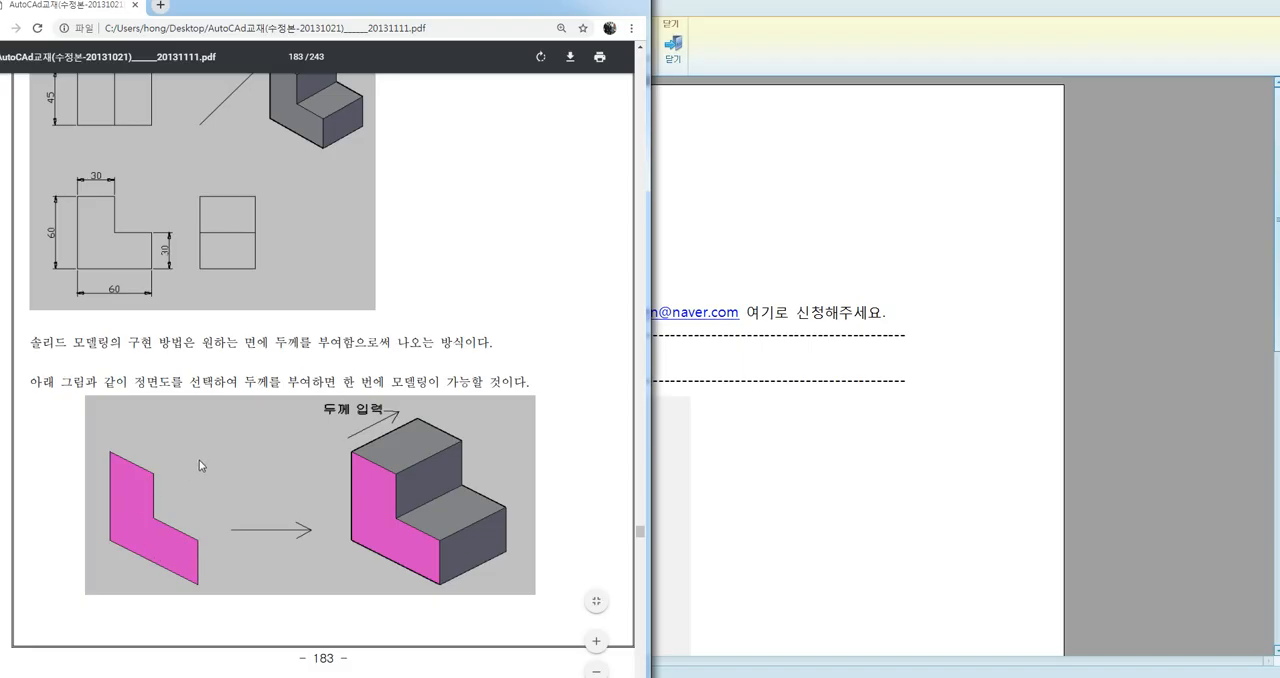
{"action": "scroll", "coordinate": [193, 460], "scroll_direction": "up", "scroll_amount": 2}
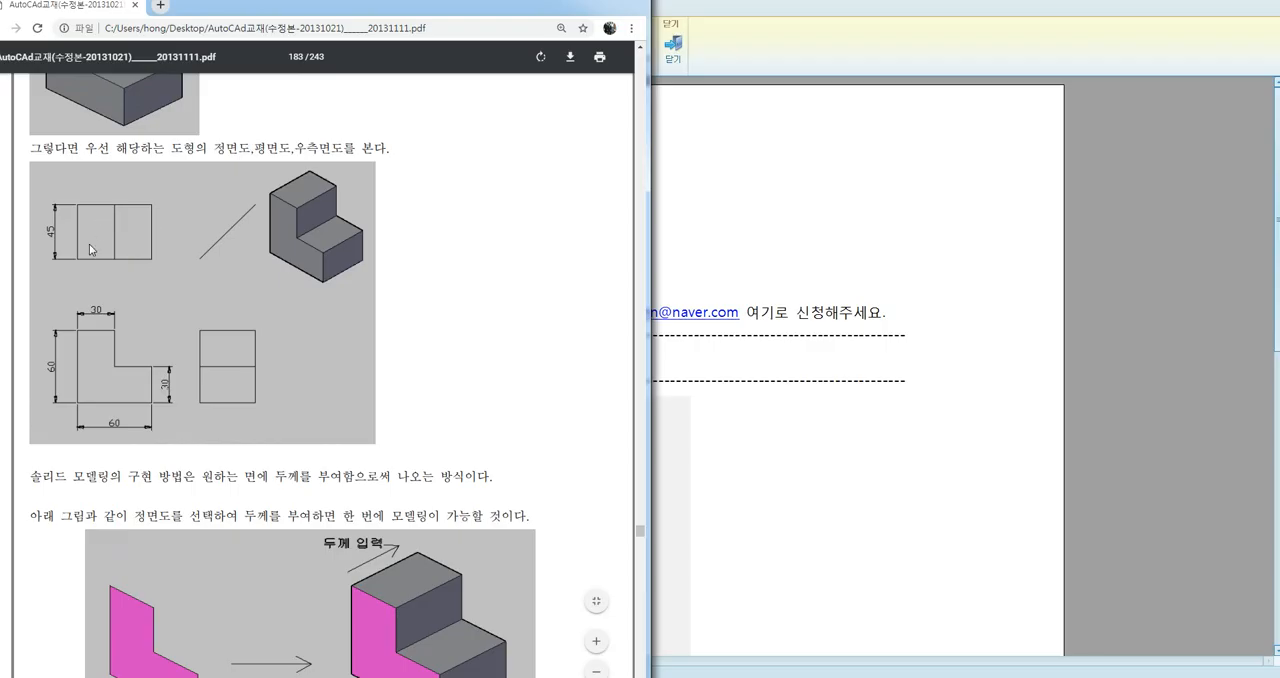
{"action": "scroll", "coordinate": [223, 371], "scroll_direction": "down", "scroll_amount": 10}
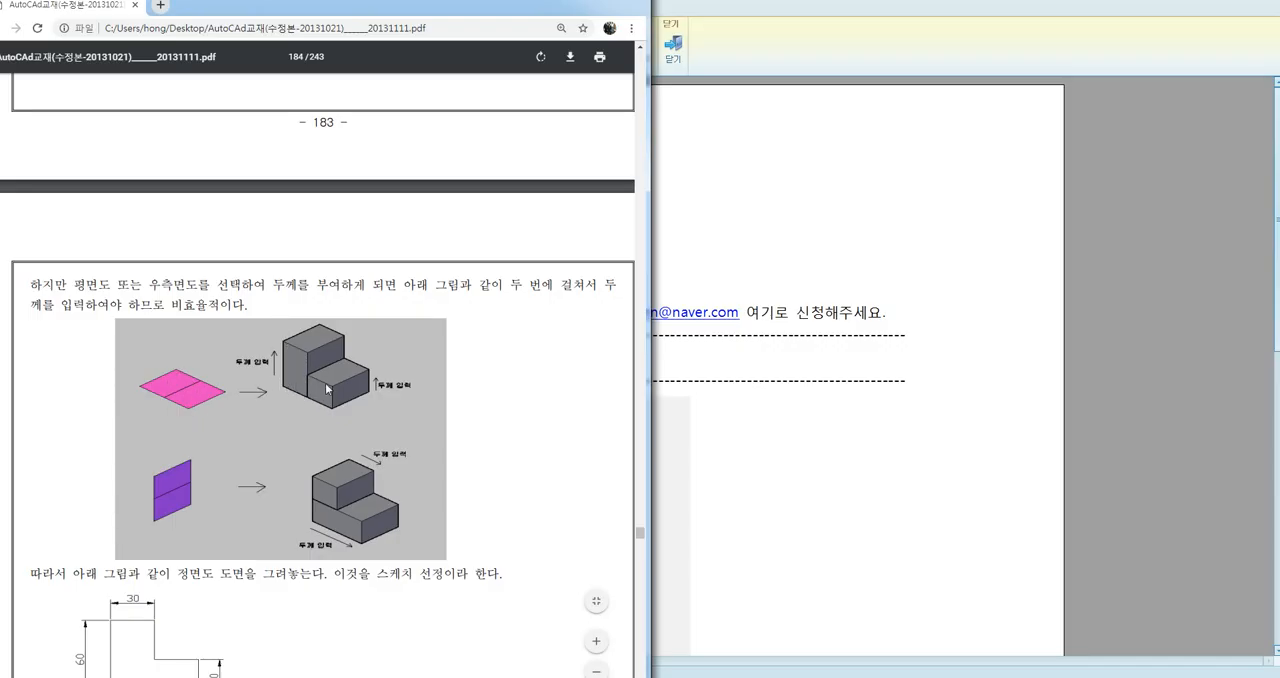
{"action": "scroll", "coordinate": [256, 472], "scroll_direction": "up", "scroll_amount": 5}
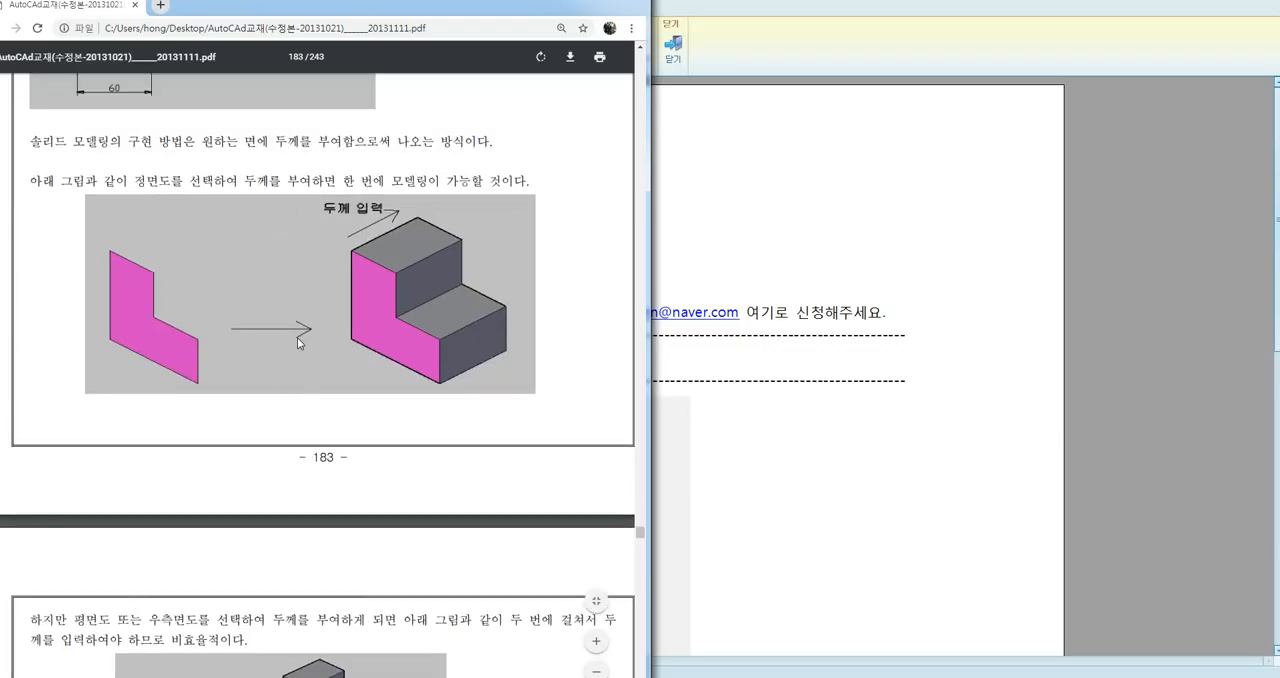
{"action": "scroll", "coordinate": [297, 364], "scroll_direction": "up", "scroll_amount": 1}
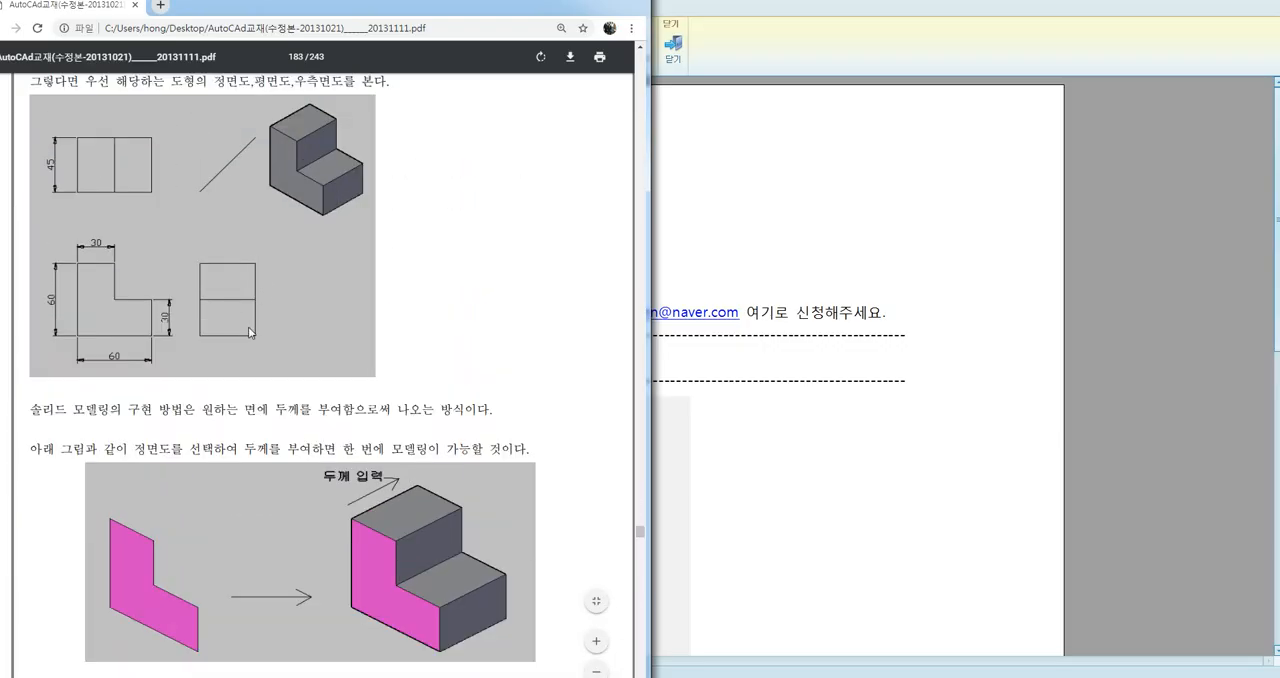
{"action": "scroll", "coordinate": [248, 326], "scroll_direction": "down", "scroll_amount": 7}
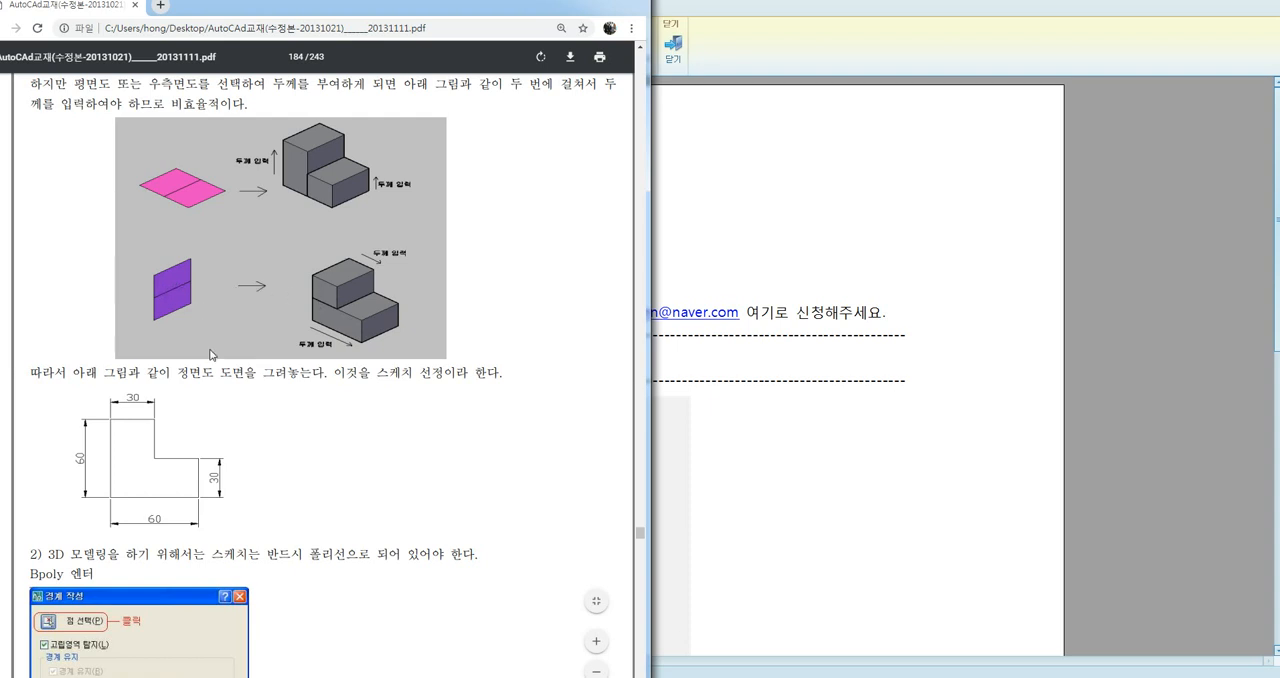
{"action": "scroll", "coordinate": [212, 350], "scroll_direction": "up", "scroll_amount": 5}
{"action": "scroll", "coordinate": [212, 345], "scroll_direction": "down", "scroll_amount": 3}
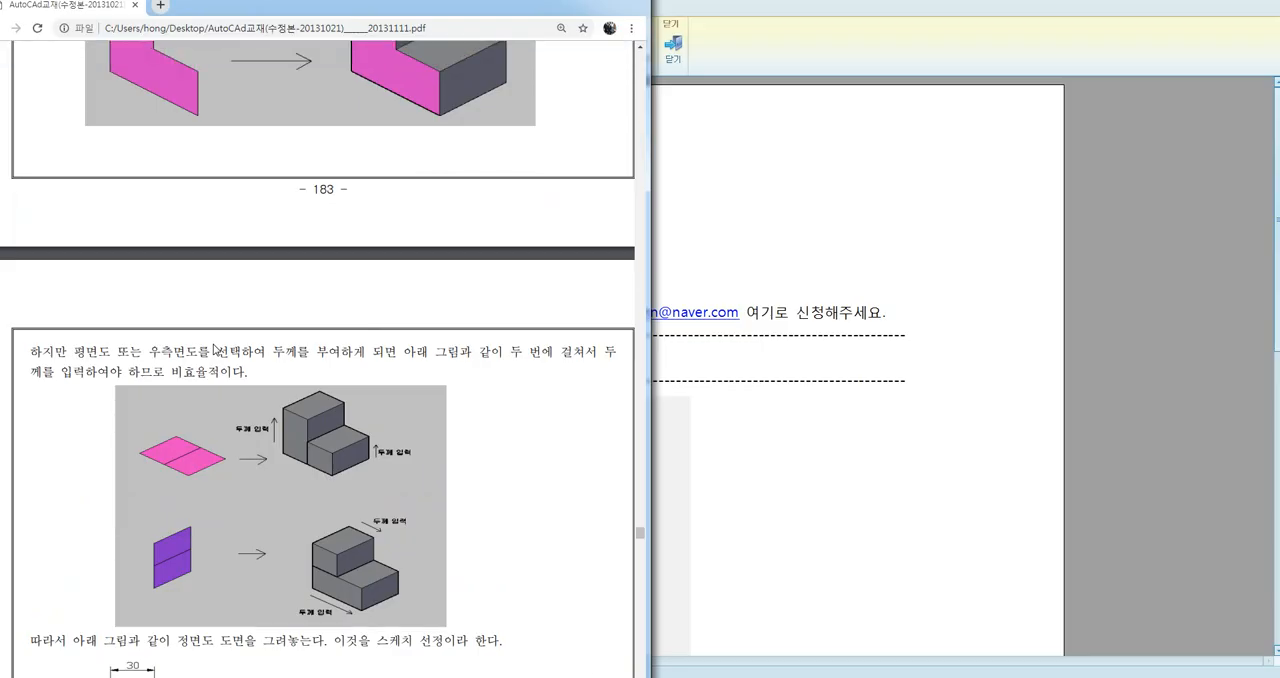
{"action": "scroll", "coordinate": [213, 349], "scroll_direction": "up", "scroll_amount": 2}
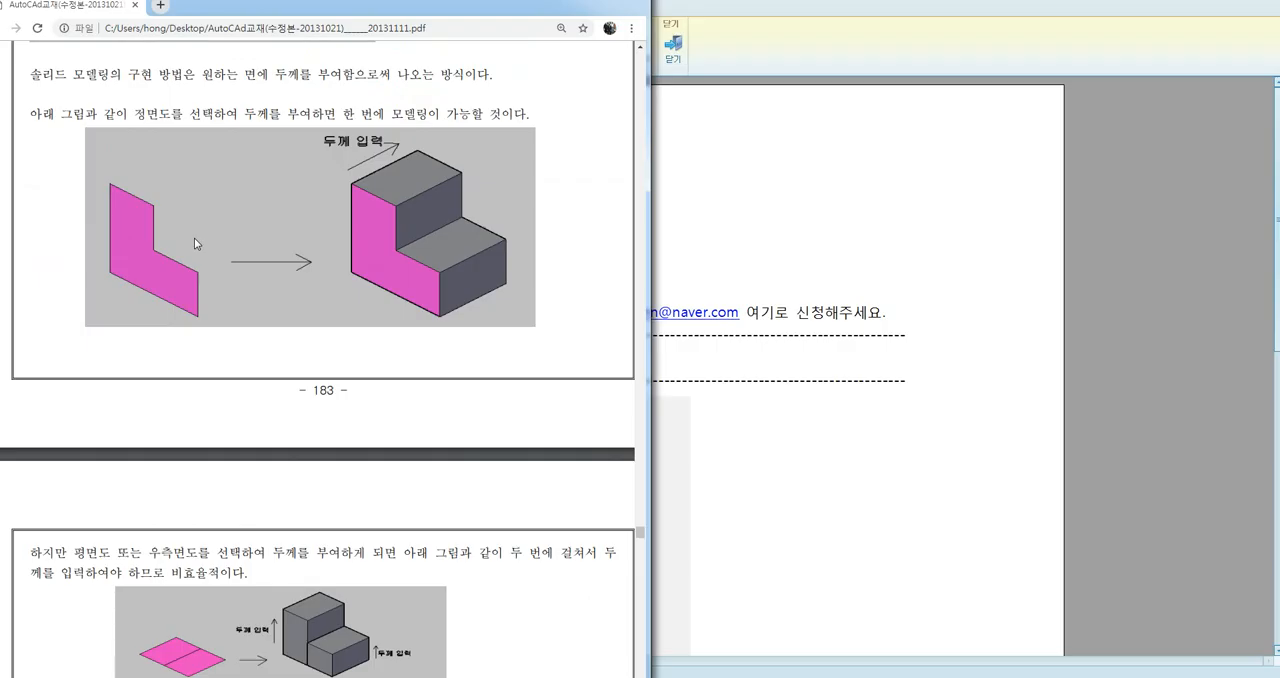
{"action": "scroll", "coordinate": [260, 349], "scroll_direction": "down", "scroll_amount": 2}
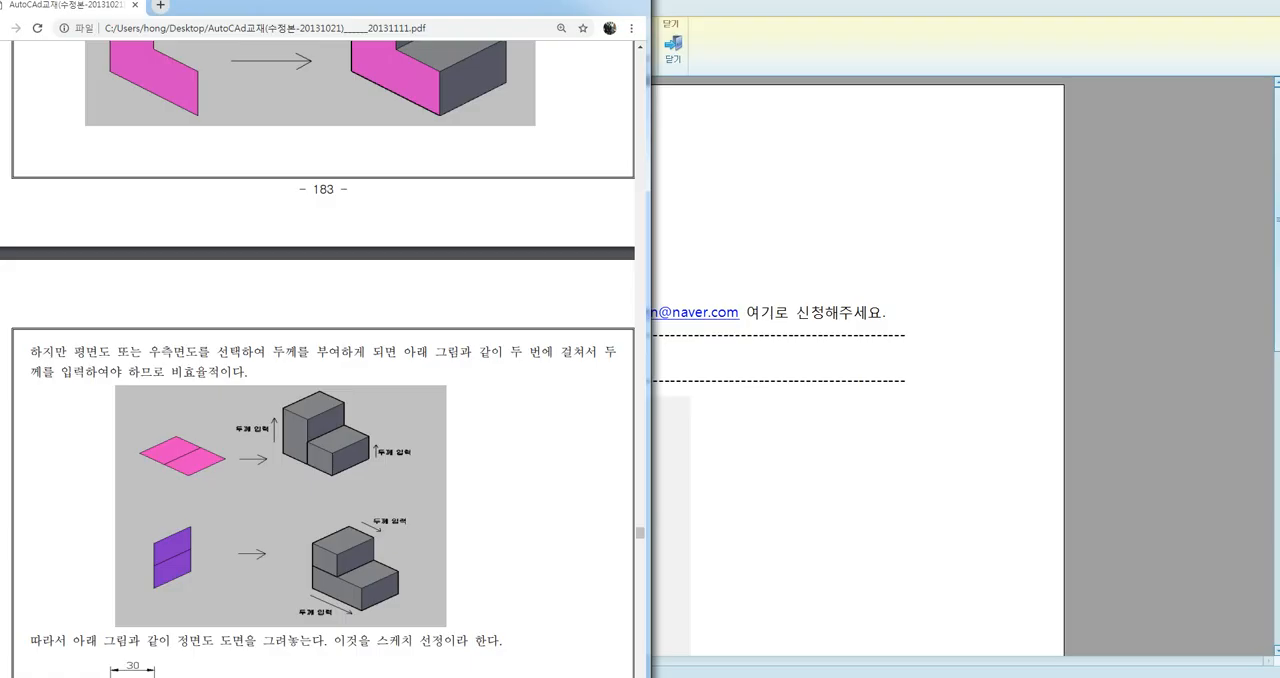
{"action": "scroll", "coordinate": [220, 399], "scroll_direction": "up", "scroll_amount": 3}
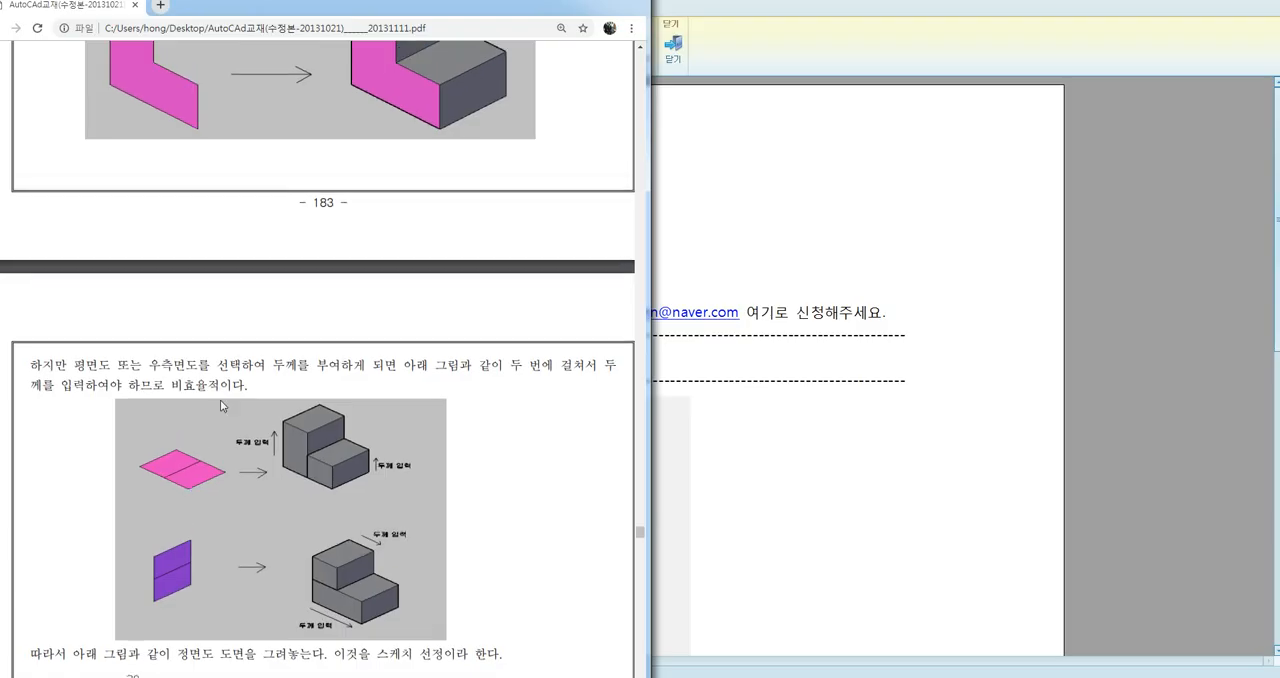
{"action": "scroll", "coordinate": [185, 320], "scroll_direction": "up", "scroll_amount": 3}
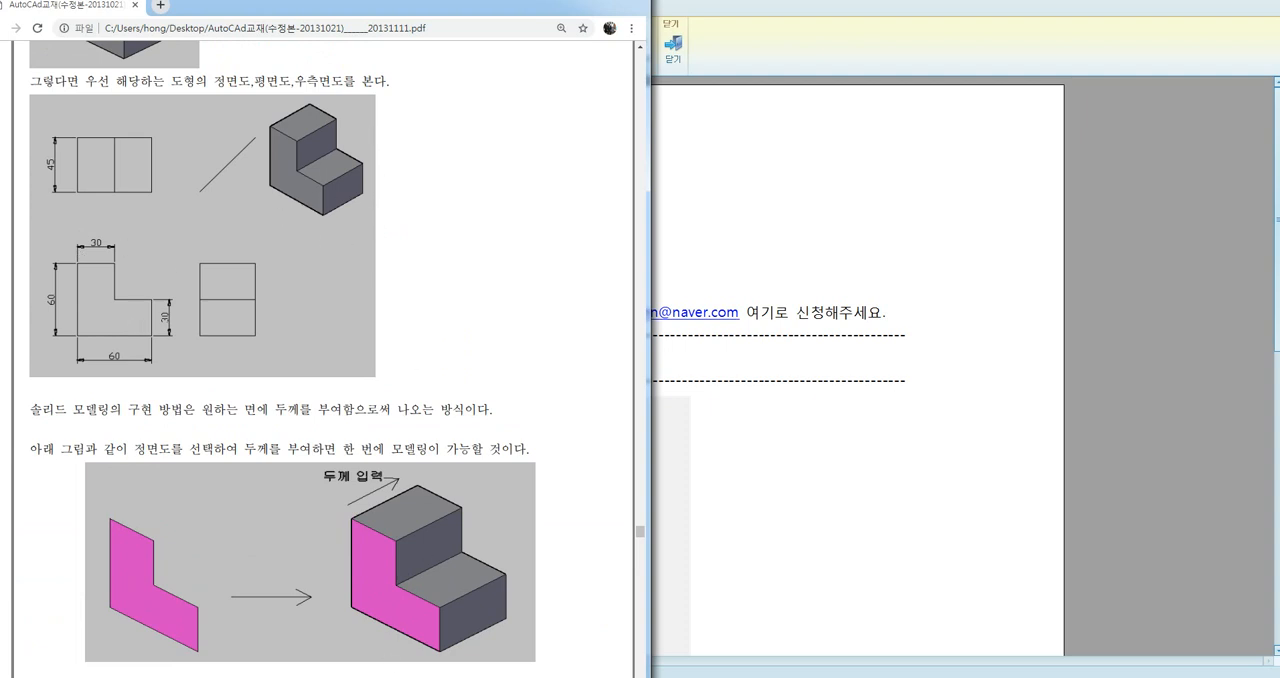
Switch to the empty drawing in AutoCAD, keeping the textbook's dimensioned views in sight
{"action": "left_click", "coordinate": [396, 677]}
{"action": "left_click_drag", "start_coordinate": [819, 321], "coordinate": [702, 405]}
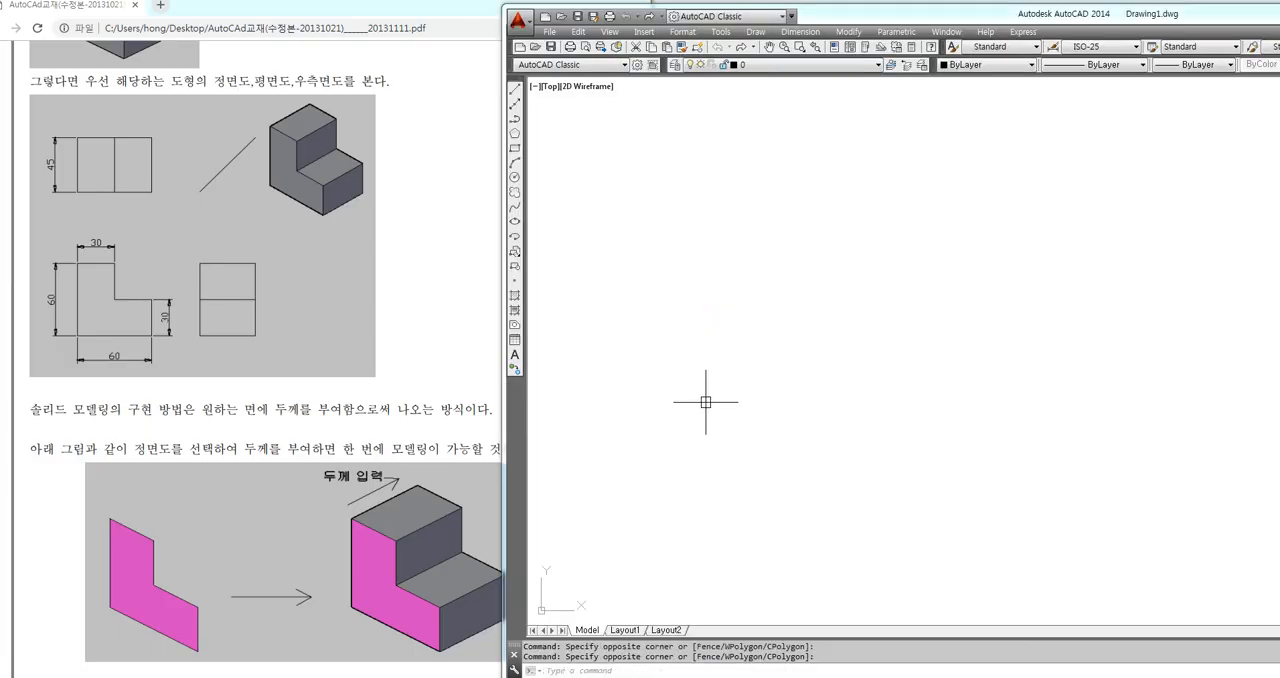
{"action": "type", "text": "rec"}
{"action": "key", "text": "Return"}
{"action": "left_click", "coordinate": [647, 465]}
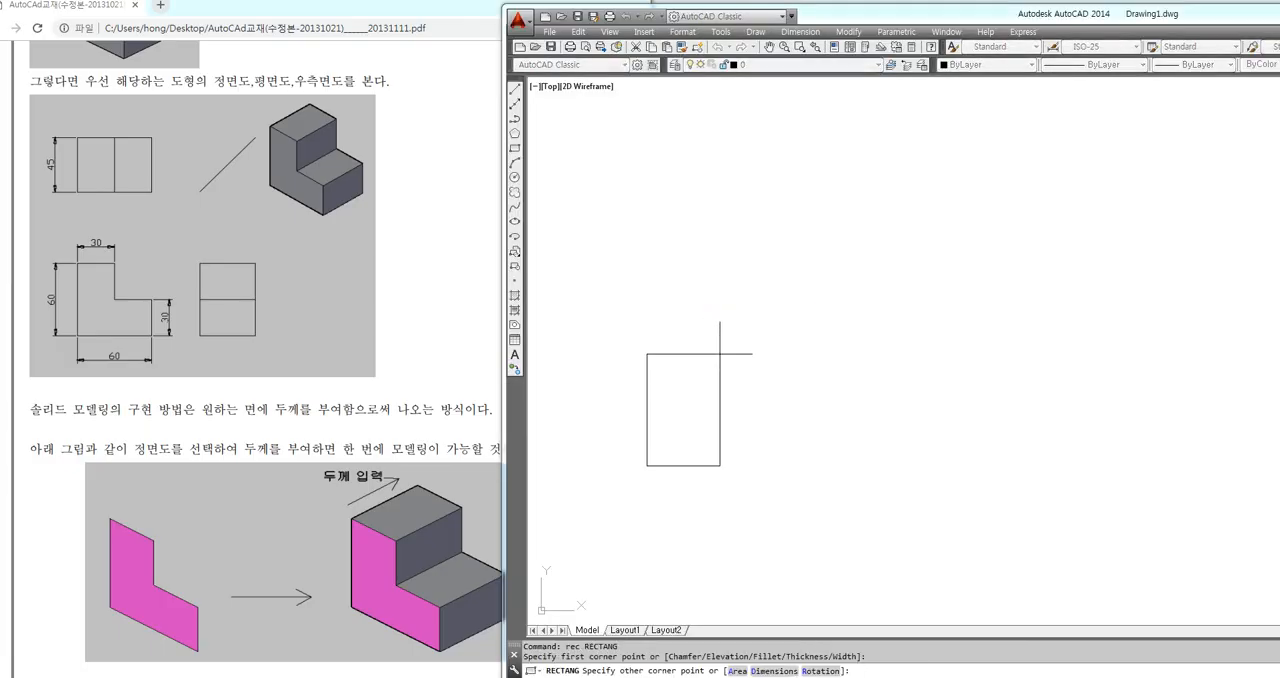
{"action": "type", "text": "@"}
{"action": "key", "text": "Escape"}
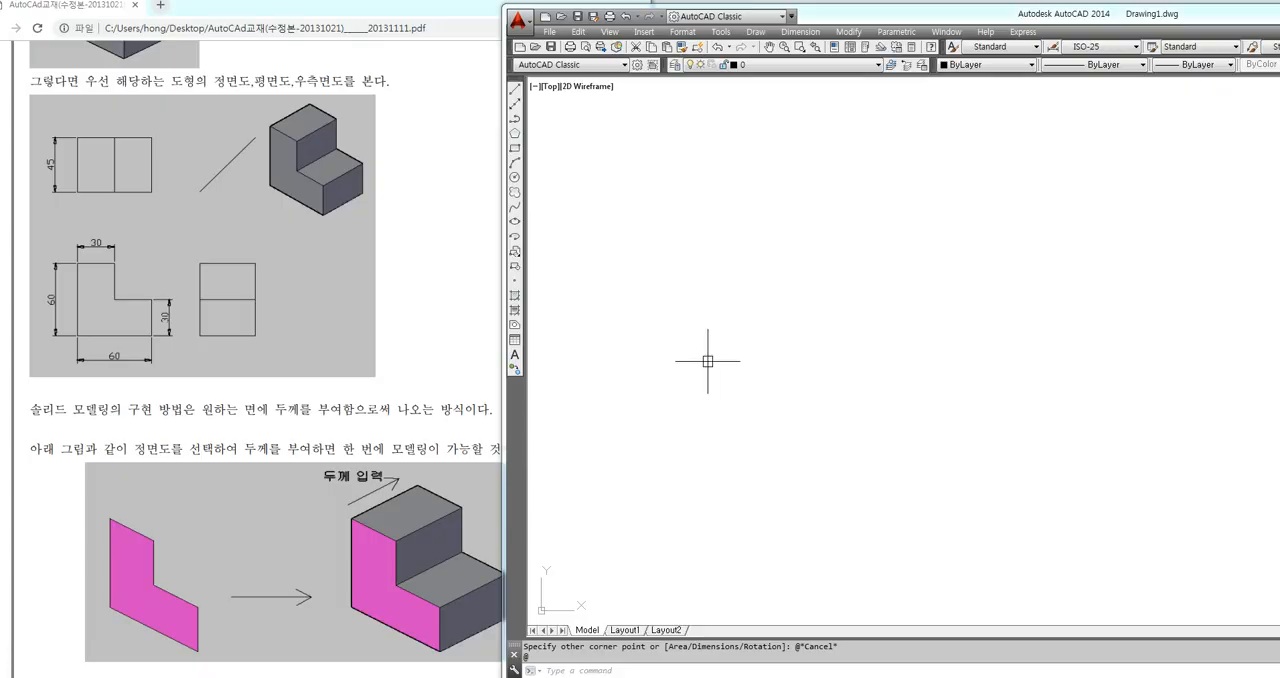
{"action": "key", "text": "Escape"}
{"action": "key", "text": "Escape"}
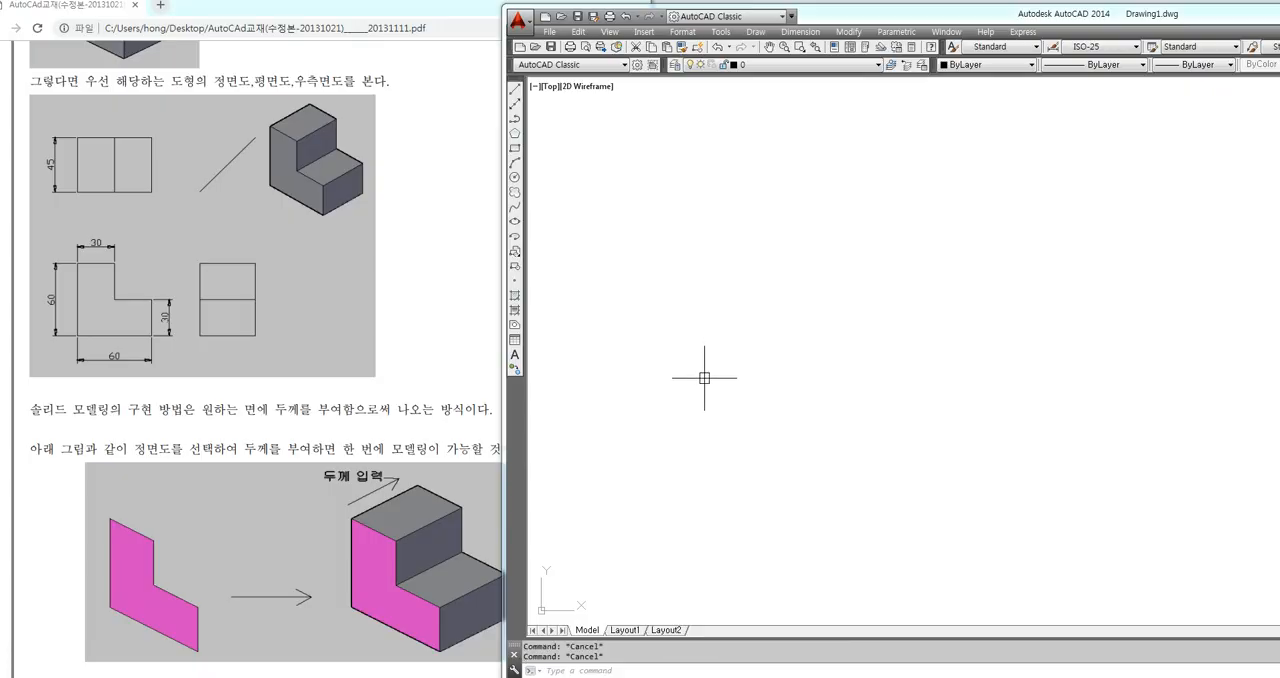
Draw a 60 by 60 rectangle in the empty top view as the outer outline of the L-shaped profile
{"action": "type", "text": "rec"}
{"action": "key", "text": "Return"}
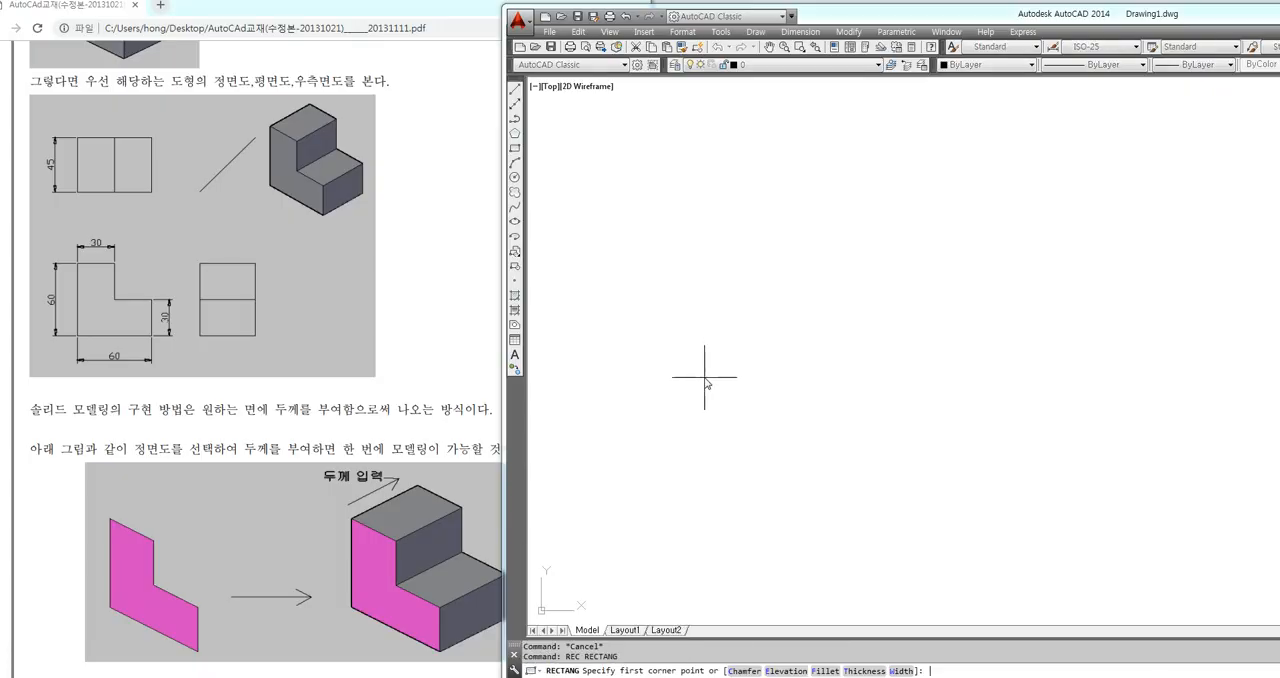
{"action": "left_click", "coordinate": [645, 474]}
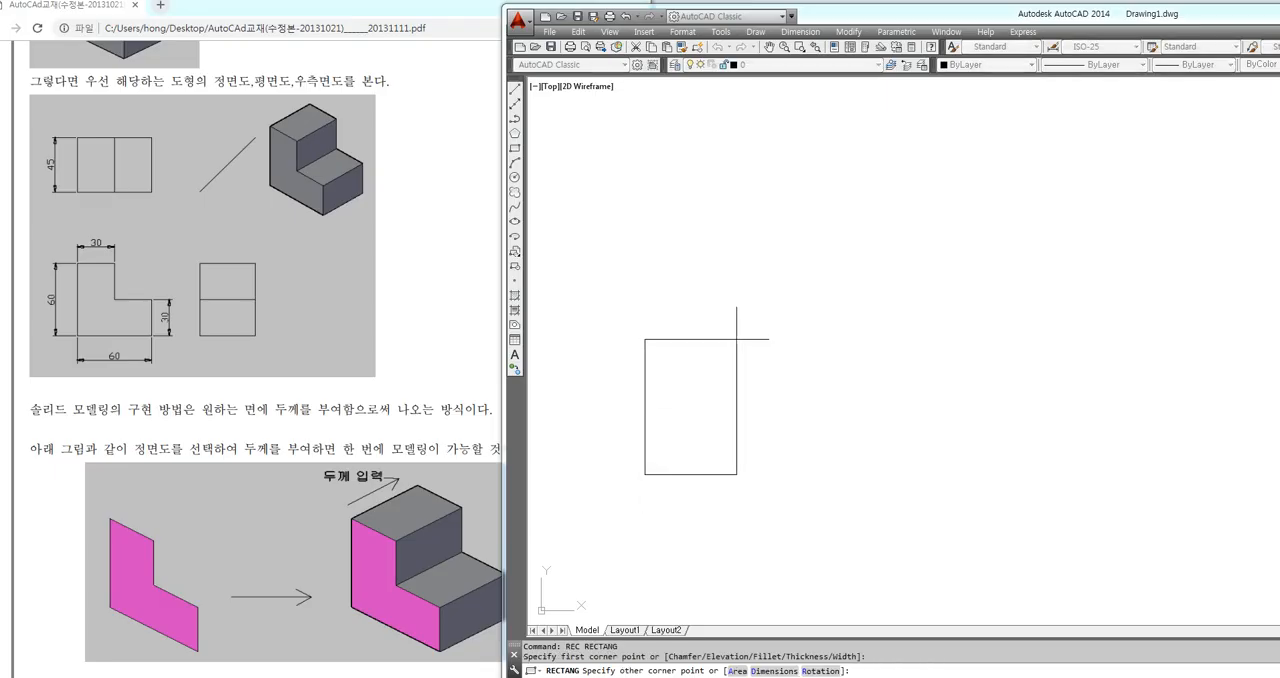
{"action": "type", "text": "@60,60"}
{"action": "key", "text": "Return"}
{"action": "key", "text": "Return"}
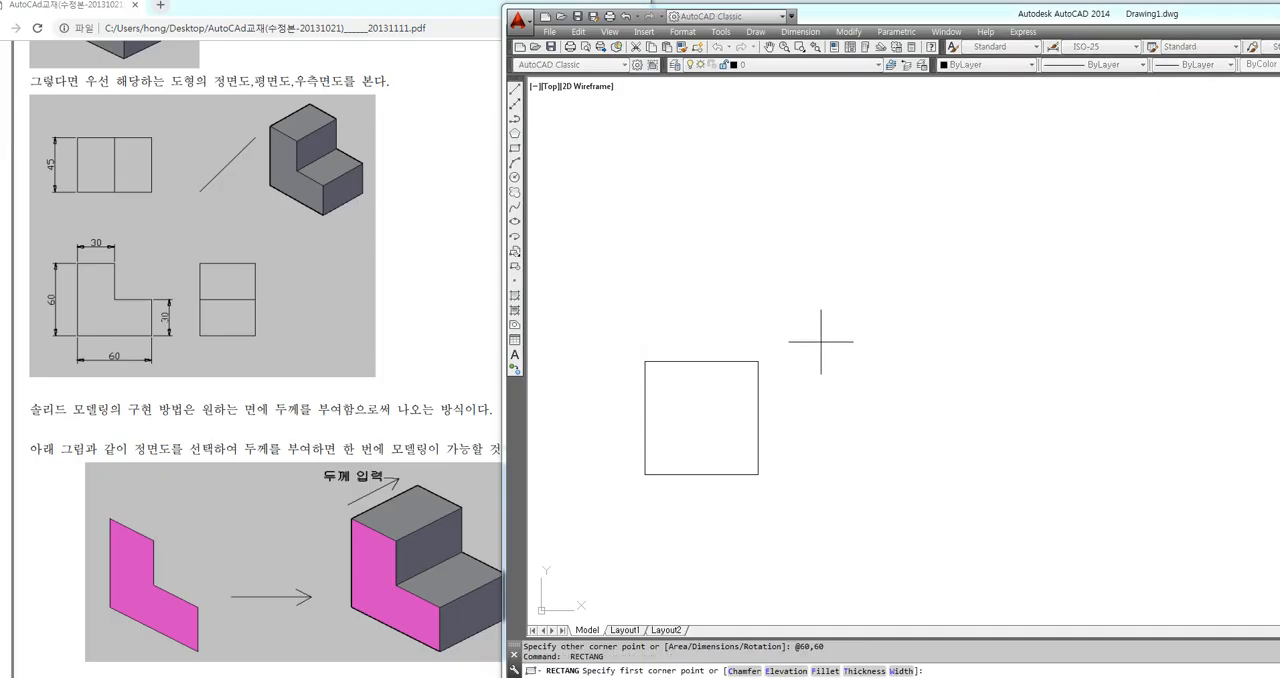
Draw a 30 by 30 rectangle inside the square, starting from its upper-right corner with the offset @-30,-30
{"action": "left_click", "coordinate": [758, 361]}
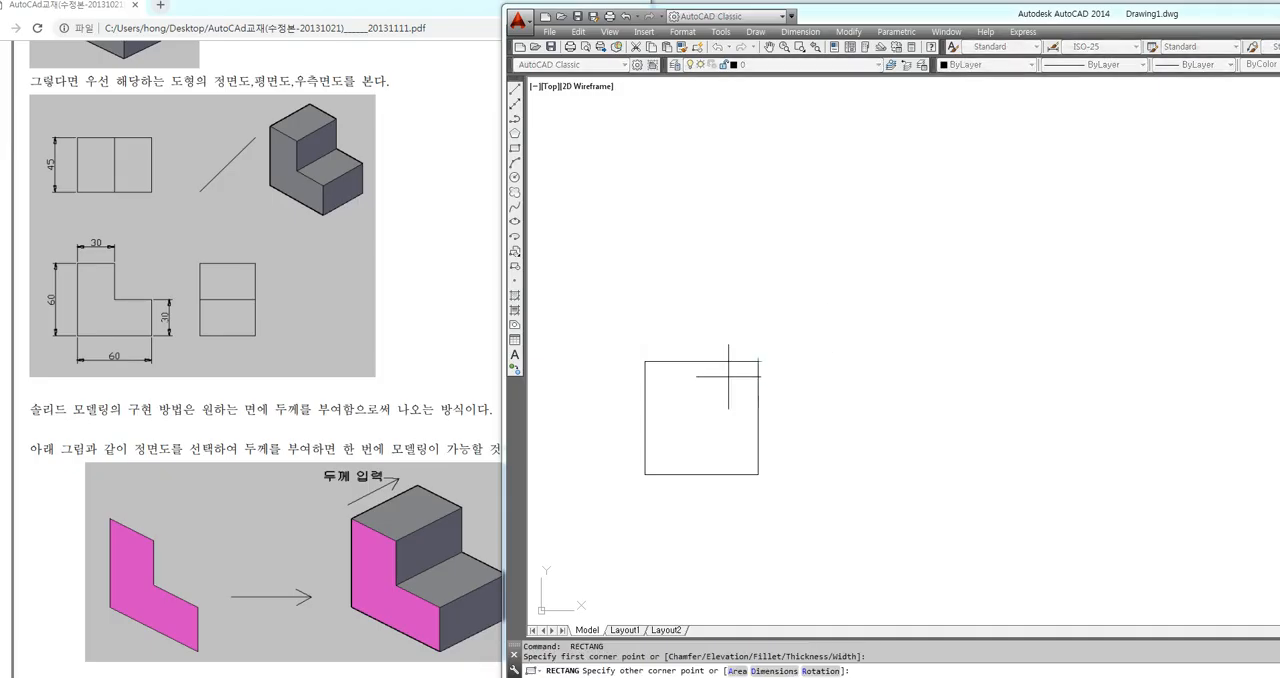
{"action": "type", "text": "@-"}
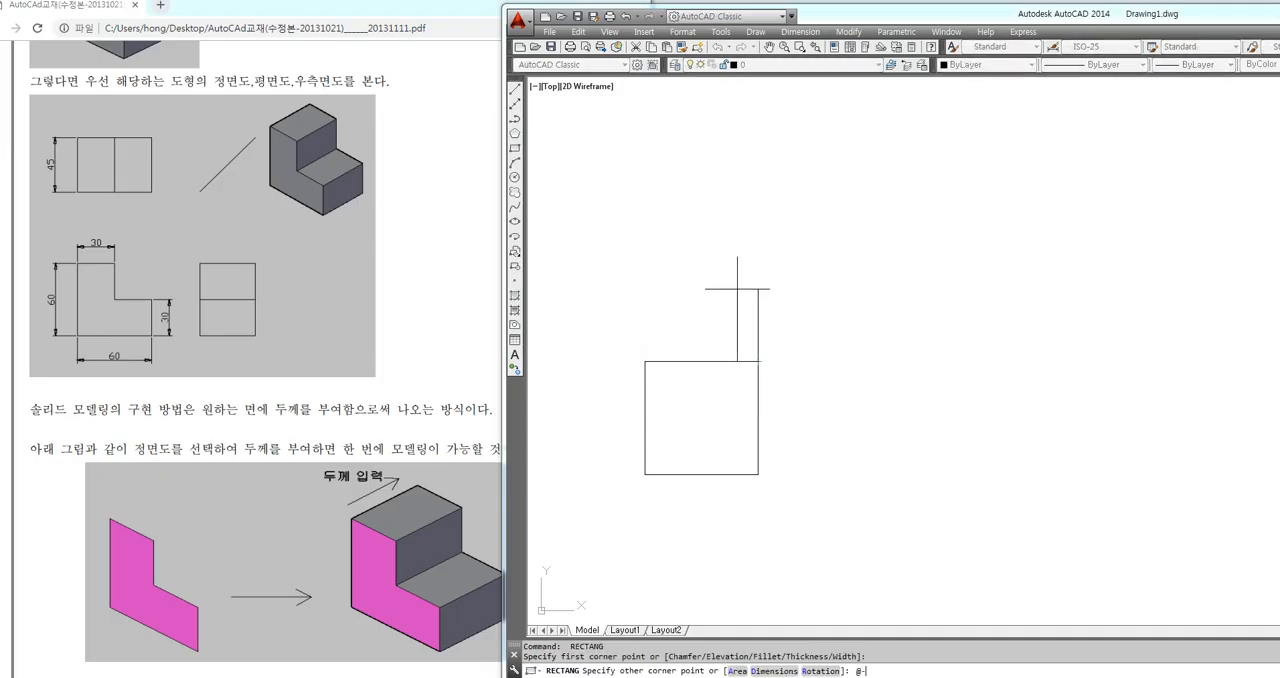
{"action": "type", "text": "30,-30"}
{"action": "key", "text": "Return"}
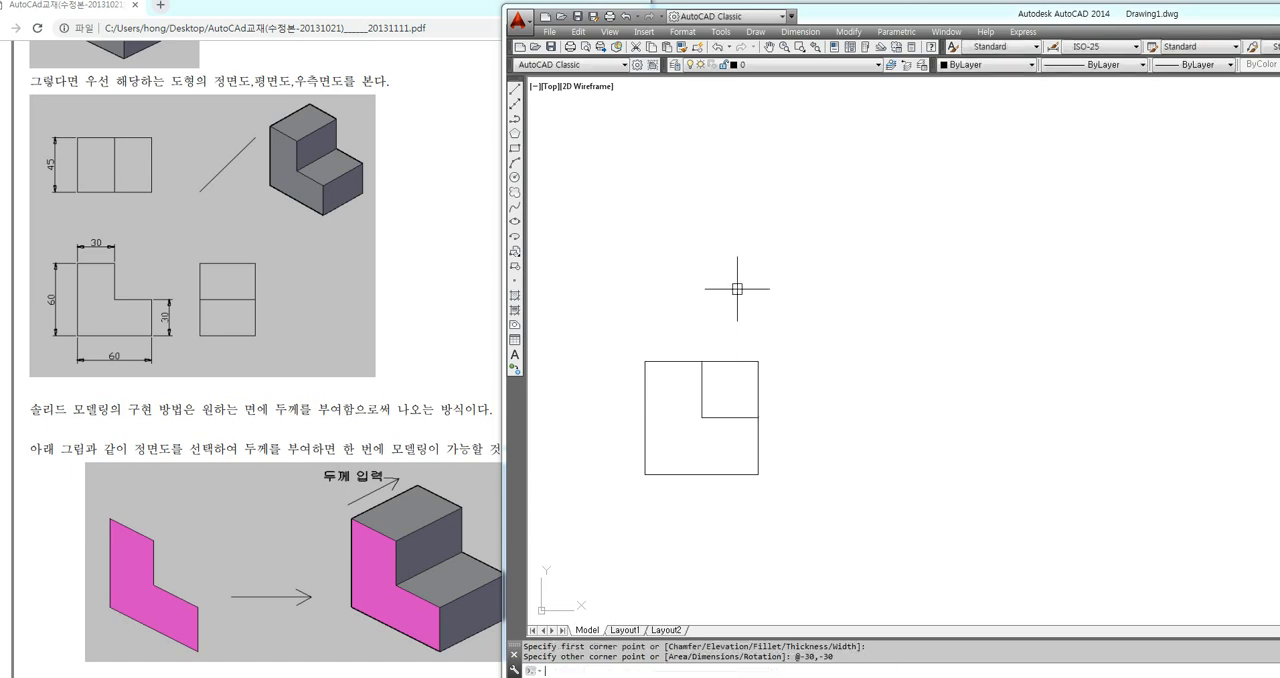
Trim away the upper-right corner edges of the two rectangles to leave the L-shaped front profile
{"action": "type", "text": "TR"}
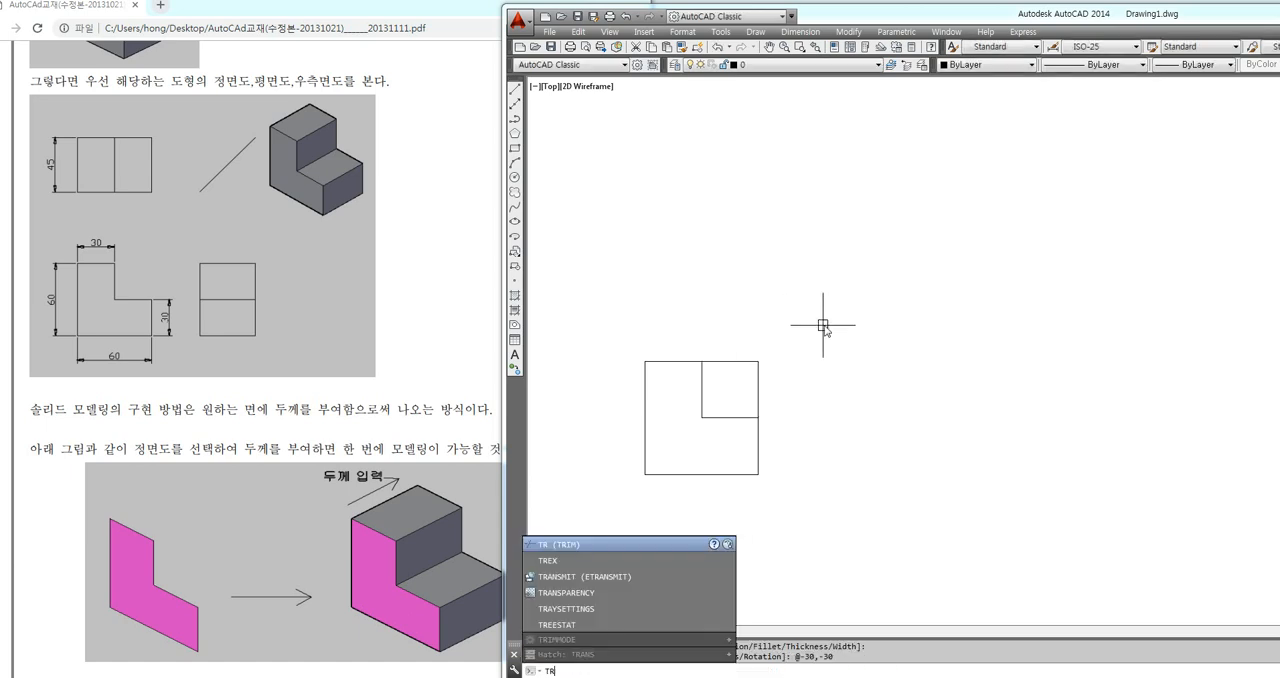
{"action": "key", "text": "Return"}
{"action": "key", "text": "Return"}
{"action": "left_click", "coordinate": [800, 326]}
{"action": "left_click", "coordinate": [729, 389]}
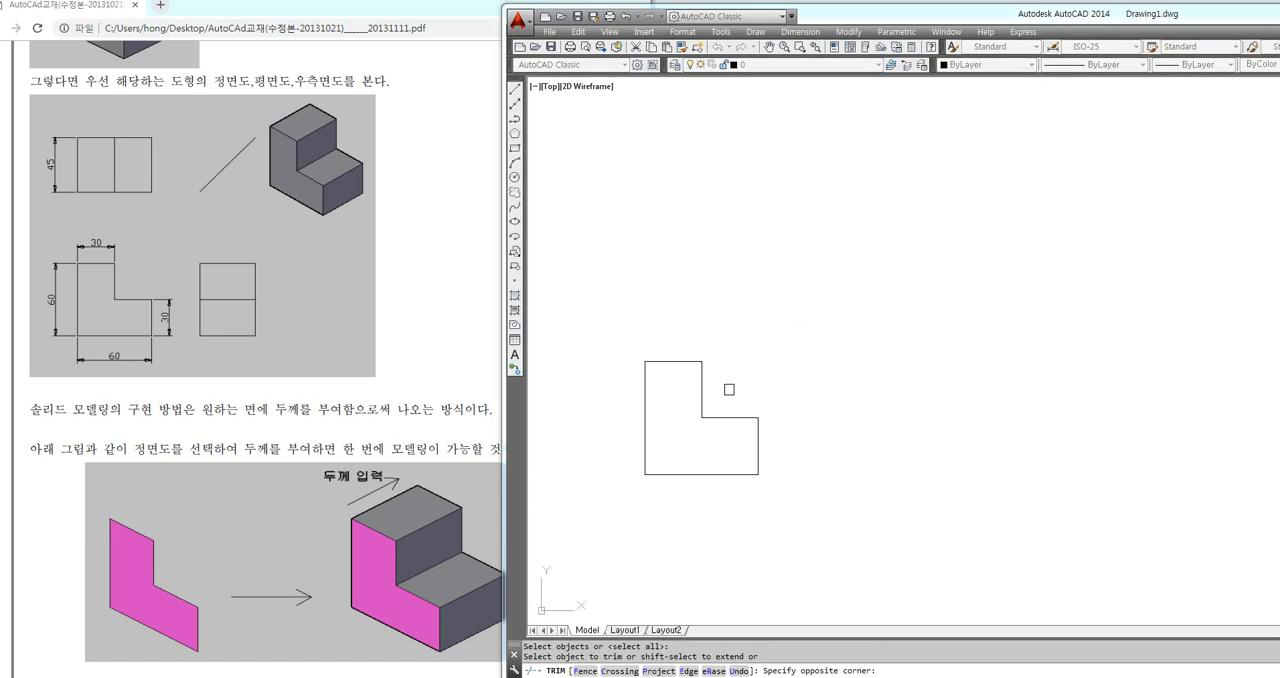
{"action": "key", "text": "Return"}
{"action": "scroll", "coordinate": [659, 502], "scroll_direction": "up", "scroll_amount": 2}
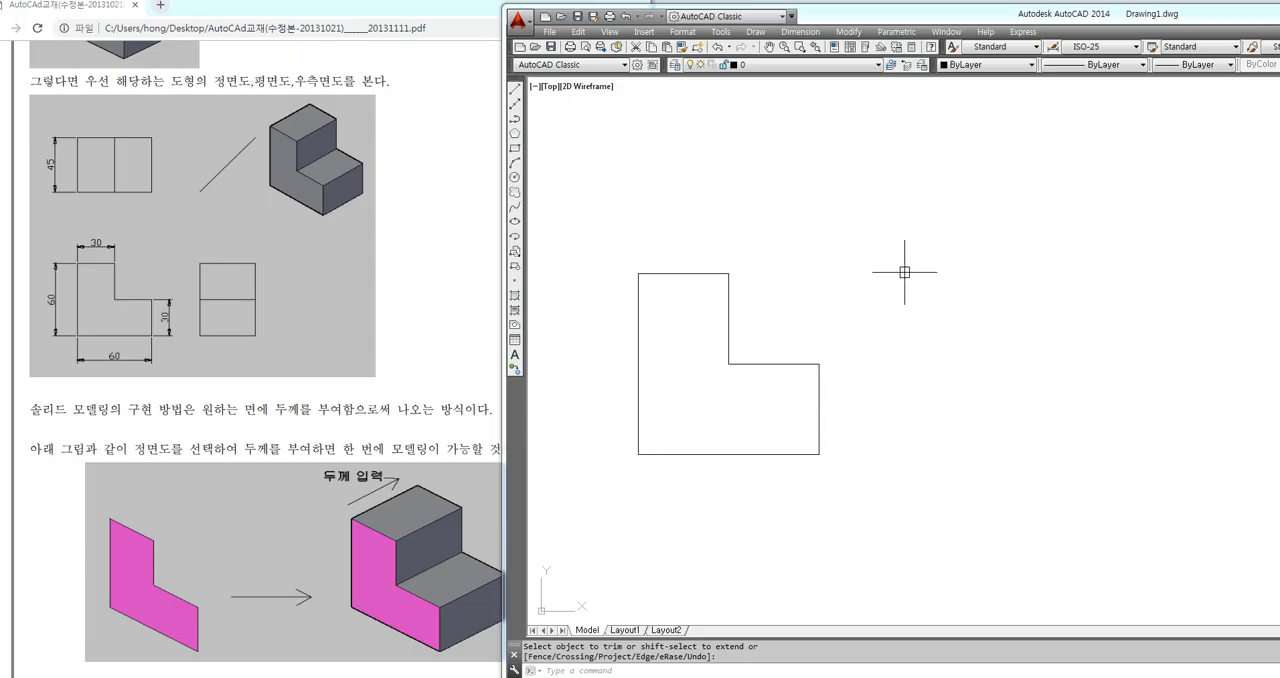
{"action": "key", "text": "Escape"}
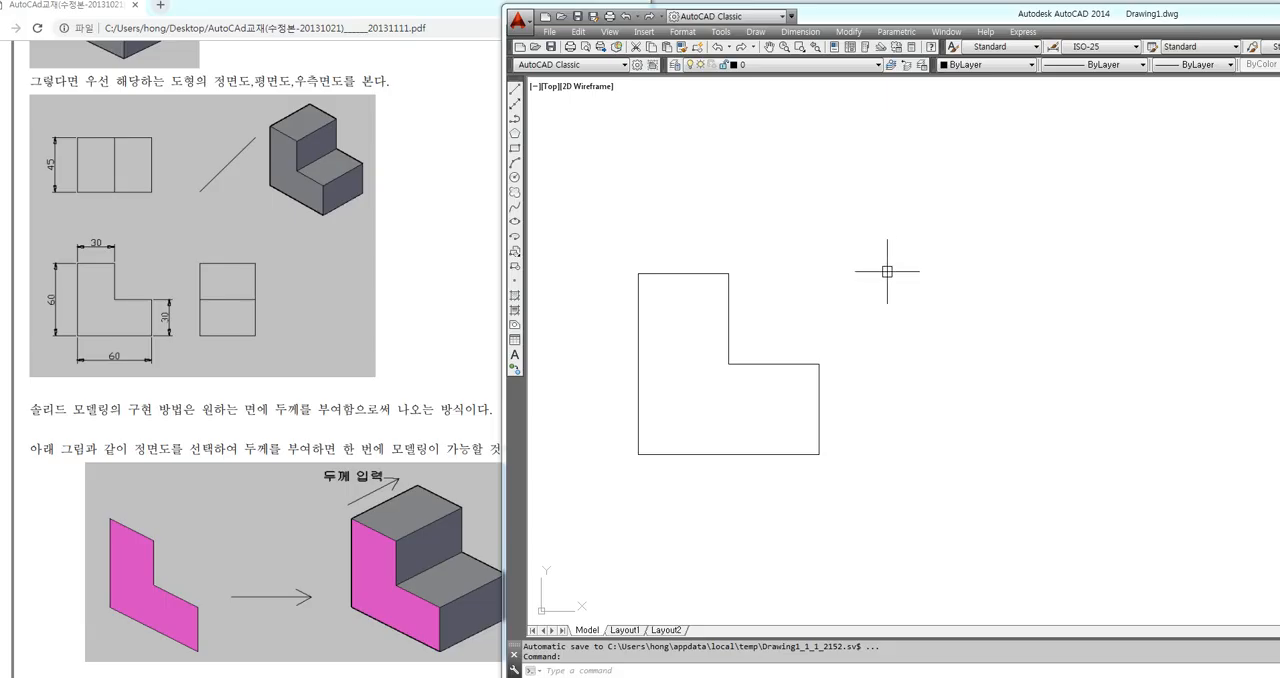
{"action": "type", "text": "ucs"}
{"action": "key", "text": "Return"}
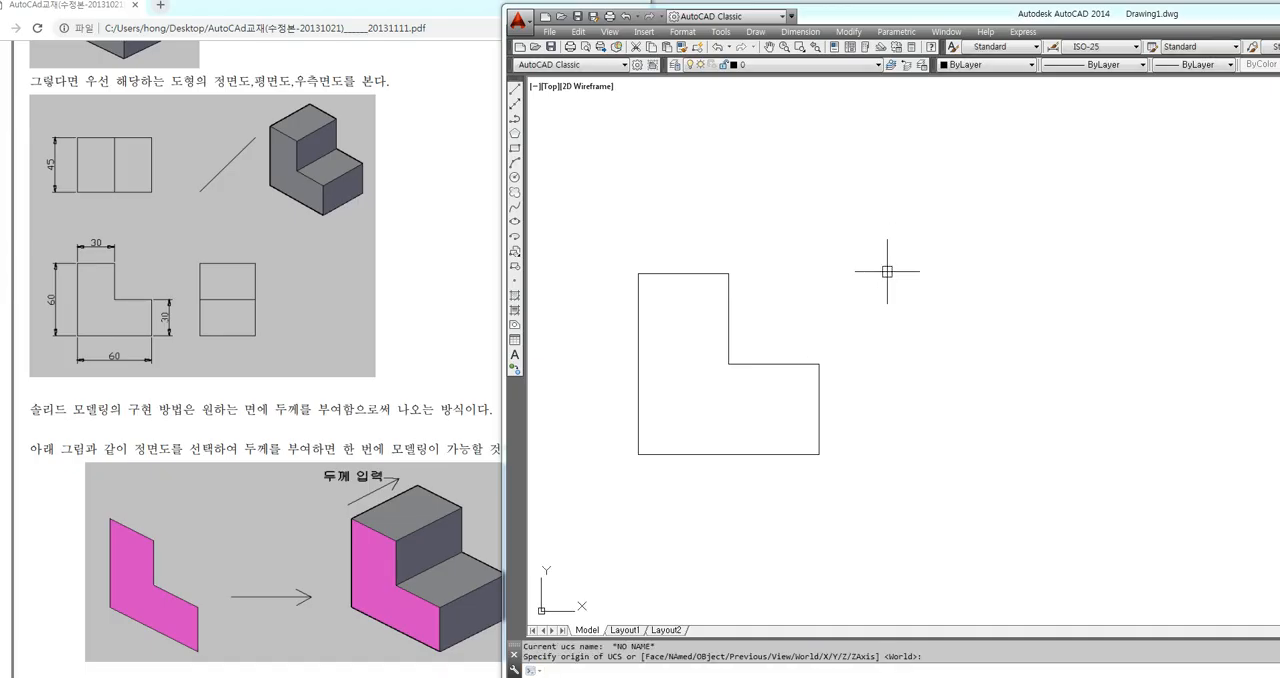
{"action": "key", "text": "ctrl+2"}
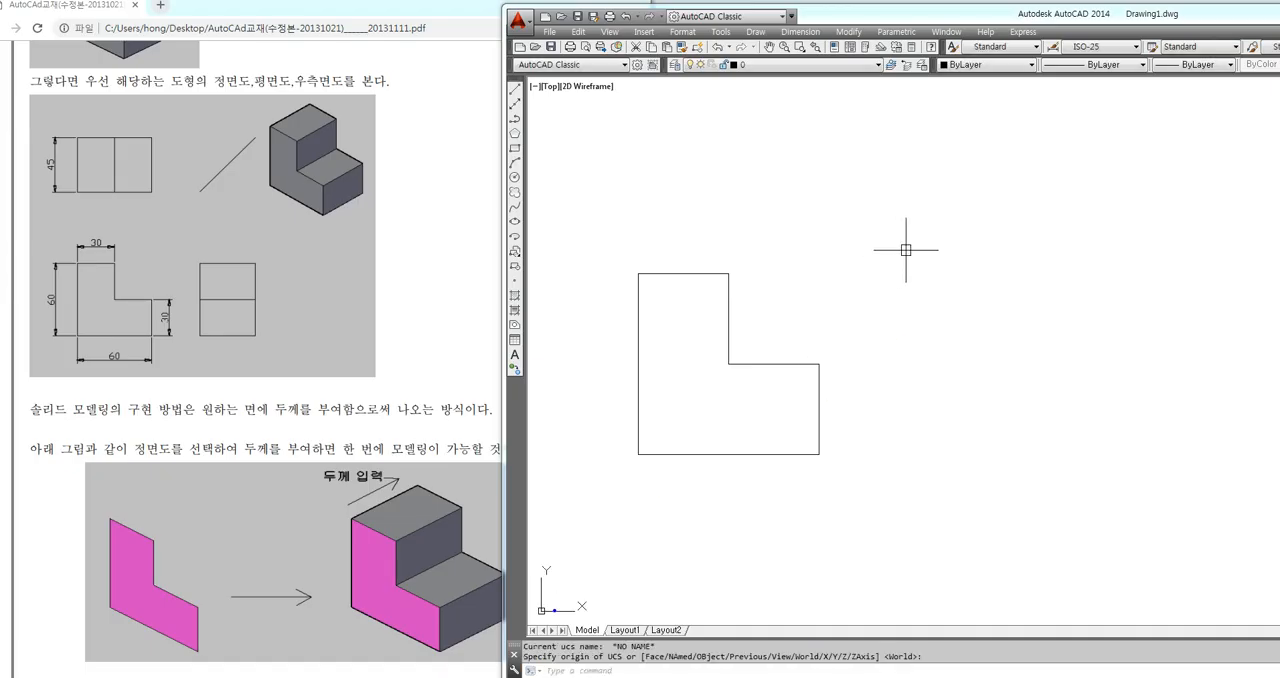
{"action": "mouse_move", "coordinate": [540, 610]}
{"action": "left_mouse_down"}
{"action": "mouse_move", "coordinate": [584, 609]}
{"action": "mouse_move", "coordinate": [537, 576]}
{"action": "left_mouse_up"}
{"action": "mouse_move", "coordinate": [646, 563]}
{"action": "left_mouse_down"}
{"action": "mouse_move", "coordinate": [678, 598]}
{"action": "mouse_move", "coordinate": [704, 590]}
{"action": "mouse_move", "coordinate": [690, 598]}
{"action": "left_mouse_up"}
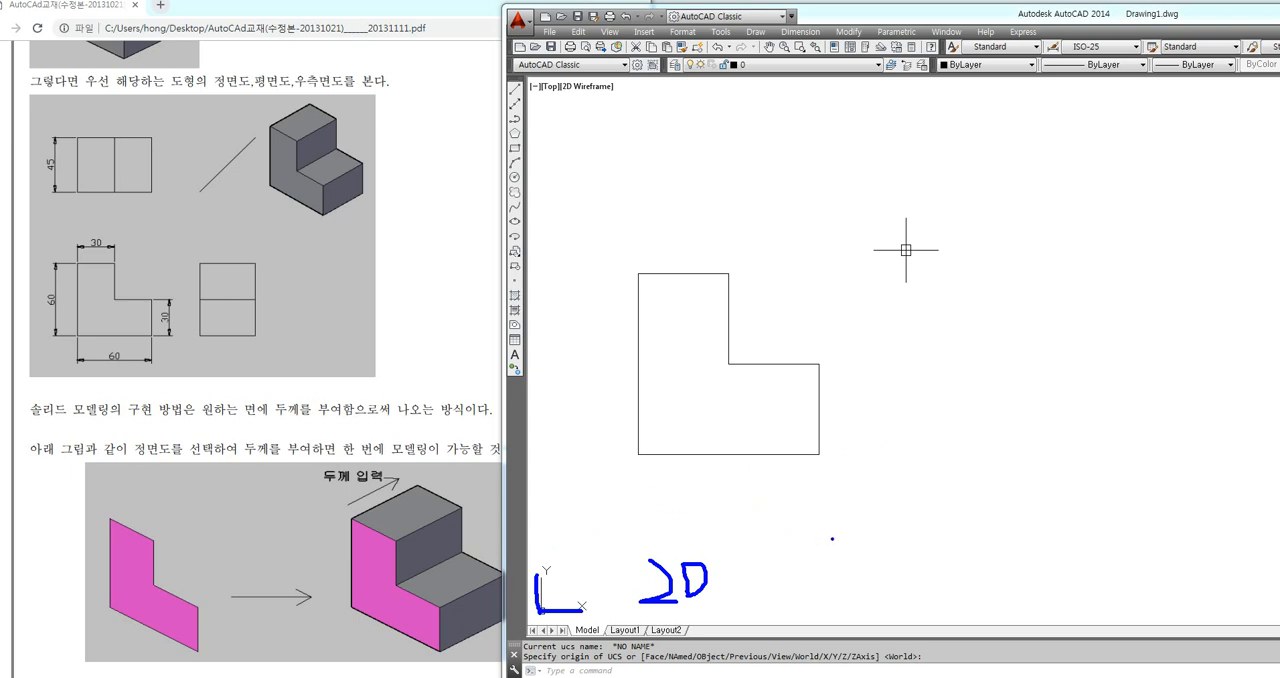
{"action": "mouse_move", "coordinate": [850, 566]}
{"action": "left_mouse_down"}
{"action": "mouse_move", "coordinate": [862, 598]}
{"action": "mouse_move", "coordinate": [905, 608]}
{"action": "left_mouse_up"}
{"action": "key", "text": "Escape"}
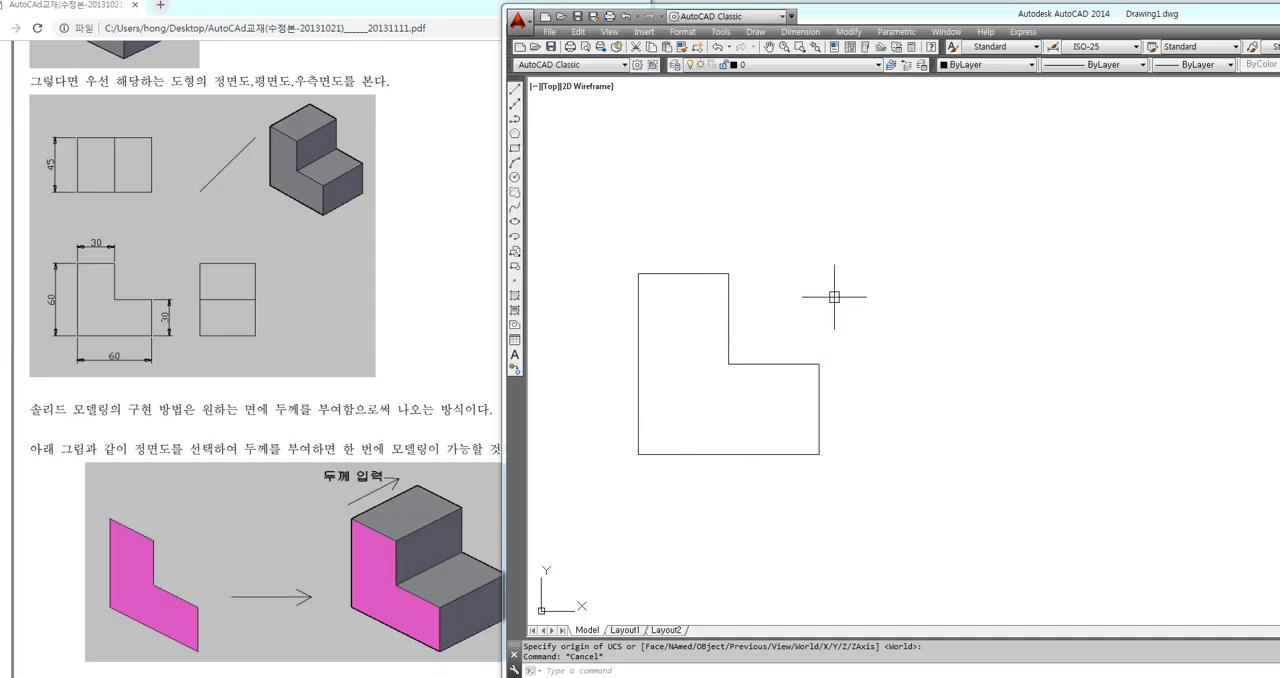
{"action": "mouse_move", "coordinate": [645, 273]}
{"action": "left_mouse_down"}
{"action": "mouse_move", "coordinate": [704, 274]}
{"action": "mouse_move", "coordinate": [735, 303]}
{"action": "mouse_move", "coordinate": [750, 356]}
{"action": "mouse_move", "coordinate": [817, 408]}
{"action": "mouse_move", "coordinate": [748, 444]}
{"action": "mouse_move", "coordinate": [636, 443]}
{"action": "mouse_move", "coordinate": [644, 283]}
{"action": "left_mouse_up"}
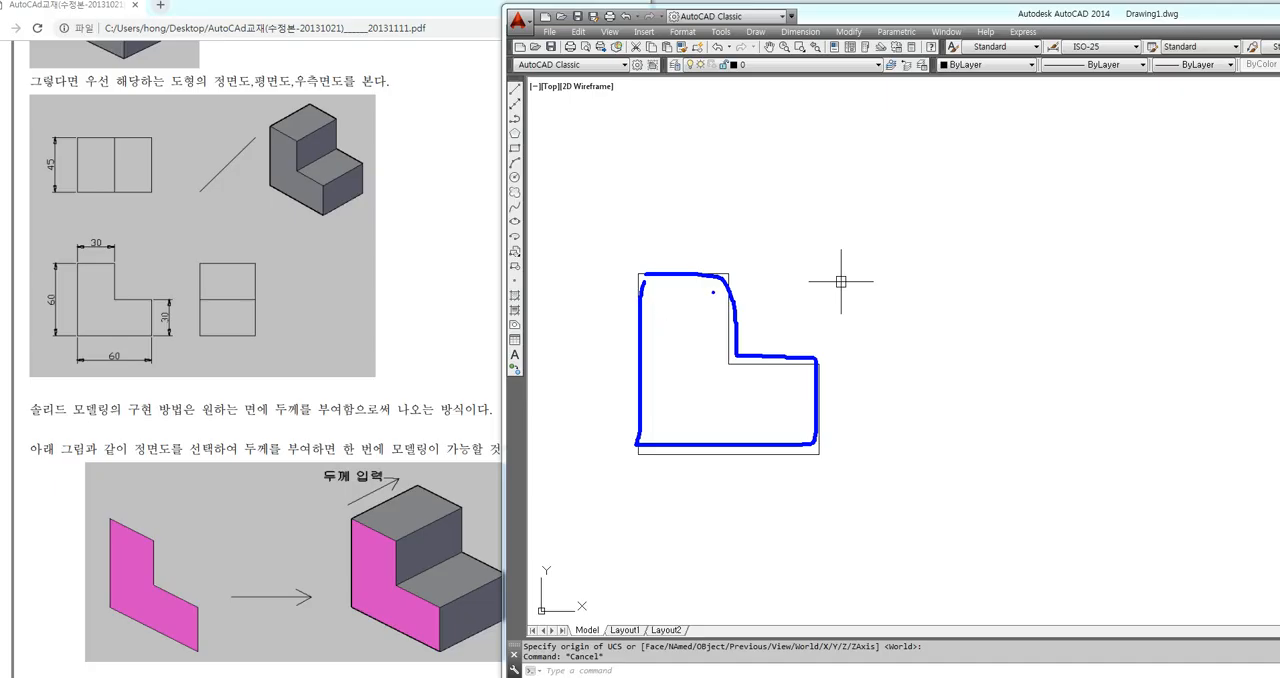
{"action": "key", "text": "Escape"}
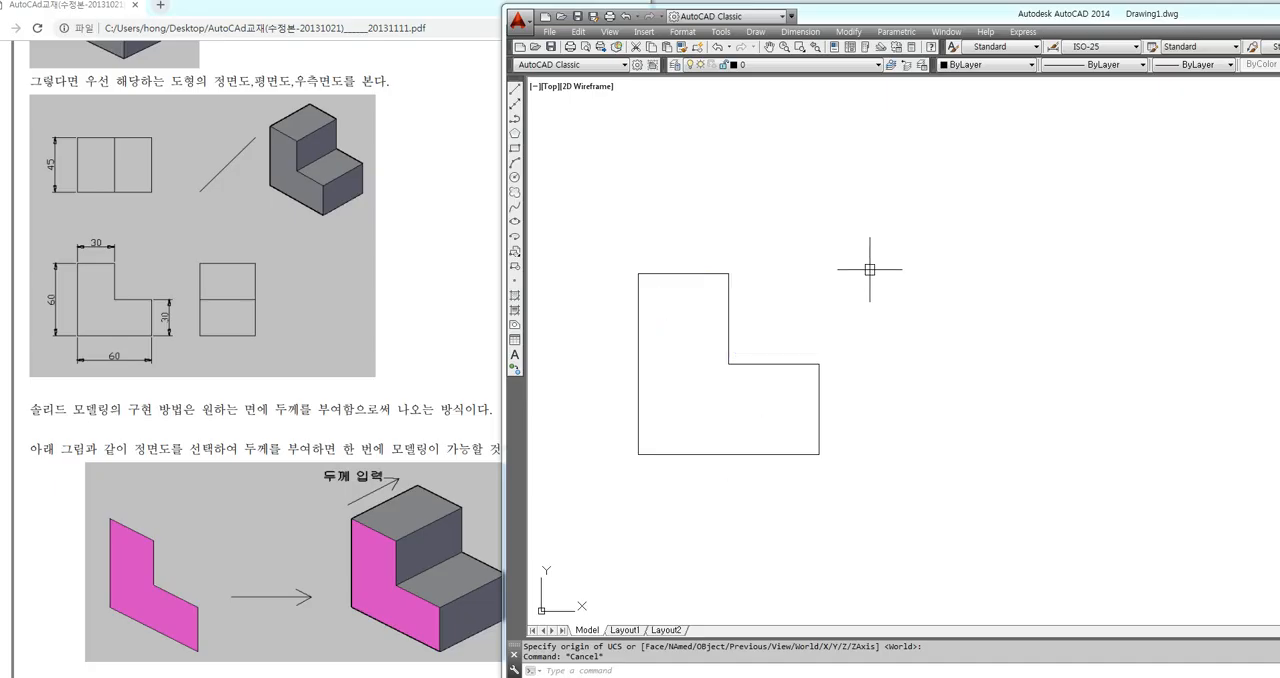
{"action": "key", "text": "Escape"}
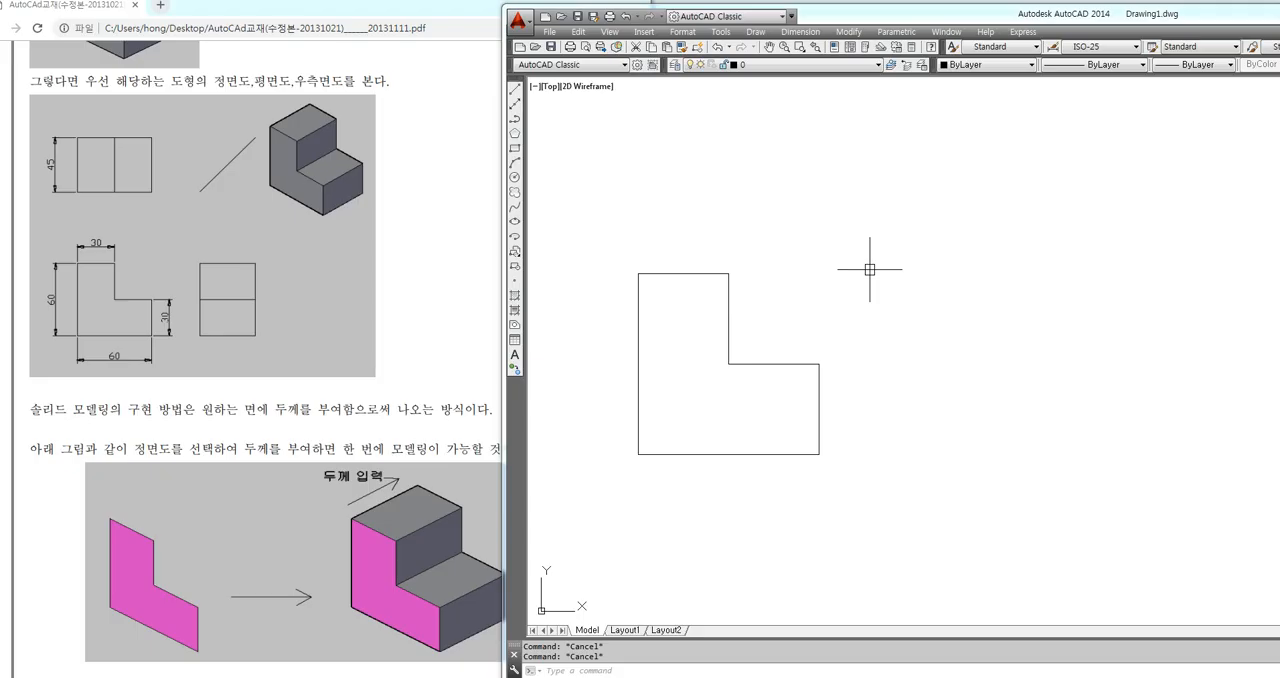
Create a polyline boundary from the area enclosed by the L-shaped profile, and select it to check that it is one object
{"action": "type", "text": "BO"}
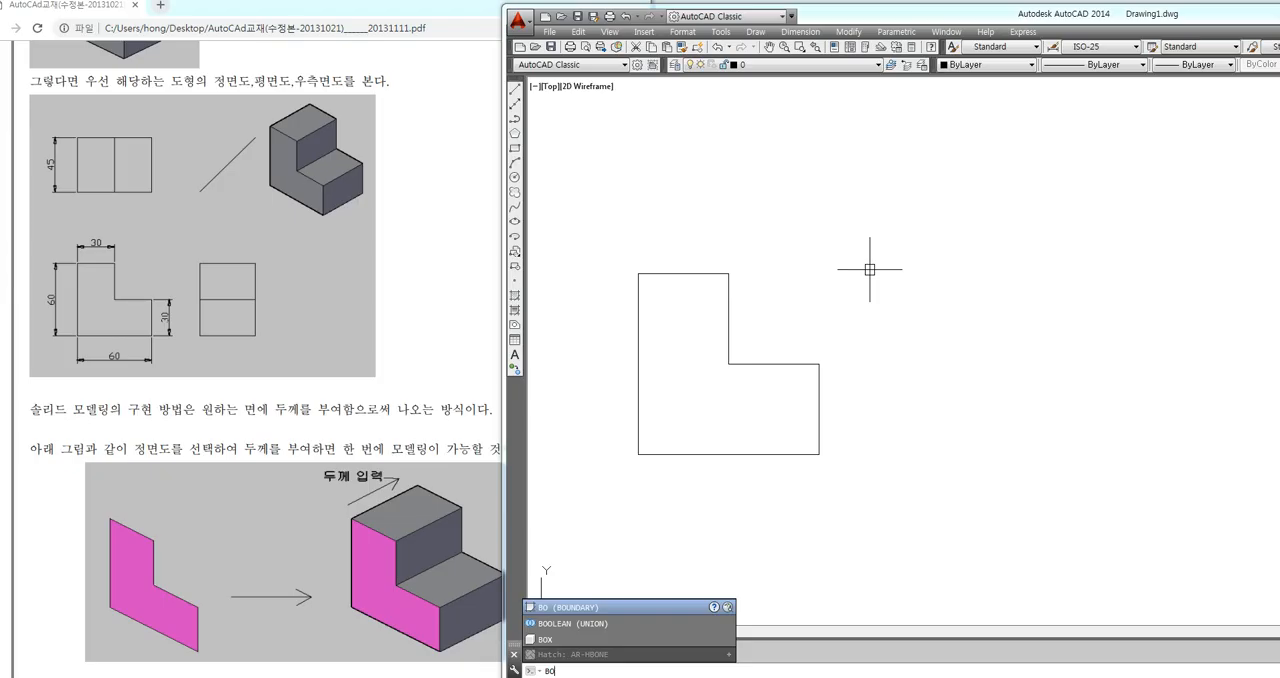
{"action": "key", "text": "Return"}
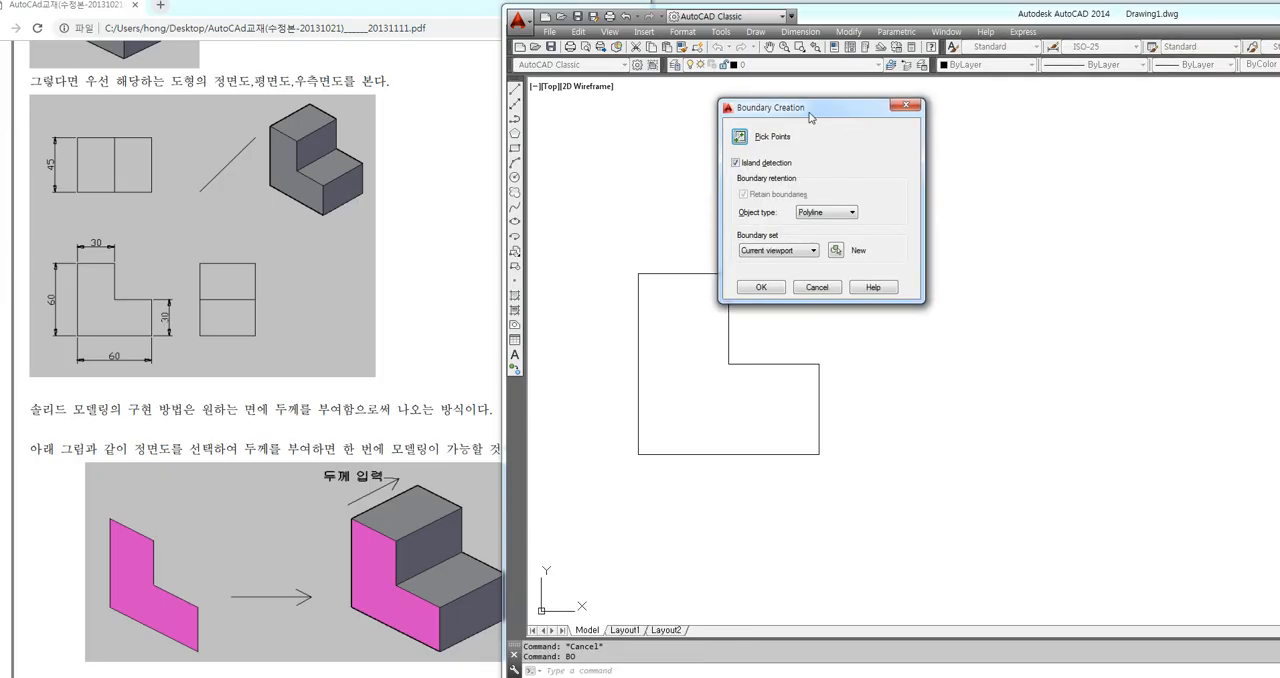
{"action": "left_click_drag", "start_coordinate": [901, 181], "coordinate": [956, 194]}
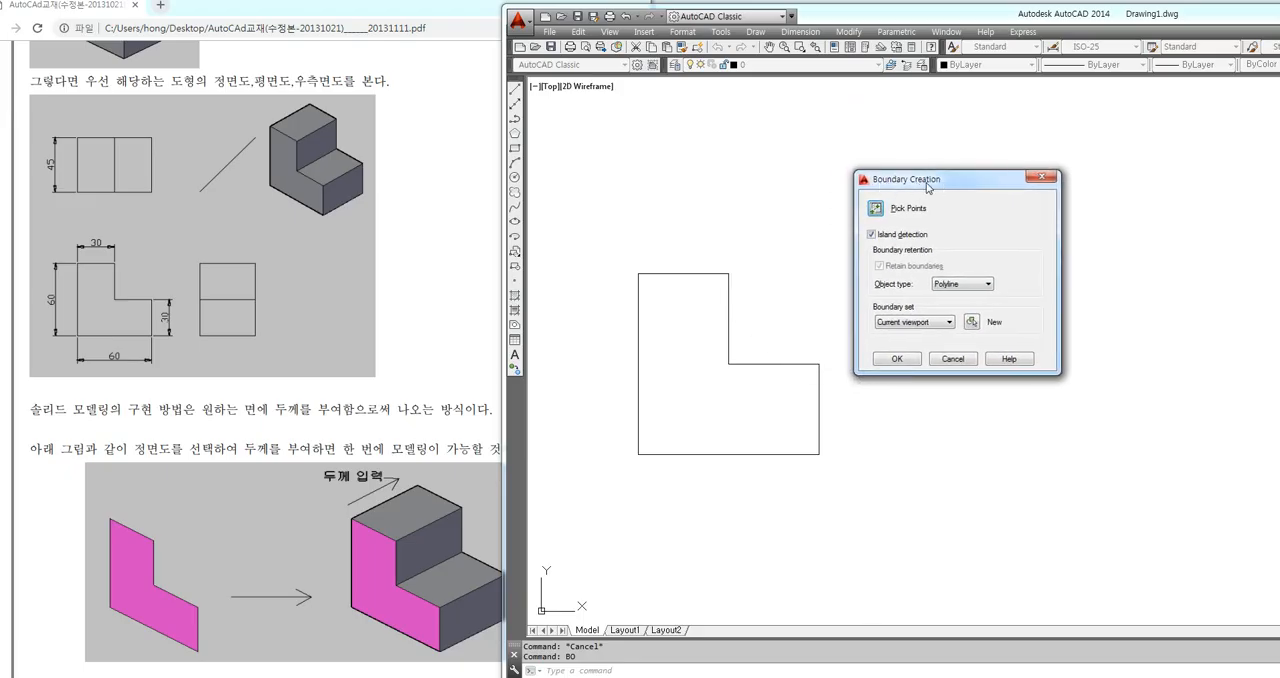
{"action": "left_click_drag", "start_coordinate": [930, 183], "coordinate": [947, 195]}
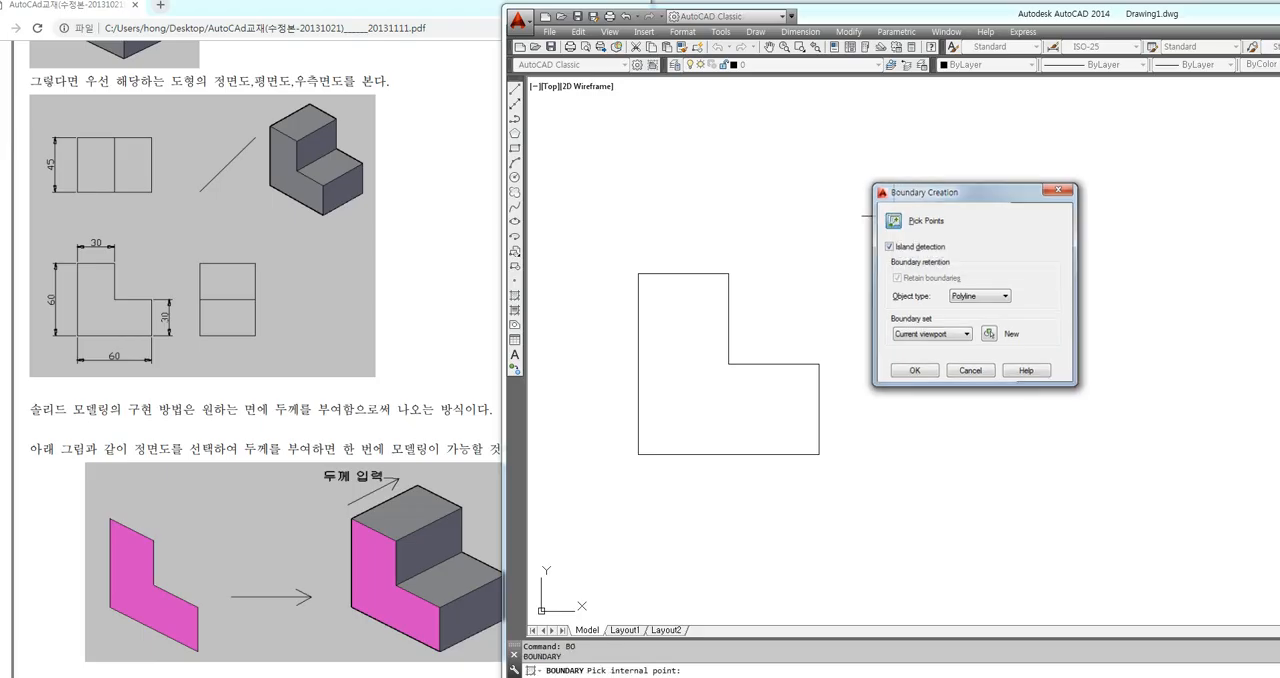
{"action": "left_click", "coordinate": [894, 220]}
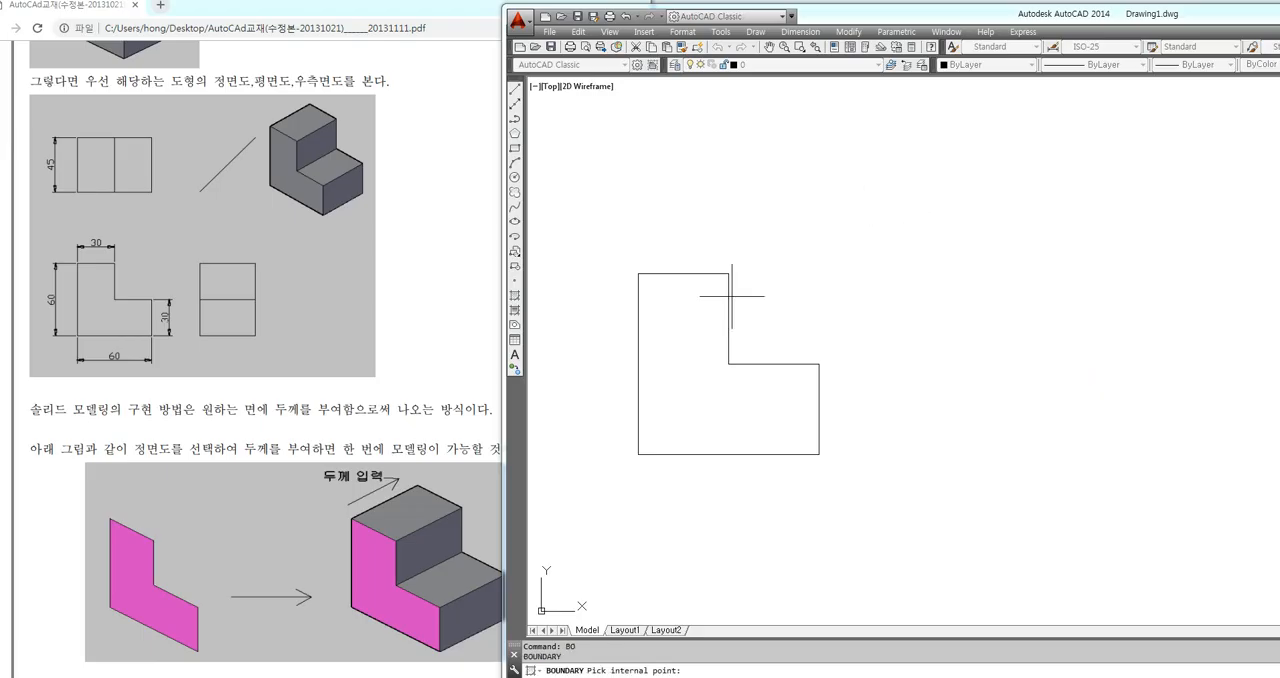
{"action": "left_click", "coordinate": [695, 349]}
{"action": "key", "text": "Return"}
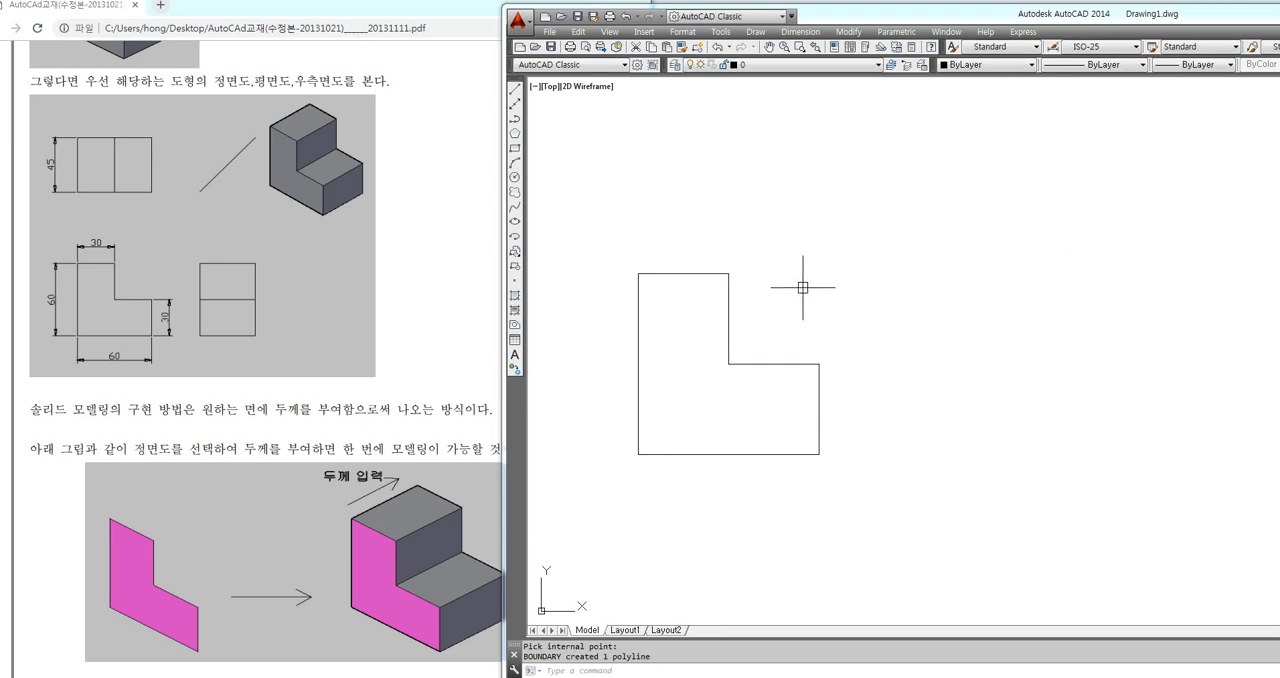
{"action": "left_click", "coordinate": [733, 317]}
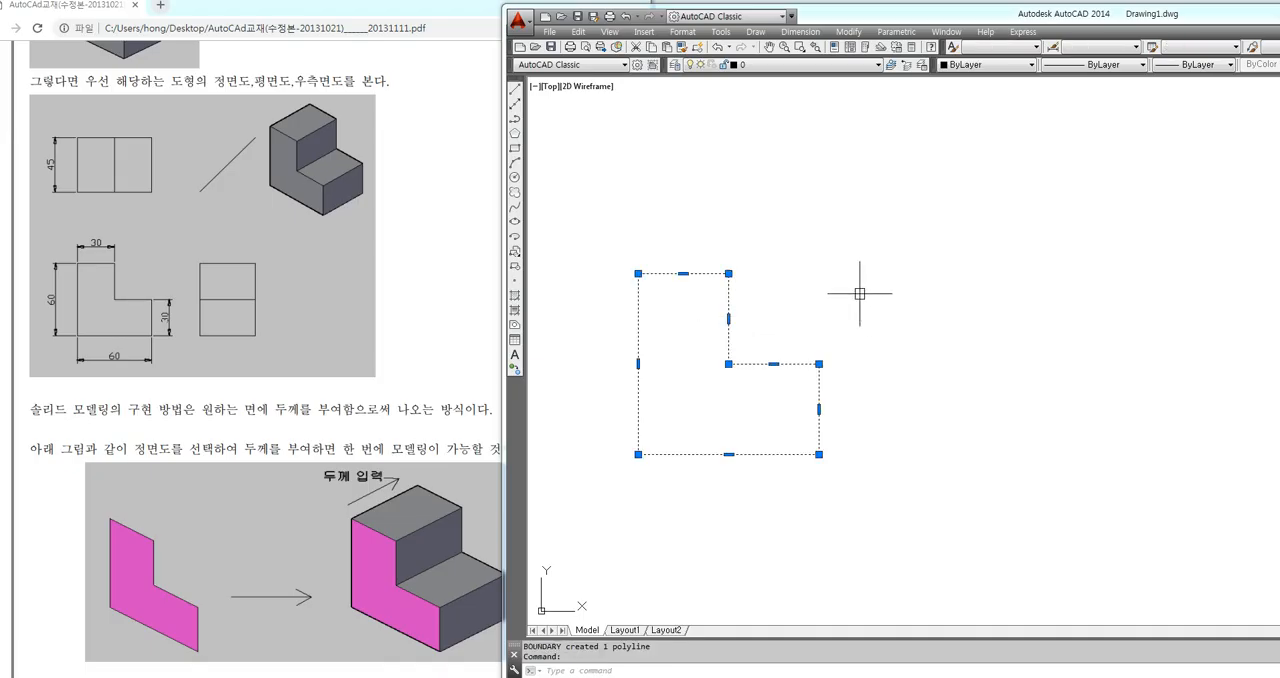
{"action": "key", "text": "Escape"}
{"action": "key", "text": "Escape"}
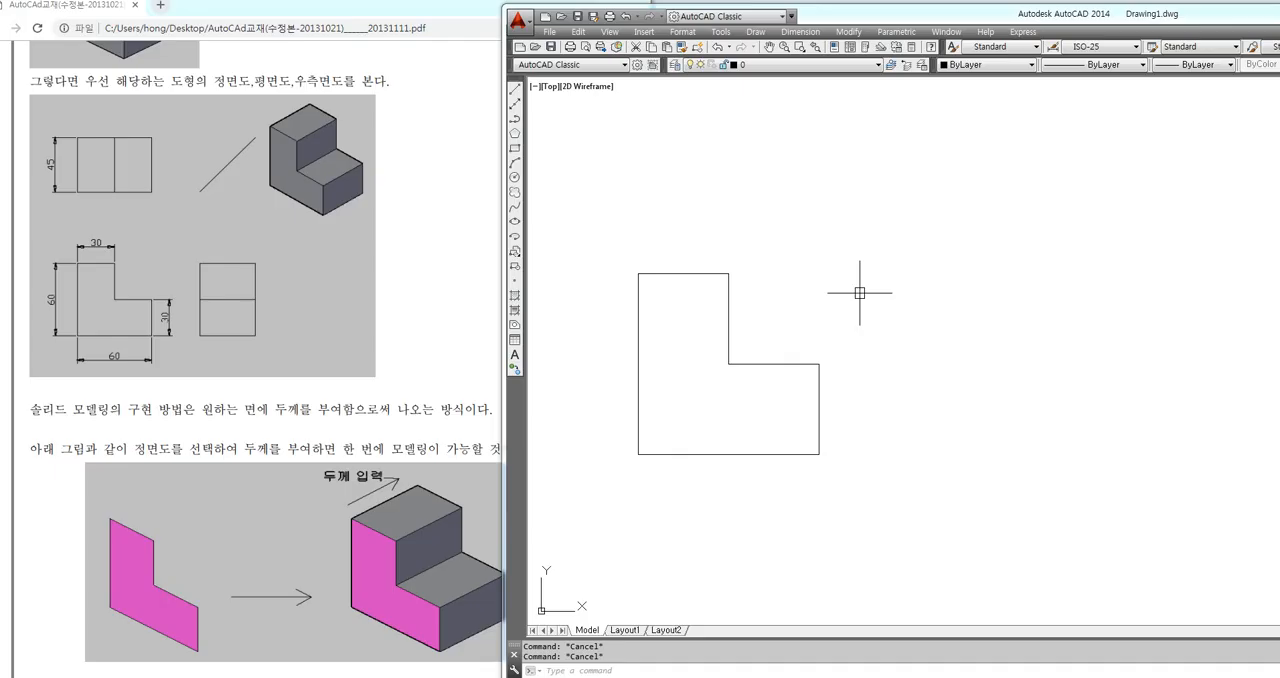
{"action": "middle_click_drag", "start_coordinate": [855, 302], "coordinate": [826, 286]}
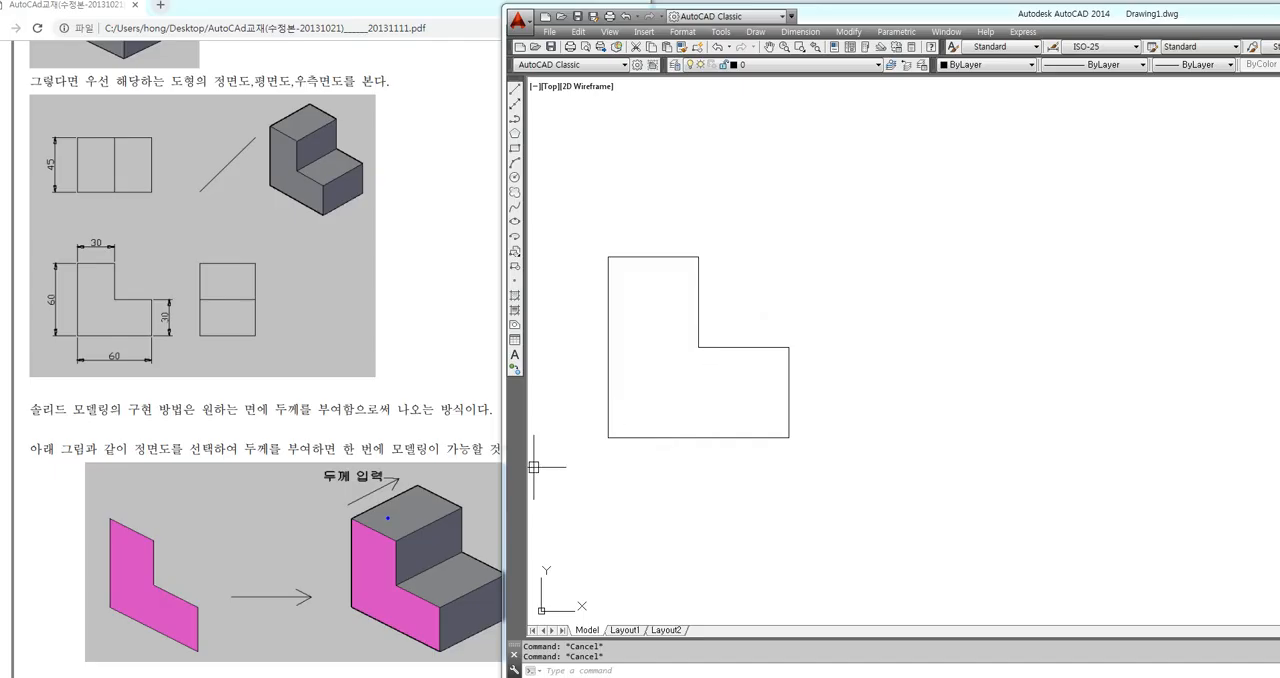
{"action": "mouse_move", "coordinate": [352, 519]}
{"action": "left_mouse_down"}
{"action": "mouse_move", "coordinate": [390, 537]}
{"action": "mouse_move", "coordinate": [396, 575]}
{"action": "left_mouse_up"}
{"action": "mouse_move", "coordinate": [374, 527]}
{"action": "left_mouse_down"}
{"action": "mouse_move", "coordinate": [405, 505]}
{"action": "mouse_move", "coordinate": [433, 553]}
{"action": "left_mouse_up"}
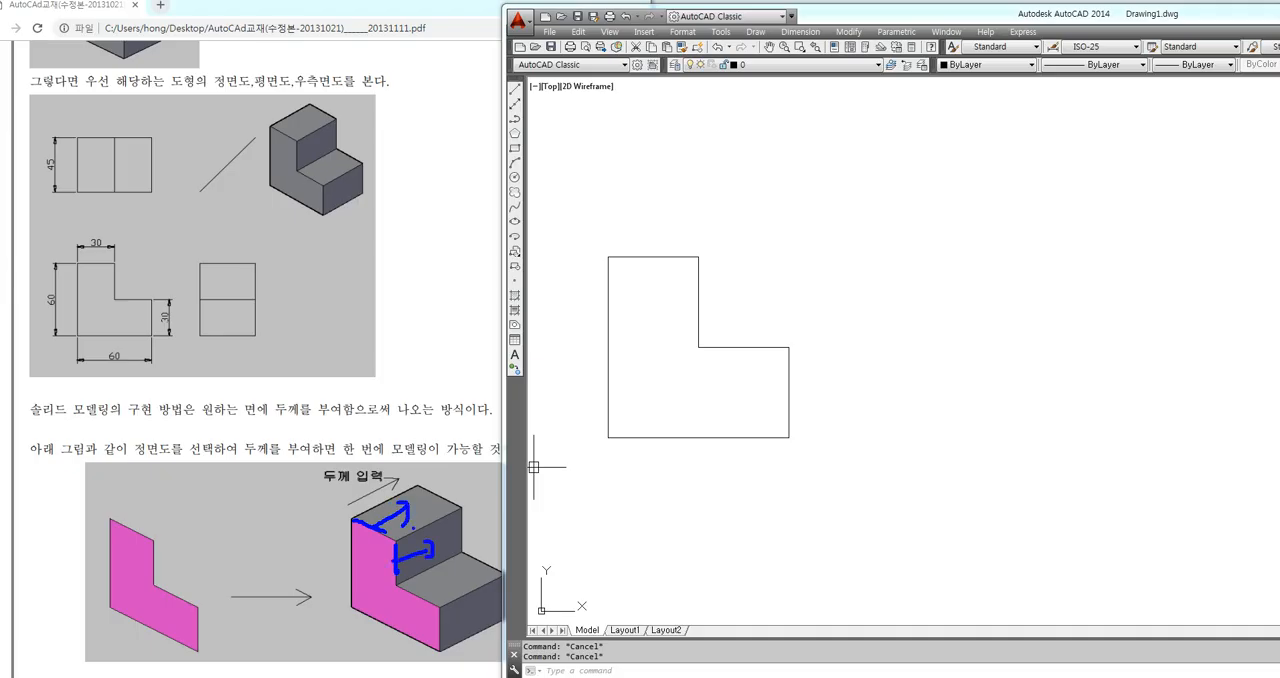
{"action": "mouse_move", "coordinate": [379, 554]}
{"action": "left_mouse_down"}
{"action": "mouse_move", "coordinate": [362, 582]}
{"action": "mouse_move", "coordinate": [382, 582]}
{"action": "left_mouse_up"}
{"action": "key", "text": "Escape"}
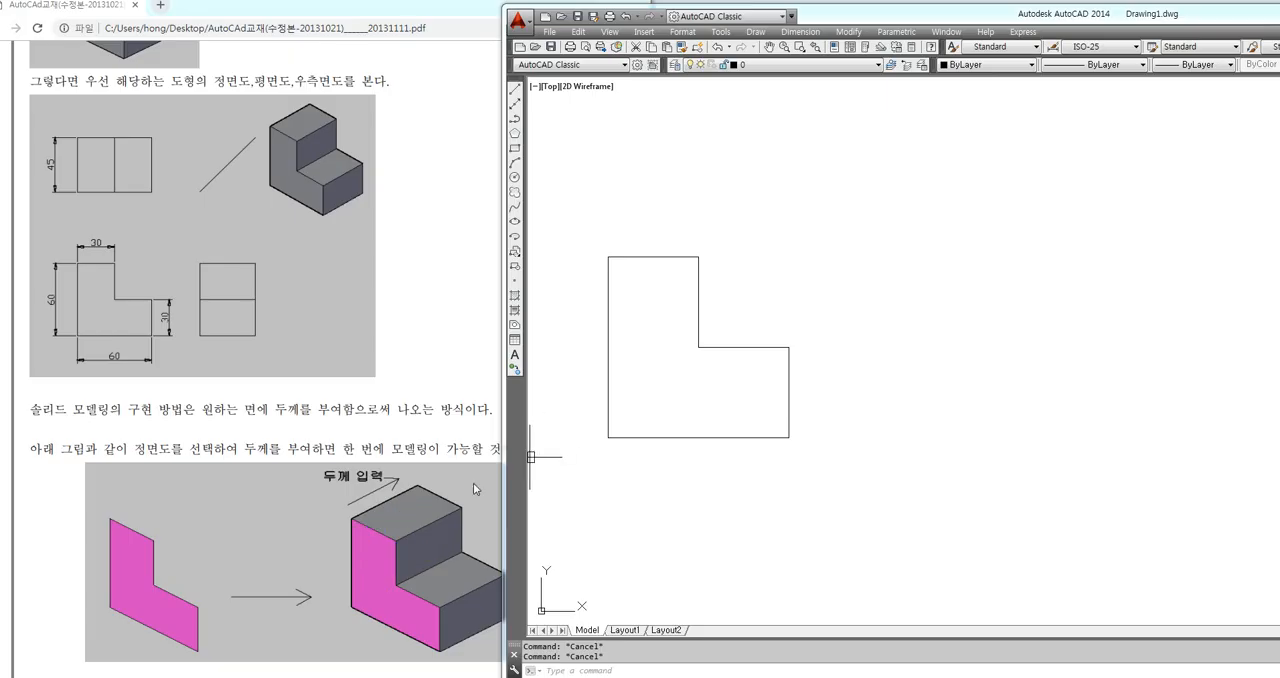
{"action": "mouse_move", "coordinate": [353, 519]}
{"action": "left_mouse_down"}
{"action": "mouse_move", "coordinate": [383, 535]}
{"action": "mouse_move", "coordinate": [397, 585]}
{"action": "mouse_move", "coordinate": [439, 606]}
{"action": "mouse_move", "coordinate": [441, 650]}
{"action": "mouse_move", "coordinate": [355, 606]}
{"action": "mouse_move", "coordinate": [359, 529]}
{"action": "left_mouse_up"}
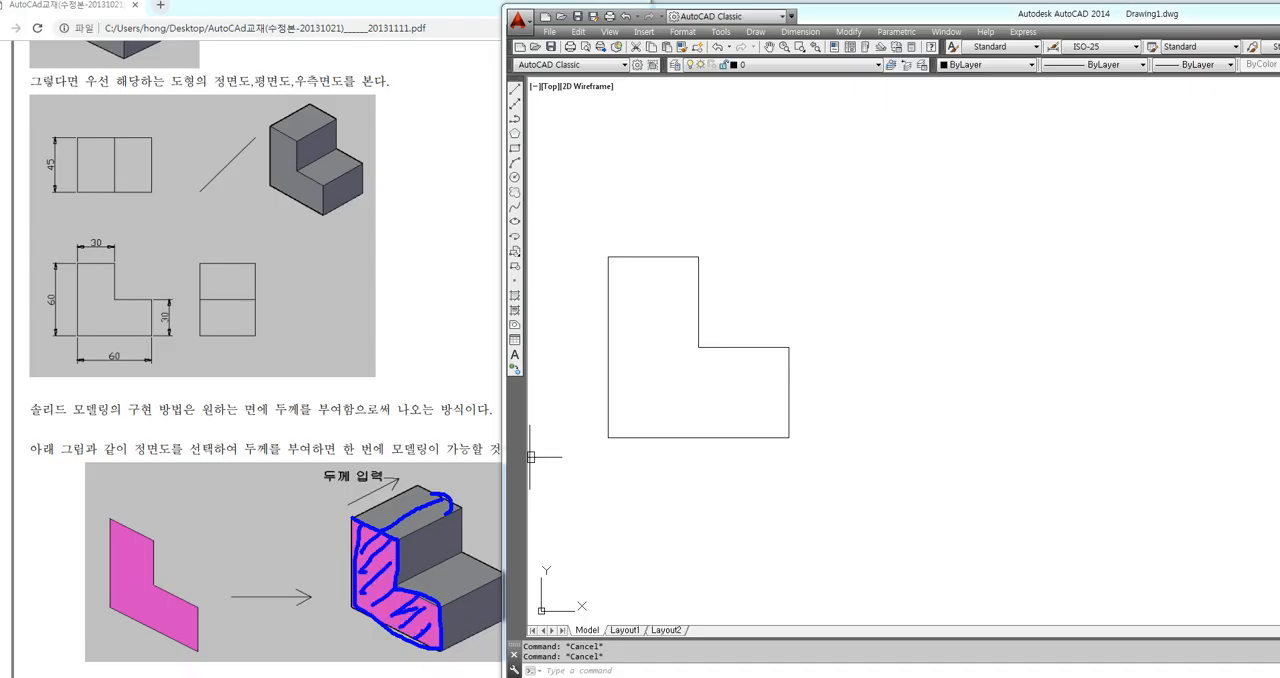
{"action": "key", "text": "Escape"}
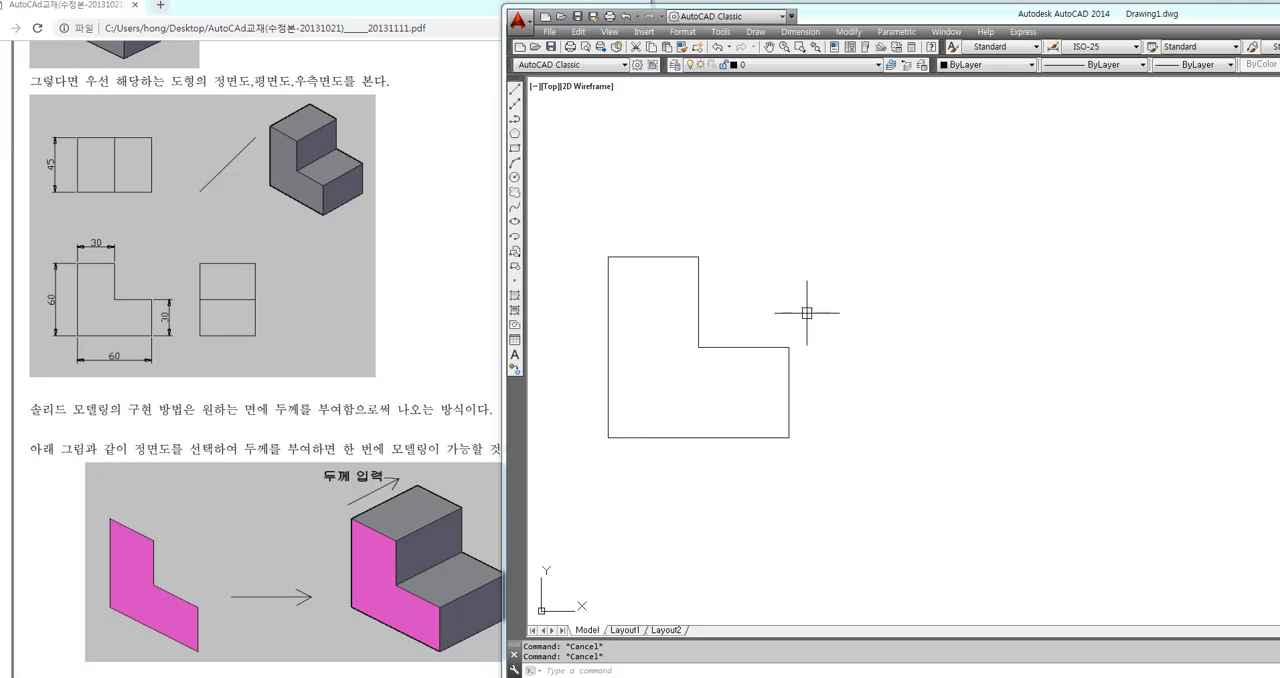
Copy the L-shaped polyline to the clipboard and draw two circles beside it, the first with a radius of about 19
{"action": "left_click", "coordinate": [737, 347]}
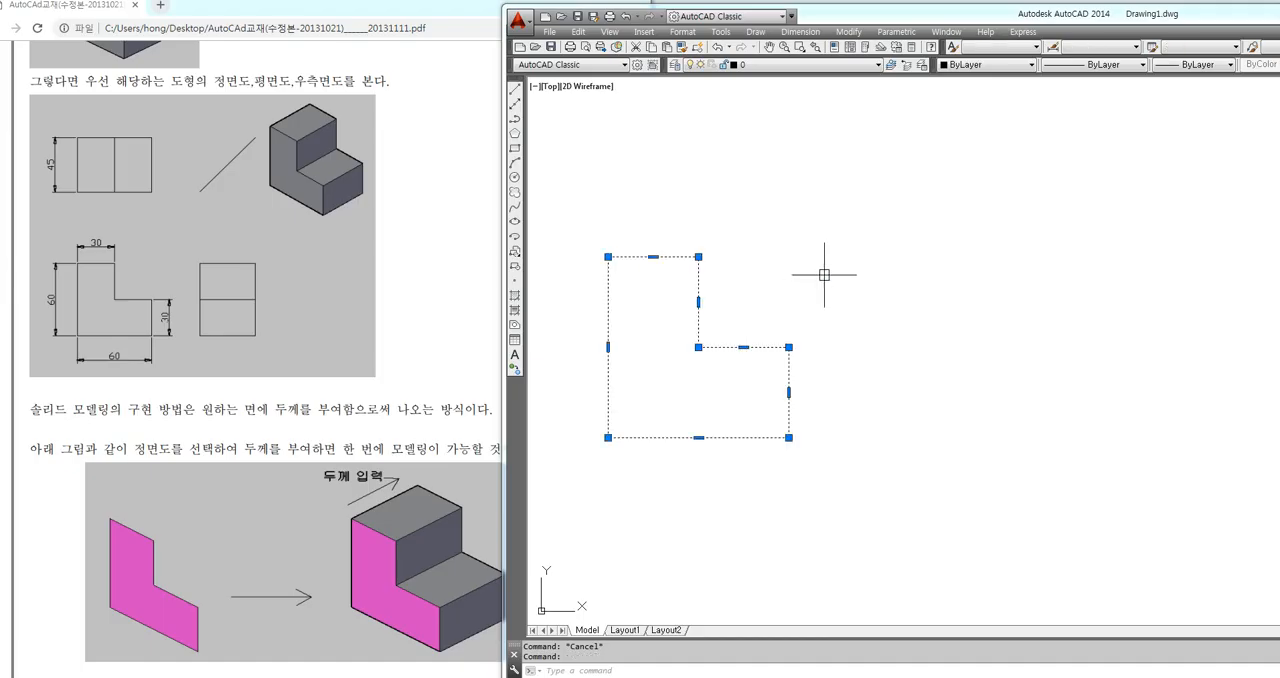
{"action": "key", "text": "ctrl+c"}
{"action": "type", "text": "c"}
{"action": "key", "text": "Return"}
{"action": "left_click", "coordinate": [901, 321]}
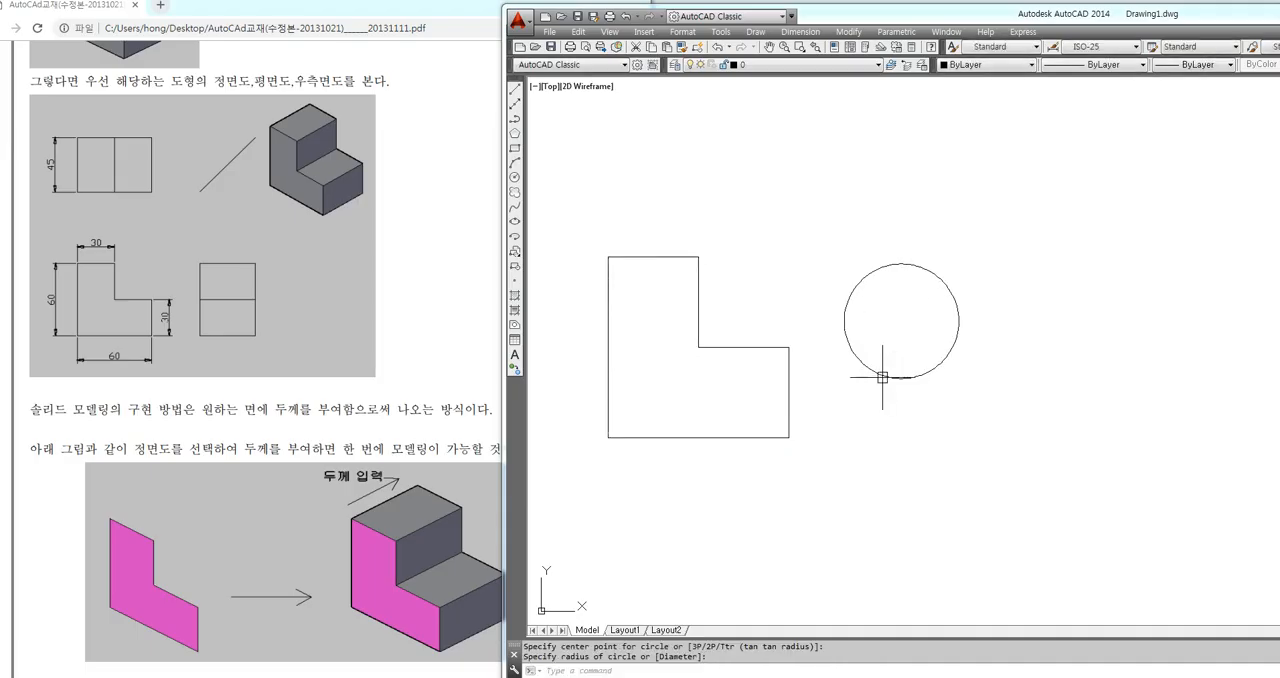
{"action": "left_click", "coordinate": [882, 374]}
{"action": "key", "text": "Return"}
{"action": "left_click", "coordinate": [1014, 217]}
{"action": "left_click", "coordinate": [1014, 262]}
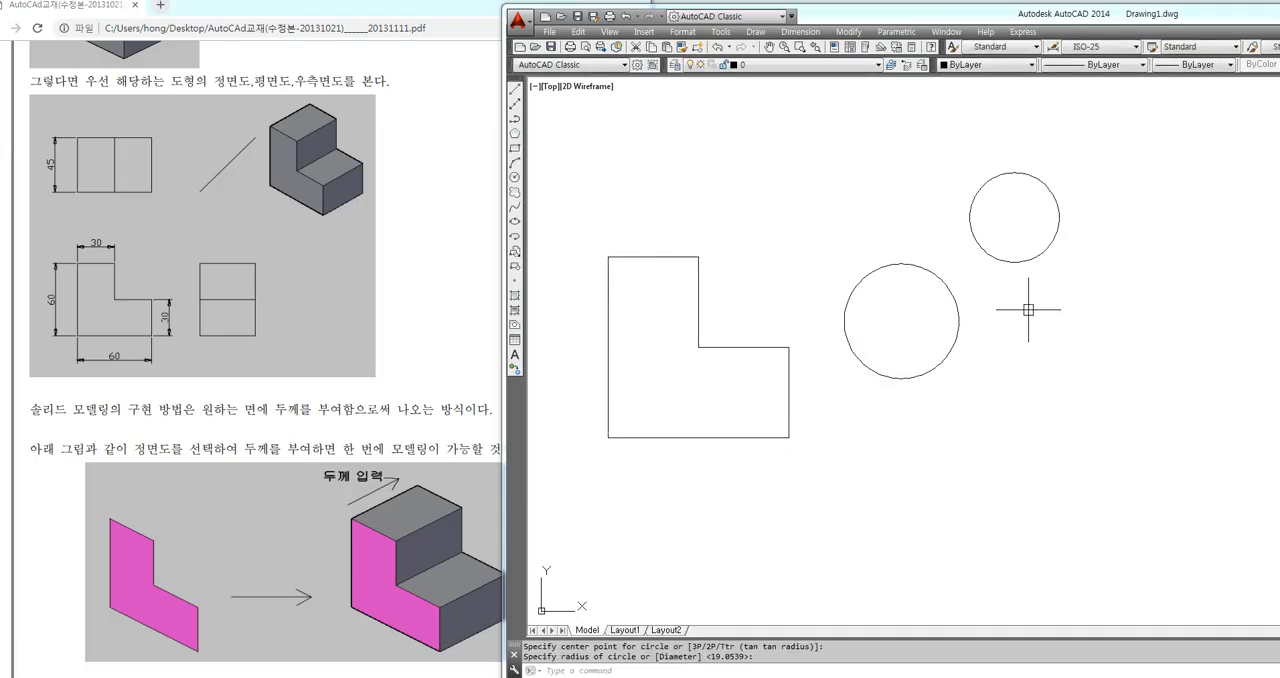
Paste the copied L-shaped profile into the empty area below and to the right of the two circles
{"action": "key", "text": "ctrl+v"}
{"action": "left_click", "coordinate": [1038, 531]}
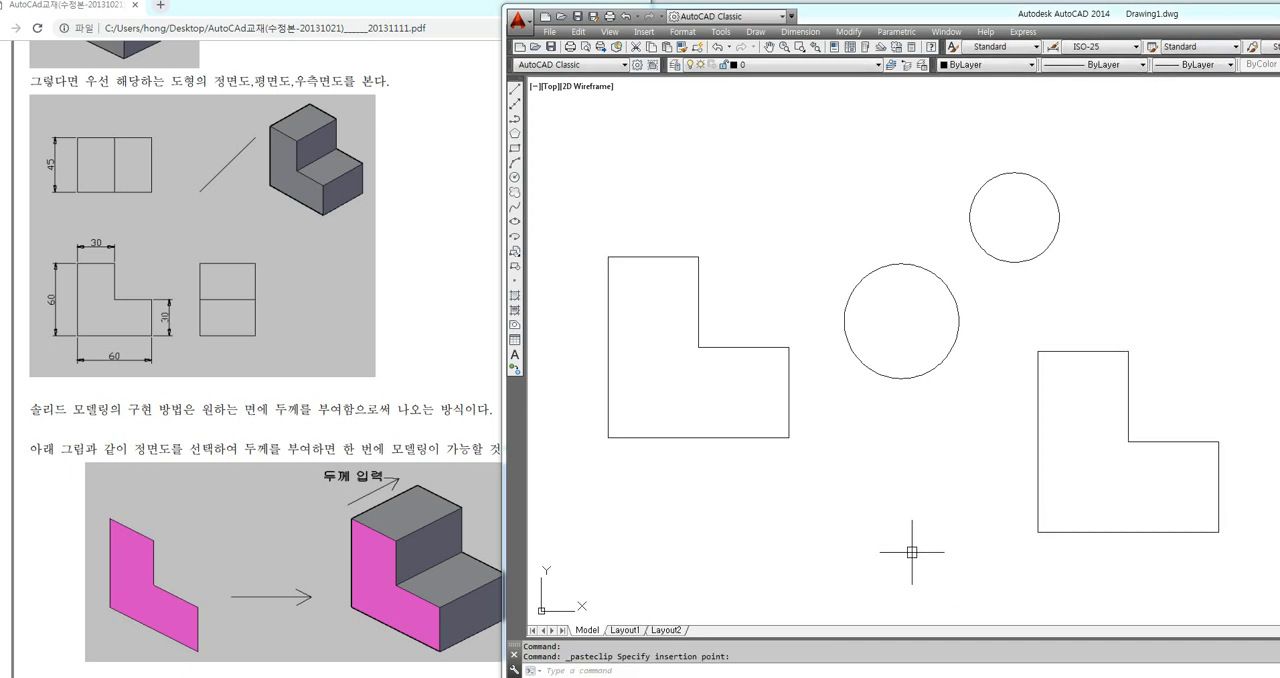
Duplicate the original L-shaped profile with the Copy command, placing one copy directly above it
{"action": "type", "text": "c"}
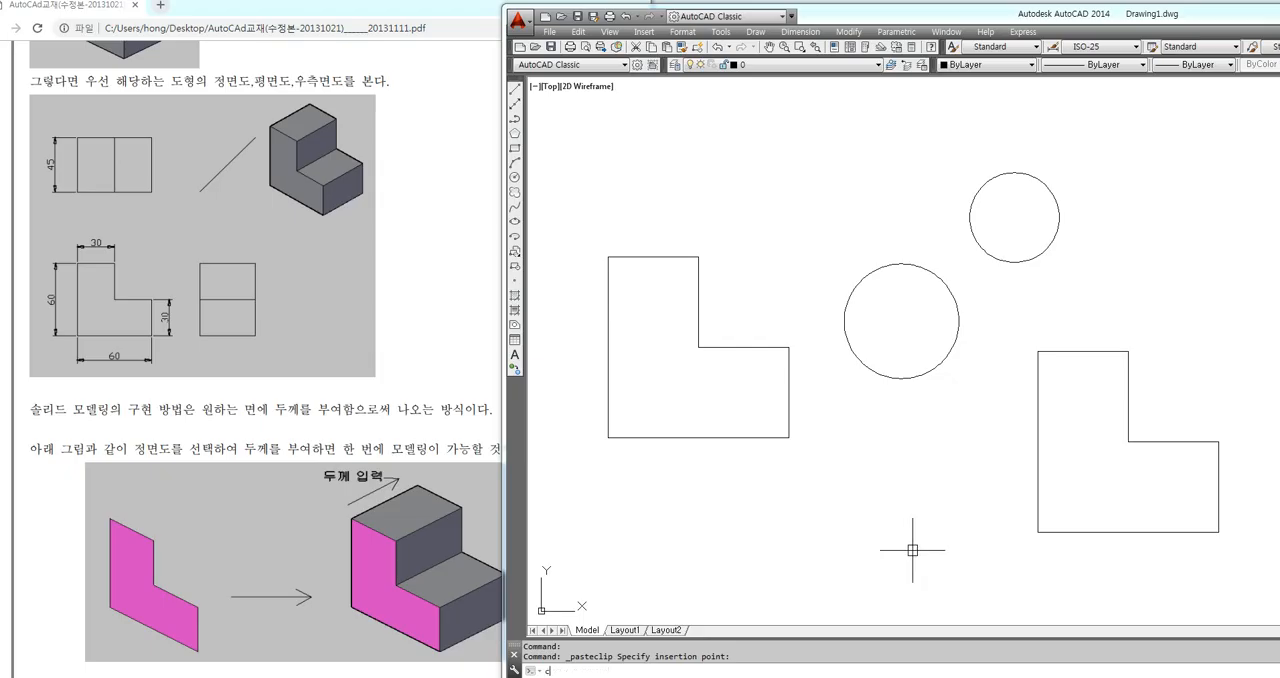
{"action": "type", "text": "o"}
{"action": "key", "text": "Return"}
{"action": "left_click", "coordinate": [840, 494]}
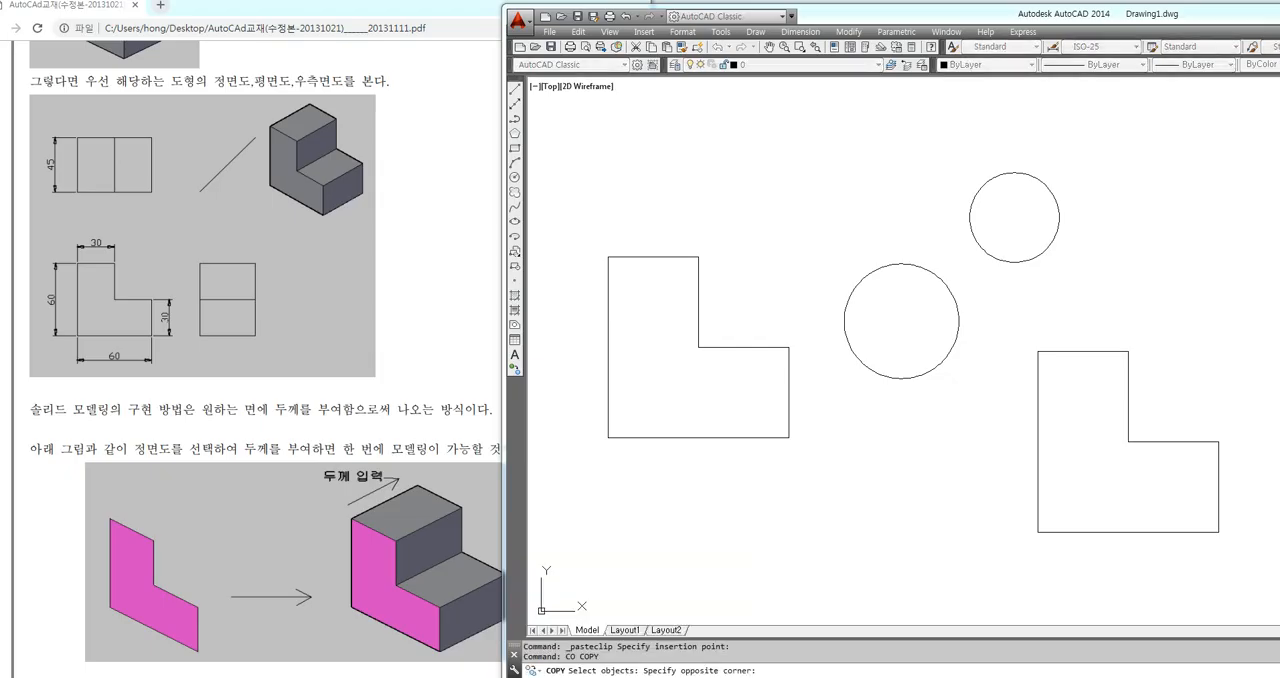
{"action": "left_click", "coordinate": [735, 438]}
{"action": "left_click", "coordinate": [735, 438]}
{"action": "key", "text": "Return"}
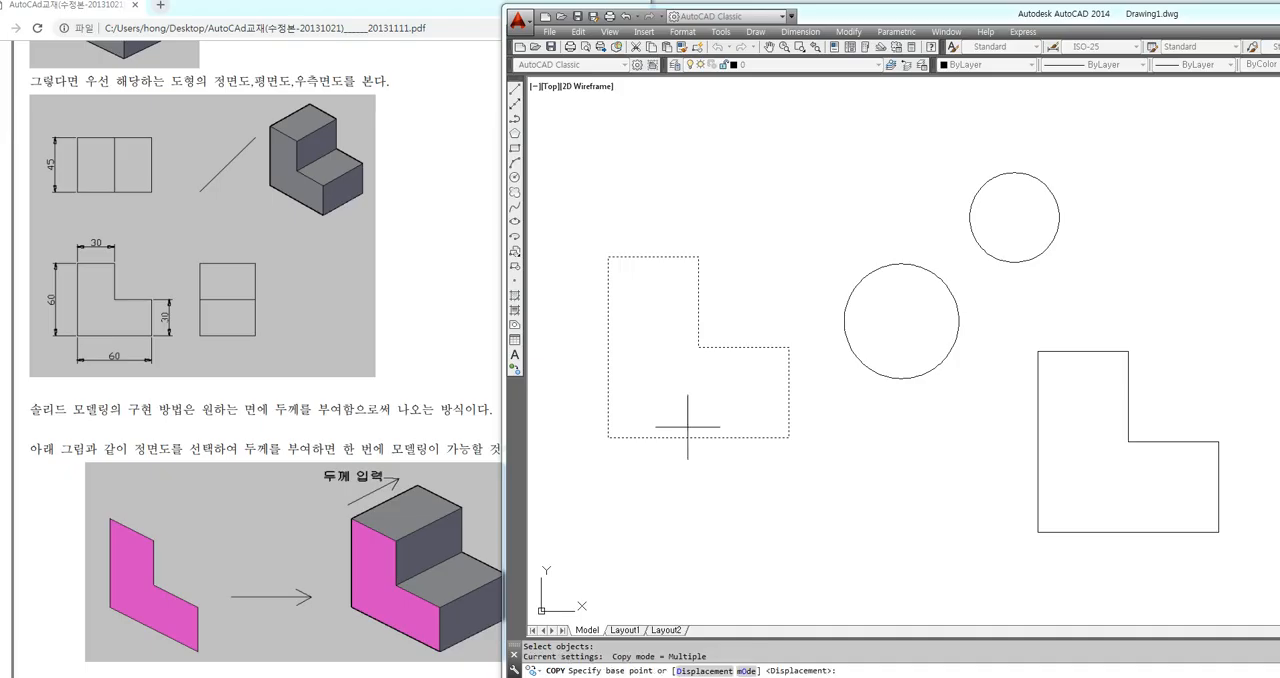
{"action": "left_click", "coordinate": [655, 322]}
{"action": "left_click", "coordinate": [679, 93]}
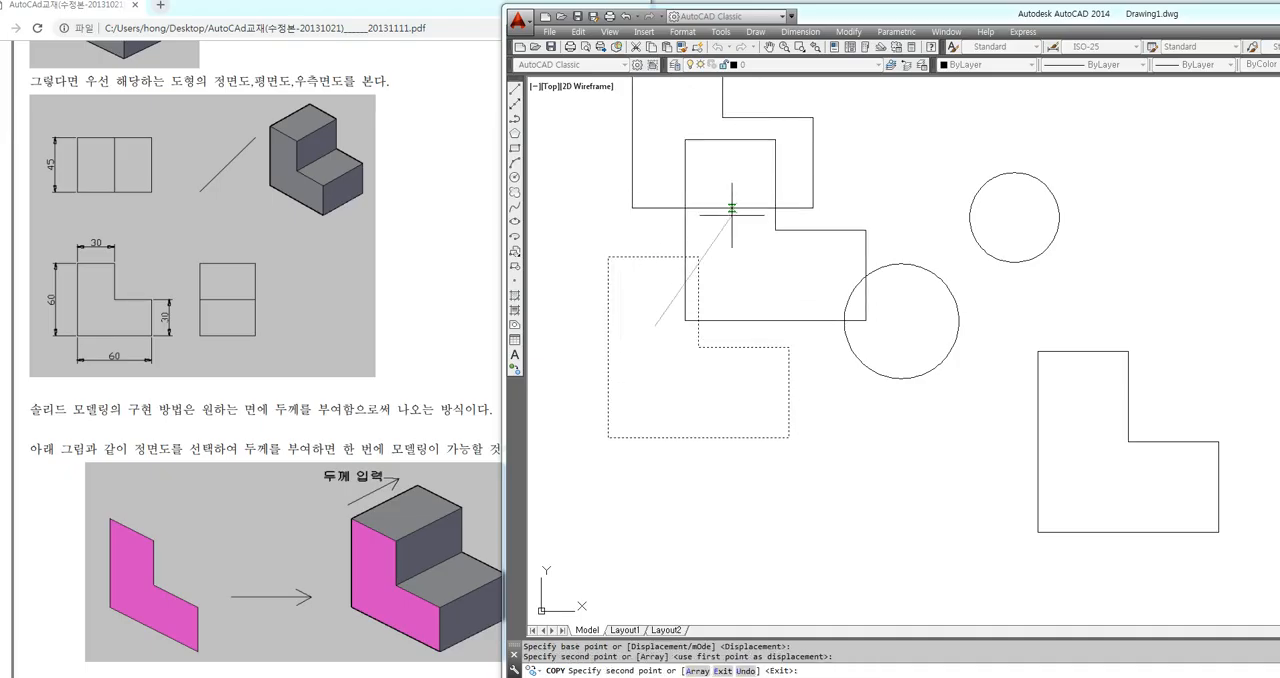
{"action": "key", "text": "Escape"}
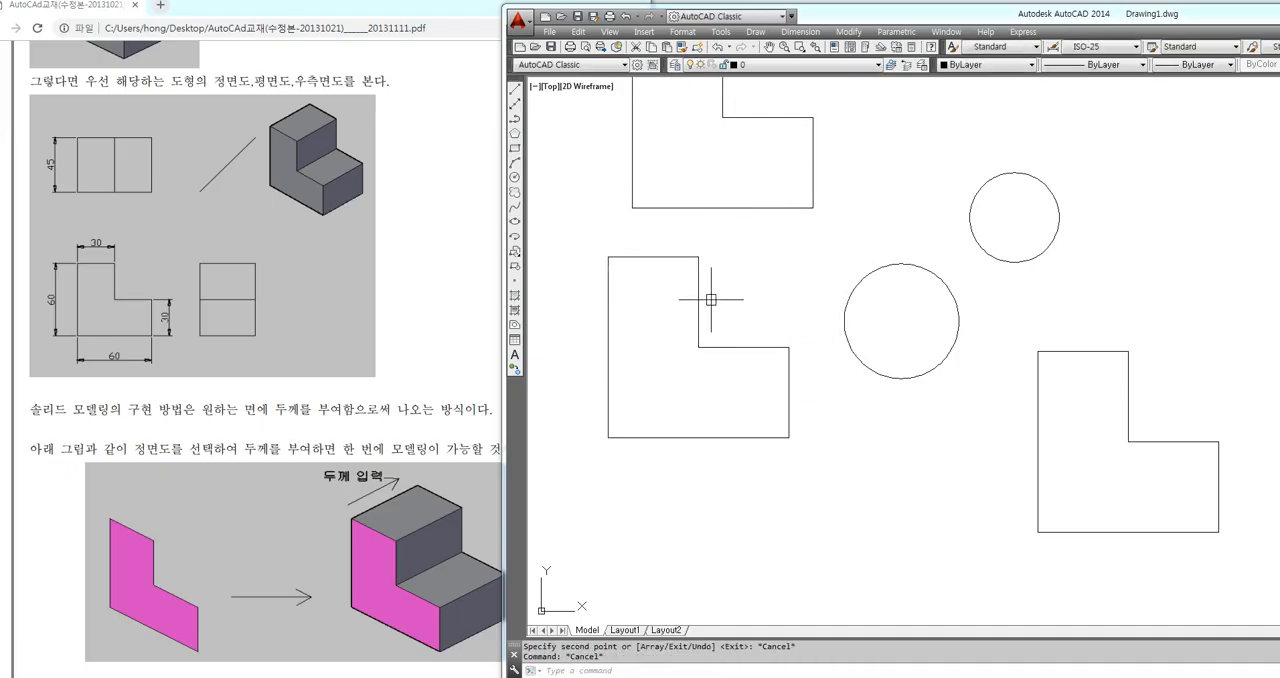
Copy the original L-shaped profile to the clipboard again and paste it into the empty space below the earlier pasted copy
{"action": "left_click", "coordinate": [726, 347]}
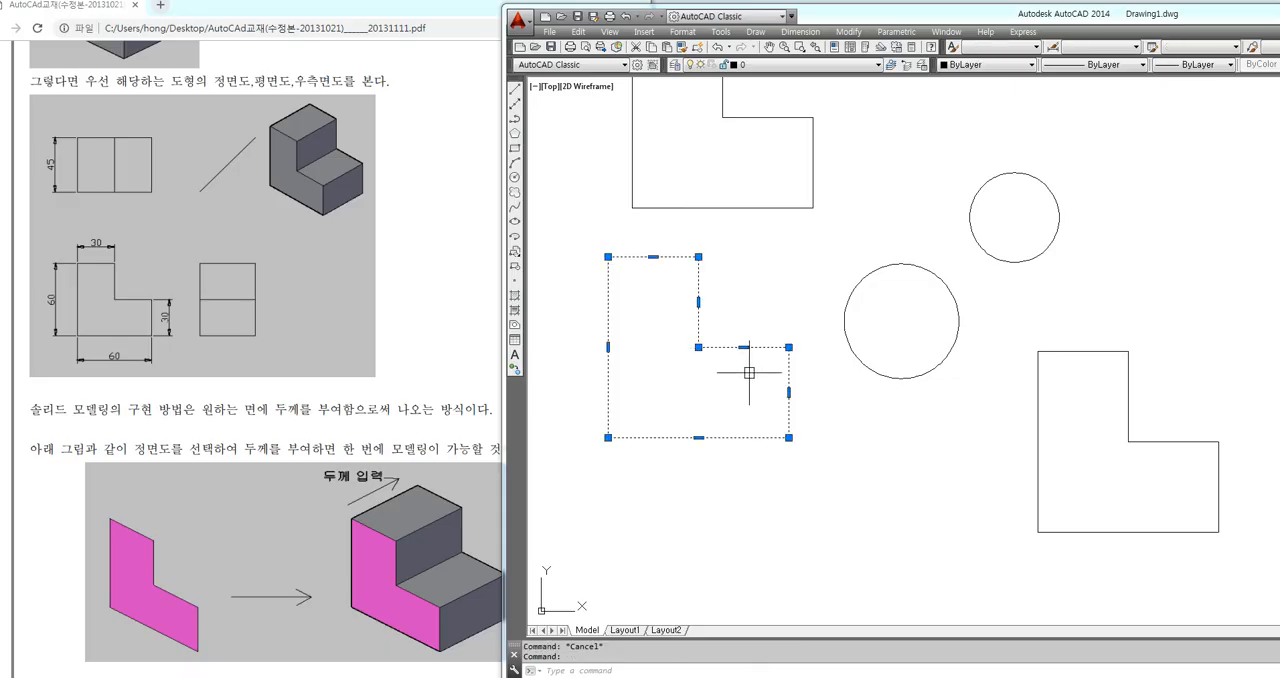
{"action": "key", "text": "ctrl+c"}
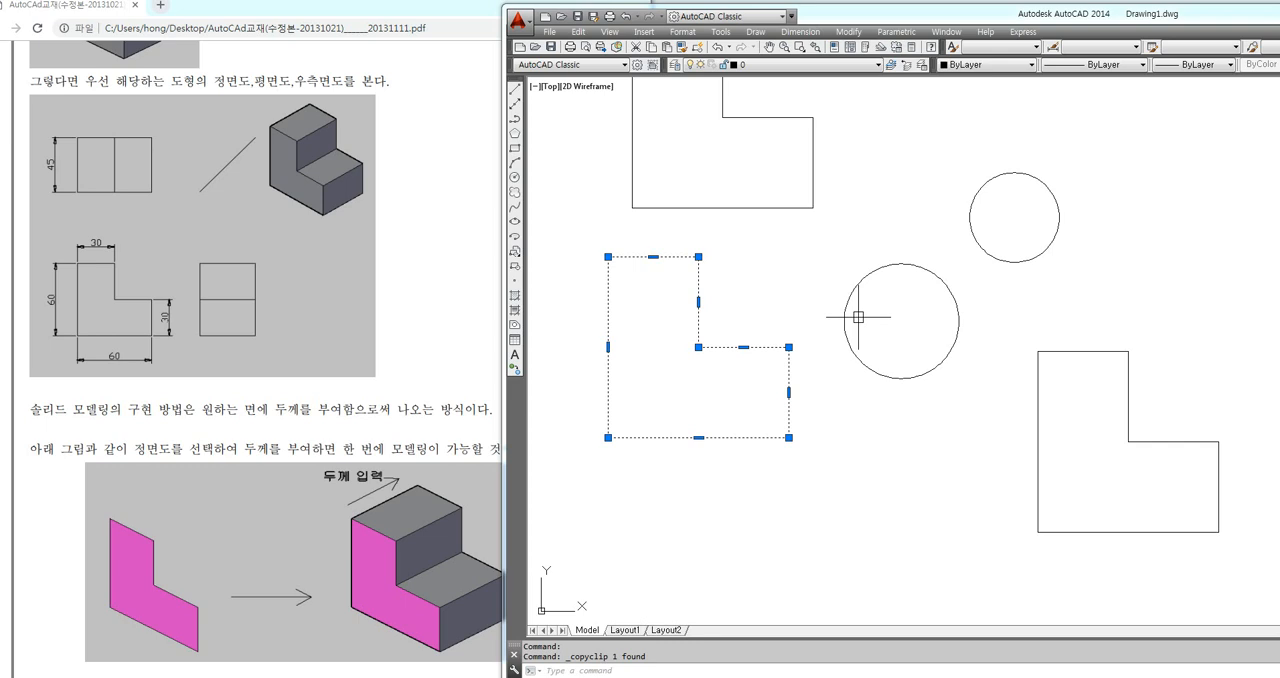
{"action": "key", "text": "Escape"}
{"action": "key", "text": "Escape"}
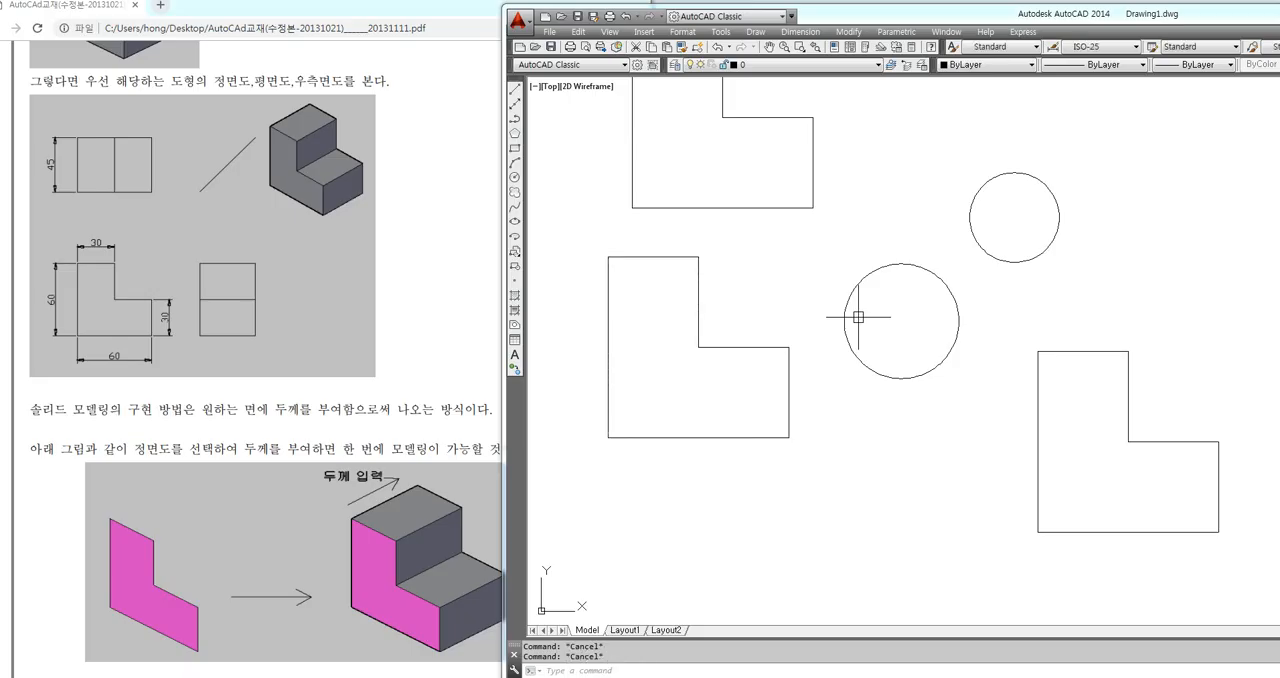
{"action": "mouse_move", "coordinate": [846, 462]}
{"action": "middle_mouse_down"}
{"action": "mouse_move", "coordinate": [671, 391]}
{"action": "mouse_move", "coordinate": [683, 334]}
{"action": "middle_mouse_up"}
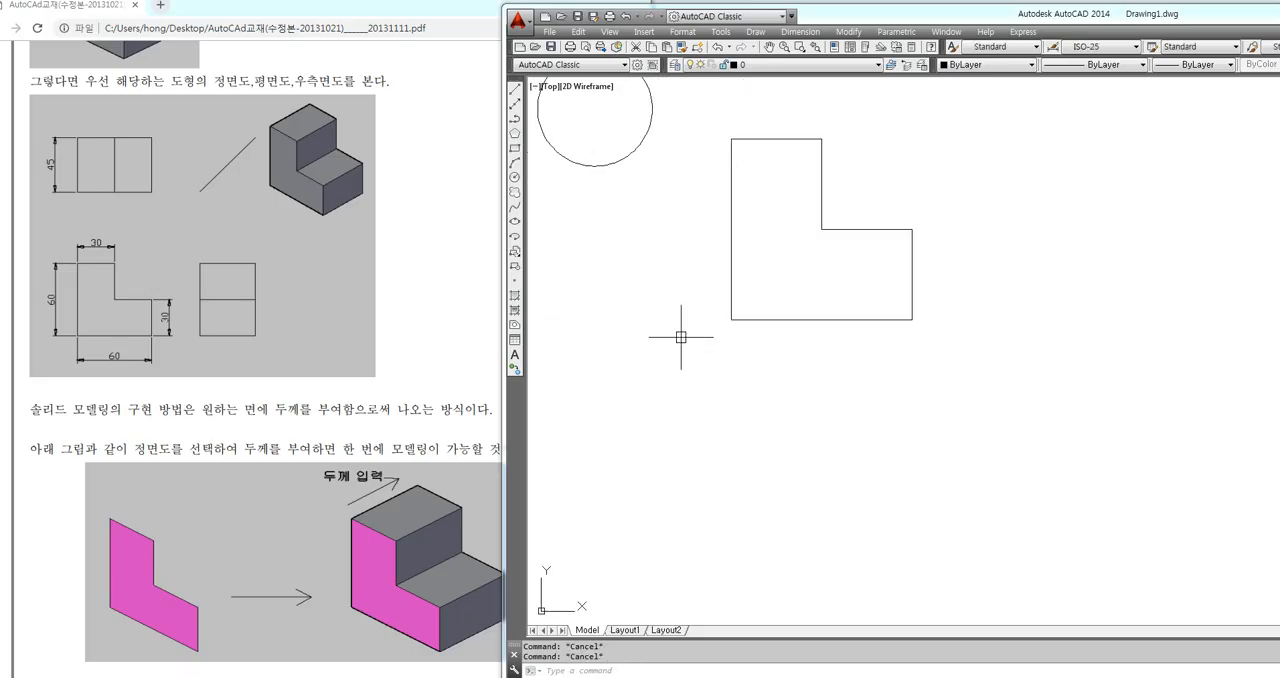
{"action": "key", "text": "ctrl+v"}
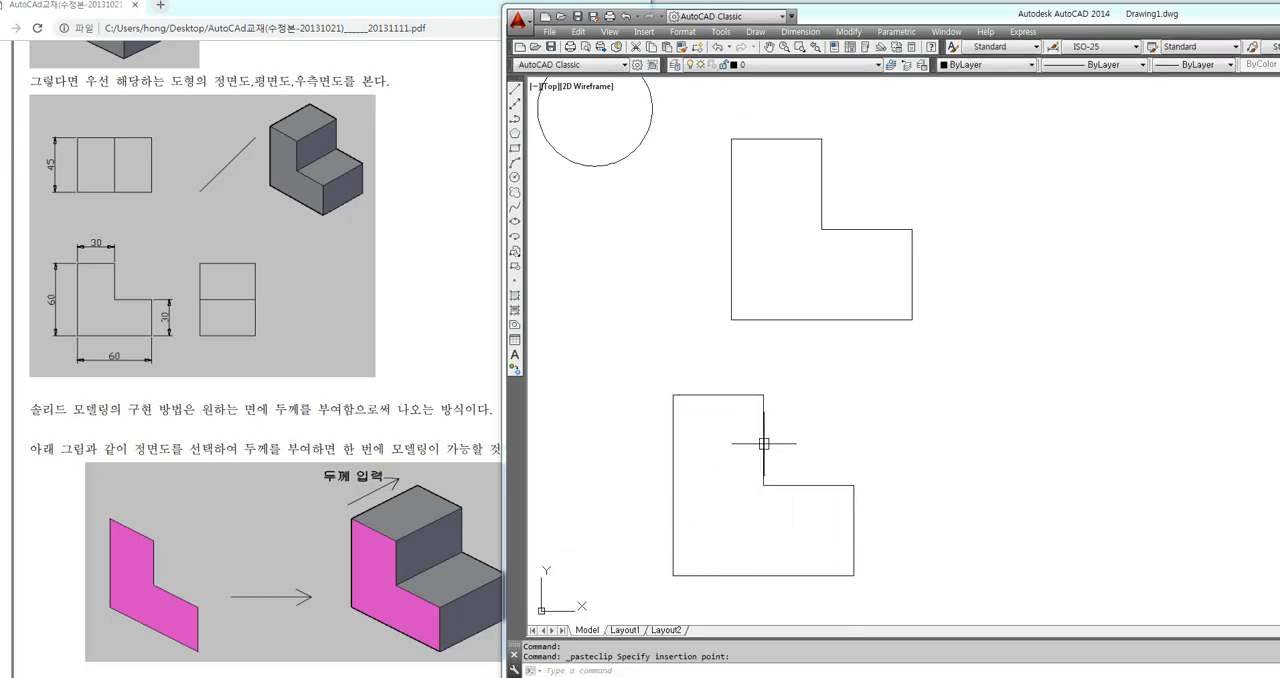
{"action": "scroll", "coordinate": [760, 426], "scroll_direction": "down", "scroll_amount": 4}
{"action": "middle_click_drag", "start_coordinate": [755, 386], "coordinate": [812, 419]}
{"action": "left_click", "coordinate": [812, 419]}
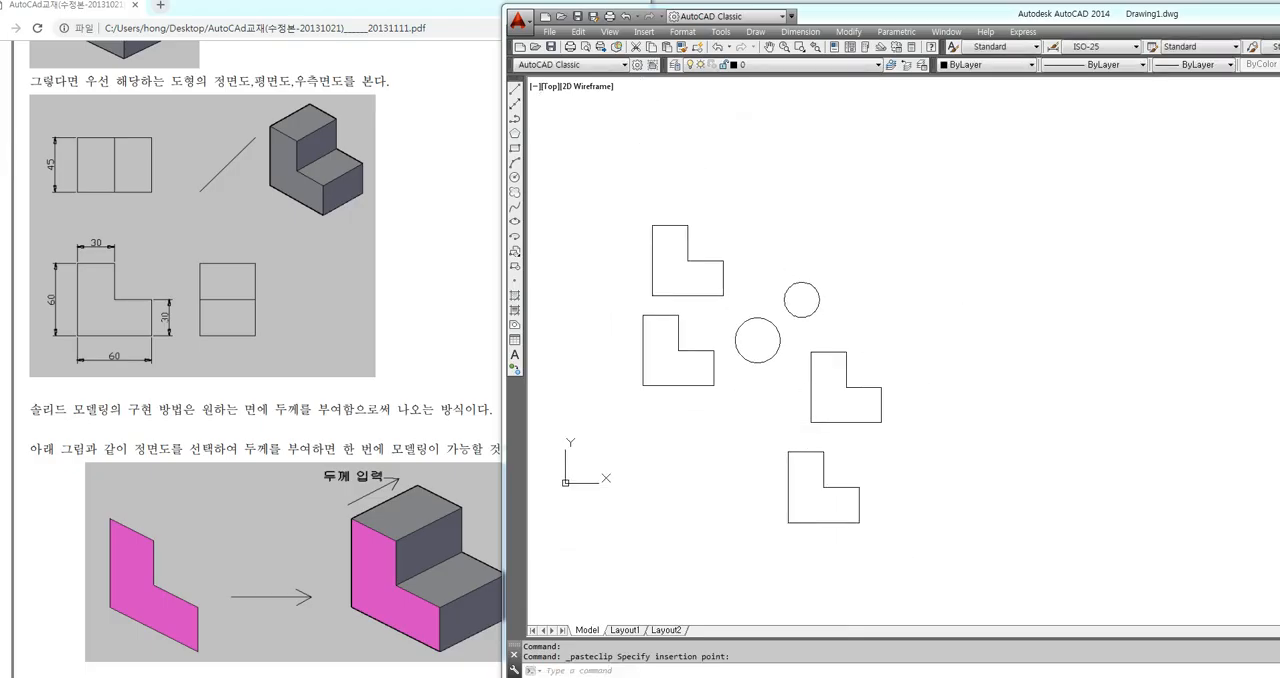
Erase the two circles and every extra L-shaped copy, keeping only the original L-shaped profile
{"action": "left_click", "coordinate": [960, 230]}
{"action": "left_click", "coordinate": [764, 540]}
{"action": "left_click", "coordinate": [773, 176]}
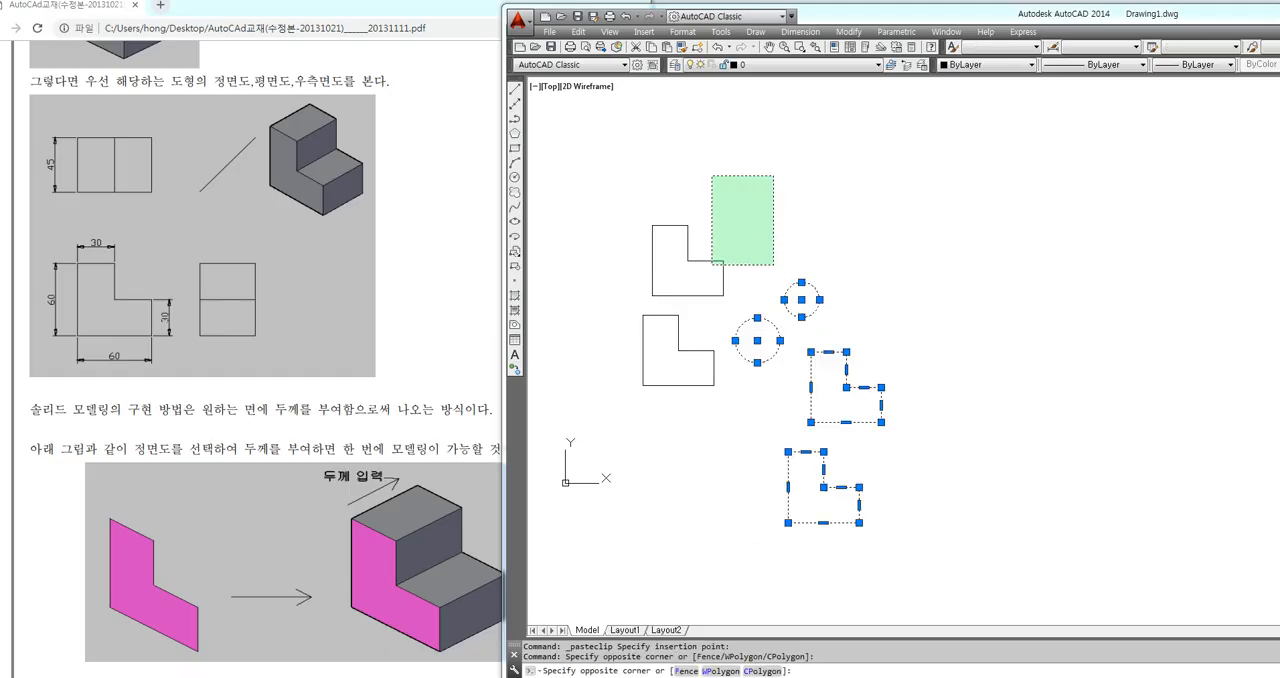
{"action": "left_click", "coordinate": [633, 298]}
{"action": "key", "text": "Delete"}
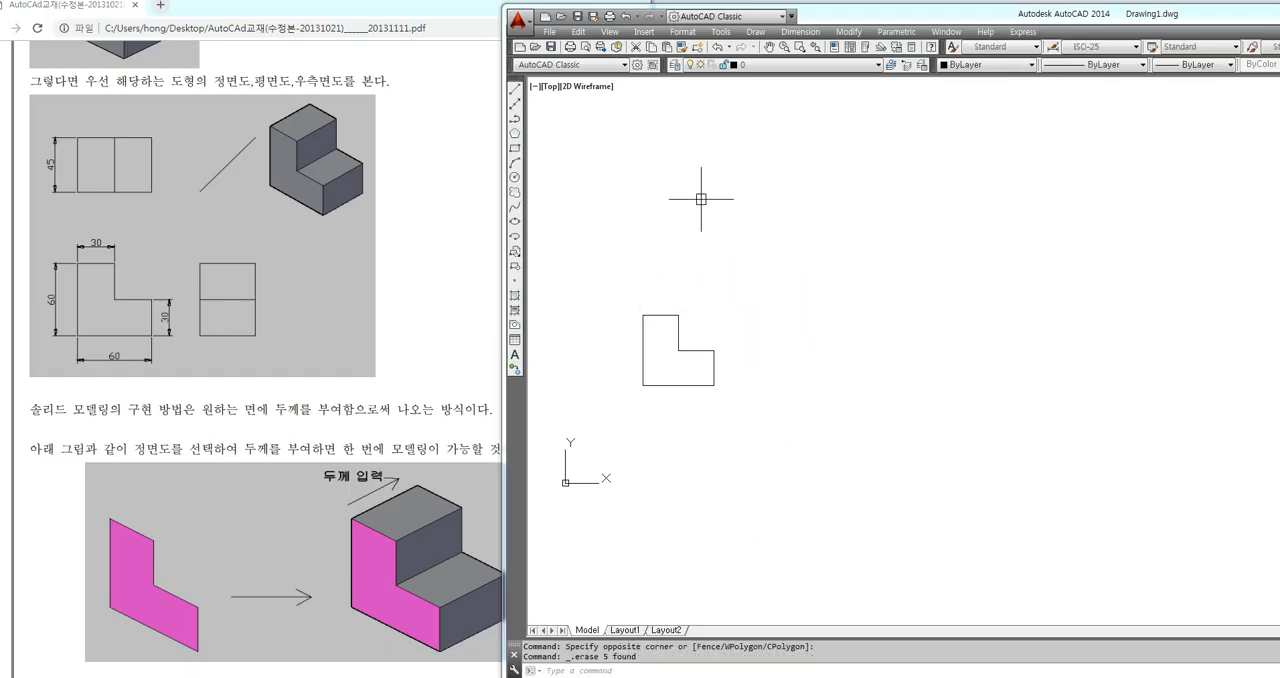
Copy the L-shaped profile together with its overlapping source lines to the clipboard using a crossing window, and clear the selection
{"action": "scroll", "coordinate": [667, 340], "scroll_direction": "up", "scroll_amount": 4}
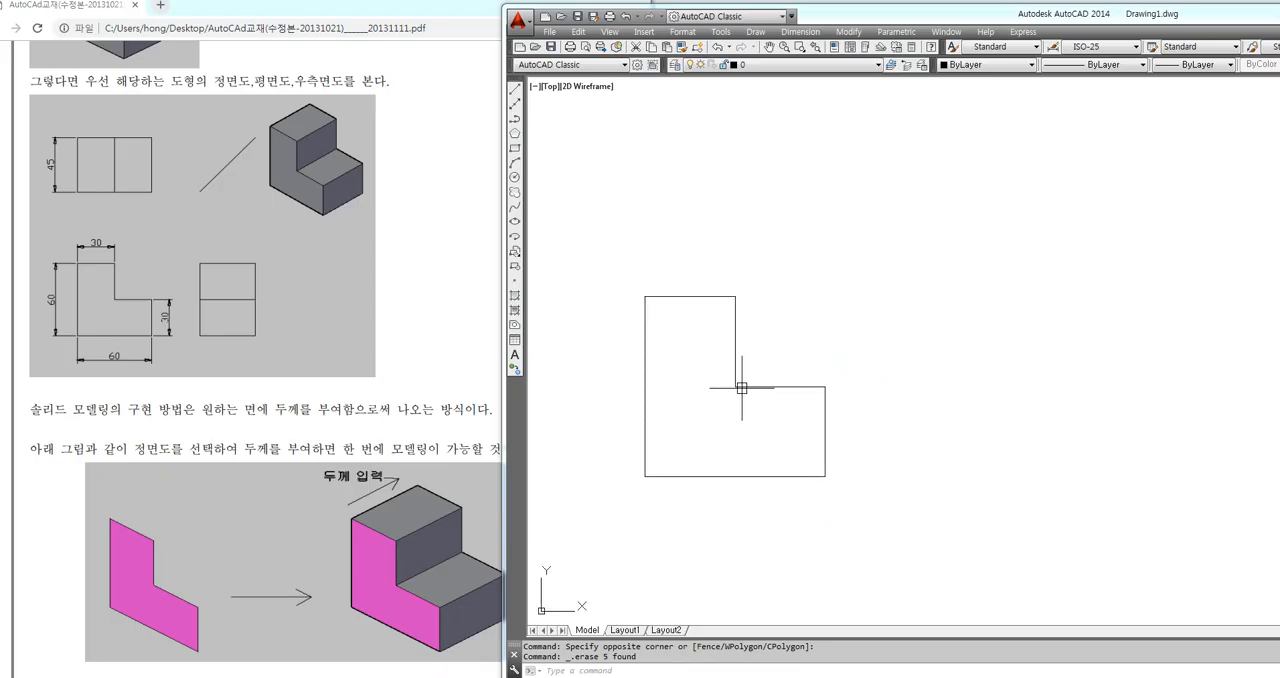
{"action": "left_click", "coordinate": [742, 388]}
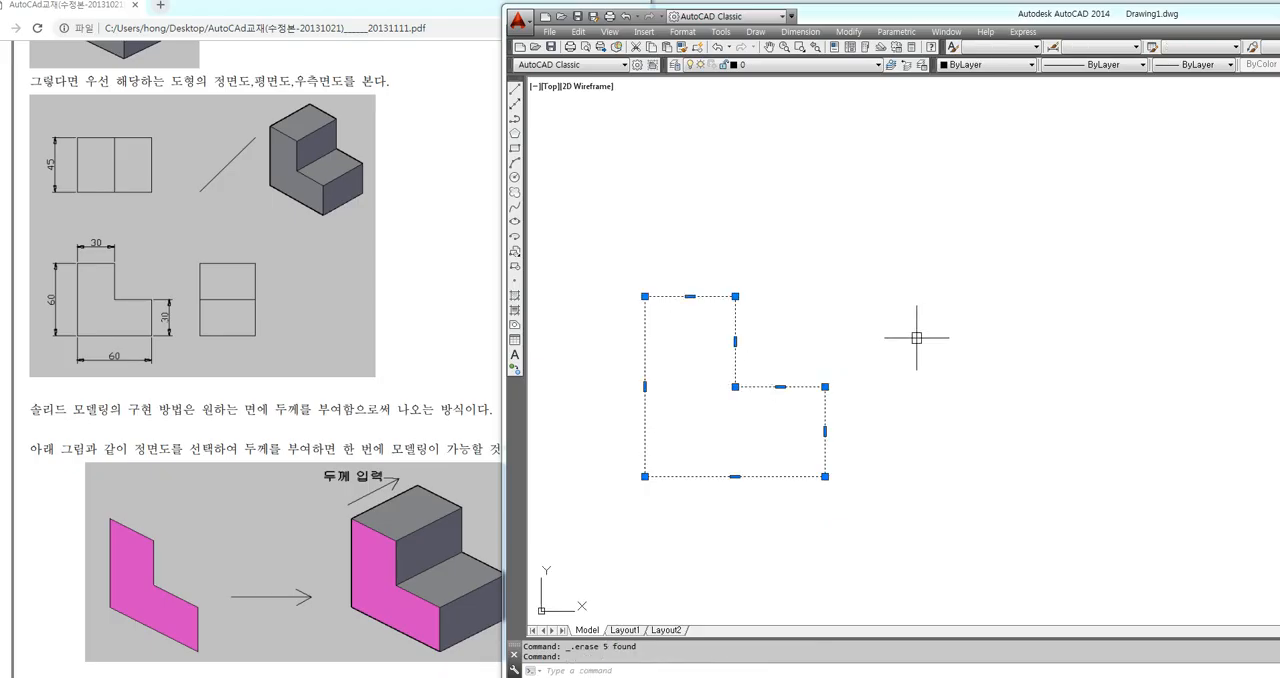
{"action": "key", "text": "Escape"}
{"action": "left_click", "coordinate": [902, 243]}
{"action": "left_click", "coordinate": [900, 246]}
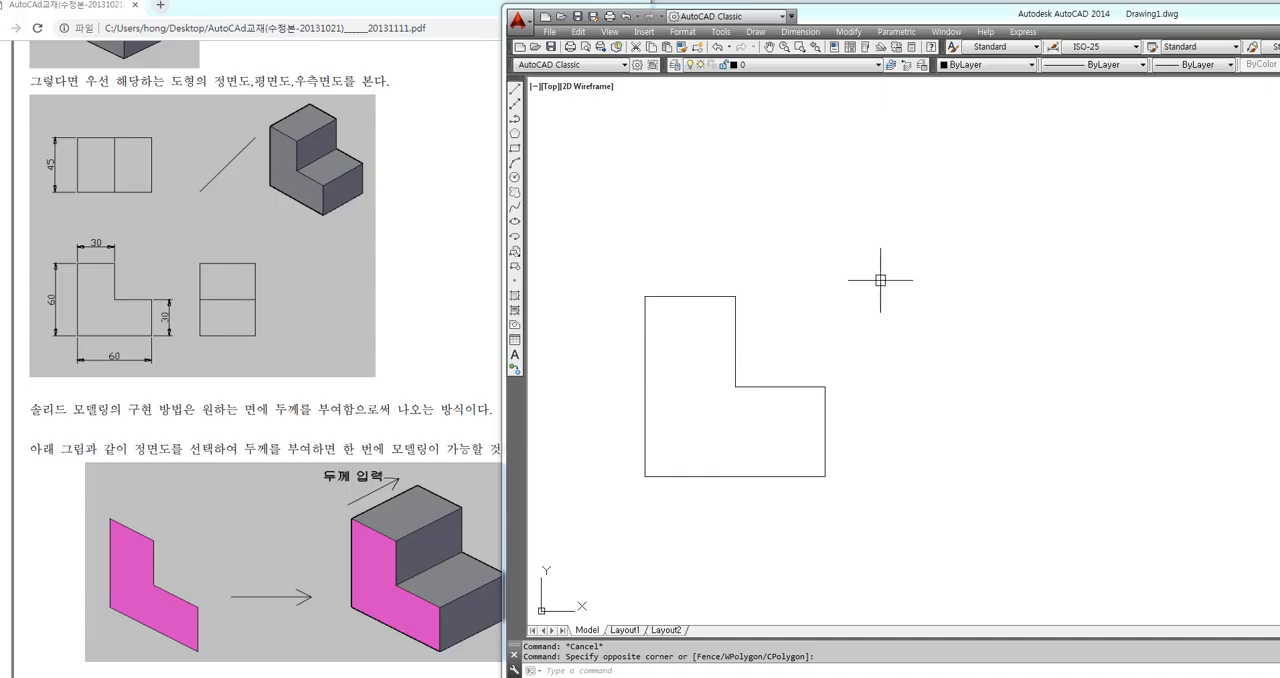
{"action": "left_click", "coordinate": [923, 238]}
{"action": "left_click", "coordinate": [572, 546]}
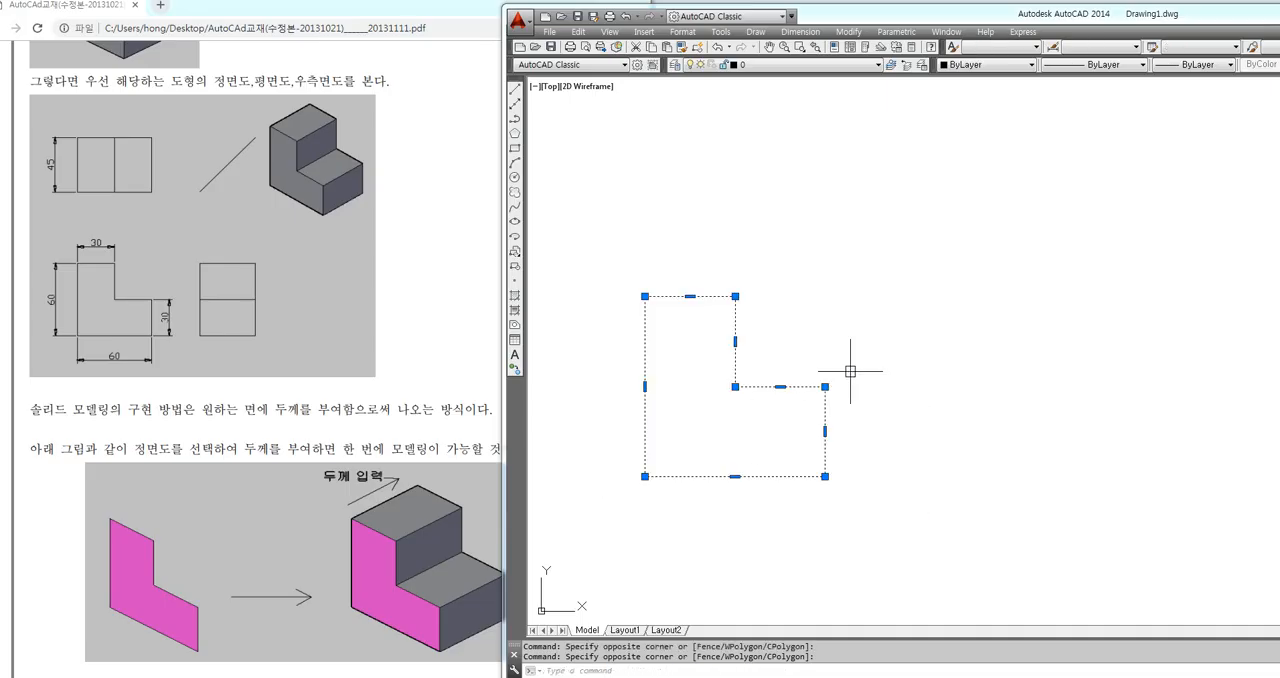
{"action": "key", "text": "ctrl+c"}
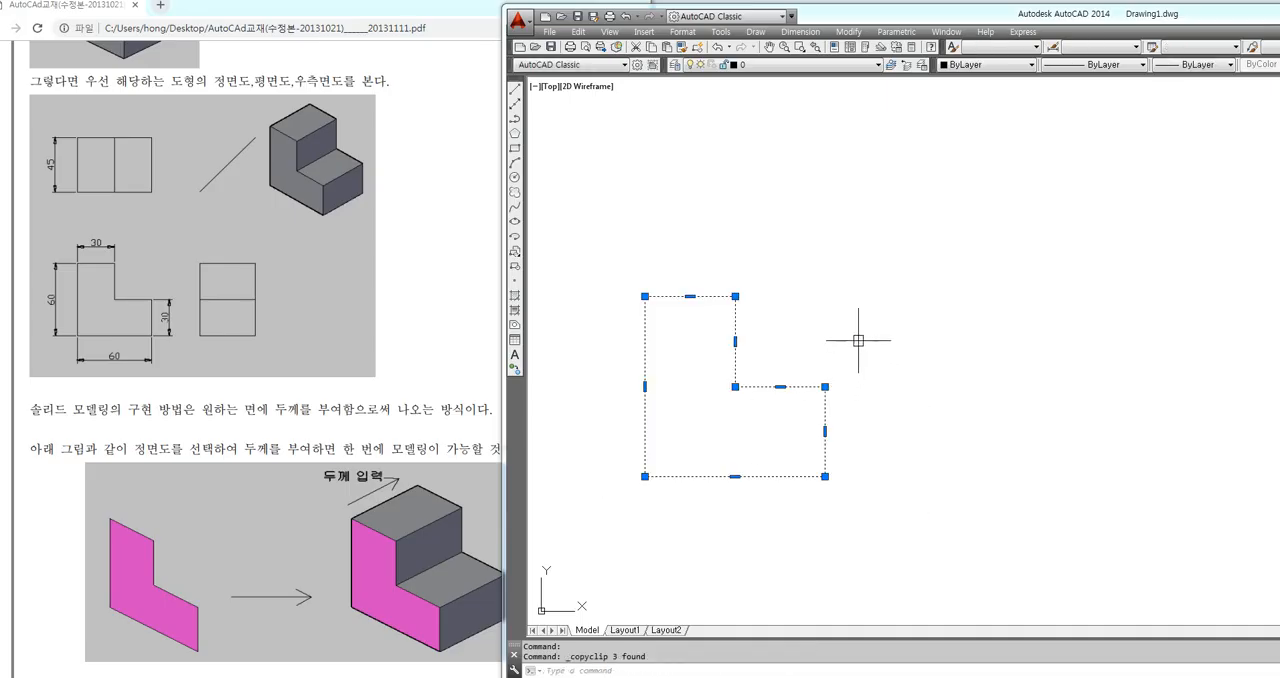
{"action": "key", "text": "Escape"}
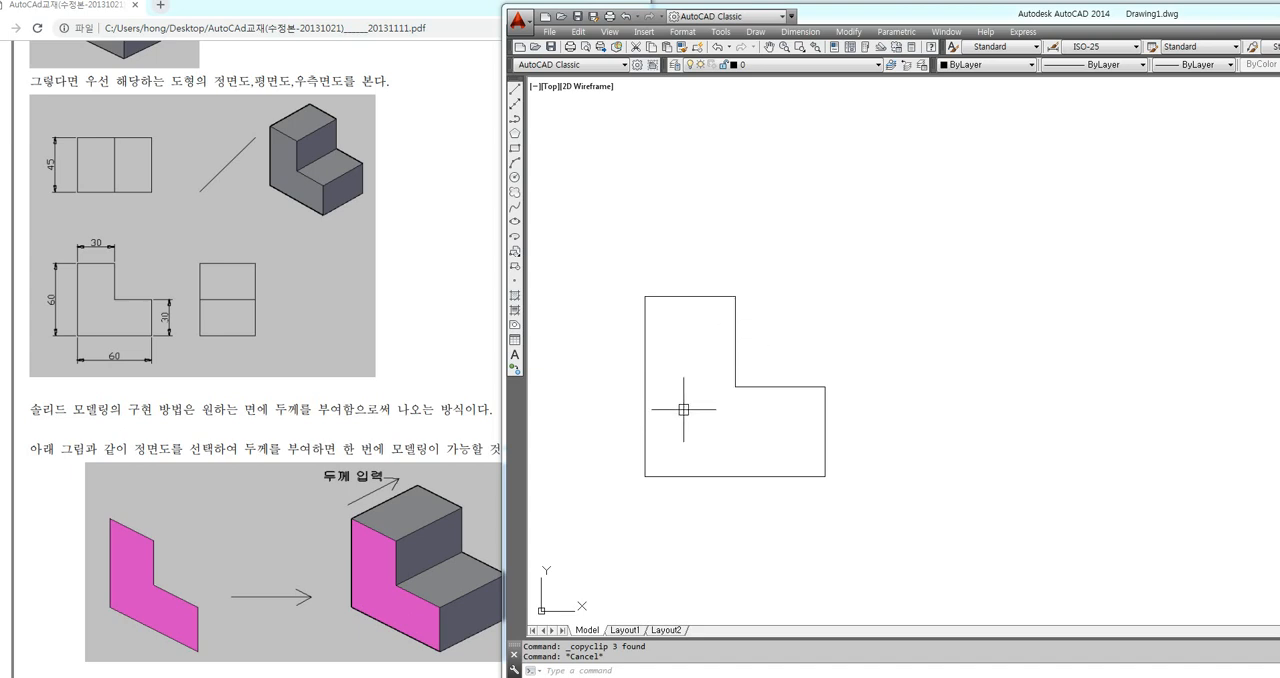
Compare selecting the L-shaped profile by a single pick with selecting it by a crossing window, leaving nothing selected
{"action": "left_click", "coordinate": [953, 223]}
{"action": "left_click", "coordinate": [833, 290]}
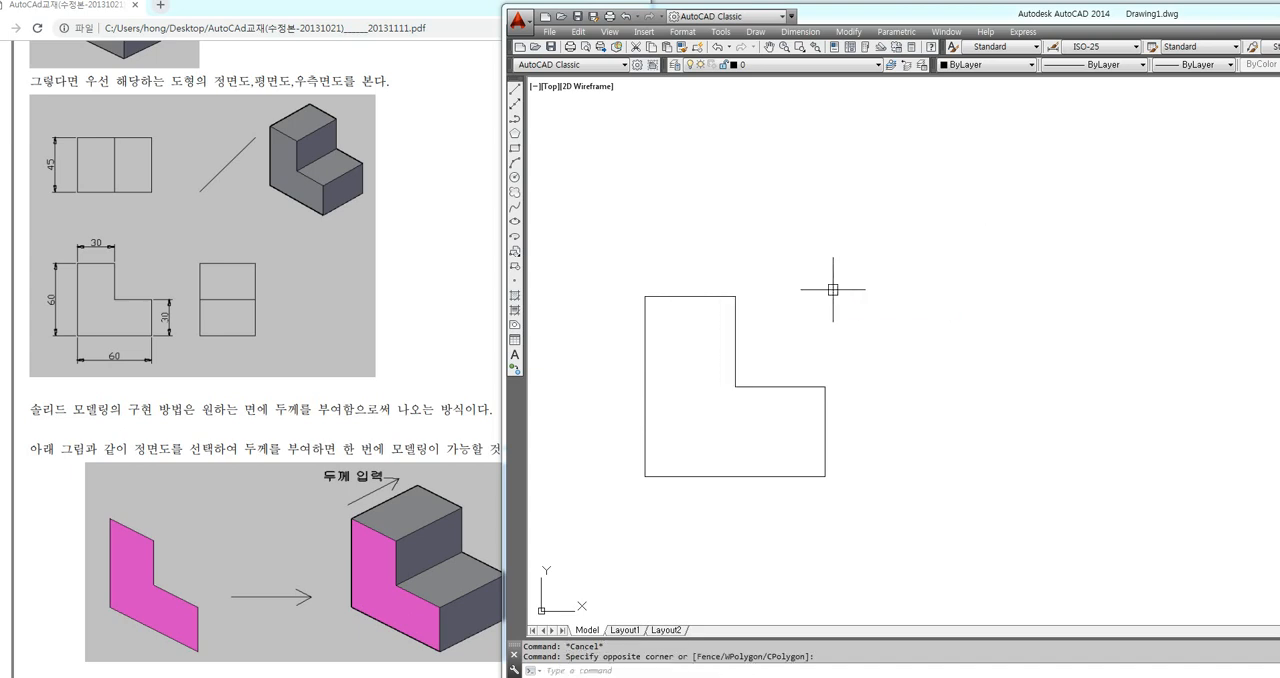
{"action": "left_click", "coordinate": [754, 385]}
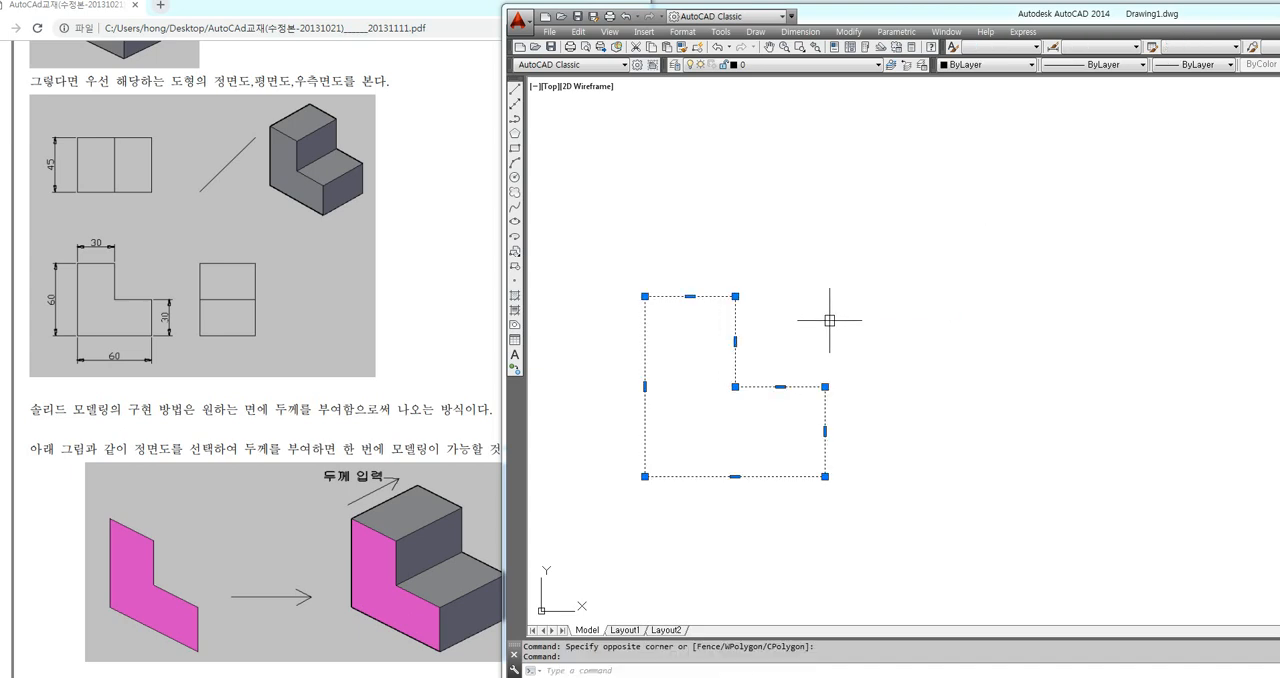
{"action": "key", "text": "Escape"}
{"action": "key", "text": "Escape"}
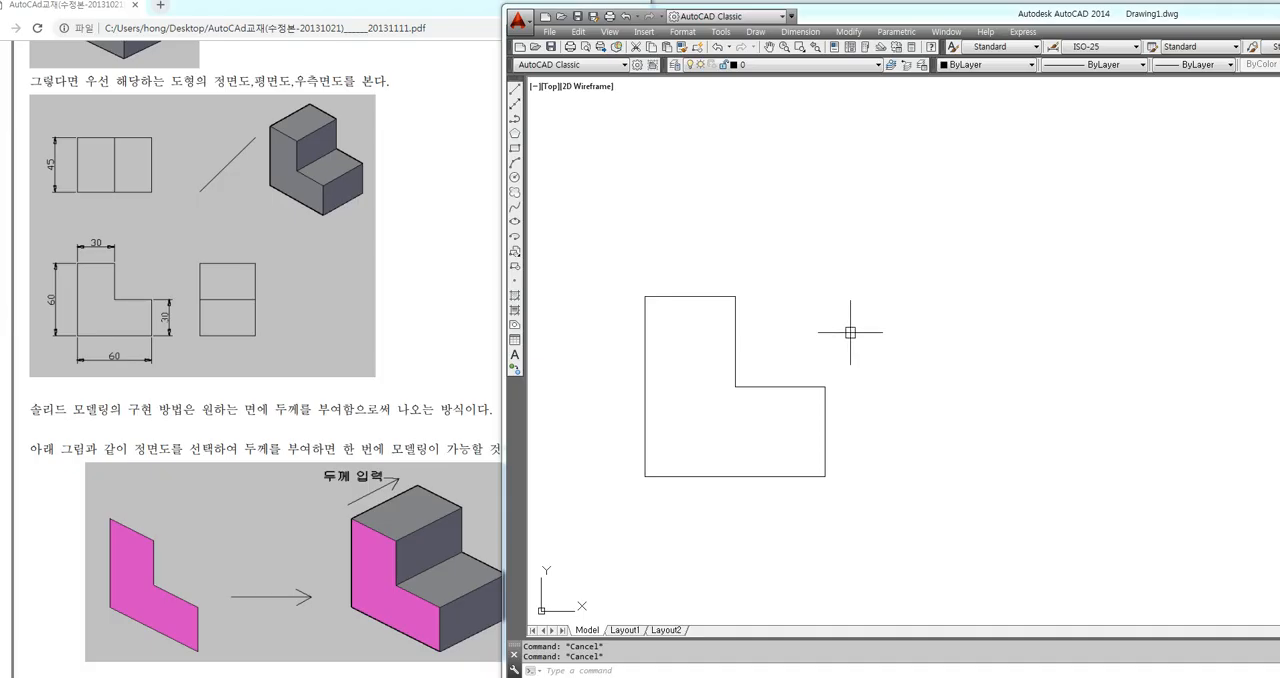
{"action": "left_click", "coordinate": [904, 246]}
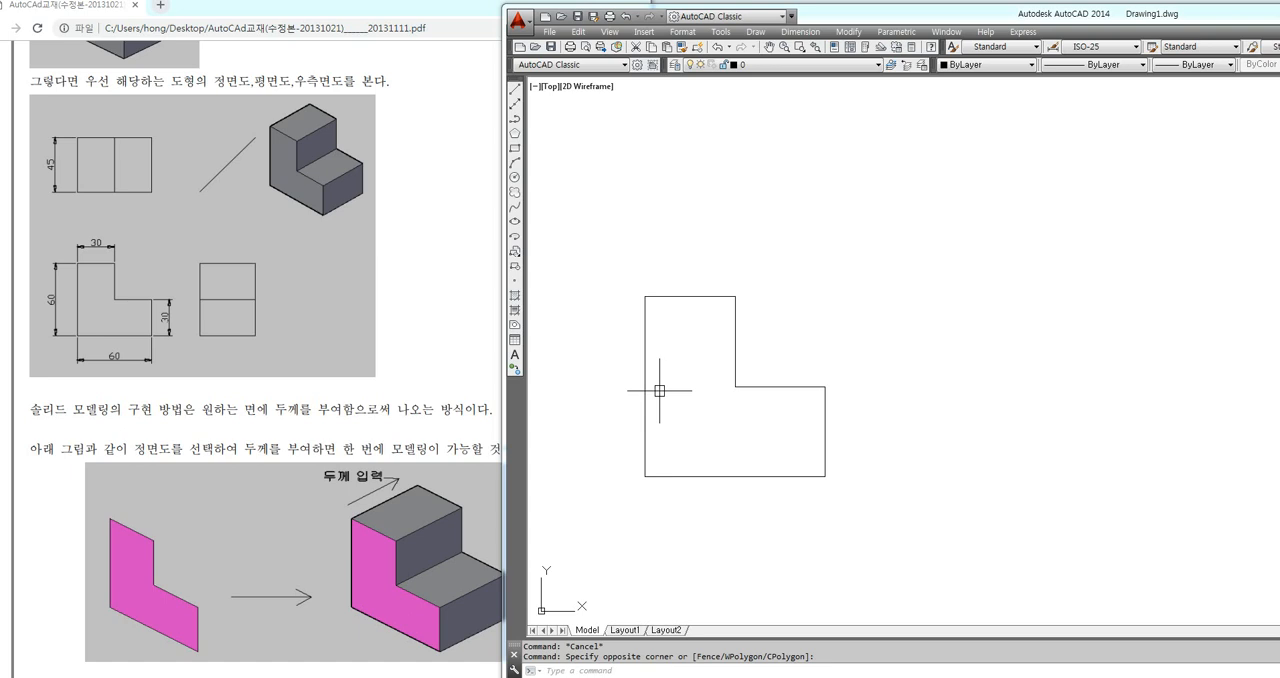
{"action": "left_click", "coordinate": [731, 386]}
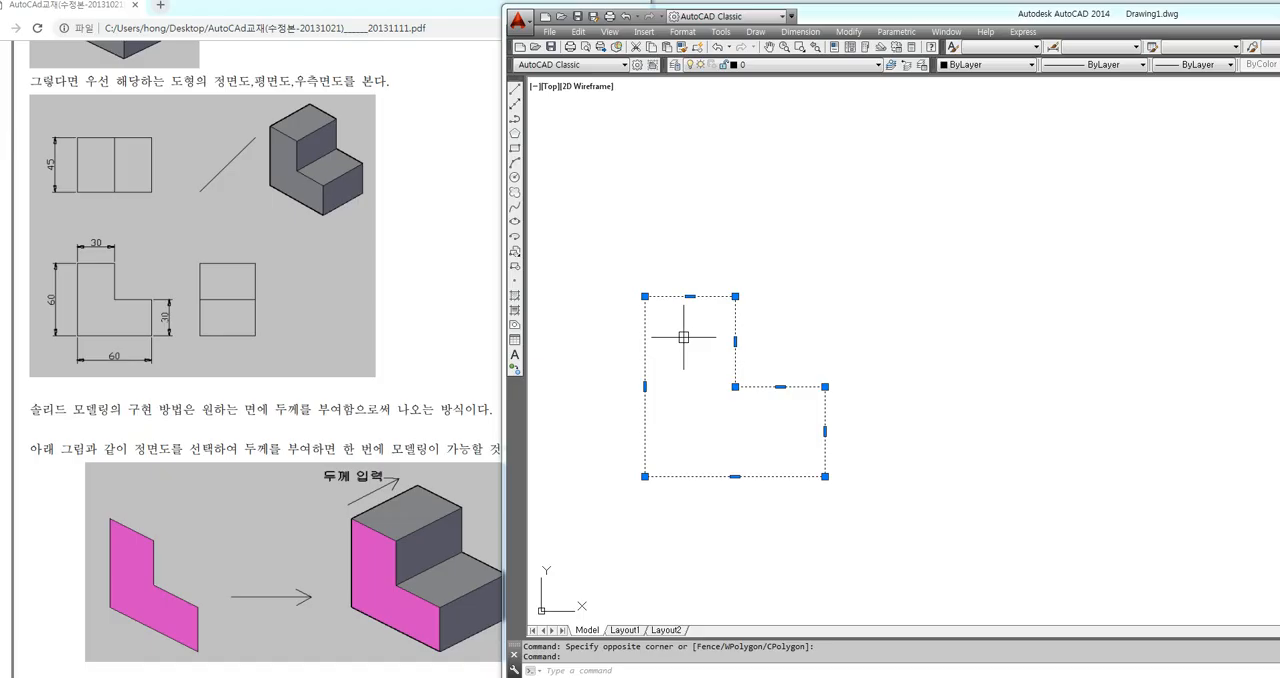
{"action": "key", "text": "Escape"}
{"action": "key", "text": "Escape"}
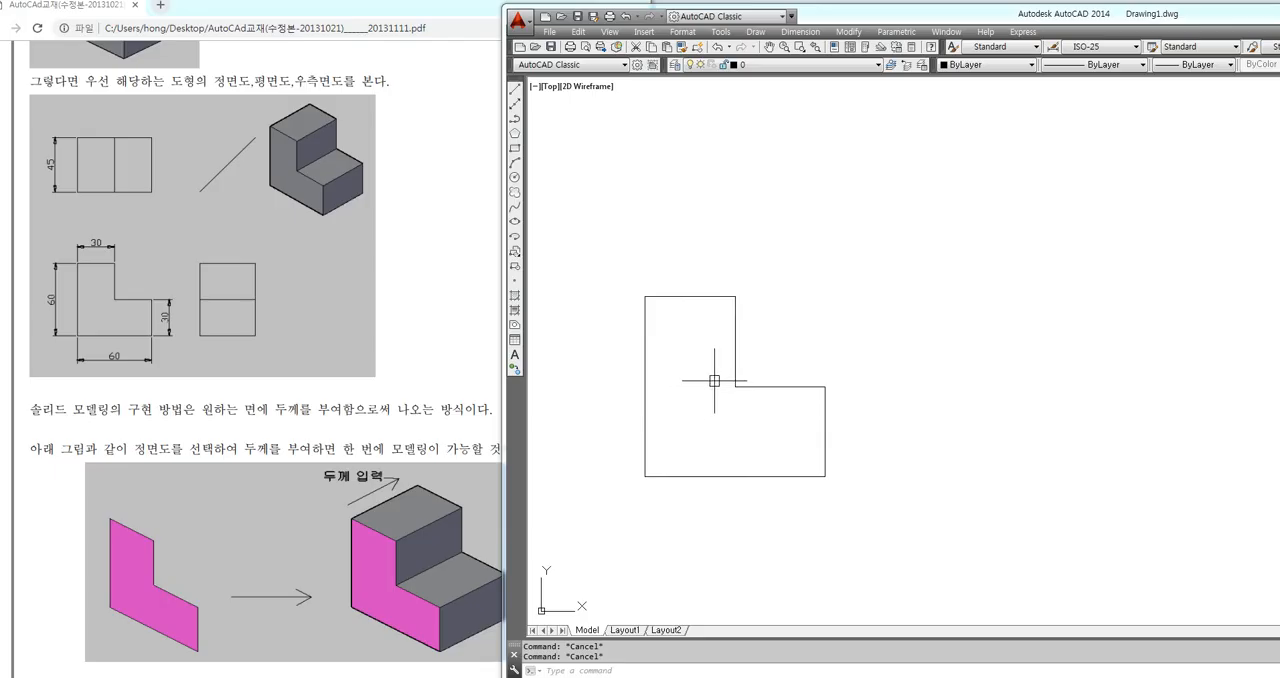
{"action": "left_click", "coordinate": [740, 381]}
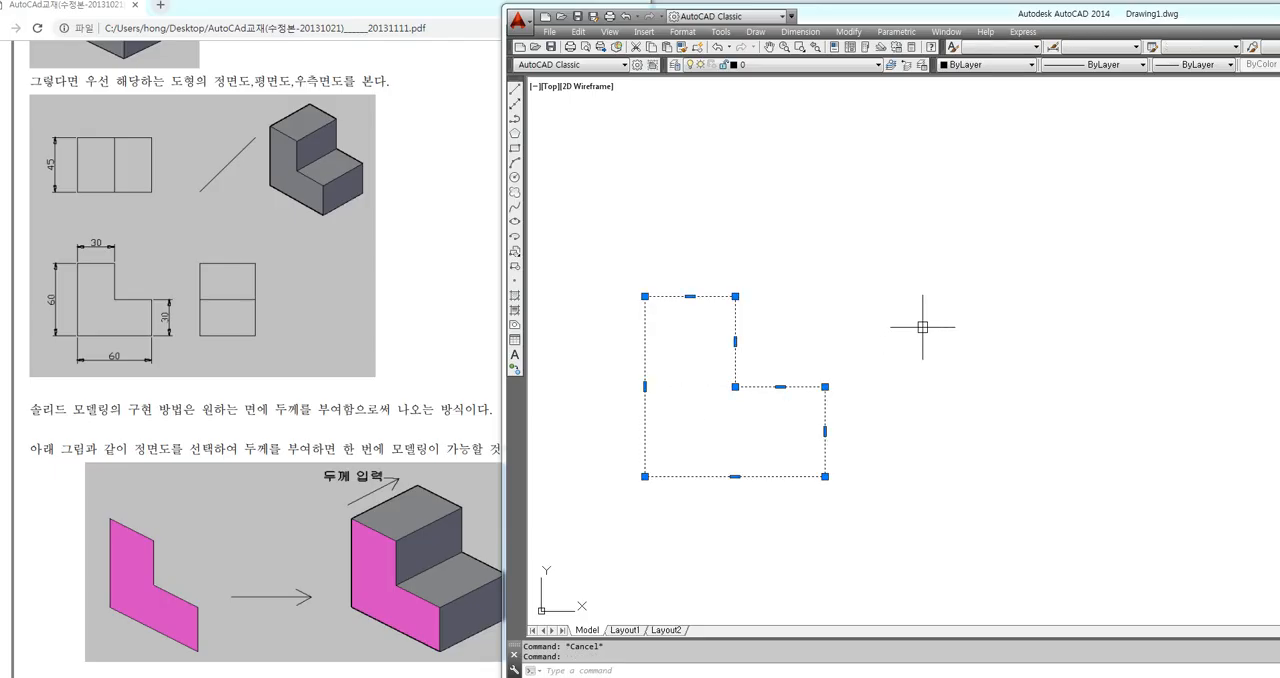
{"action": "key", "text": "Escape"}
{"action": "left_click", "coordinate": [912, 236]}
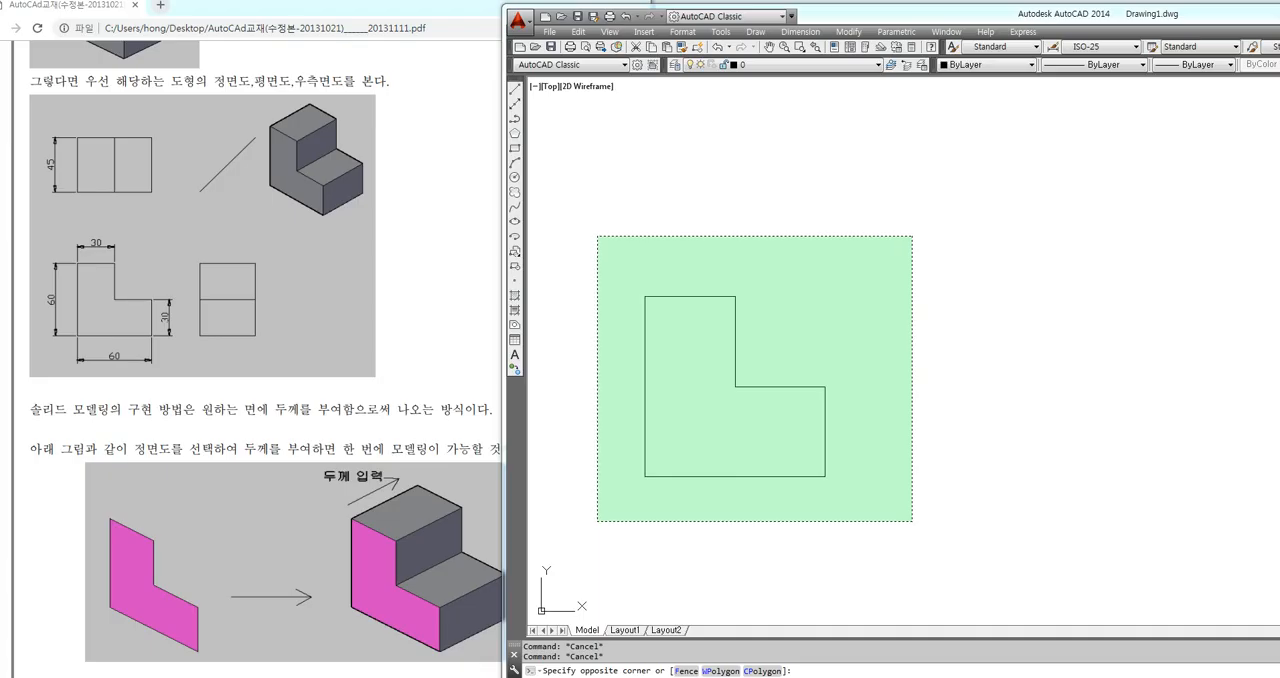
{"action": "key", "text": "Escape"}
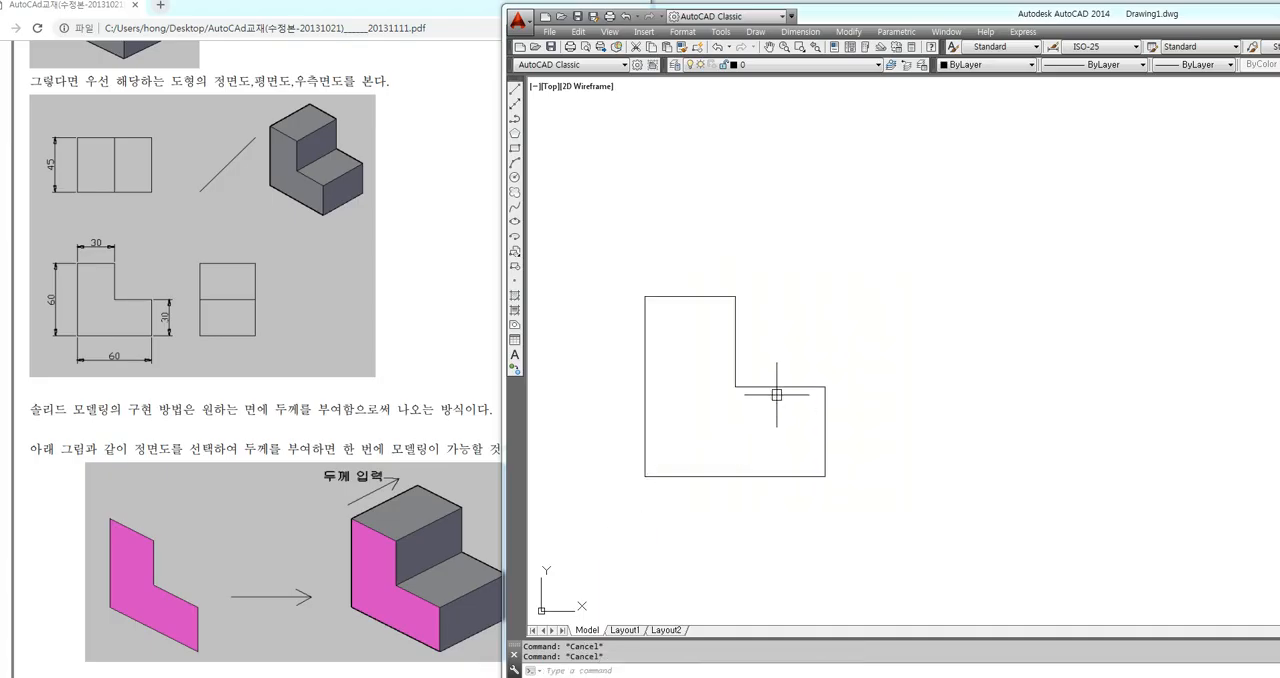
{"action": "left_click", "coordinate": [766, 386]}
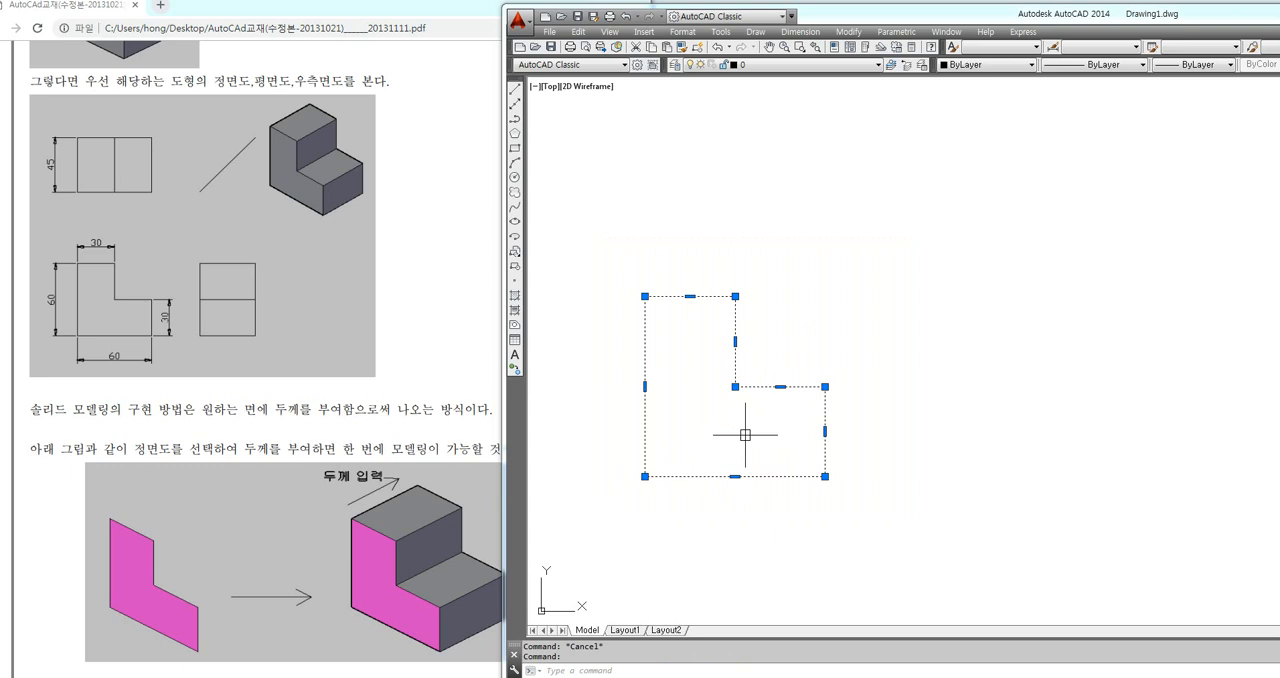
{"action": "key", "text": "Escape"}
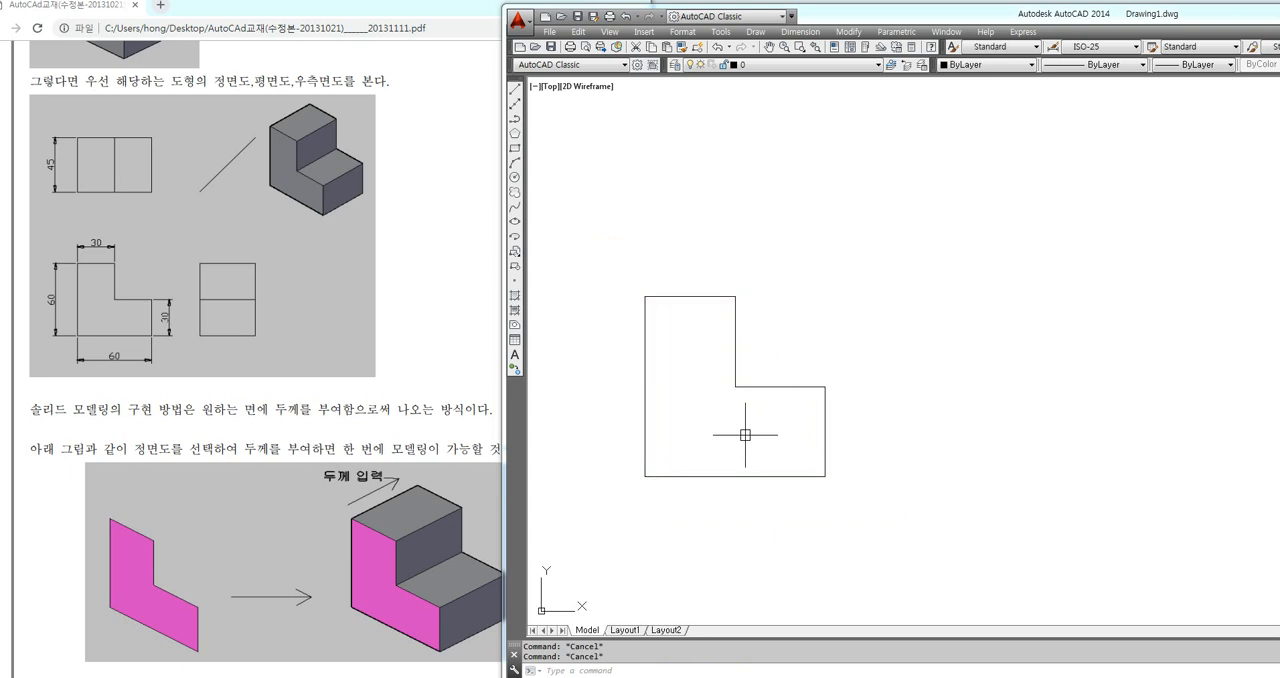
Move the topmost closed polyline to the right of the L-shaped profile and check the separate lines left underneath
{"action": "type", "text": "m"}
{"action": "key", "text": "Return"}
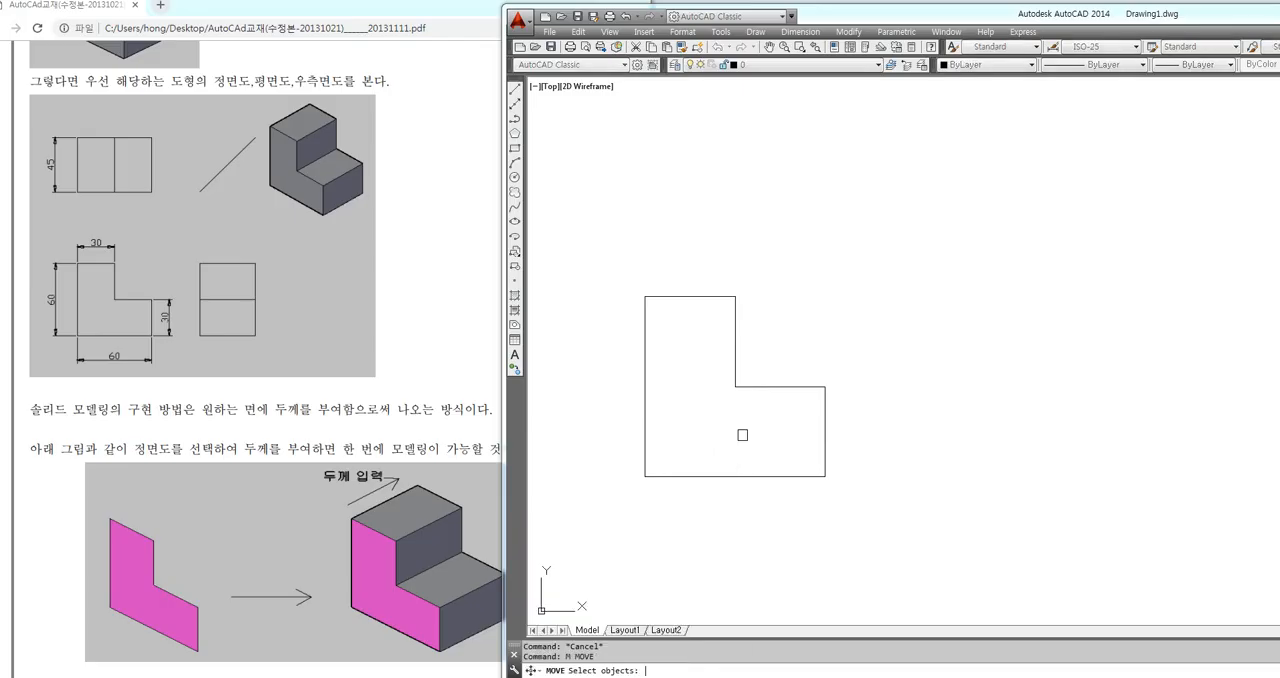
{"action": "left_click", "coordinate": [754, 387]}
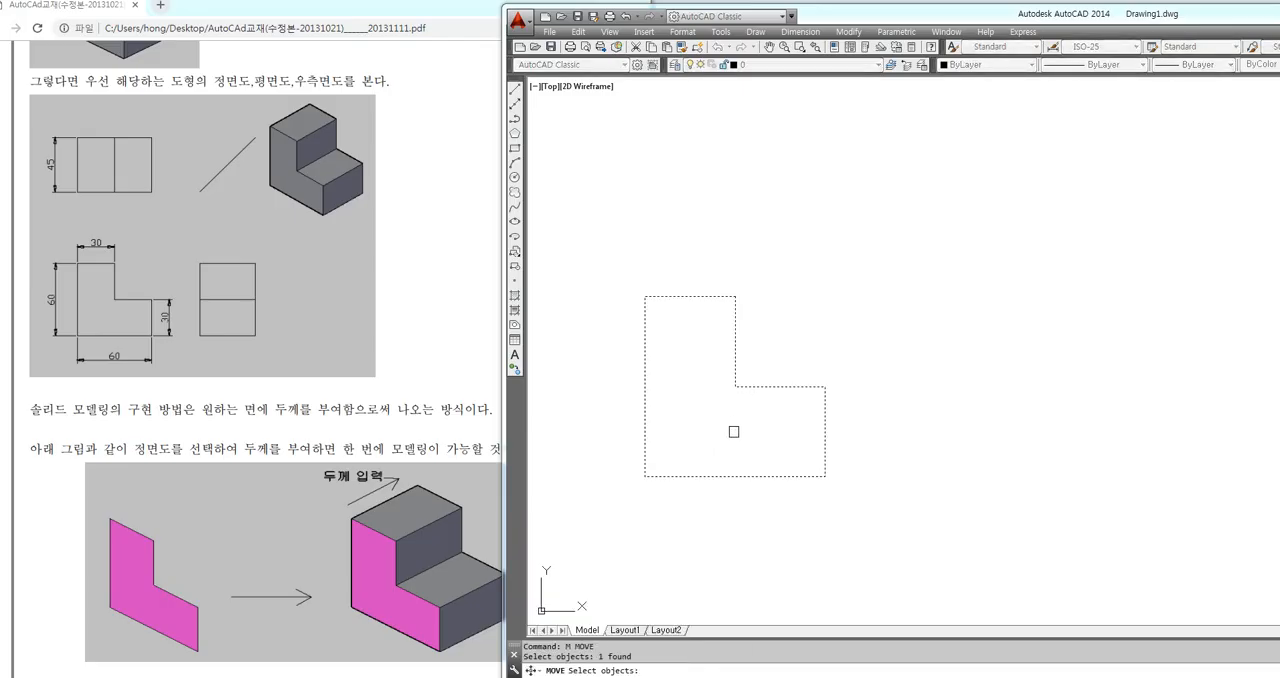
{"action": "key", "text": "Return"}
{"action": "left_click", "coordinate": [722, 408]}
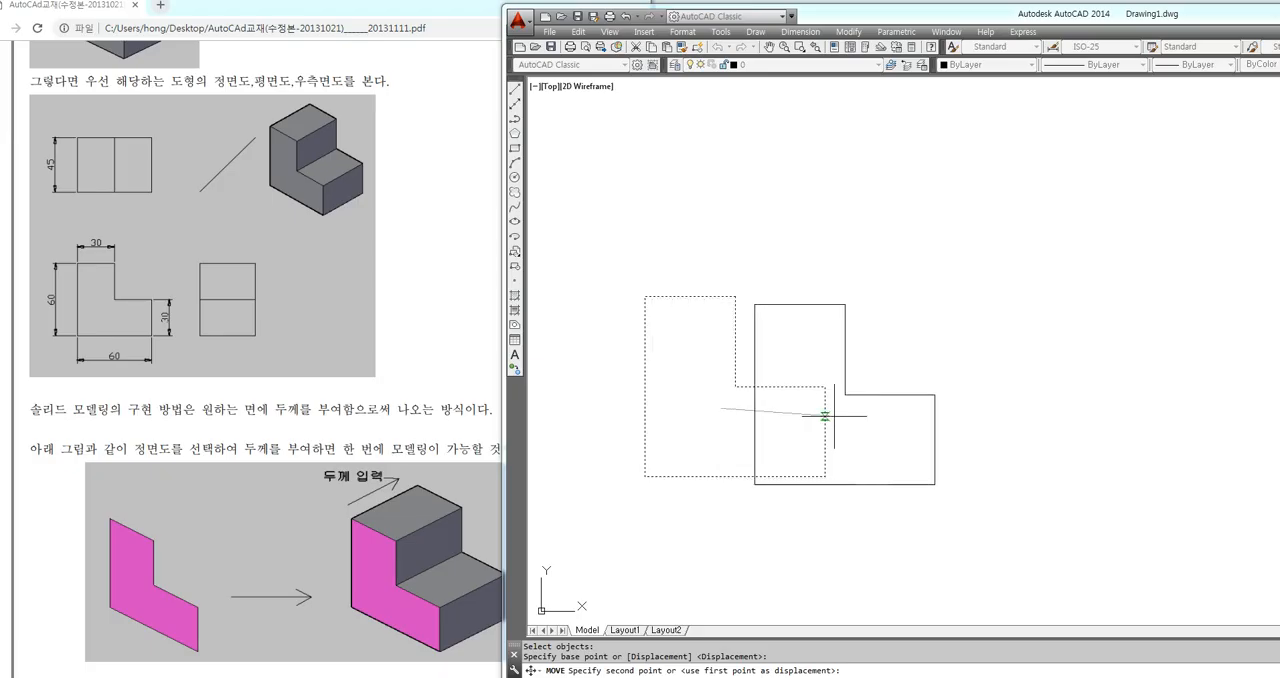
{"action": "left_click", "coordinate": [996, 398]}
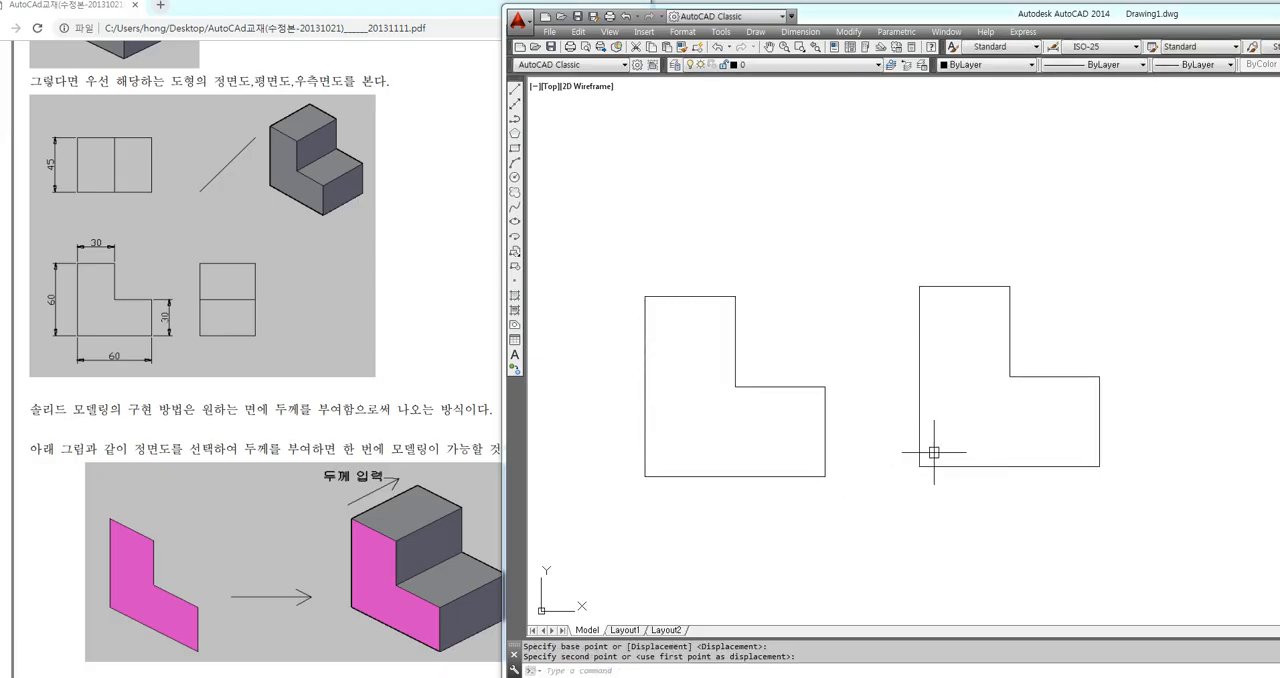
{"action": "left_click", "coordinate": [759, 387]}
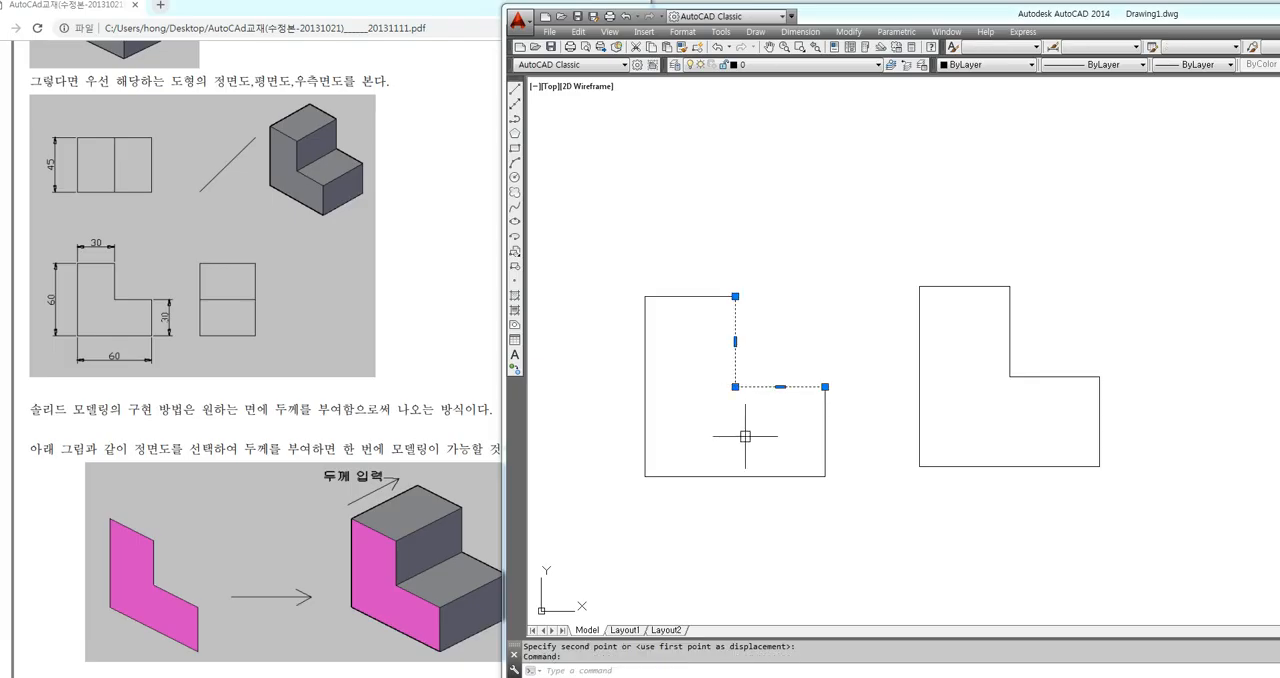
{"action": "left_click", "coordinate": [646, 434]}
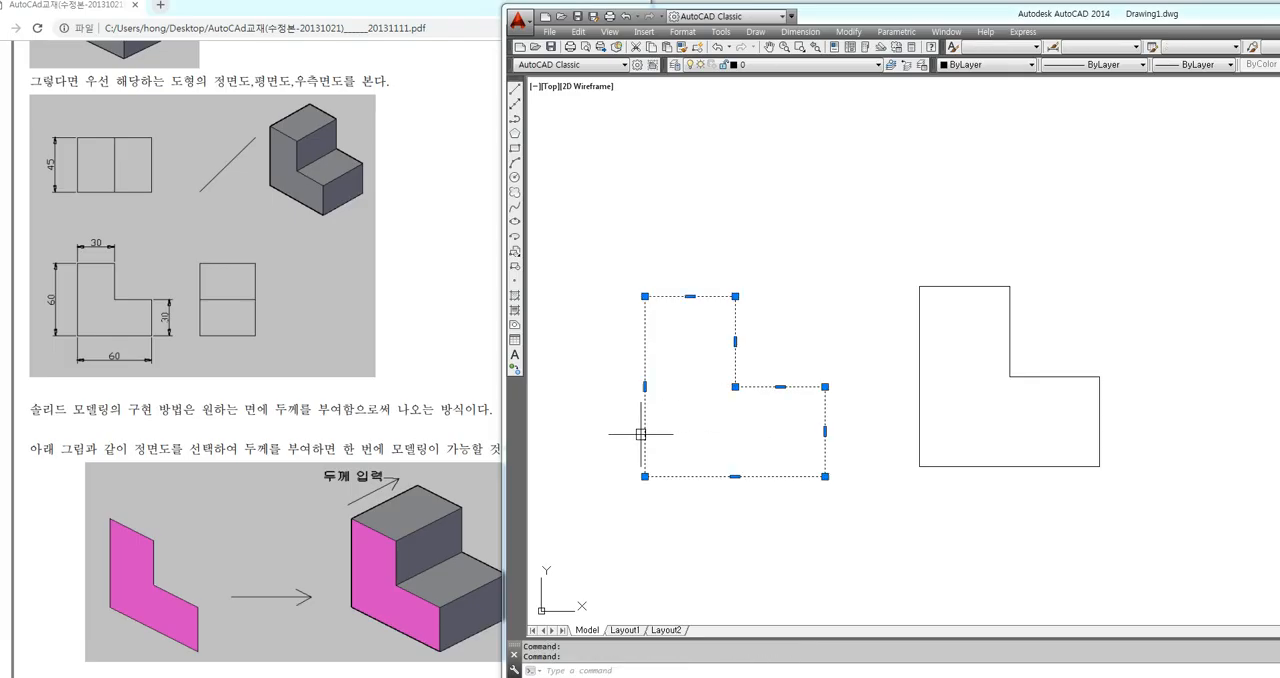
{"action": "key", "text": "Escape"}
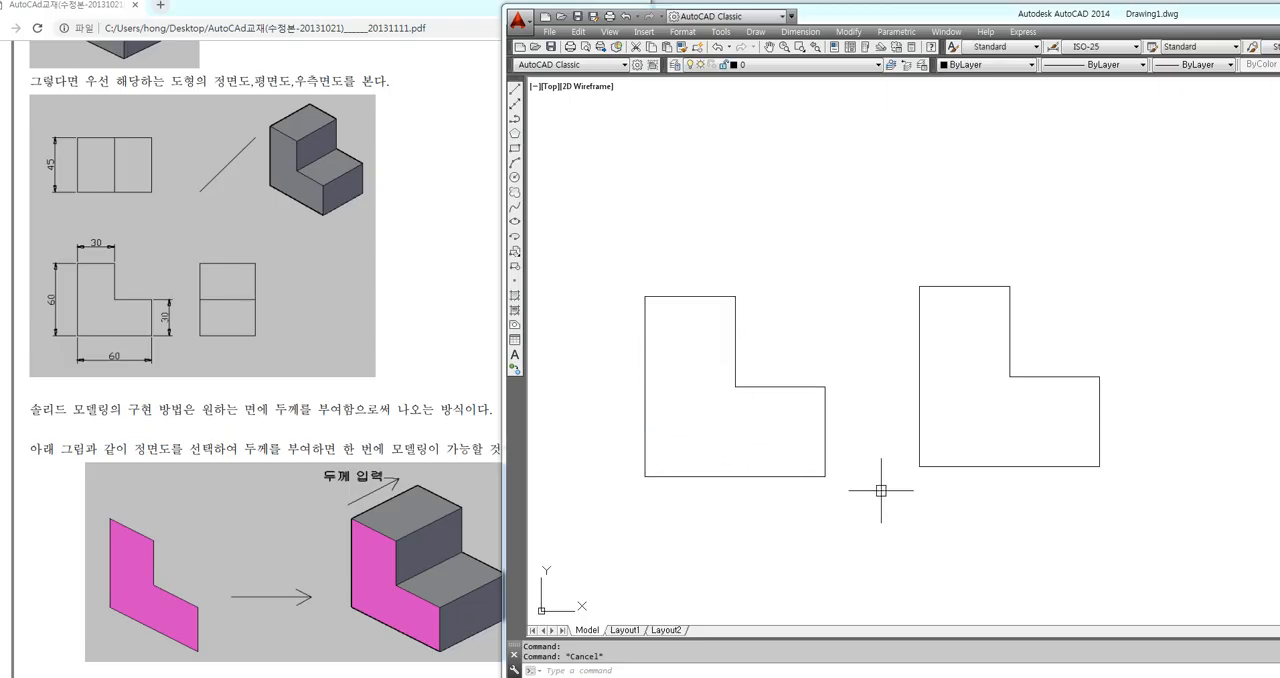
Move the displaced L-shaped polyline back onto the original lines, aligning their lower-left corners
{"action": "type", "text": "m"}
{"action": "key", "text": "Return"}
{"action": "left_click", "coordinate": [951, 467]}
{"action": "key", "text": "Return"}
{"action": "left_click", "coordinate": [919, 466]}
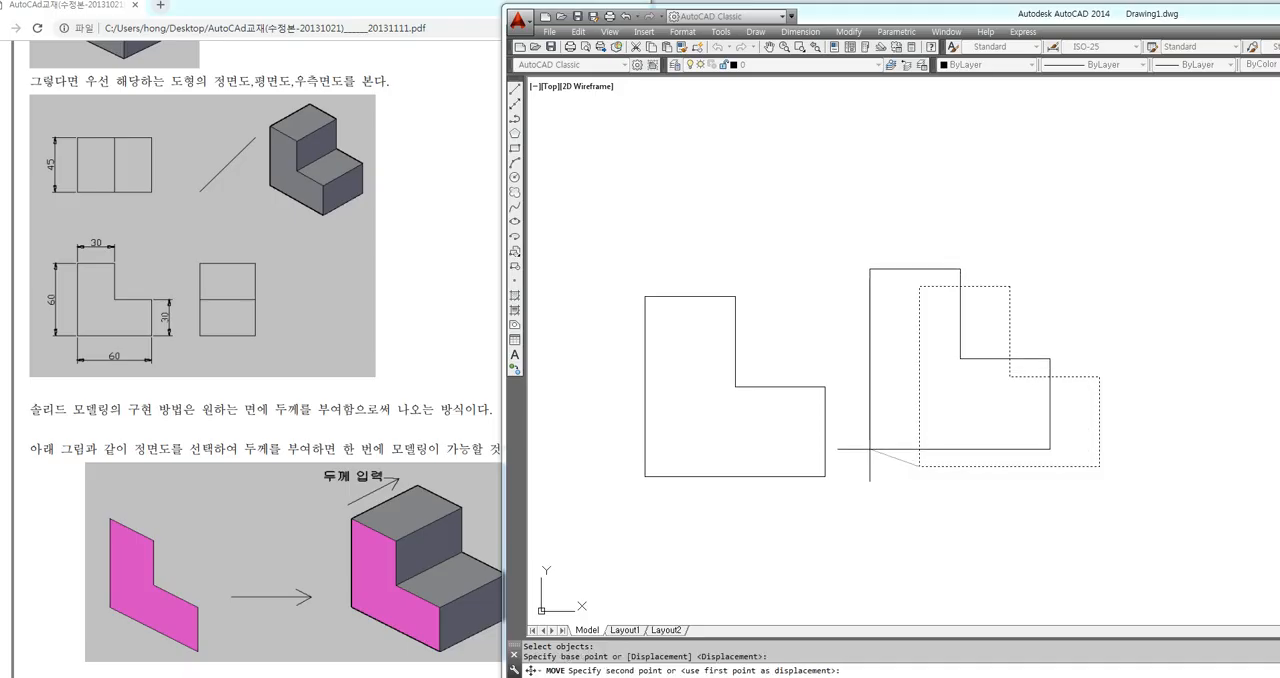
{"action": "left_click", "coordinate": [645, 476]}
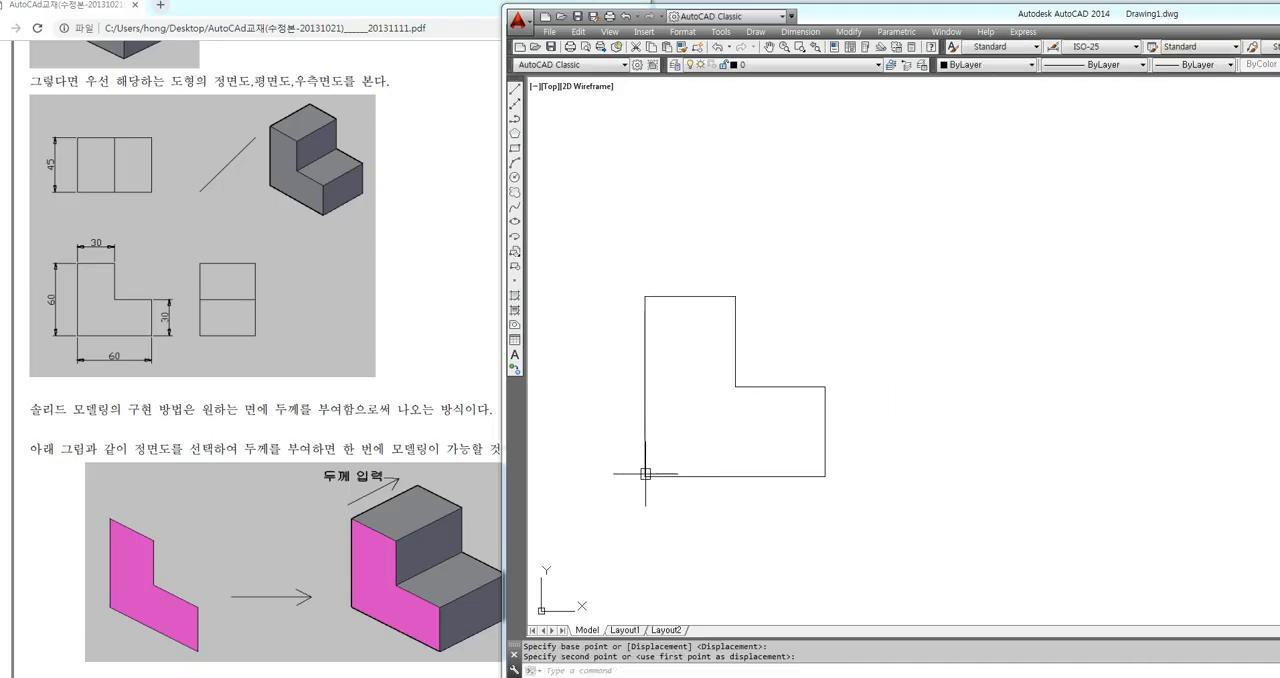
{"action": "key", "text": "Escape"}
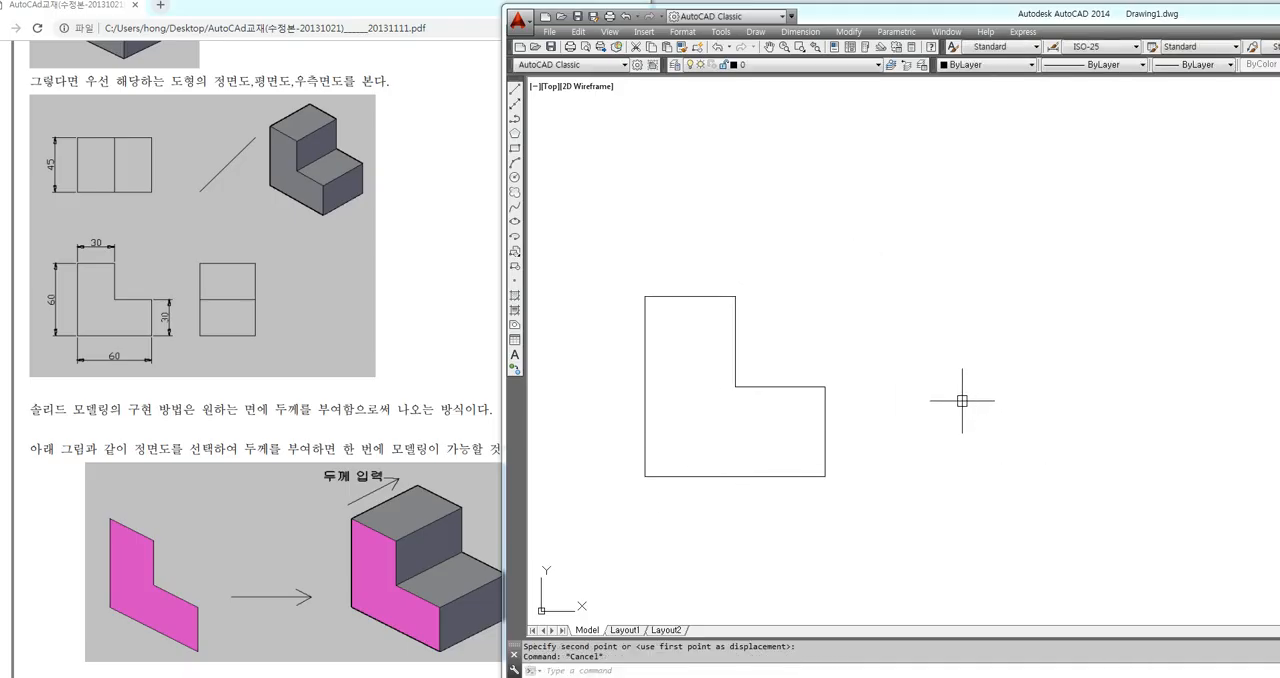
Copy only the topmost closed polyline of the L-shaped profile to the clipboard
{"action": "left_click", "coordinate": [998, 223]}
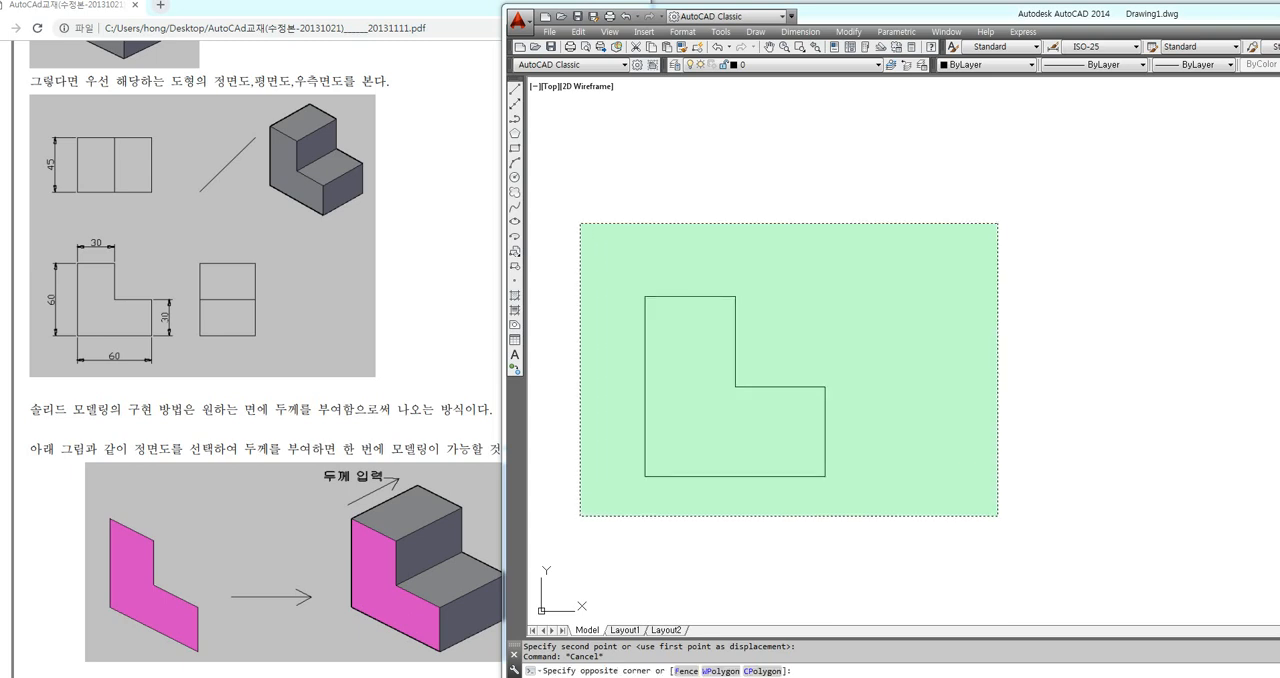
{"action": "left_click", "coordinate": [579, 517]}
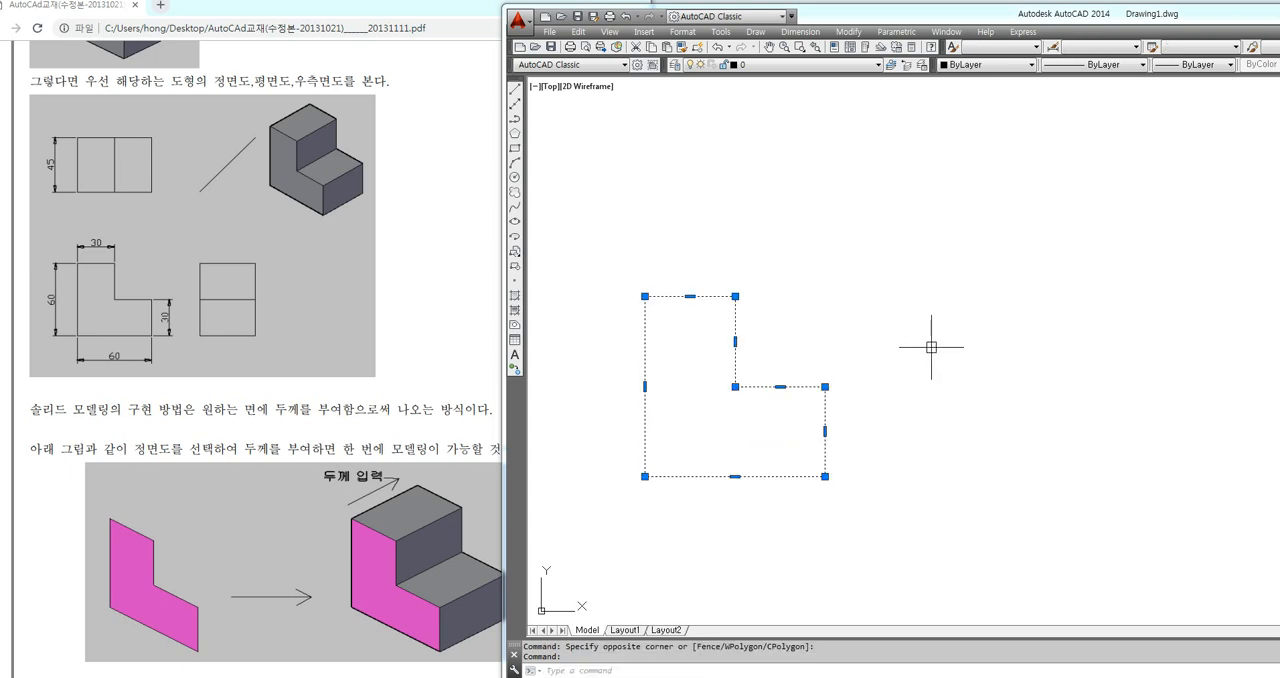
{"action": "key", "text": "ctrl+c"}
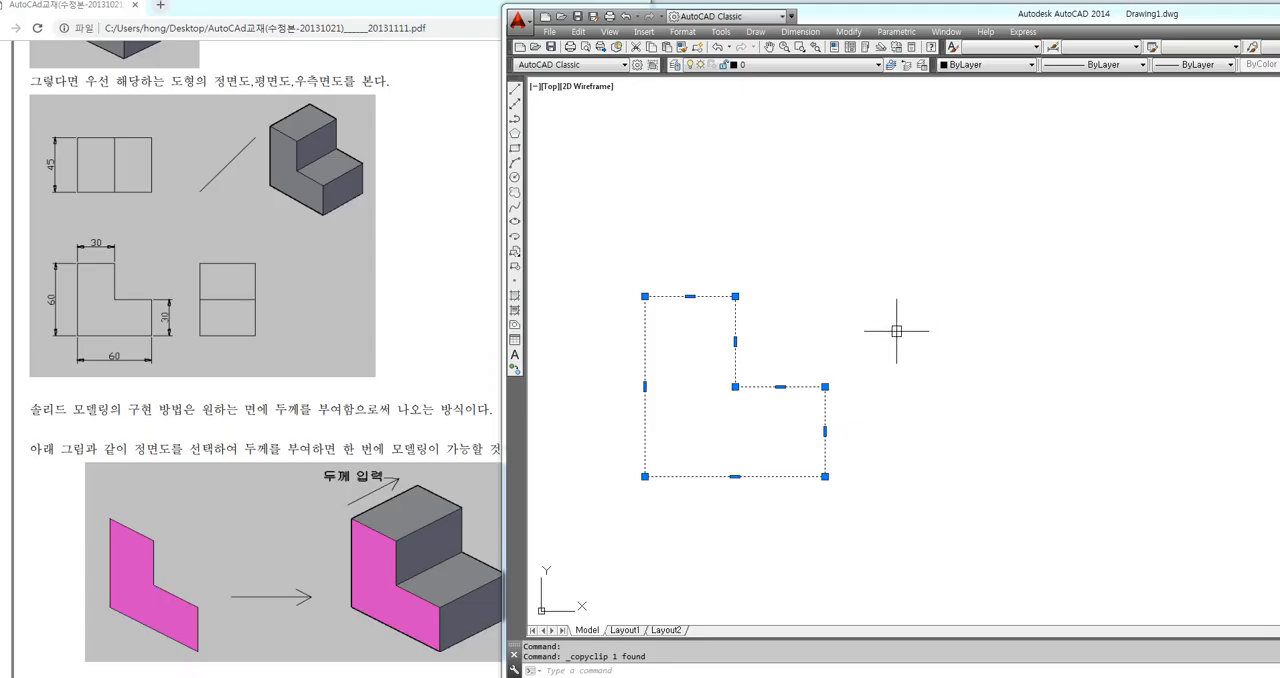
Switch to the PDF manual and read on to the sections about copying the polyline and changing to the 3D viewpoint
{"action": "left_click_drag", "start_coordinate": [502, 400], "coordinate": [650, 400]}
{"action": "scroll", "coordinate": [363, 427], "scroll_direction": "down", "scroll_amount": 4}
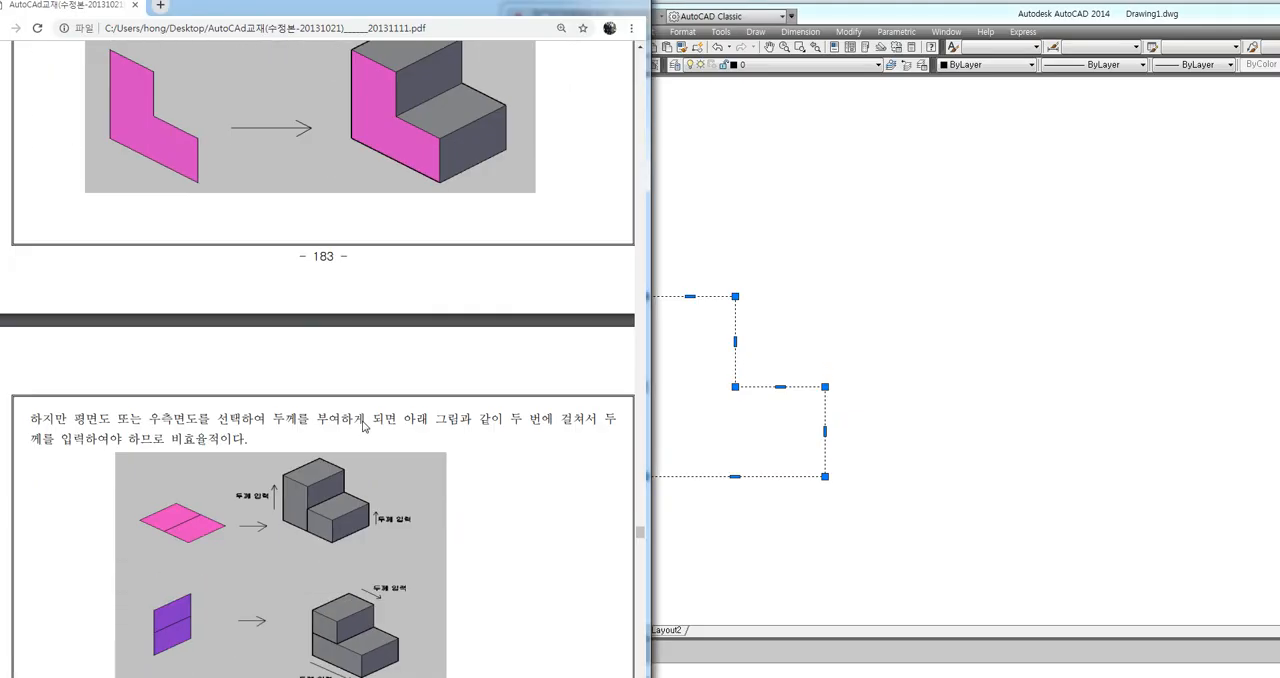
{"action": "scroll", "coordinate": [363, 427], "scroll_direction": "down", "scroll_amount": 5}
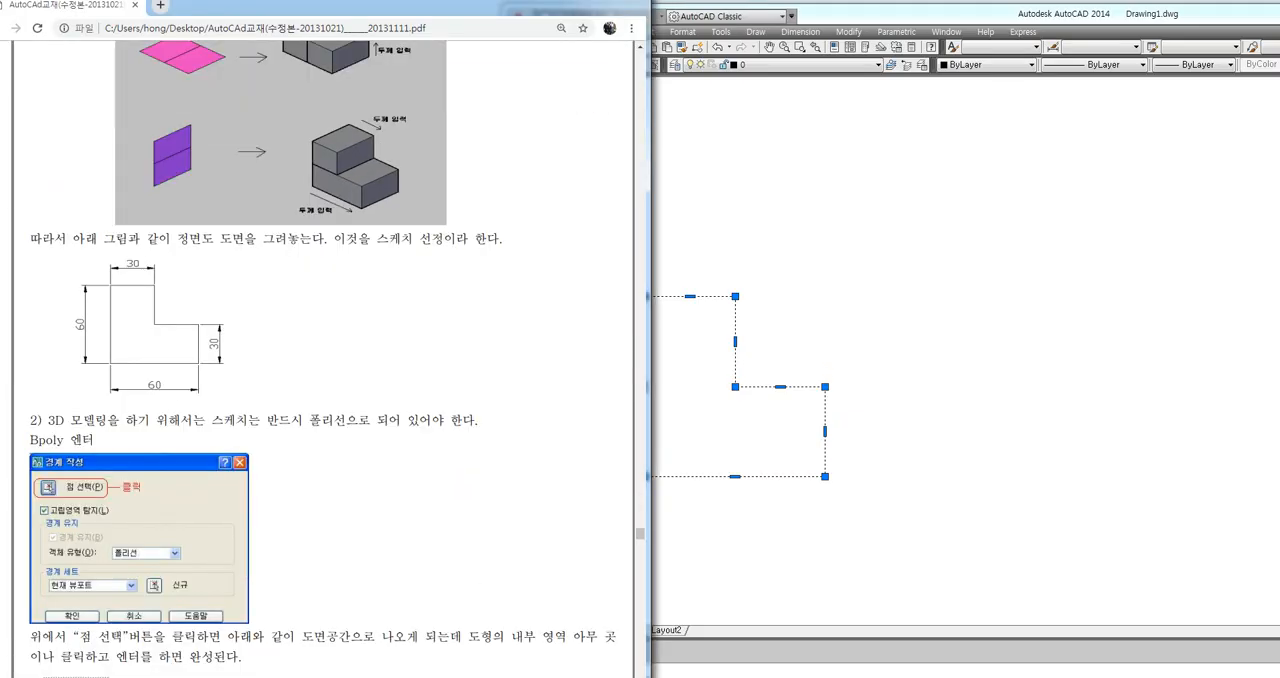
{"action": "scroll", "coordinate": [363, 427], "scroll_direction": "down", "scroll_amount": 8}
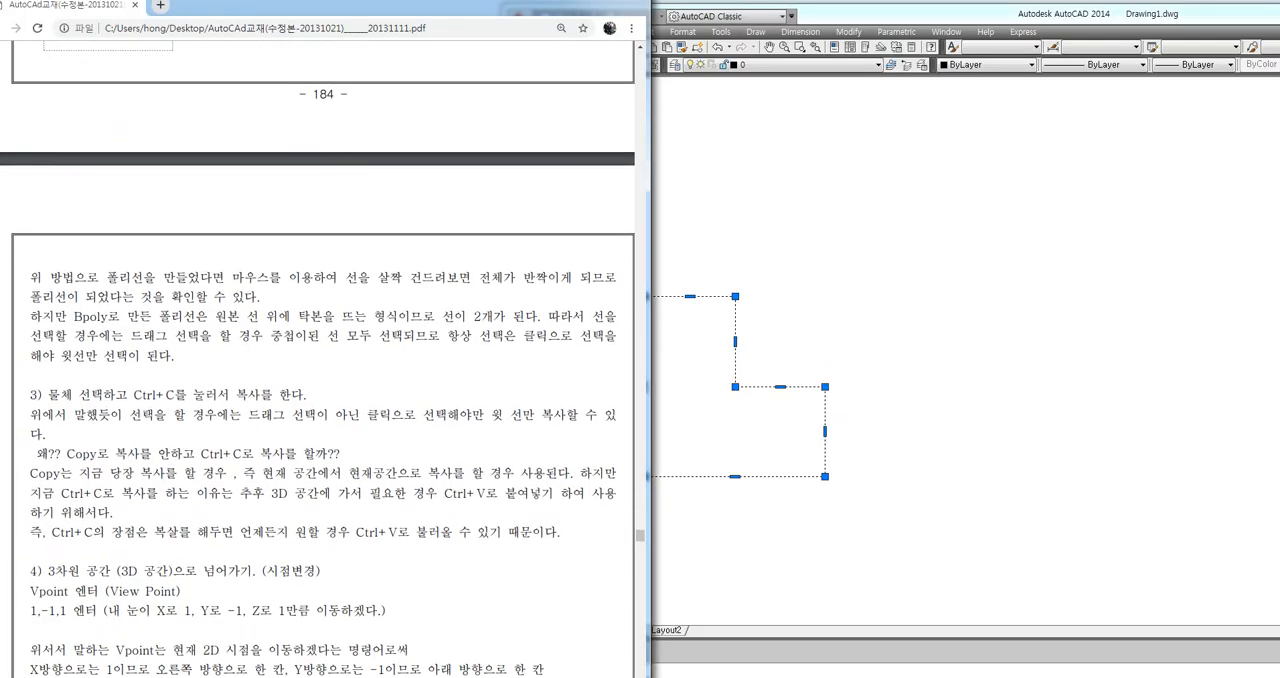
Read on in the manual through the section on changing to 3D space with Vpoint and its 1,-1,1 viewpoint values
{"action": "scroll", "coordinate": [318, 359], "scroll_direction": "down", "scroll_amount": 1}
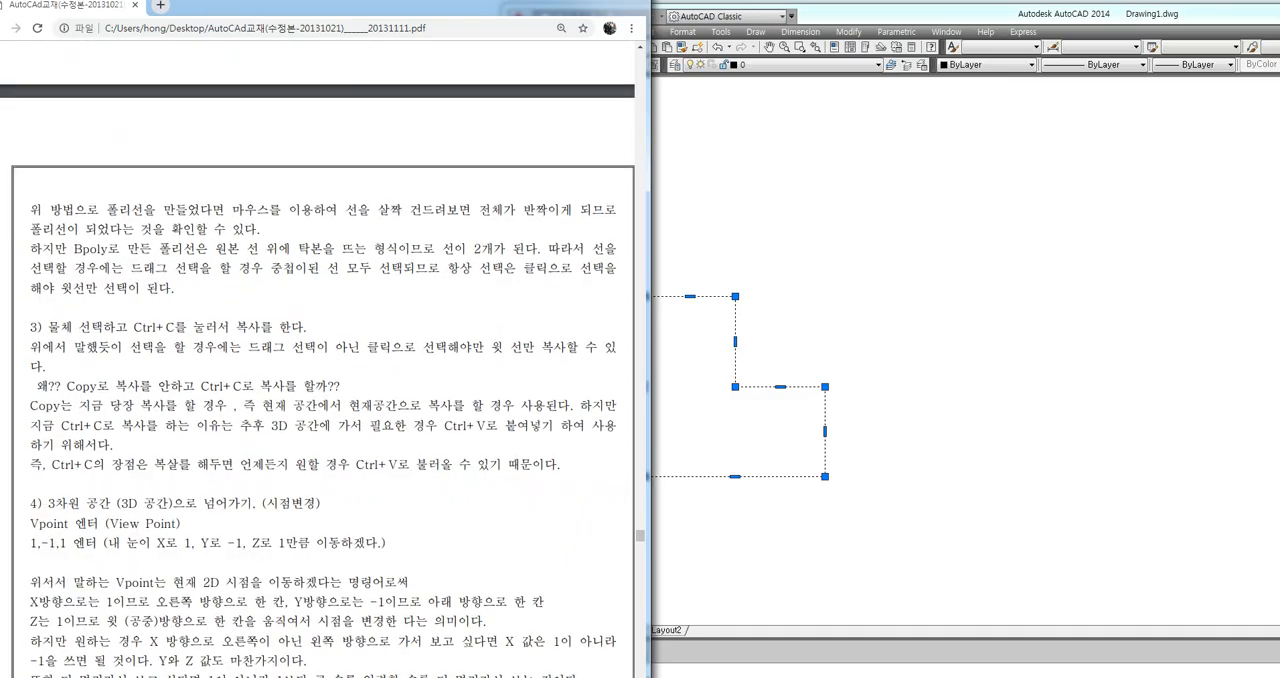
{"action": "scroll", "coordinate": [318, 400], "scroll_direction": "down", "scroll_amount": 2}
{"action": "left_click_drag", "start_coordinate": [31, 391], "coordinate": [107, 391]}
{"action": "left_click", "coordinate": [108, 391]}
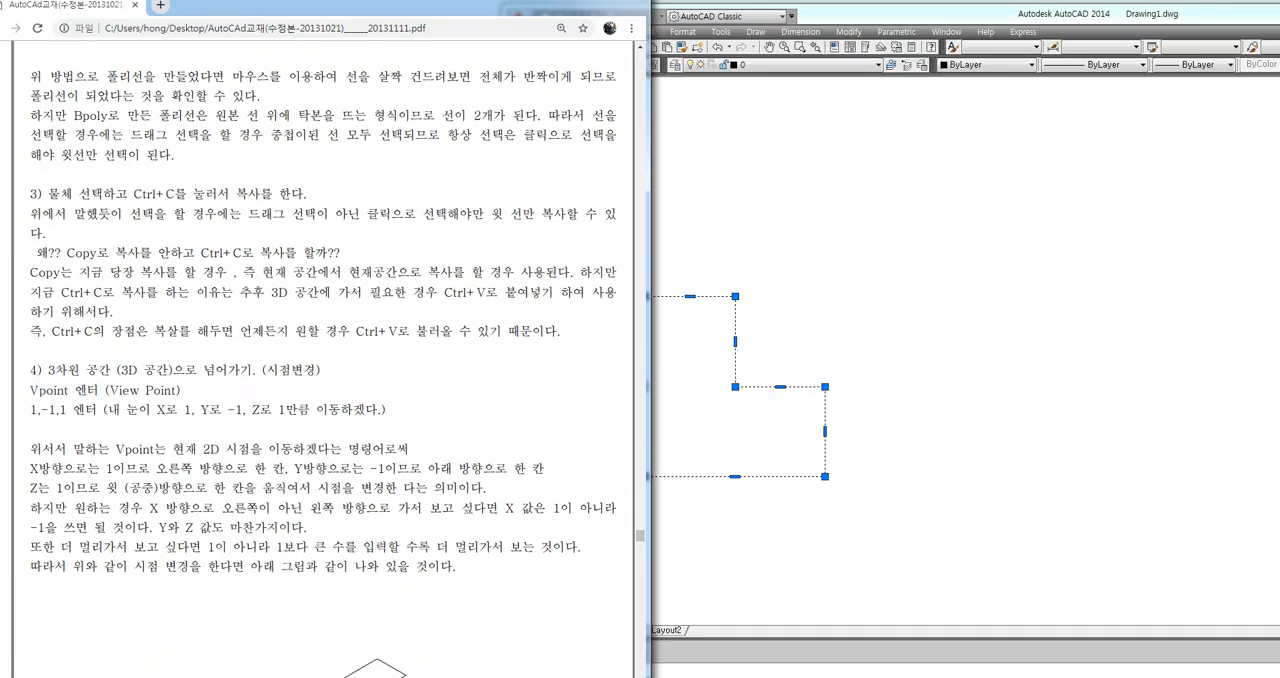
Switch back to AutoCAD and deselect the L-shaped polyline, leaving an empty drawing area in view
{"action": "left_click", "coordinate": [750, 455]}
{"action": "middle_click_drag", "start_coordinate": [811, 406], "coordinate": [574, 407]}
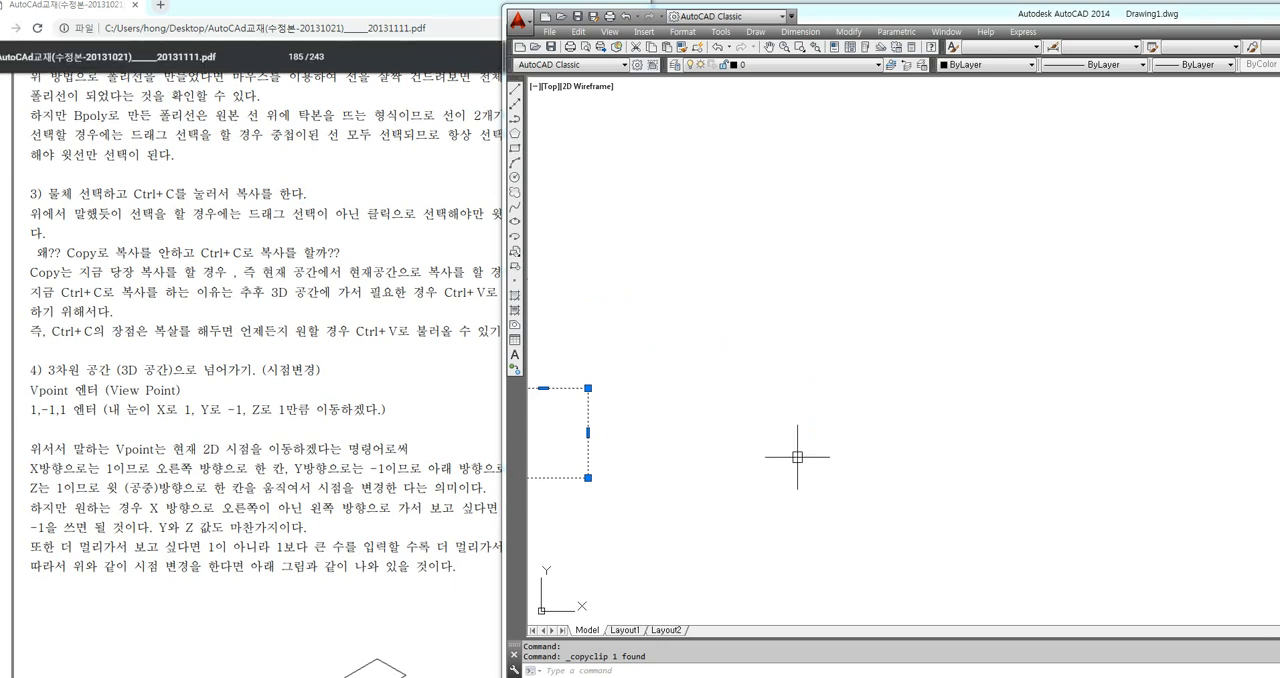
{"action": "key", "text": "Escape"}
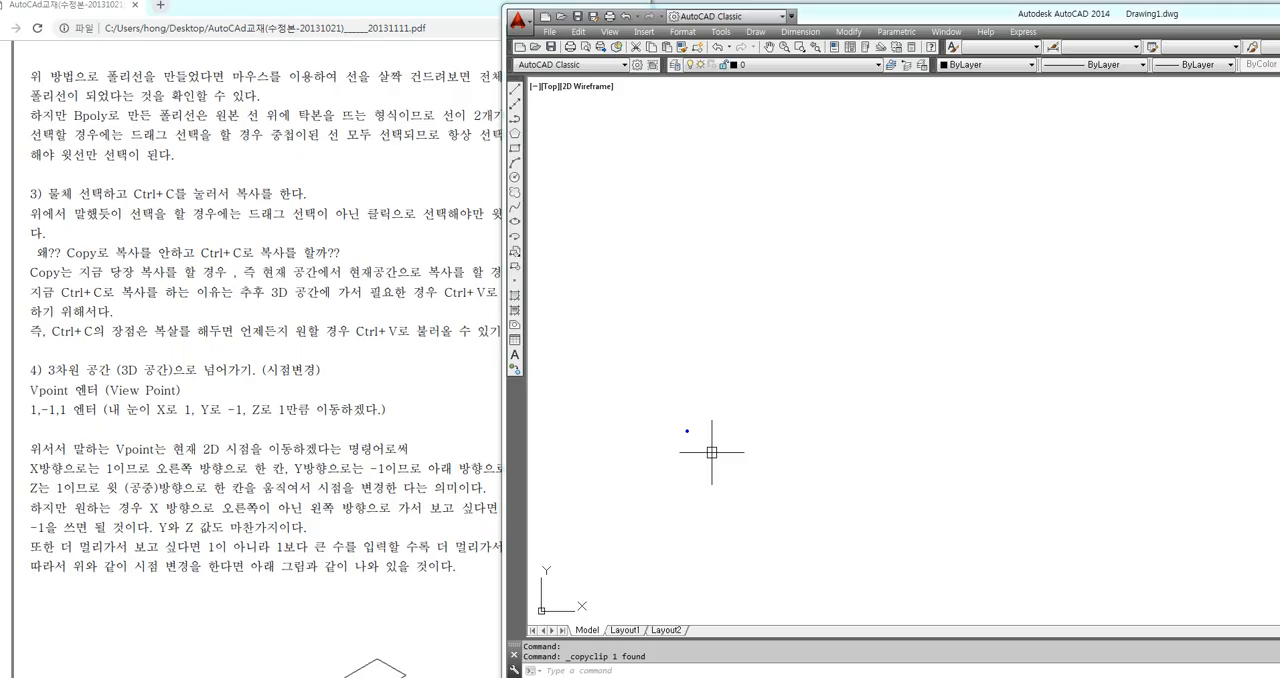
{"action": "key", "text": "t"}
{"action": "type", "text": "vpoi"}
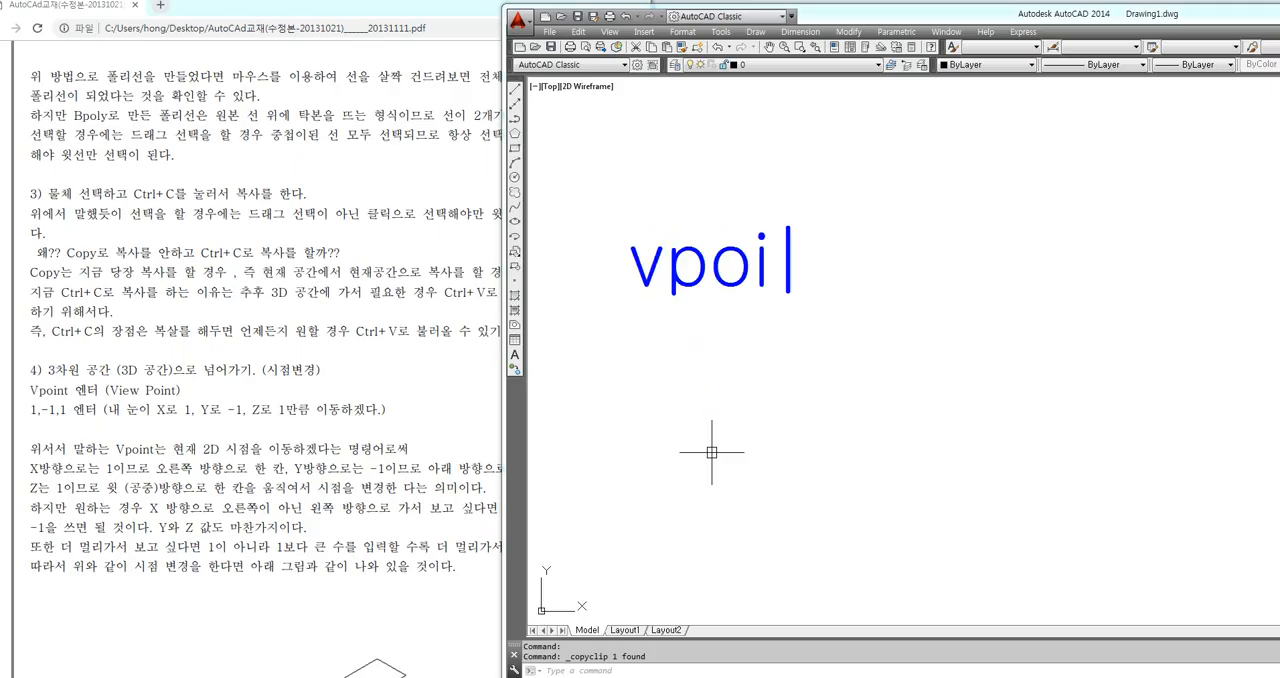
{"action": "type", "text": "nt"}
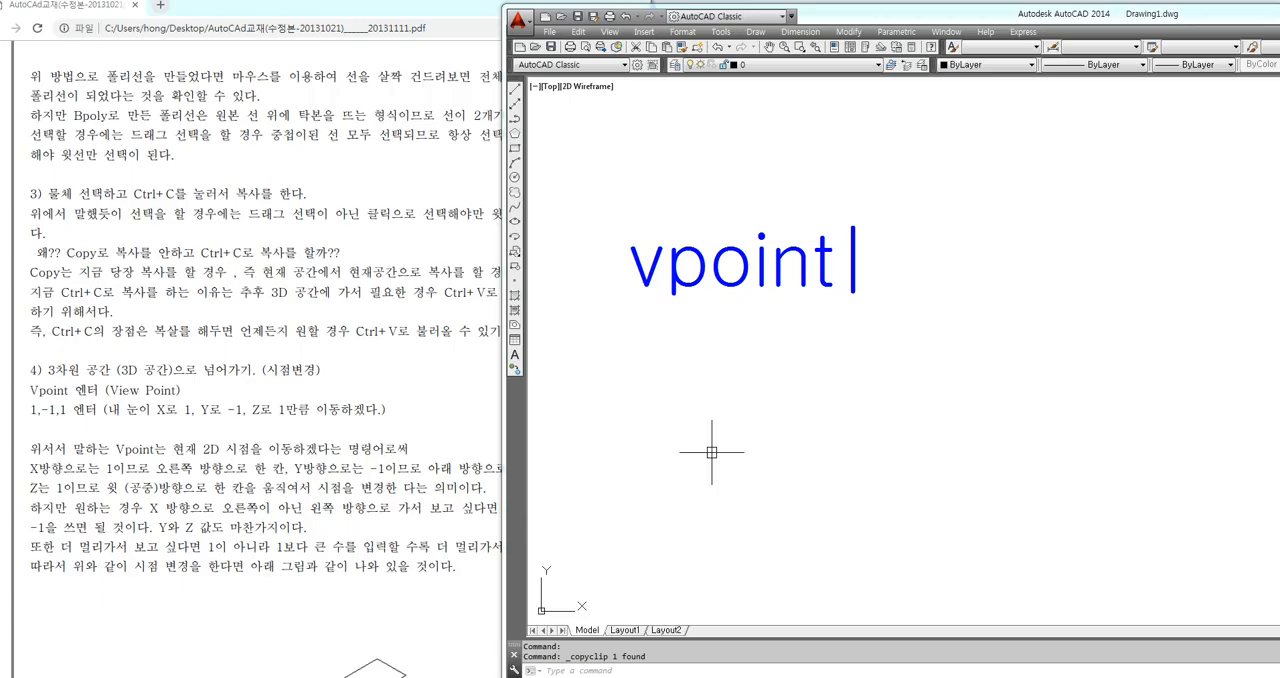
{"action": "key", "text": "Return"}
{"action": "type", "text": "t "}
{"action": "type", "text": "-vp"}
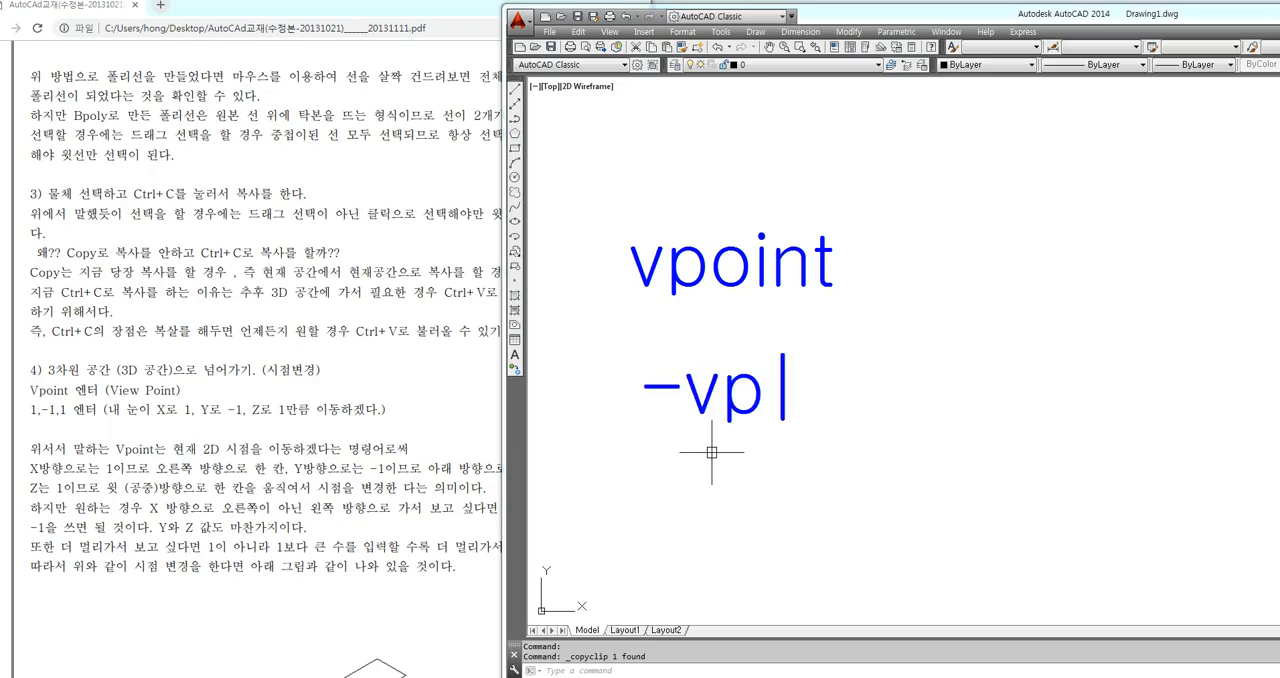
{"action": "key", "text": "Return"}
{"action": "key", "text": "Return"}
{"action": "key", "text": "Escape"}
{"action": "left_click_drag", "start_coordinate": [614, 300], "coordinate": [826, 301]}
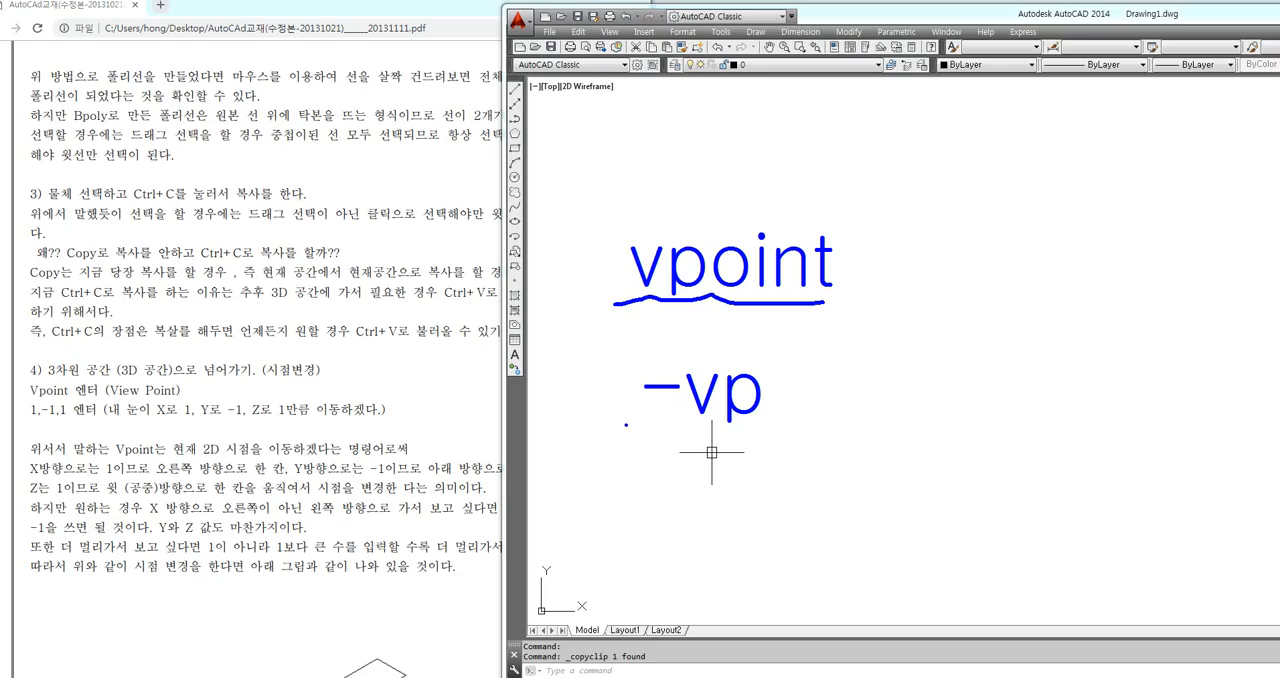
{"action": "left_click_drag", "start_coordinate": [626, 424], "coordinate": [768, 429]}
{"action": "mouse_move", "coordinate": [620, 428]}
{"action": "left_mouse_down"}
{"action": "mouse_move", "coordinate": [620, 360]}
{"action": "mouse_move", "coordinate": [766, 354]}
{"action": "mouse_move", "coordinate": [772, 432]}
{"action": "left_mouse_up"}
{"action": "mouse_move", "coordinate": [862, 358]}
{"action": "left_mouse_down"}
{"action": "mouse_move", "coordinate": [848, 388]}
{"action": "mouse_move", "coordinate": [826, 368]}
{"action": "mouse_move", "coordinate": [838, 408]}
{"action": "left_mouse_up"}
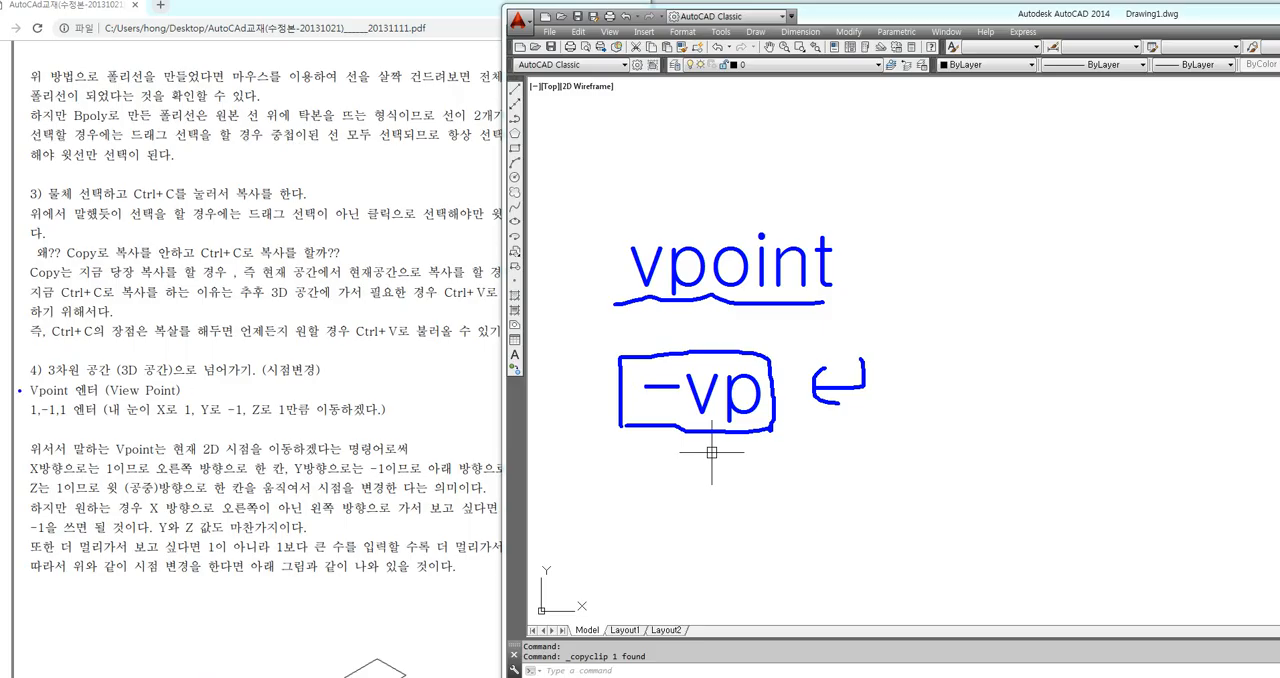
{"action": "left_click_drag", "start_coordinate": [20, 390], "coordinate": [188, 392]}
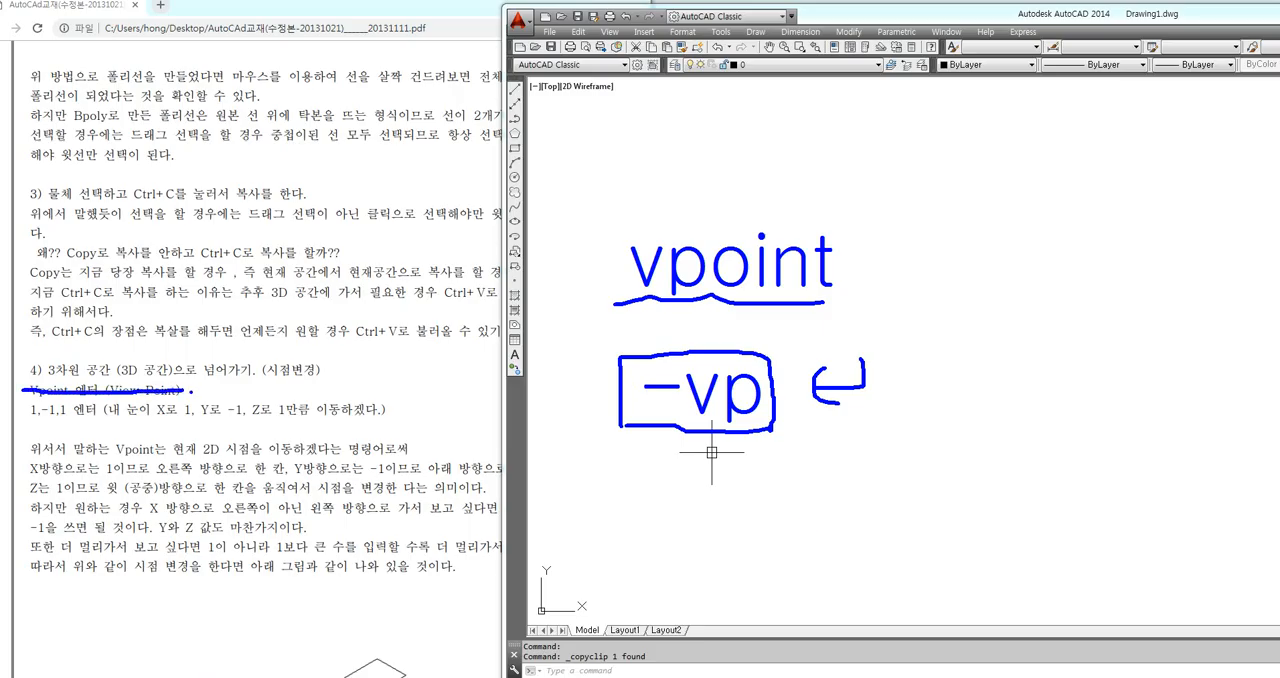
{"action": "mouse_move", "coordinate": [797, 446]}
{"action": "left_mouse_down"}
{"action": "mouse_move", "coordinate": [565, 380]}
{"action": "mouse_move", "coordinate": [866, 320]}
{"action": "mouse_move", "coordinate": [882, 432]}
{"action": "mouse_move", "coordinate": [806, 459]}
{"action": "mouse_move", "coordinate": [794, 447]}
{"action": "left_mouse_up"}
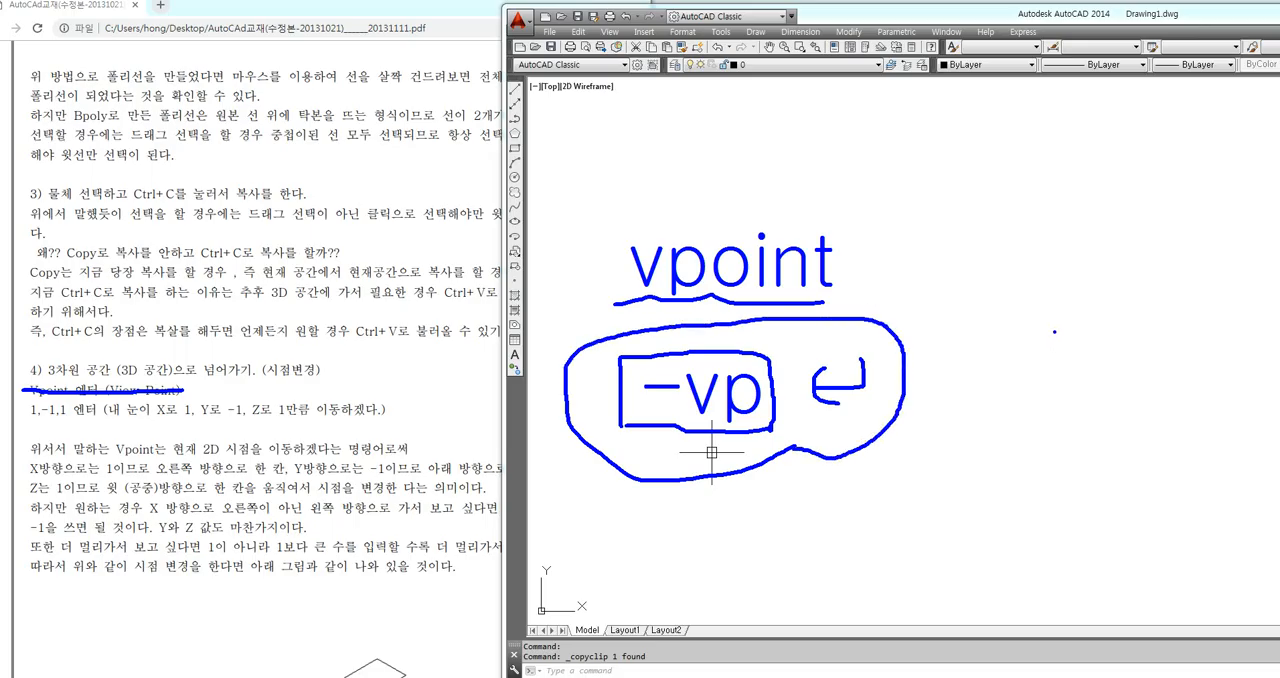
{"action": "key", "text": "Escape"}
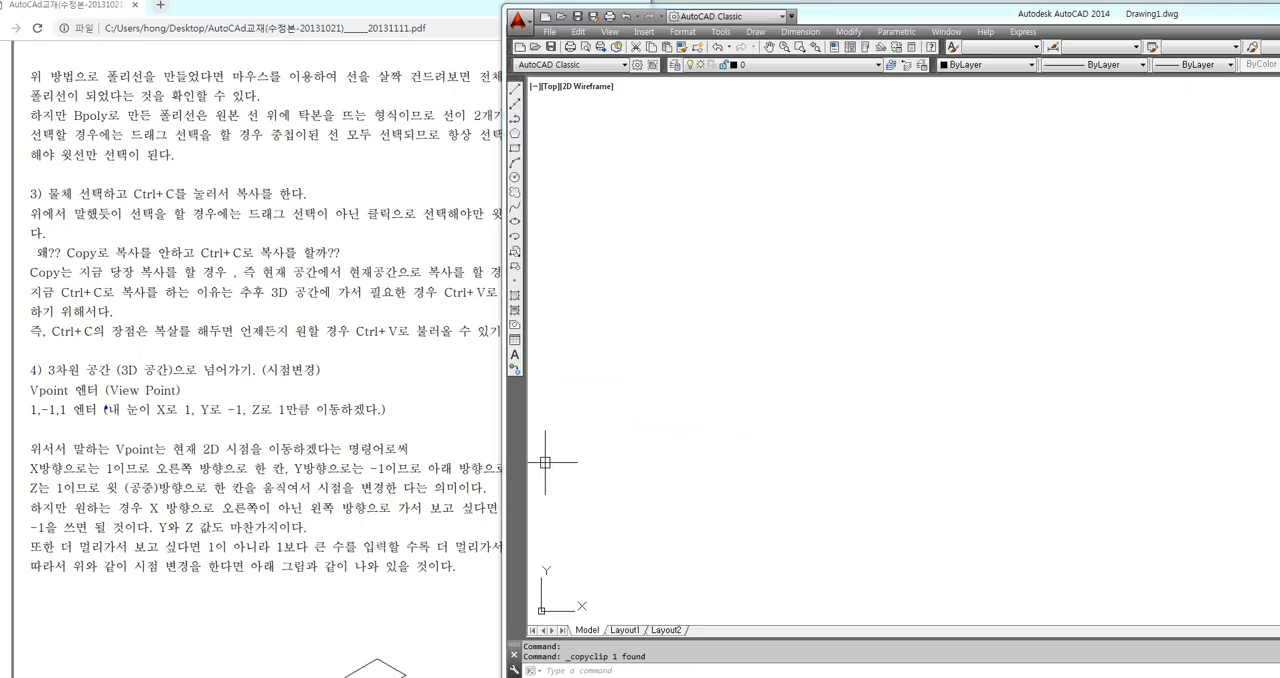
{"action": "left_click_drag", "start_coordinate": [26, 397], "coordinate": [178, 396]}
{"action": "key", "text": "Escape"}
Change the drawing's viewpoint to 1,-1,1 with the VPOINT command
{"action": "type", "text": "-v"}
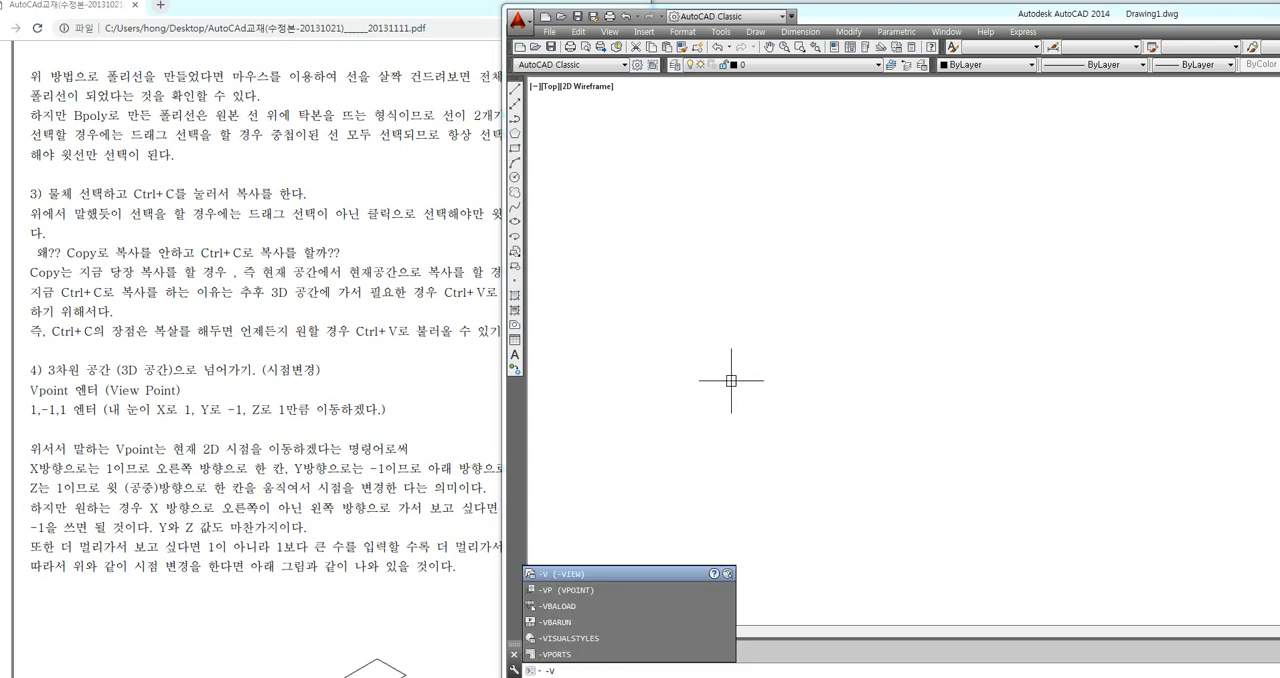
{"action": "type", "text": "p"}
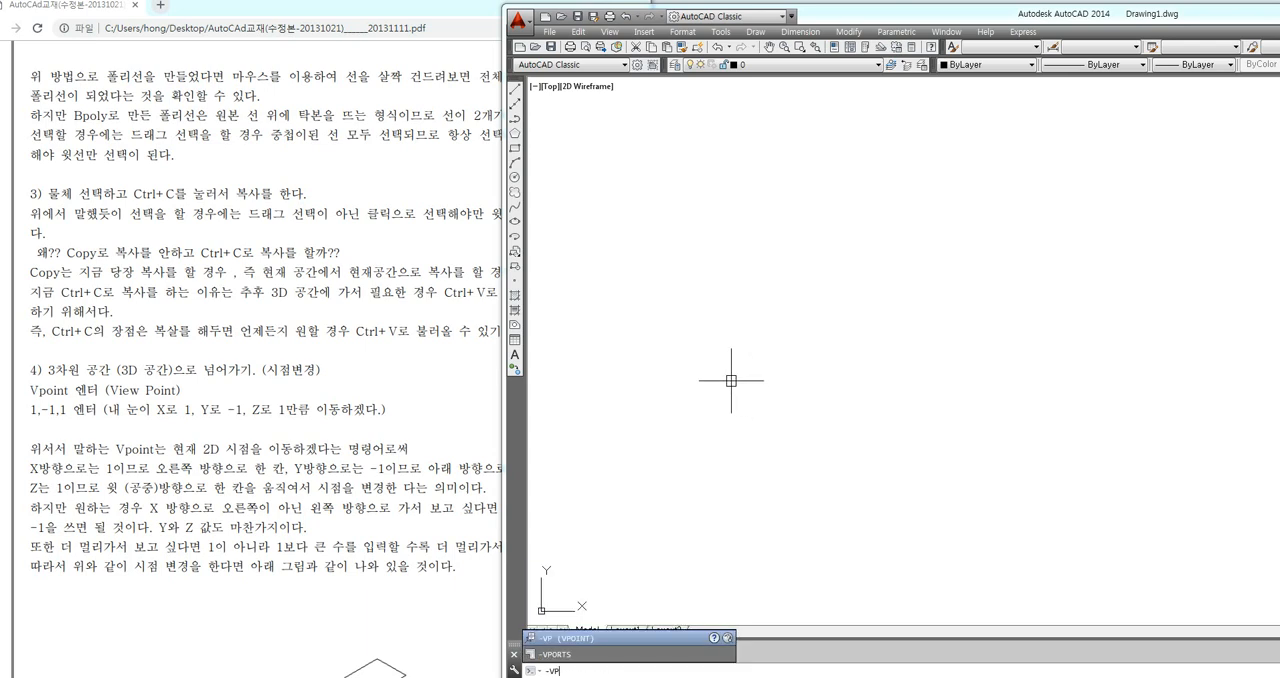
{"action": "key", "text": "Return"}
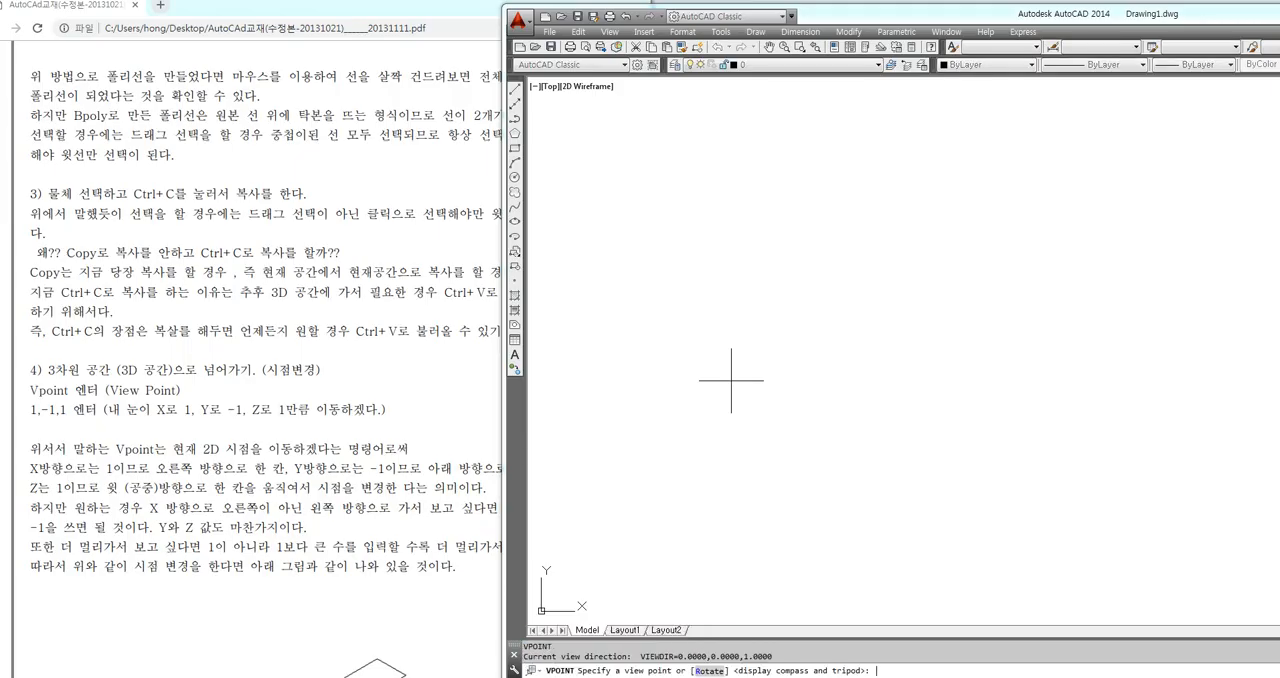
{"action": "type", "text": "1,"}
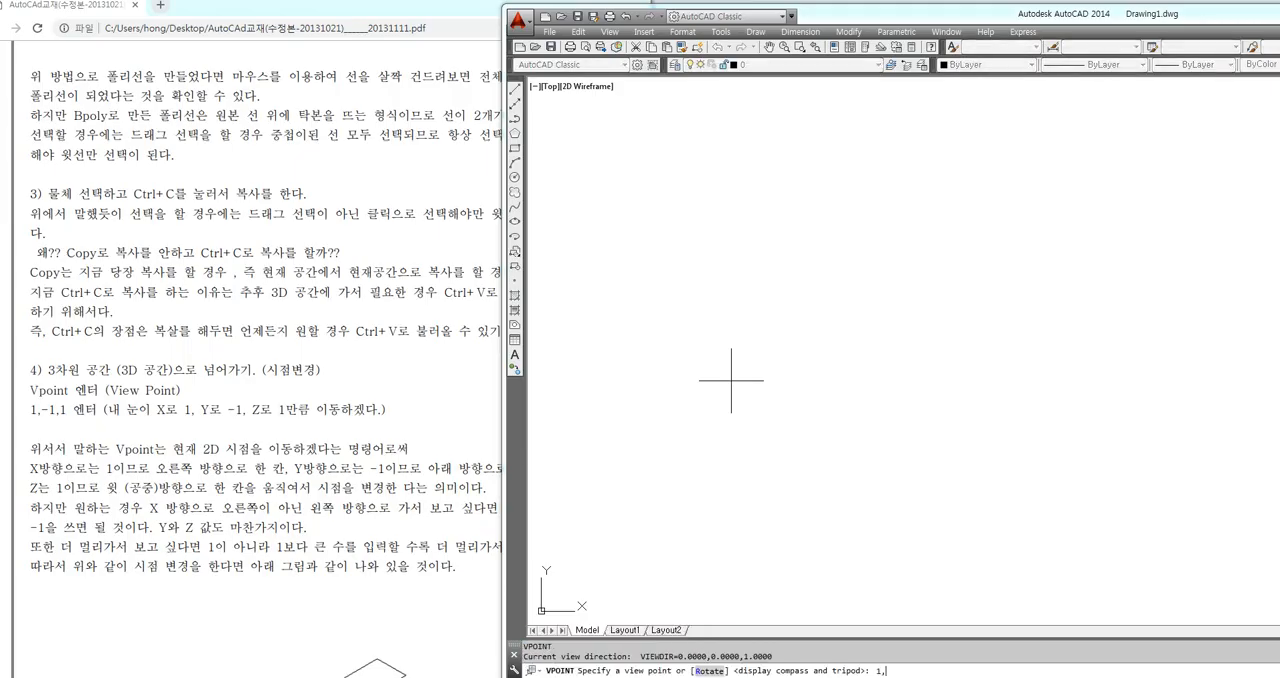
{"action": "type", "text": "-1,1"}
{"action": "left_click_drag", "start_coordinate": [18, 398], "coordinate": [397, 421]}
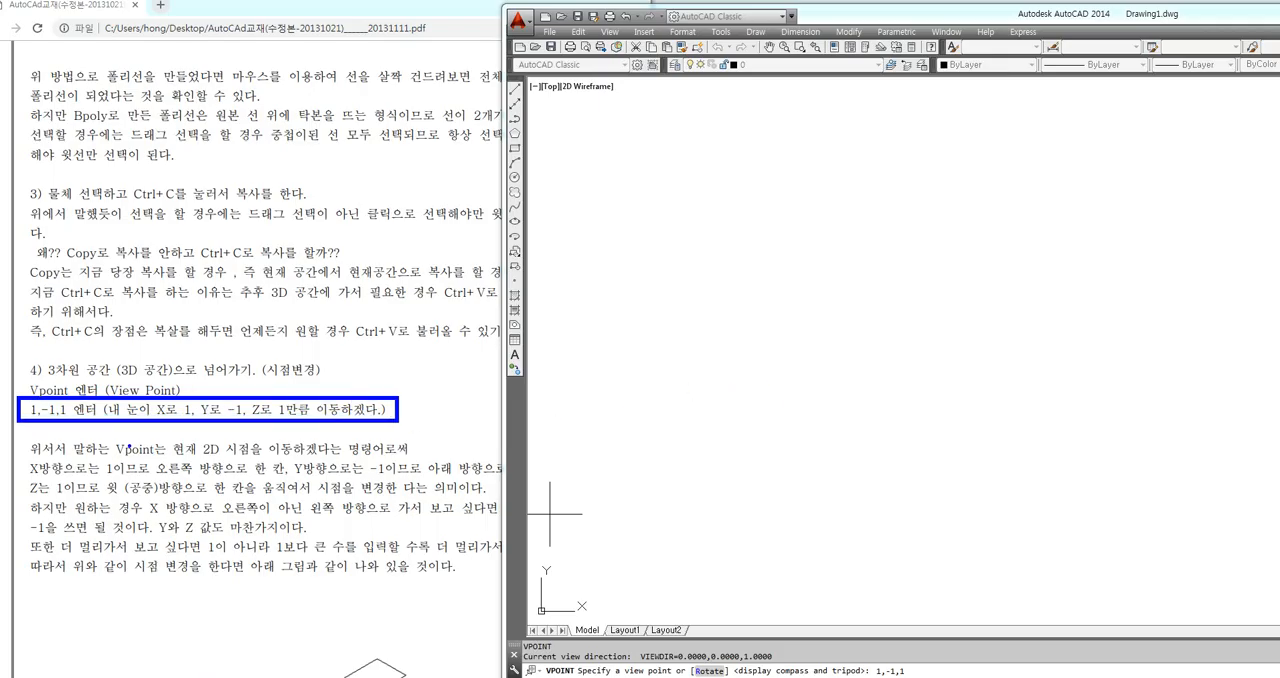
{"action": "left_click_drag", "start_coordinate": [152, 417], "coordinate": [190, 418]}
{"action": "left_click_drag", "start_coordinate": [202, 417], "coordinate": [285, 418]}
{"action": "mouse_move", "coordinate": [263, 413]}
{"action": "left_mouse_down"}
{"action": "mouse_move", "coordinate": [270, 399]}
{"action": "mouse_move", "coordinate": [303, 413]}
{"action": "left_mouse_up"}
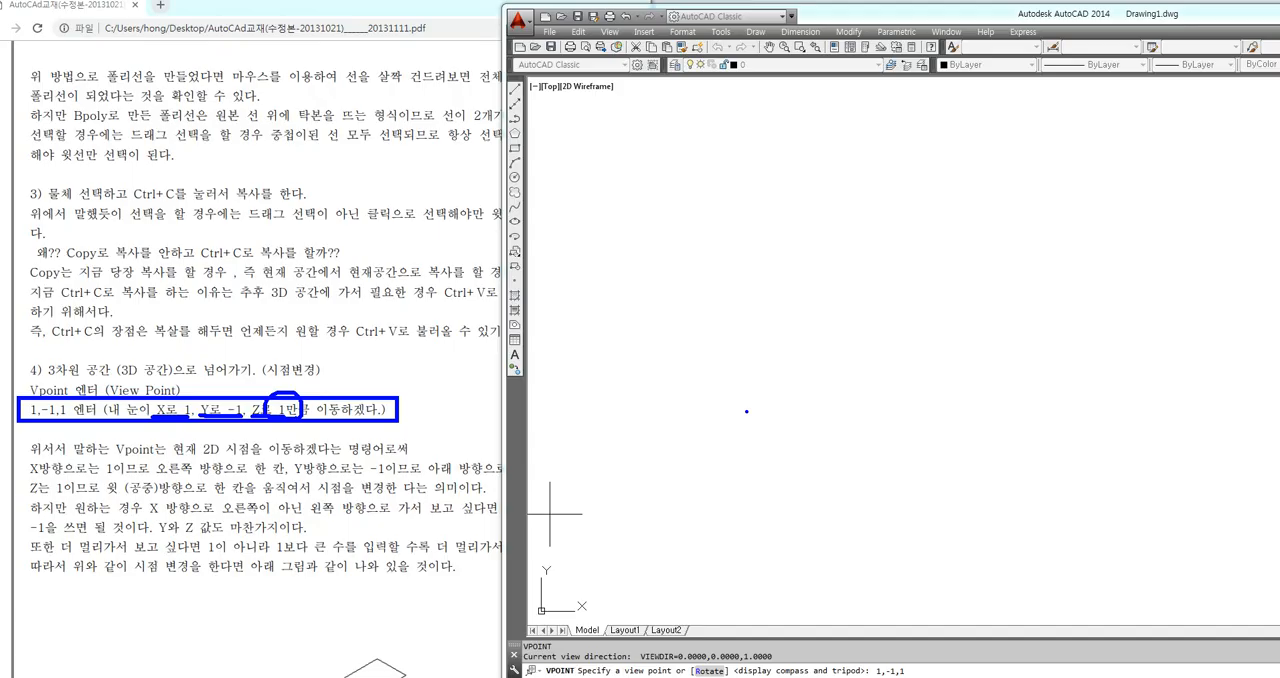
{"action": "key", "text": "Escape"}
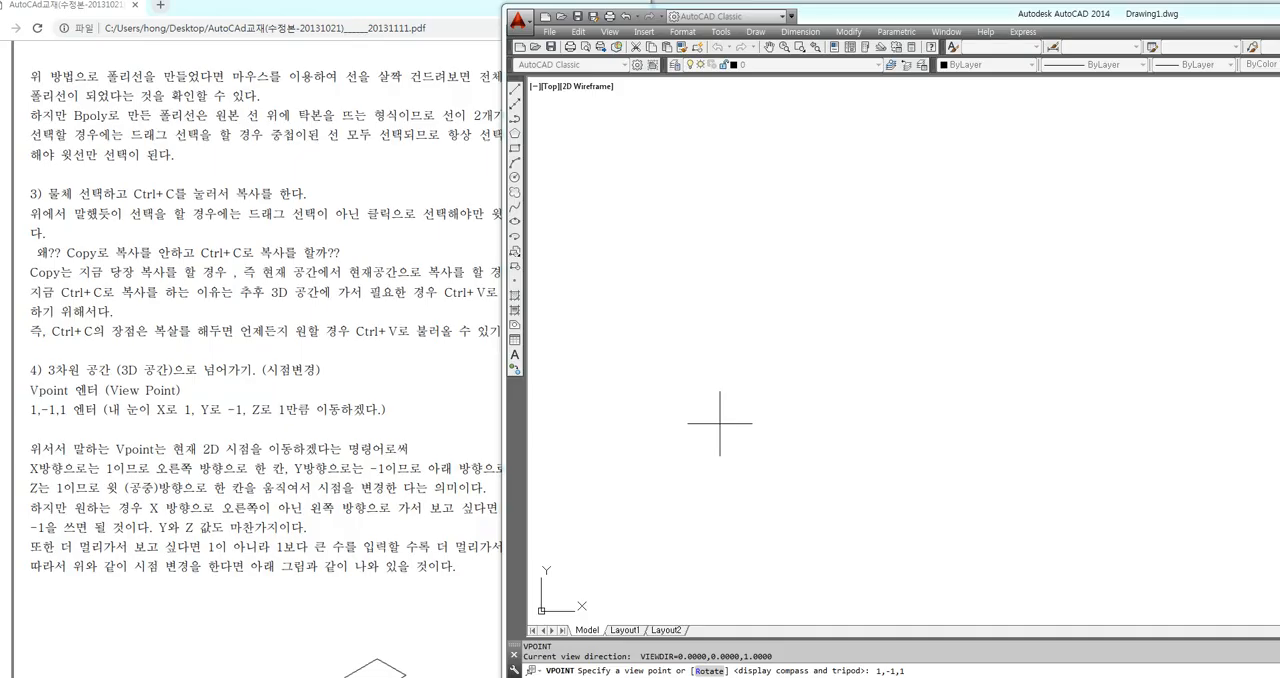
{"action": "key", "text": "Return"}
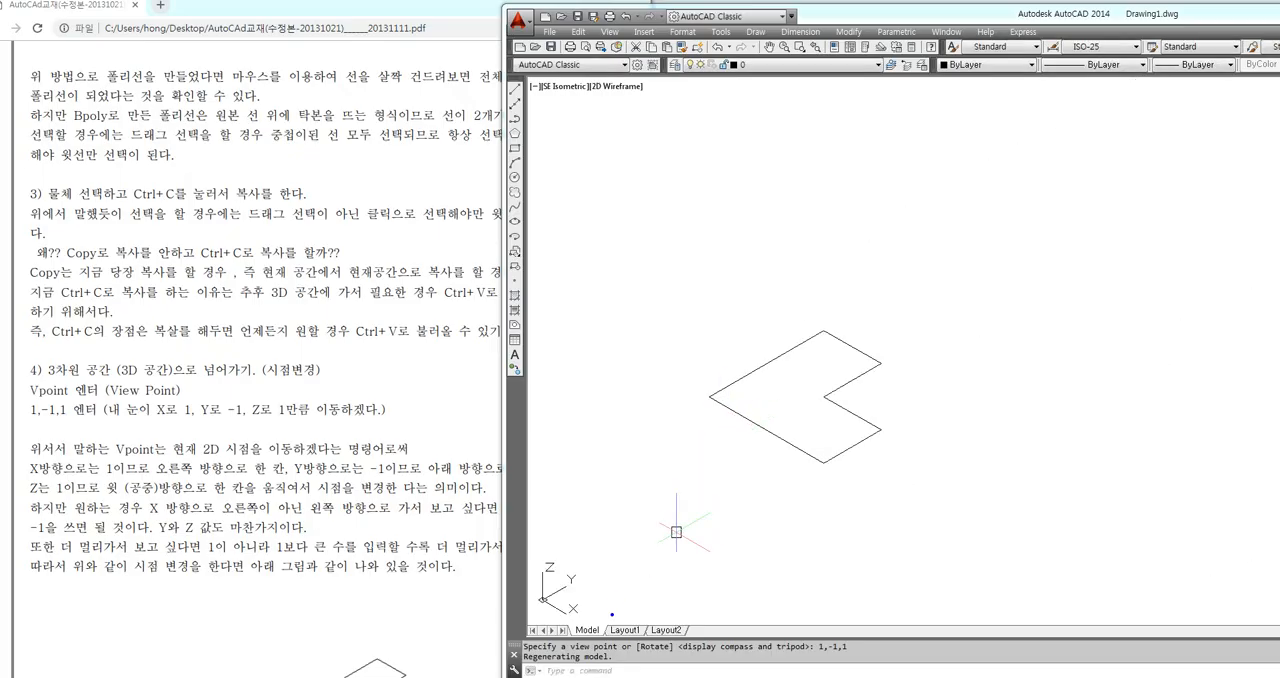
{"action": "mouse_move", "coordinate": [585, 629]}
{"action": "left_mouse_down"}
{"action": "mouse_move", "coordinate": [550, 621]}
{"action": "mouse_move", "coordinate": [568, 549]}
{"action": "mouse_move", "coordinate": [599, 618]}
{"action": "left_mouse_up"}
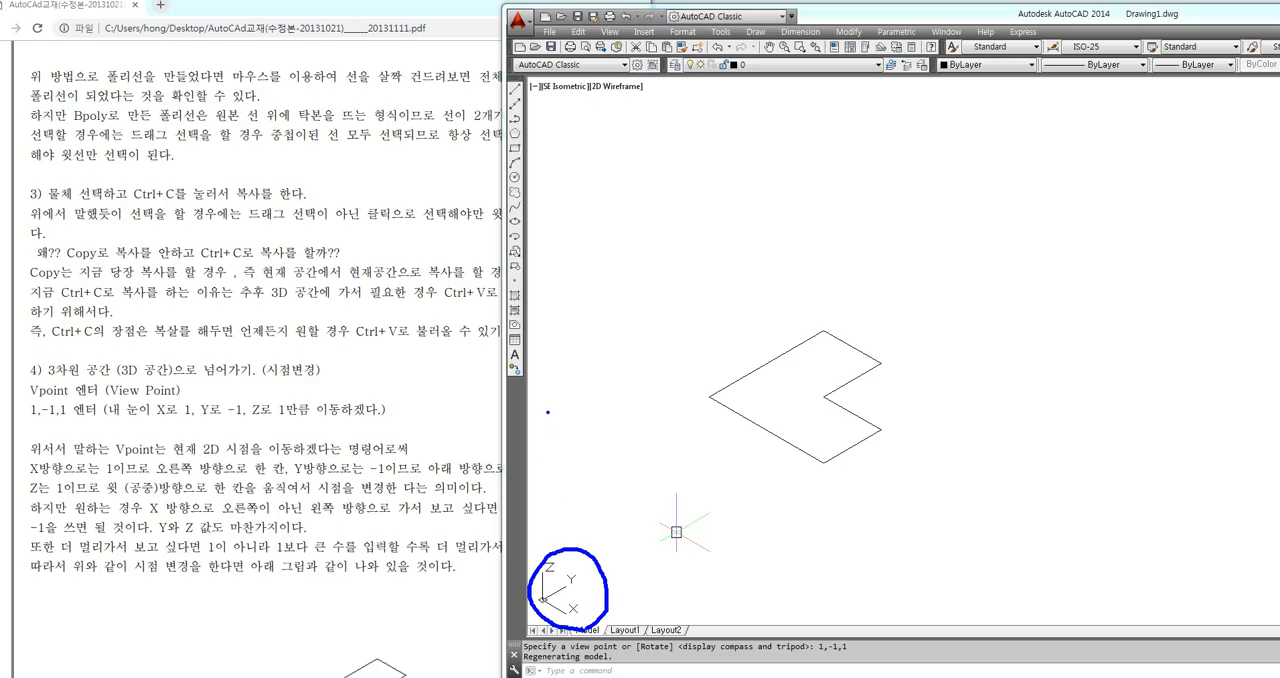
{"action": "mouse_move", "coordinate": [547, 405]}
{"action": "left_mouse_down"}
{"action": "mouse_move", "coordinate": [550, 472]}
{"action": "mouse_move", "coordinate": [614, 471]}
{"action": "mouse_move", "coordinate": [602, 482]}
{"action": "mouse_move", "coordinate": [560, 406]}
{"action": "mouse_move", "coordinate": [604, 428]}
{"action": "left_mouse_up"}
{"action": "mouse_move", "coordinate": [665, 458]}
{"action": "left_mouse_down"}
{"action": "mouse_move", "coordinate": [650, 494]}
{"action": "mouse_move", "coordinate": [697, 493]}
{"action": "left_mouse_up"}
{"action": "mouse_move", "coordinate": [538, 353]}
{"action": "left_mouse_down"}
{"action": "mouse_move", "coordinate": [545, 368]}
{"action": "mouse_move", "coordinate": [572, 350]}
{"action": "mouse_move", "coordinate": [548, 392]}
{"action": "left_mouse_up"}
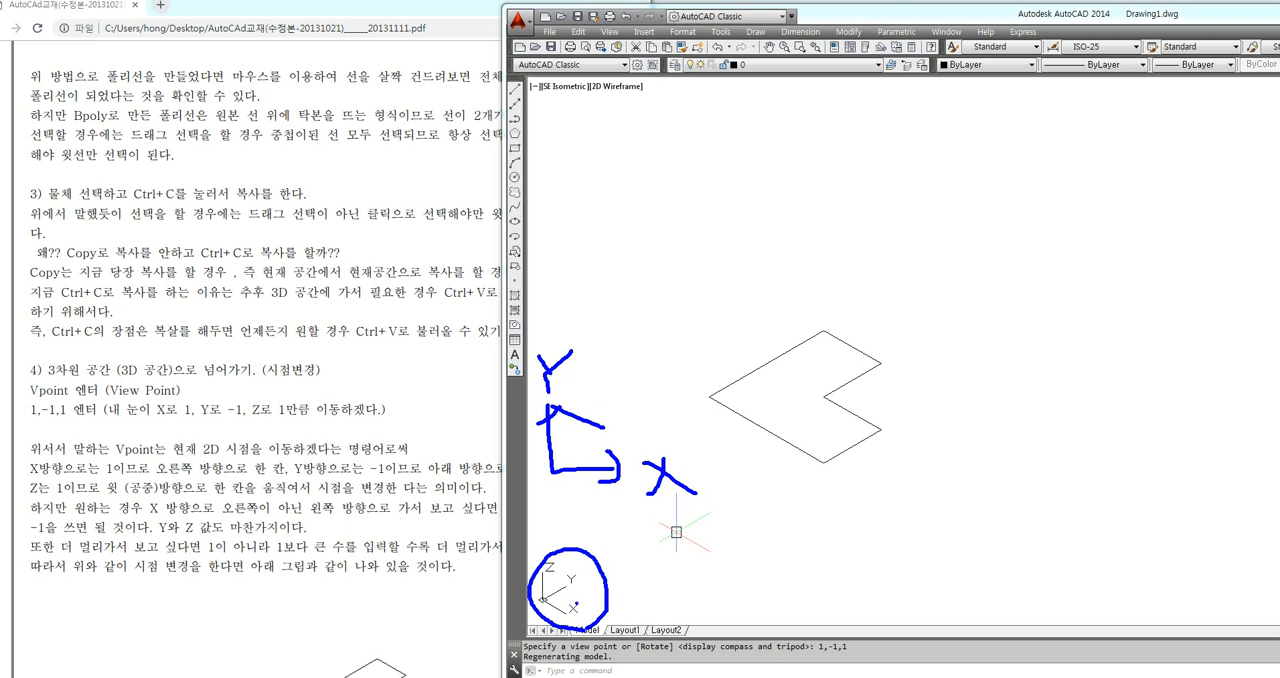
{"action": "key", "text": "Escape"}
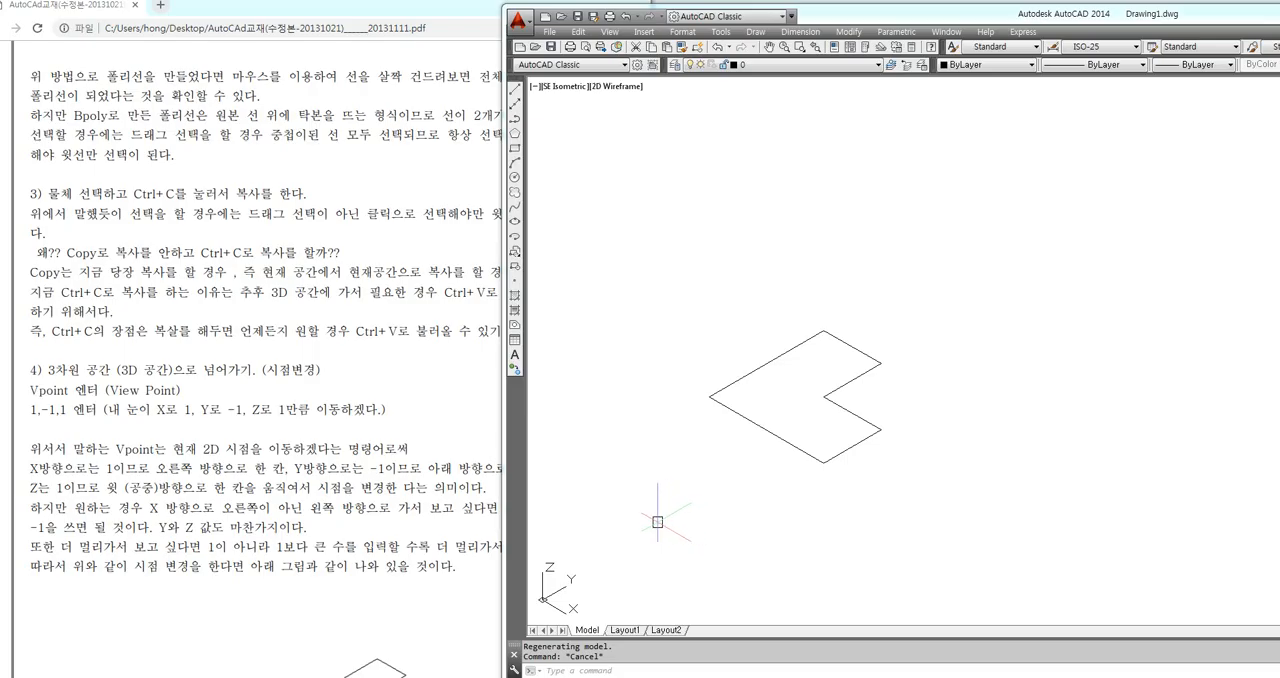
{"action": "key", "text": "ctrl+2"}
{"action": "mouse_move", "coordinate": [1035, 253]}
{"action": "left_mouse_down"}
{"action": "mouse_move", "coordinate": [983, 291]}
{"action": "mouse_move", "coordinate": [1078, 337]}
{"action": "mouse_move", "coordinate": [1053, 249]}
{"action": "mouse_move", "coordinate": [1130, 296]}
{"action": "mouse_move", "coordinate": [1081, 338]}
{"action": "mouse_move", "coordinate": [1079, 404]}
{"action": "left_mouse_up"}
{"action": "mouse_move", "coordinate": [1130, 296]}
{"action": "left_mouse_down"}
{"action": "mouse_move", "coordinate": [1127, 372]}
{"action": "mouse_move", "coordinate": [1079, 406]}
{"action": "left_mouse_up"}
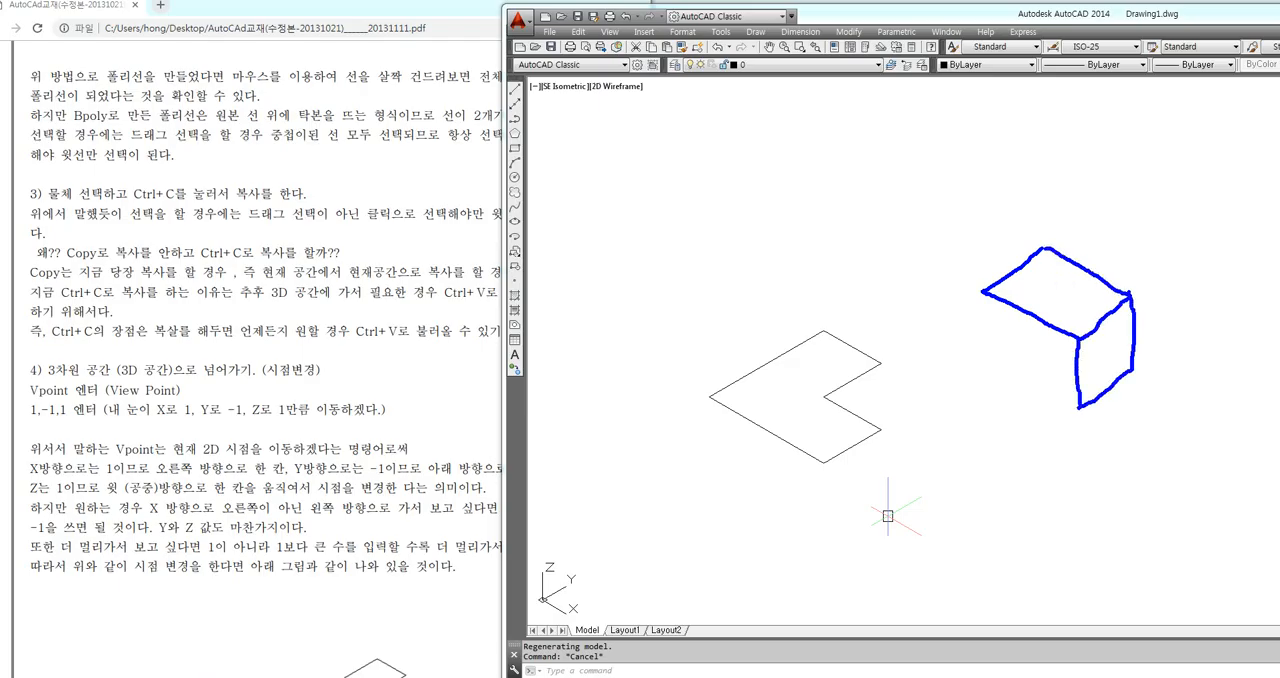
{"action": "mouse_move", "coordinate": [984, 292]}
{"action": "left_mouse_down"}
{"action": "mouse_move", "coordinate": [985, 362]}
{"action": "mouse_move", "coordinate": [1055, 412]}
{"action": "mouse_move", "coordinate": [1072, 418]}
{"action": "mouse_move", "coordinate": [1079, 404]}
{"action": "left_mouse_up"}
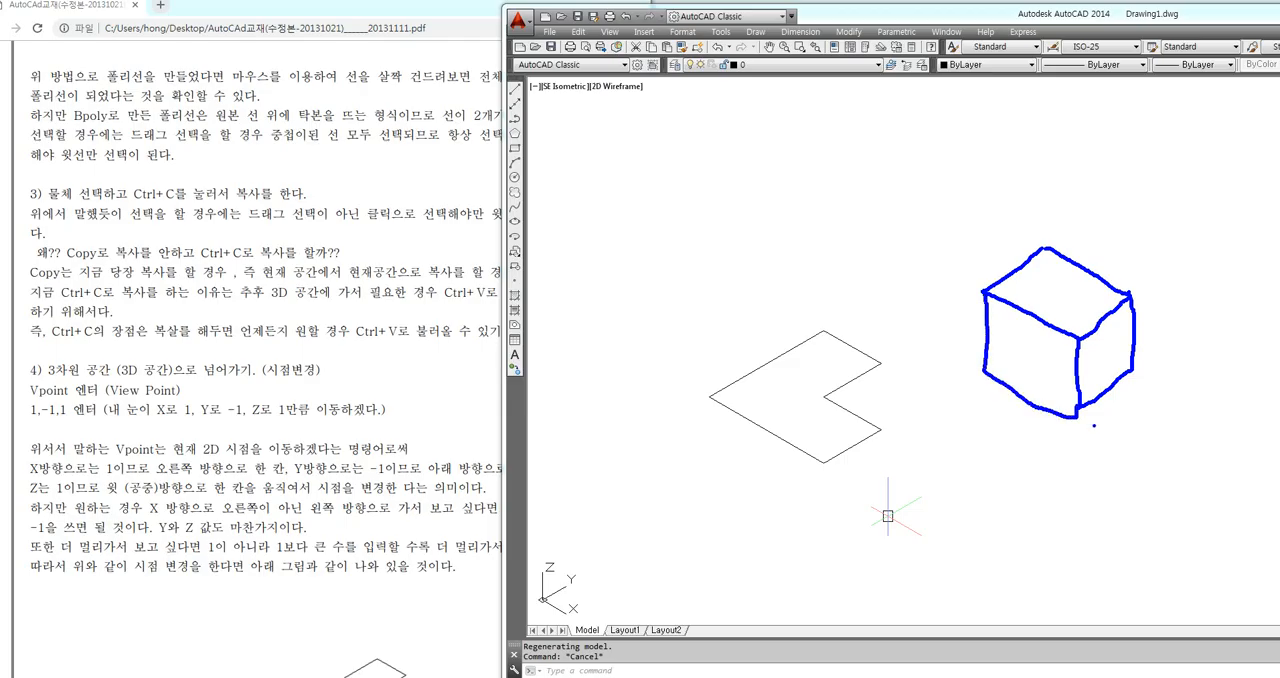
{"action": "key", "text": "ctrl+z"}
{"action": "mouse_move", "coordinate": [982, 292]}
{"action": "left_mouse_down"}
{"action": "mouse_move", "coordinate": [987, 376]}
{"action": "mouse_move", "coordinate": [1077, 410]}
{"action": "left_mouse_up"}
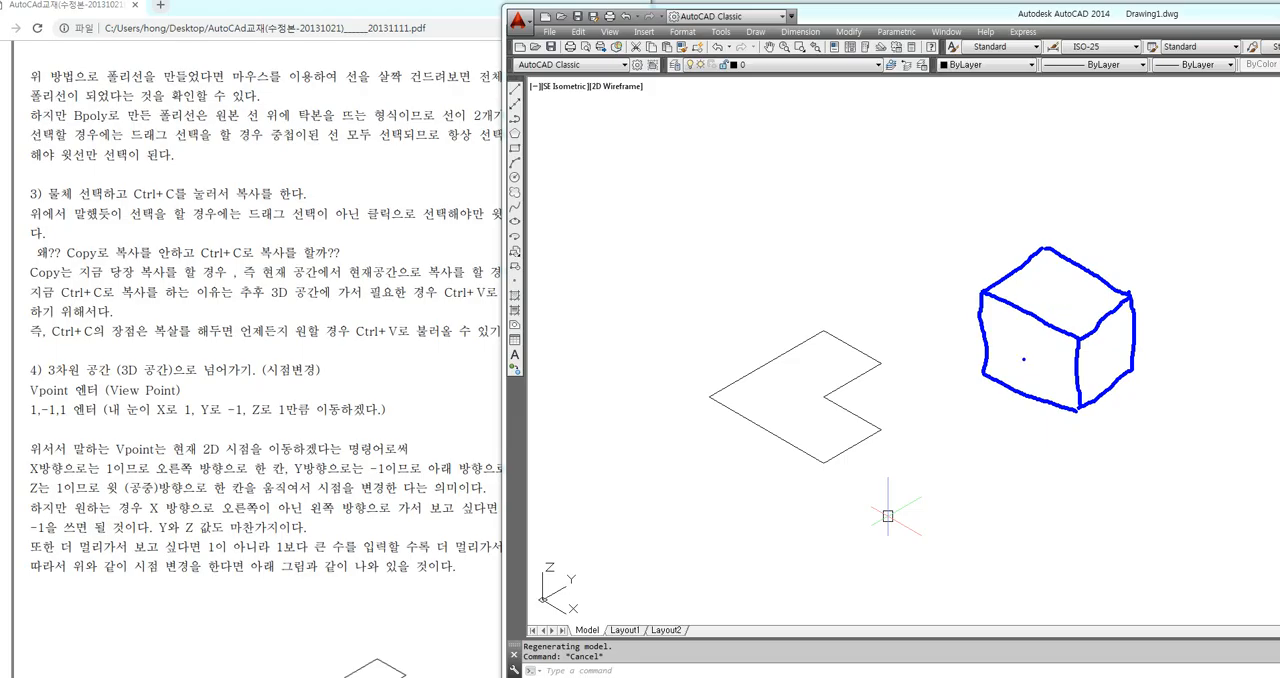
{"action": "mouse_move", "coordinate": [1100, 350]}
{"action": "left_mouse_down"}
{"action": "mouse_move", "coordinate": [1101, 366]}
{"action": "mouse_move", "coordinate": [1103, 350]}
{"action": "left_mouse_up"}
{"action": "mouse_move", "coordinate": [940, 440]}
{"action": "left_mouse_down"}
{"action": "mouse_move", "coordinate": [941, 488]}
{"action": "mouse_move", "coordinate": [957, 483]}
{"action": "mouse_move", "coordinate": [933, 465]}
{"action": "mouse_move", "coordinate": [1024, 369]}
{"action": "mouse_move", "coordinate": [1021, 389]}
{"action": "left_mouse_up"}
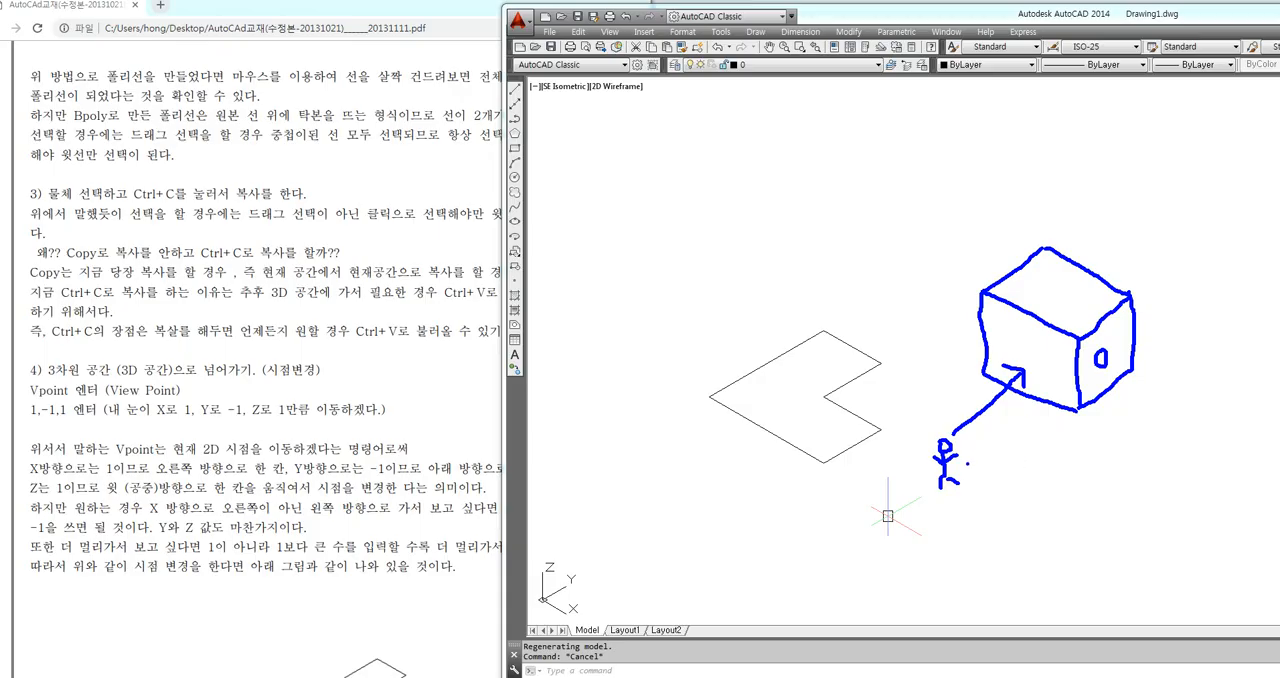
{"action": "mouse_move", "coordinate": [984, 291]}
{"action": "left_mouse_down"}
{"action": "mouse_move", "coordinate": [1073, 336]}
{"action": "mouse_move", "coordinate": [1068, 410]}
{"action": "mouse_move", "coordinate": [983, 360]}
{"action": "mouse_move", "coordinate": [984, 306]}
{"action": "left_mouse_up"}
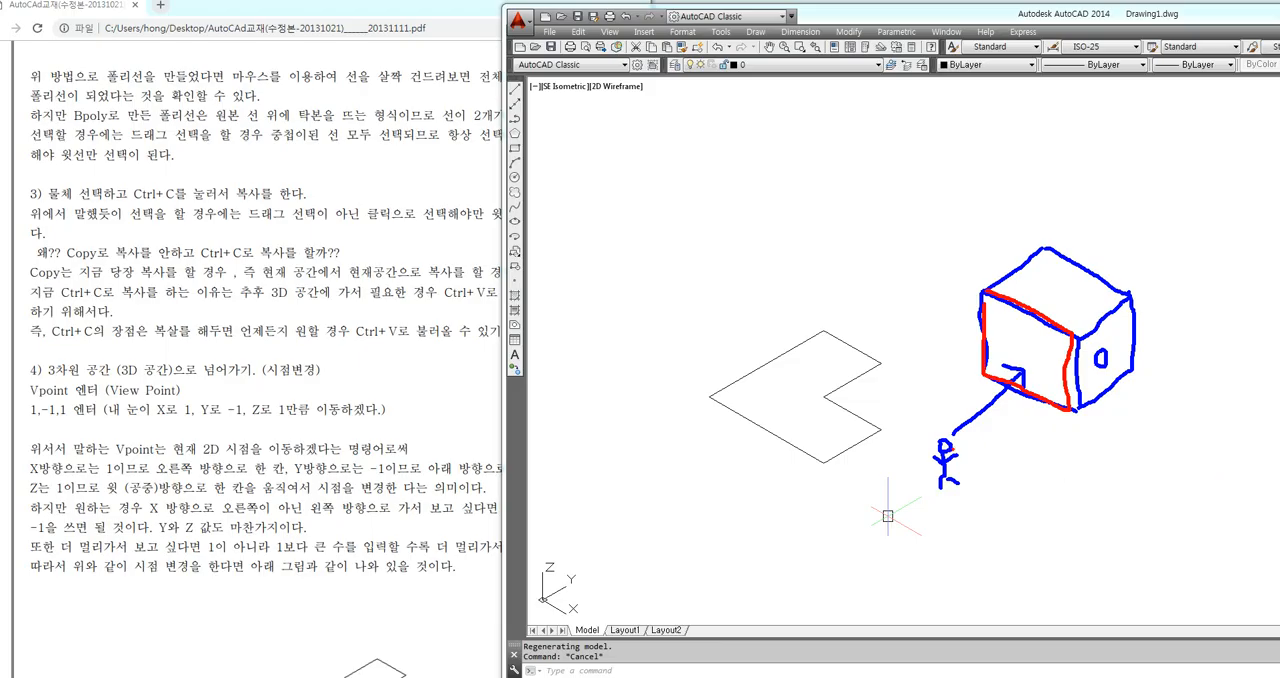
{"action": "mouse_move", "coordinate": [948, 450]}
{"action": "left_mouse_down"}
{"action": "mouse_move", "coordinate": [1046, 506]}
{"action": "mouse_move", "coordinate": [982, 560]}
{"action": "mouse_move", "coordinate": [989, 490]}
{"action": "mouse_move", "coordinate": [1000, 510]}
{"action": "mouse_move", "coordinate": [1008, 380]}
{"action": "left_mouse_up"}
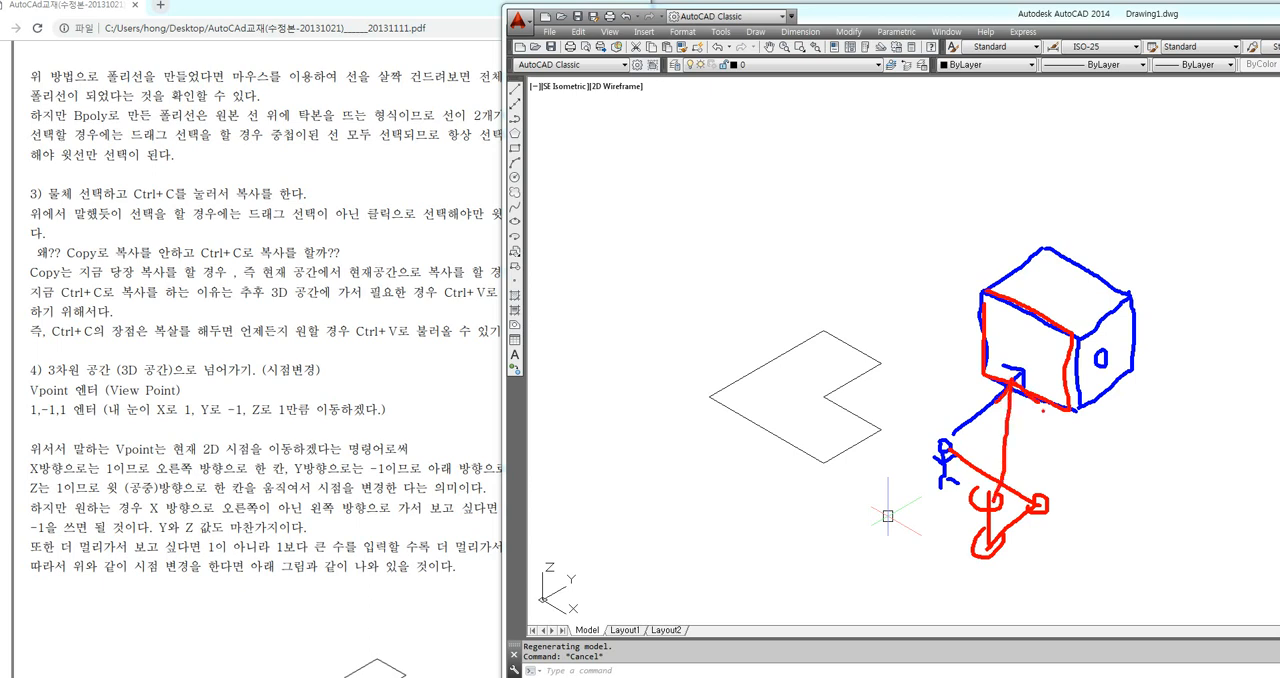
{"action": "key", "text": "ctrl+z"}
{"action": "key", "text": "ctrl+z"}
{"action": "key", "text": "ctrl+z"}
{"action": "key", "text": "ctrl+z"}
{"action": "key", "text": "ctrl+z"}
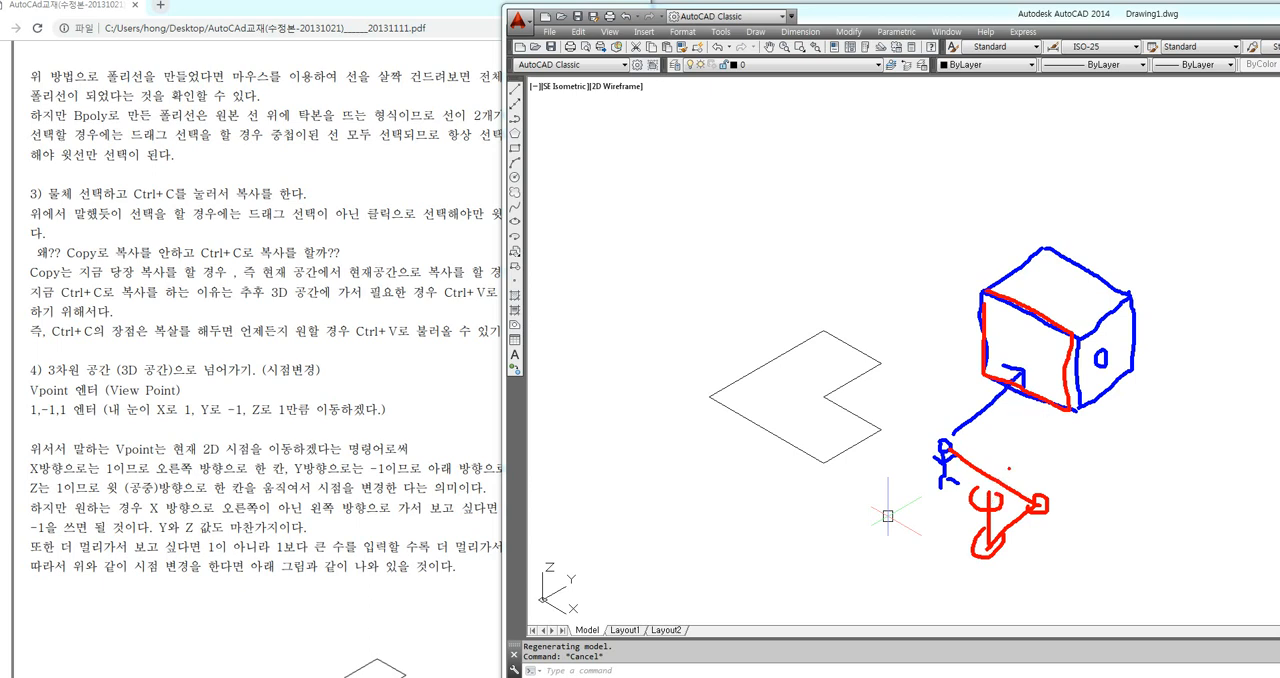
{"action": "key", "text": "ctrl+z"}
{"action": "key", "text": "ctrl+z"}
{"action": "key", "text": "ctrl+z"}
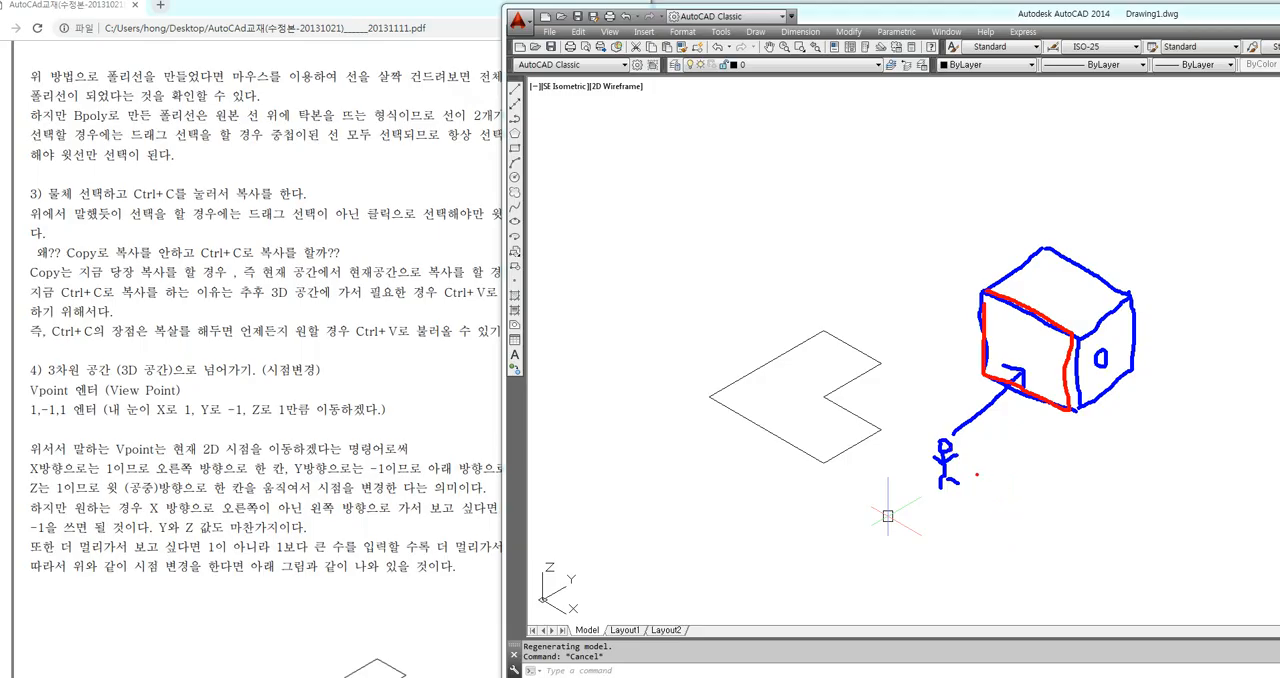
{"action": "mouse_move", "coordinate": [955, 452]}
{"action": "left_mouse_down"}
{"action": "mouse_move", "coordinate": [1104, 536]}
{"action": "mouse_move", "coordinate": [1095, 553]}
{"action": "mouse_move", "coordinate": [1110, 540]}
{"action": "left_mouse_up"}
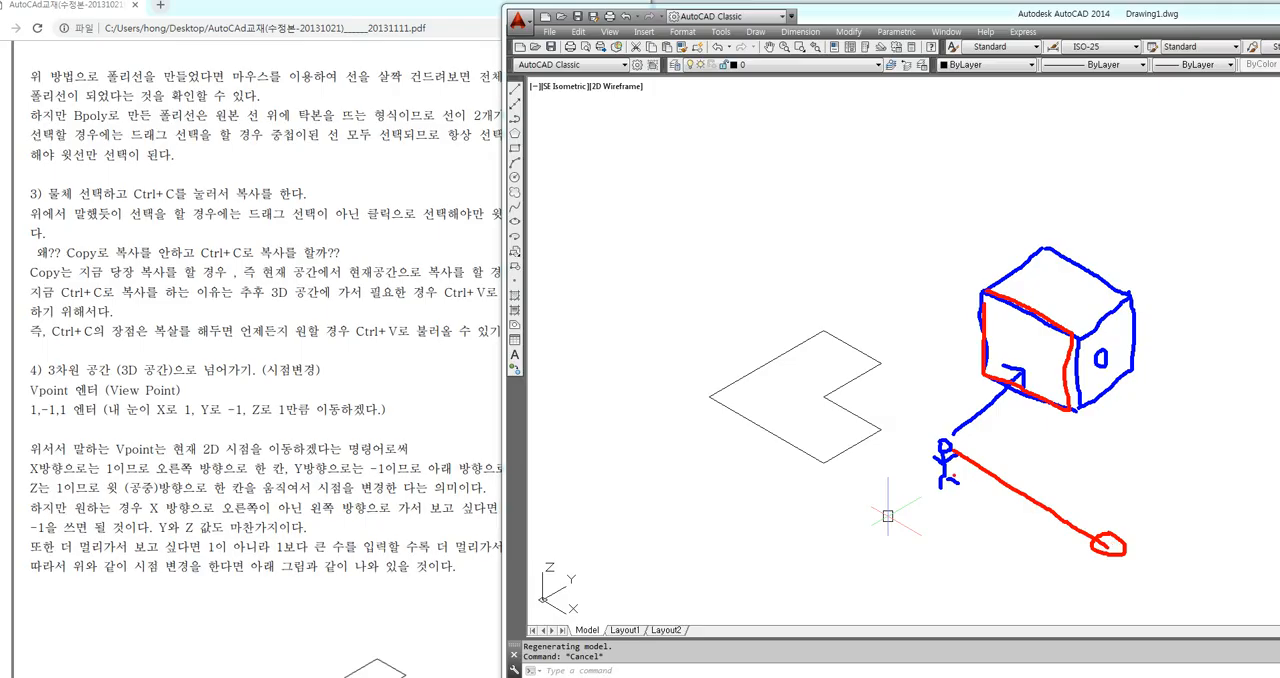
{"action": "left_click_drag", "start_coordinate": [1012, 382], "coordinate": [1021, 376]}
{"action": "mouse_move", "coordinate": [1108, 545]}
{"action": "left_mouse_down"}
{"action": "mouse_move", "coordinate": [1000, 608]}
{"action": "mouse_move", "coordinate": [990, 596]}
{"action": "mouse_move", "coordinate": [1012, 612]}
{"action": "mouse_move", "coordinate": [980, 506]}
{"action": "mouse_move", "coordinate": [1020, 512]}
{"action": "mouse_move", "coordinate": [1003, 530]}
{"action": "mouse_move", "coordinate": [1006, 393]}
{"action": "mouse_move", "coordinate": [992, 412]}
{"action": "mouse_move", "coordinate": [1035, 416]}
{"action": "left_mouse_up"}
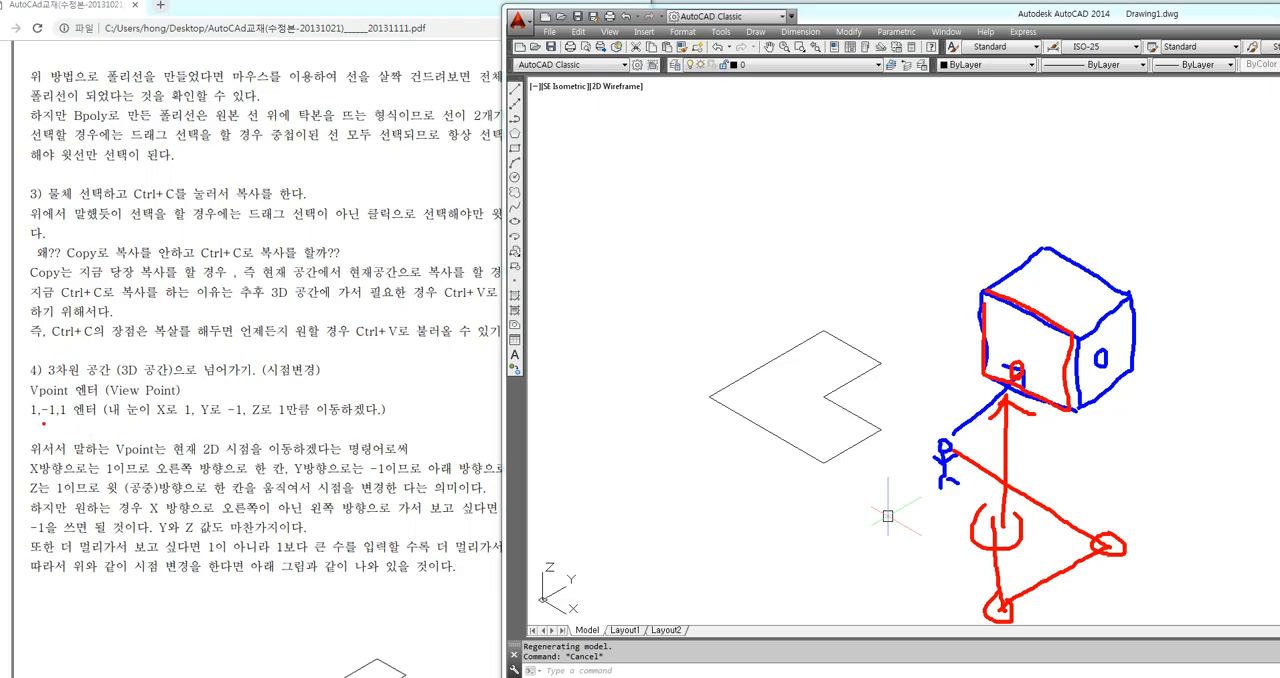
{"action": "left_click_drag", "start_coordinate": [23, 420], "coordinate": [72, 423]}
{"action": "key", "text": "ctrl+z"}
{"action": "key", "text": "ctrl+z"}
{"action": "key", "text": "ctrl+z"}
{"action": "key", "text": "ctrl+z"}
{"action": "key", "text": "ctrl+z"}
{"action": "key", "text": "ctrl+z"}
{"action": "key", "text": "ctrl+z"}
{"action": "key", "text": "ctrl+z"}
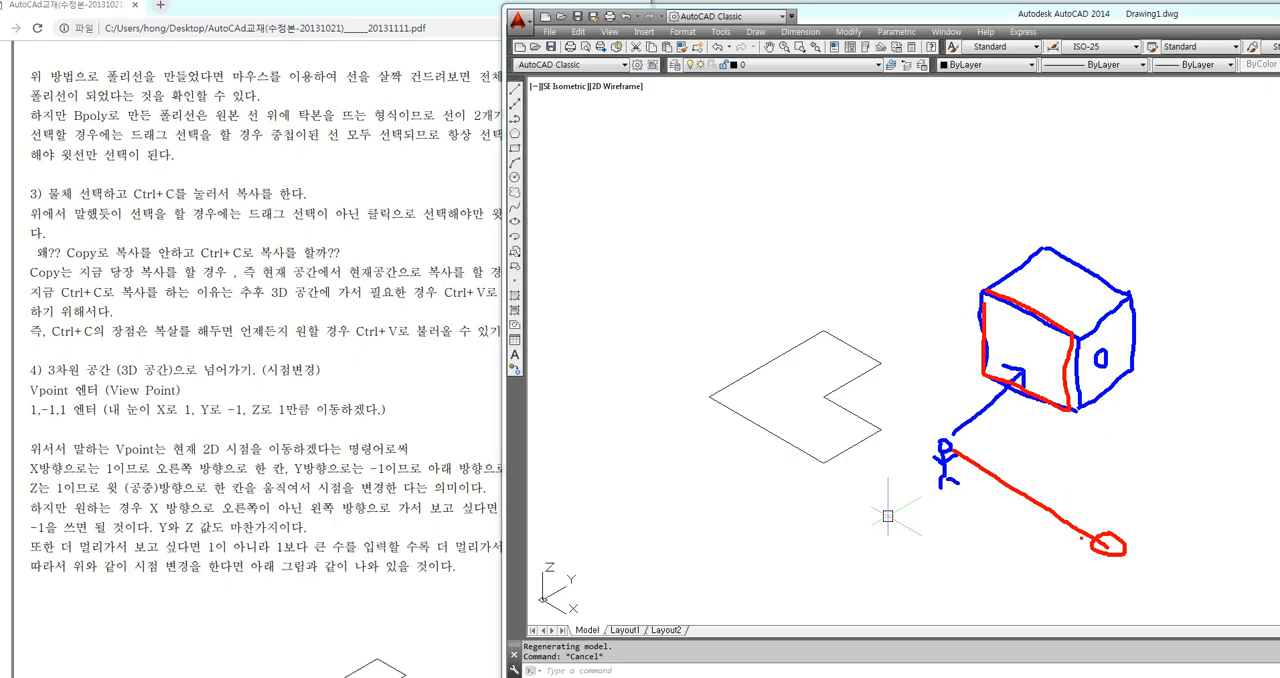
{"action": "mouse_move", "coordinate": [1084, 568]}
{"action": "left_mouse_down"}
{"action": "mouse_move", "coordinate": [1065, 446]}
{"action": "mouse_move", "coordinate": [1047, 465]}
{"action": "mouse_move", "coordinate": [1131, 437]}
{"action": "left_mouse_up"}
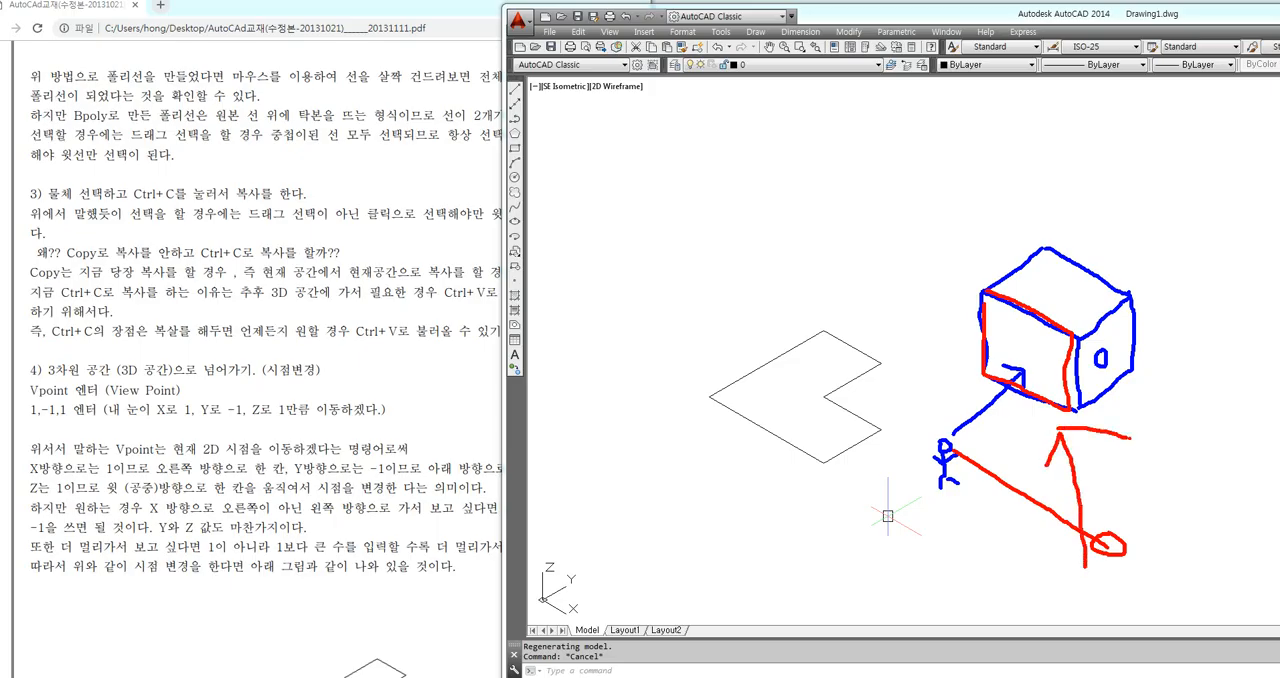
{"action": "left_click_drag", "start_coordinate": [768, 276], "coordinate": [890, 328]}
{"action": "mouse_move", "coordinate": [858, 286]}
{"action": "left_mouse_down"}
{"action": "mouse_move", "coordinate": [882, 298]}
{"action": "mouse_move", "coordinate": [858, 330]}
{"action": "left_mouse_up"}
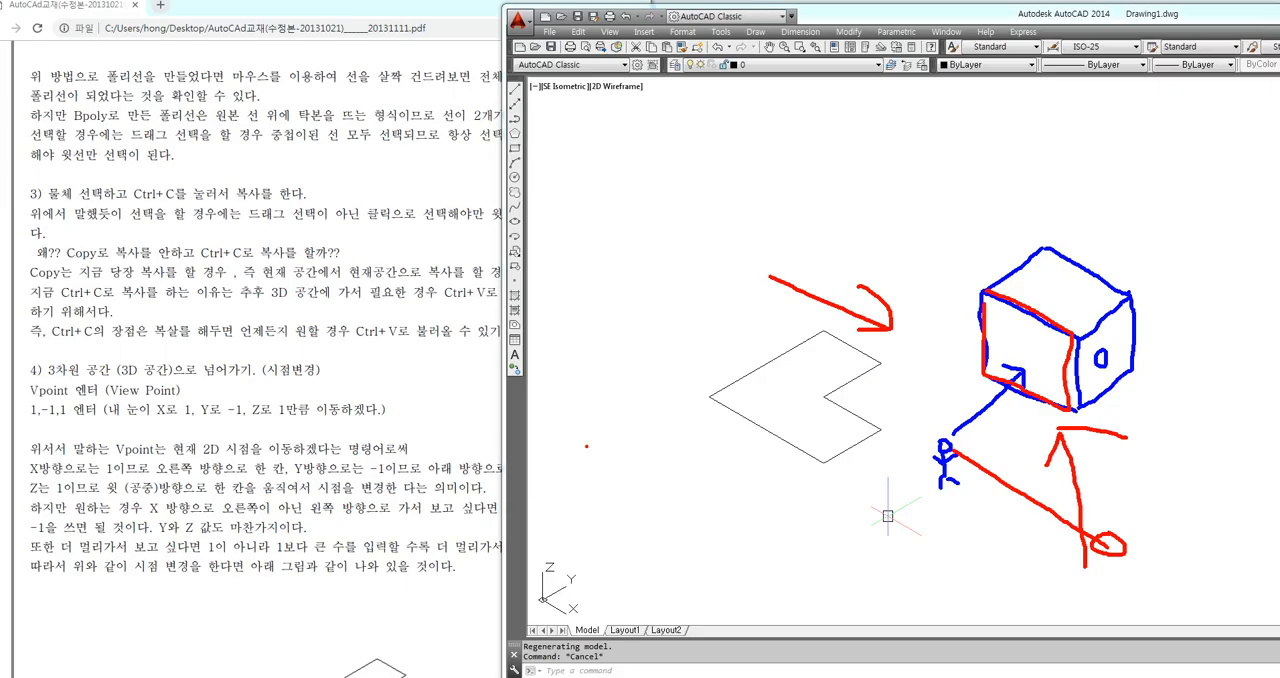
{"action": "left_click_drag", "start_coordinate": [19, 421], "coordinate": [46, 418]}
{"action": "mouse_move", "coordinate": [945, 448]}
{"action": "left_mouse_down"}
{"action": "mouse_move", "coordinate": [828, 374]}
{"action": "mouse_move", "coordinate": [822, 346]}
{"action": "mouse_move", "coordinate": [710, 406]}
{"action": "mouse_move", "coordinate": [728, 430]}
{"action": "mouse_move", "coordinate": [692, 288]}
{"action": "mouse_move", "coordinate": [712, 266]}
{"action": "mouse_move", "coordinate": [1020, 362]}
{"action": "mouse_move", "coordinate": [1003, 342]}
{"action": "mouse_move", "coordinate": [1019, 361]}
{"action": "left_mouse_up"}
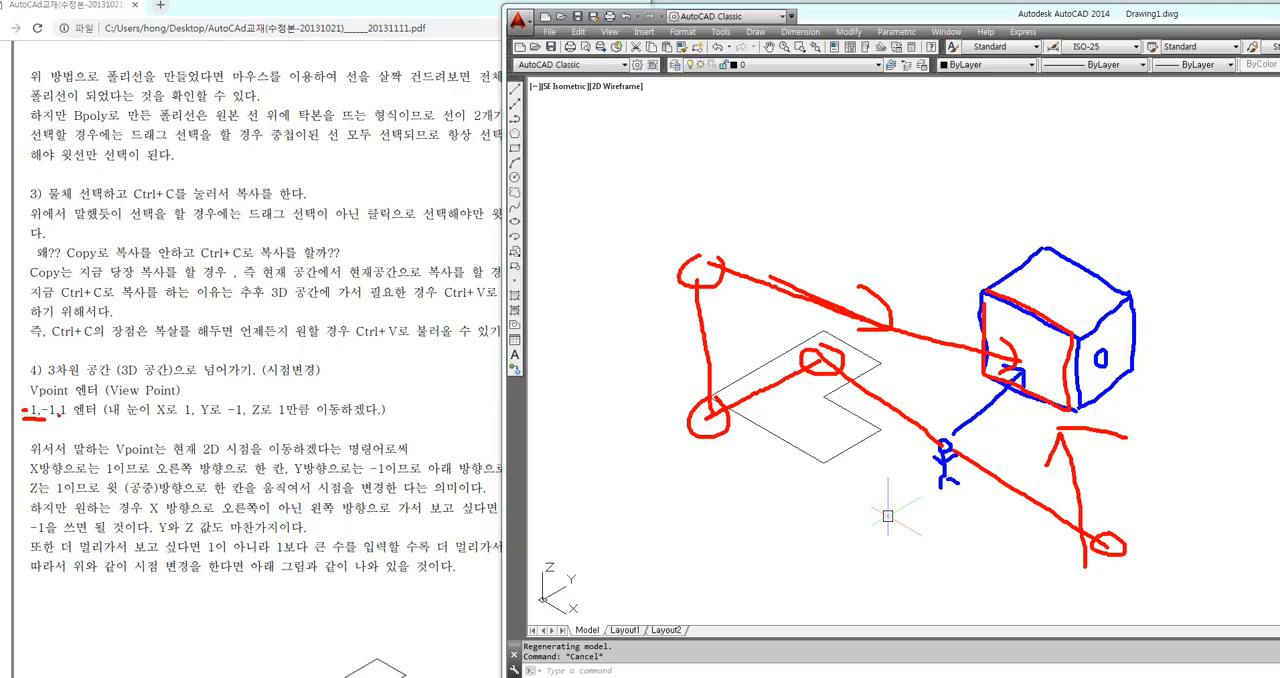
{"action": "key", "text": "Escape"}
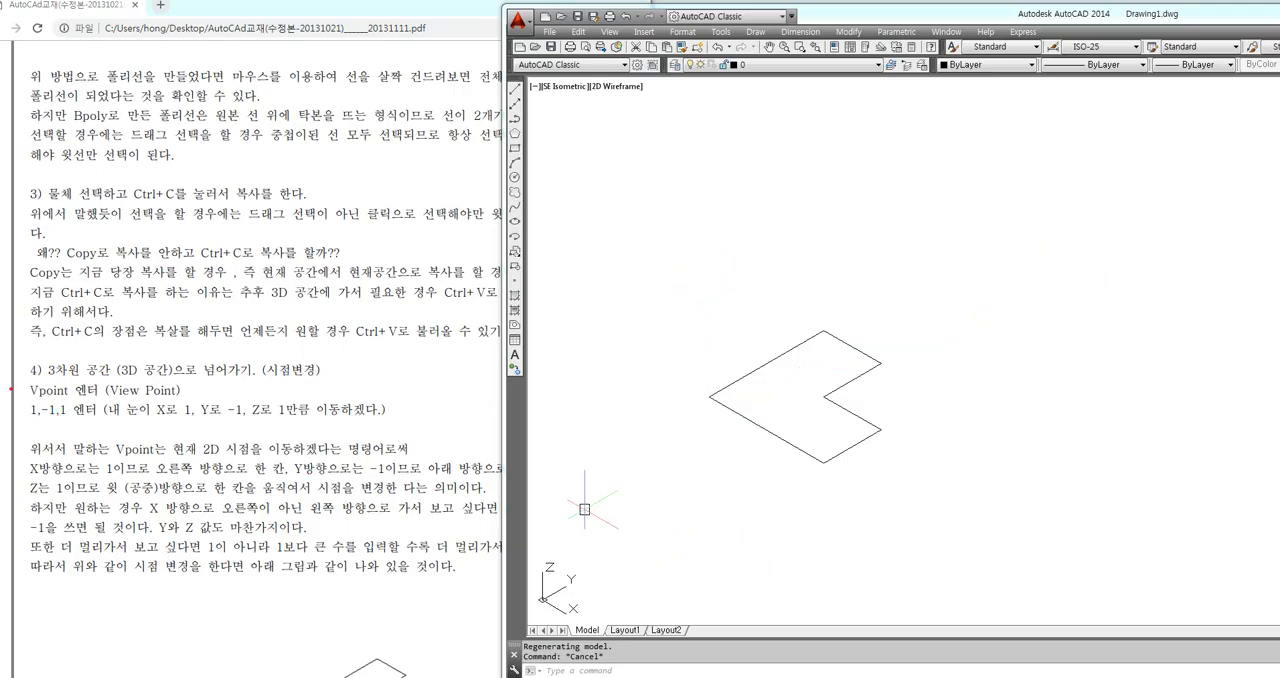
{"action": "mouse_move", "coordinate": [14, 400]}
{"action": "left_mouse_down"}
{"action": "mouse_move", "coordinate": [218, 430]}
{"action": "mouse_move", "coordinate": [410, 428]}
{"action": "left_mouse_up"}
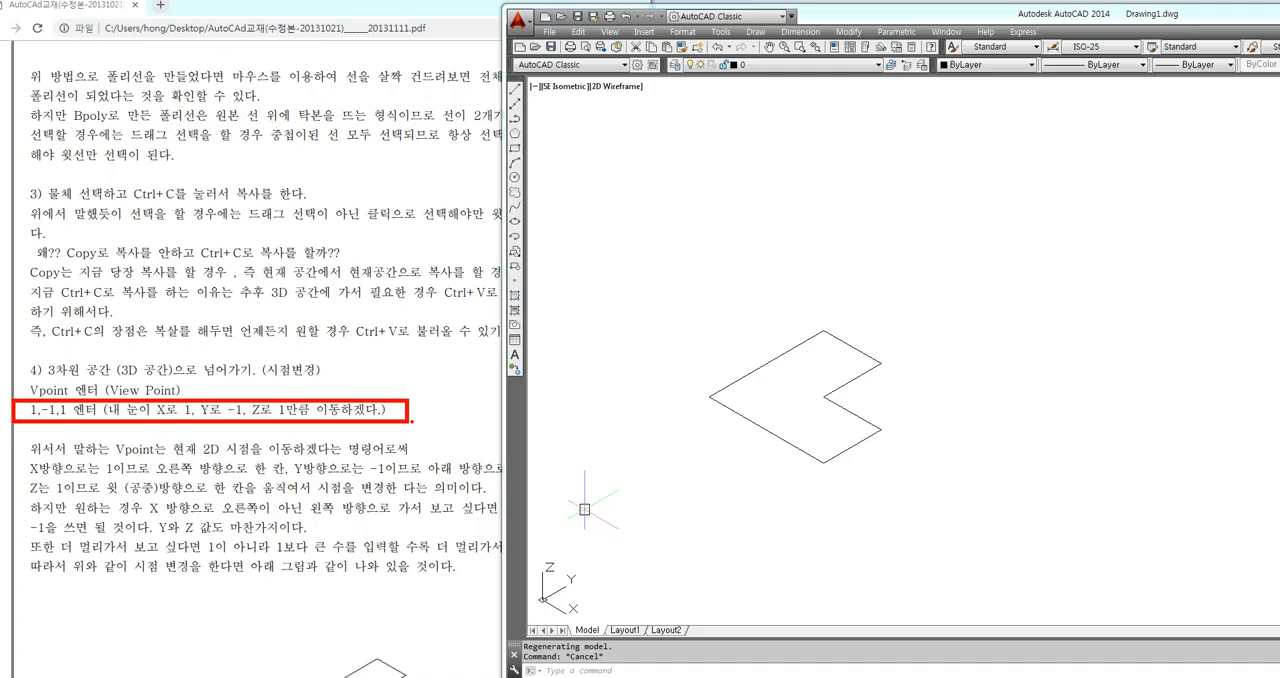
{"action": "key", "text": "Escape"}
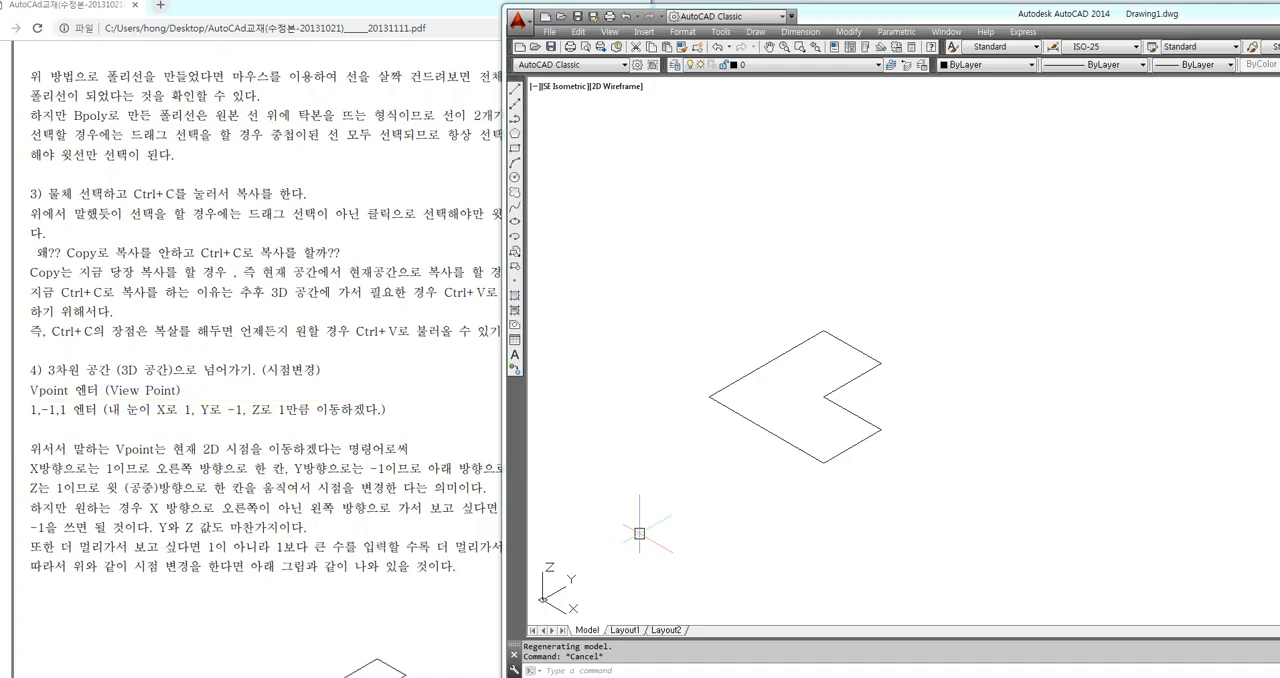
{"action": "left_click", "coordinate": [941, 299]}
{"action": "left_click", "coordinate": [936, 339]}
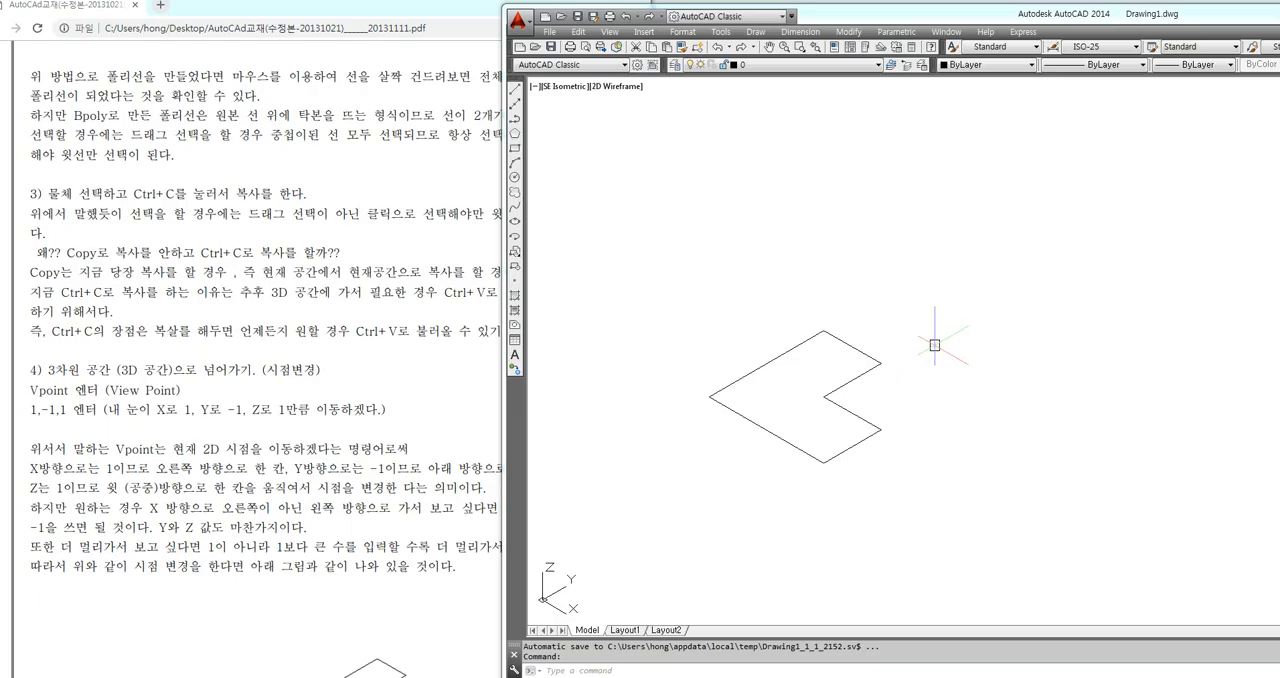
{"action": "mouse_move", "coordinate": [909, 350]}
{"action": "middle_mouse_down"}
{"action": "mouse_move", "coordinate": [923, 416]}
{"action": "mouse_move", "coordinate": [923, 342]}
{"action": "middle_mouse_up"}
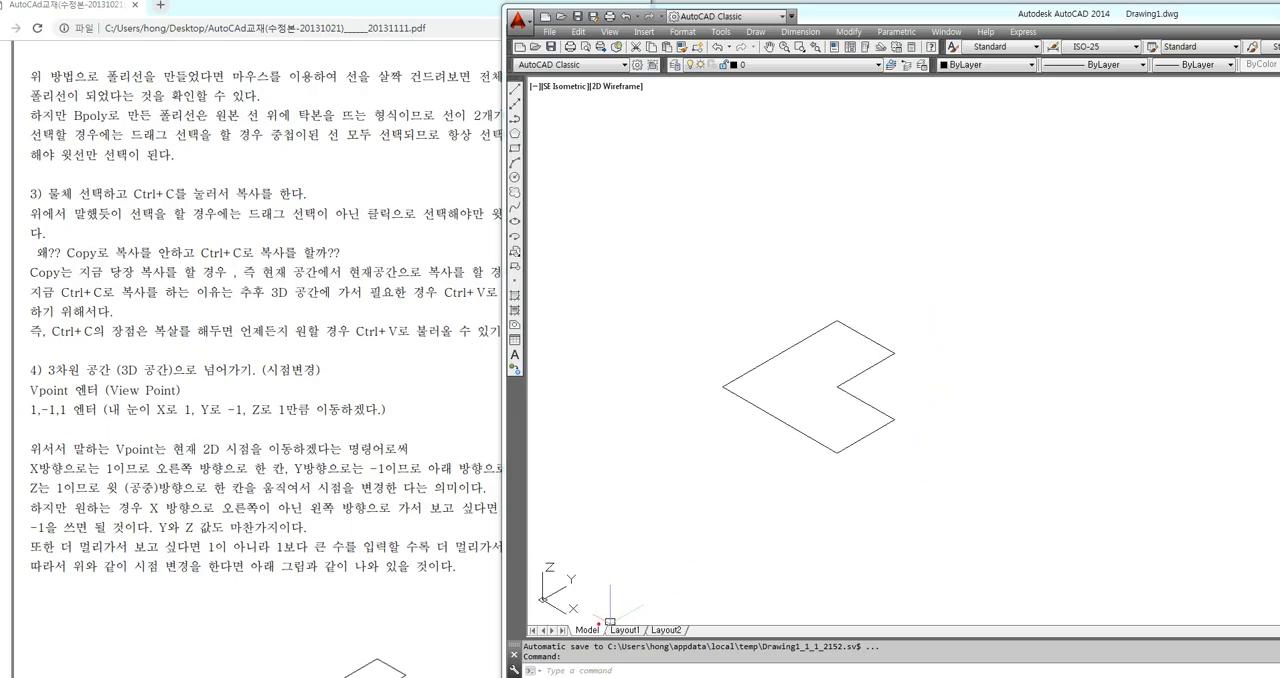
{"action": "mouse_move", "coordinate": [582, 624]}
{"action": "left_mouse_down"}
{"action": "mouse_move", "coordinate": [537, 606]}
{"action": "mouse_move", "coordinate": [576, 549]}
{"action": "mouse_move", "coordinate": [610, 621]}
{"action": "left_mouse_up"}
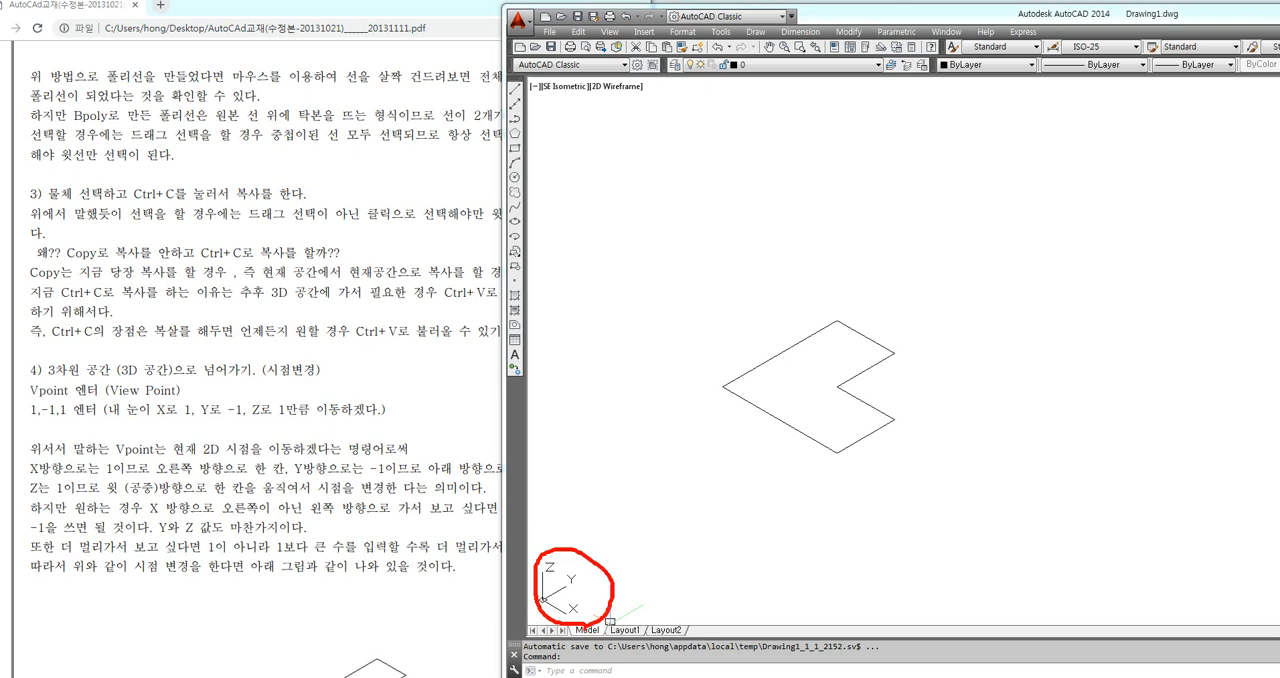
{"action": "mouse_move", "coordinate": [914, 461]}
{"action": "left_mouse_down"}
{"action": "mouse_move", "coordinate": [876, 467]}
{"action": "mouse_move", "coordinate": [832, 321]}
{"action": "mouse_move", "coordinate": [888, 428]}
{"action": "mouse_move", "coordinate": [875, 452]}
{"action": "left_mouse_up"}
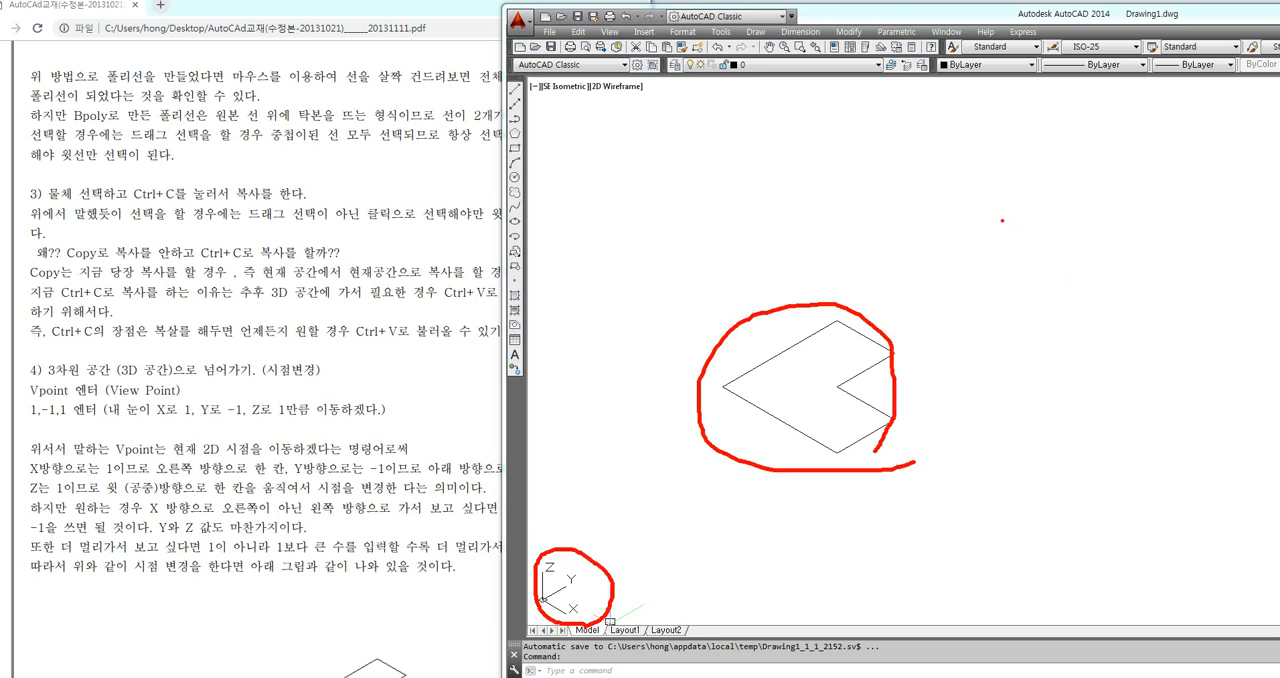
{"action": "mouse_move", "coordinate": [991, 194]}
{"action": "left_mouse_down"}
{"action": "mouse_move", "coordinate": [993, 293]}
{"action": "mouse_move", "coordinate": [1060, 285]}
{"action": "mouse_move", "coordinate": [1043, 310]}
{"action": "mouse_move", "coordinate": [997, 190]}
{"action": "mouse_move", "coordinate": [1022, 213]}
{"action": "left_mouse_up"}
{"action": "mouse_move", "coordinate": [1089, 318]}
{"action": "left_mouse_down"}
{"action": "mouse_move", "coordinate": [1122, 297]}
{"action": "mouse_move", "coordinate": [1136, 316]}
{"action": "left_mouse_up"}
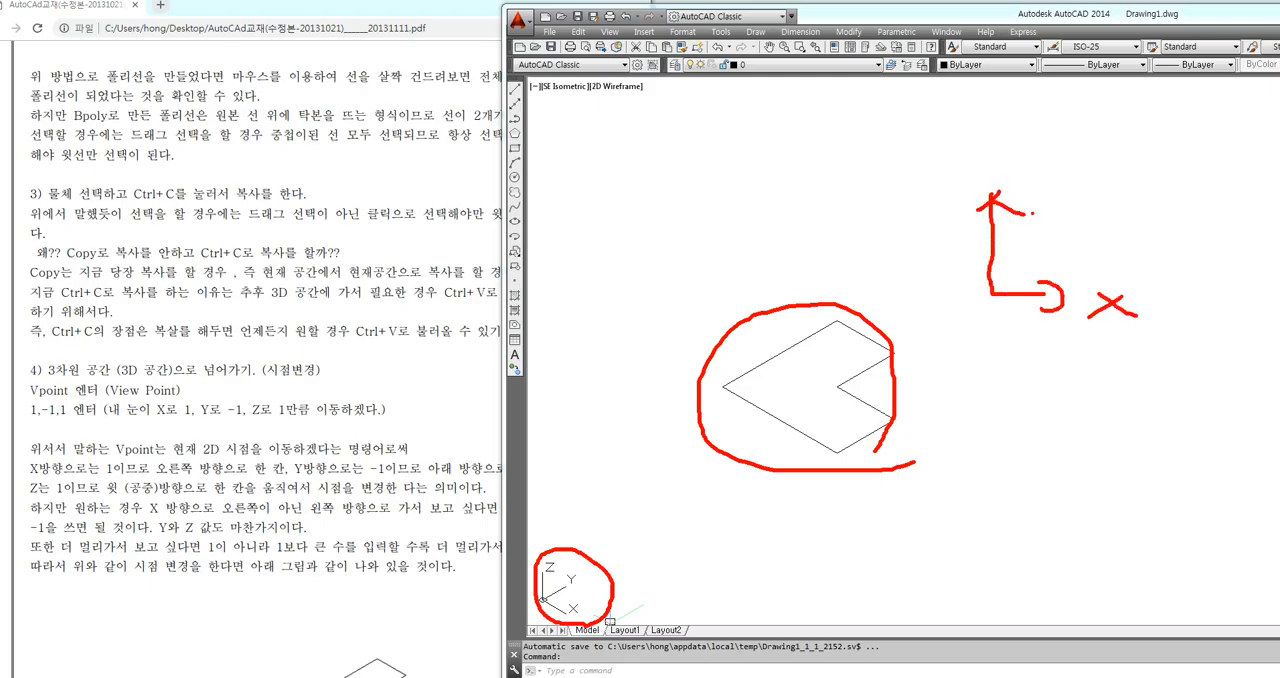
{"action": "left_click_drag", "start_coordinate": [977, 152], "coordinate": [991, 176]}
{"action": "mouse_move", "coordinate": [1014, 164]}
{"action": "left_mouse_down"}
{"action": "mouse_move", "coordinate": [991, 178]}
{"action": "mouse_move", "coordinate": [992, 194]}
{"action": "left_mouse_up"}
{"action": "mouse_move", "coordinate": [1047, 139]}
{"action": "left_mouse_down"}
{"action": "mouse_move", "coordinate": [1047, 251]}
{"action": "mouse_move", "coordinate": [1182, 256]}
{"action": "mouse_move", "coordinate": [1180, 204]}
{"action": "mouse_move", "coordinate": [1108, 204]}
{"action": "mouse_move", "coordinate": [1117, 137]}
{"action": "mouse_move", "coordinate": [1056, 138]}
{"action": "left_mouse_up"}
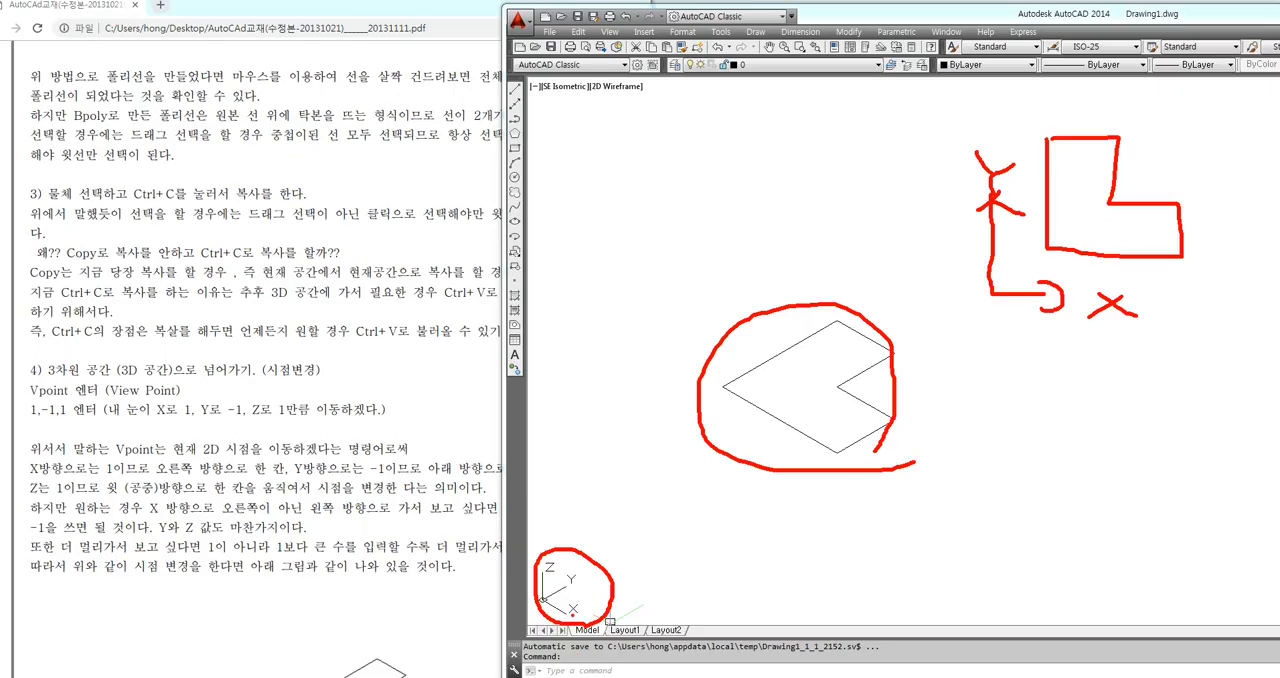
{"action": "mouse_move", "coordinate": [574, 618]}
{"action": "left_mouse_down"}
{"action": "mouse_move", "coordinate": [543, 601]}
{"action": "mouse_move", "coordinate": [575, 582]}
{"action": "mouse_move", "coordinate": [559, 577]}
{"action": "mouse_move", "coordinate": [572, 614]}
{"action": "left_mouse_up"}
{"action": "mouse_move", "coordinate": [837, 451]}
{"action": "left_mouse_down"}
{"action": "mouse_move", "coordinate": [725, 384]}
{"action": "mouse_move", "coordinate": [842, 326]}
{"action": "mouse_move", "coordinate": [888, 344]}
{"action": "mouse_move", "coordinate": [840, 392]}
{"action": "mouse_move", "coordinate": [884, 430]}
{"action": "mouse_move", "coordinate": [838, 451]}
{"action": "left_mouse_up"}
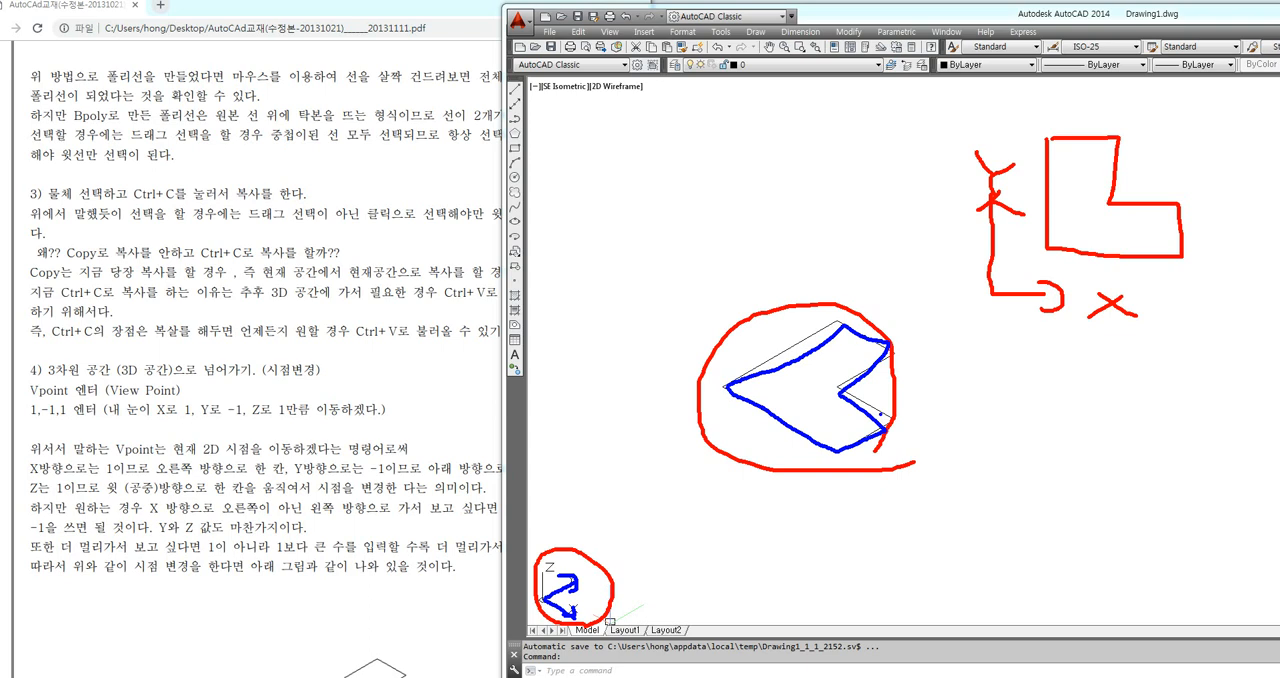
{"action": "key", "text": "Escape"}
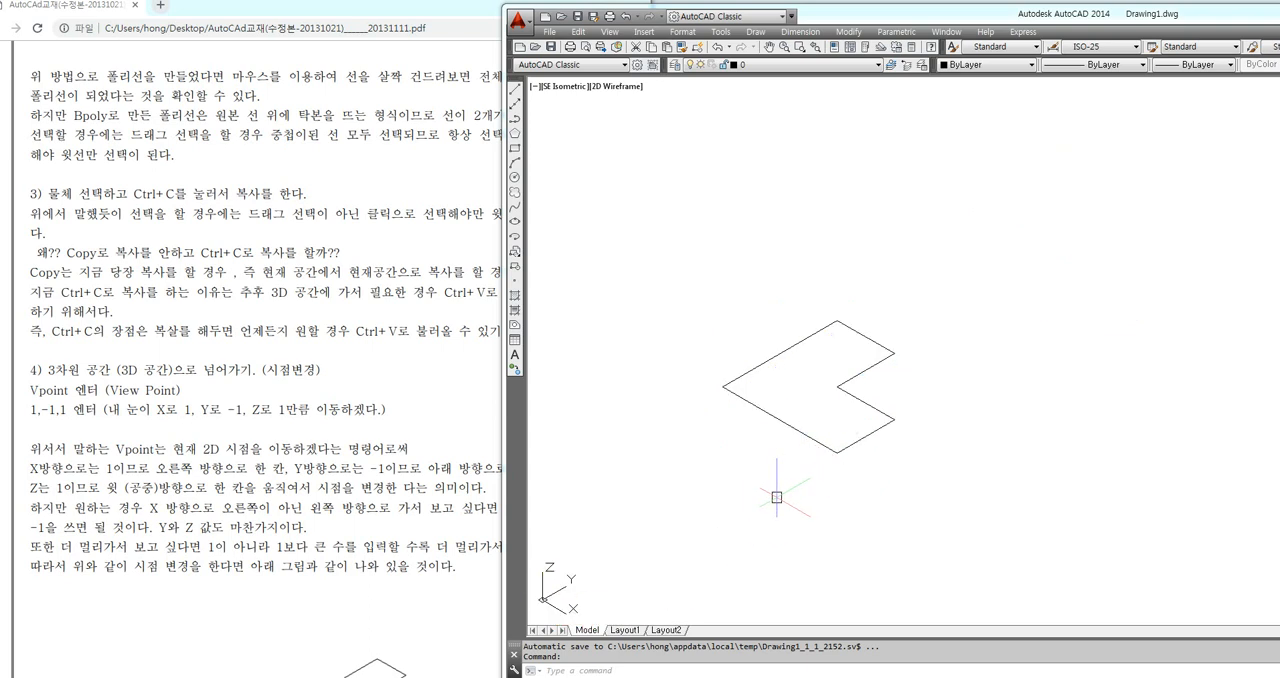
Paste the copied L-shaped polyline into the 3D view, below and slightly left of the original profile
{"action": "key", "text": "ctrl+v"}
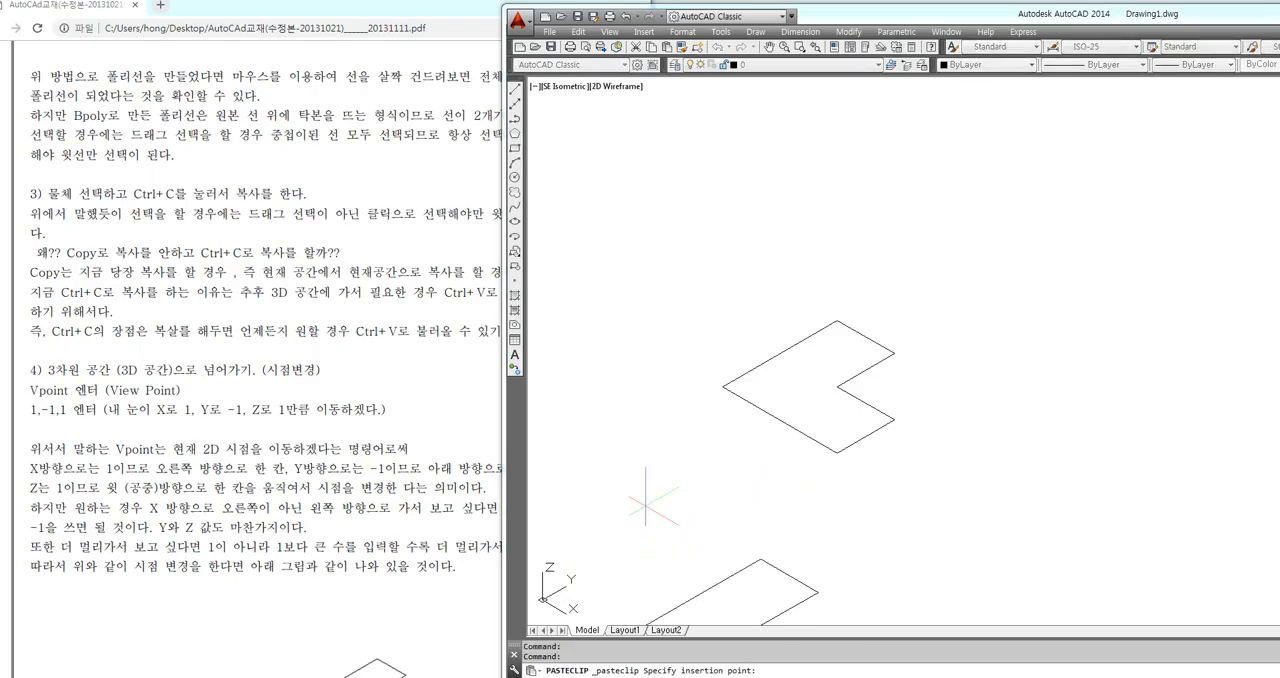
{"action": "left_click", "coordinate": [643, 404]}
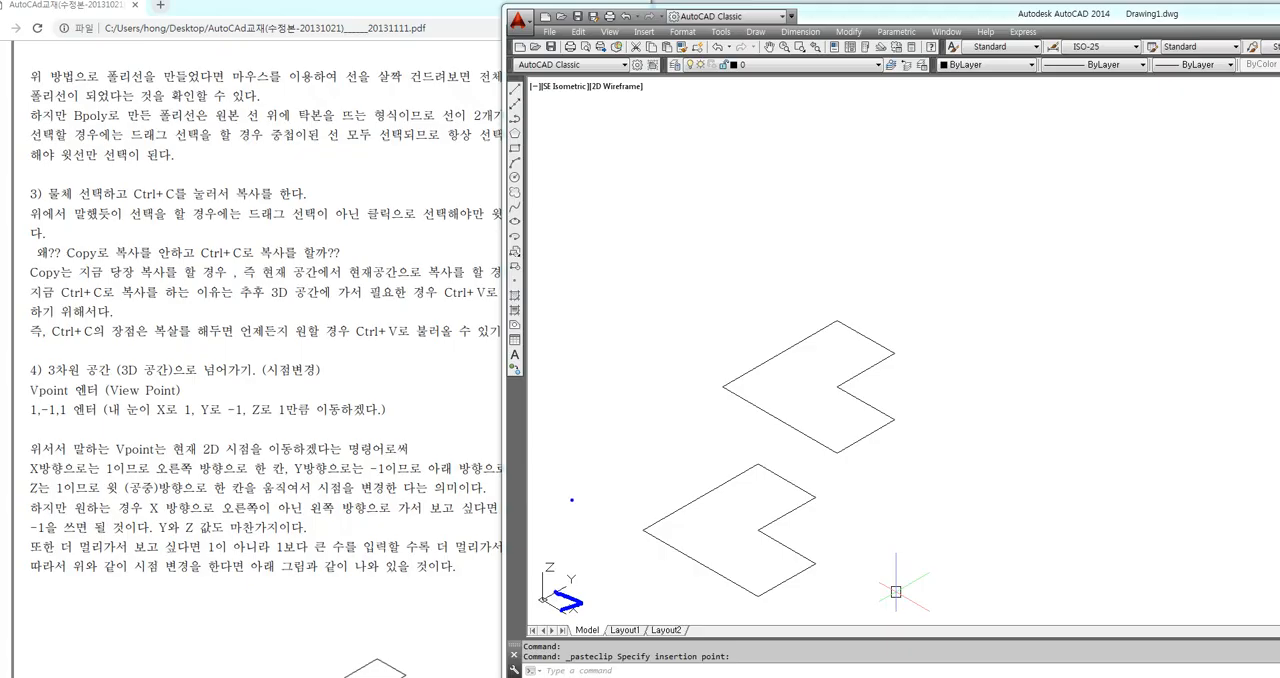
{"action": "mouse_move", "coordinate": [559, 438]}
{"action": "left_mouse_down"}
{"action": "mouse_move", "coordinate": [560, 558]}
{"action": "mouse_move", "coordinate": [589, 543]}
{"action": "left_mouse_up"}
{"action": "left_click_drag", "start_coordinate": [637, 467], "coordinate": [682, 449]}
{"action": "mouse_move", "coordinate": [660, 470]}
{"action": "left_mouse_down"}
{"action": "mouse_move", "coordinate": [674, 497]}
{"action": "mouse_move", "coordinate": [696, 453]}
{"action": "left_mouse_up"}
{"action": "mouse_move", "coordinate": [687, 477]}
{"action": "left_mouse_down"}
{"action": "mouse_move", "coordinate": [714, 440]}
{"action": "mouse_move", "coordinate": [728, 472]}
{"action": "mouse_move", "coordinate": [750, 460]}
{"action": "left_mouse_up"}
{"action": "left_click_drag", "start_coordinate": [759, 430], "coordinate": [771, 433]}
{"action": "mouse_move", "coordinate": [766, 442]}
{"action": "left_mouse_down"}
{"action": "mouse_move", "coordinate": [781, 428]}
{"action": "mouse_move", "coordinate": [788, 440]}
{"action": "left_mouse_up"}
{"action": "left_click_drag", "start_coordinate": [790, 437], "coordinate": [797, 450]}
{"action": "mouse_move", "coordinate": [784, 457]}
{"action": "left_mouse_down"}
{"action": "mouse_move", "coordinate": [787, 471]}
{"action": "mouse_move", "coordinate": [818, 460]}
{"action": "left_mouse_up"}
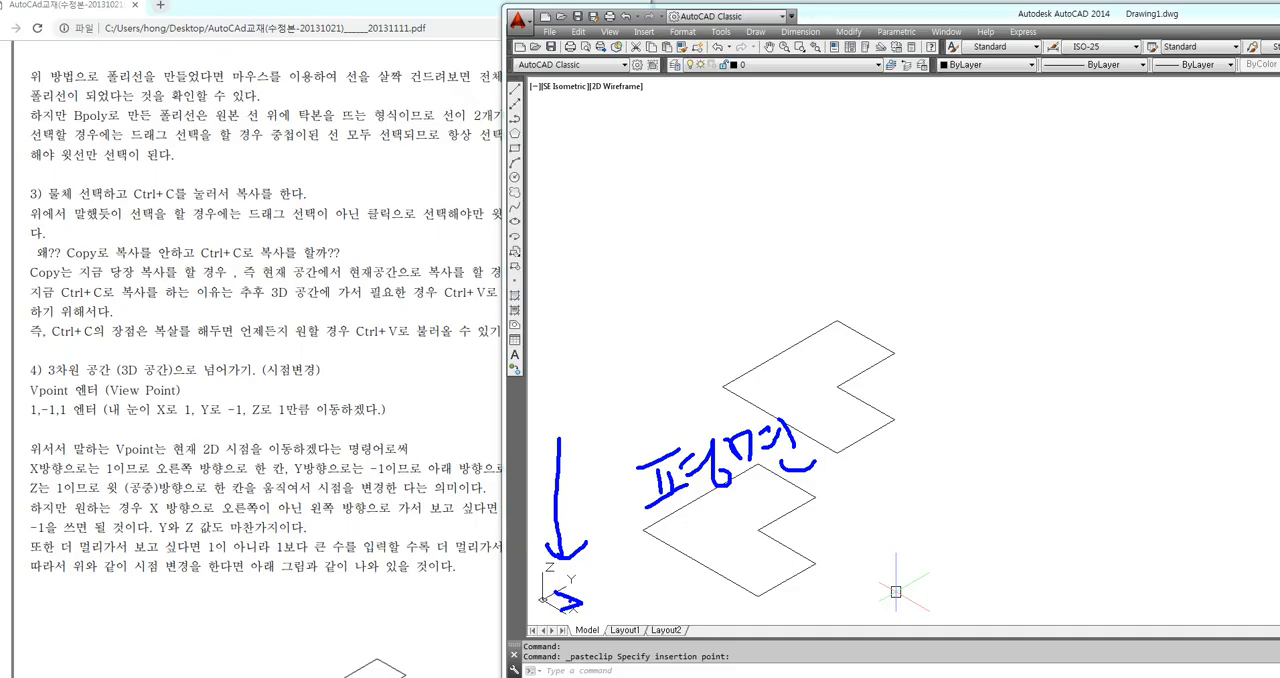
{"action": "key", "text": "Escape"}
{"action": "key", "text": "ctrl+2"}
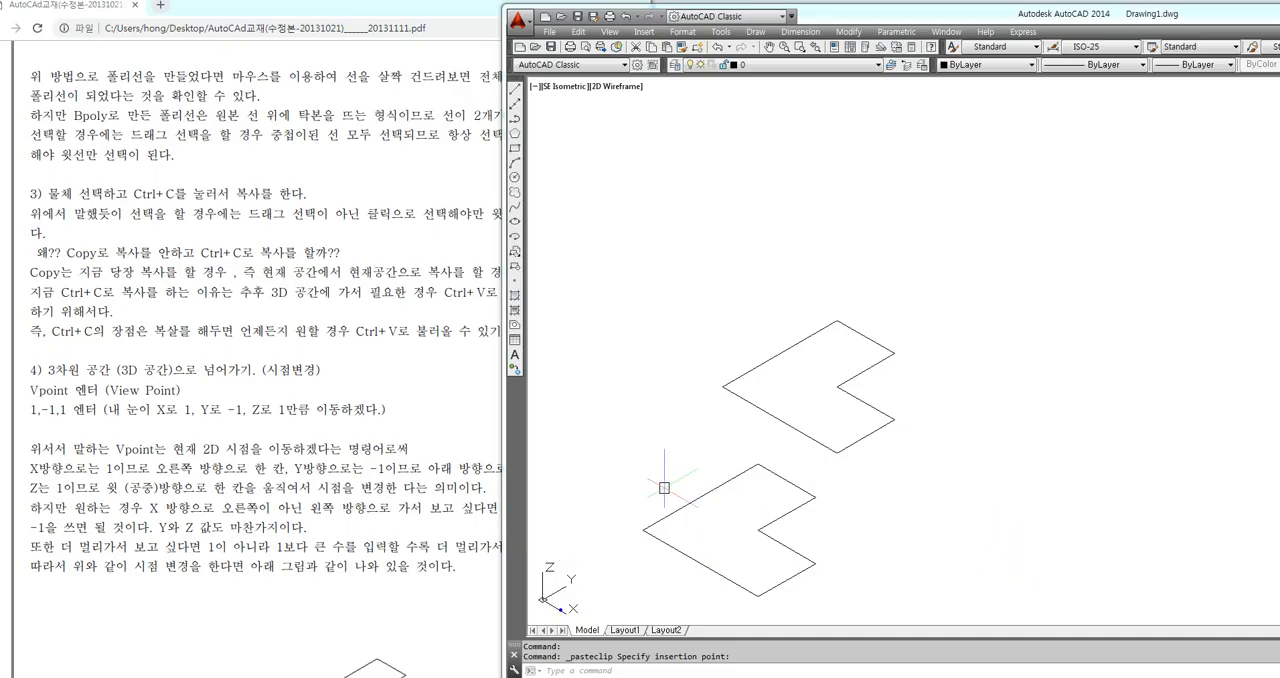
{"action": "mouse_move", "coordinate": [558, 600]}
{"action": "left_mouse_down"}
{"action": "mouse_move", "coordinate": [574, 609]}
{"action": "mouse_move", "coordinate": [567, 590]}
{"action": "left_mouse_up"}
{"action": "mouse_move", "coordinate": [556, 452]}
{"action": "left_mouse_down"}
{"action": "mouse_move", "coordinate": [558, 564]}
{"action": "mouse_move", "coordinate": [575, 546]}
{"action": "left_mouse_up"}
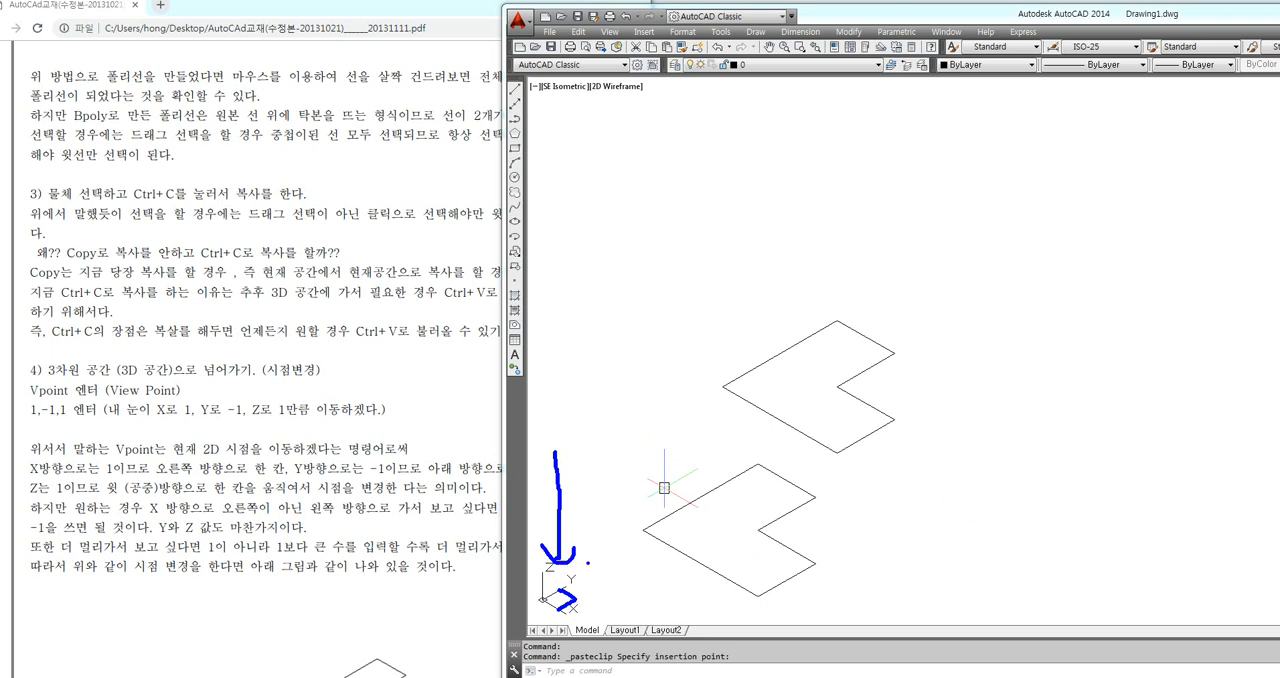
{"action": "mouse_move", "coordinate": [536, 397]}
{"action": "left_mouse_down"}
{"action": "mouse_move", "coordinate": [562, 395]}
{"action": "mouse_move", "coordinate": [542, 420]}
{"action": "left_mouse_up"}
{"action": "left_click_drag", "start_coordinate": [556, 399], "coordinate": [564, 423]}
{"action": "left_click_drag", "start_coordinate": [566, 398], "coordinate": [580, 415]}
{"action": "mouse_move", "coordinate": [590, 396]}
{"action": "left_mouse_down"}
{"action": "mouse_move", "coordinate": [600, 424]}
{"action": "mouse_move", "coordinate": [640, 374]}
{"action": "mouse_move", "coordinate": [686, 404]}
{"action": "left_mouse_up"}
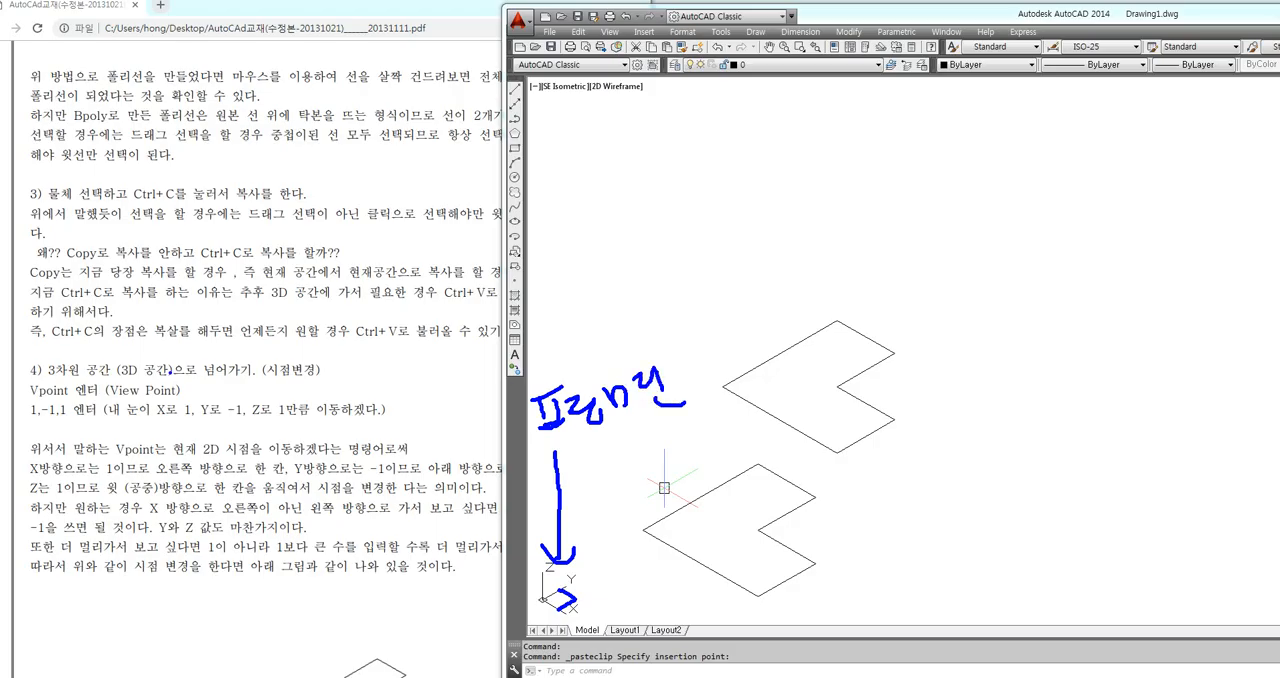
{"action": "mouse_move", "coordinate": [122, 432]}
{"action": "left_mouse_down"}
{"action": "mouse_move", "coordinate": [32, 438]}
{"action": "mouse_move", "coordinate": [12, 380]}
{"action": "mouse_move", "coordinate": [134, 404]}
{"action": "mouse_move", "coordinate": [112, 440]}
{"action": "left_mouse_up"}
{"action": "mouse_move", "coordinate": [152, 391]}
{"action": "left_mouse_down"}
{"action": "mouse_move", "coordinate": [232, 366]}
{"action": "mouse_move", "coordinate": [242, 398]}
{"action": "left_mouse_up"}
{"action": "mouse_move", "coordinate": [240, 366]}
{"action": "left_mouse_down"}
{"action": "mouse_move", "coordinate": [258, 366]}
{"action": "mouse_move", "coordinate": [244, 382]}
{"action": "left_mouse_up"}
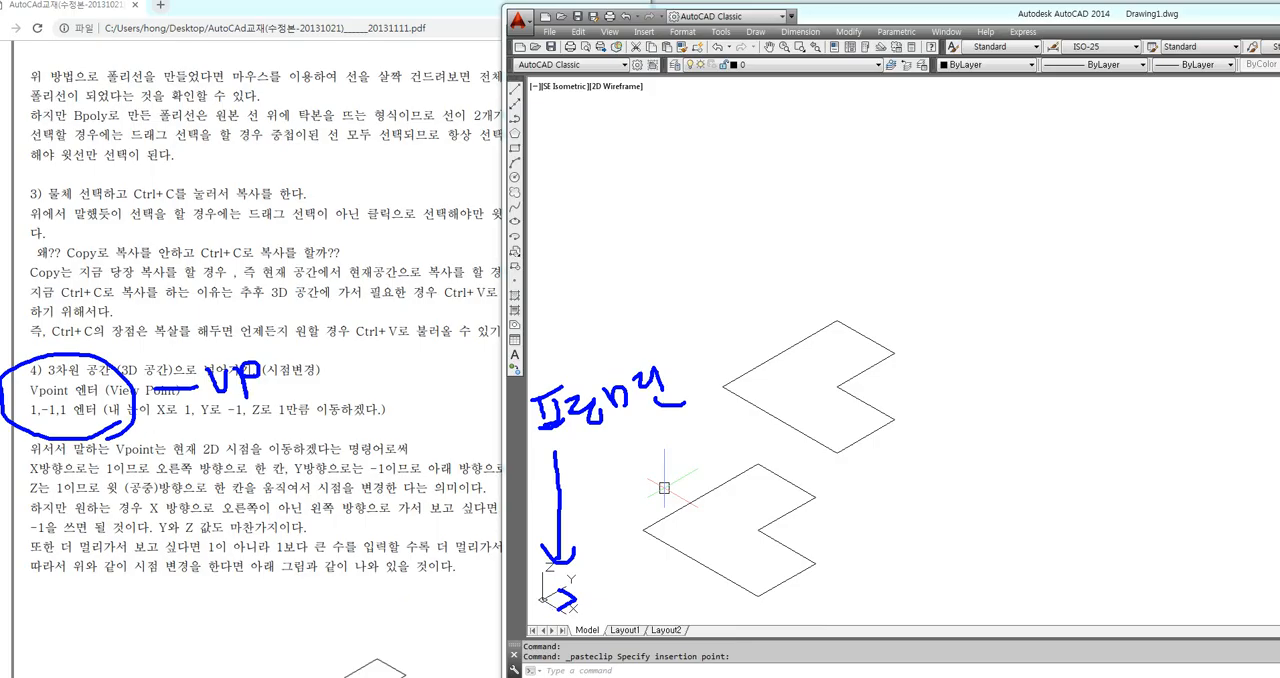
{"action": "mouse_move", "coordinate": [136, 416]}
{"action": "left_mouse_down"}
{"action": "mouse_move", "coordinate": [518, 416]}
{"action": "mouse_move", "coordinate": [508, 450]}
{"action": "mouse_move", "coordinate": [730, 406]}
{"action": "left_mouse_up"}
{"action": "left_click_drag", "start_coordinate": [668, 355], "coordinate": [684, 348]}
{"action": "mouse_move", "coordinate": [667, 356]}
{"action": "left_mouse_down"}
{"action": "mouse_move", "coordinate": [670, 370]}
{"action": "mouse_move", "coordinate": [703, 370]}
{"action": "left_mouse_up"}
{"action": "left_click_drag", "start_coordinate": [701, 375], "coordinate": [725, 391]}
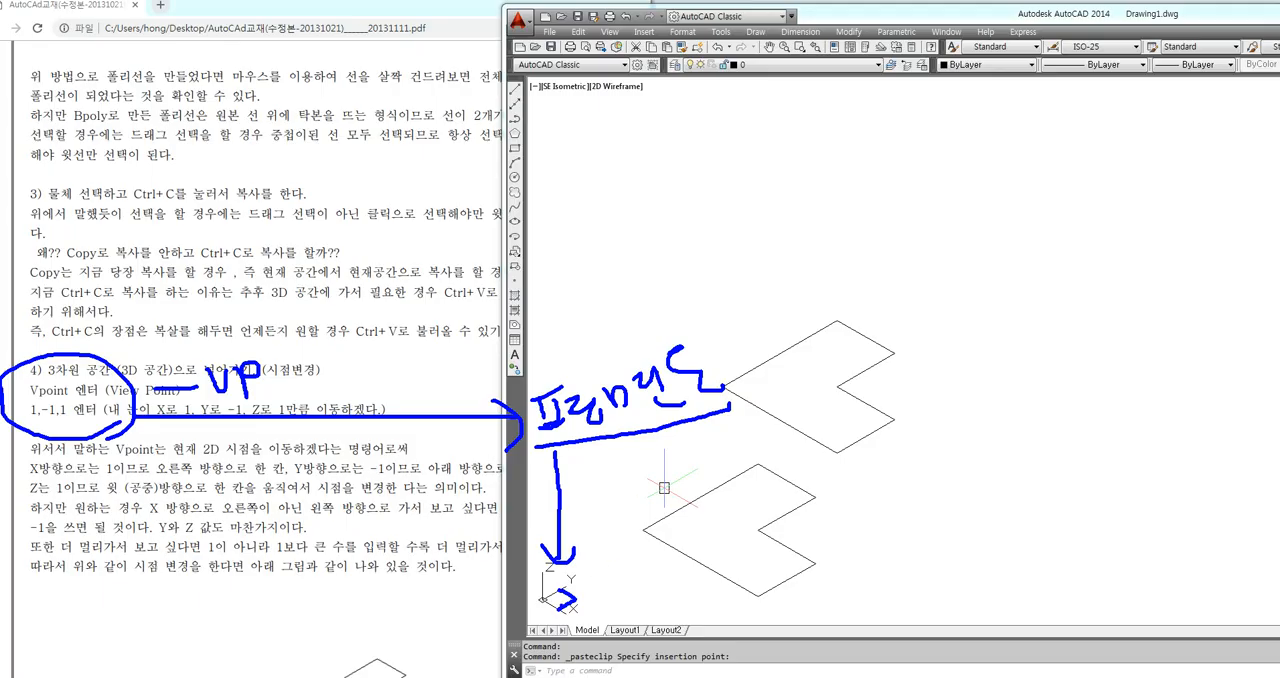
{"action": "key", "text": "Escape"}
{"action": "key", "text": "Escape"}
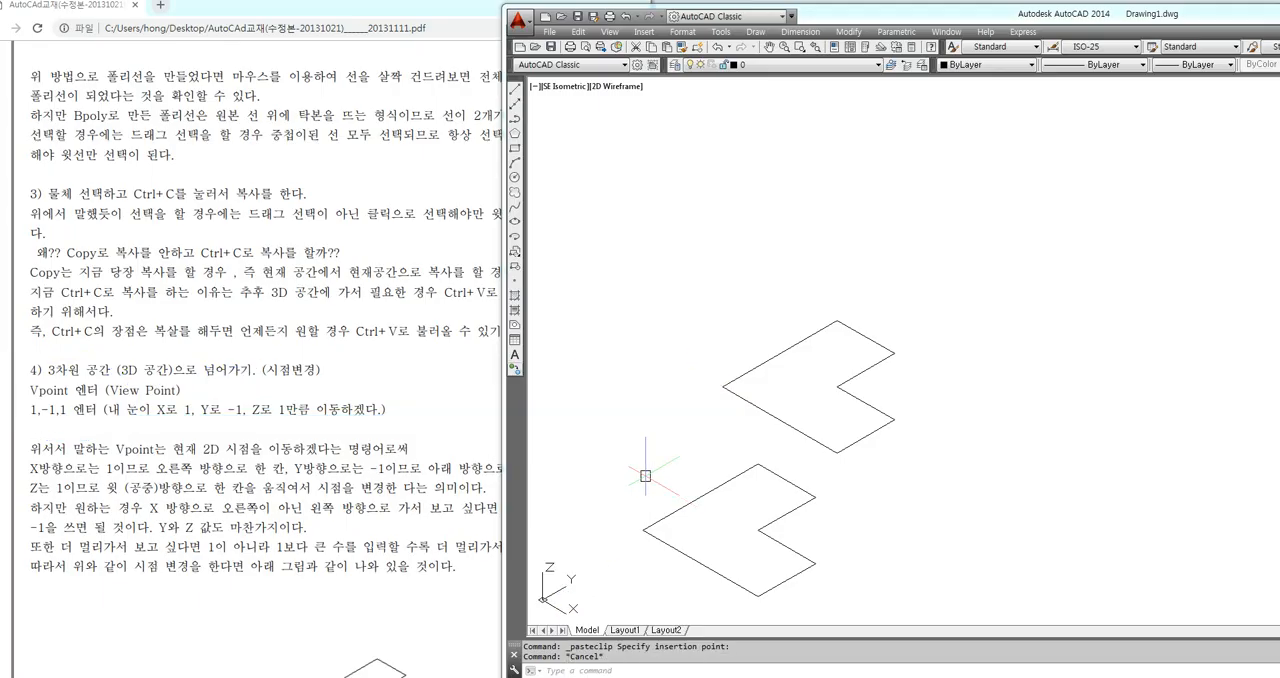
Switch to the PDF manual and review how thickness is applied to the front, top and side view profiles on pages 183 and 184
{"action": "left_click", "coordinate": [403, 389]}
{"action": "scroll", "coordinate": [304, 379], "scroll_direction": "up", "scroll_amount": 5}
{"action": "scroll", "coordinate": [294, 354], "scroll_direction": "up", "scroll_amount": 15}
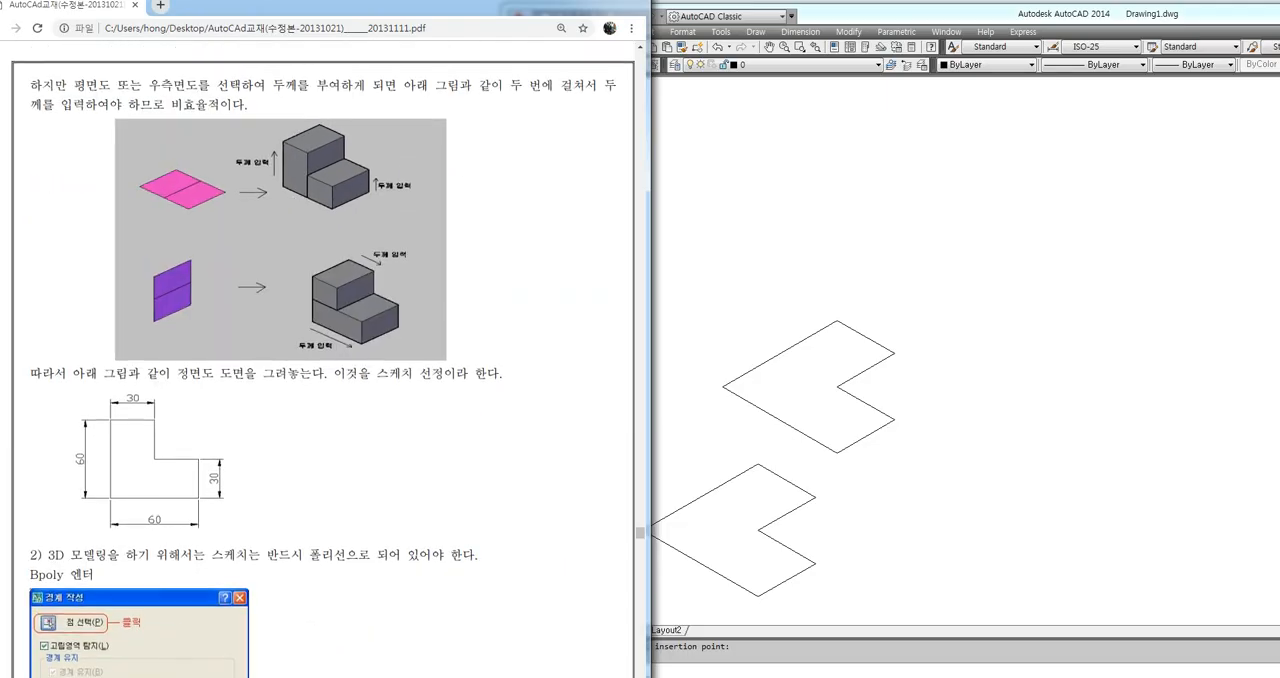
{"action": "mouse_move", "coordinate": [160, 143]}
{"action": "left_mouse_down"}
{"action": "mouse_move", "coordinate": [28, 80]}
{"action": "mouse_move", "coordinate": [193, 124]}
{"action": "left_mouse_up"}
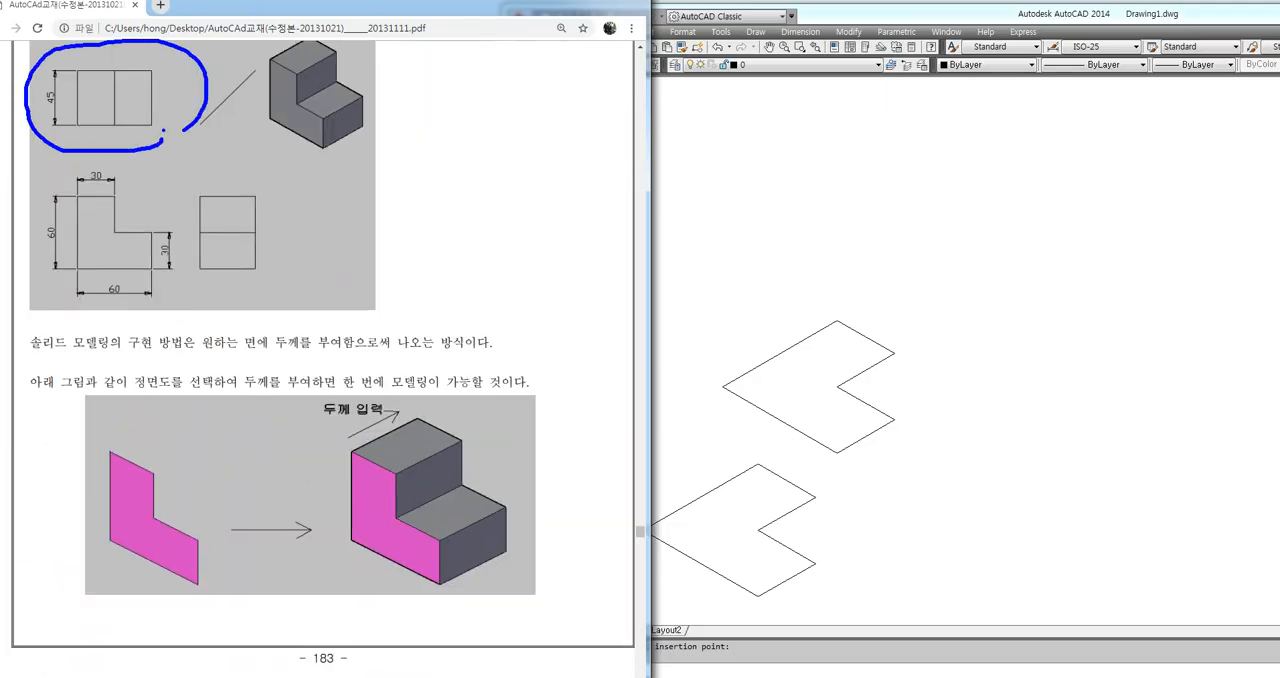
{"action": "left_click", "coordinate": [700, 440]}
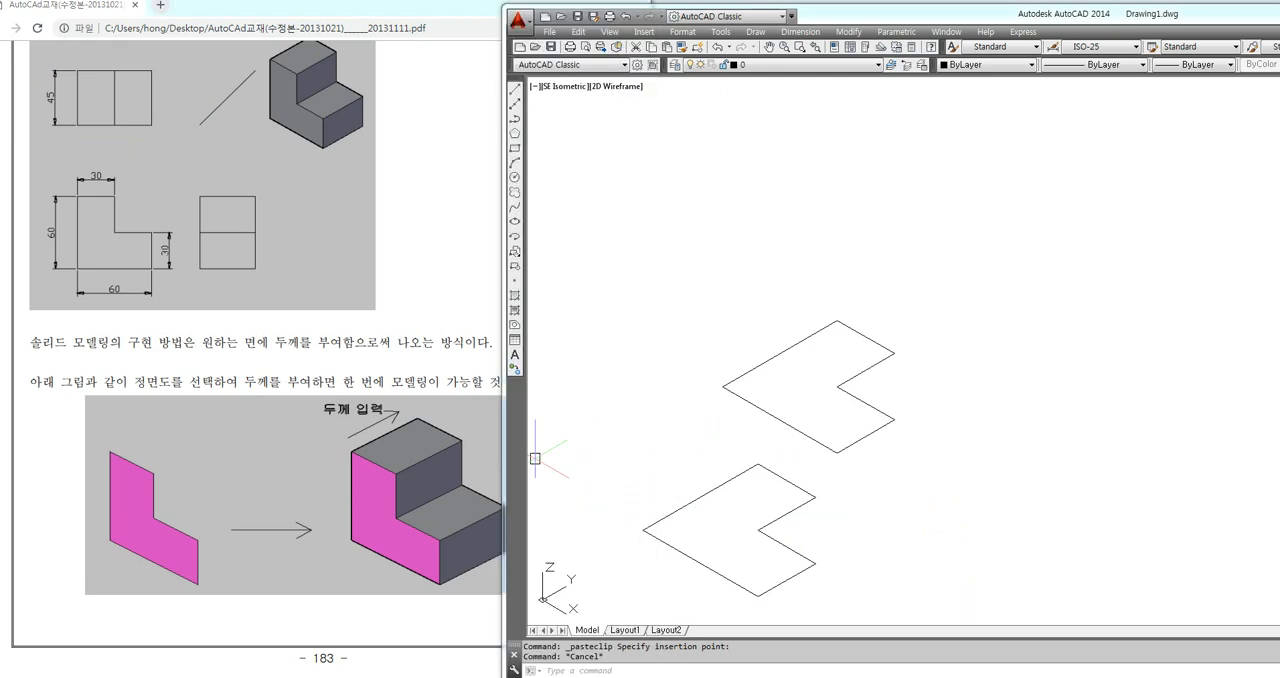
{"action": "left_click_drag", "start_coordinate": [436, 343], "coordinate": [424, 343]}
{"action": "scroll", "coordinate": [347, 402], "scroll_direction": "down", "scroll_amount": 2}
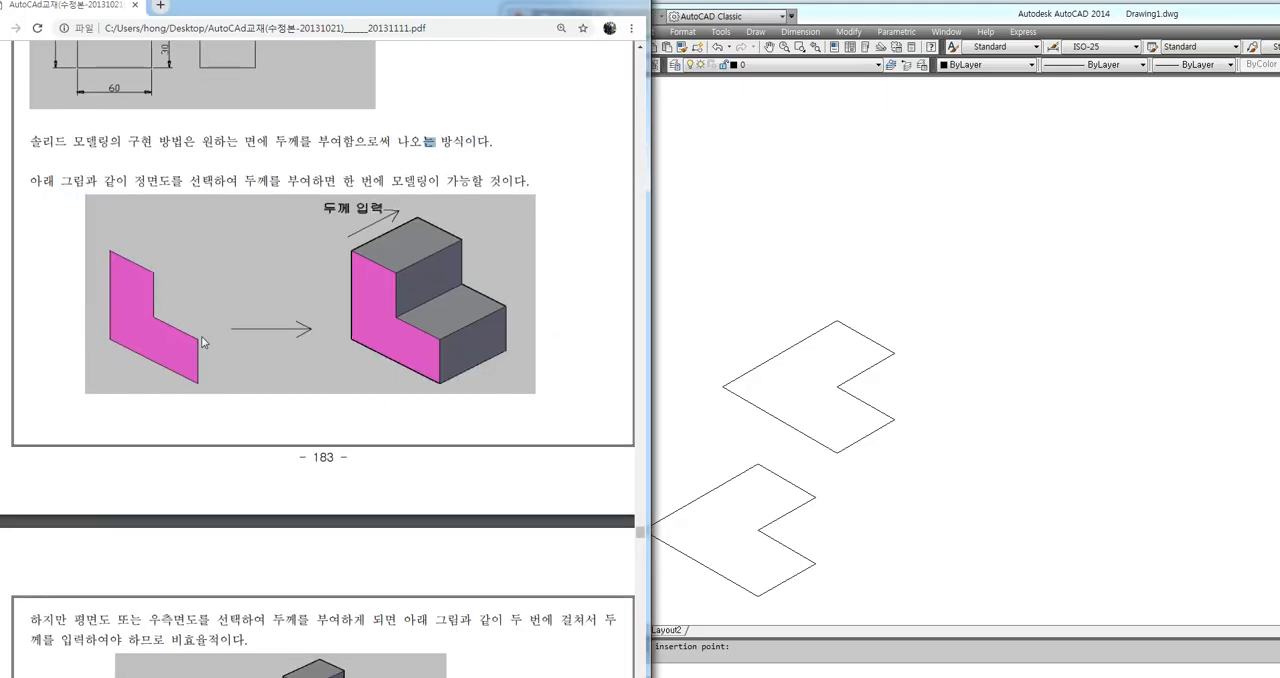
Switch back to AutoCAD and paste two more L-shaped polylines, one right of and one above the existing profiles
{"action": "left_click", "coordinate": [942, 548]}
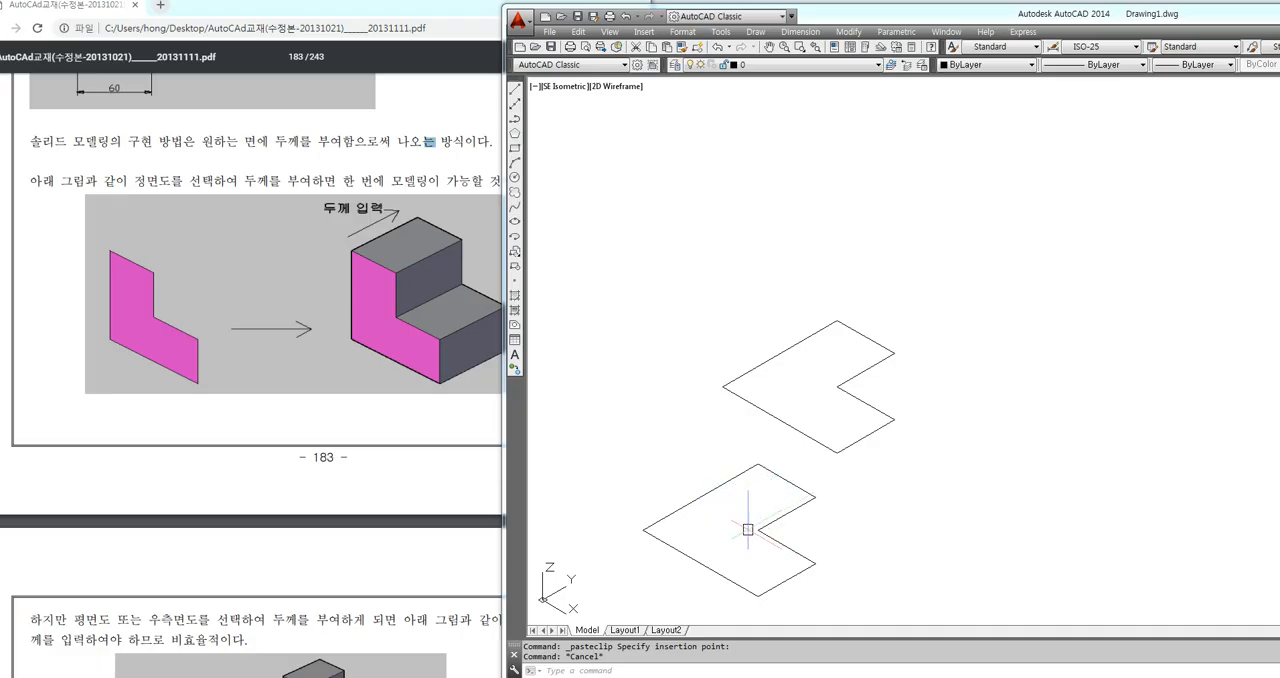
{"action": "key", "text": "ctrl+v"}
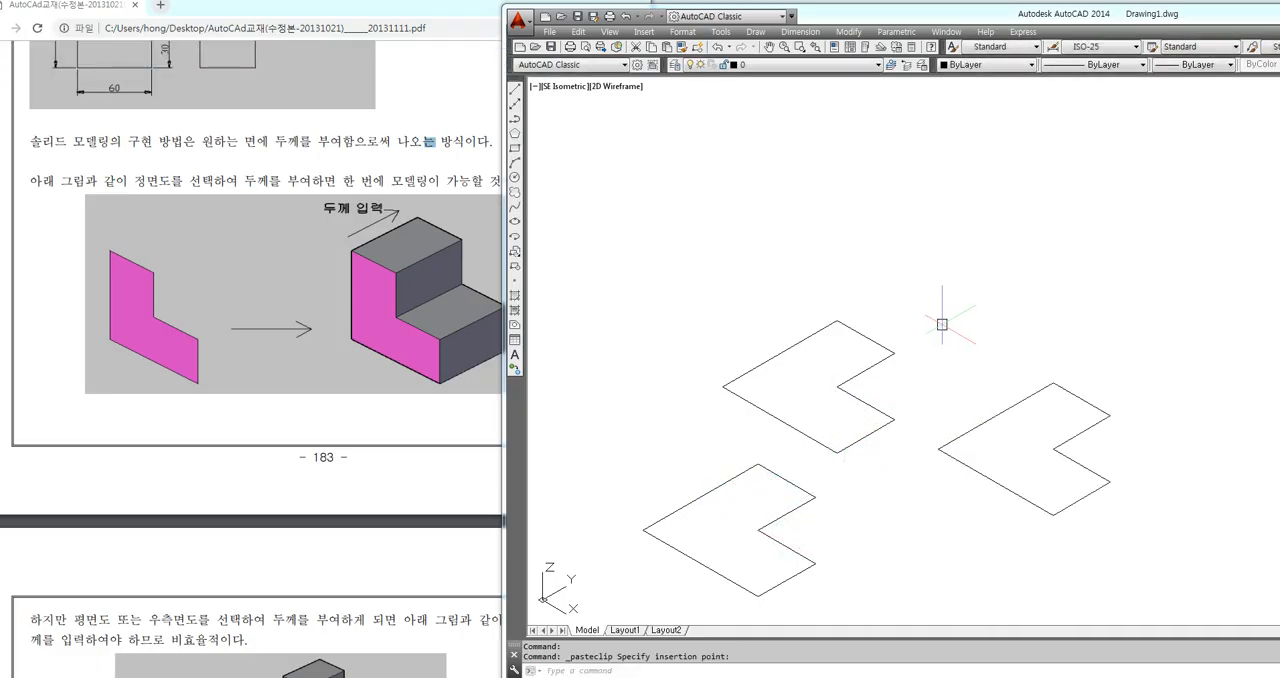
{"action": "left_click", "coordinate": [900, 160]}
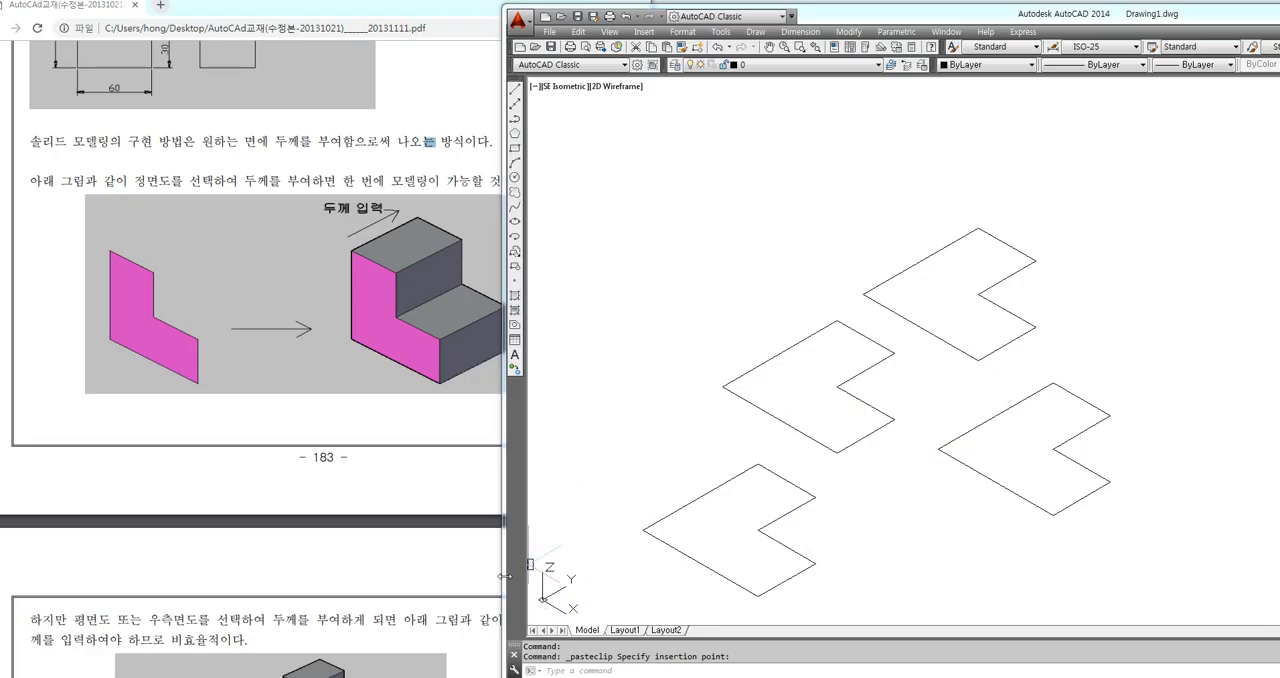
Return to the PDF manual and read from the sketch selection page through section 5 on the coordinate system's shape in 3D space
{"action": "left_click_drag", "start_coordinate": [504, 576], "coordinate": [650, 576]}
{"action": "scroll", "coordinate": [370, 432], "scroll_direction": "down", "scroll_amount": 4}
{"action": "scroll", "coordinate": [367, 432], "scroll_direction": "up", "scroll_amount": 1}
{"action": "scroll", "coordinate": [243, 440], "scroll_direction": "down", "scroll_amount": 1}
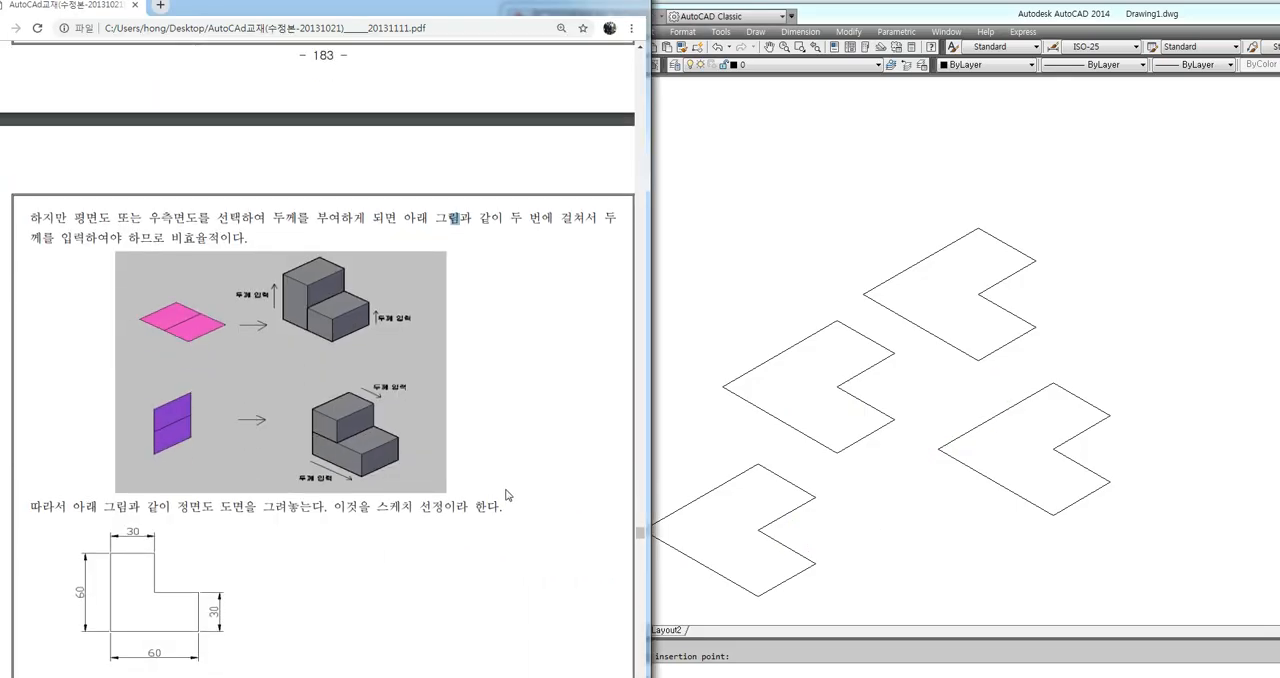
{"action": "left_click", "coordinate": [779, 430]}
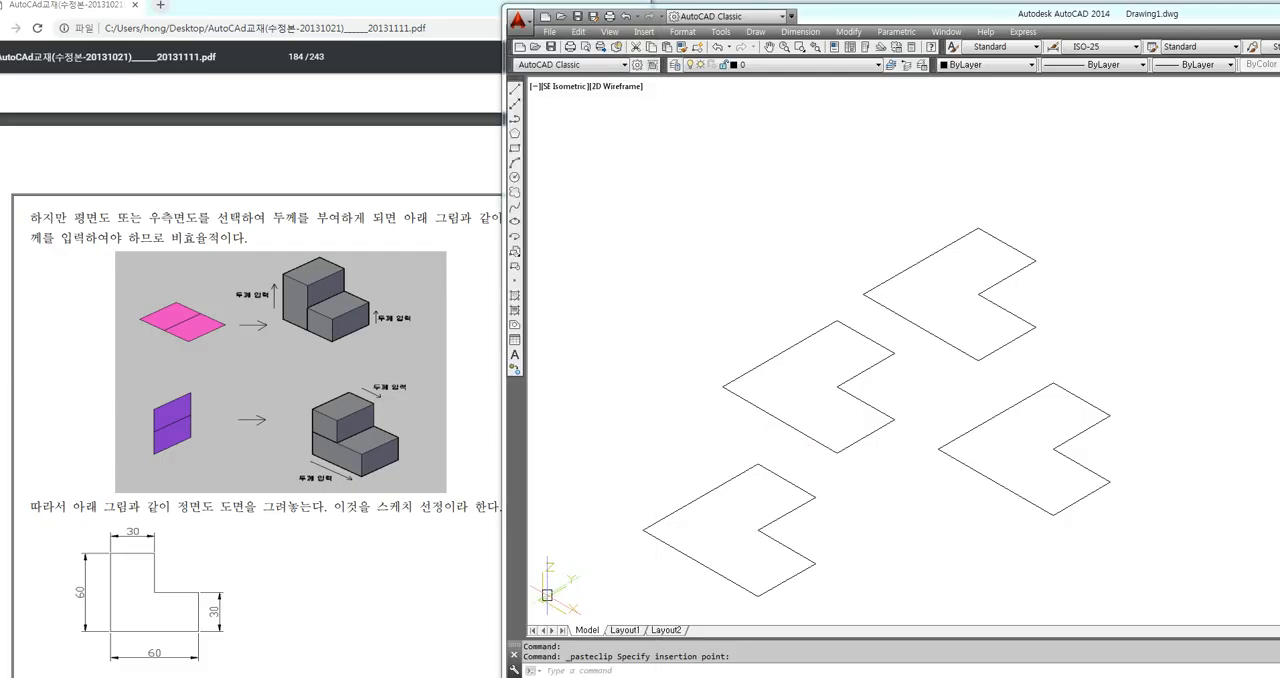
{"action": "left_click_drag", "start_coordinate": [378, 507], "coordinate": [388, 508]}
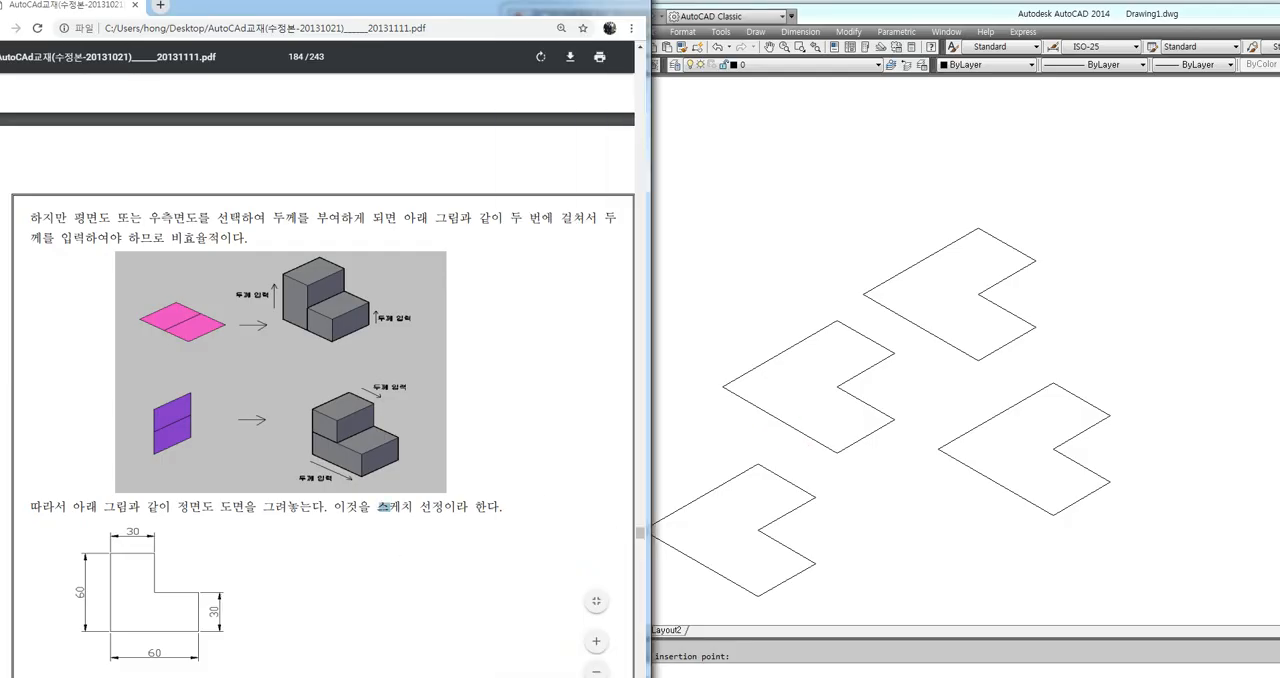
{"action": "scroll", "coordinate": [320, 400], "scroll_direction": "down", "scroll_amount": 10}
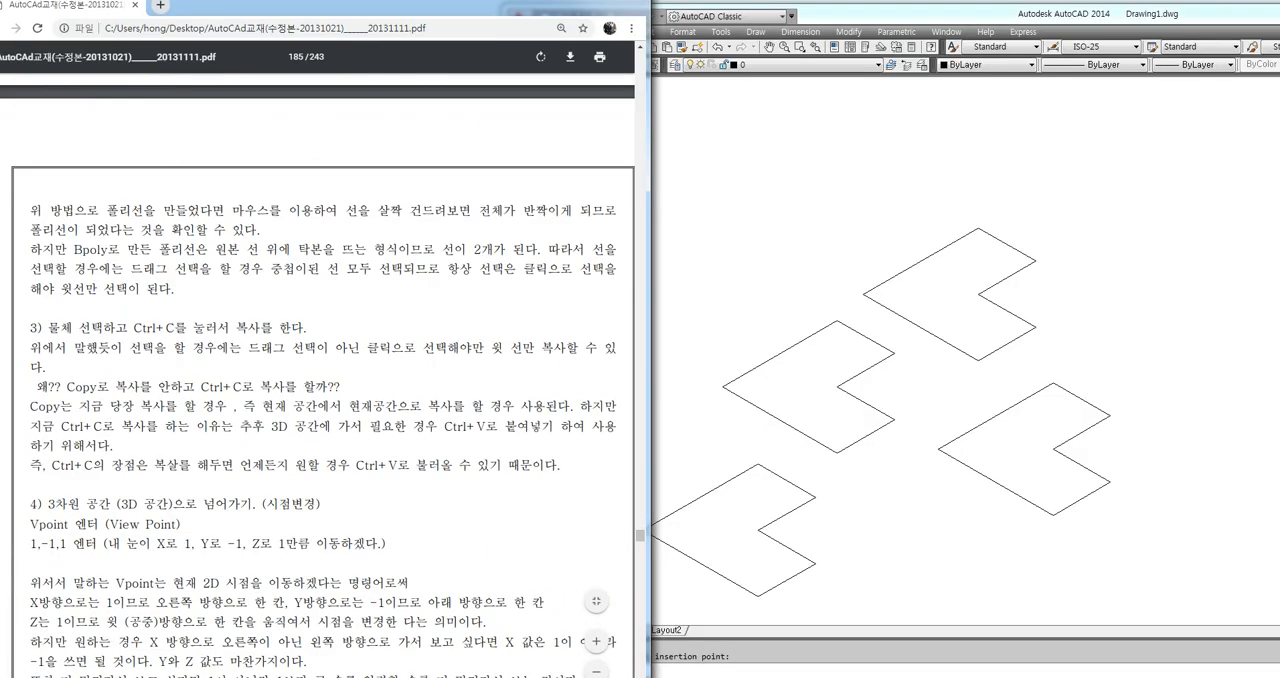
{"action": "scroll", "coordinate": [318, 380], "scroll_direction": "down", "scroll_amount": 3}
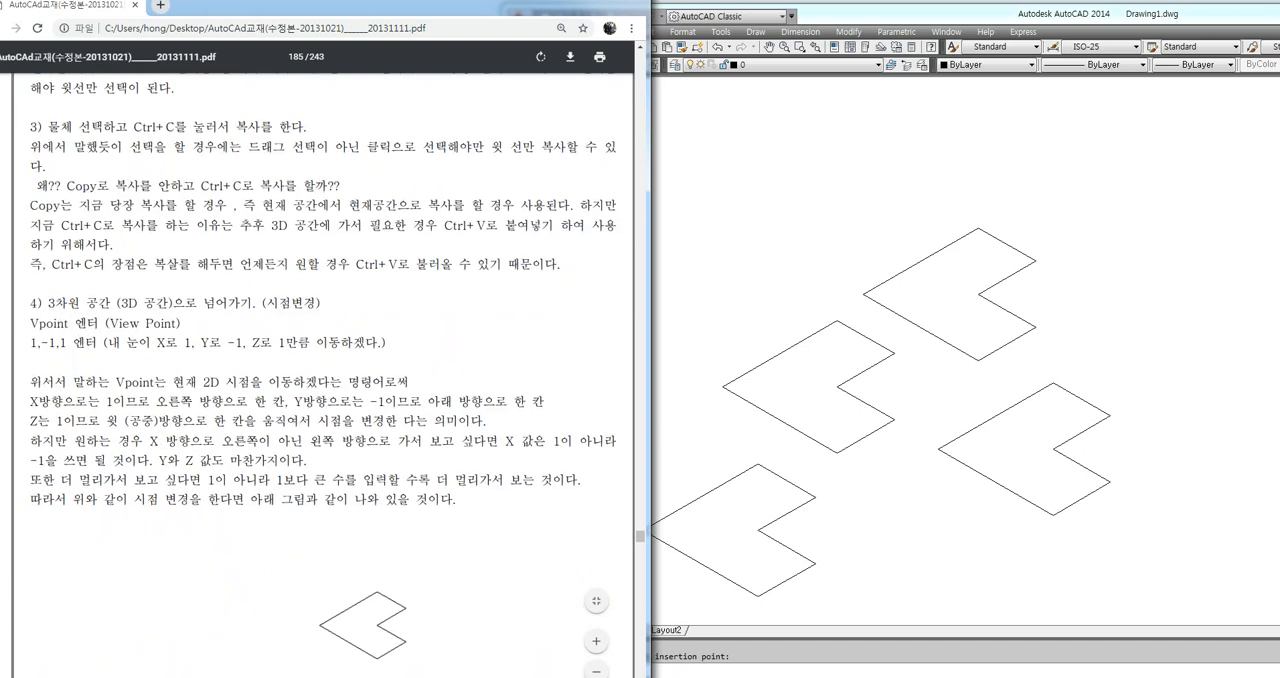
{"action": "scroll", "coordinate": [395, 553], "scroll_direction": "down", "scroll_amount": 2}
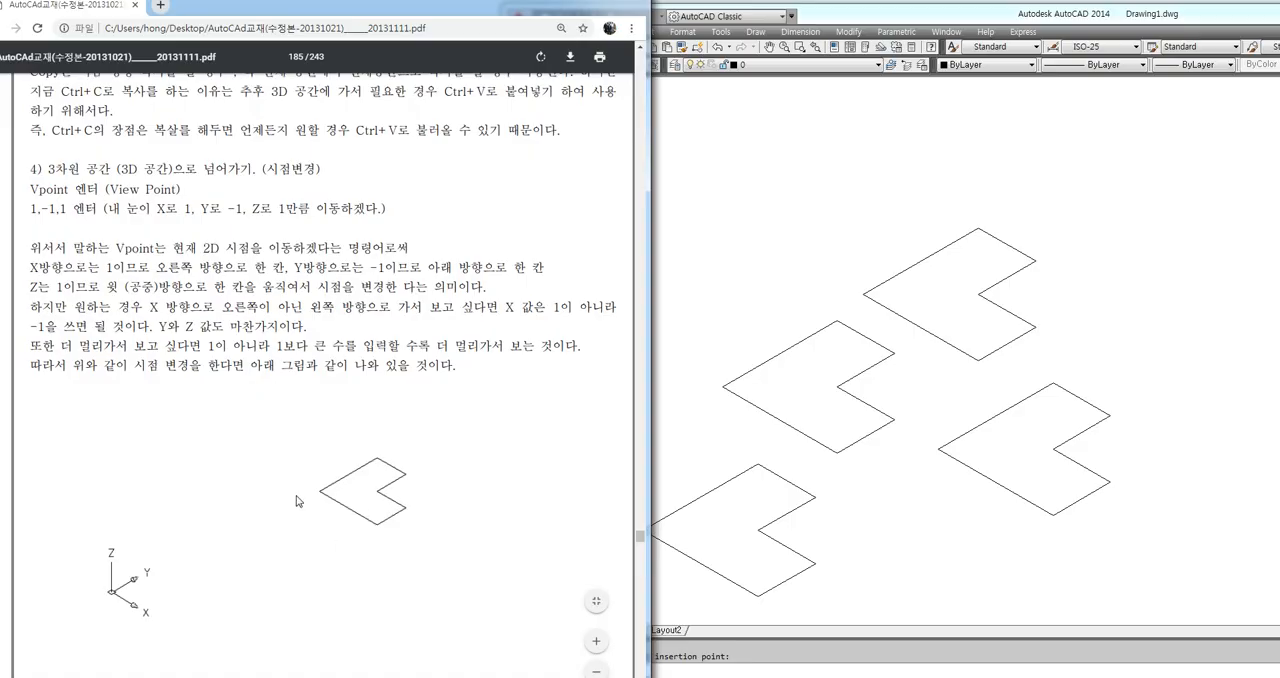
{"action": "scroll", "coordinate": [298, 502], "scroll_direction": "down", "scroll_amount": 3}
{"action": "scroll", "coordinate": [298, 502], "scroll_direction": "down", "scroll_amount": 5}
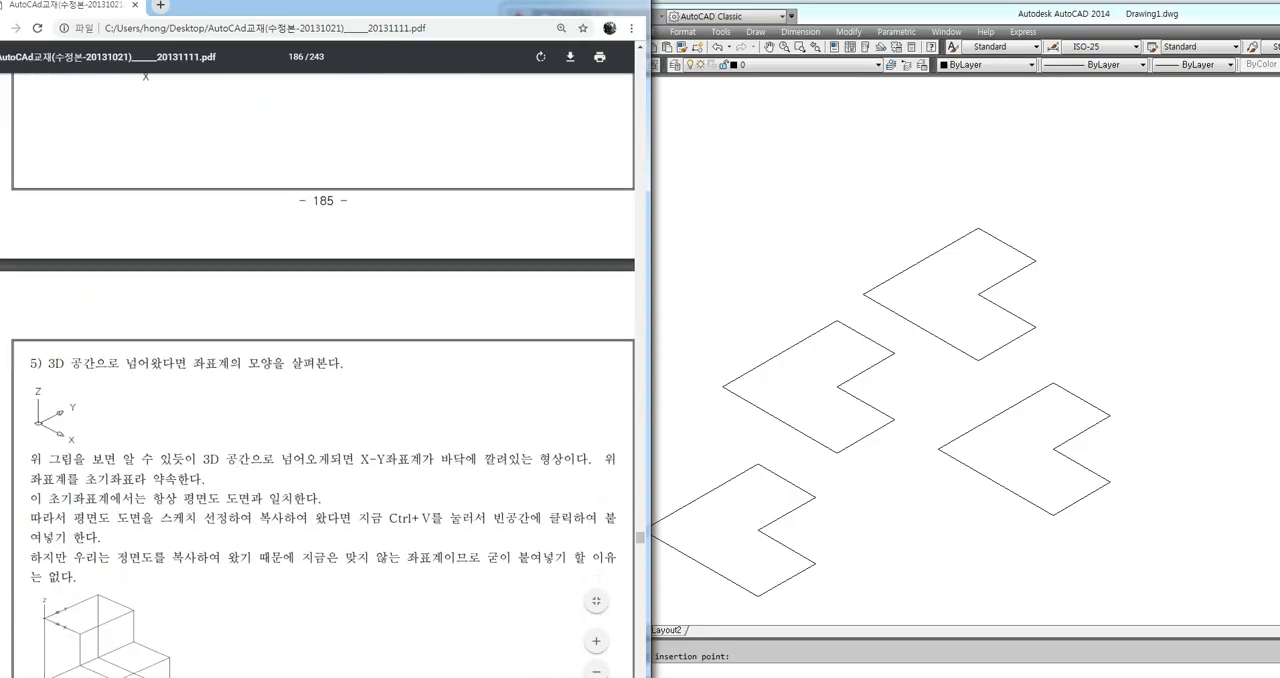
{"action": "scroll", "coordinate": [318, 375], "scroll_direction": "down", "scroll_amount": 1}
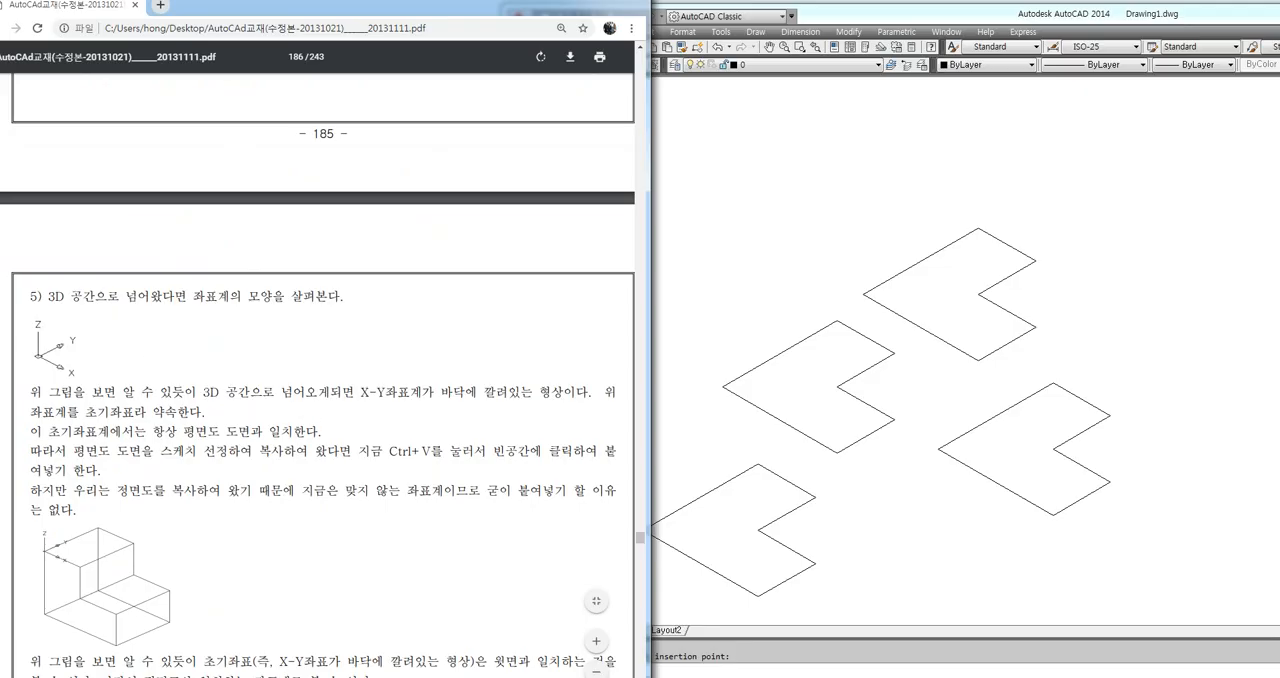
{"action": "left_click_drag", "start_coordinate": [283, 393], "coordinate": [293, 393]}
{"action": "scroll", "coordinate": [318, 370], "scroll_direction": "down", "scroll_amount": 1}
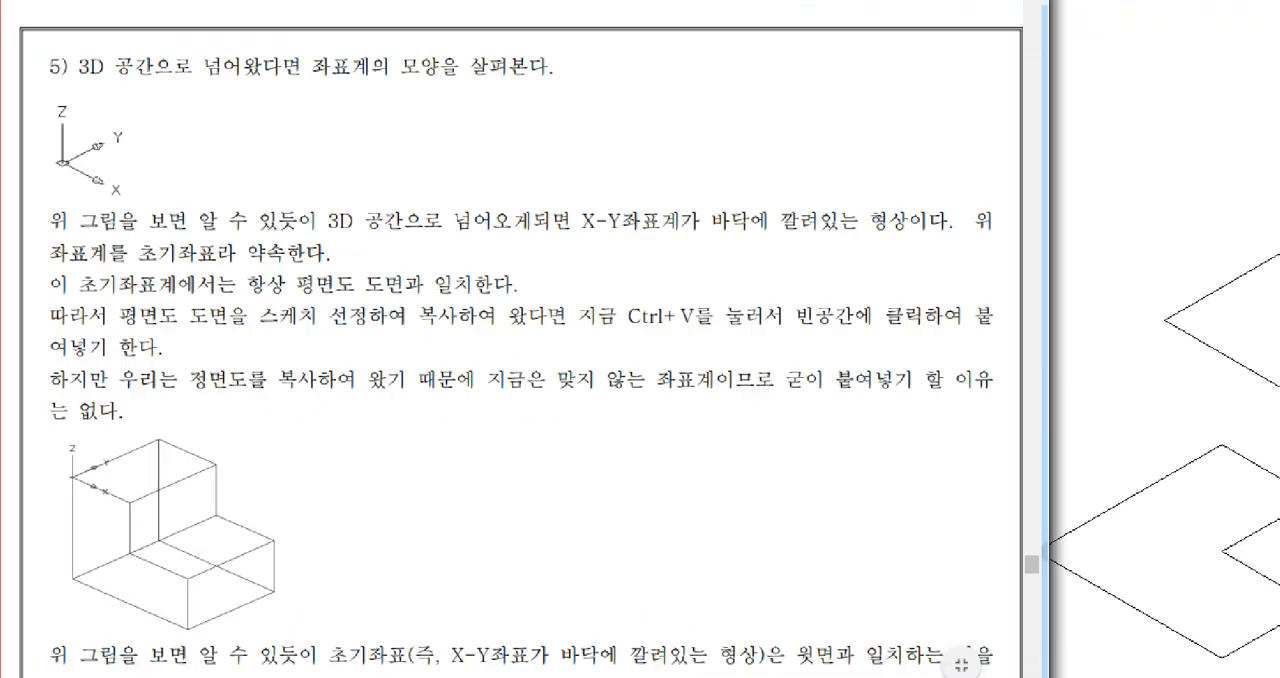
{"action": "mouse_move", "coordinate": [122, 491]}
{"action": "left_mouse_down"}
{"action": "mouse_move", "coordinate": [84, 478]}
{"action": "mouse_move", "coordinate": [134, 455]}
{"action": "left_mouse_up"}
{"action": "left_click_drag", "start_coordinate": [107, 348], "coordinate": [112, 410]}
{"action": "mouse_move", "coordinate": [94, 388]}
{"action": "left_mouse_down"}
{"action": "mouse_move", "coordinate": [104, 404]}
{"action": "mouse_move", "coordinate": [132, 396]}
{"action": "left_mouse_up"}
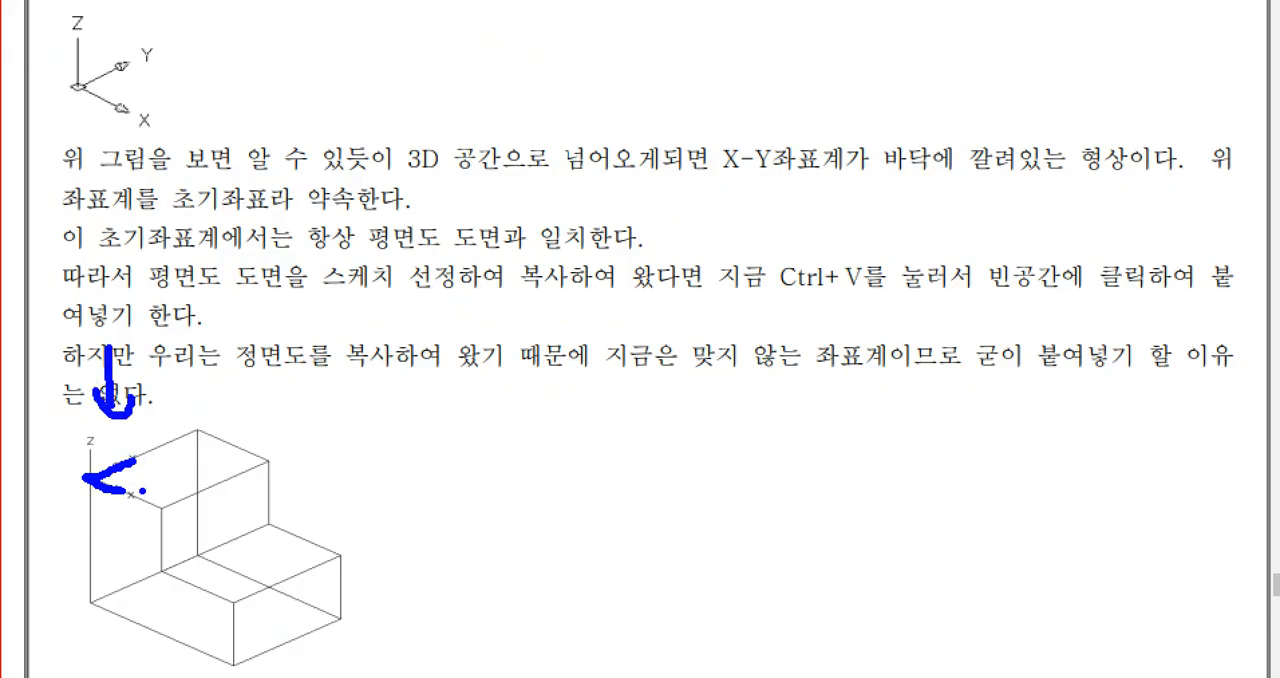
{"action": "mouse_move", "coordinate": [122, 490]}
{"action": "left_mouse_down"}
{"action": "mouse_move", "coordinate": [143, 468]}
{"action": "mouse_move", "coordinate": [166, 486]}
{"action": "left_mouse_up"}
{"action": "left_click_drag", "start_coordinate": [197, 436], "coordinate": [192, 484]}
{"action": "left_click_drag", "start_coordinate": [230, 446], "coordinate": [231, 472]}
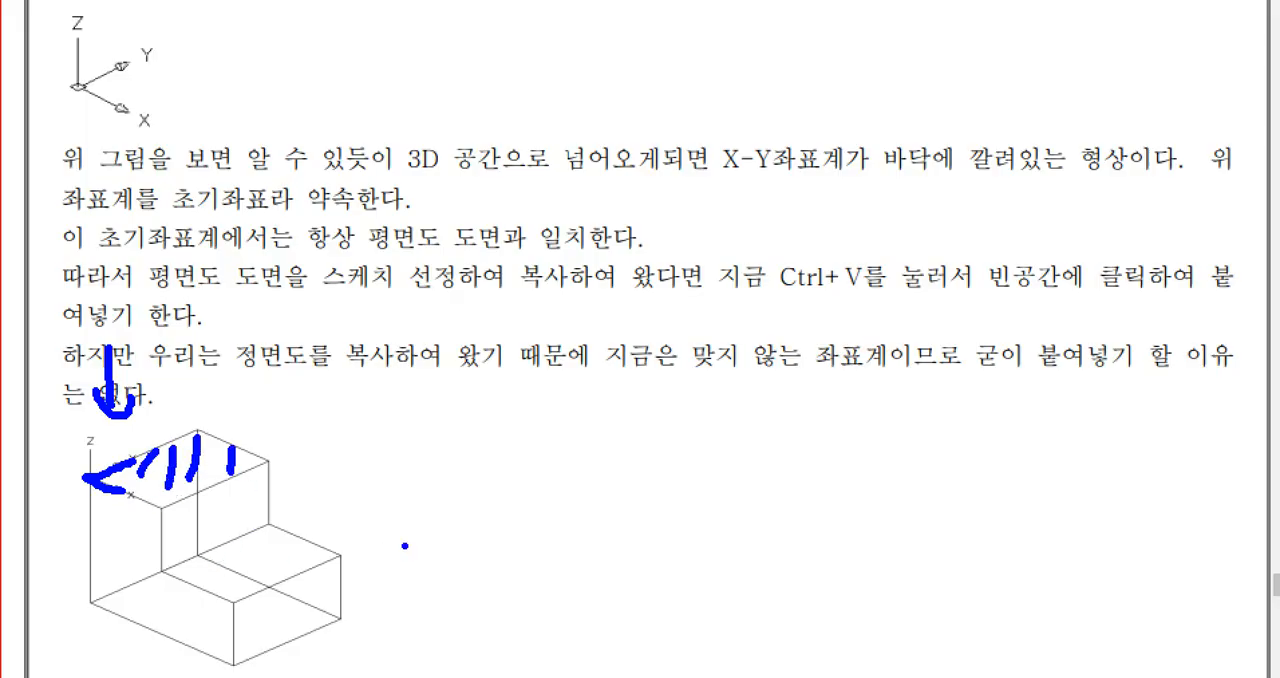
{"action": "key", "text": "Escape"}
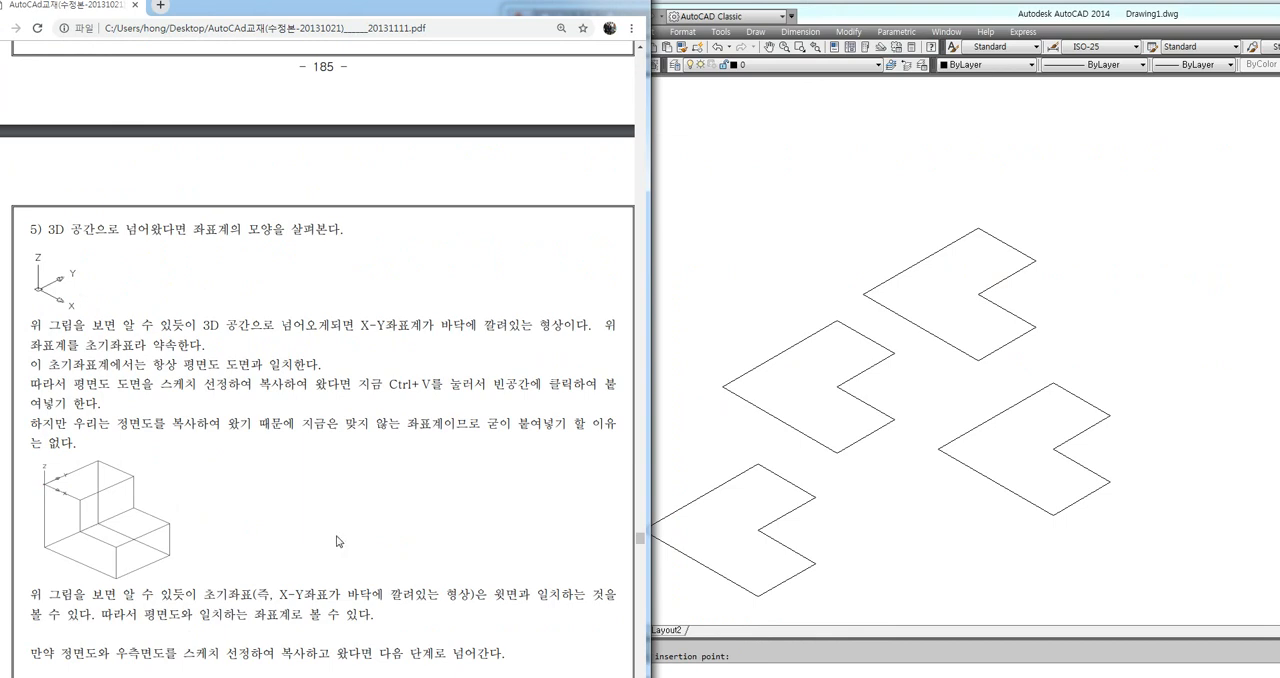
Read the manual's section 6 on changing the UCS to match the front view, and compare it with the UCS icon in AutoCAD
{"action": "scroll", "coordinate": [290, 500], "scroll_direction": "down", "scroll_amount": 4}
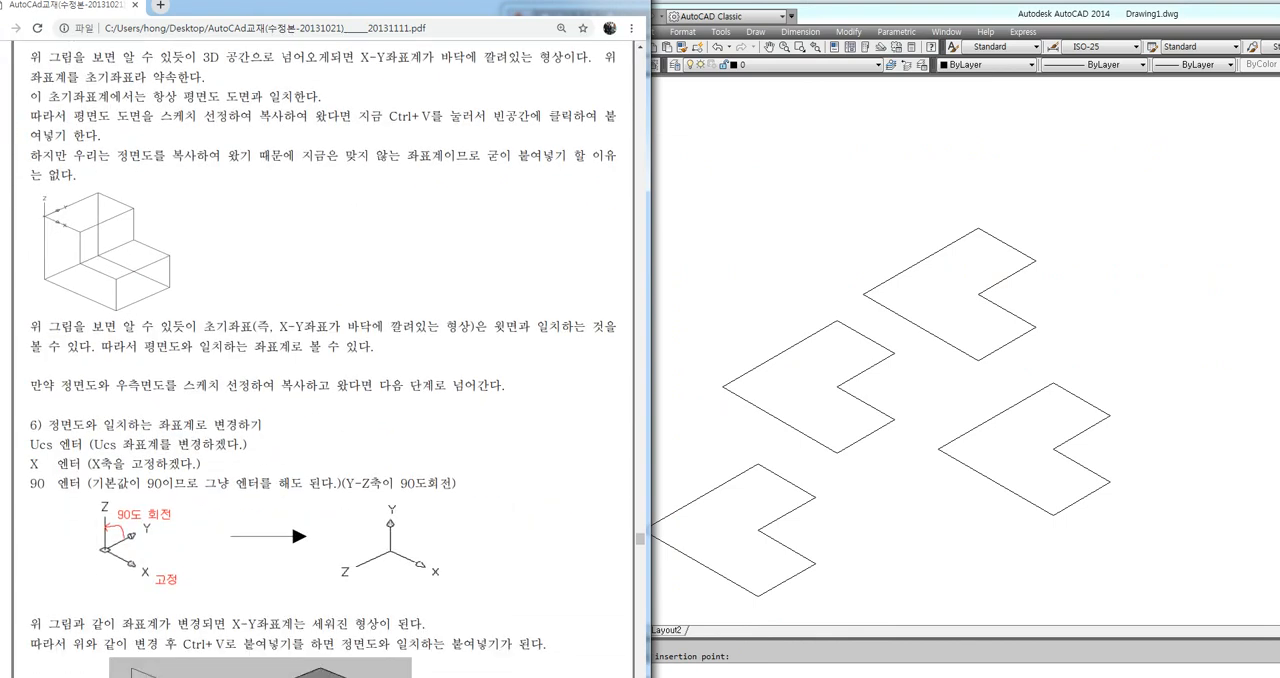
{"action": "left_click", "coordinate": [695, 445]}
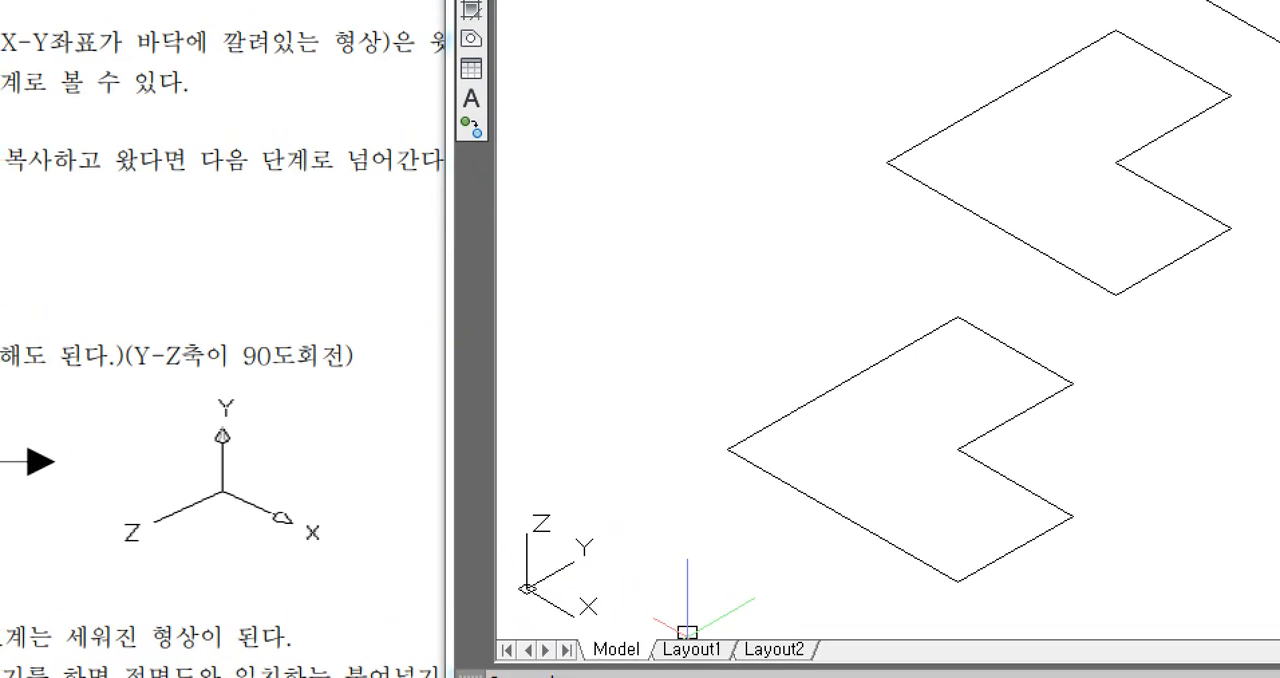
{"action": "mouse_move", "coordinate": [600, 626]}
{"action": "left_mouse_down"}
{"action": "mouse_move", "coordinate": [525, 495]}
{"action": "mouse_move", "coordinate": [608, 636]}
{"action": "left_mouse_up"}
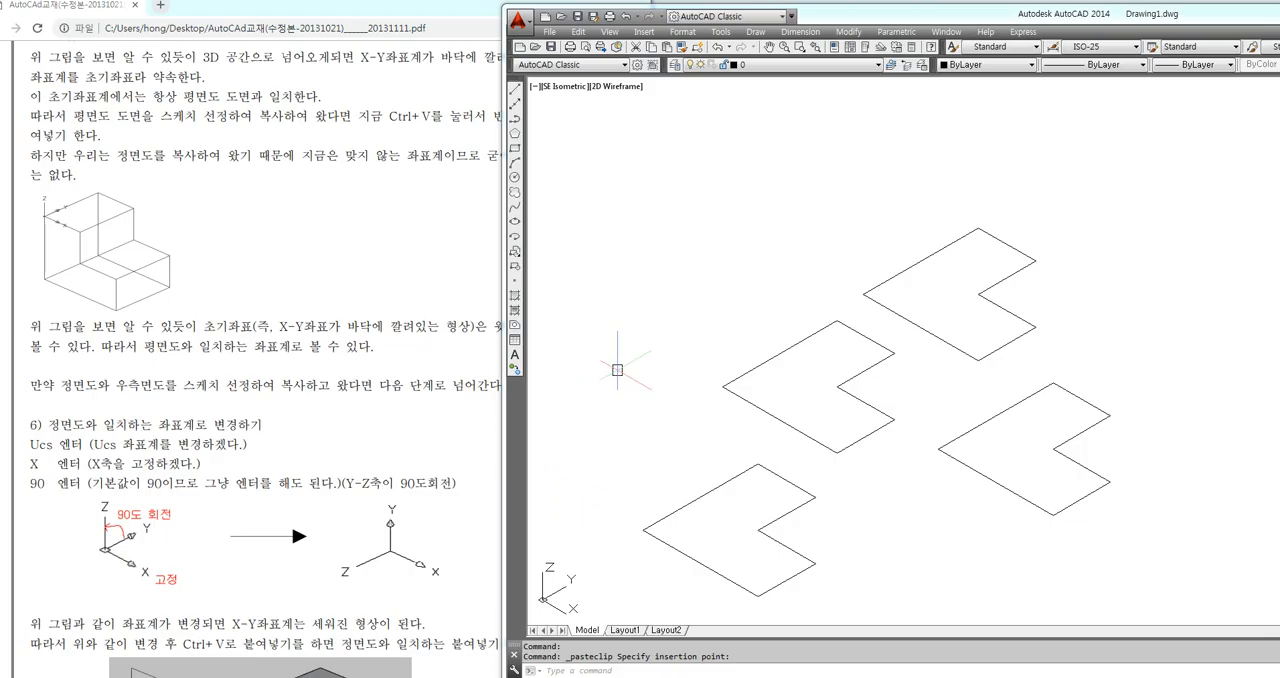
Rotate the coordinate system 90 degrees about the X axis with the UCS command
{"action": "type", "text": "UCS"}
{"action": "key", "text": "Return"}
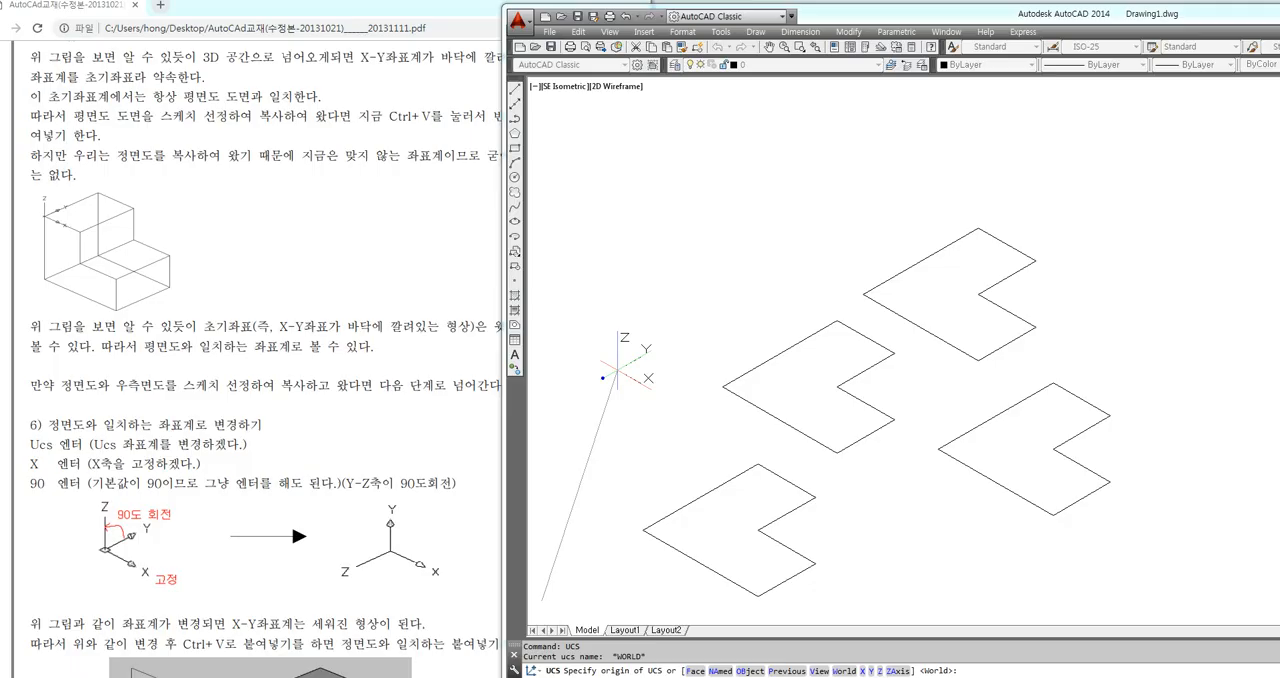
{"action": "mouse_move", "coordinate": [660, 405]}
{"action": "left_mouse_down"}
{"action": "mouse_move", "coordinate": [640, 403]}
{"action": "mouse_move", "coordinate": [672, 406]}
{"action": "left_mouse_up"}
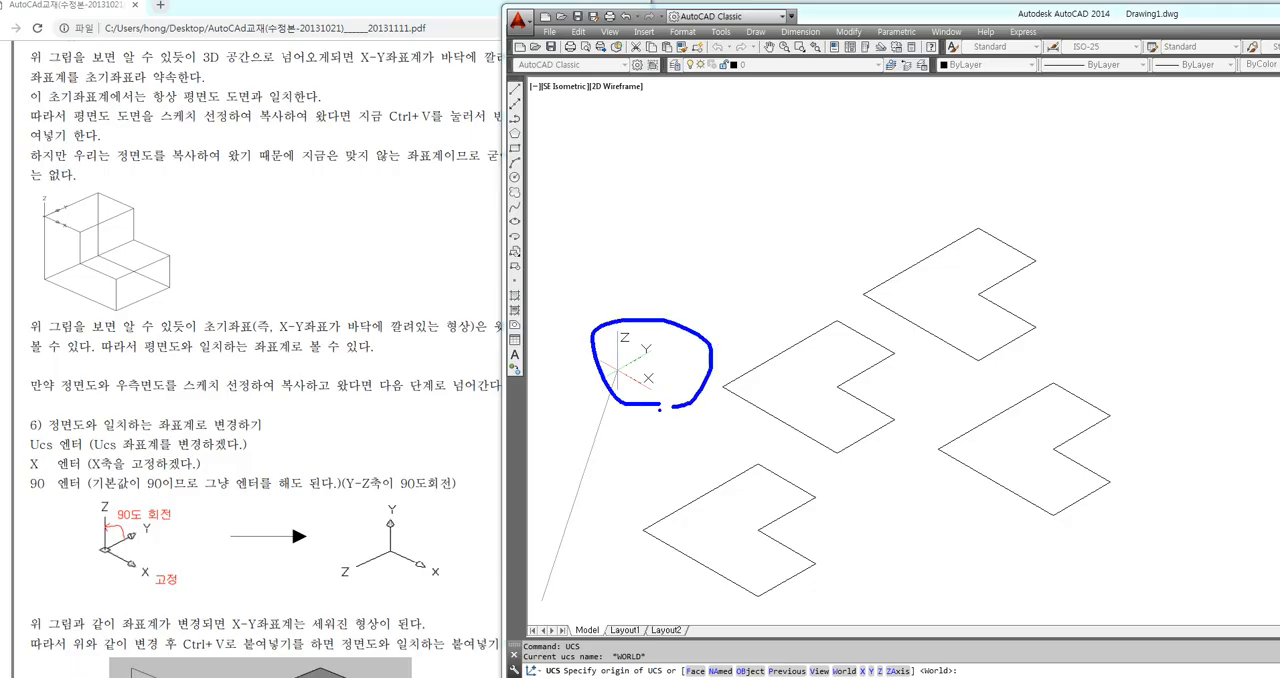
{"action": "key", "text": "Escape"}
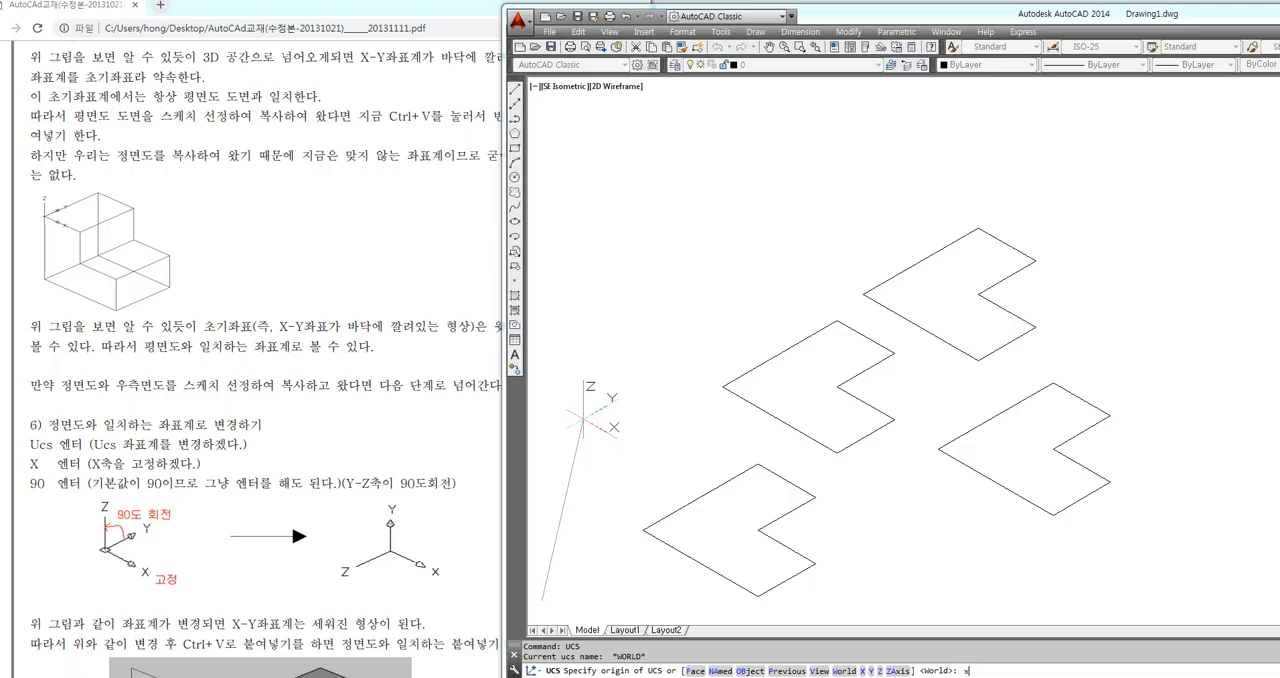
{"action": "type", "text": "x"}
{"action": "key", "text": "Return"}
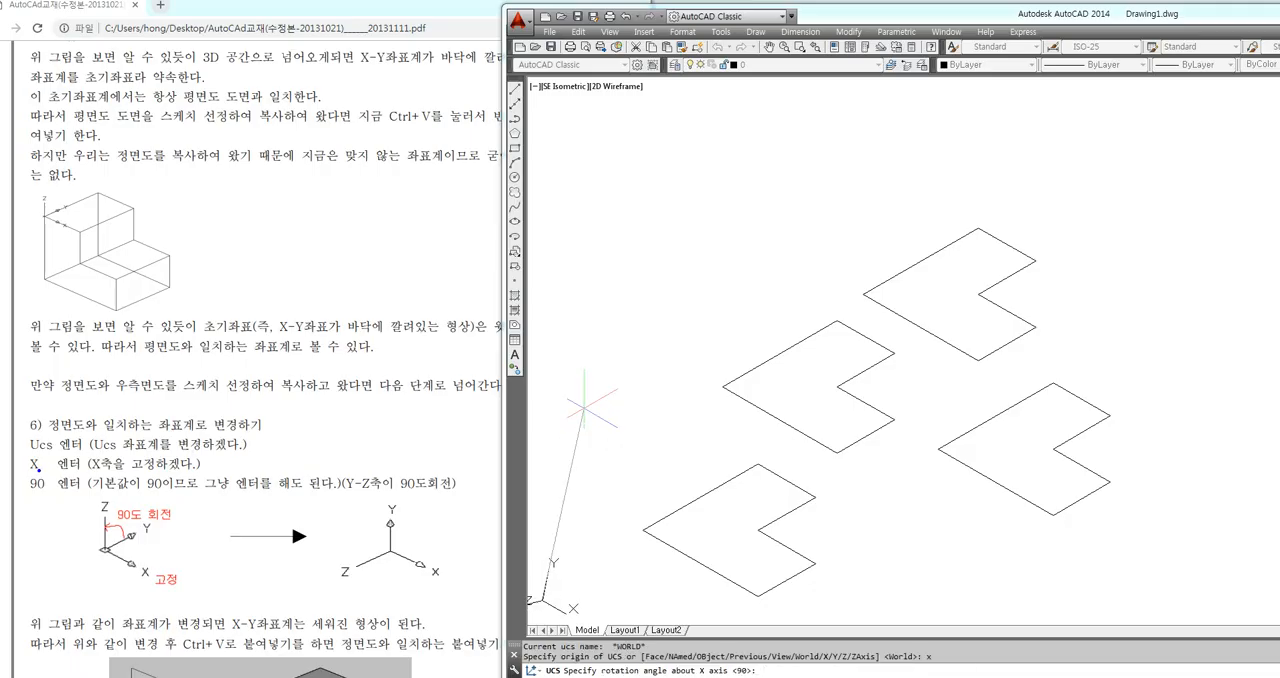
{"action": "mouse_move", "coordinate": [103, 497]}
{"action": "left_mouse_down"}
{"action": "mouse_move", "coordinate": [186, 522]}
{"action": "mouse_move", "coordinate": [100, 600]}
{"action": "mouse_move", "coordinate": [112, 494]}
{"action": "left_mouse_up"}
{"action": "left_click_drag", "start_coordinate": [20, 466], "coordinate": [85, 467]}
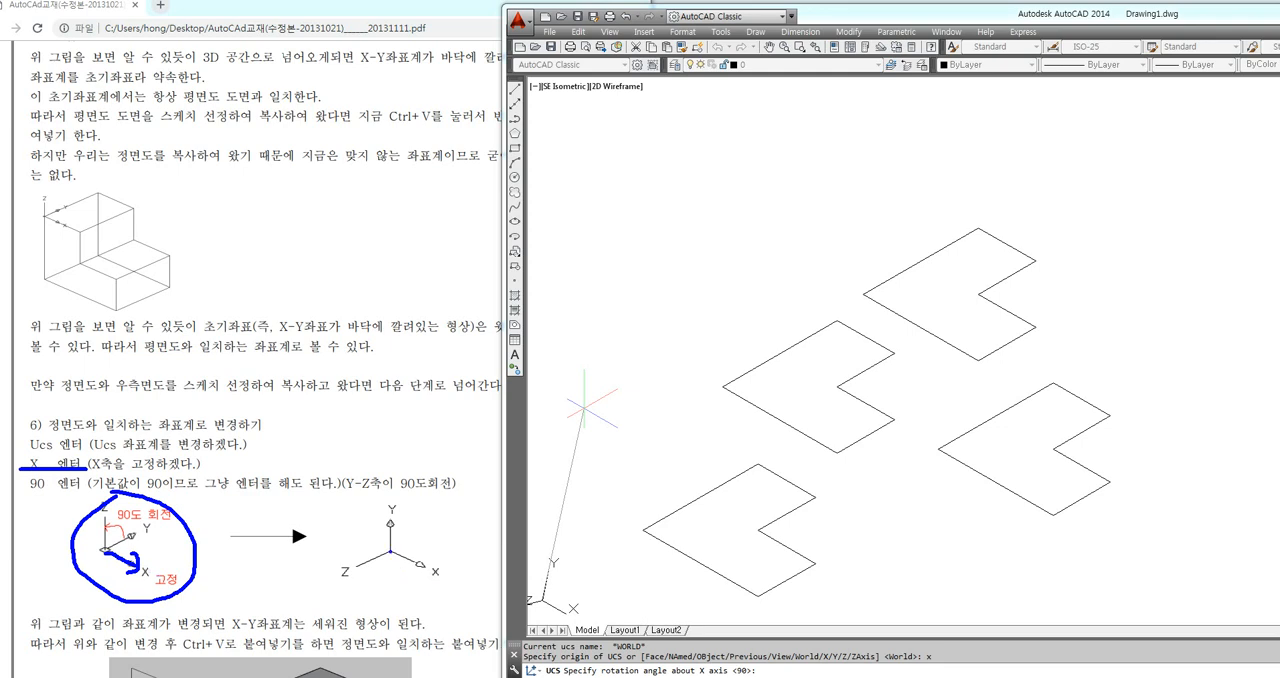
{"action": "left_click_drag", "start_coordinate": [390, 549], "coordinate": [426, 575]}
{"action": "left_click_drag", "start_coordinate": [17, 492], "coordinate": [74, 492]}
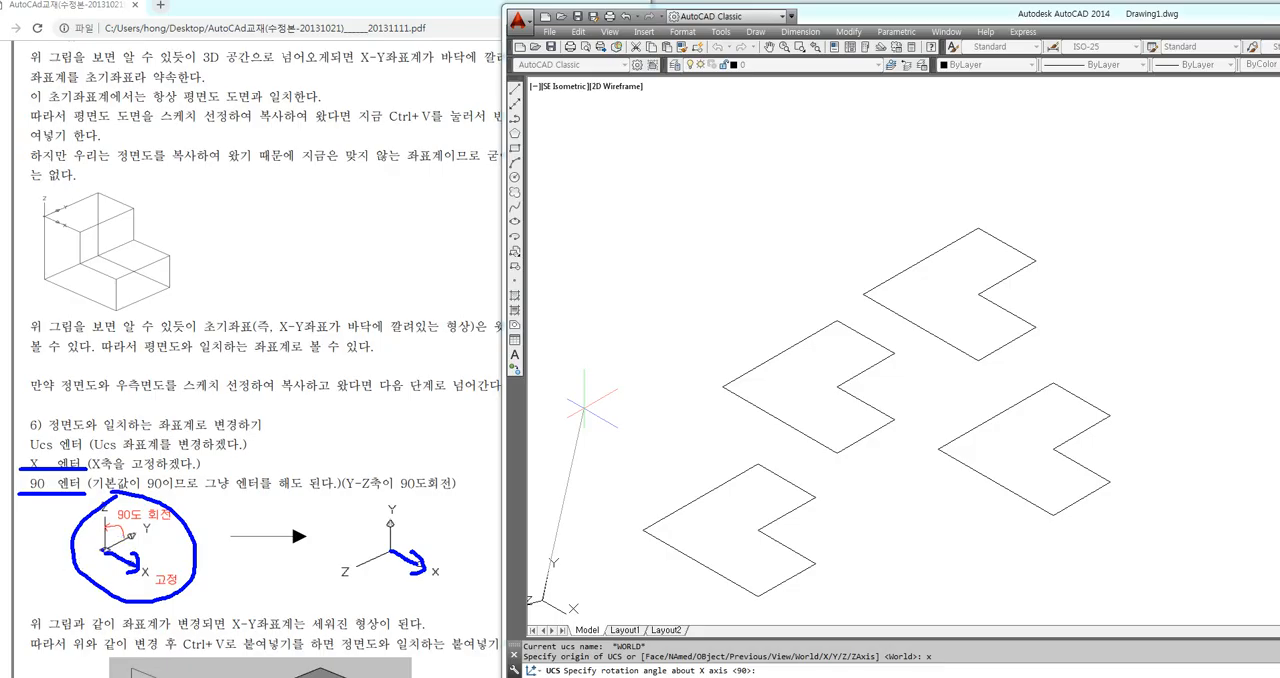
{"action": "left_click_drag", "start_coordinate": [131, 533], "coordinate": [131, 543]}
{"action": "mouse_move", "coordinate": [410, 524]}
{"action": "left_mouse_down"}
{"action": "mouse_move", "coordinate": [376, 497]}
{"action": "mouse_move", "coordinate": [391, 523]}
{"action": "mouse_move", "coordinate": [466, 524]}
{"action": "left_mouse_up"}
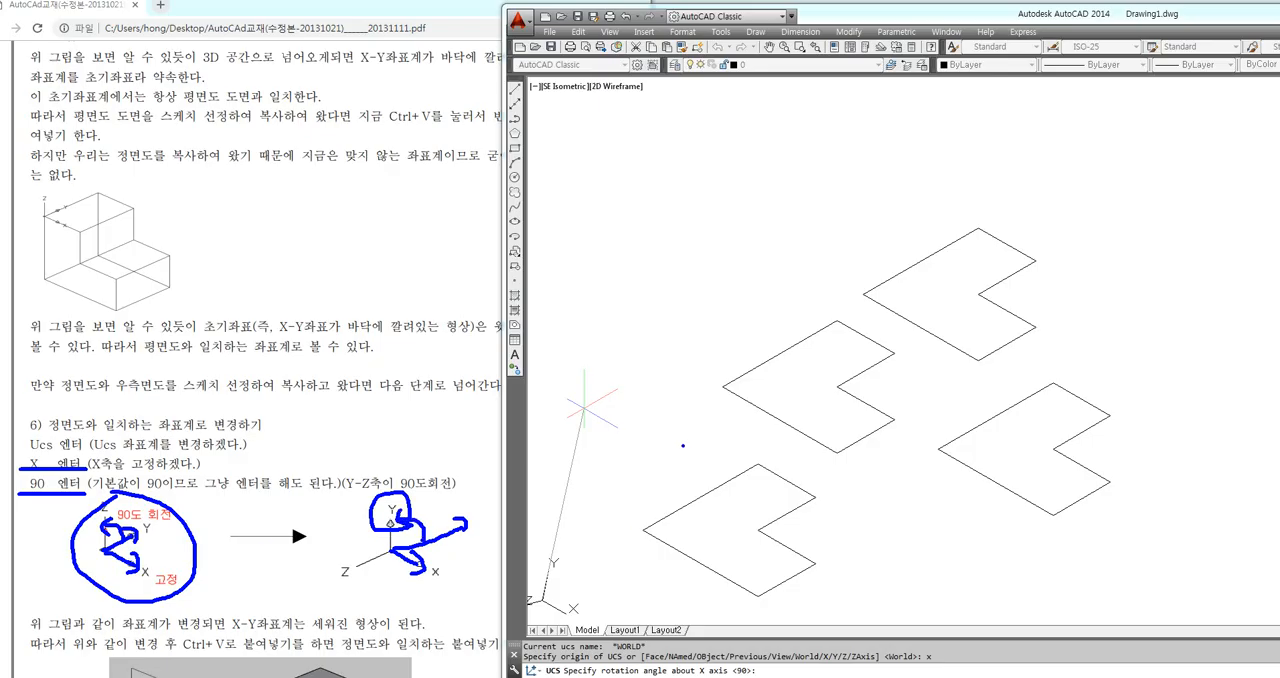
{"action": "key", "text": "Escape"}
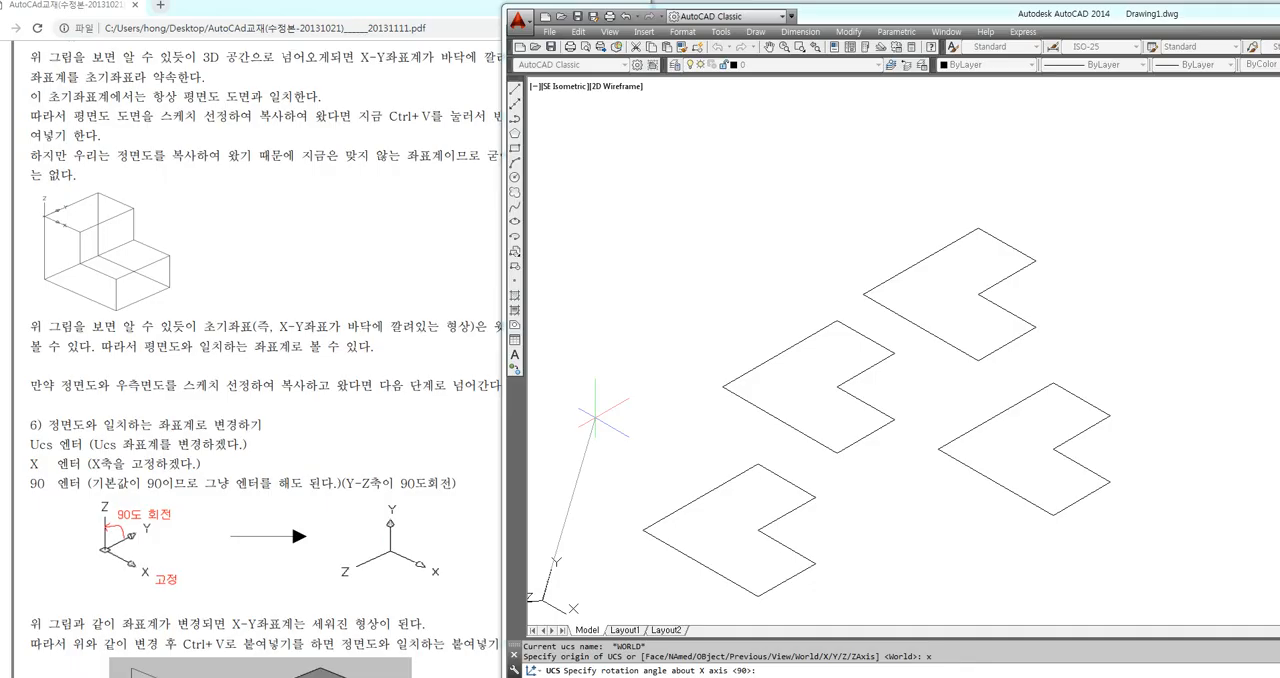
{"action": "key", "text": "Return"}
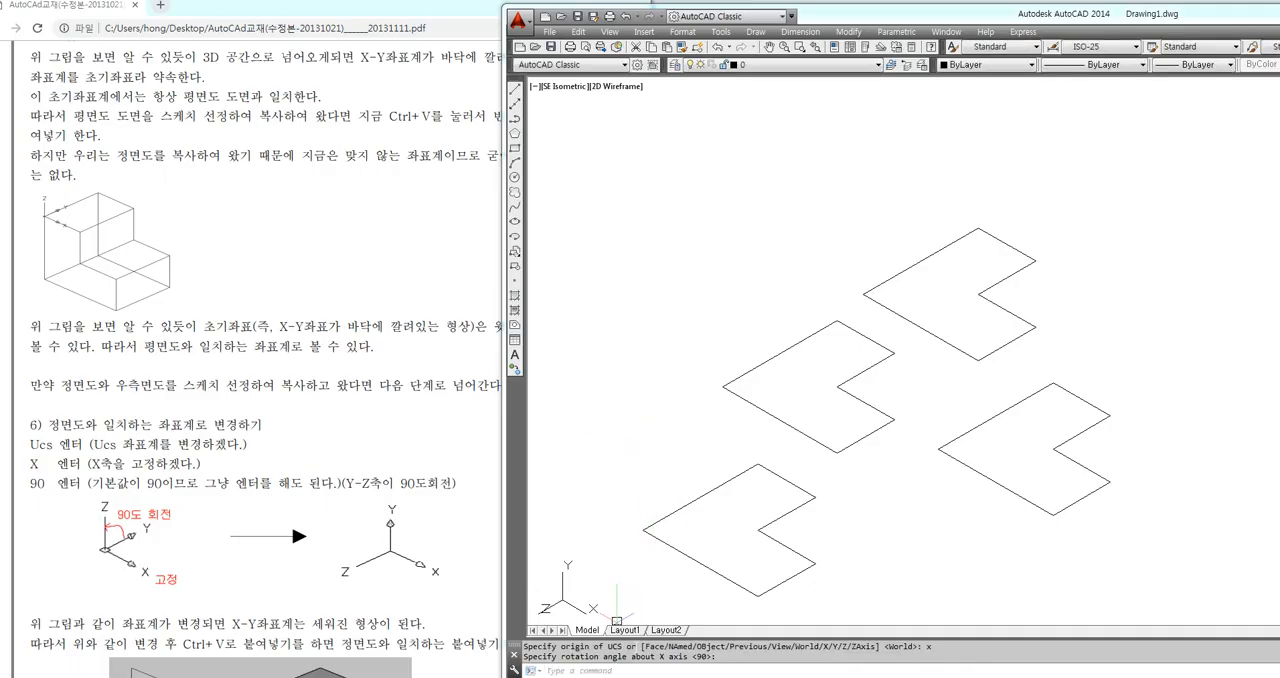
Paste the L-shaped polyline upright in the empty space below the flat profiles, using the X-rotated coordinate system
{"action": "mouse_move", "coordinate": [576, 596]}
{"action": "left_mouse_down"}
{"action": "mouse_move", "coordinate": [603, 583]}
{"action": "mouse_move", "coordinate": [564, 572]}
{"action": "left_mouse_up"}
{"action": "middle_click_drag", "start_coordinate": [745, 565], "coordinate": [728, 433]}
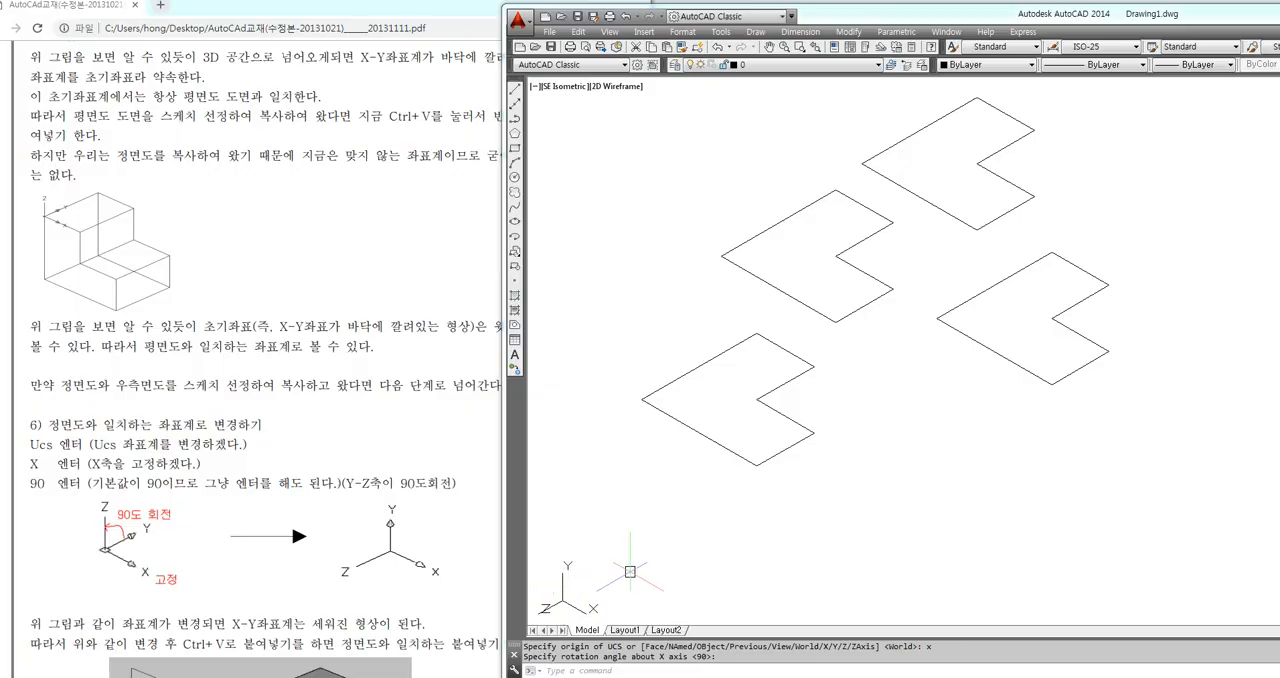
{"action": "key", "text": "Return"}
{"action": "key", "text": "ctrl+v"}
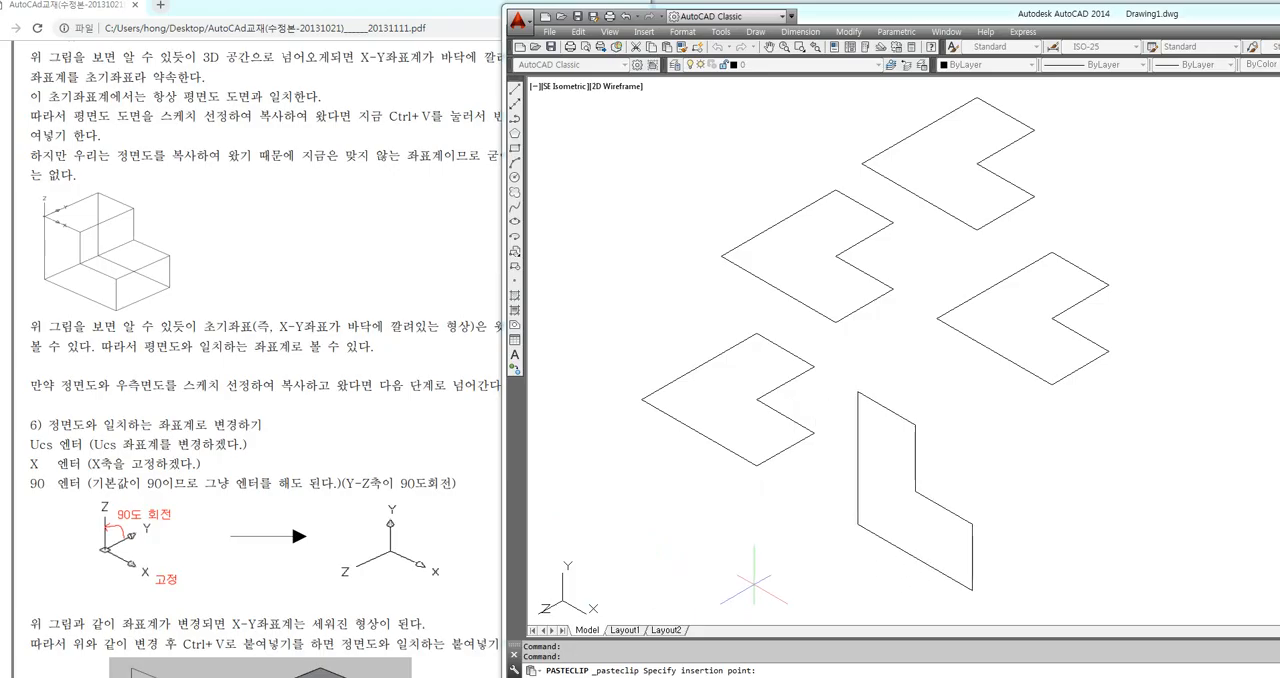
{"action": "left_click", "coordinate": [782, 568]}
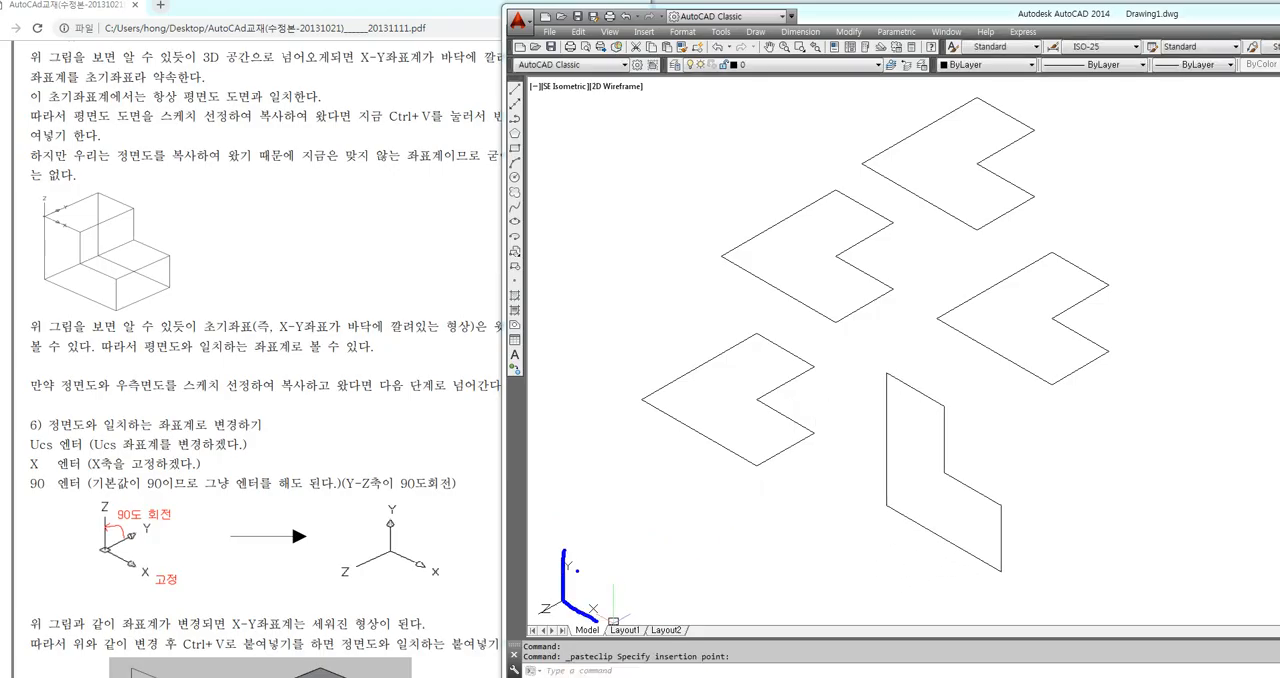
{"action": "mouse_move", "coordinate": [964, 549]}
{"action": "left_mouse_down"}
{"action": "mouse_move", "coordinate": [916, 514]}
{"action": "mouse_move", "coordinate": [880, 438]}
{"action": "left_mouse_up"}
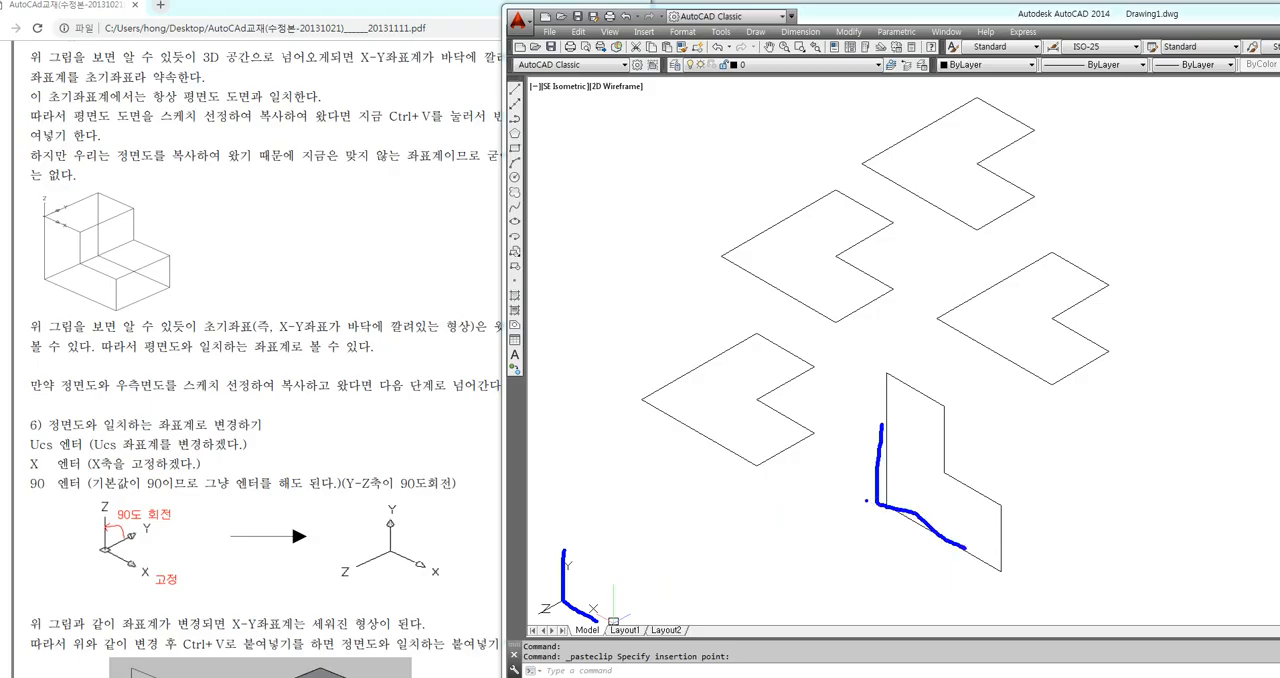
{"action": "key", "text": "Escape"}
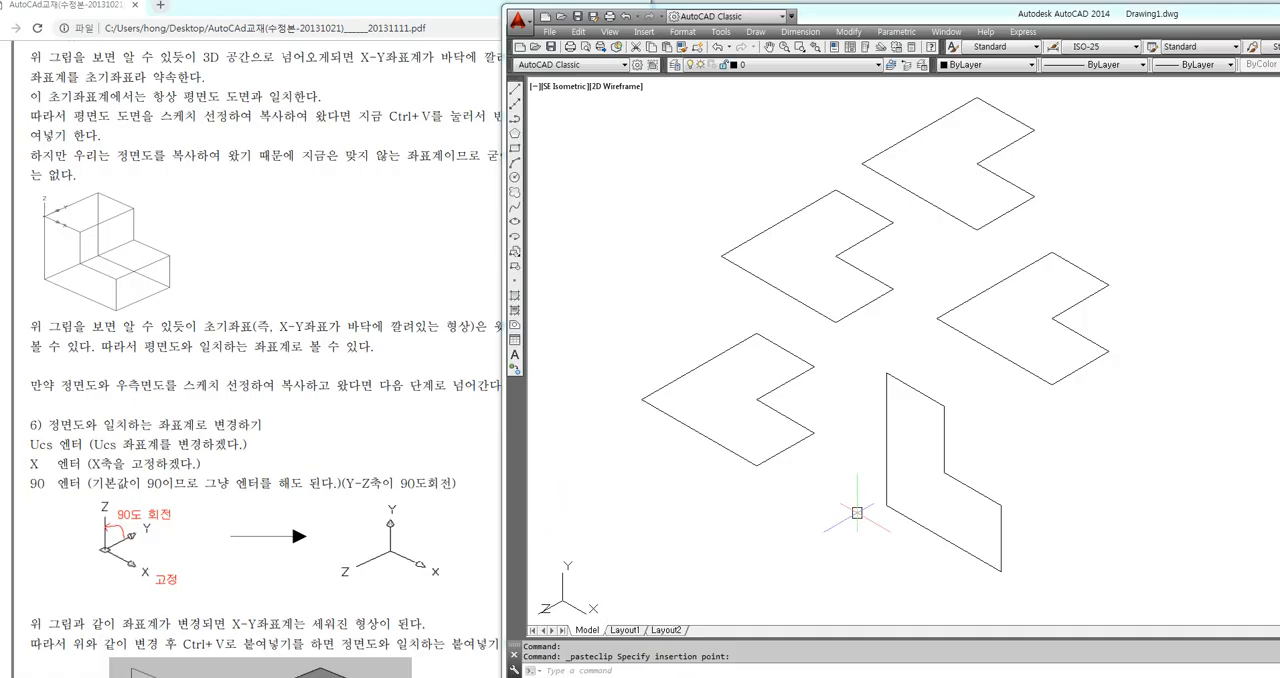
Review the UCS, X, 90 command sequence in section 6 of the PDF manual and continue to section 7 on the right-side view
{"action": "left_click_drag", "start_coordinate": [32, 444], "coordinate": [88, 484]}
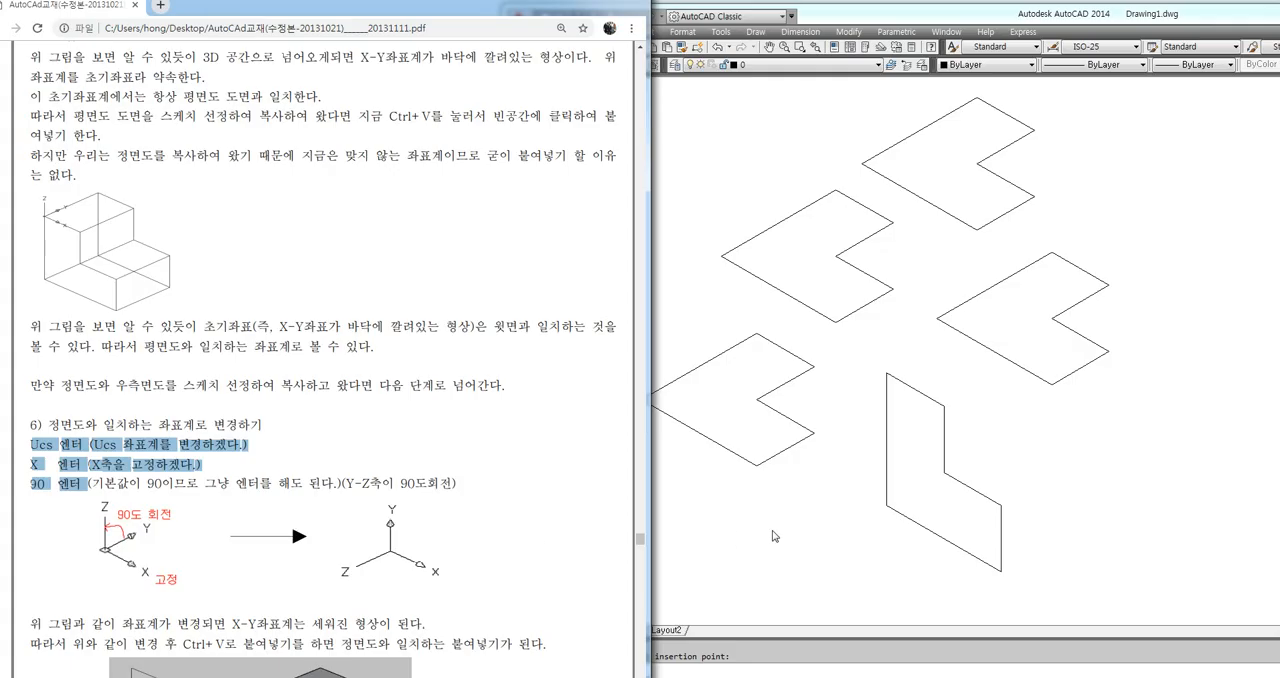
{"action": "left_click", "coordinate": [899, 525]}
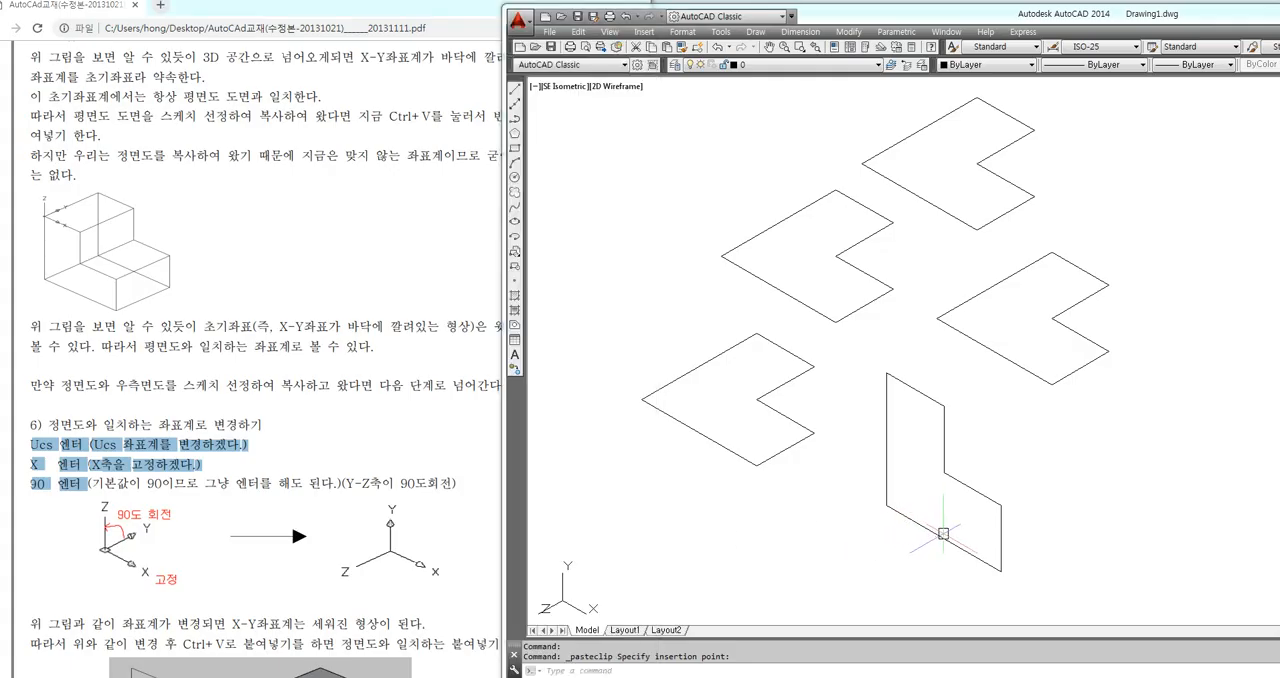
{"action": "key", "text": "Escape"}
{"action": "left_click", "coordinate": [835, 538]}
{"action": "key", "text": "Escape"}
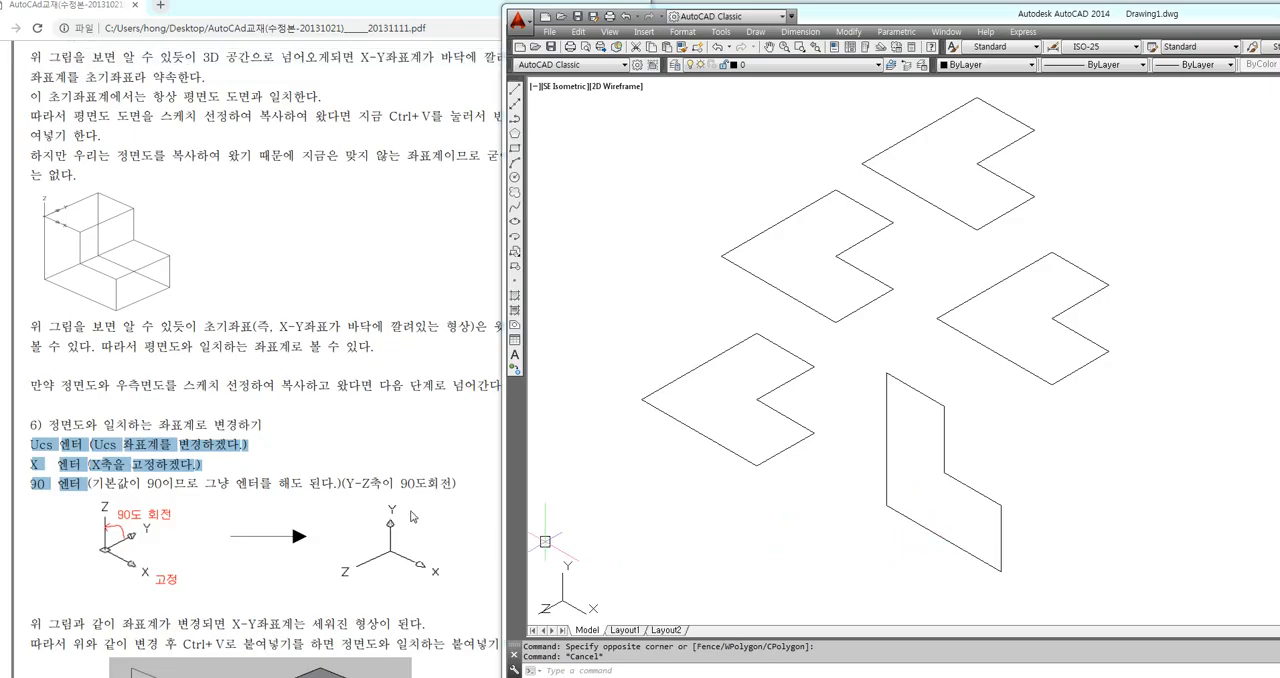
{"action": "left_click", "coordinate": [341, 459]}
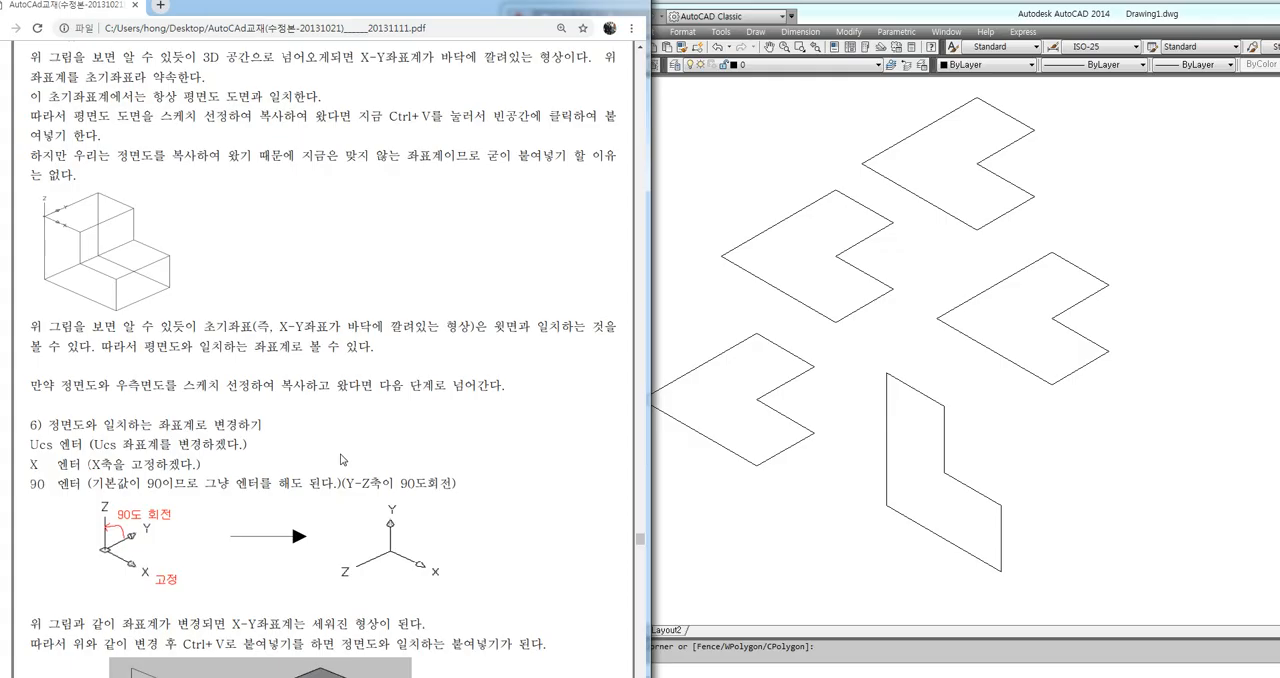
{"action": "scroll", "coordinate": [229, 465], "scroll_direction": "down", "scroll_amount": 5}
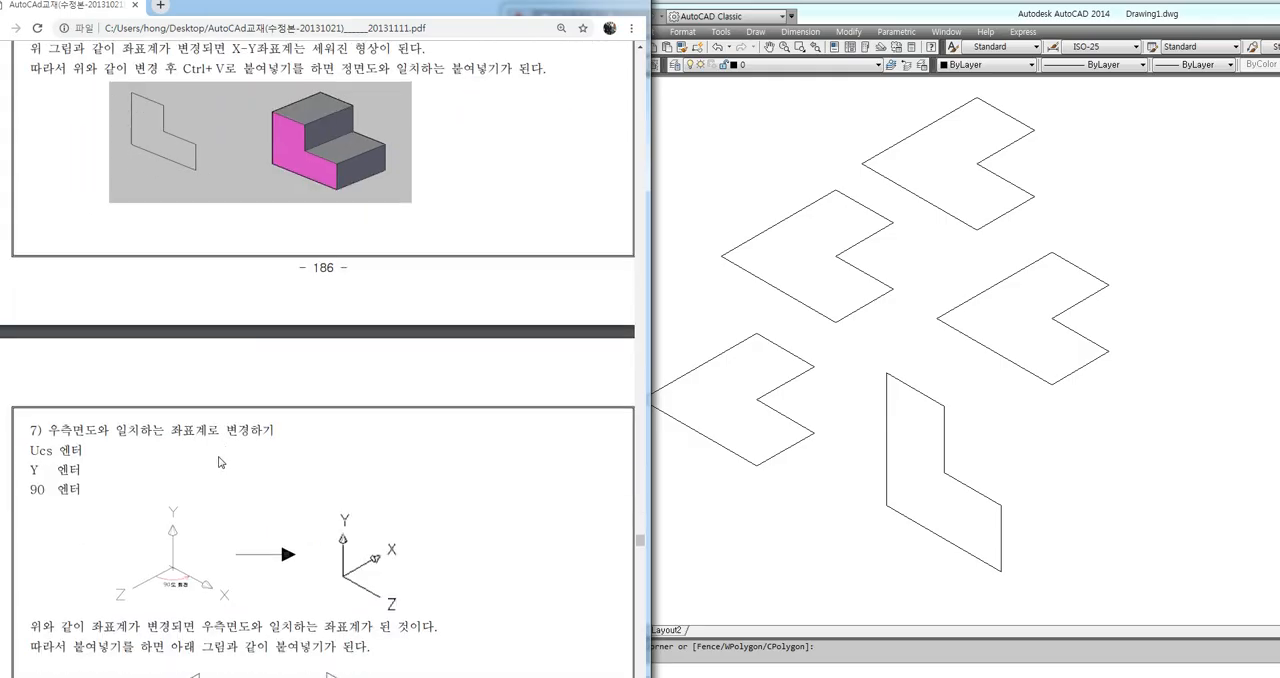
Switch back to AutoCAD and rotate the coordinate system 90 degrees about the Y axis with the UCS command
{"action": "left_click", "coordinate": [876, 518]}
{"action": "middle_click_drag", "start_coordinate": [631, 259], "coordinate": [799, 511]}
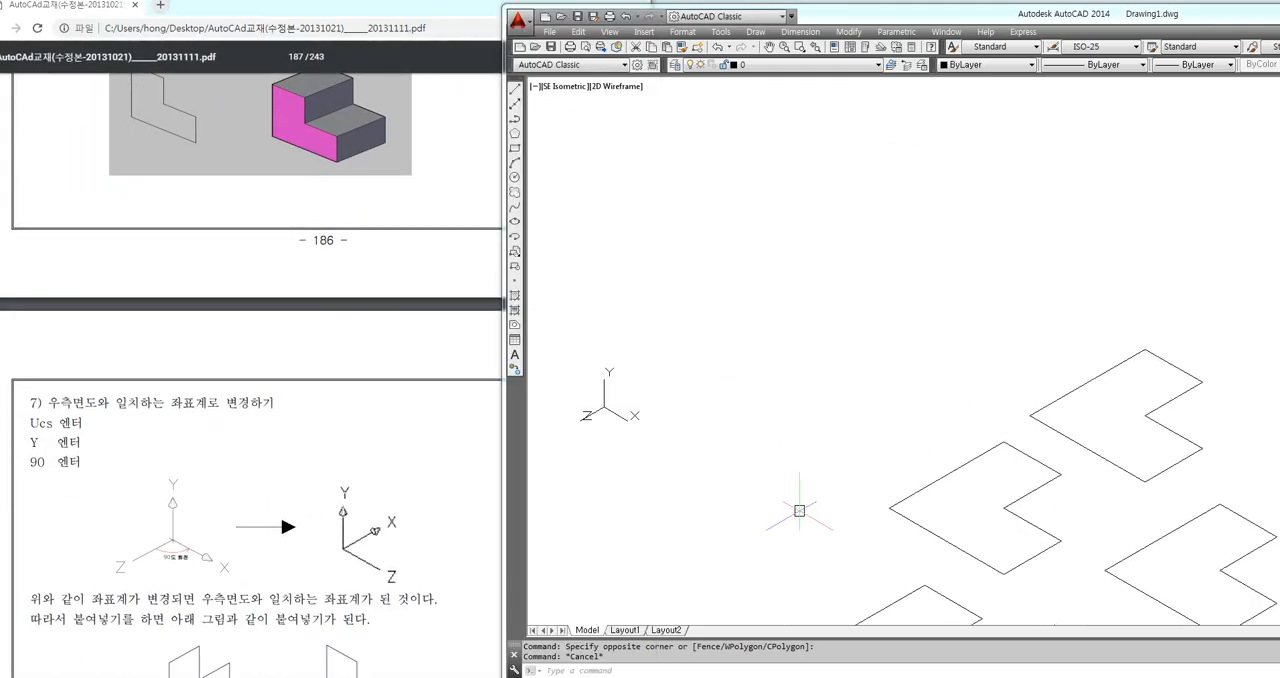
{"action": "type", "text": "ucs"}
{"action": "key", "text": "Return"}
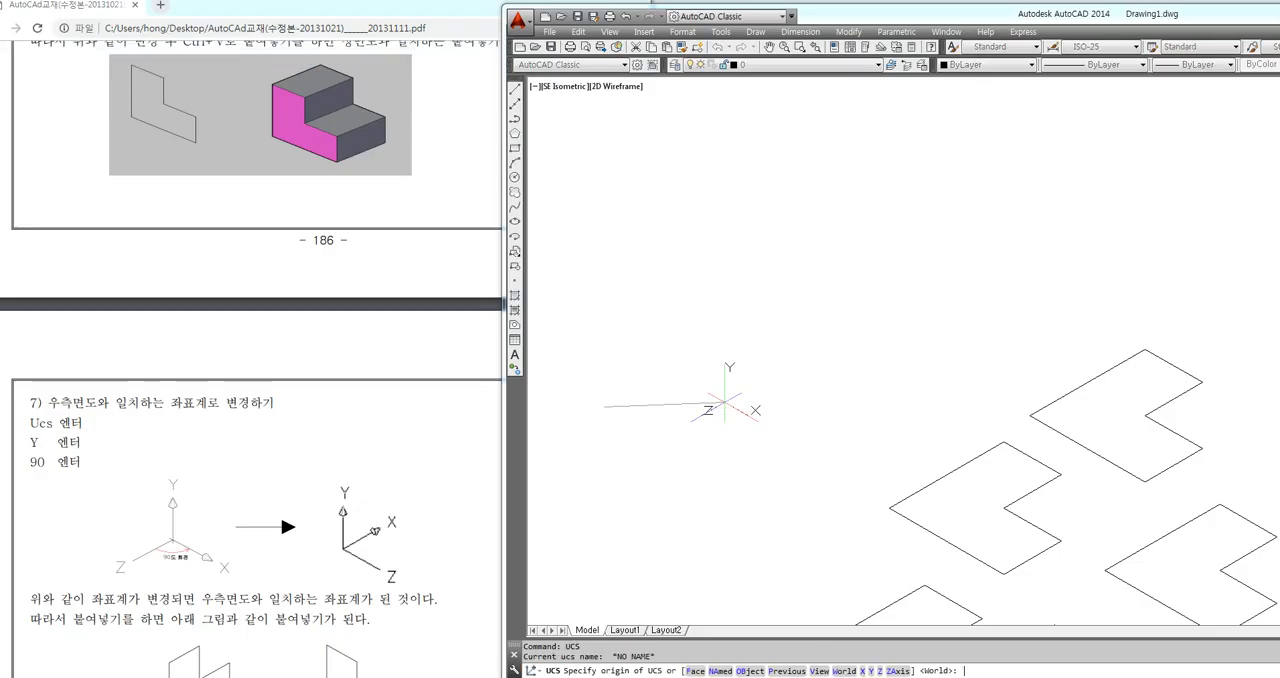
{"action": "type", "text": "y"}
{"action": "key", "text": "Return"}
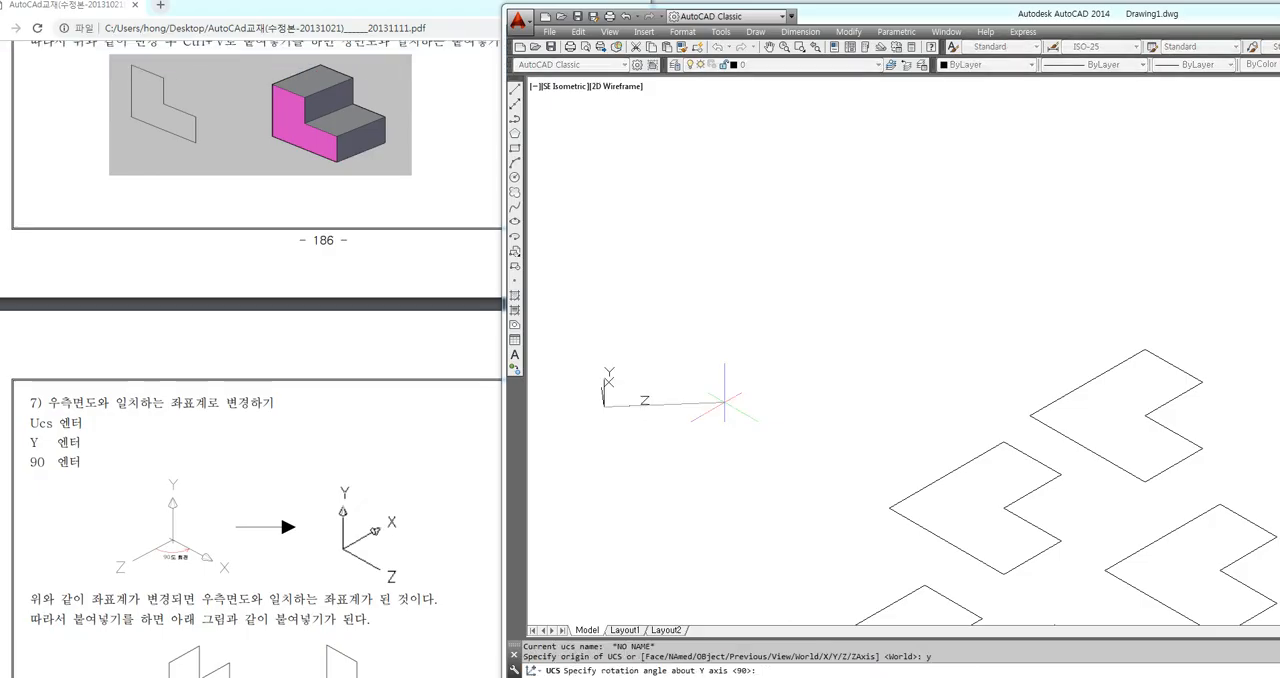
{"action": "key", "text": "Return"}
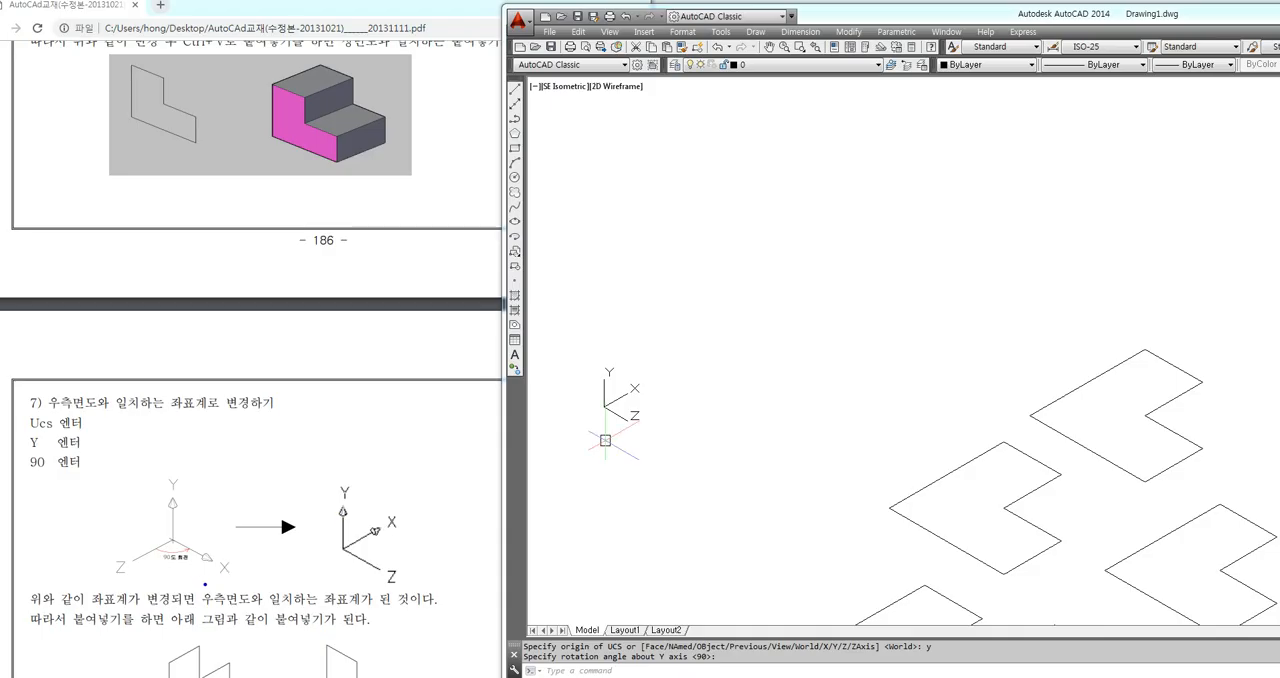
Study section 7's UCS, Y, 90 sequence and its axis diagrams to see how the axes turn about the fixed Y axis
{"action": "mouse_move", "coordinate": [205, 586]}
{"action": "left_mouse_down"}
{"action": "mouse_move", "coordinate": [96, 548]}
{"action": "mouse_move", "coordinate": [198, 452]}
{"action": "mouse_move", "coordinate": [252, 580]}
{"action": "mouse_move", "coordinate": [200, 596]}
{"action": "left_mouse_up"}
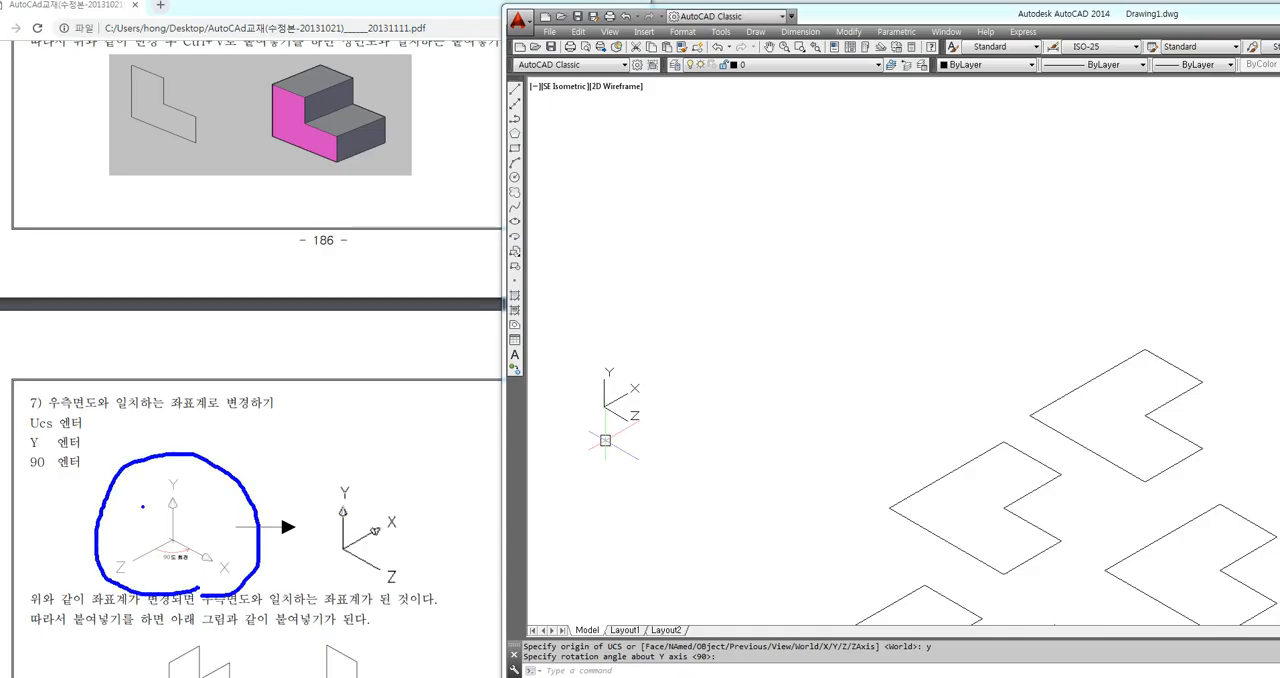
{"action": "mouse_move", "coordinate": [24, 431]}
{"action": "left_mouse_down"}
{"action": "mouse_move", "coordinate": [88, 431]}
{"action": "mouse_move", "coordinate": [89, 449]}
{"action": "left_mouse_up"}
{"action": "mouse_move", "coordinate": [182, 487]}
{"action": "left_mouse_down"}
{"action": "mouse_move", "coordinate": [163, 506]}
{"action": "mouse_move", "coordinate": [196, 472]}
{"action": "mouse_move", "coordinate": [180, 504]}
{"action": "left_mouse_up"}
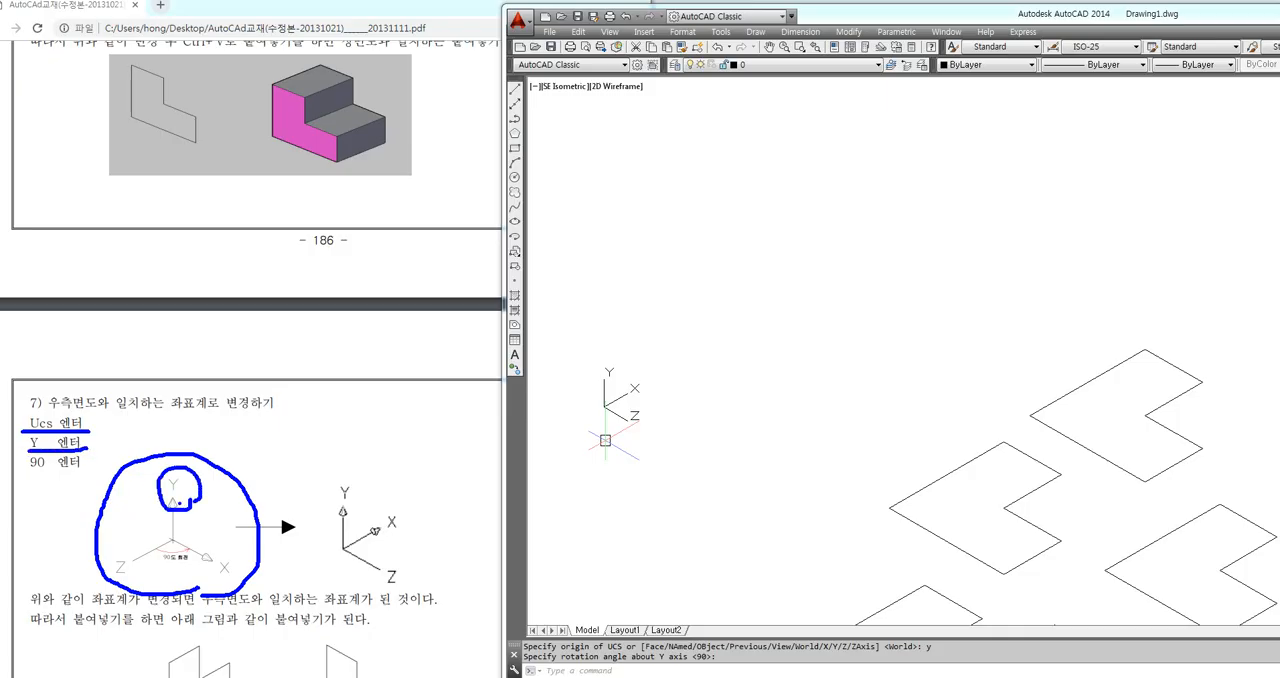
{"action": "mouse_move", "coordinate": [352, 518]}
{"action": "left_mouse_down"}
{"action": "mouse_move", "coordinate": [338, 477]}
{"action": "mouse_move", "coordinate": [350, 522]}
{"action": "left_mouse_up"}
{"action": "left_click_drag", "start_coordinate": [30, 466], "coordinate": [80, 470]}
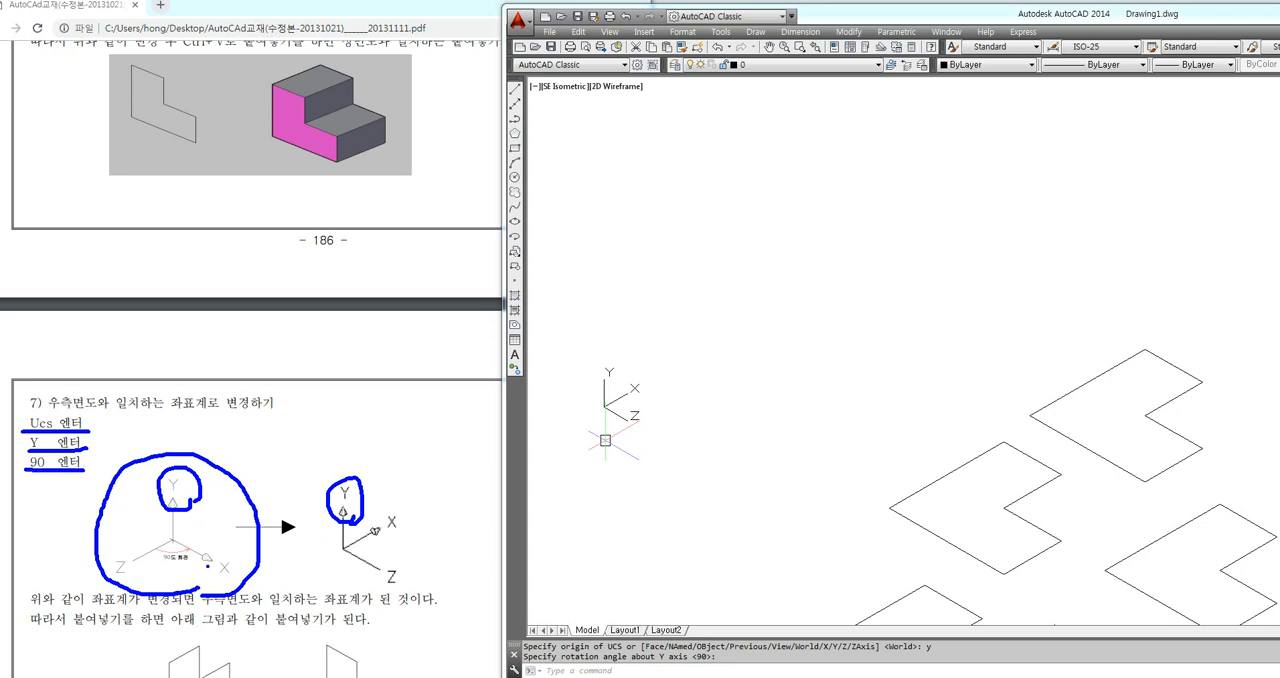
{"action": "left_click_drag", "start_coordinate": [168, 540], "coordinate": [187, 549]}
{"action": "mouse_move", "coordinate": [171, 541]}
{"action": "left_mouse_down"}
{"action": "mouse_move", "coordinate": [239, 511]}
{"action": "mouse_move", "coordinate": [211, 530]}
{"action": "left_mouse_up"}
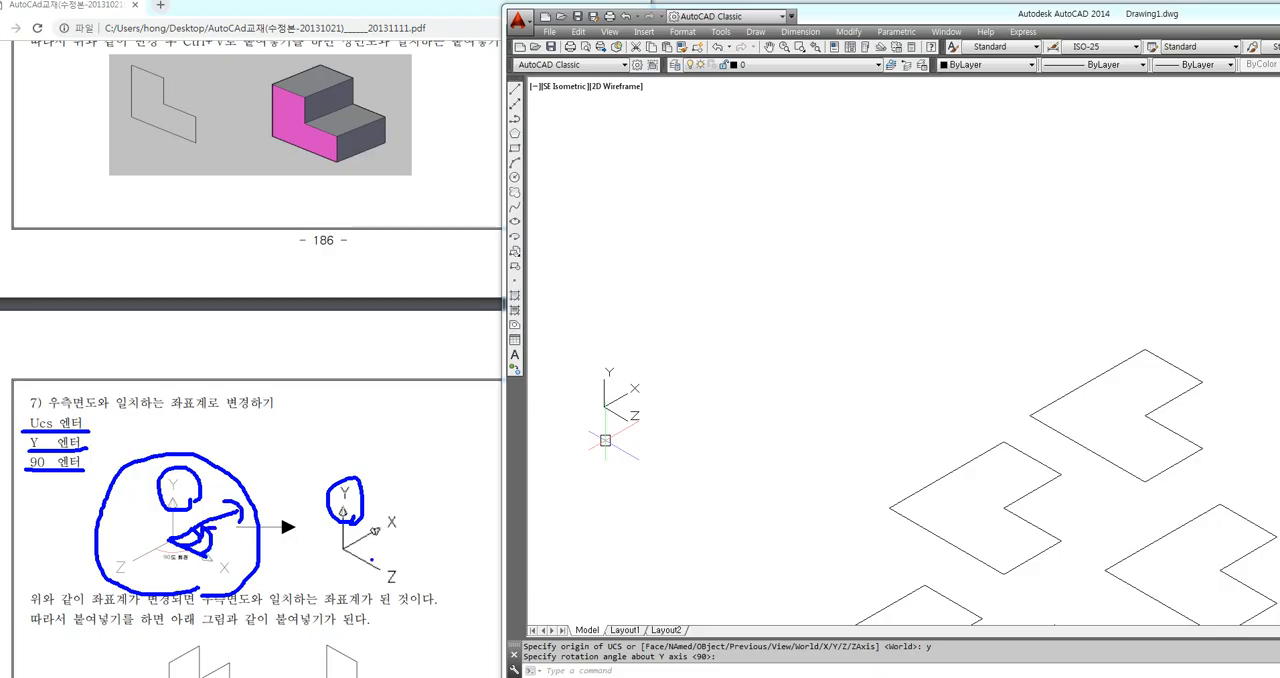
{"action": "mouse_move", "coordinate": [384, 534]}
{"action": "left_mouse_down"}
{"action": "mouse_move", "coordinate": [392, 520]}
{"action": "mouse_move", "coordinate": [380, 572]}
{"action": "mouse_move", "coordinate": [402, 588]}
{"action": "left_mouse_up"}
{"action": "left_click_drag", "start_coordinate": [402, 568], "coordinate": [388, 588]}
{"action": "left_click_drag", "start_coordinate": [343, 548], "coordinate": [340, 452]}
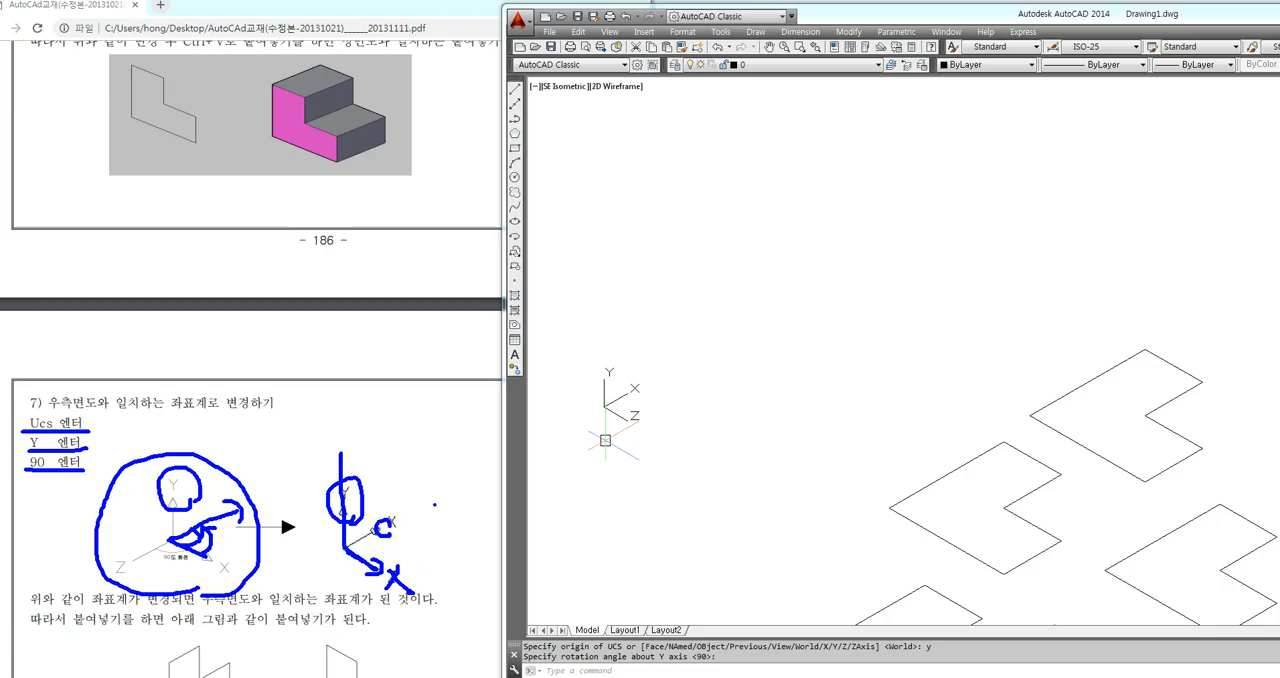
{"action": "mouse_move", "coordinate": [445, 490]}
{"action": "left_mouse_down"}
{"action": "mouse_move", "coordinate": [388, 530]}
{"action": "mouse_move", "coordinate": [352, 404]}
{"action": "left_mouse_up"}
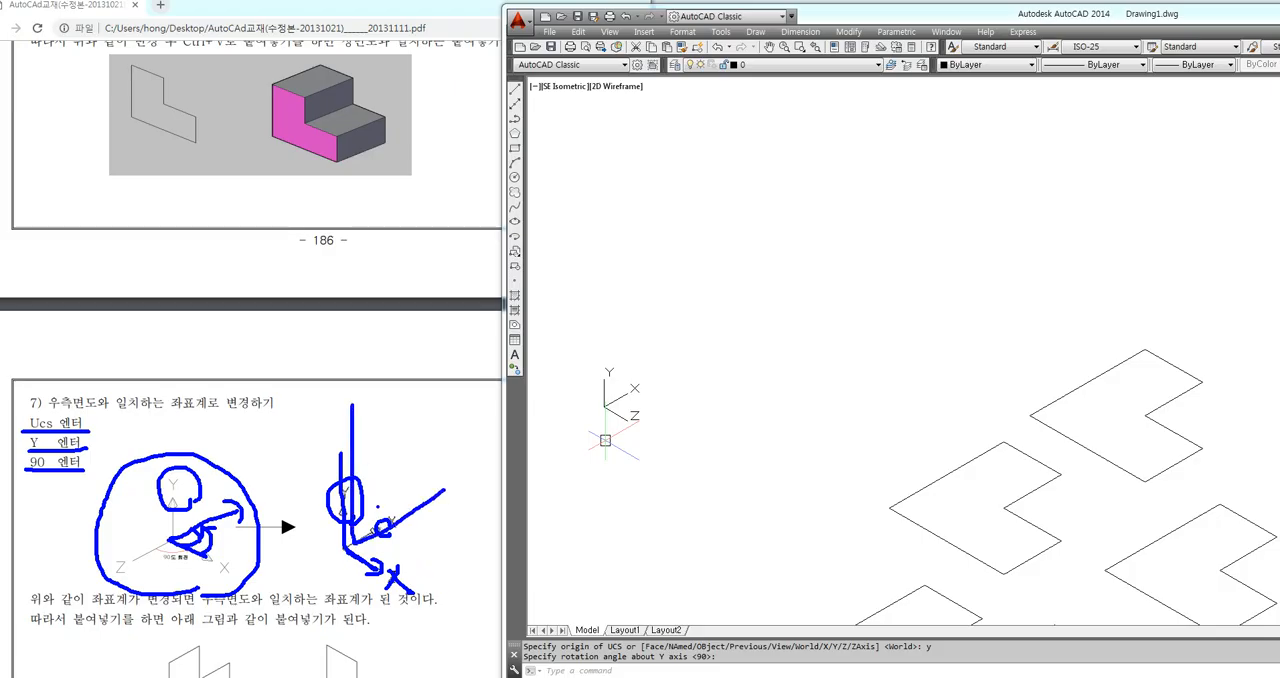
{"action": "key", "text": "Escape"}
Paste the L-shaped polyline upright on the right-side plane, beside the UCS icon
{"action": "key", "text": "Return"}
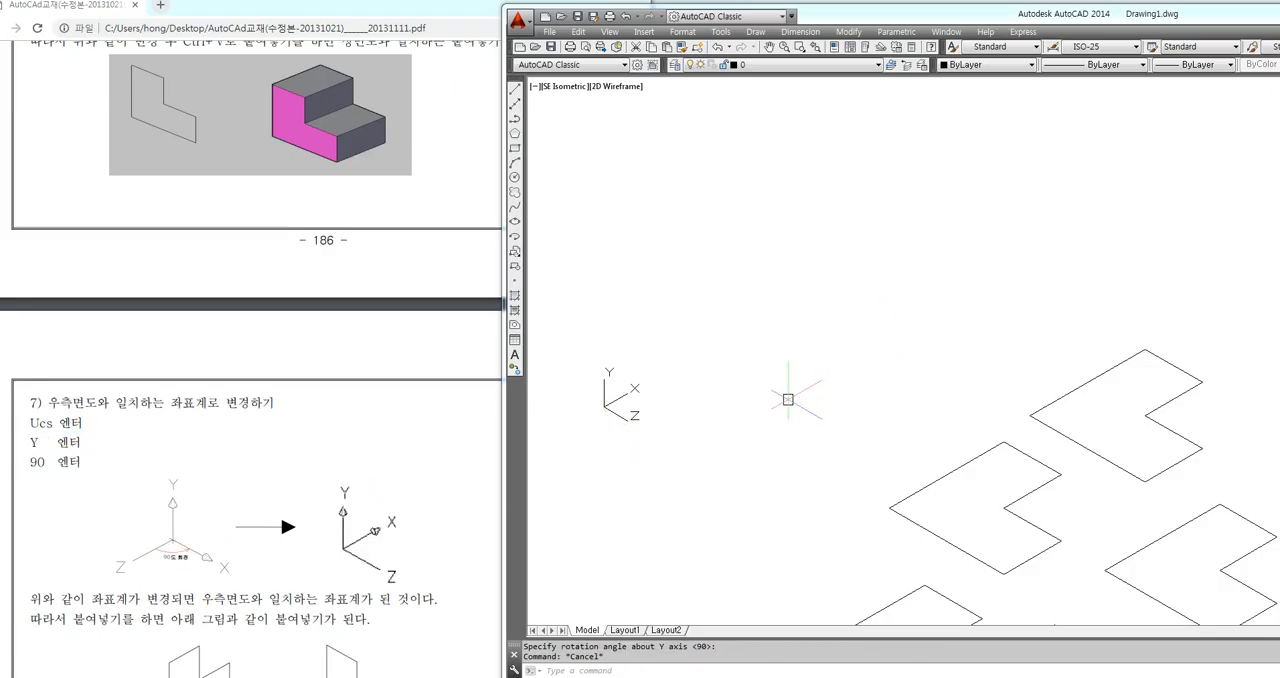
{"action": "key", "text": "ctrl+v"}
{"action": "left_click", "coordinate": [738, 436]}
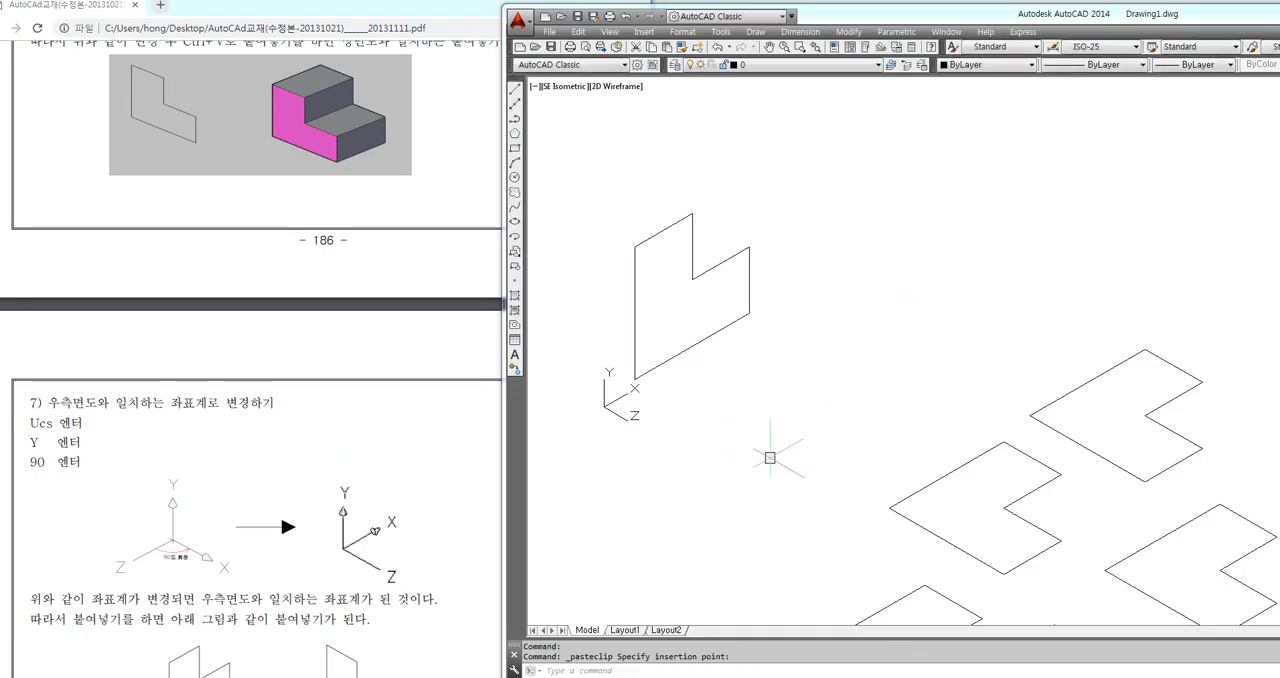
{"action": "mouse_move", "coordinate": [828, 469]}
{"action": "left_mouse_down"}
{"action": "mouse_move", "coordinate": [722, 368]}
{"action": "mouse_move", "coordinate": [712, 418]}
{"action": "mouse_move", "coordinate": [770, 374]}
{"action": "left_mouse_up"}
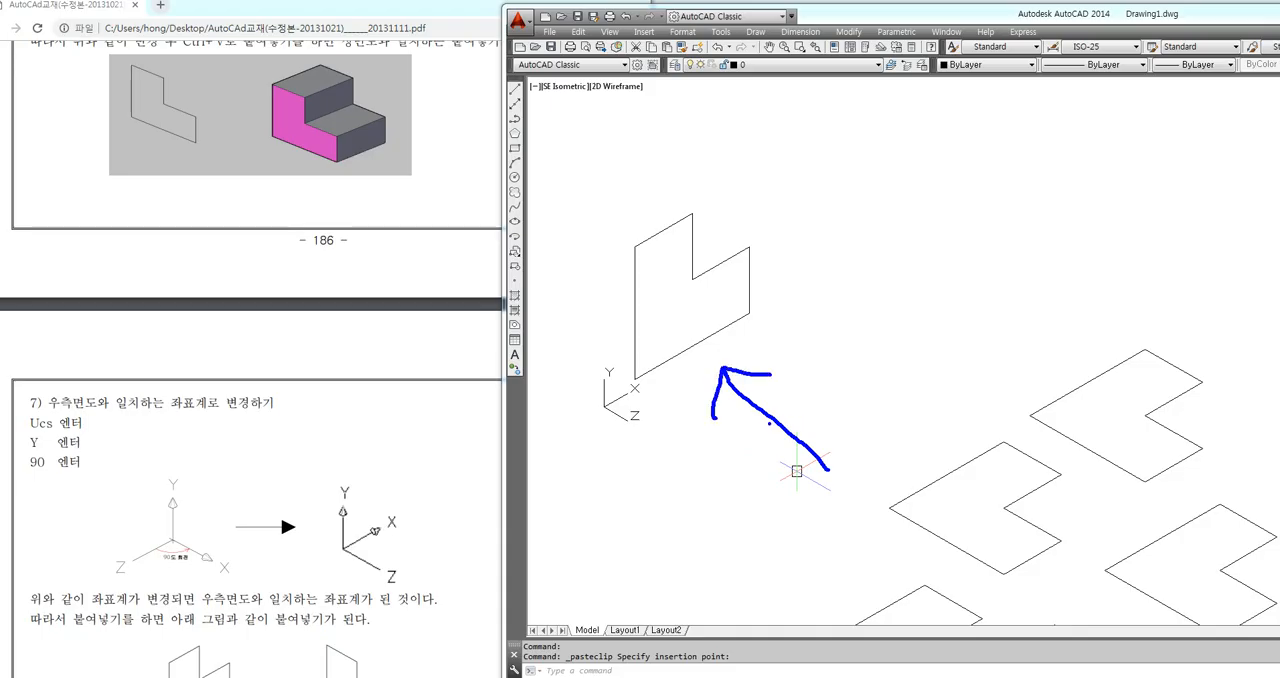
Compare the orientations of the upright front-view and right-side profiles with the UCS icon and section 7 of the manual
{"action": "scroll", "coordinate": [796, 470], "scroll_direction": "down", "scroll_amount": 2}
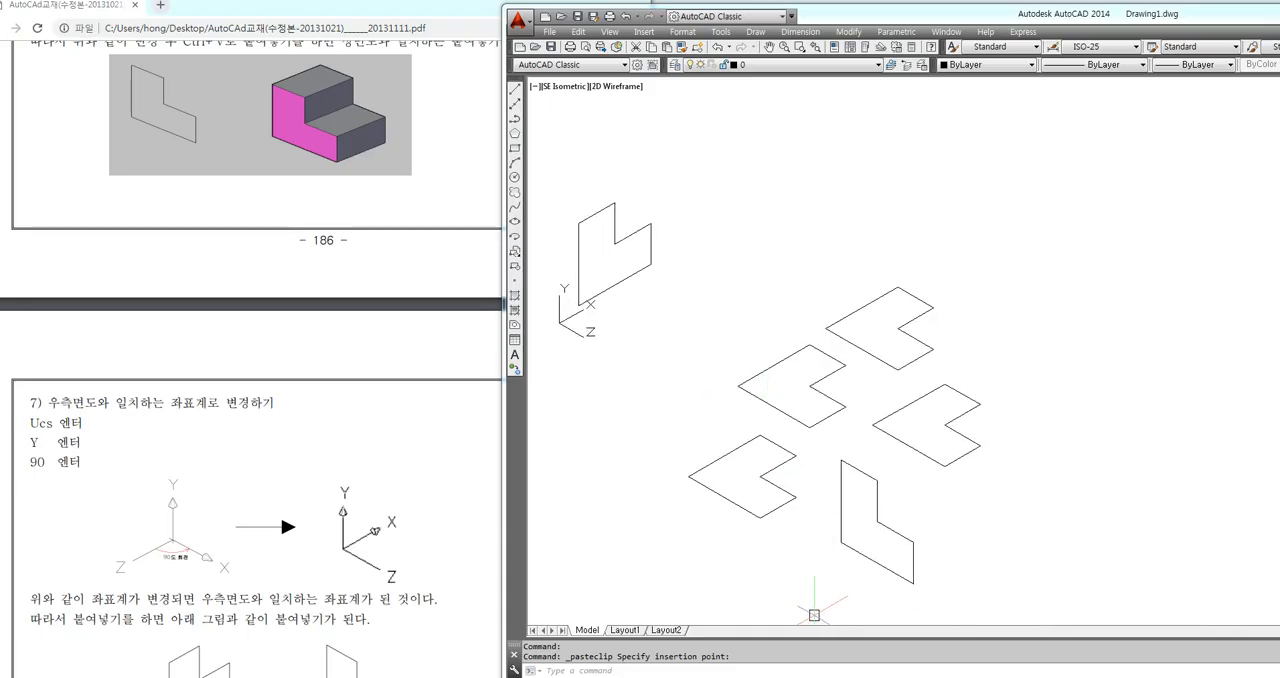
{"action": "mouse_move", "coordinate": [762, 614]}
{"action": "left_mouse_down"}
{"action": "mouse_move", "coordinate": [830, 560]}
{"action": "mouse_move", "coordinate": [834, 582]}
{"action": "mouse_move", "coordinate": [818, 588]}
{"action": "left_mouse_up"}
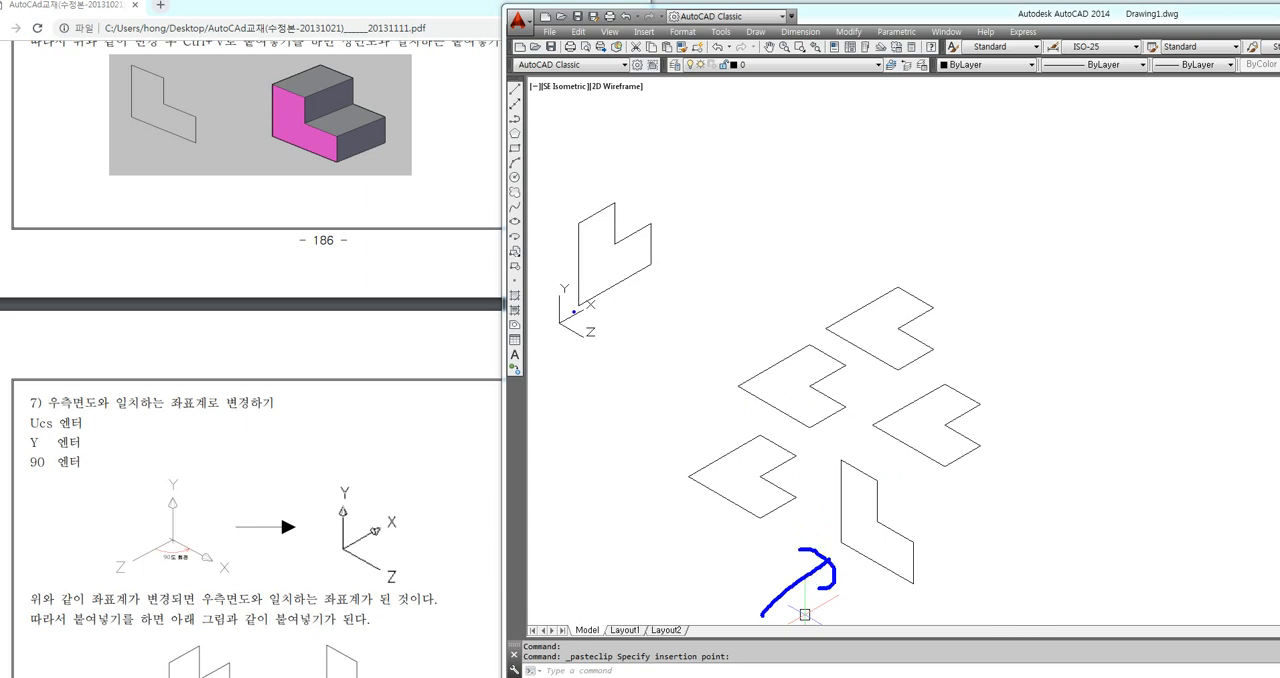
{"action": "mouse_move", "coordinate": [693, 346]}
{"action": "left_mouse_down"}
{"action": "mouse_move", "coordinate": [637, 312]}
{"action": "mouse_move", "coordinate": [672, 293]}
{"action": "left_mouse_up"}
{"action": "key", "text": "Escape"}
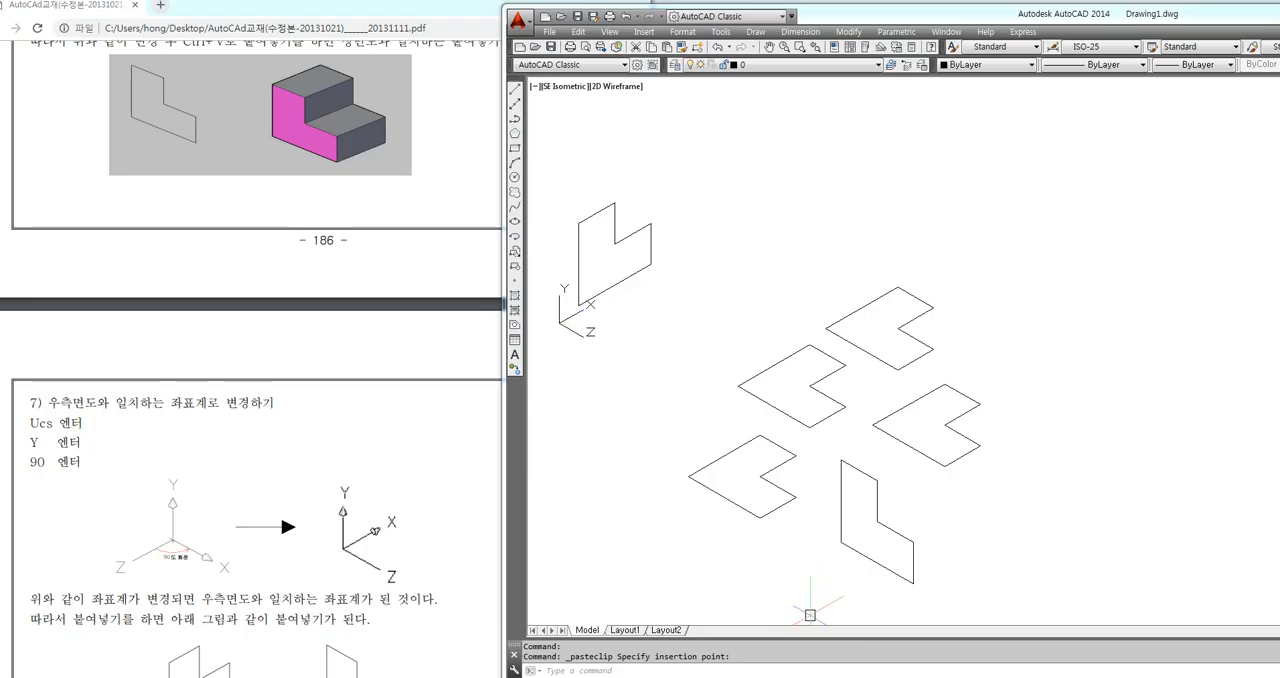
{"action": "middle_click_drag", "start_coordinate": [690, 361], "coordinate": [698, 346]}
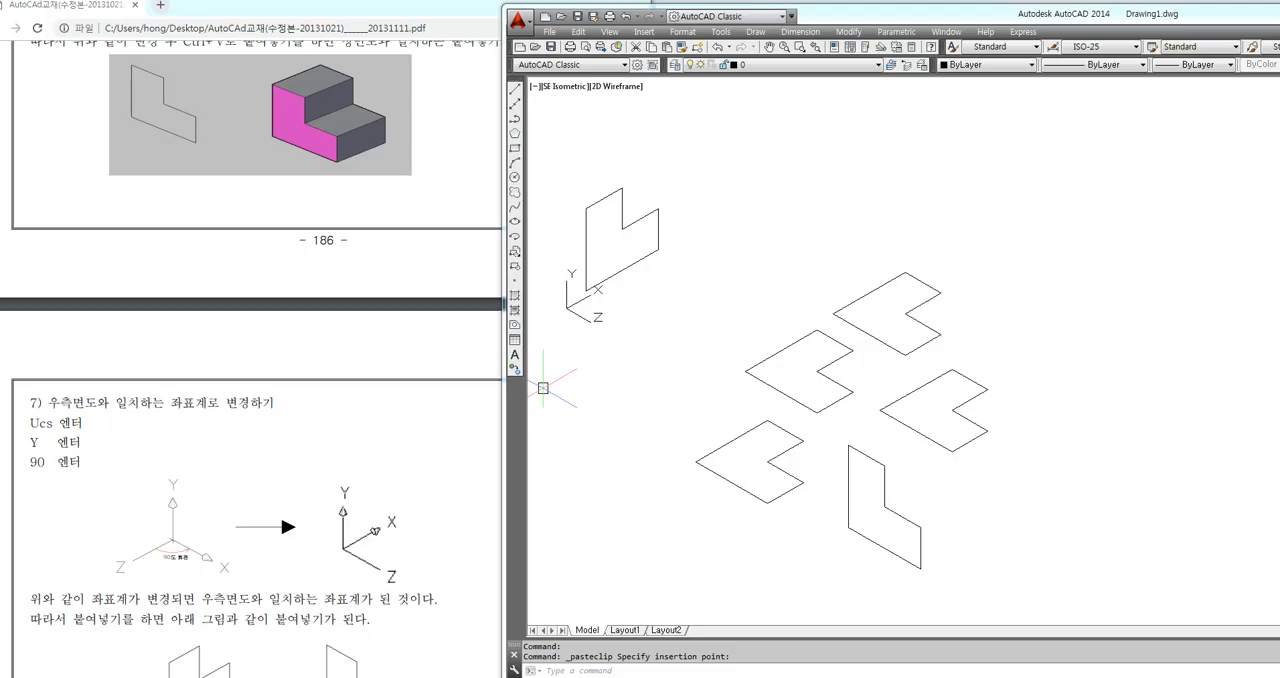
{"action": "left_click", "coordinate": [42, 462]}
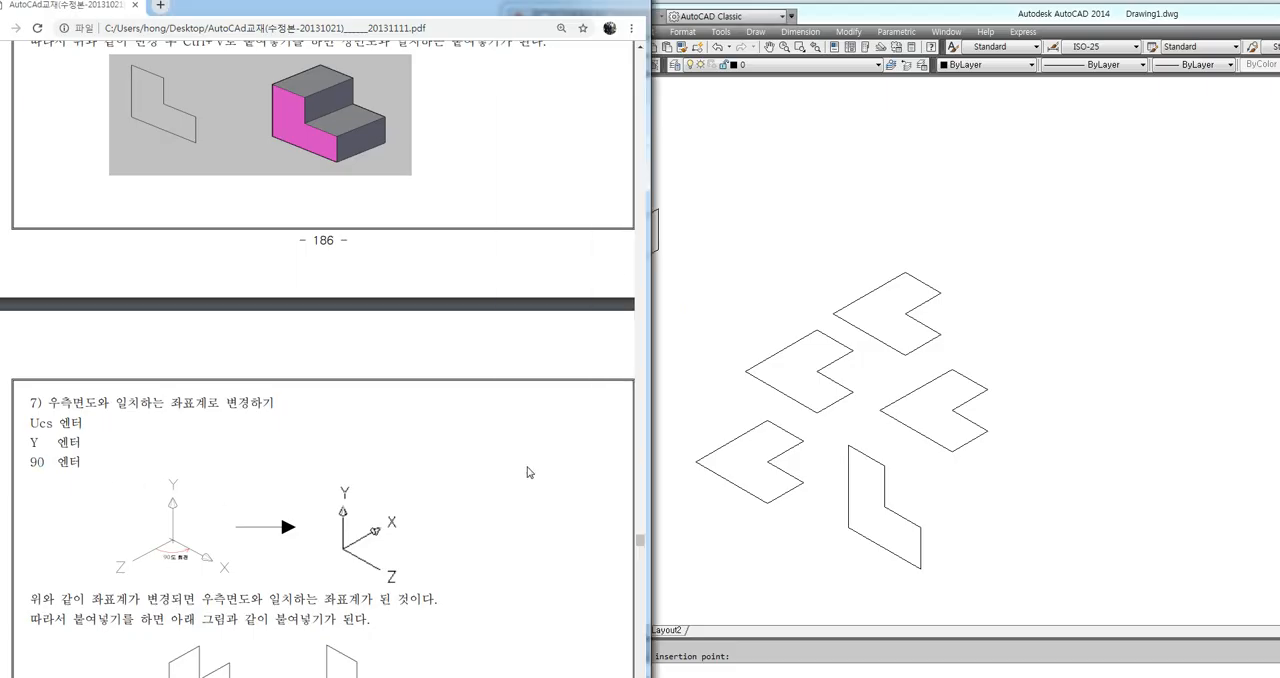
{"action": "left_click", "coordinate": [758, 306]}
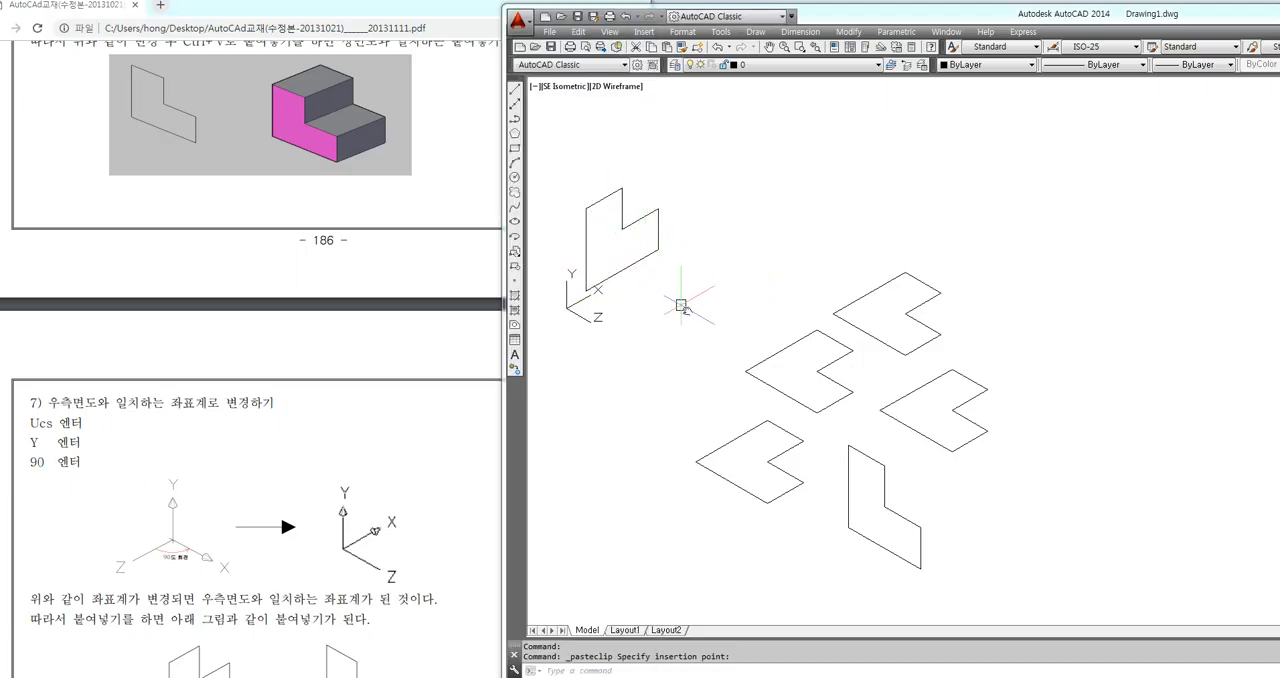
{"action": "middle_click_drag", "start_coordinate": [626, 266], "coordinate": [660, 295]}
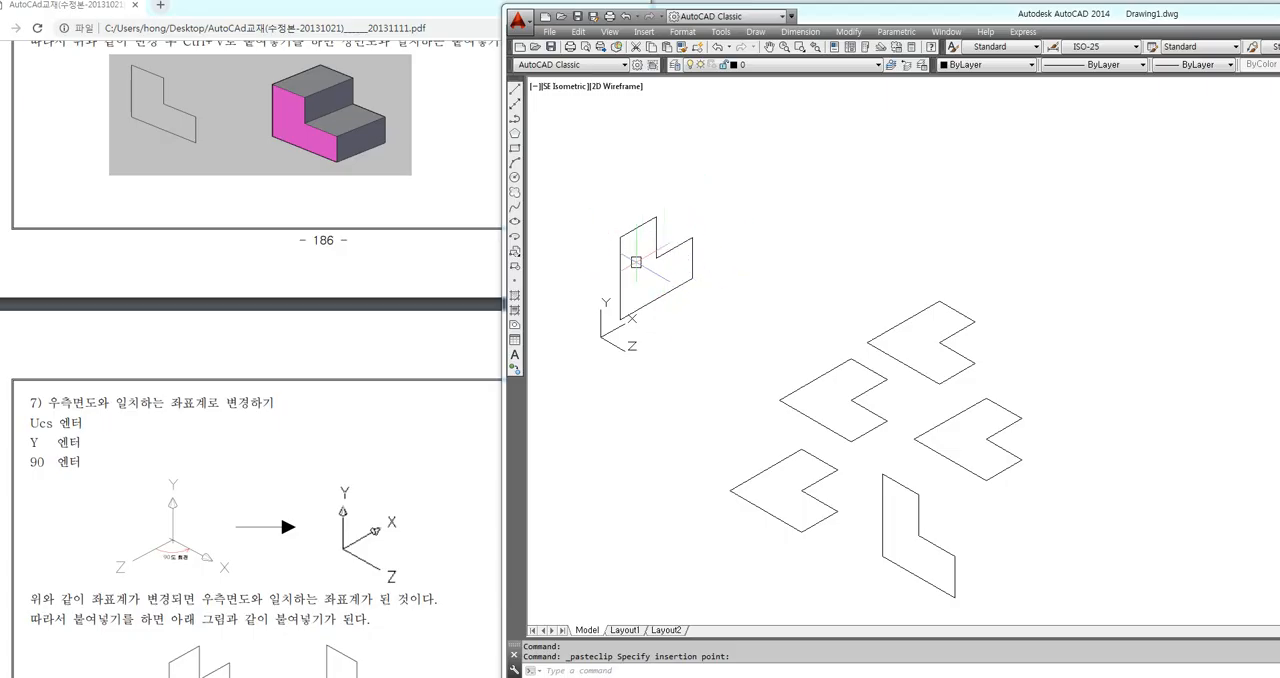
{"action": "middle_click_drag", "start_coordinate": [709, 374], "coordinate": [711, 352]}
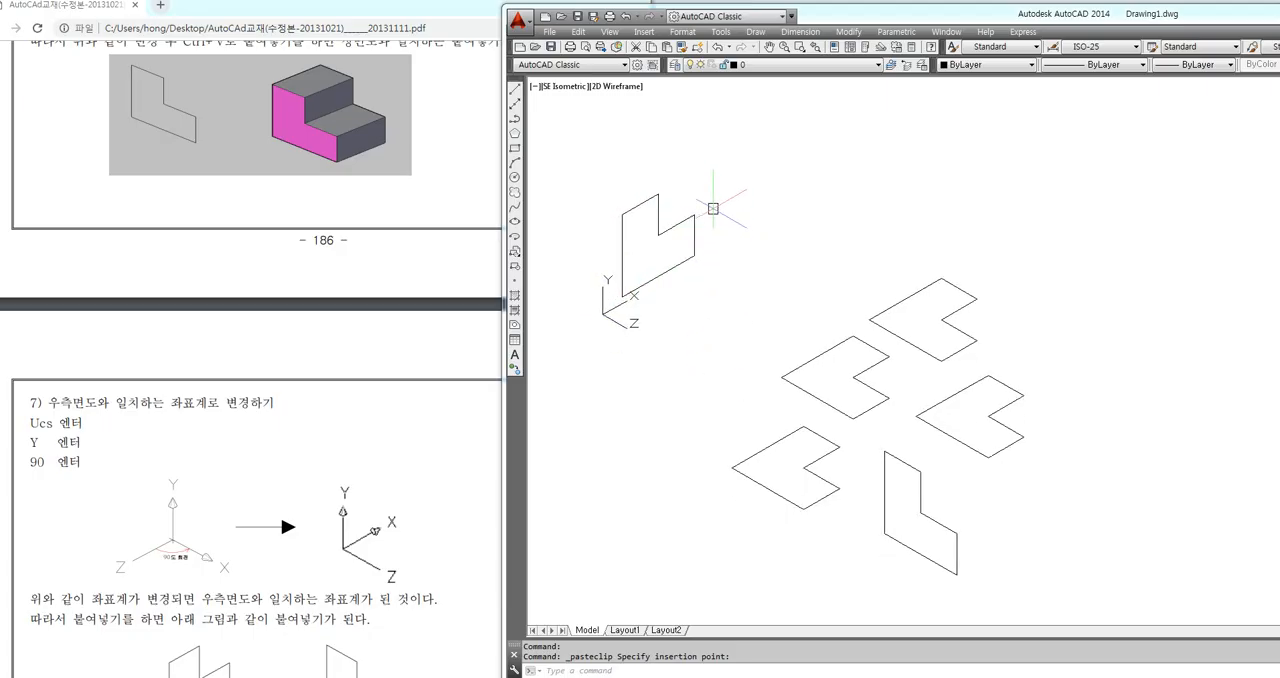
Delete the right-side profile and all flat L-shaped profiles, keeping only the upright front-view polyline
{"action": "left_click", "coordinate": [714, 174]}
{"action": "left_click", "coordinate": [610, 315]}
{"action": "left_click", "coordinate": [1136, 220]}
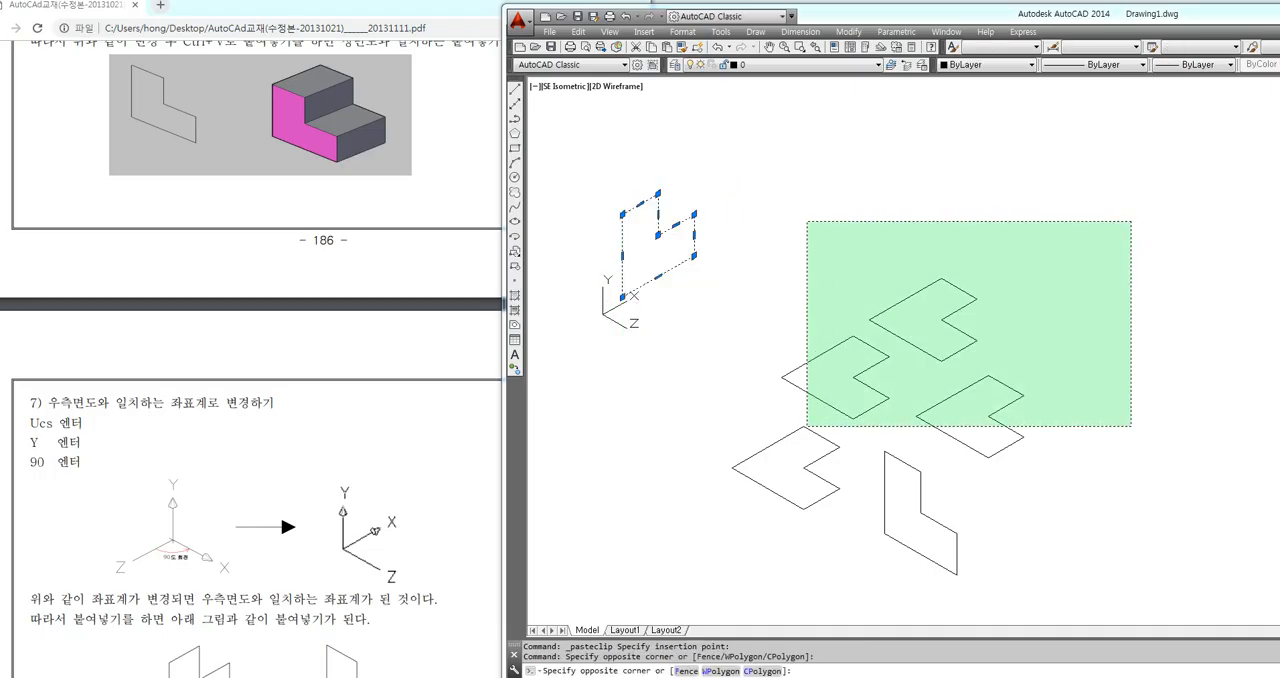
{"action": "left_click", "coordinate": [792, 440]}
{"action": "left_click", "coordinate": [838, 318]}
{"action": "left_click", "coordinate": [727, 530]}
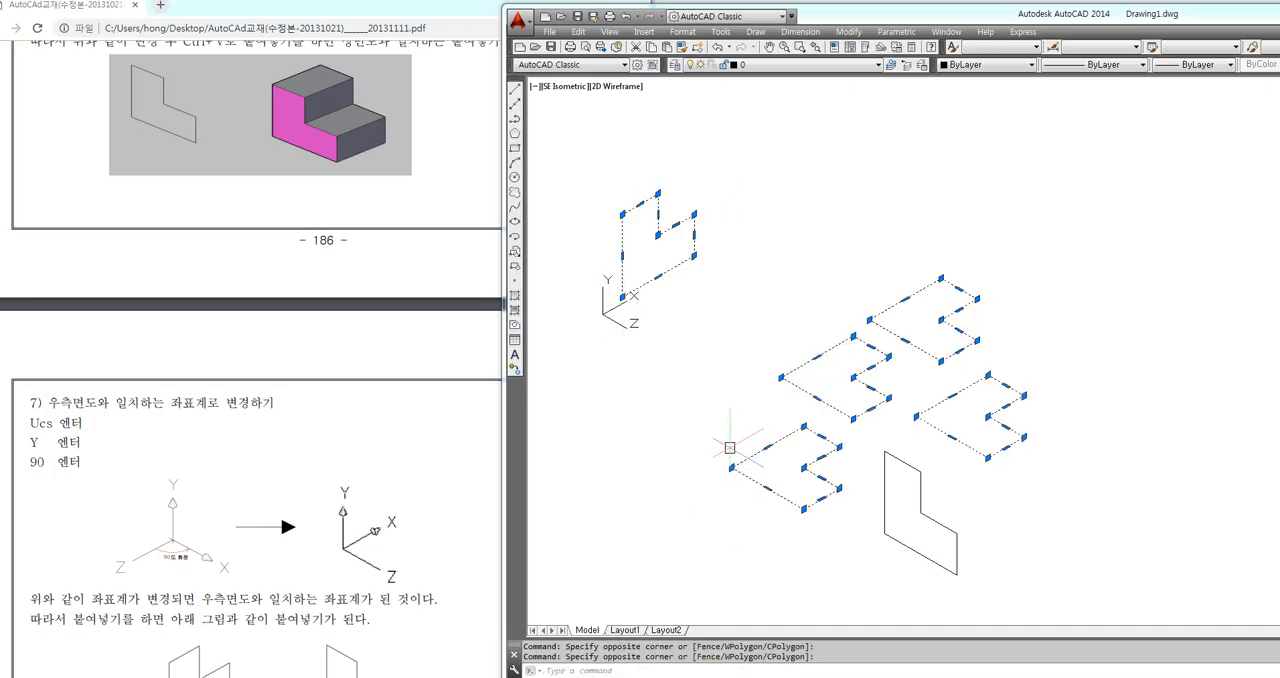
{"action": "key", "text": "Delete"}
{"action": "middle_click_drag", "start_coordinate": [863, 471], "coordinate": [822, 426]}
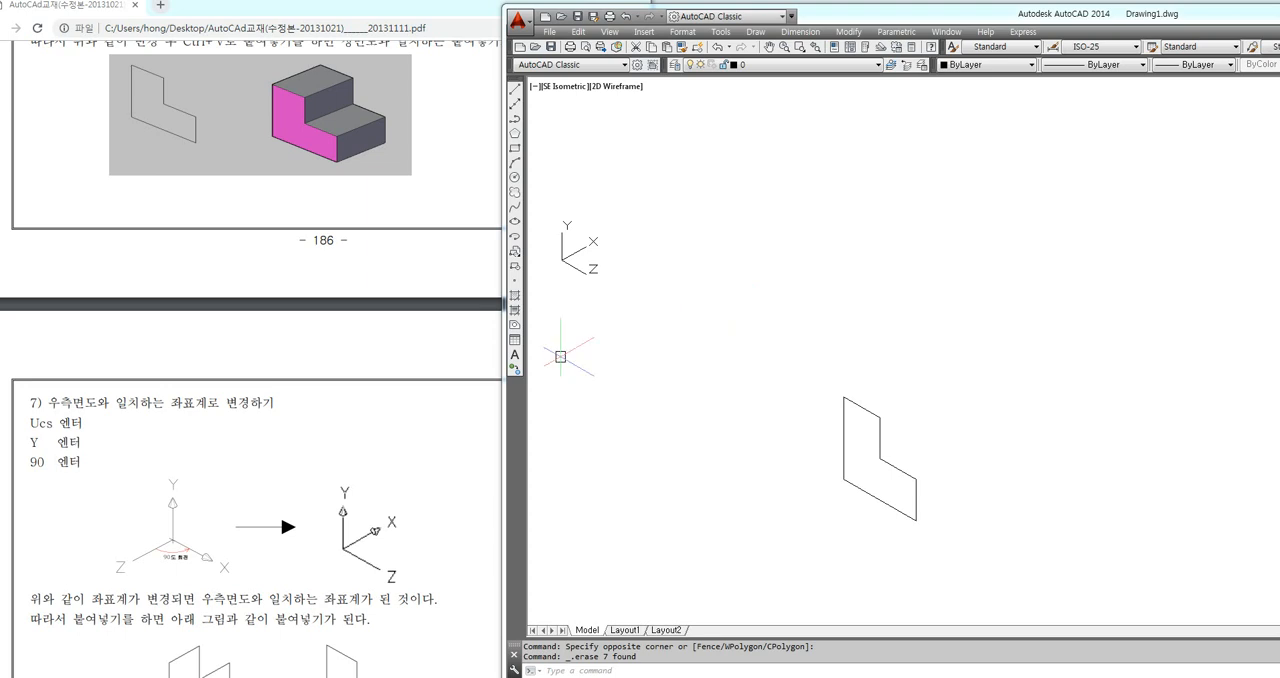
Switch to the PDF manual and review section 4's Vpoint command and its 1,-1,1 viewpoint for entering 3D space
{"action": "left_click", "coordinate": [235, 402]}
{"action": "left_click", "coordinate": [234, 403]}
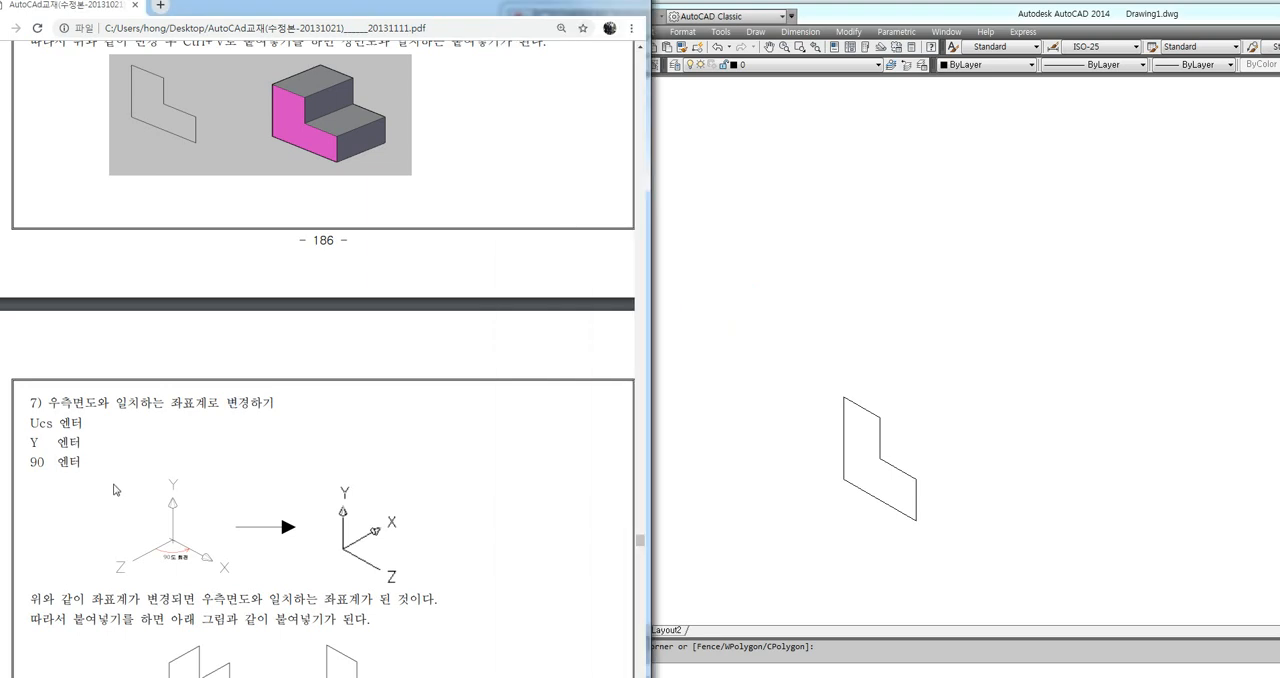
{"action": "scroll", "coordinate": [100, 460], "scroll_direction": "up", "scroll_amount": 6}
{"action": "scroll", "coordinate": [90, 440], "scroll_direction": "up", "scroll_amount": 10}
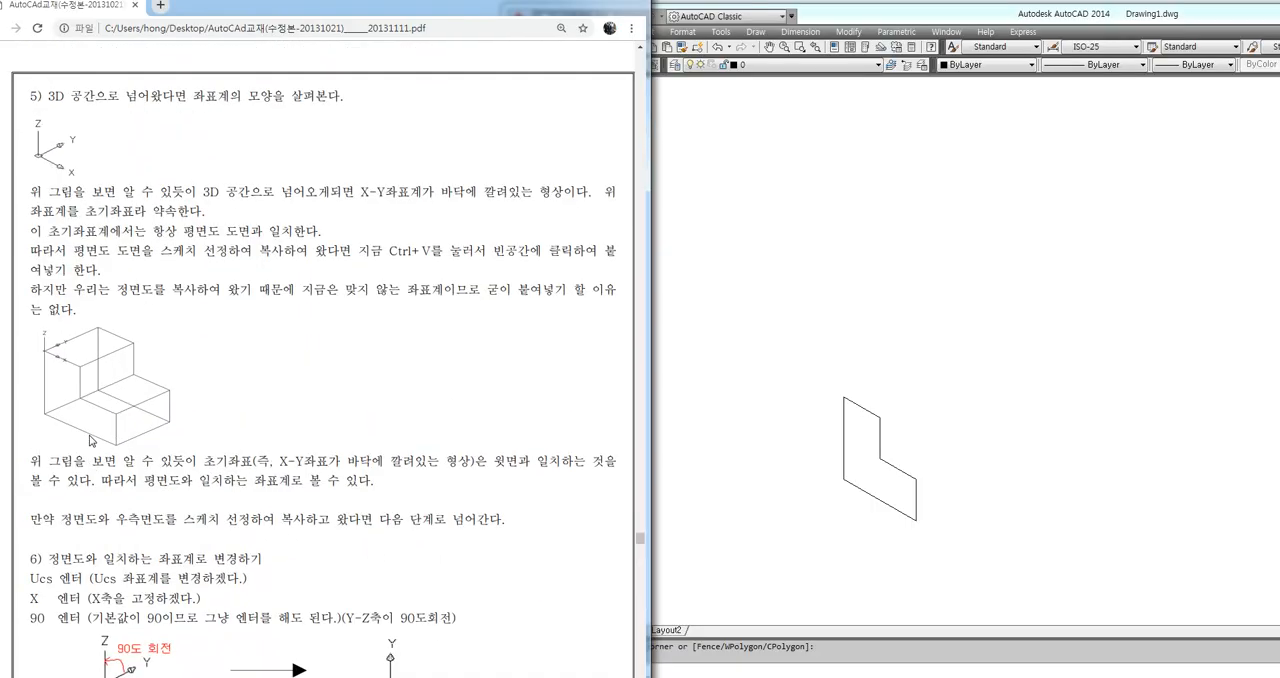
{"action": "scroll", "coordinate": [322, 350], "scroll_direction": "up", "scroll_amount": 3}
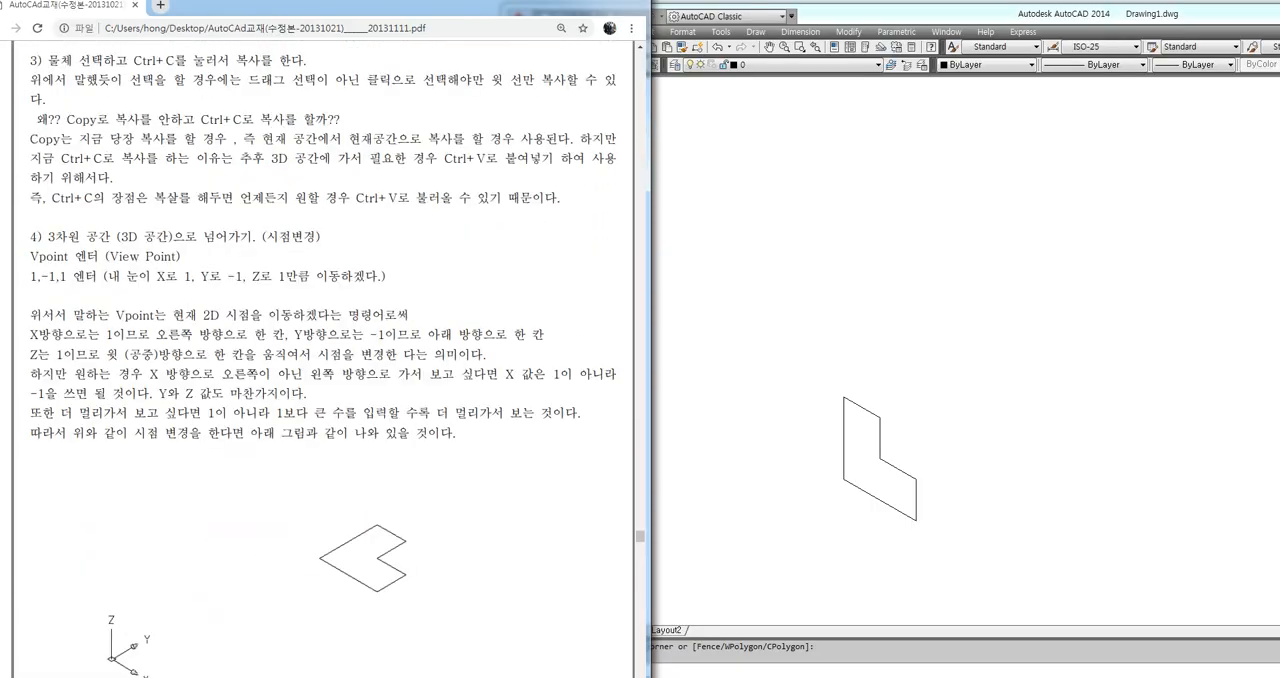
{"action": "left_click_drag", "start_coordinate": [31, 256], "coordinate": [73, 256]}
{"action": "mouse_move", "coordinate": [192, 250]}
{"action": "left_mouse_down"}
{"action": "mouse_move", "coordinate": [246, 236]}
{"action": "mouse_move", "coordinate": [262, 278]}
{"action": "mouse_move", "coordinate": [260, 254]}
{"action": "left_mouse_up"}
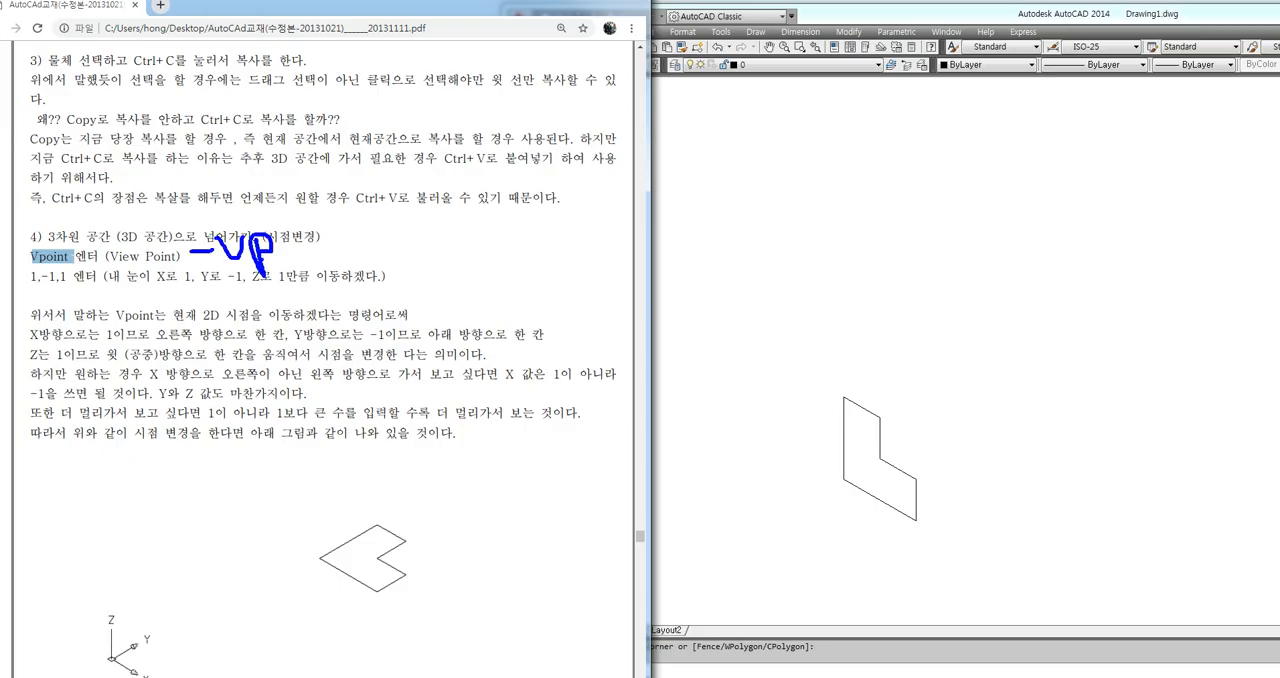
{"action": "left_click_drag", "start_coordinate": [10, 291], "coordinate": [106, 291]}
{"action": "key", "text": "Escape"}
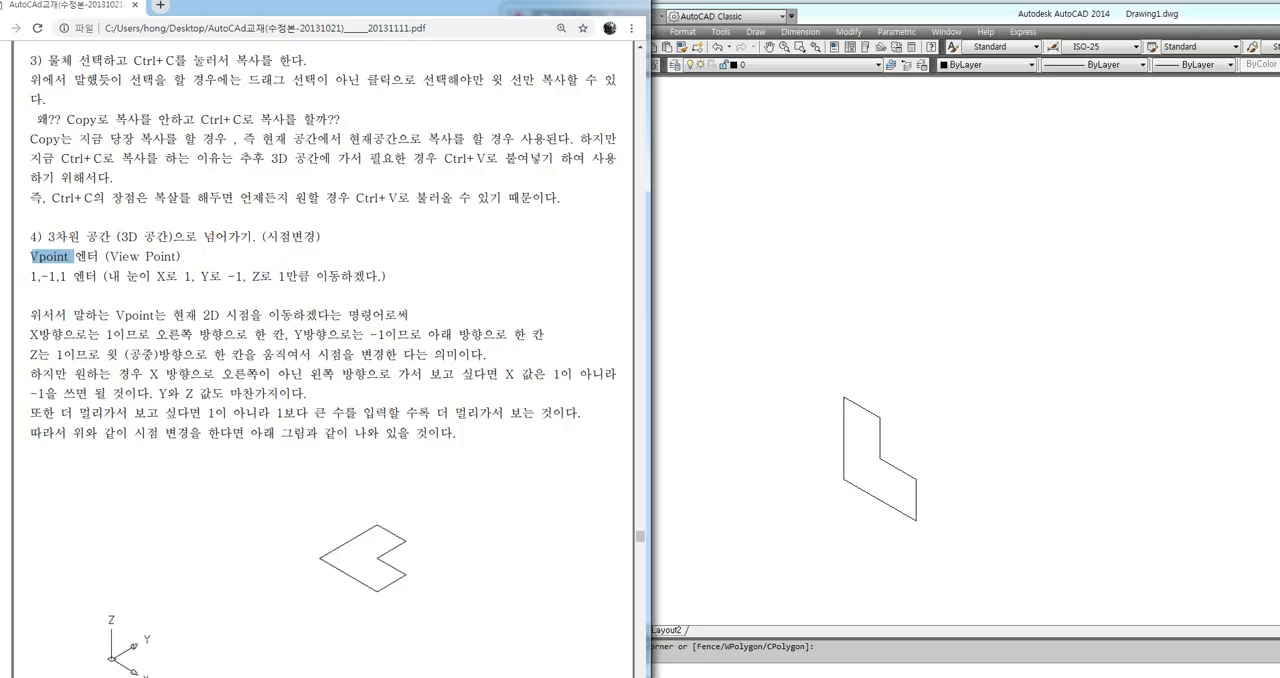
Examine the initial 3D axis figures at the end of section 4 and in section 5 of the manual
{"action": "scroll", "coordinate": [320, 400], "scroll_direction": "down", "scroll_amount": 3}
{"action": "mouse_move", "coordinate": [165, 434]}
{"action": "left_mouse_down"}
{"action": "mouse_move", "coordinate": [116, 428]}
{"action": "mouse_move", "coordinate": [135, 321]}
{"action": "mouse_move", "coordinate": [156, 437]}
{"action": "left_mouse_up"}
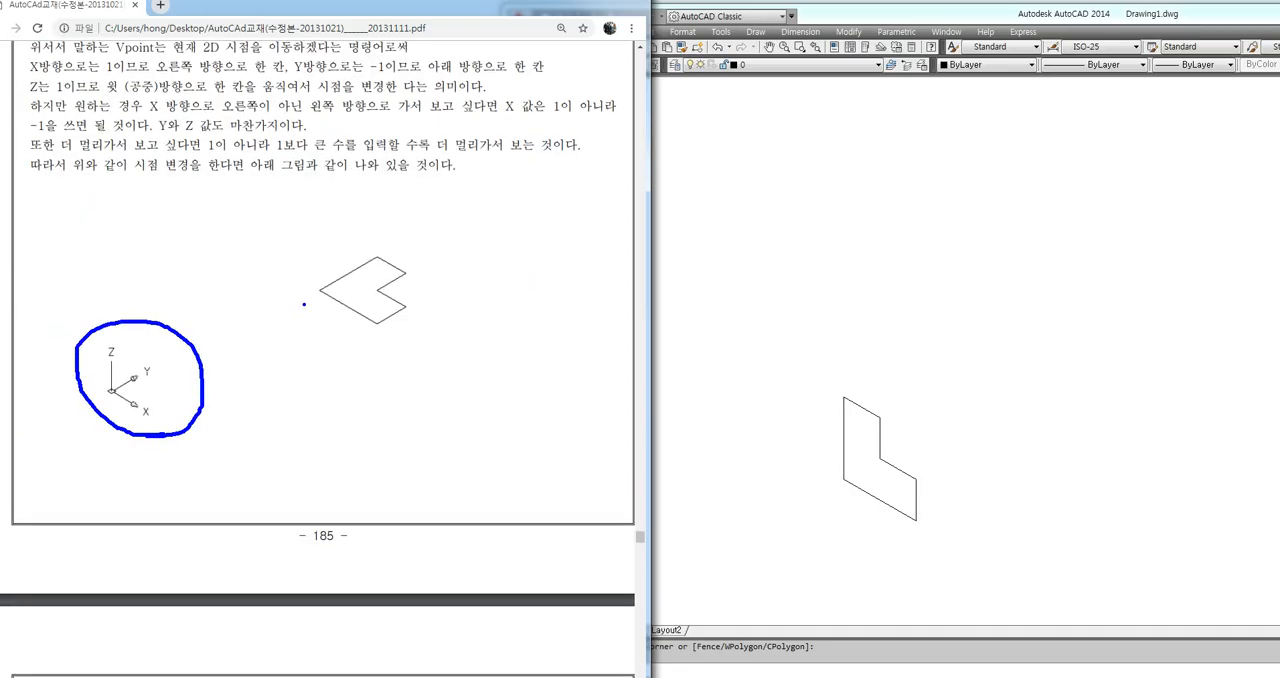
{"action": "left_click_drag", "start_coordinate": [304, 304], "coordinate": [259, 363]}
{"action": "left_click_drag", "start_coordinate": [253, 301], "coordinate": [330, 347]}
{"action": "key", "text": "Escape"}
{"action": "scroll", "coordinate": [137, 480], "scroll_direction": "down", "scroll_amount": 5}
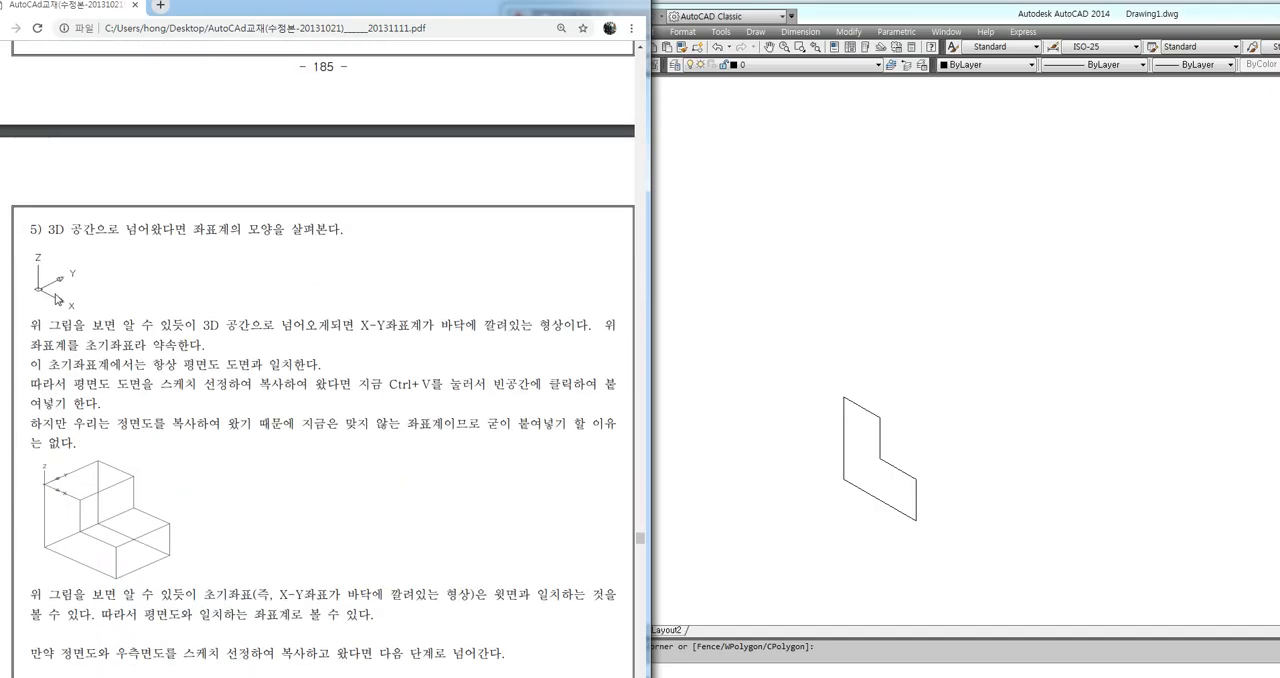
{"action": "scroll", "coordinate": [57, 298], "scroll_direction": "down", "scroll_amount": 7}
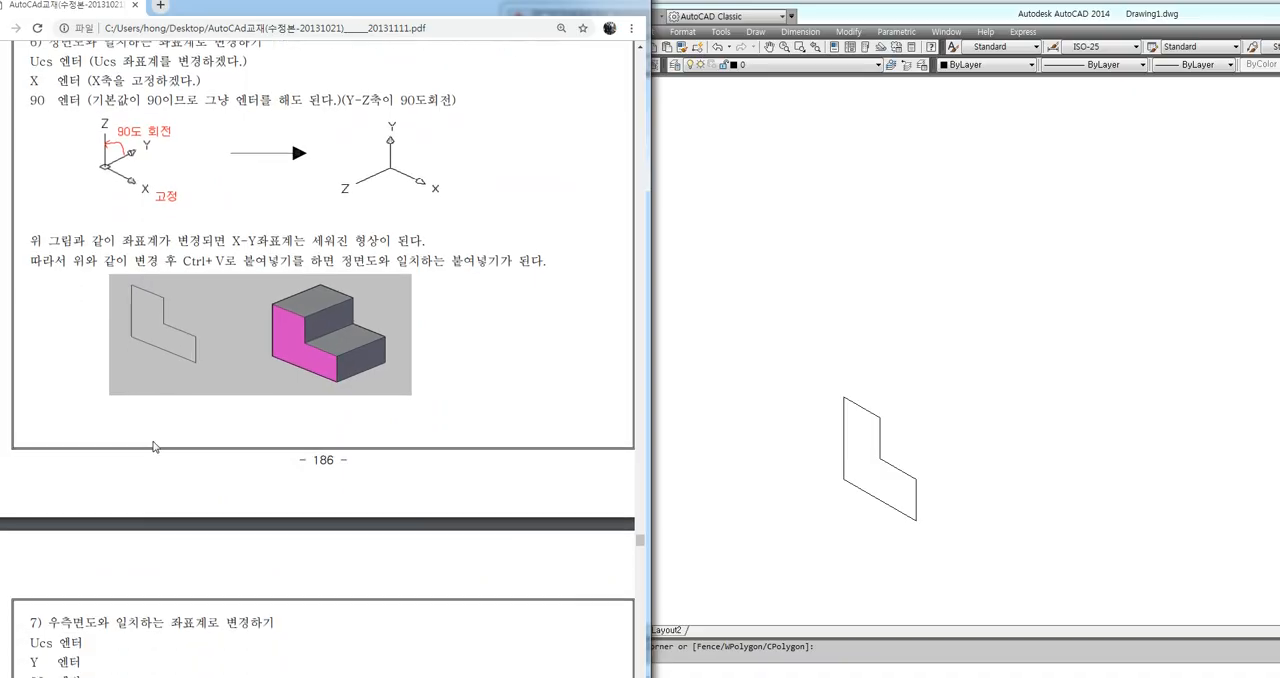
Compare the UCS, X, 90 sequence in section 6 with the UCS, Y, 90 sequence in section 7 and their axis diagrams
{"action": "scroll", "coordinate": [153, 446], "scroll_direction": "down", "scroll_amount": 5}
{"action": "mouse_move", "coordinate": [95, 207]}
{"action": "left_mouse_down"}
{"action": "mouse_move", "coordinate": [25, 122]}
{"action": "mouse_move", "coordinate": [298, 140]}
{"action": "mouse_move", "coordinate": [96, 212]}
{"action": "left_mouse_up"}
{"action": "key", "text": "Escape"}
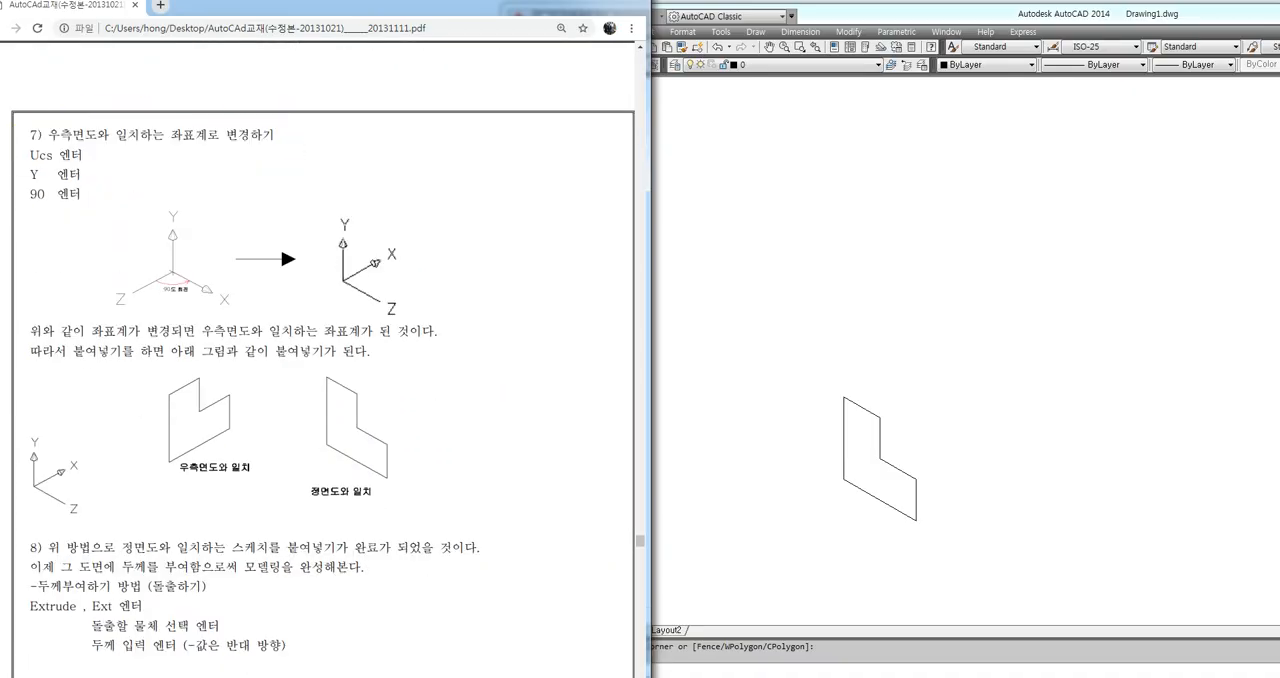
{"action": "scroll", "coordinate": [128, 384], "scroll_direction": "up", "scroll_amount": 3}
{"action": "scroll", "coordinate": [128, 384], "scroll_direction": "up", "scroll_amount": 4}
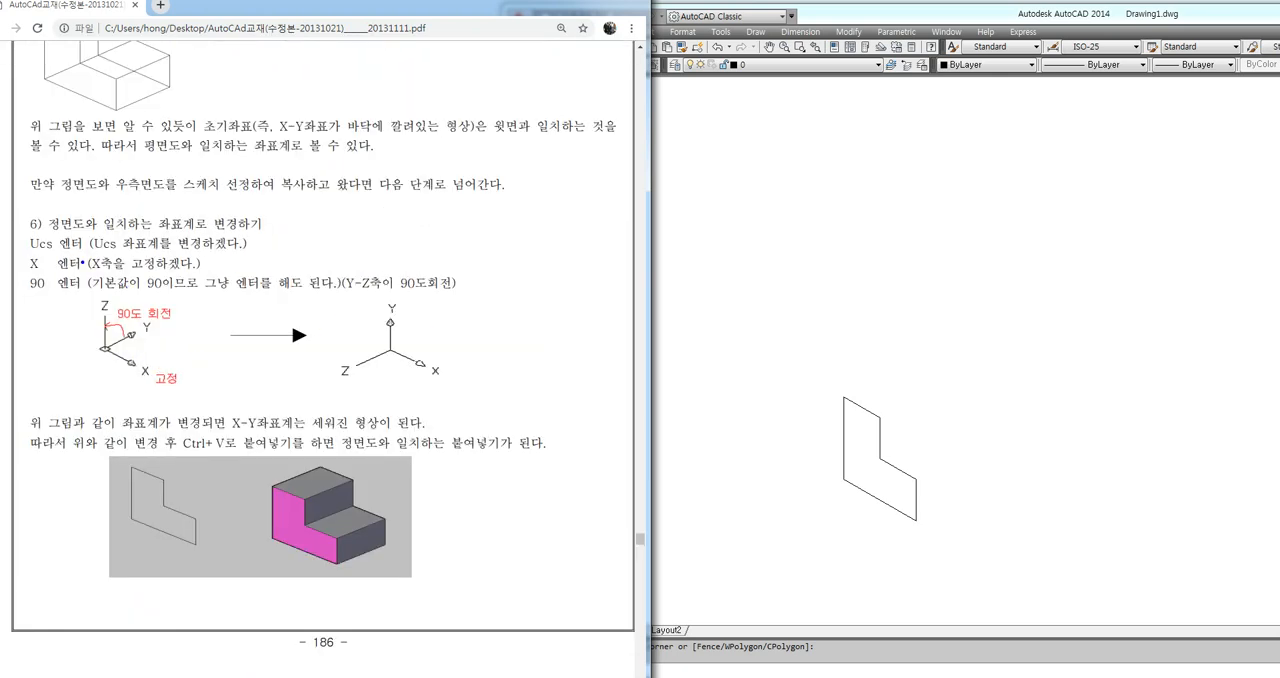
{"action": "mouse_move", "coordinate": [11, 231]}
{"action": "left_mouse_down"}
{"action": "mouse_move", "coordinate": [88, 293]}
{"action": "mouse_move", "coordinate": [338, 324]}
{"action": "left_mouse_up"}
{"action": "mouse_move", "coordinate": [486, 388]}
{"action": "left_mouse_down"}
{"action": "mouse_move", "coordinate": [265, 366]}
{"action": "mouse_move", "coordinate": [484, 390]}
{"action": "left_mouse_up"}
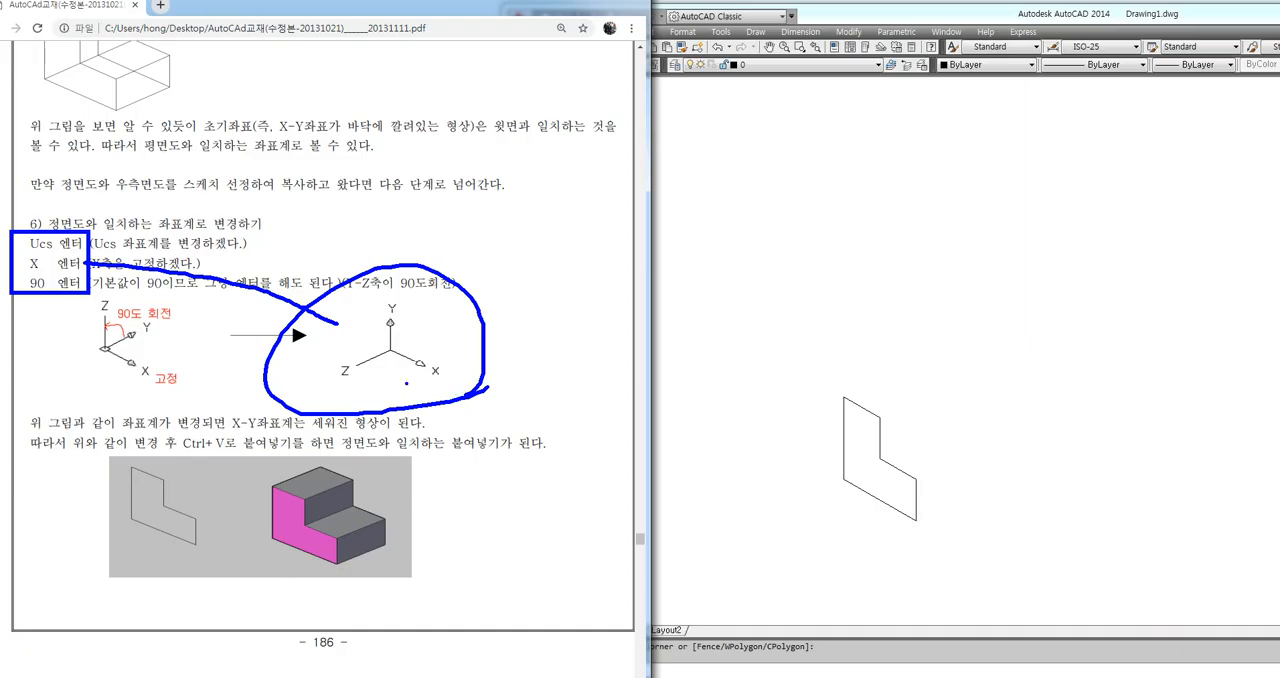
{"action": "scroll", "coordinate": [86, 400], "scroll_direction": "down", "scroll_amount": 5}
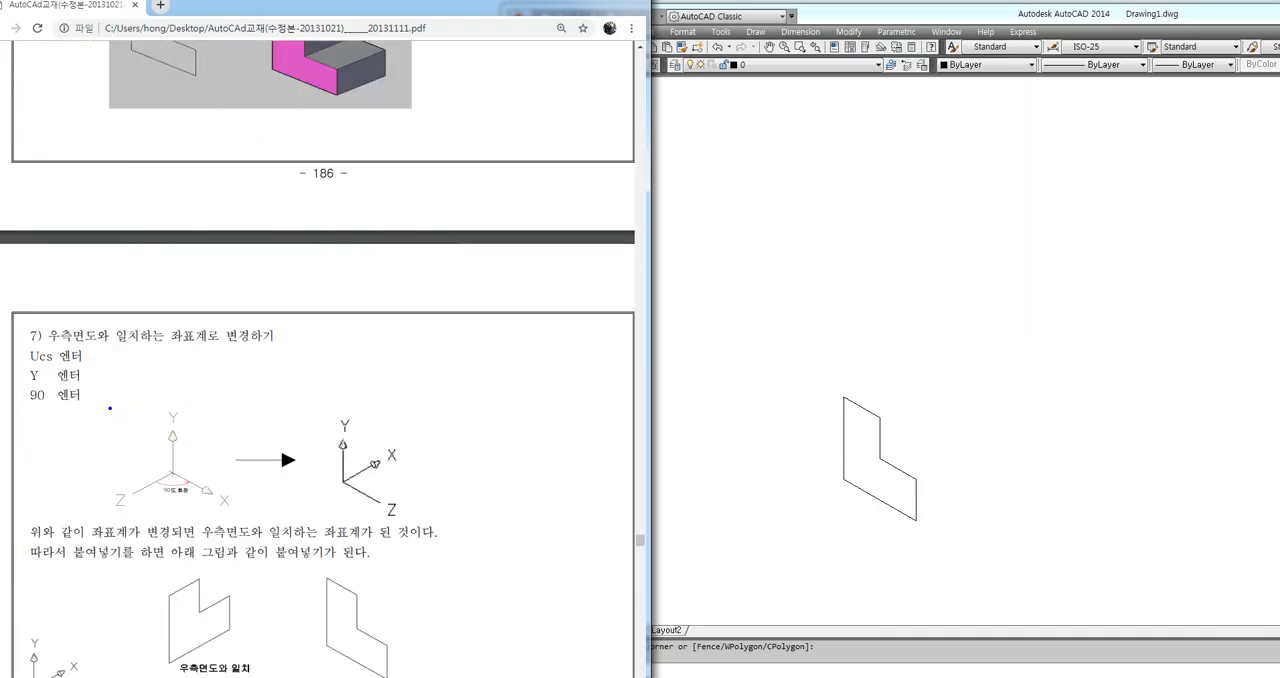
{"action": "mouse_move", "coordinate": [100, 415]}
{"action": "left_mouse_down"}
{"action": "mouse_move", "coordinate": [35, 326]}
{"action": "mouse_move", "coordinate": [115, 386]}
{"action": "left_mouse_up"}
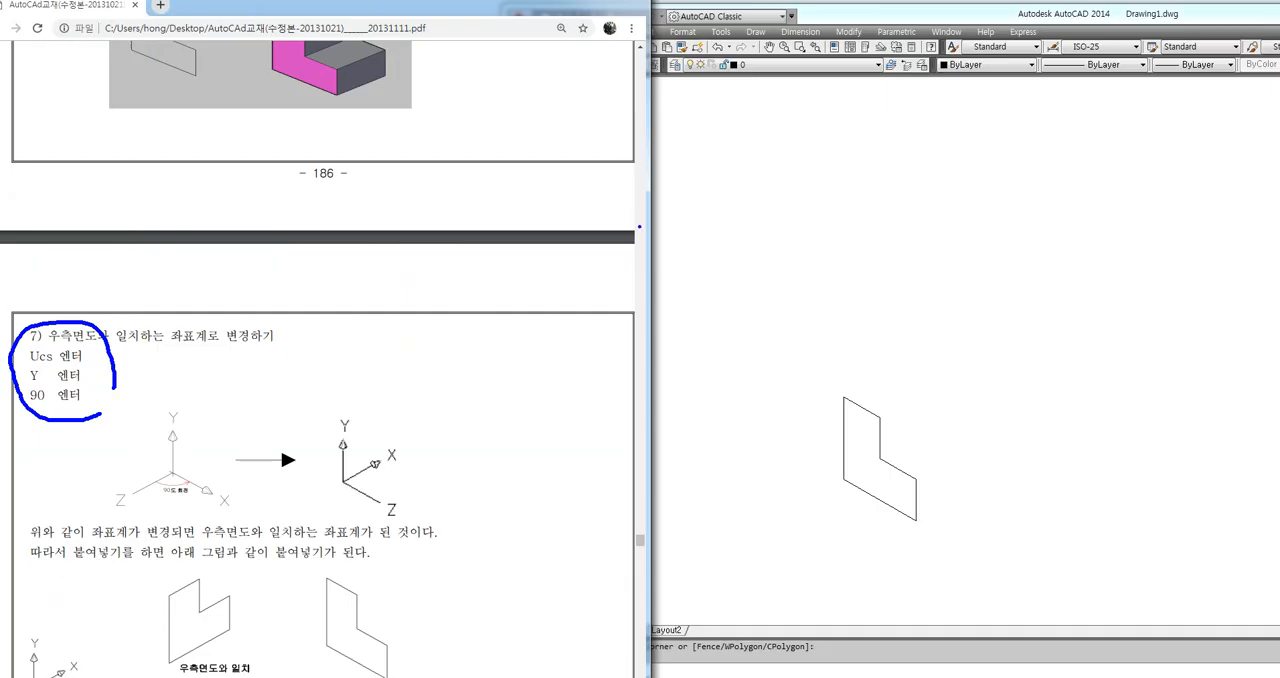
{"action": "key", "text": "Escape"}
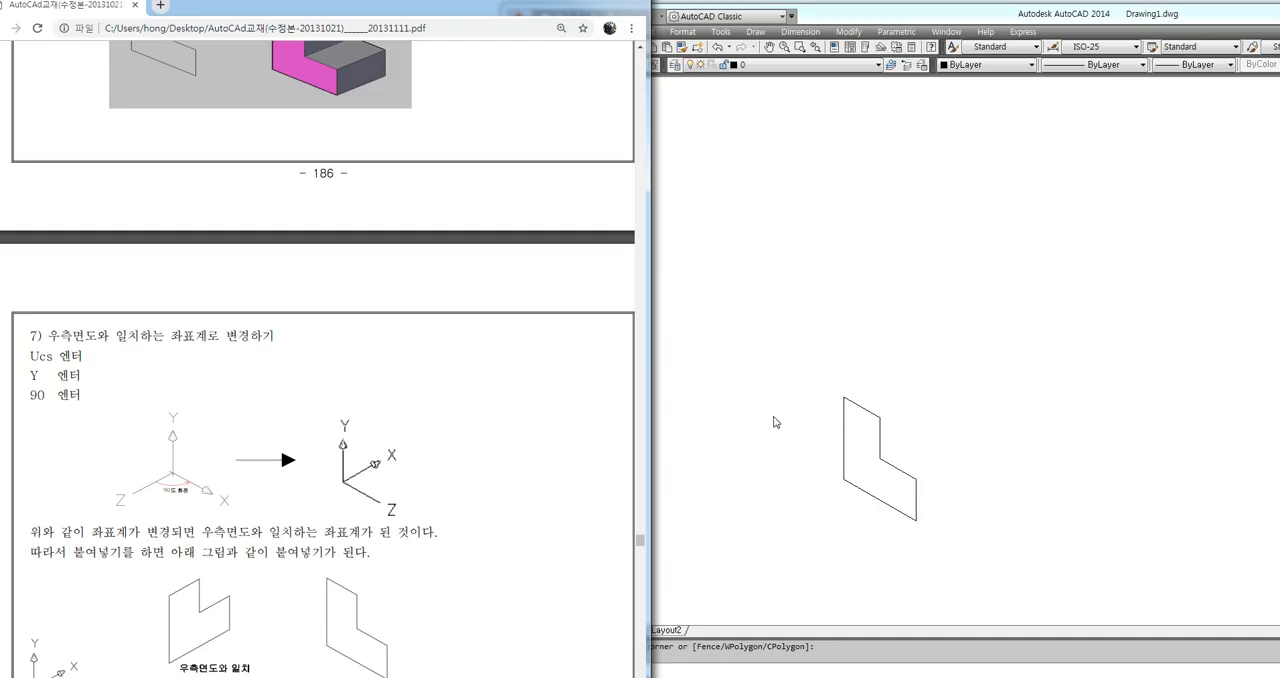
{"action": "scroll", "coordinate": [229, 371], "scroll_direction": "up", "scroll_amount": 5}
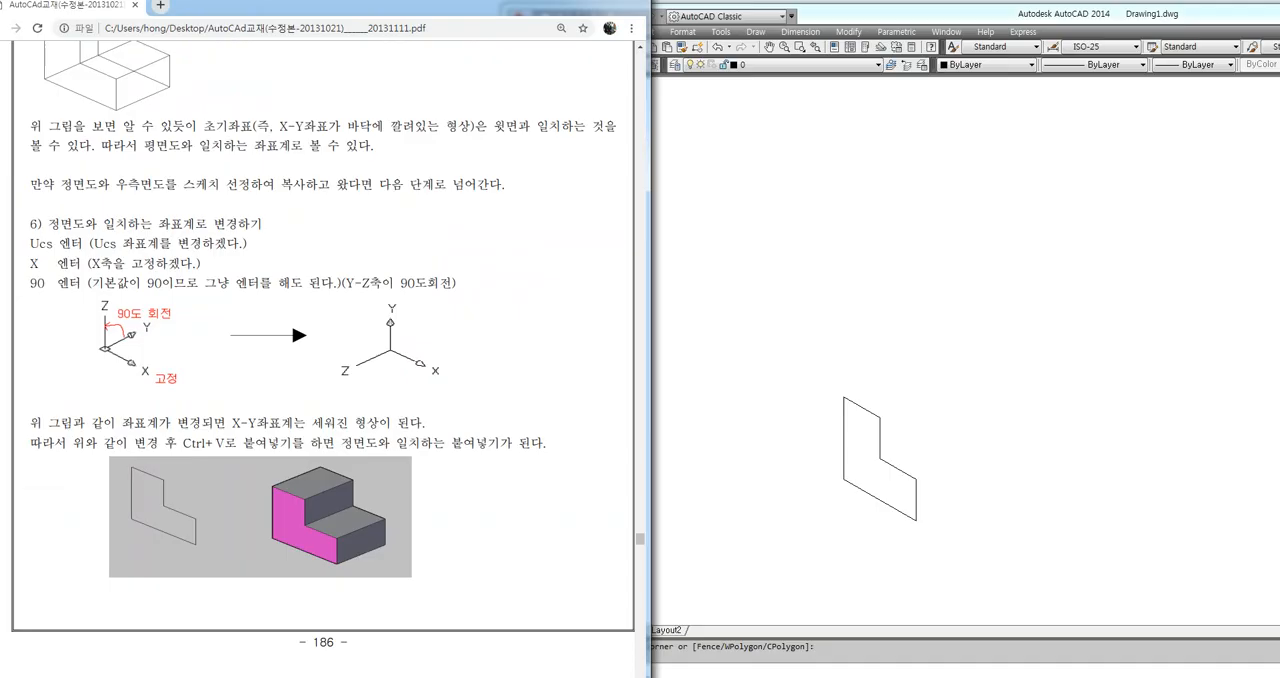
{"action": "scroll", "coordinate": [320, 350], "scroll_direction": "down", "scroll_amount": 5}
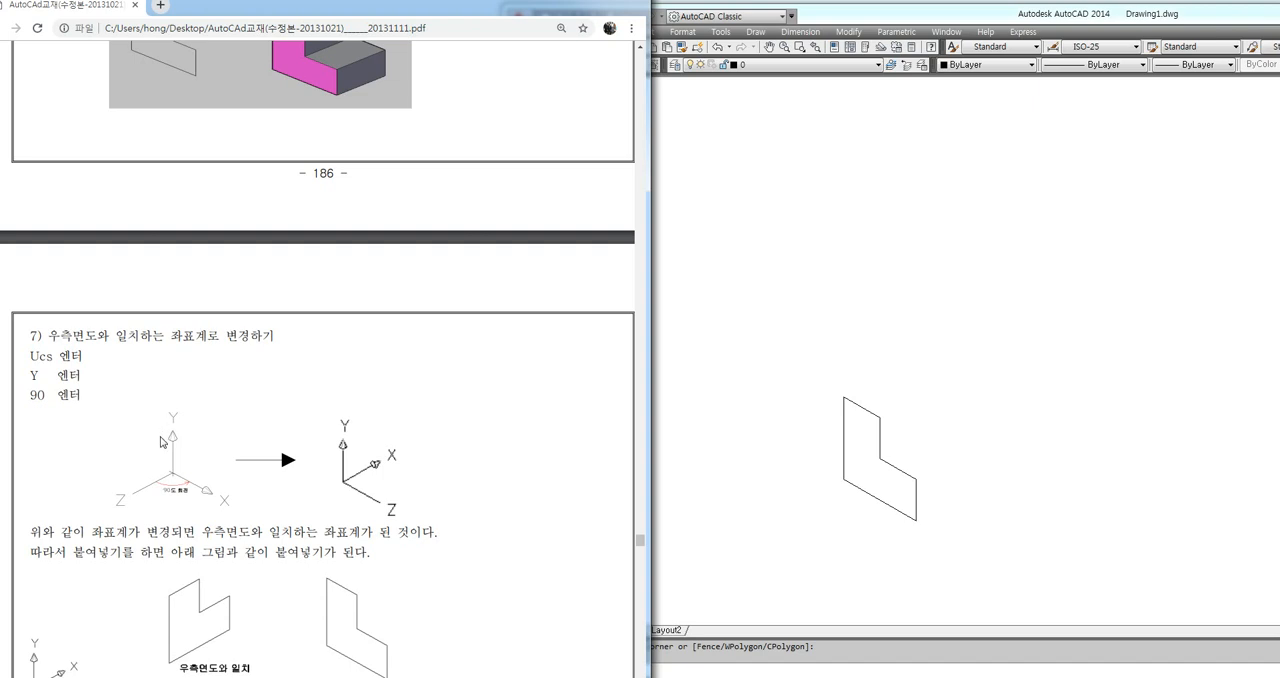
{"action": "scroll", "coordinate": [157, 451], "scroll_direction": "down", "scroll_amount": 2}
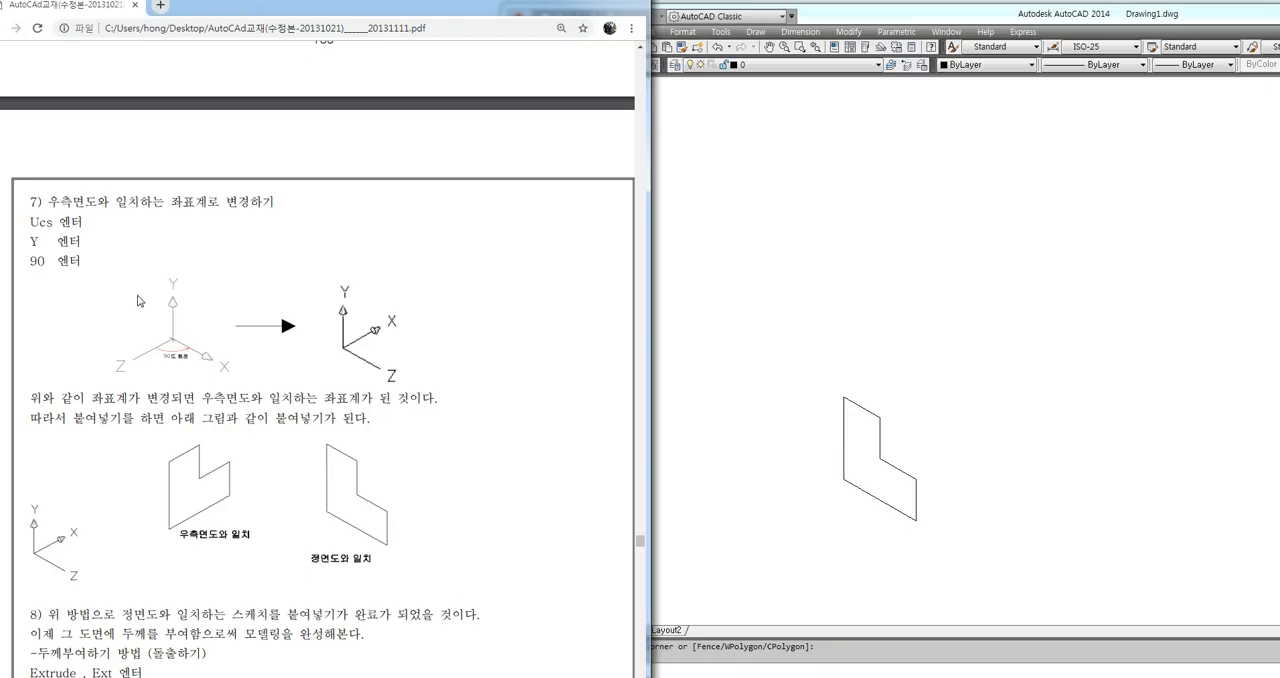
Switch to AutoCAD and undo the earlier operations back to the top view with only the original L-shaped outline
{"action": "left_click", "coordinate": [767, 313]}
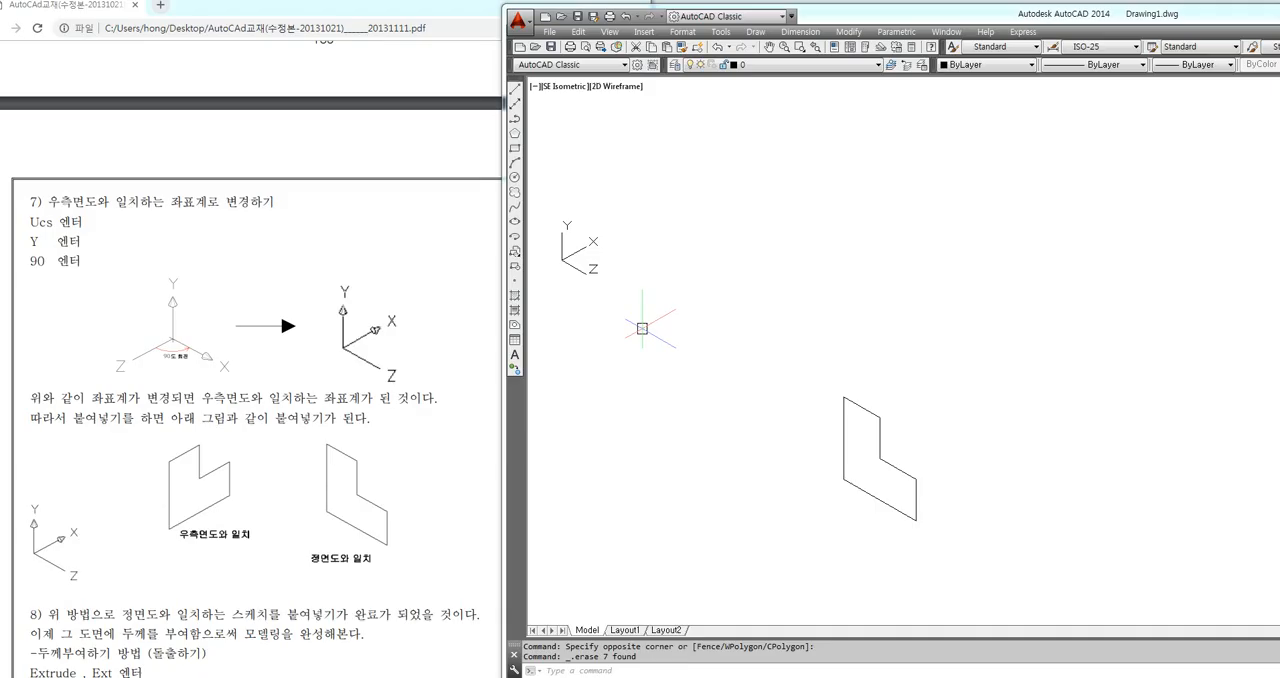
{"action": "key", "text": "ctrl+z"}
{"action": "key", "text": "ctrl+z"}
{"action": "key", "text": "ctrl+z"}
{"action": "key", "text": "ctrl+z"}
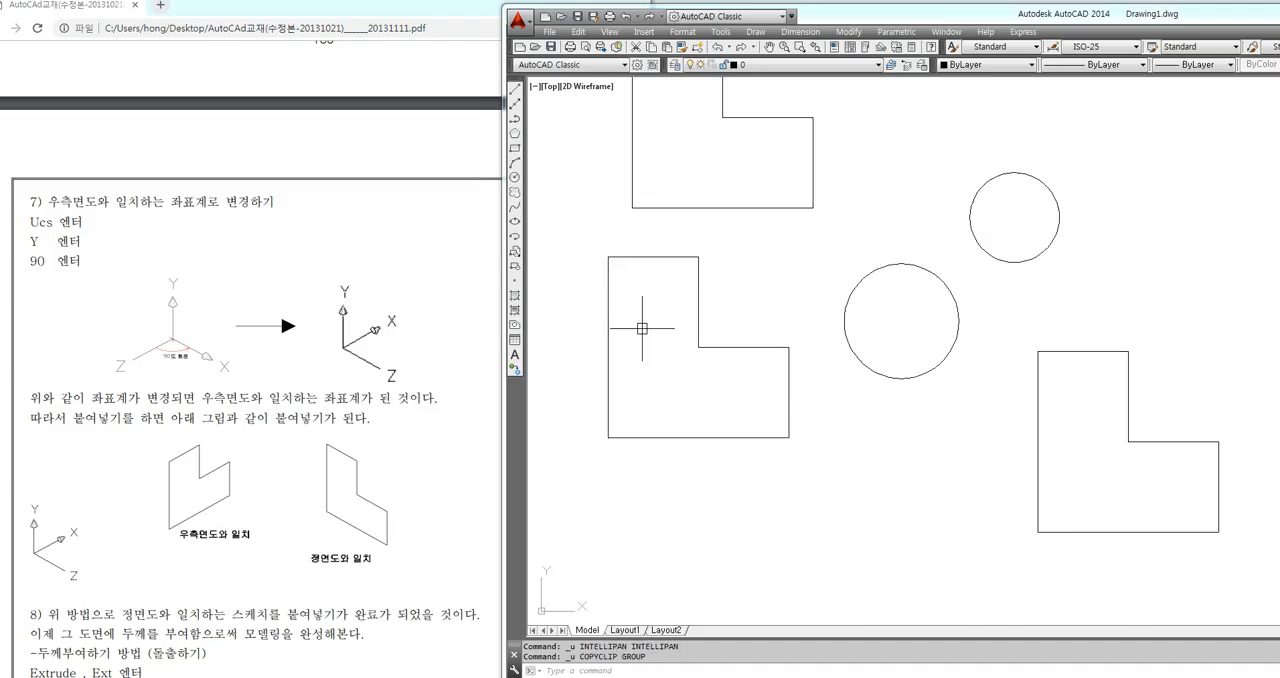
{"action": "key", "text": "ctrl+z"}
{"action": "key", "text": "ctrl+z"}
{"action": "key", "text": "ctrl+z"}
{"action": "key", "text": "ctrl+z"}
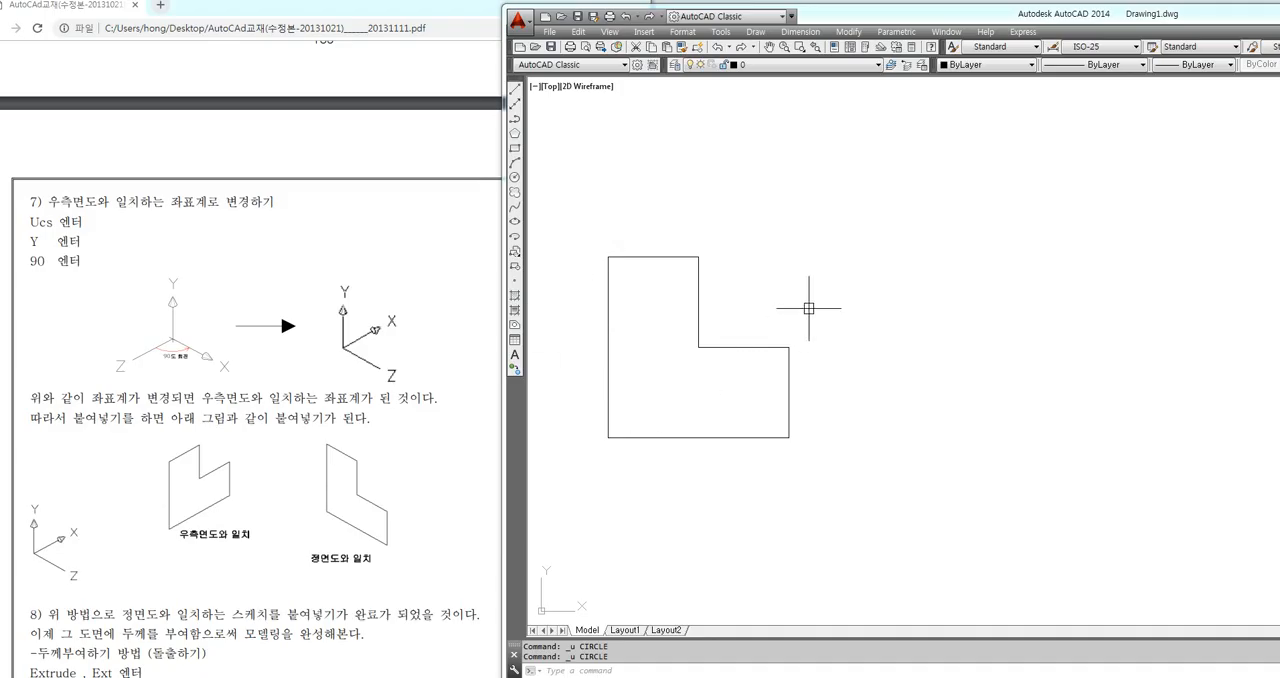
Create a polyline boundary from inside the L-shaped outline and copy that polyline to the clipboard
{"action": "type", "text": "BO"}
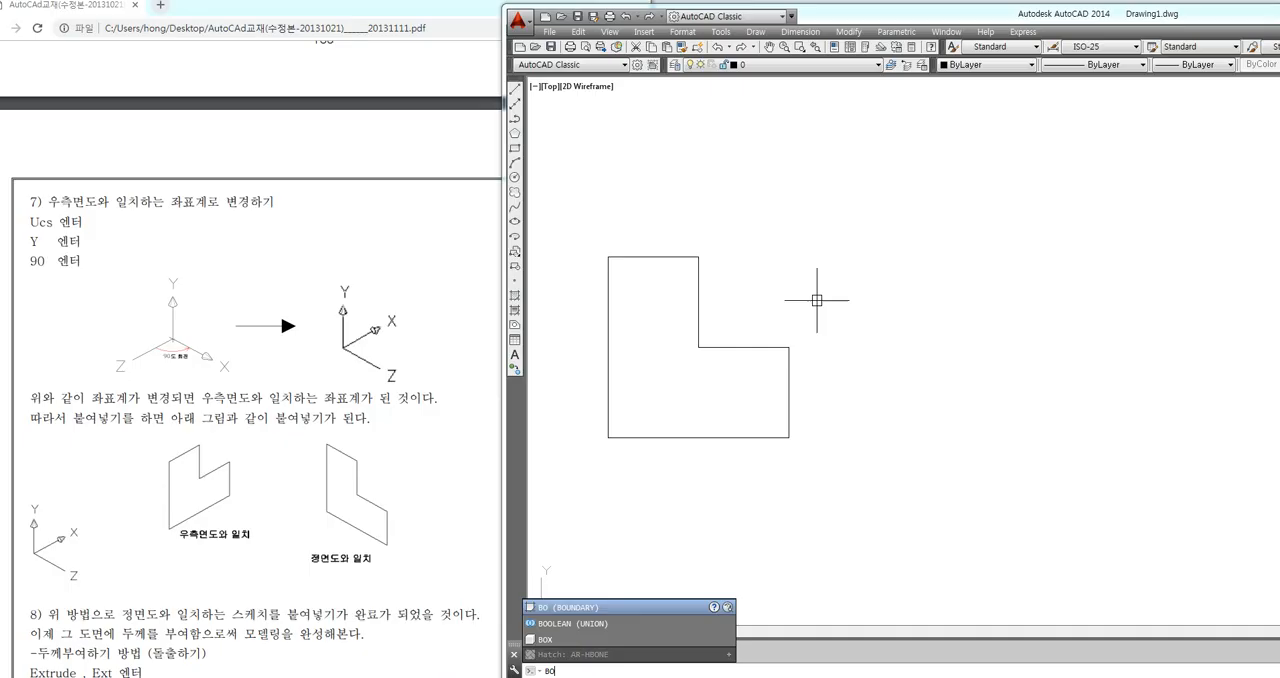
{"action": "key", "text": "Return"}
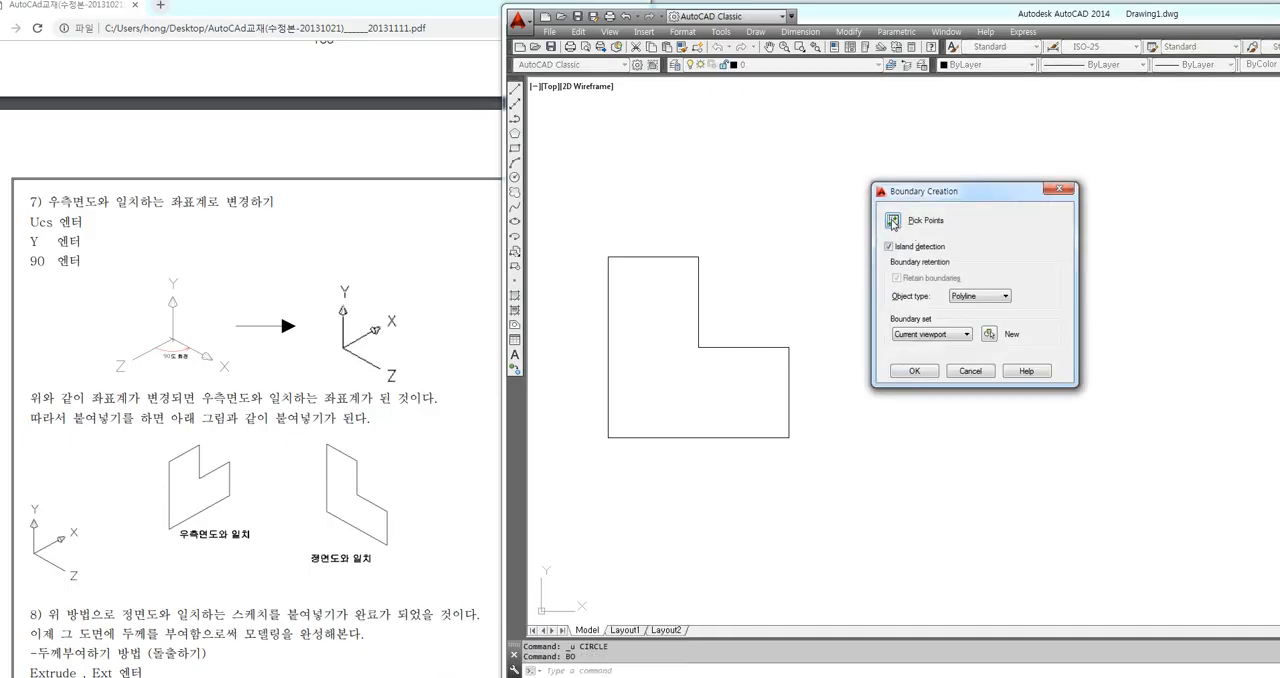
{"action": "left_click", "coordinate": [905, 221]}
{"action": "left_click", "coordinate": [669, 374]}
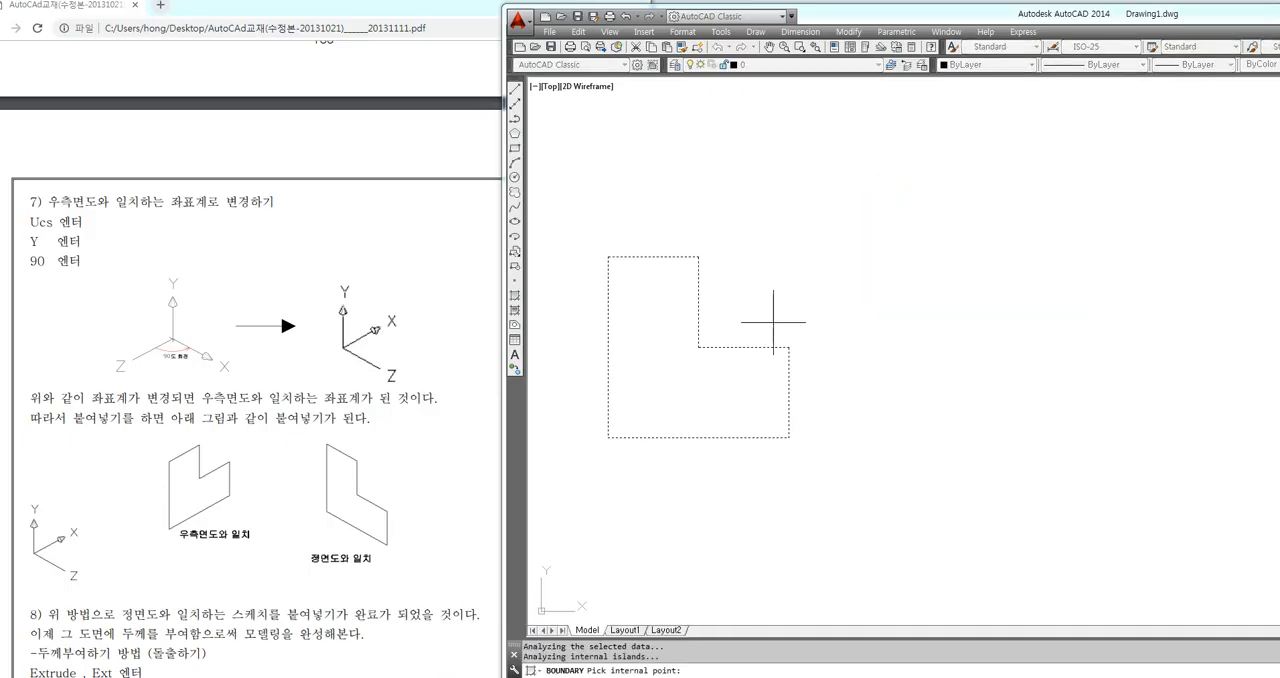
{"action": "key", "text": "Return"}
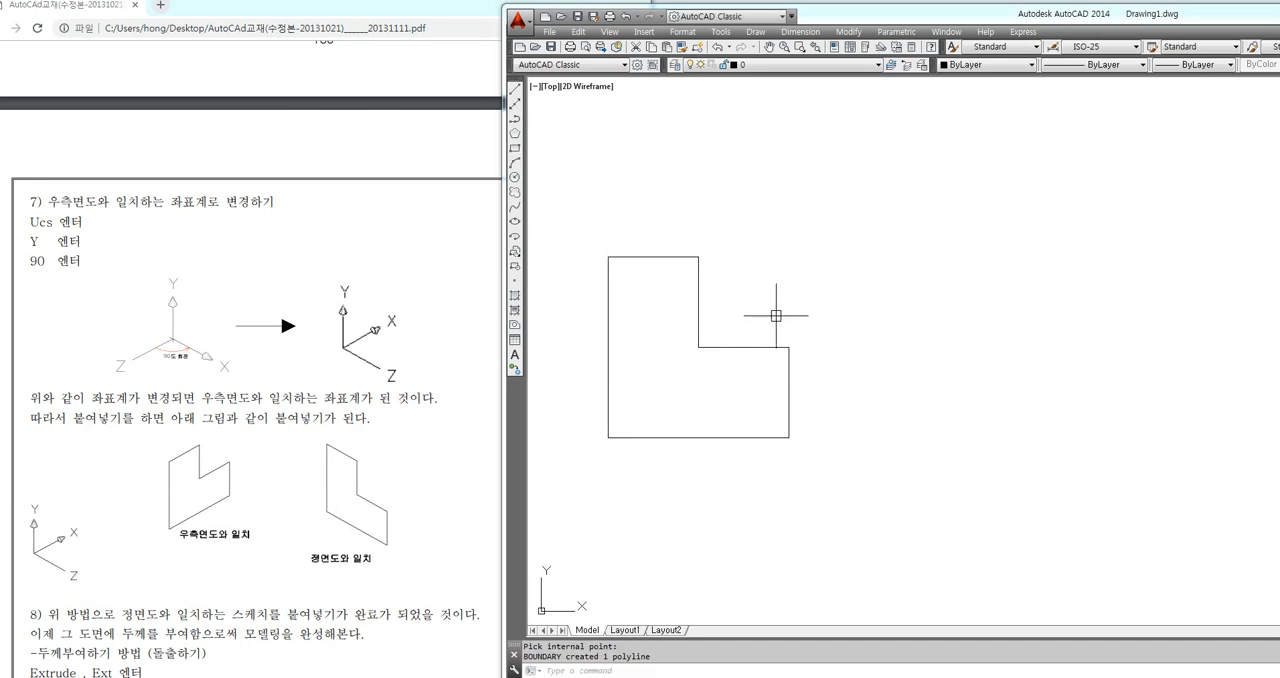
{"action": "left_click", "coordinate": [729, 346]}
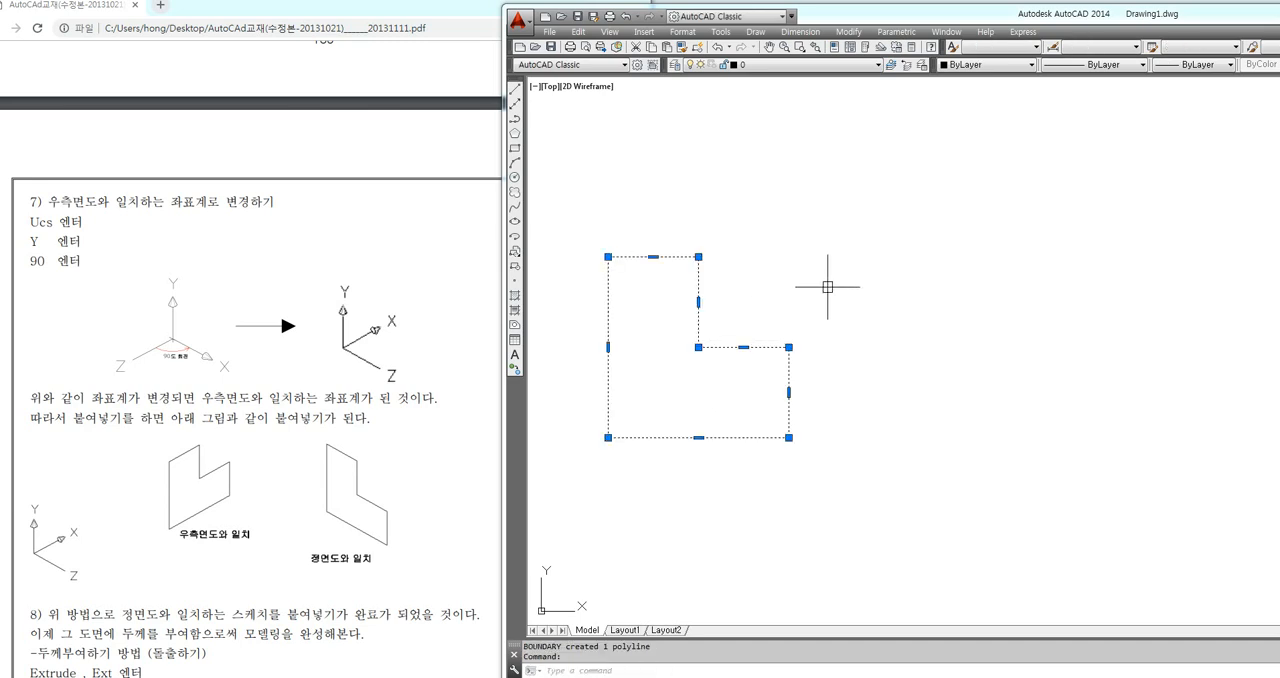
{"action": "key", "text": "ctrl+c"}
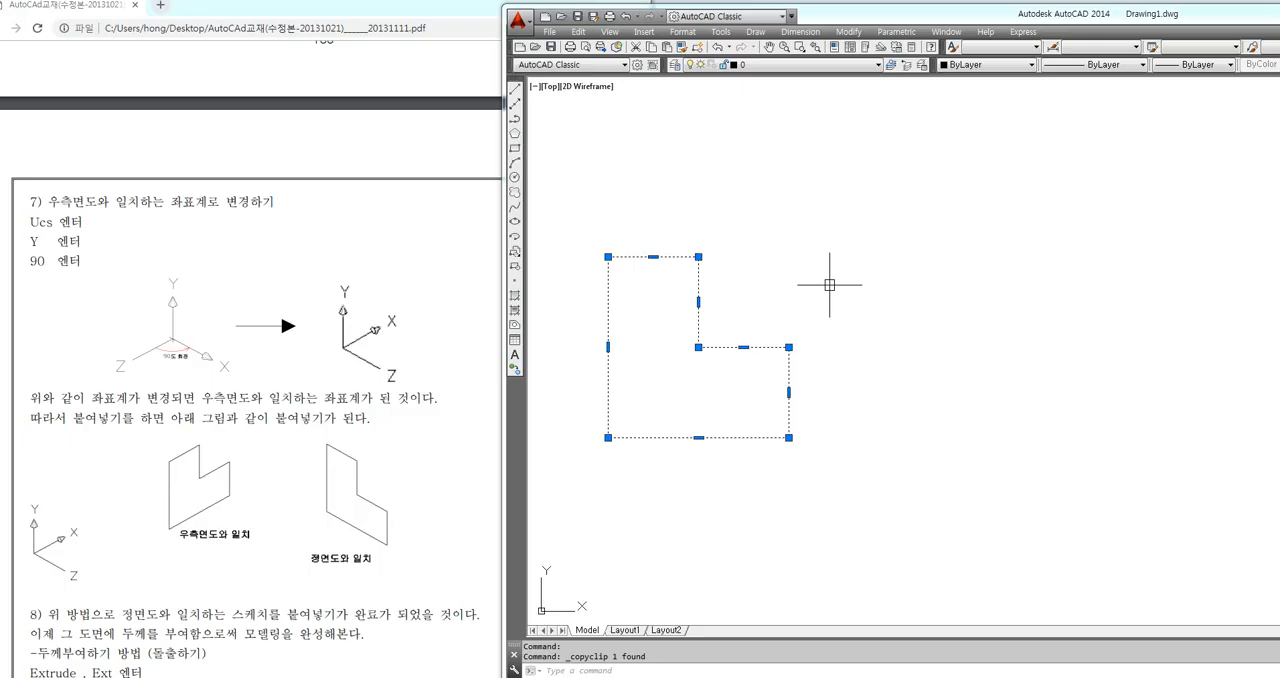
Set the viewpoint to 1,-1,1 to view the drawing in 3D space
{"action": "type", "text": "-vp"}
{"action": "key", "text": "Return"}
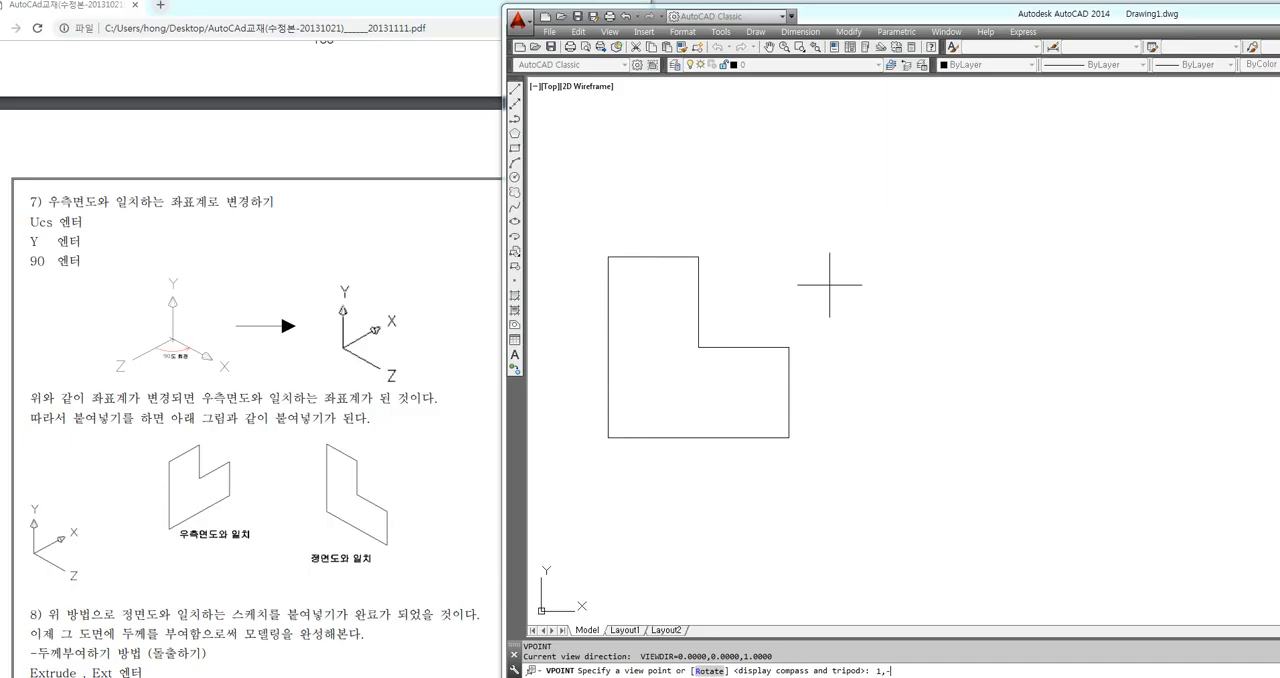
{"action": "key", "text": "Return"}
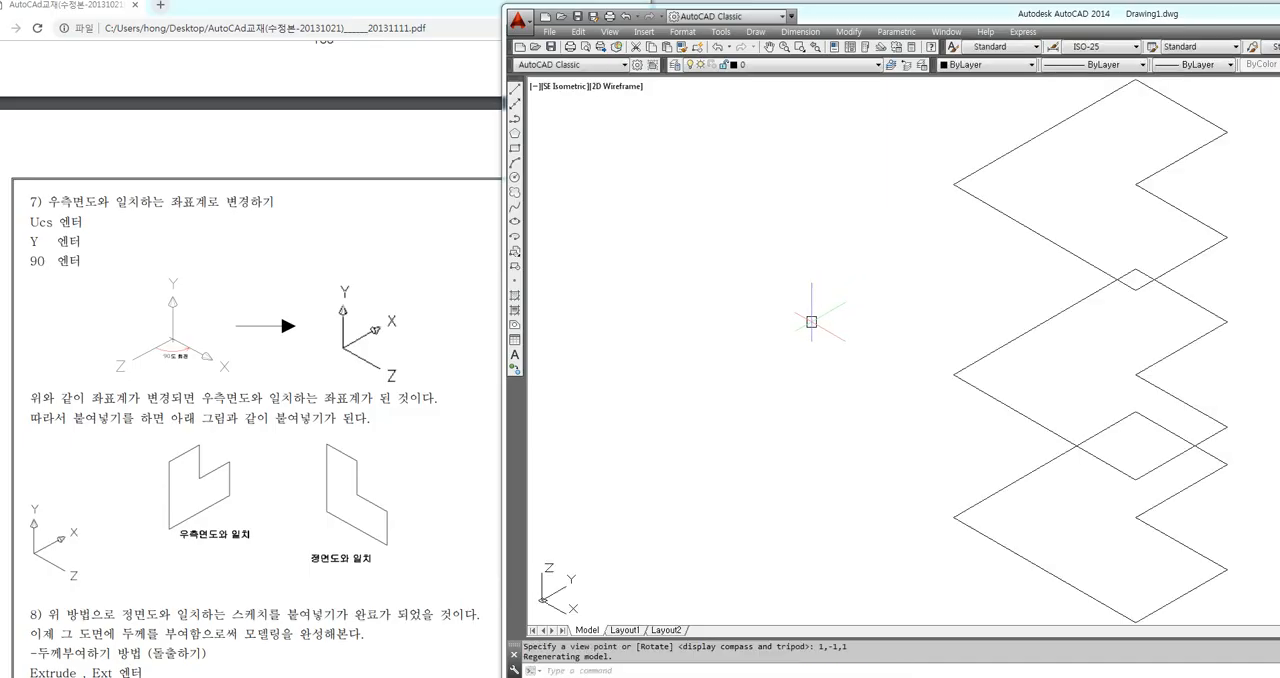
Paste the copied L-shaped polyline flat on the initial XY plane, in the empty space beside the existing outlines
{"action": "key", "text": "ctrl+v"}
{"action": "mouse_move", "coordinate": [805, 318]}
{"action": "middle_mouse_down"}
{"action": "mouse_move", "coordinate": [984, 262]}
{"action": "mouse_move", "coordinate": [900, 234]}
{"action": "middle_mouse_up"}
{"action": "left_click", "coordinate": [727, 165]}
{"action": "middle_click_drag", "start_coordinate": [948, 434], "coordinate": [887, 388]}
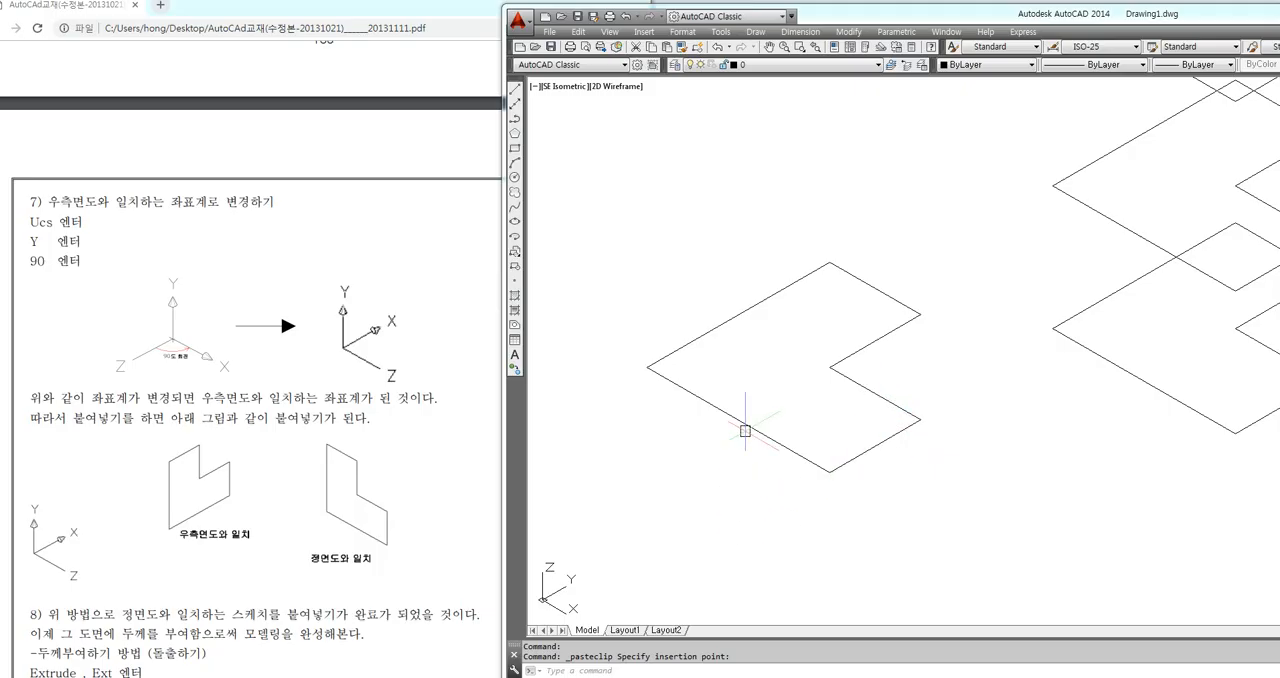
Rotate the UCS 90 degrees about the X axis to match the front view
{"action": "type", "text": "ucs"}
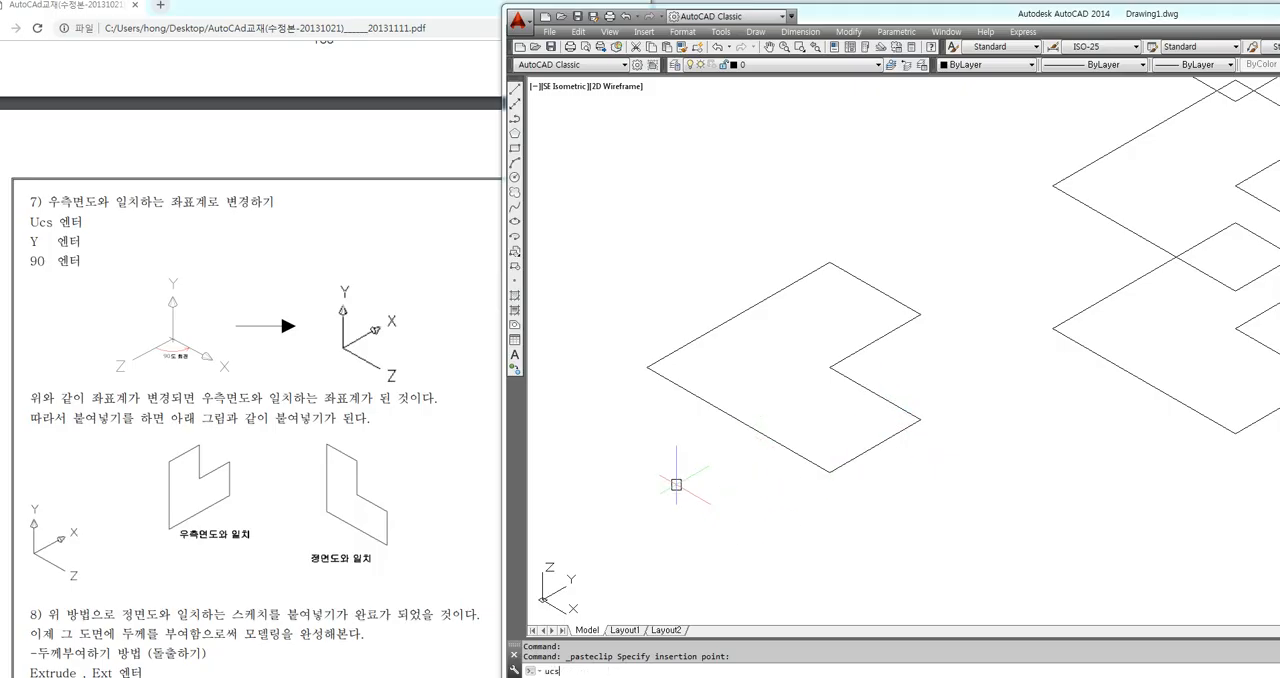
{"action": "key", "text": "Return"}
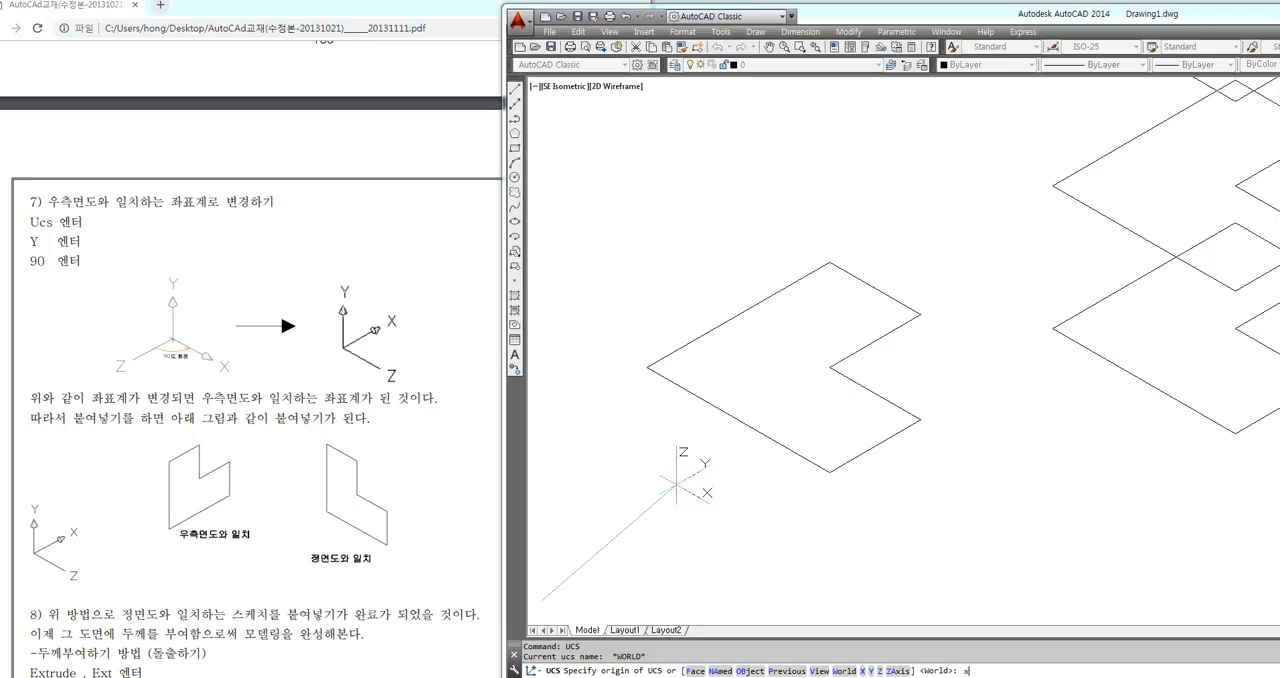
{"action": "type", "text": "x"}
{"action": "key", "text": "Return"}
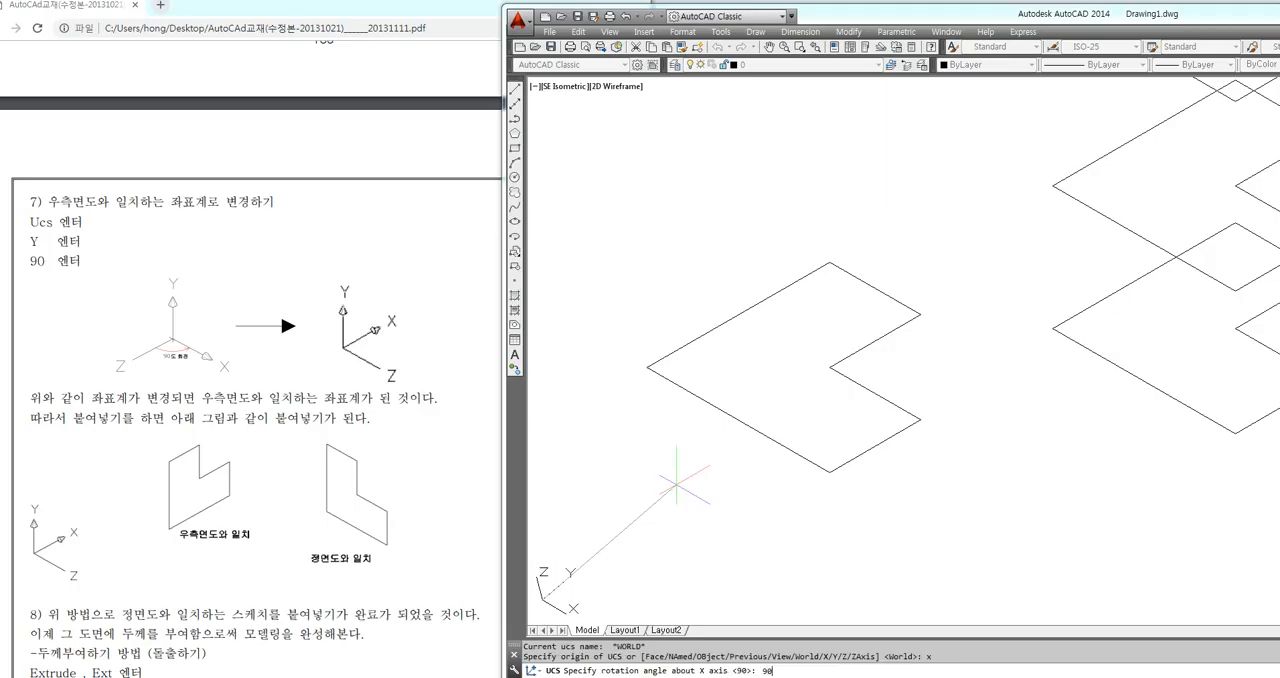
{"action": "type", "text": "90"}
{"action": "key", "text": "Return"}
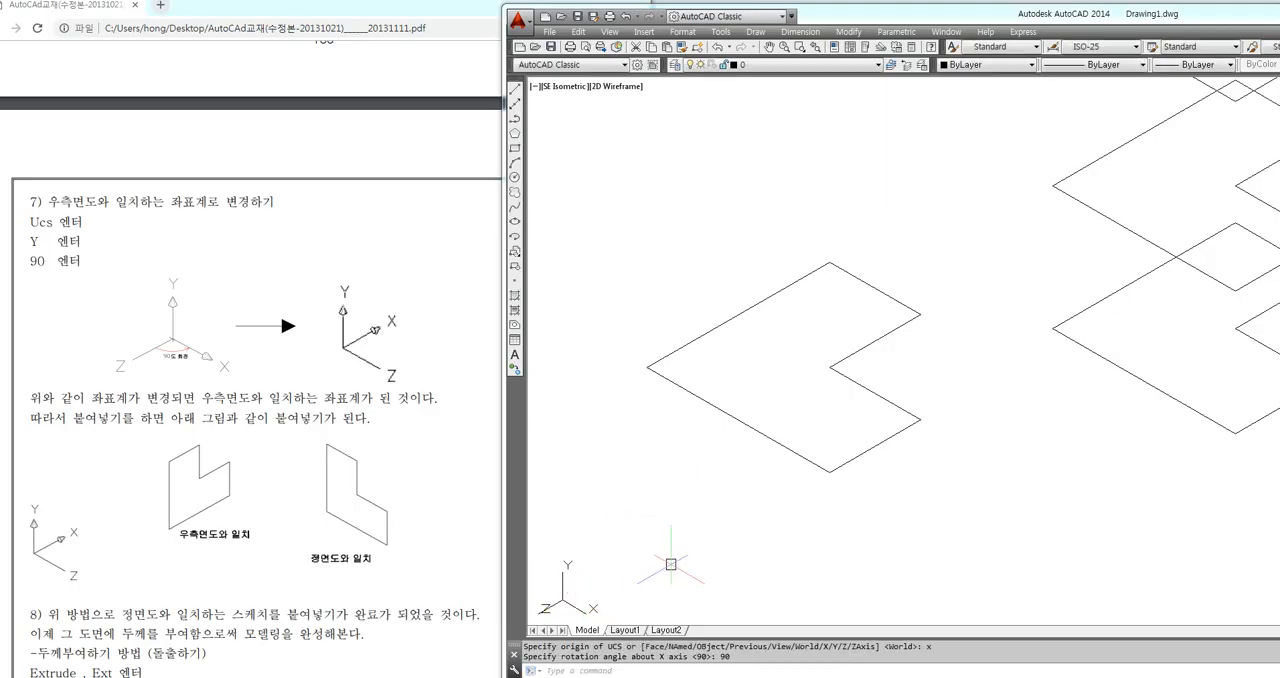
Paste the L-shaped polyline upright on the front-view plane, above the flat copy
{"action": "middle_click_drag", "start_coordinate": [645, 545], "coordinate": [785, 599]}
{"action": "key", "text": "ctrl+v"}
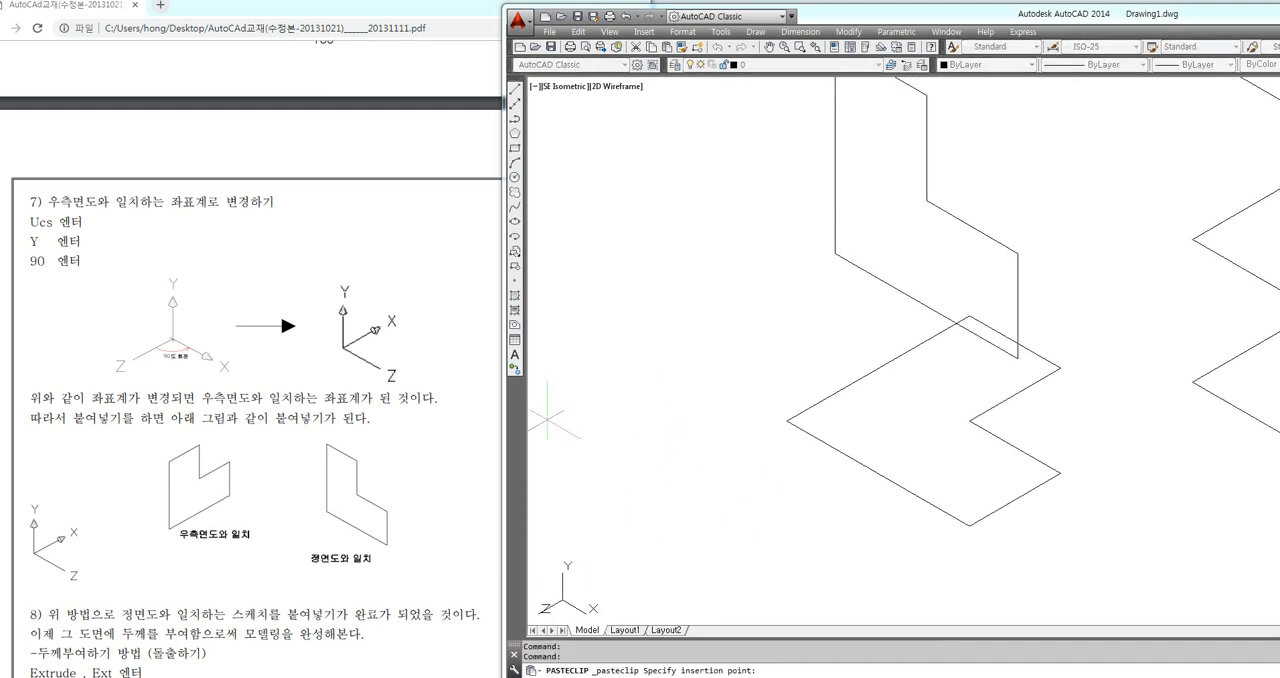
{"action": "middle_click_drag", "start_coordinate": [551, 365], "coordinate": [619, 416]}
{"action": "left_click", "coordinate": [577, 405]}
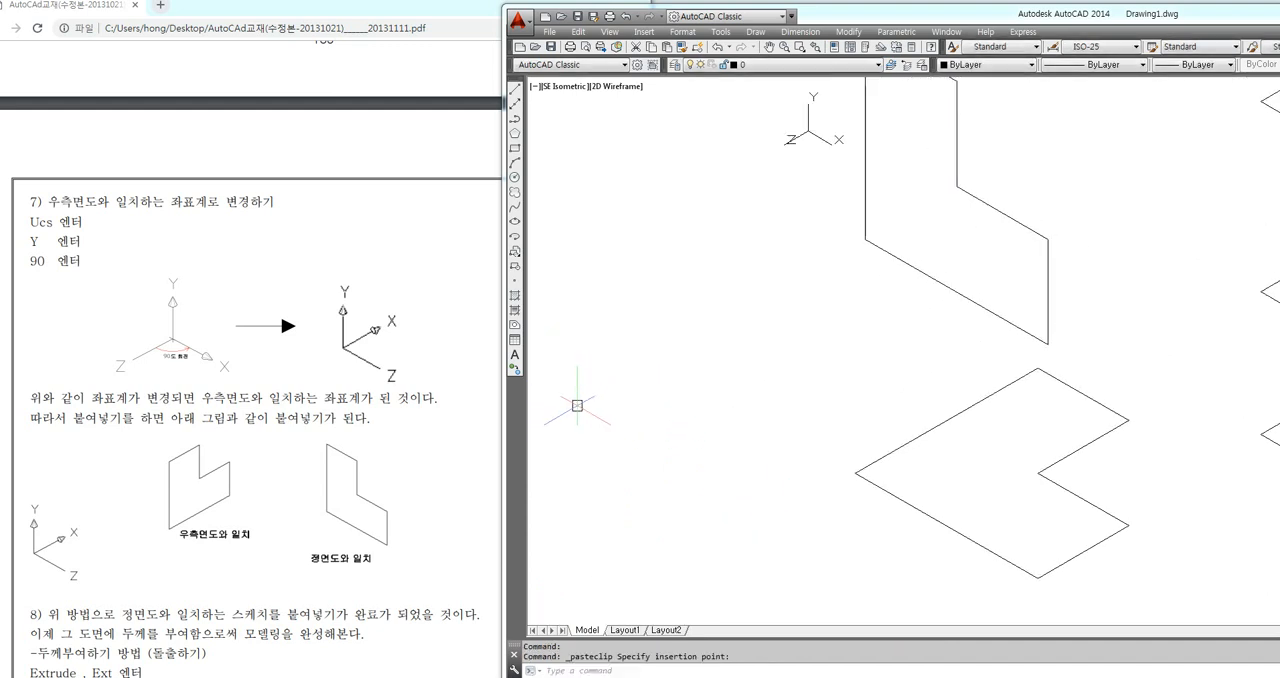
Rotate the UCS 90 degrees about the Y axis to match the right-side view
{"action": "middle_click_drag", "start_coordinate": [892, 295], "coordinate": [817, 370]}
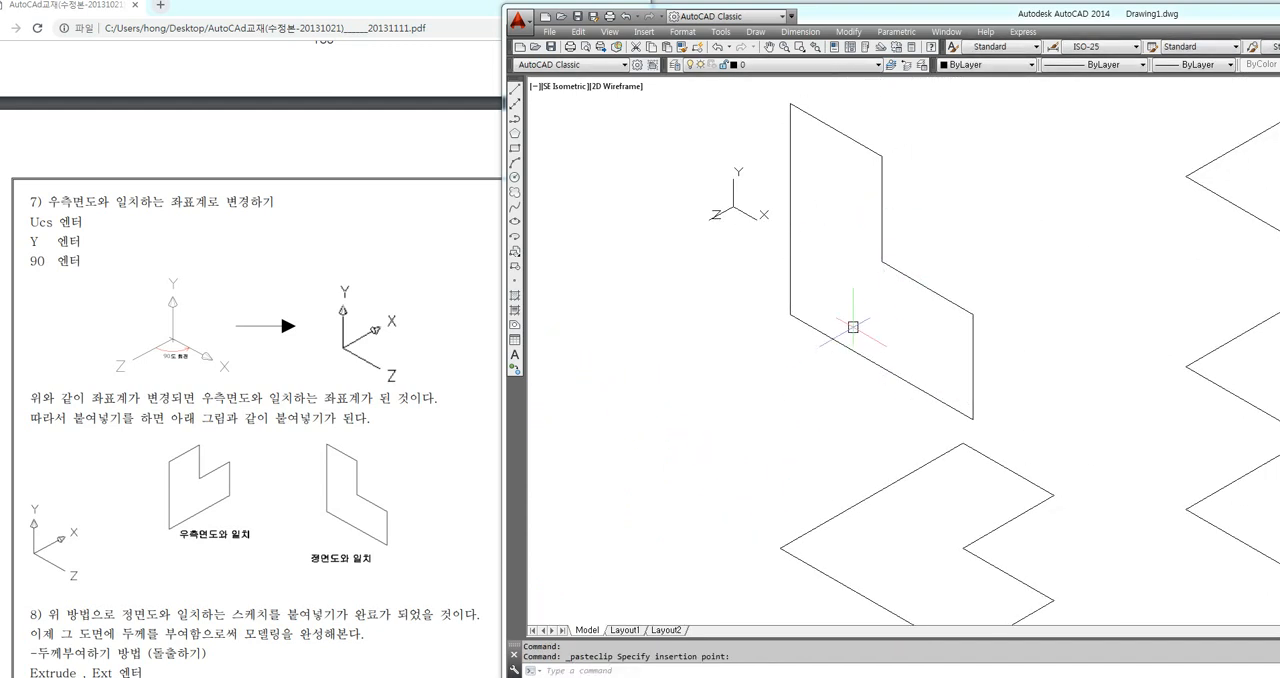
{"action": "scroll", "coordinate": [780, 355], "scroll_direction": "down", "scroll_amount": 4}
{"action": "scroll", "coordinate": [806, 347], "scroll_direction": "up", "scroll_amount": 2}
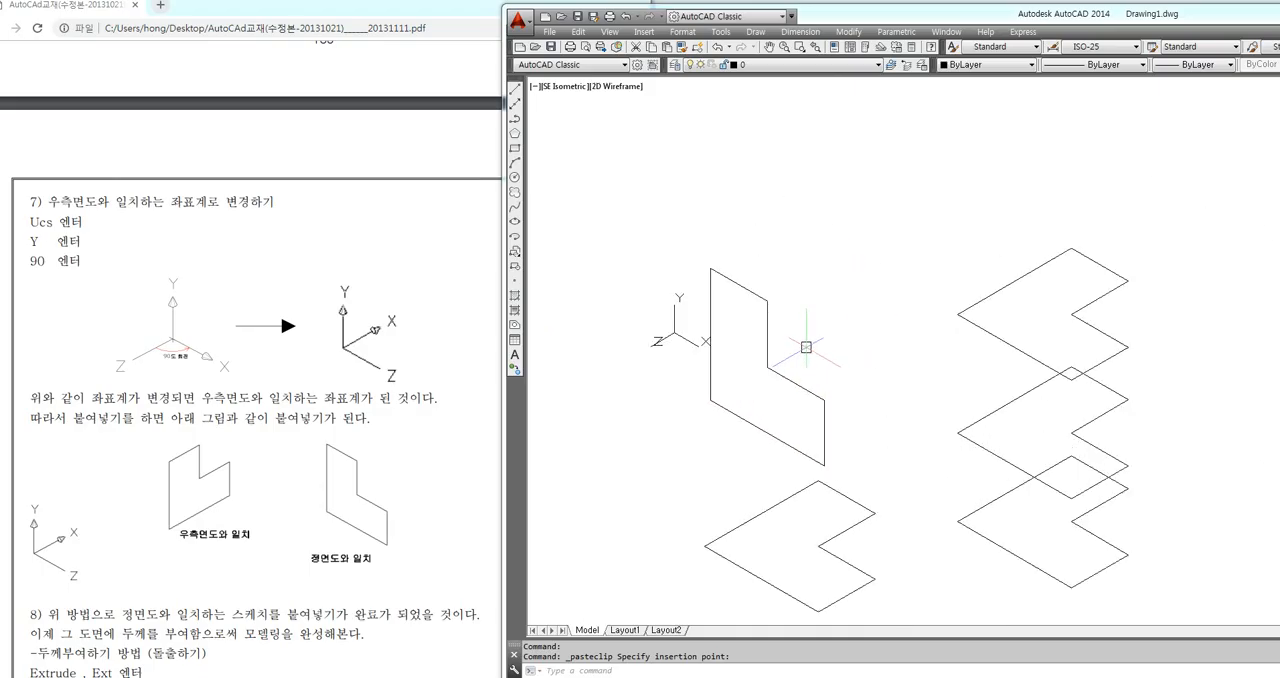
{"action": "scroll", "coordinate": [806, 347], "scroll_direction": "up", "scroll_amount": 2}
{"action": "type", "text": "ucs"}
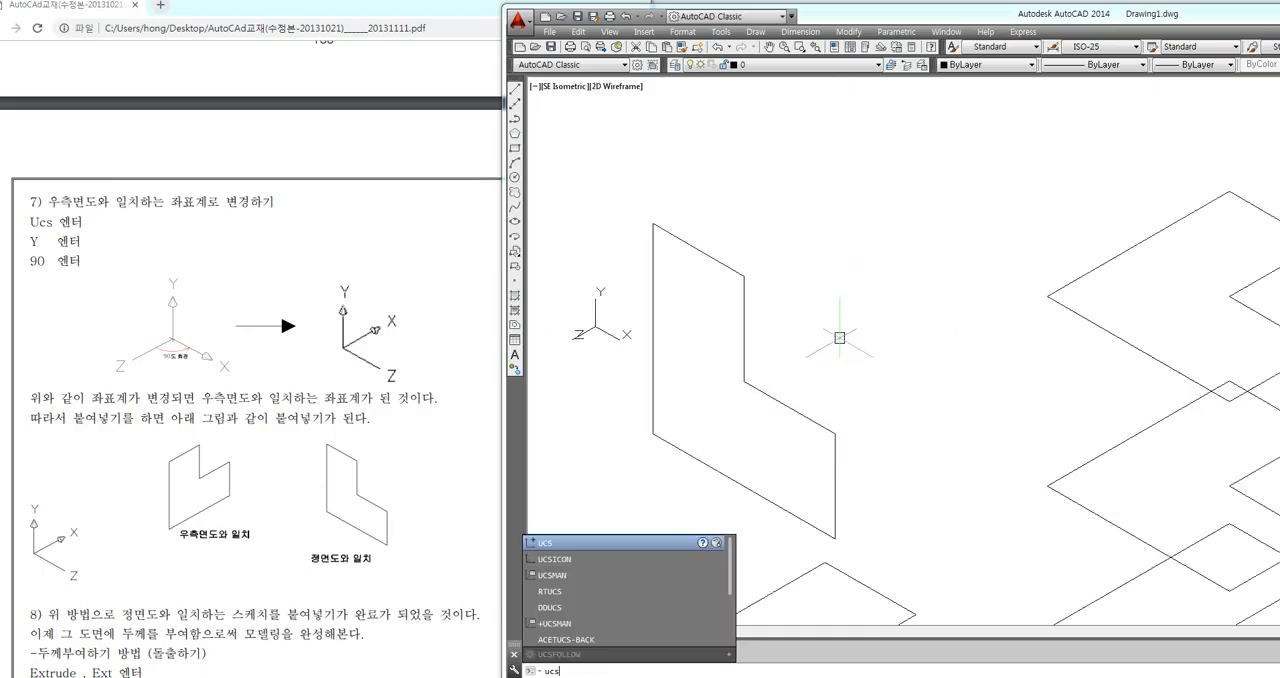
{"action": "key", "text": "Return"}
{"action": "type", "text": "y"}
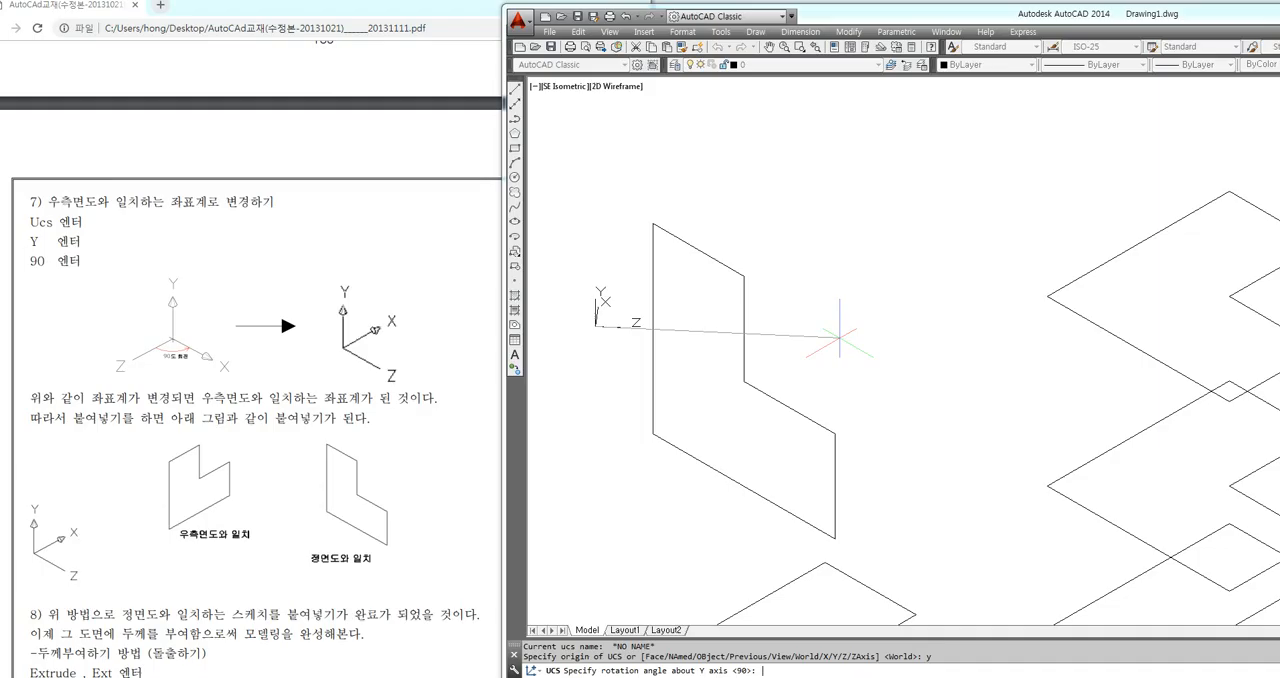
{"action": "key", "text": "Return"}
Paste the L-shaped polyline upright on the right-side plane, above the front-view copy
{"action": "key", "text": "ctrl+v"}
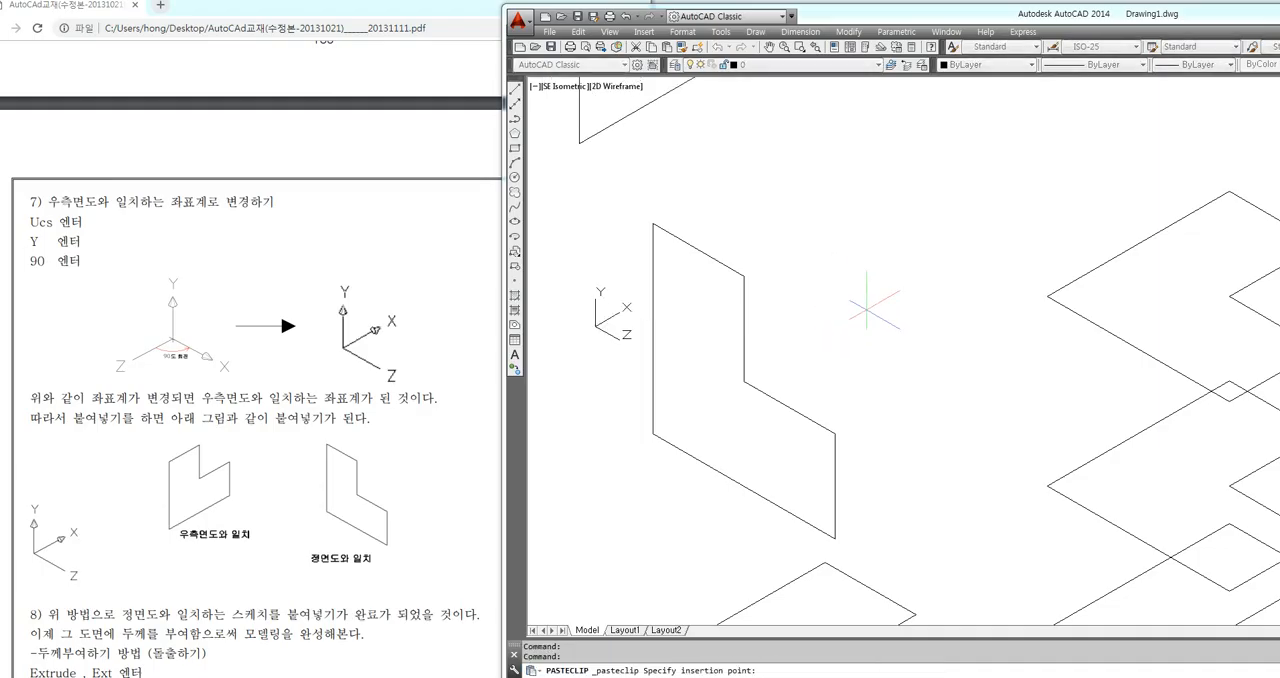
{"action": "mouse_move", "coordinate": [918, 291]}
{"action": "middle_mouse_down"}
{"action": "mouse_move", "coordinate": [930, 330]}
{"action": "mouse_move", "coordinate": [904, 317]}
{"action": "mouse_move", "coordinate": [839, 325]}
{"action": "middle_mouse_up"}
{"action": "scroll", "coordinate": [860, 260], "scroll_direction": "down", "scroll_amount": 2}
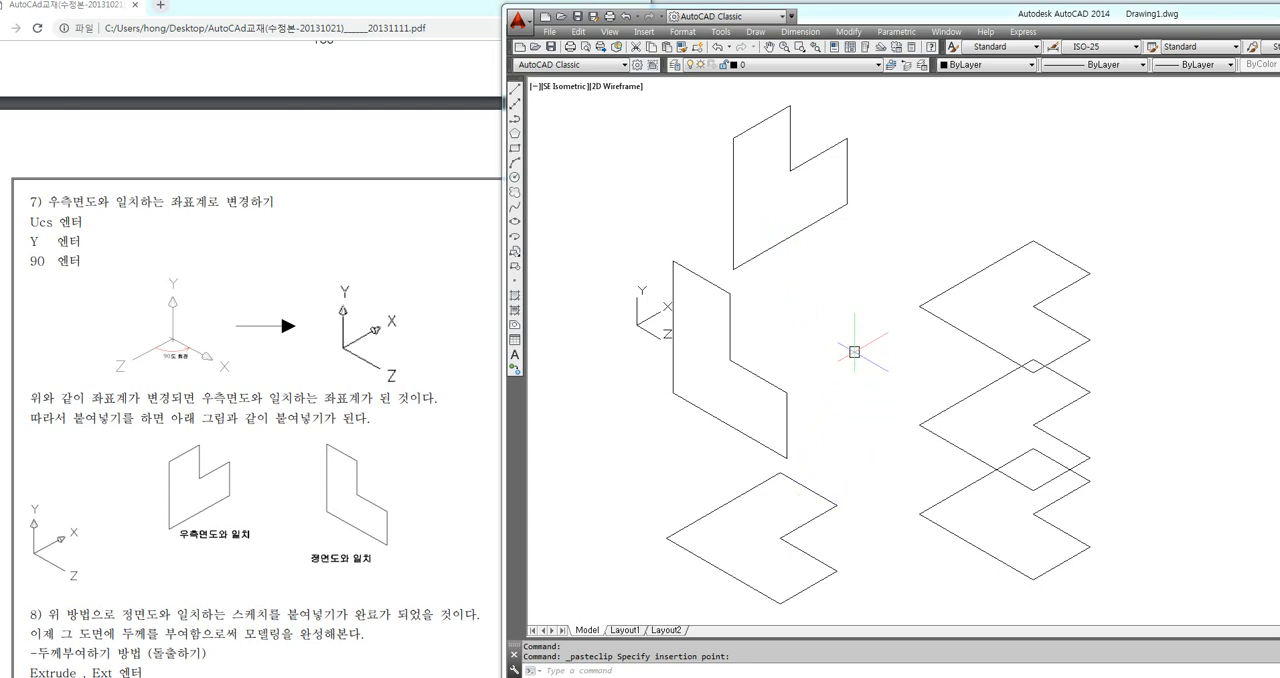
Delete the right-side copy, the overlapping flat outlines and the flat copy, keeping only the upright front-view polyline
{"action": "left_click", "coordinate": [838, 280]}
{"action": "left_click", "coordinate": [812, 206]}
{"action": "left_click", "coordinate": [1180, 194]}
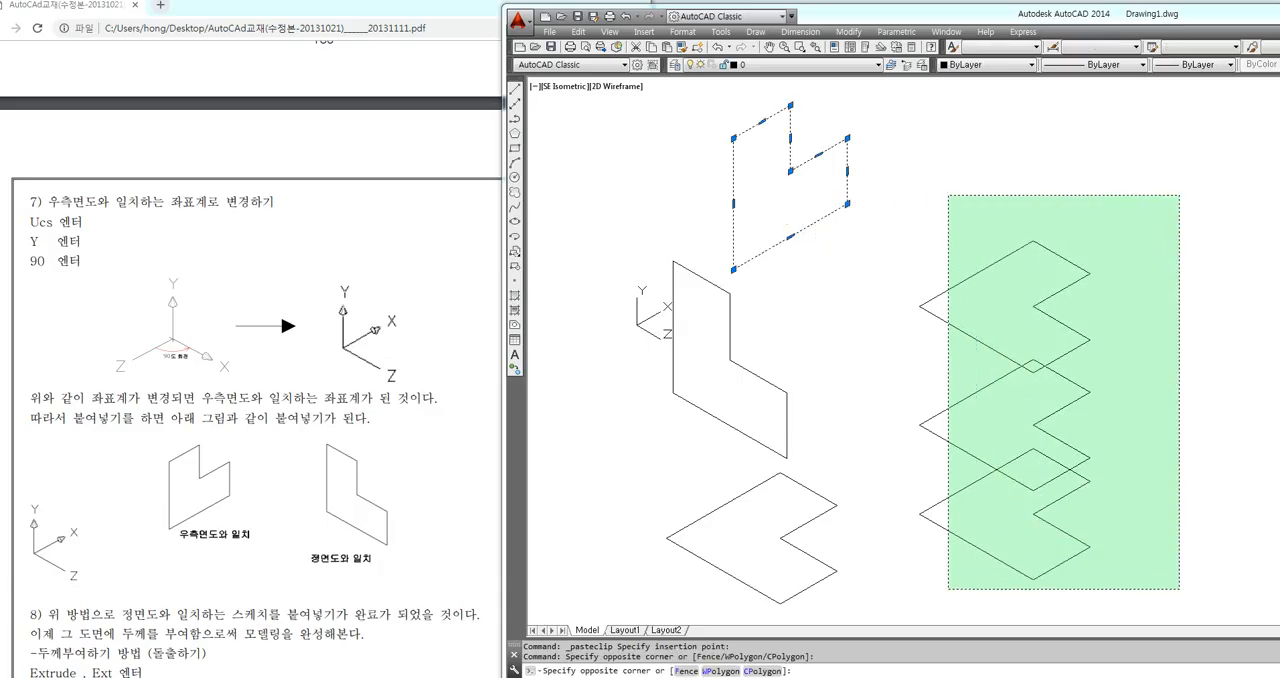
{"action": "left_click", "coordinate": [916, 592]}
{"action": "left_click", "coordinate": [795, 546]}
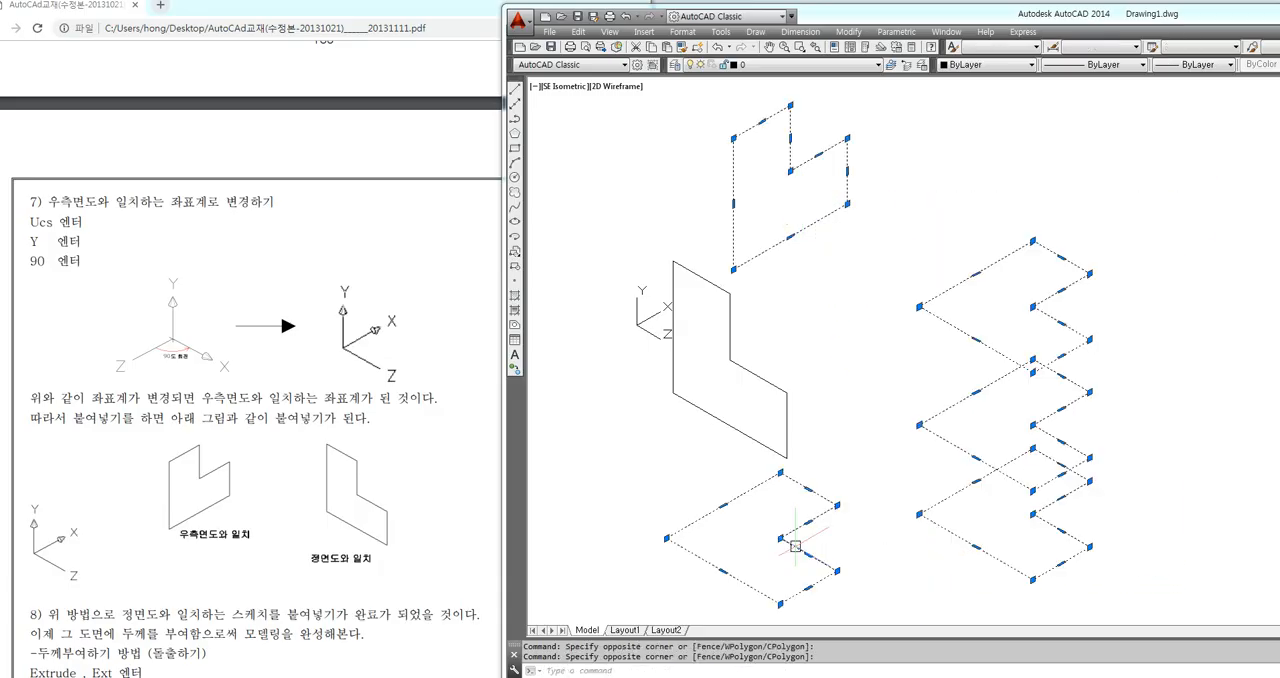
{"action": "key", "text": "Delete"}
{"action": "middle_click_drag", "start_coordinate": [685, 461], "coordinate": [701, 487]}
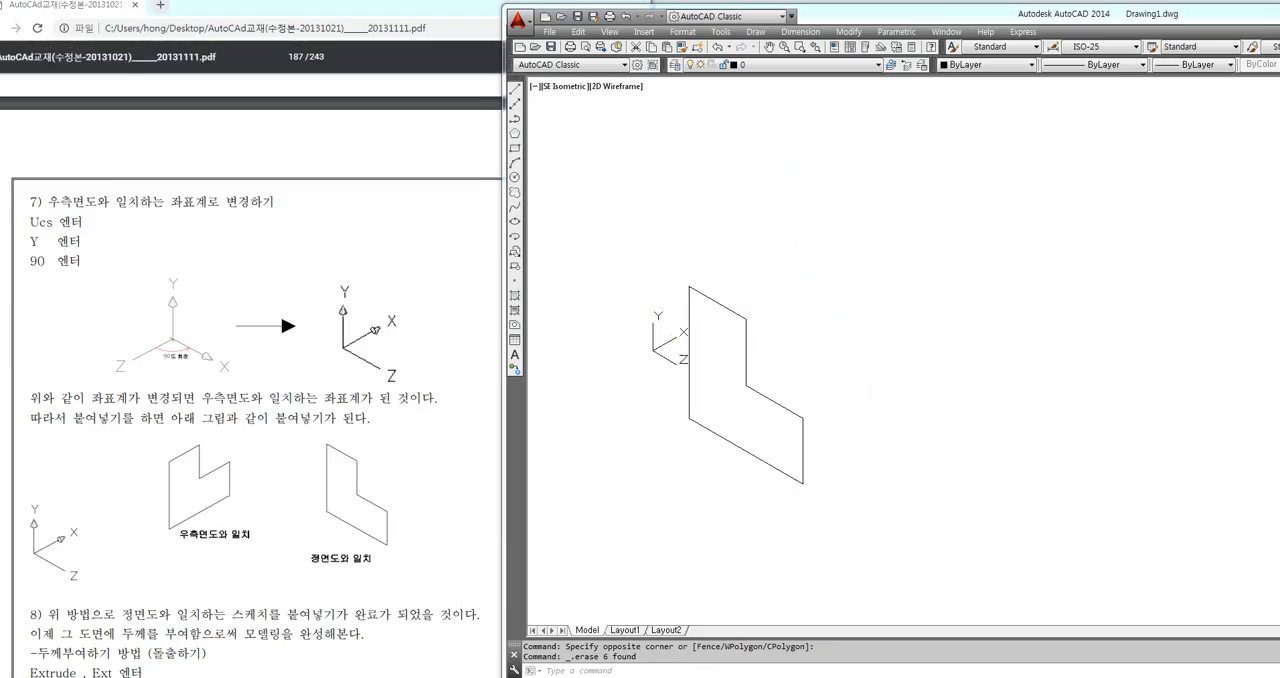
Review the Extrude command instructions in section 8 of the PDF guide
{"action": "left_click_drag", "start_coordinate": [425, 398], "coordinate": [437, 399]}
{"action": "scroll", "coordinate": [437, 399], "scroll_direction": "down", "scroll_amount": 3}
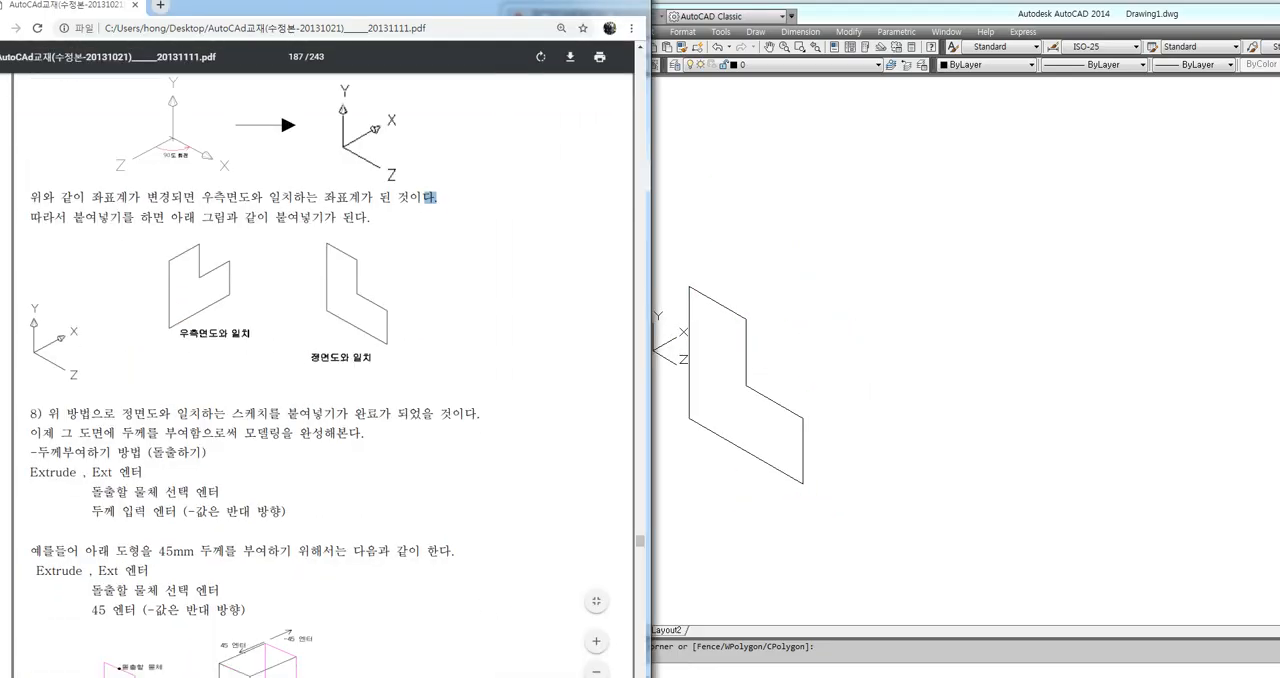
{"action": "left_click_drag", "start_coordinate": [86, 471], "coordinate": [441, 513]}
{"action": "left_click", "coordinate": [699, 494]}
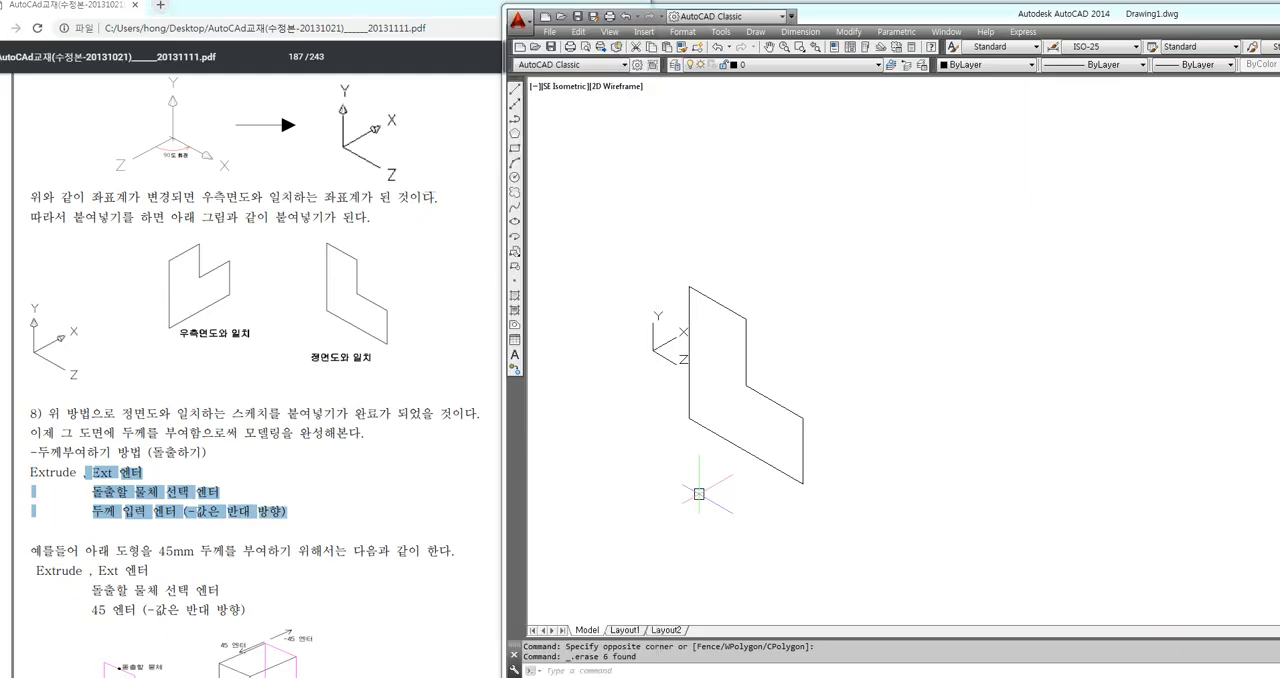
{"action": "left_click", "coordinate": [354, 509]}
{"action": "left_click", "coordinate": [820, 556]}
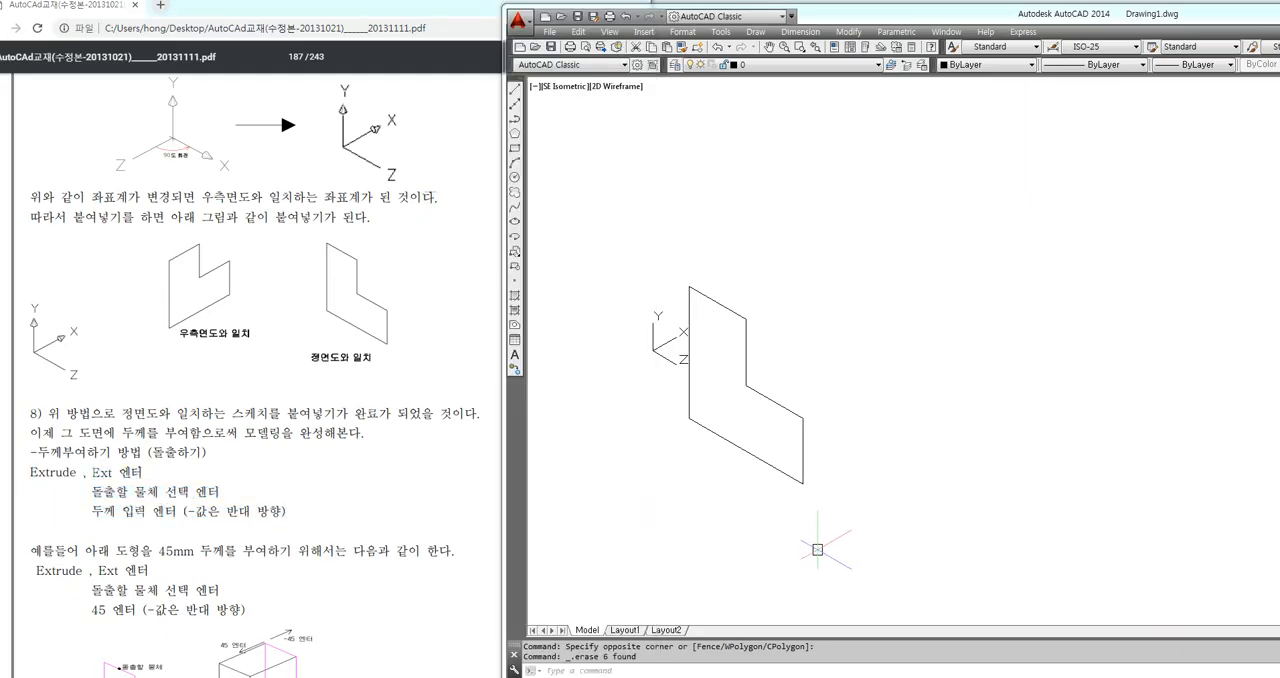
Extrude the front-view L-shaped polyline to a height of 40 and undo the extrusion
{"action": "type", "text": "e"}
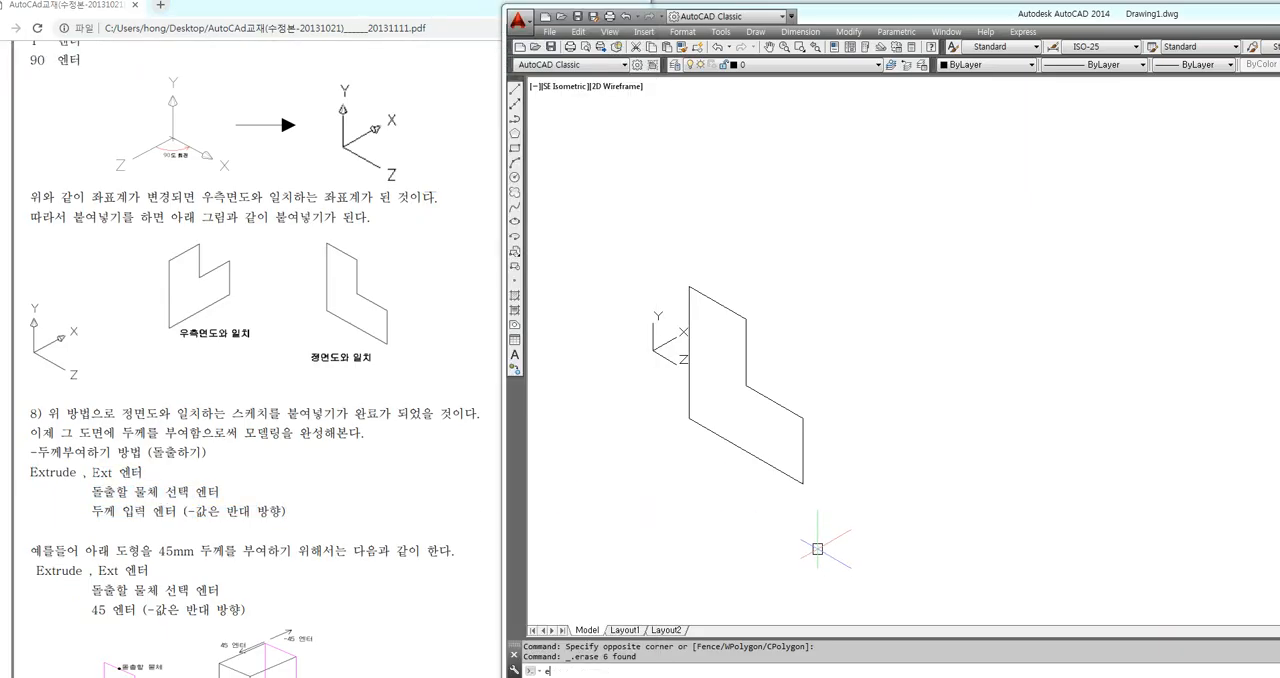
{"action": "type", "text": "xt"}
{"action": "key", "text": "Return"}
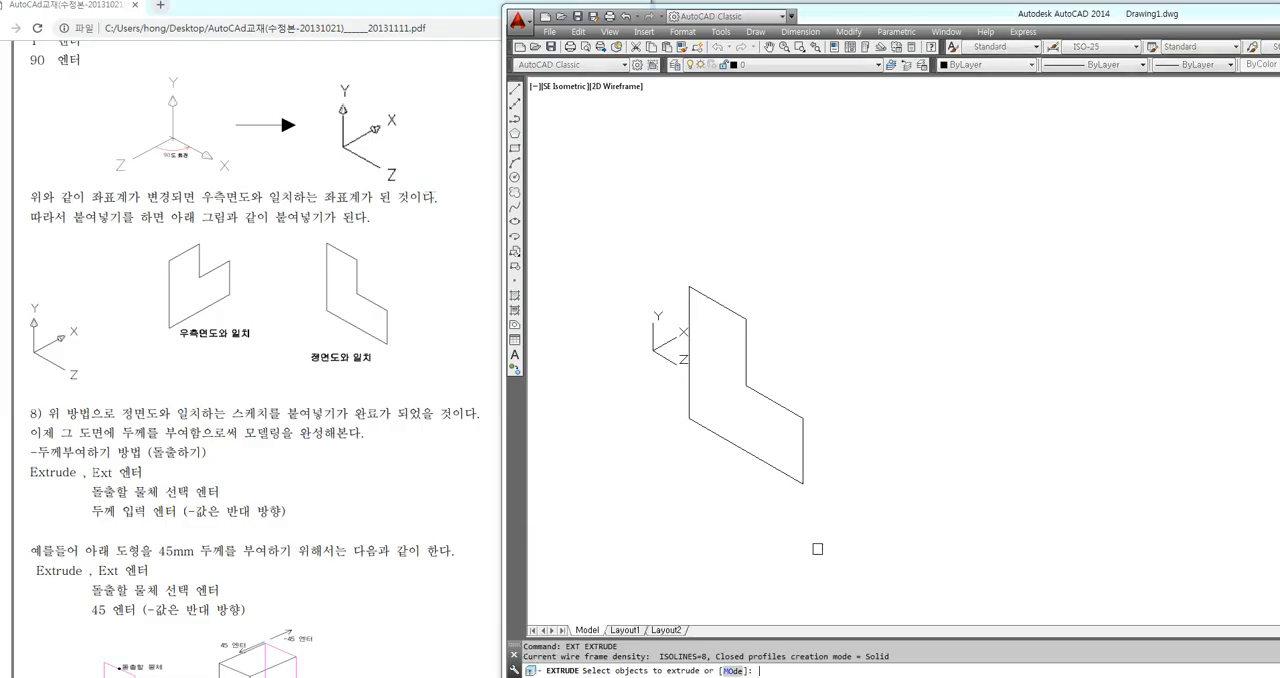
{"action": "left_click", "coordinate": [759, 459]}
{"action": "key", "text": "Return"}
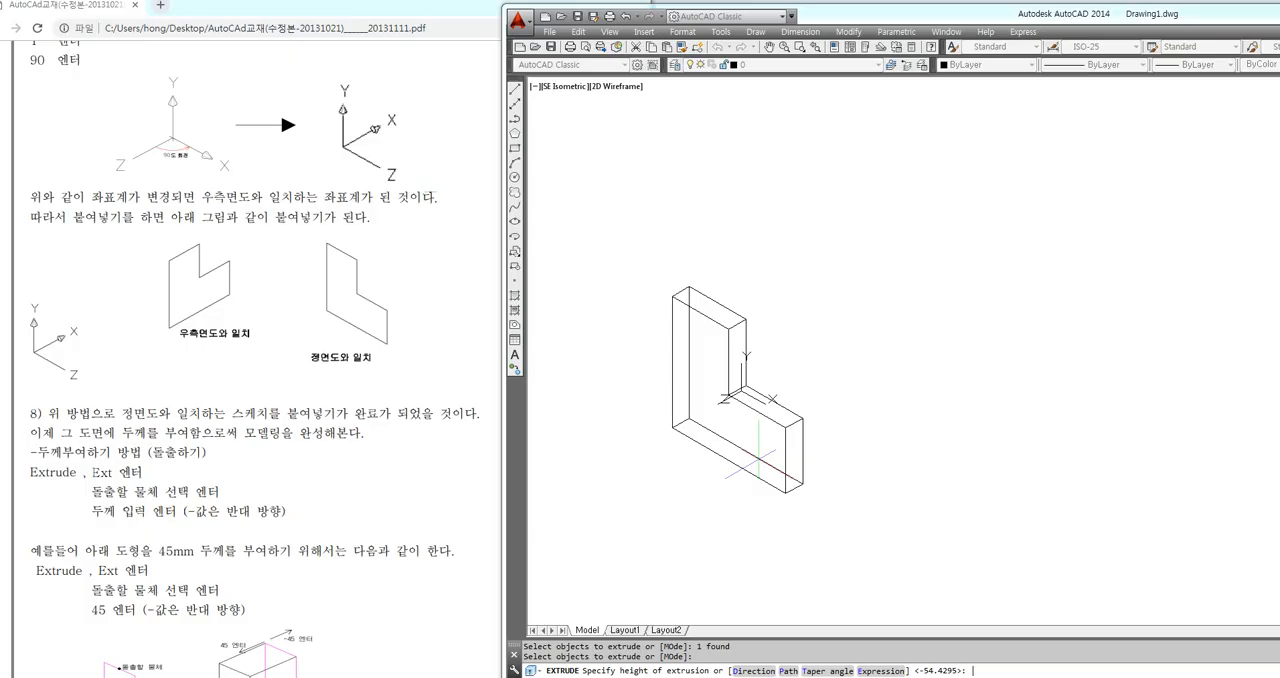
{"action": "type", "text": "40"}
{"action": "key", "text": "Return"}
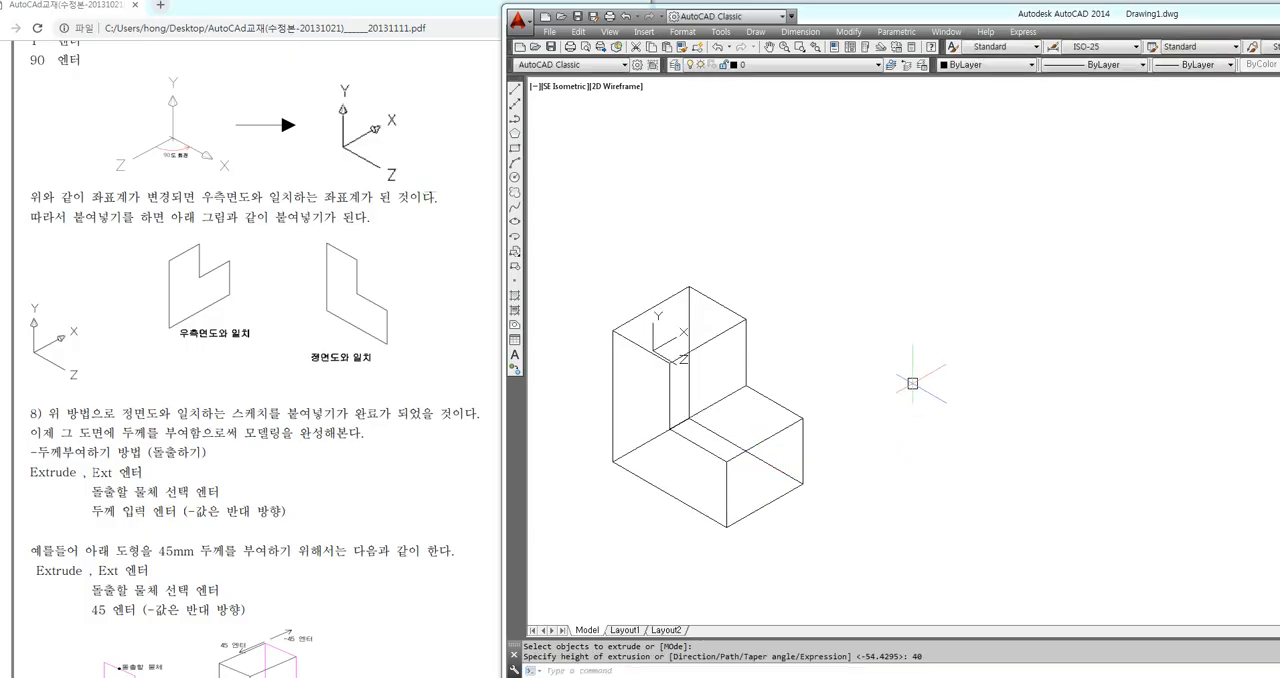
{"action": "key", "text": "ctrl+z"}
Extrude the front-view L-shaped polyline in the opposite direction with a height of -40 and undo it
{"action": "type", "text": "e"}
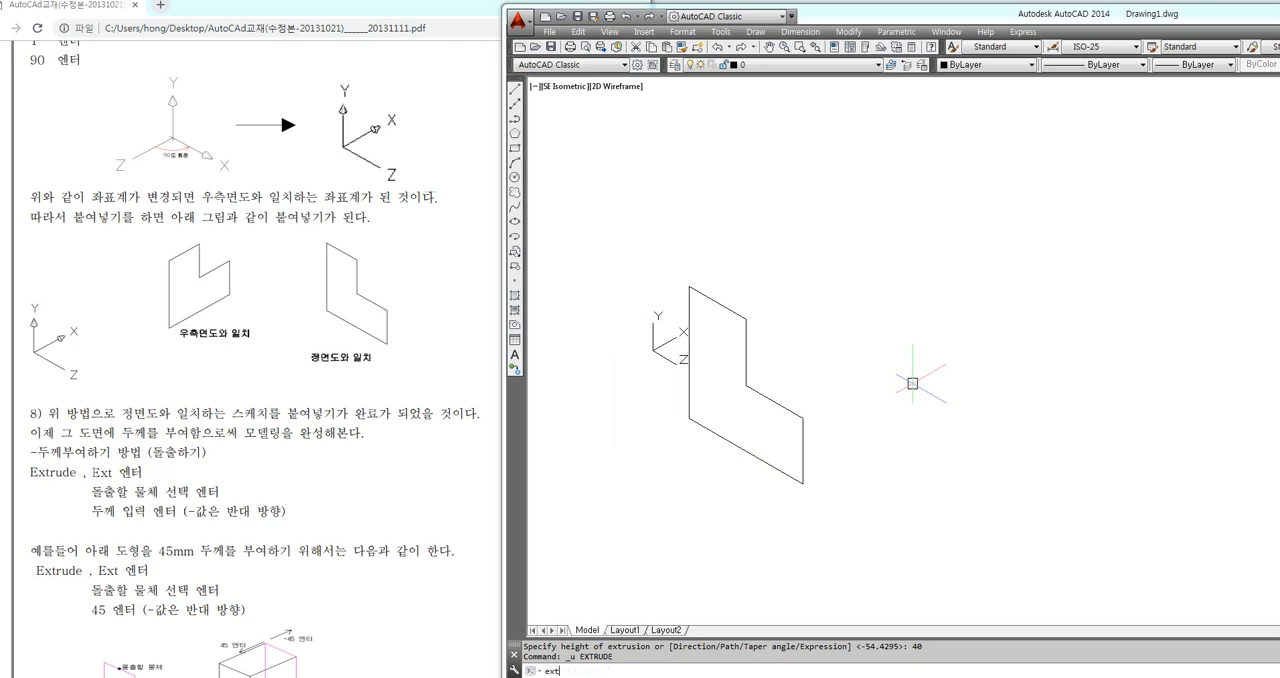
{"action": "type", "text": "xt"}
{"action": "key", "text": "Return"}
{"action": "left_click", "coordinate": [798, 414]}
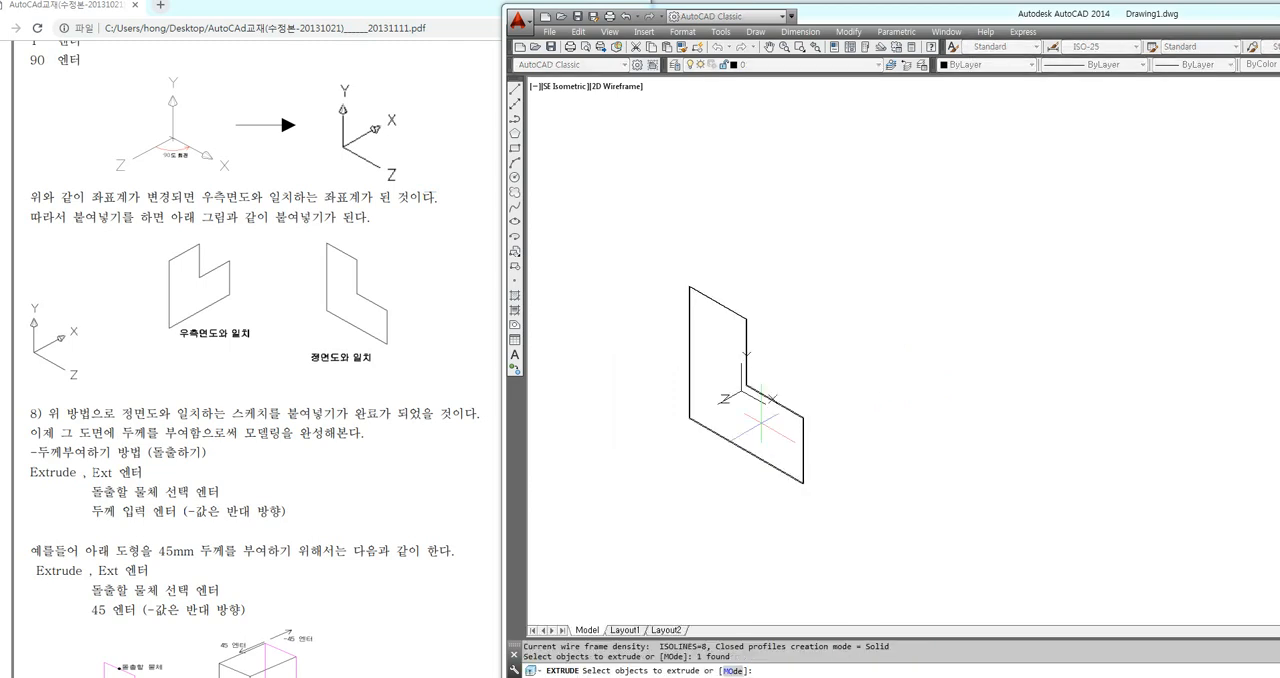
{"action": "key", "text": "Return"}
{"action": "type", "text": "-40"}
{"action": "key", "text": "Return"}
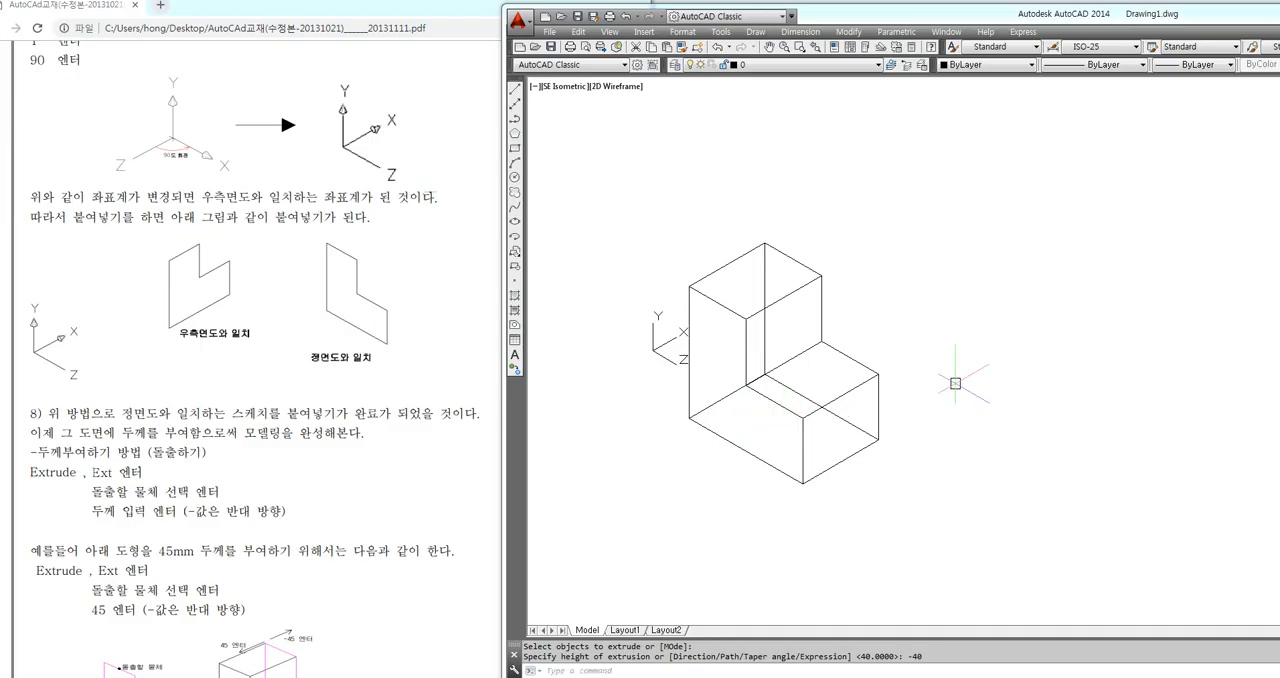
{"action": "key", "text": "ctrl+z"}
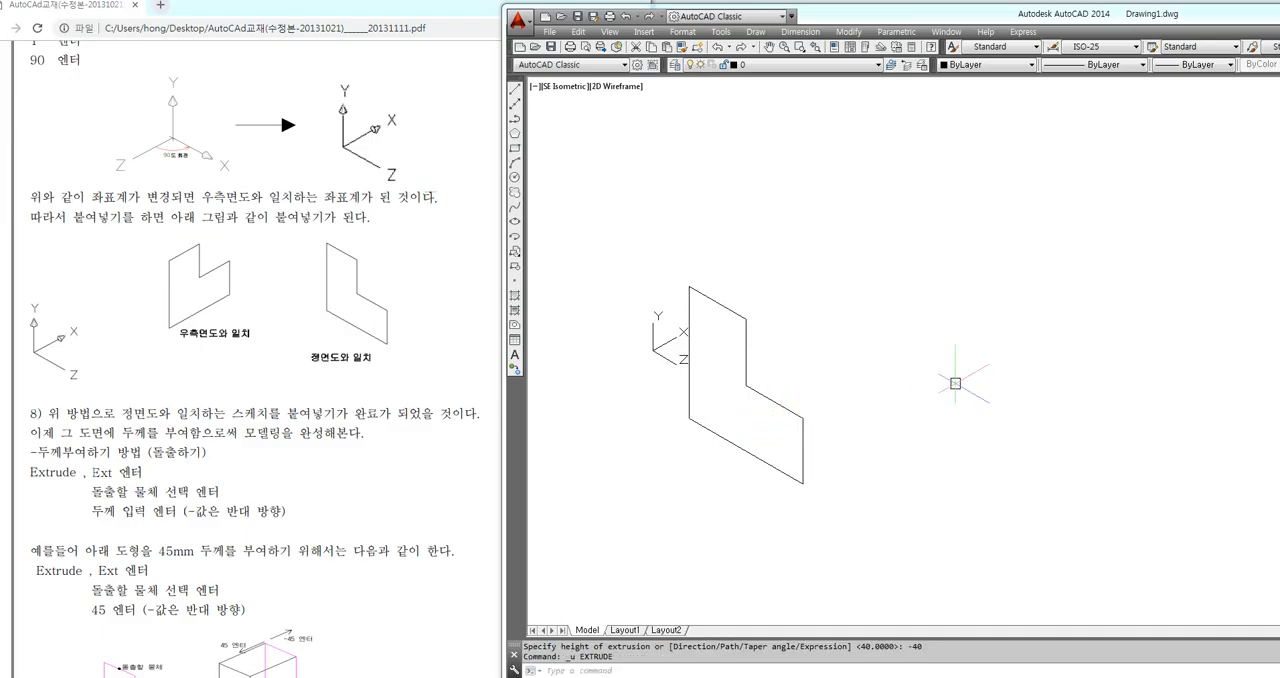
Extrude the front-view L-shaped polyline to a height of 50
{"action": "type", "text": "ext"}
{"action": "key", "text": "Return"}
{"action": "left_click", "coordinate": [796, 414]}
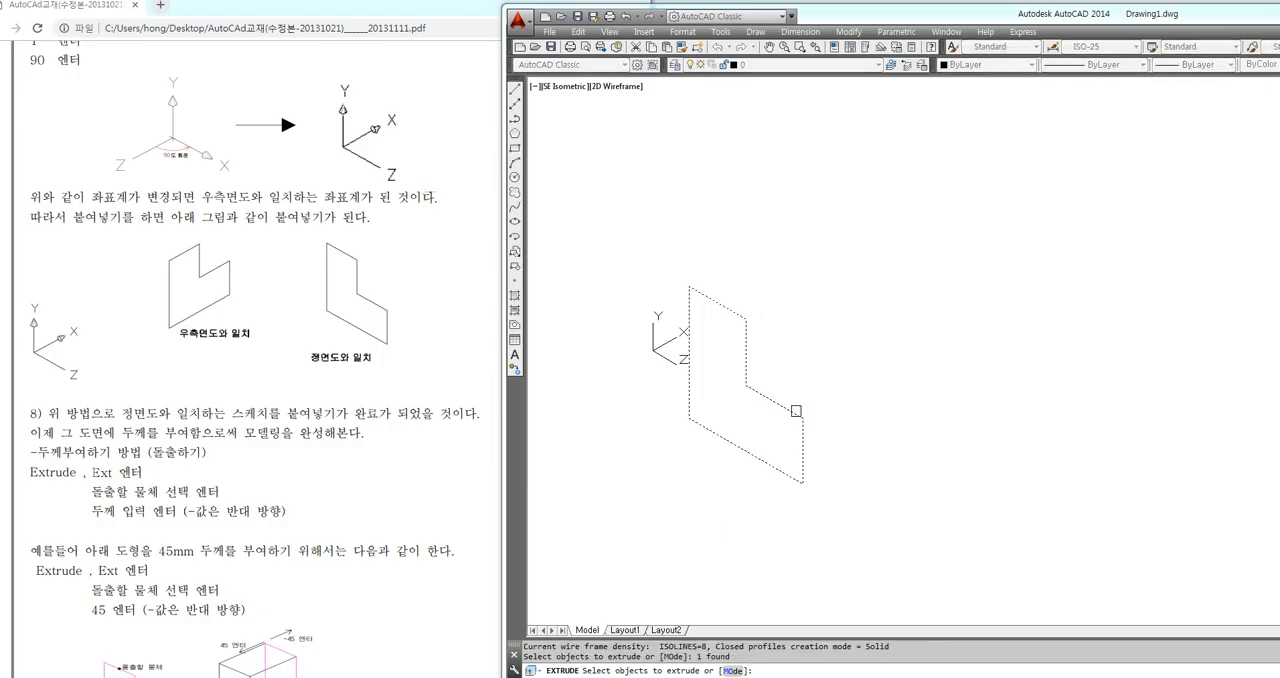
{"action": "key", "text": "Return"}
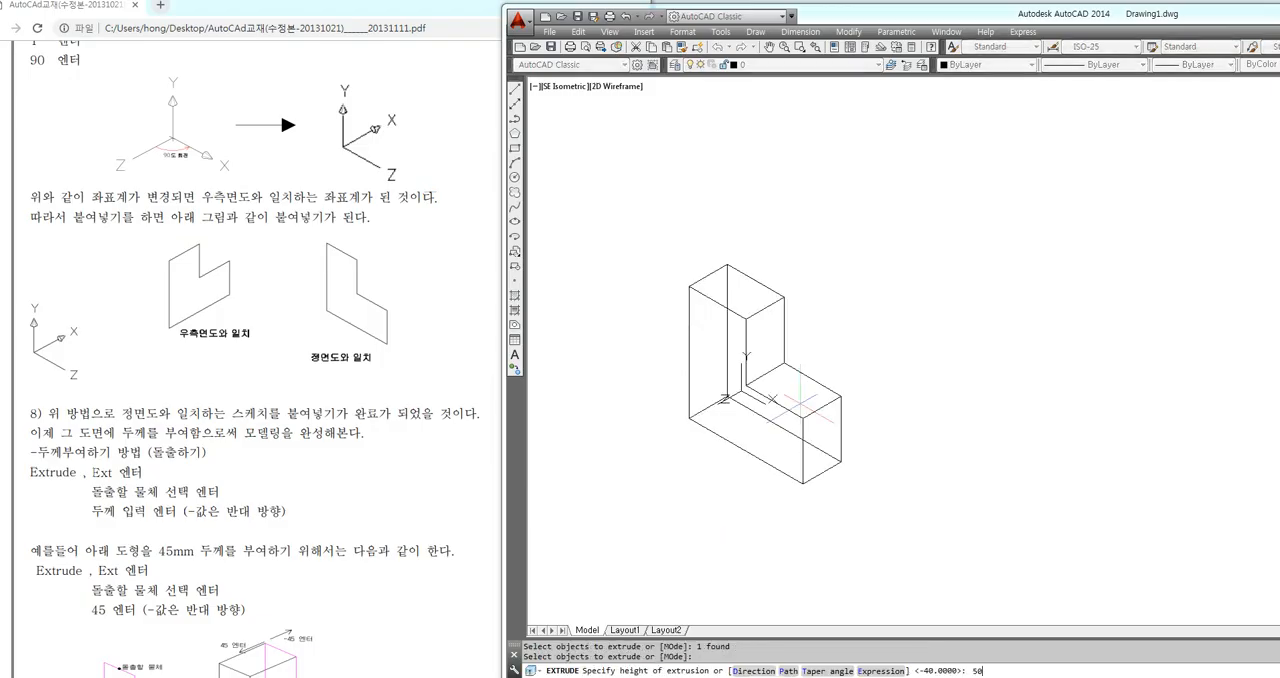
{"action": "type", "text": "50"}
{"action": "key", "text": "Return"}
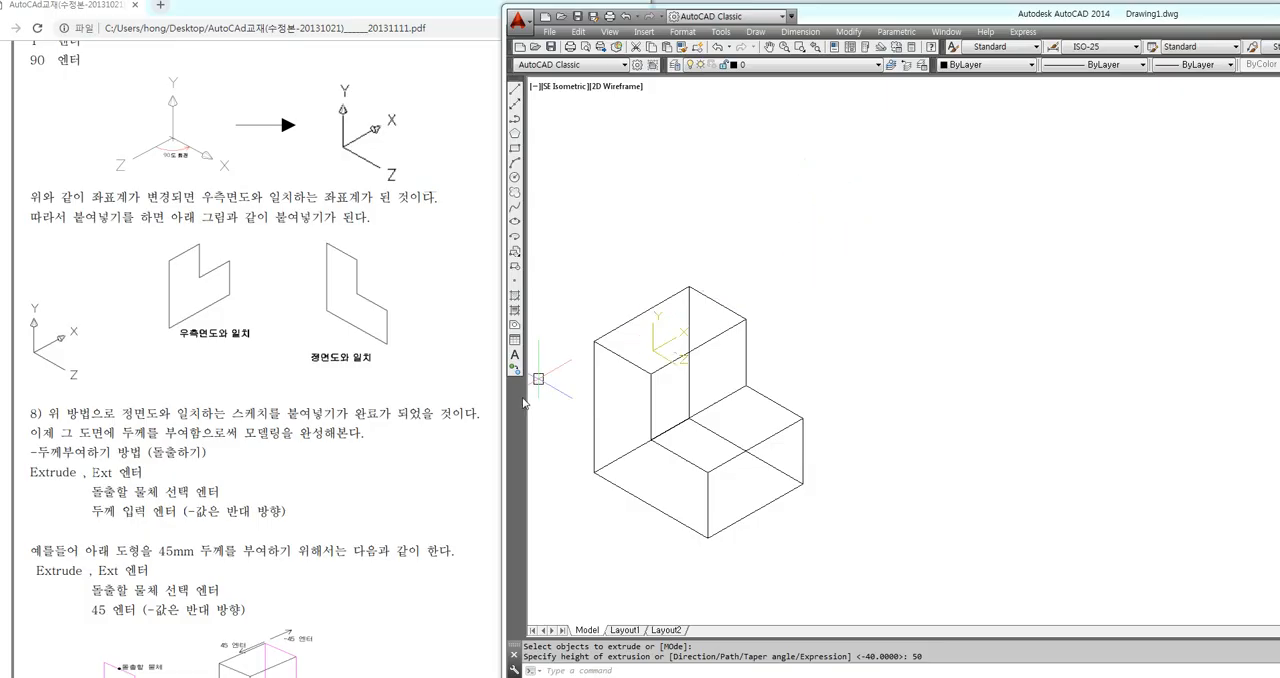
Consult section 9 of the PDF guide on Shademode and display the L-shaped solid in the Conceptual style
{"action": "left_click", "coordinate": [452, 450]}
{"action": "scroll", "coordinate": [445, 450], "scroll_direction": "down", "scroll_amount": 1}
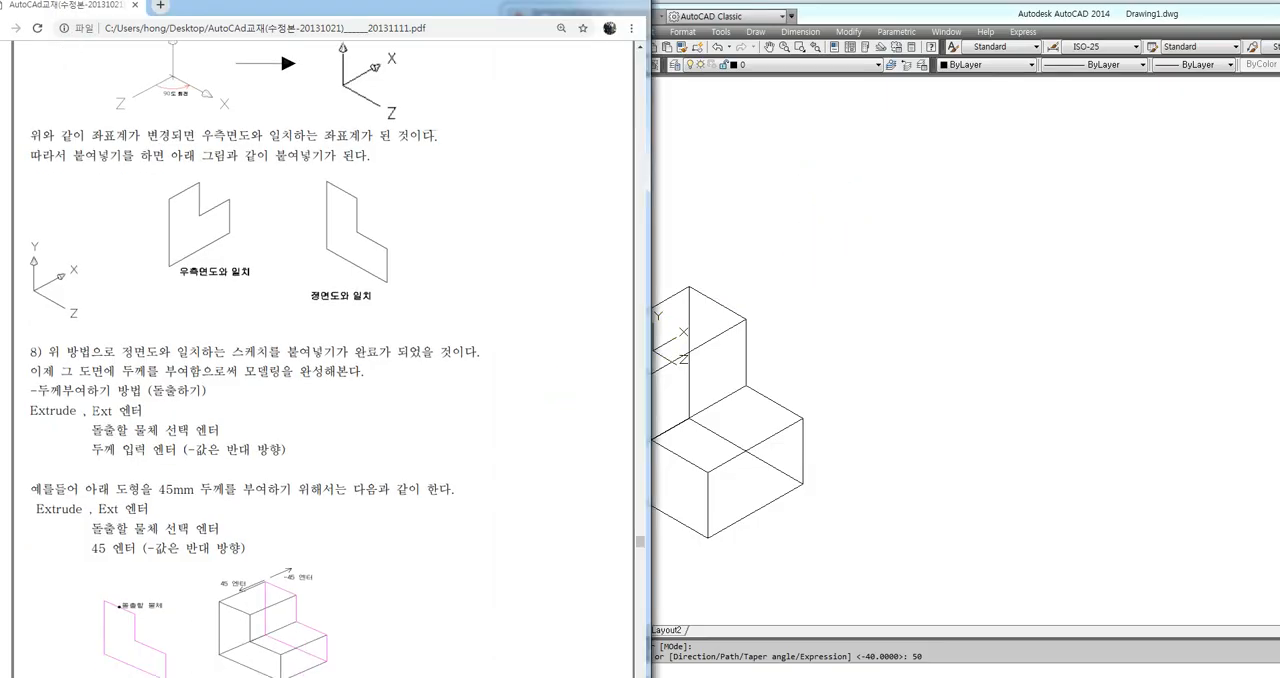
{"action": "scroll", "coordinate": [435, 433], "scroll_direction": "down", "scroll_amount": 3}
{"action": "scroll", "coordinate": [435, 433], "scroll_direction": "down", "scroll_amount": 5}
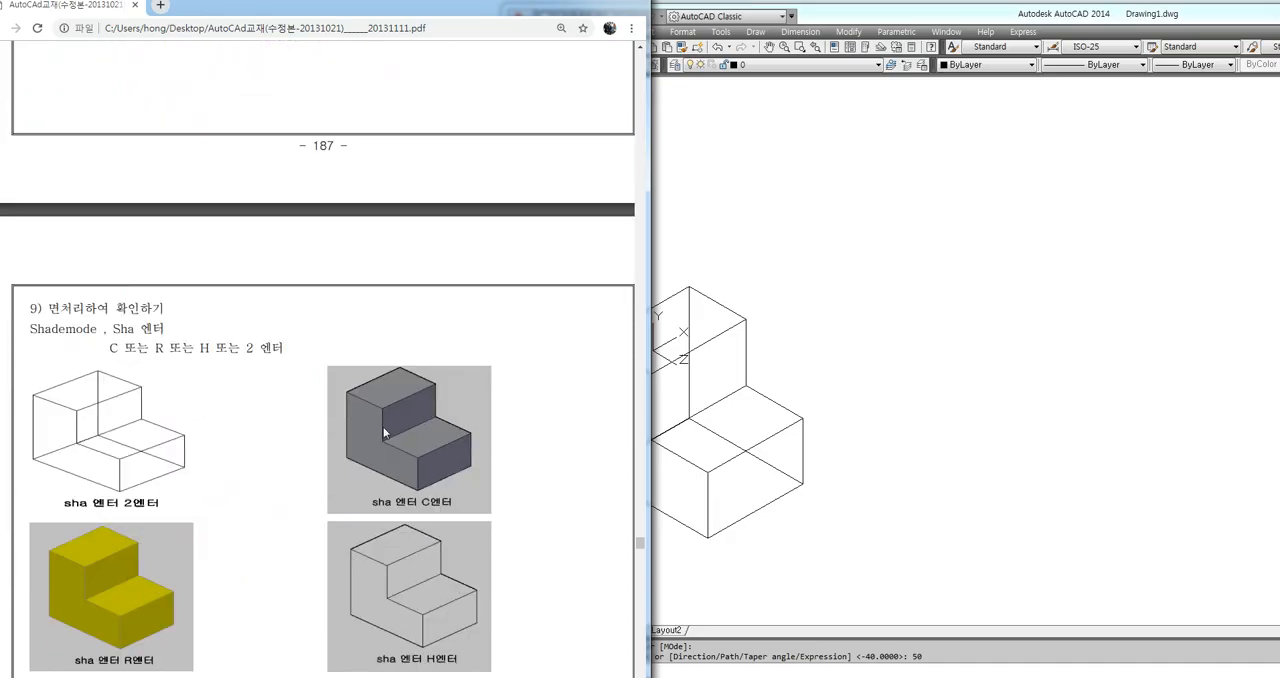
{"action": "left_click", "coordinate": [860, 380]}
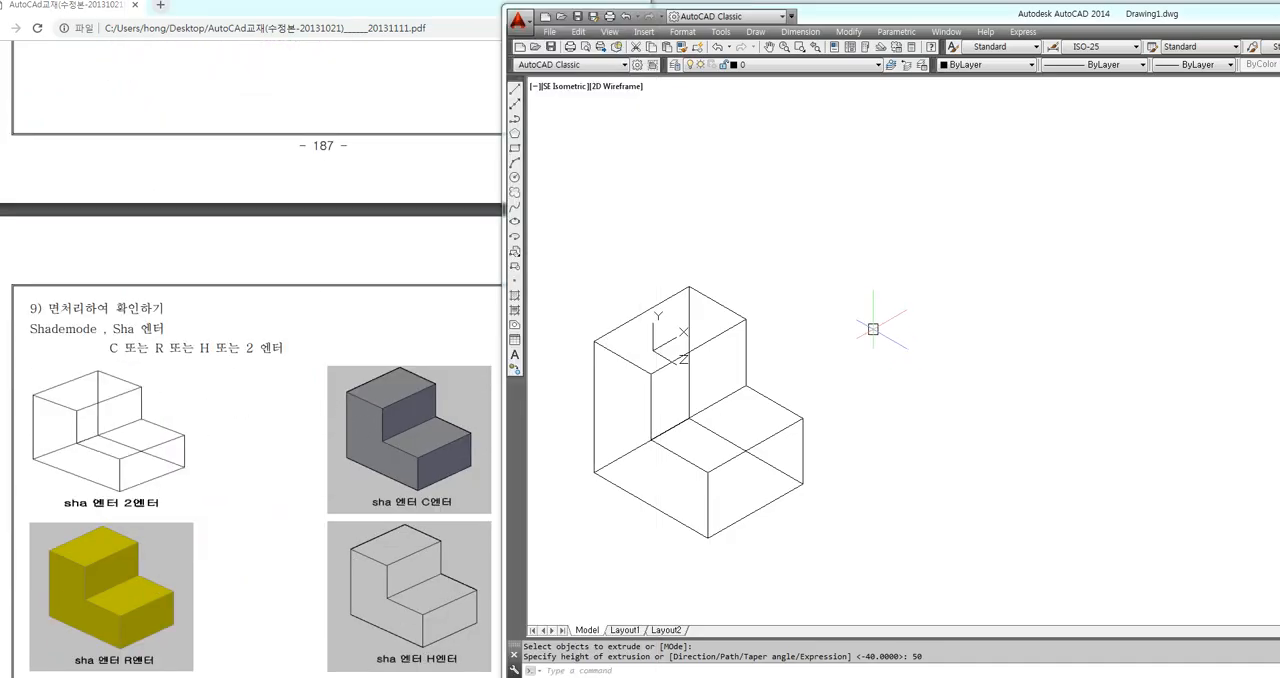
{"action": "type", "text": "sh"}
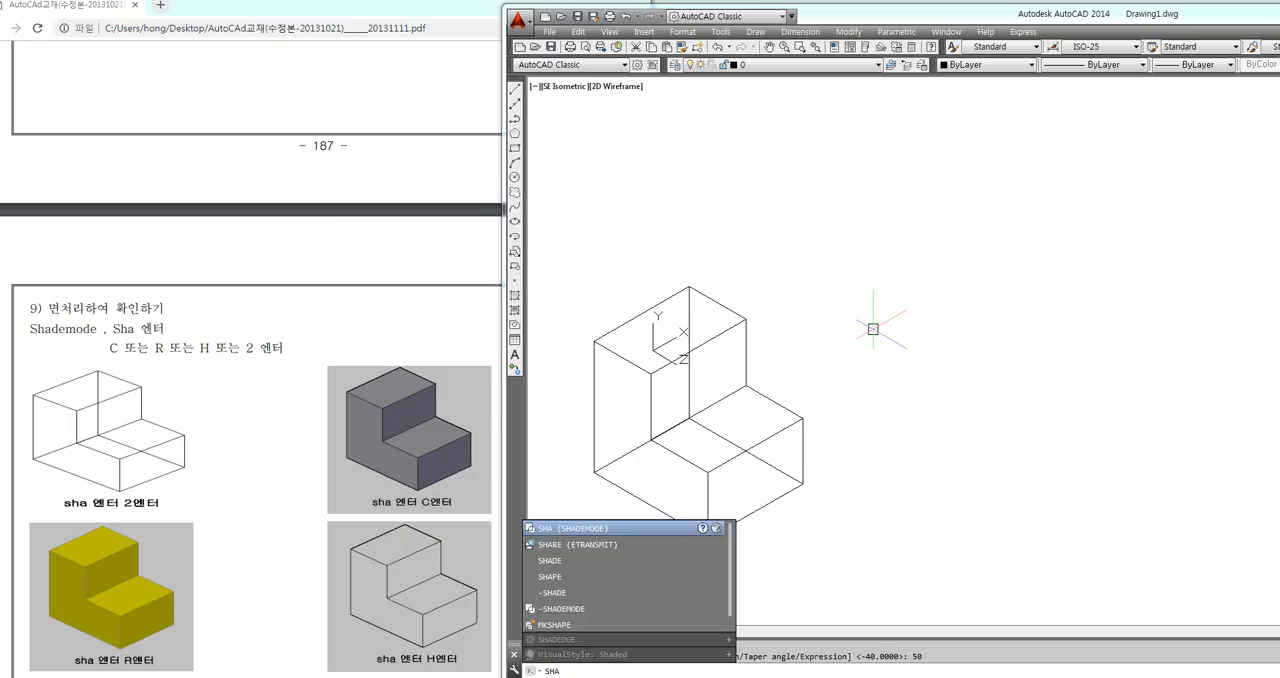
{"action": "key", "text": "Return"}
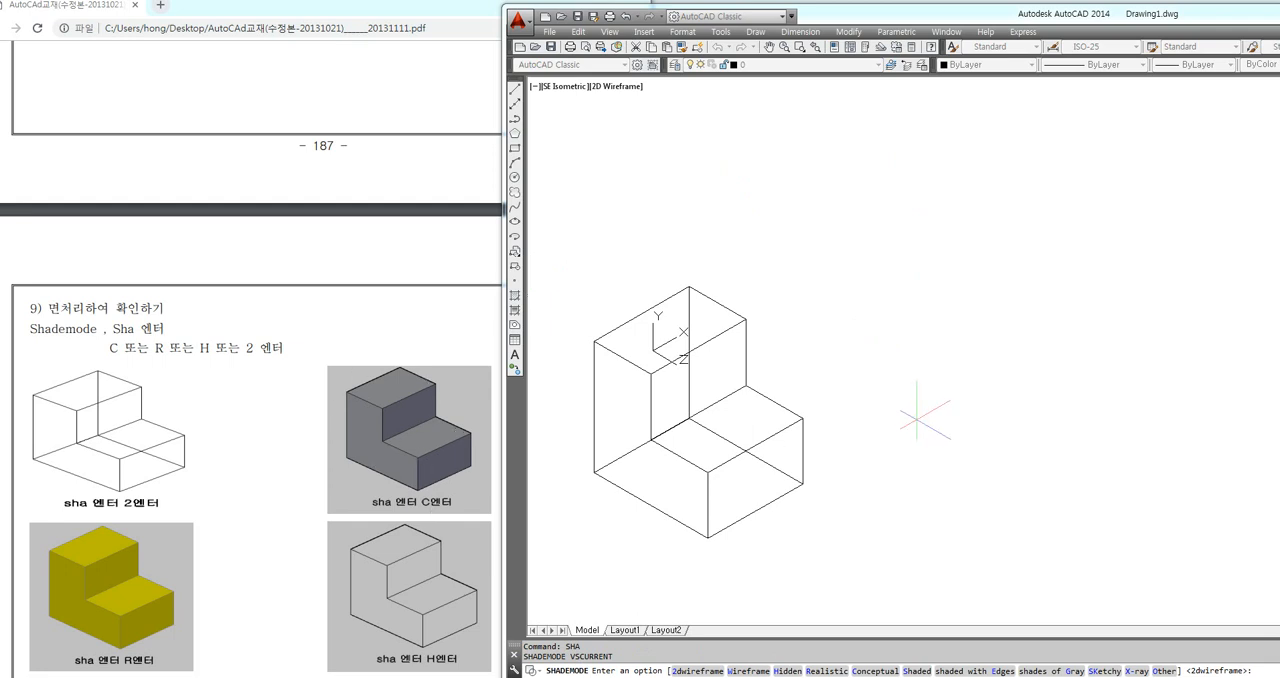
{"action": "key", "text": "Return"}
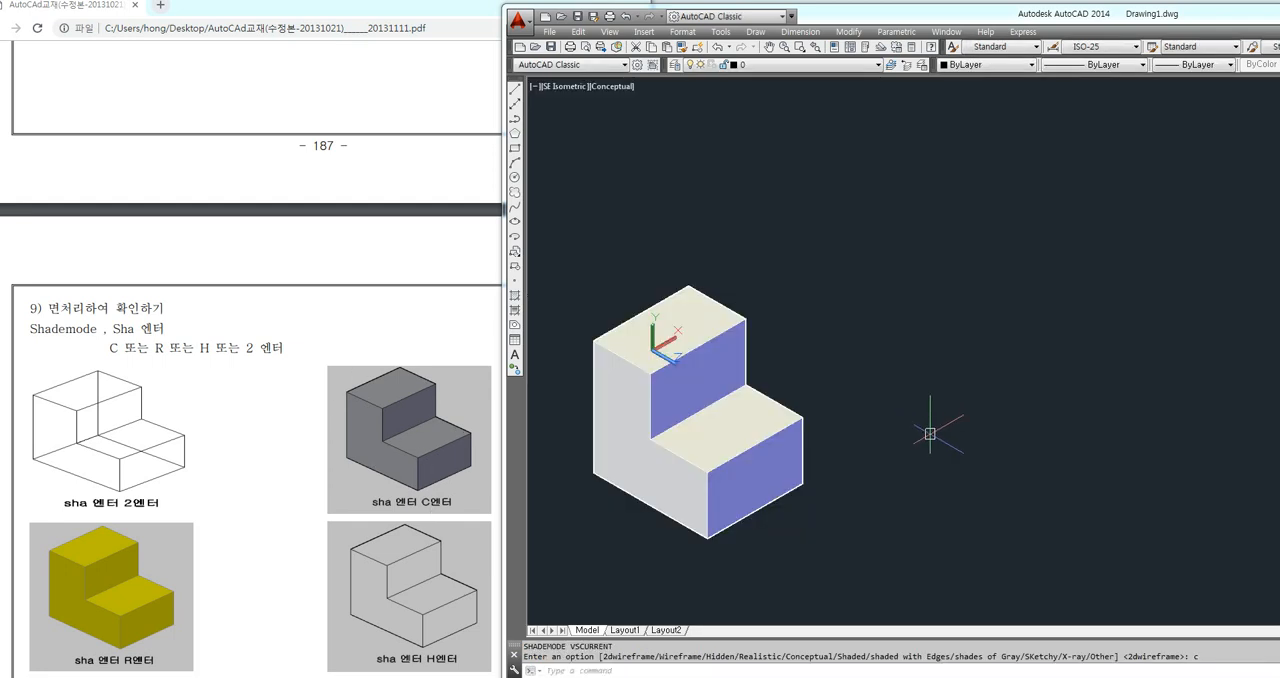
{"action": "middle_click_drag", "start_coordinate": [871, 408], "coordinate": [908, 360]}
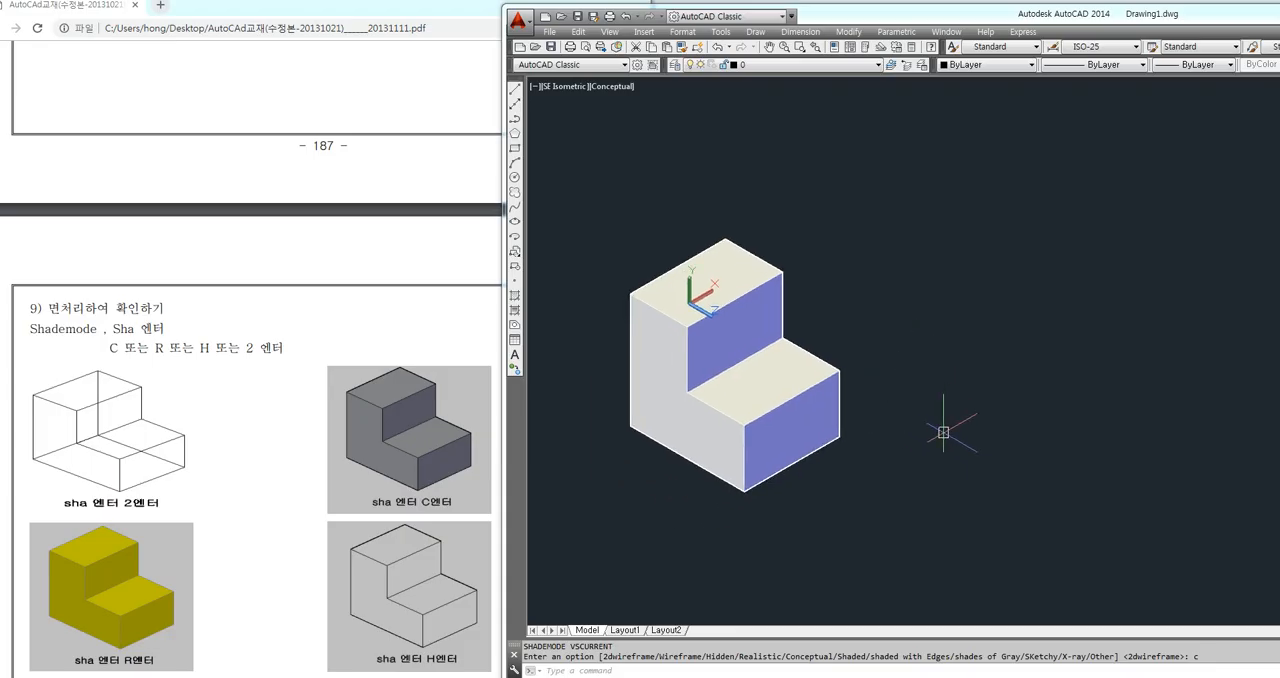
{"action": "middle_click_drag", "start_coordinate": [887, 305], "coordinate": [944, 319]}
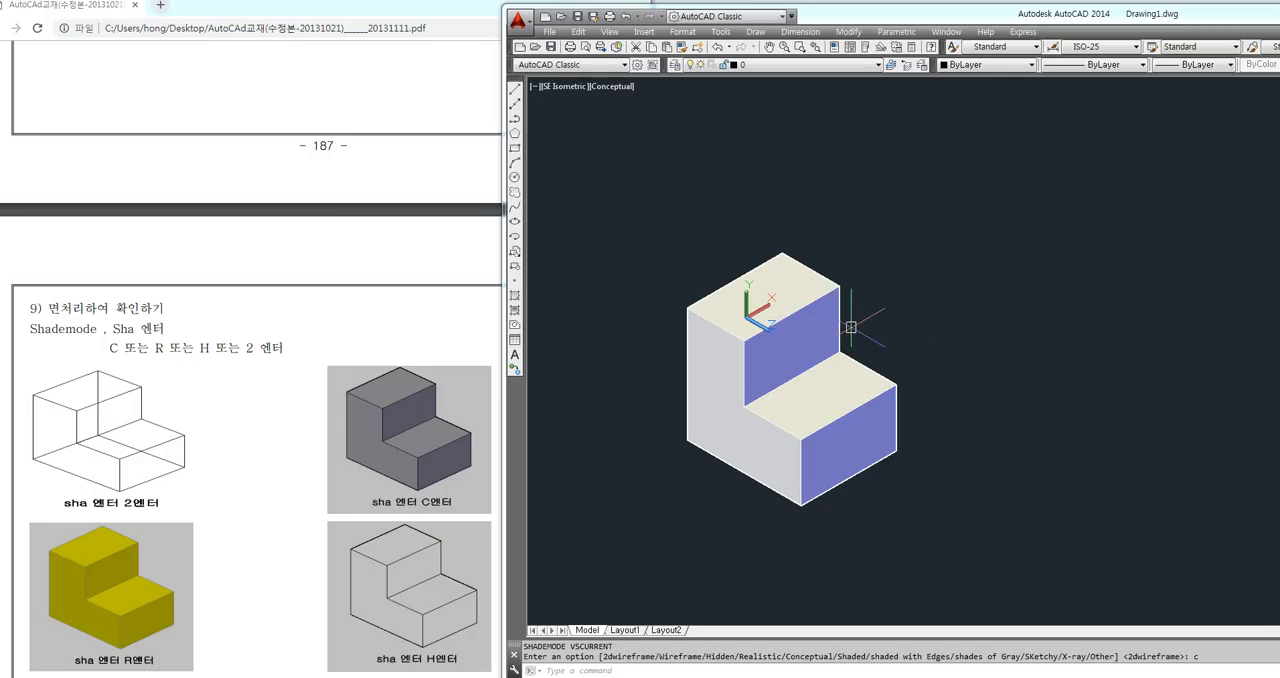
Switch the solid's shade mode to 2dwireframe
{"action": "type", "text": "sha"}
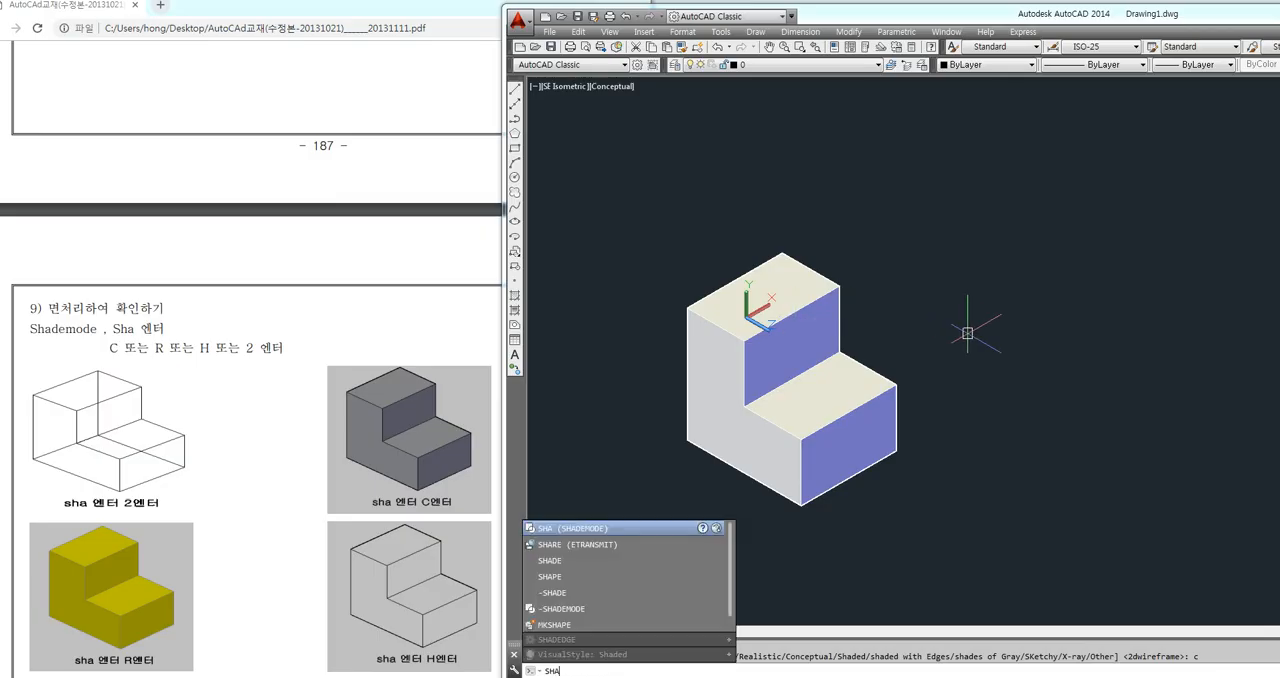
{"action": "key", "text": "Return"}
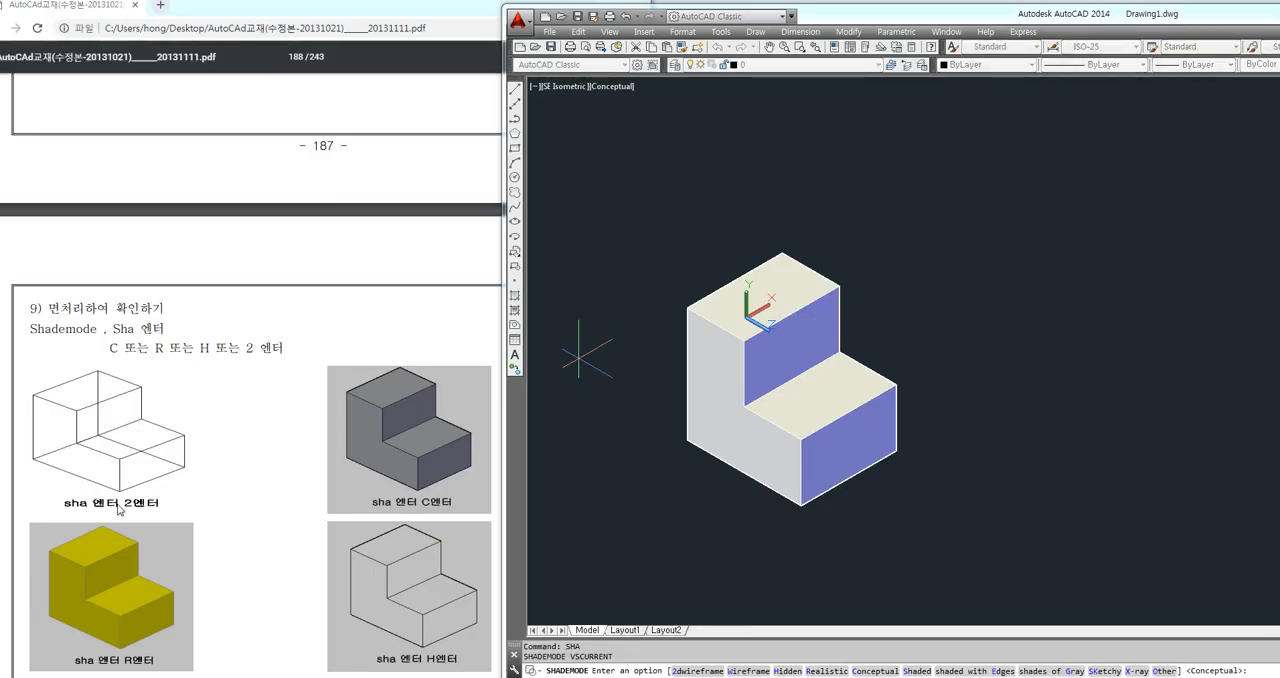
{"action": "type", "text": "2"}
{"action": "key", "text": "Return"}
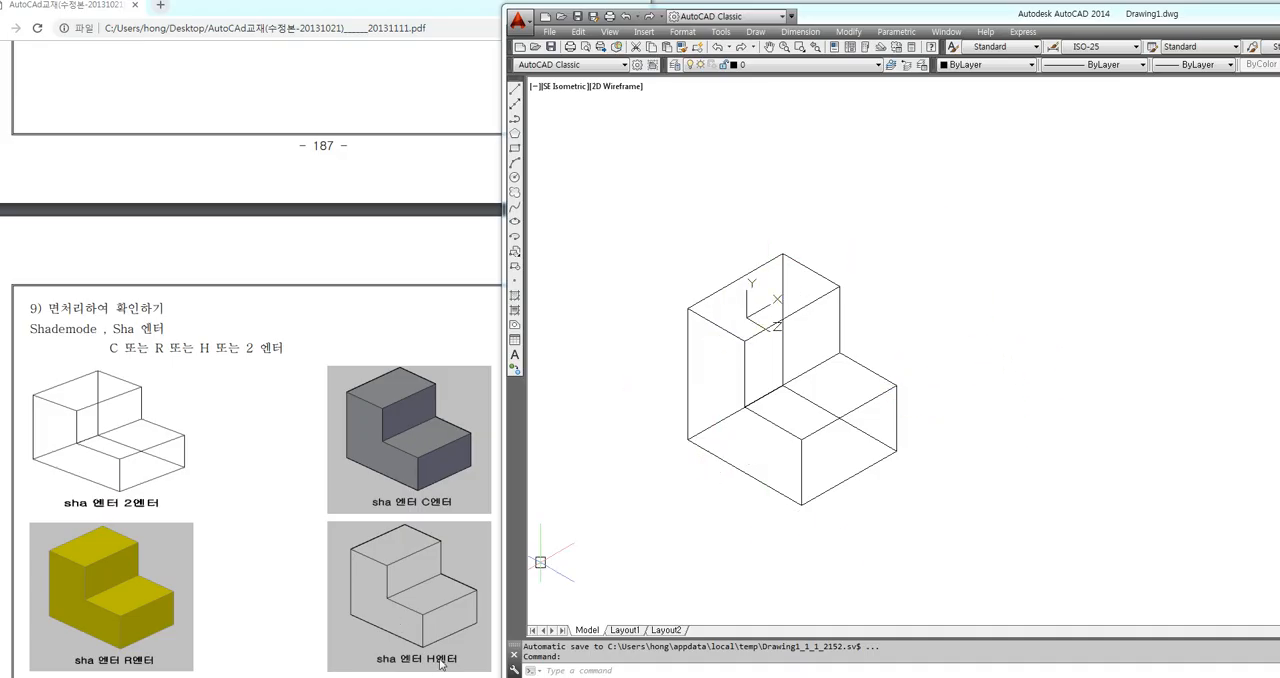
Switch the solid's shade mode to Hidden
{"action": "type", "text": "sha"}
{"action": "key", "text": "Return"}
{"action": "type", "text": "h"}
{"action": "key", "text": "Return"}
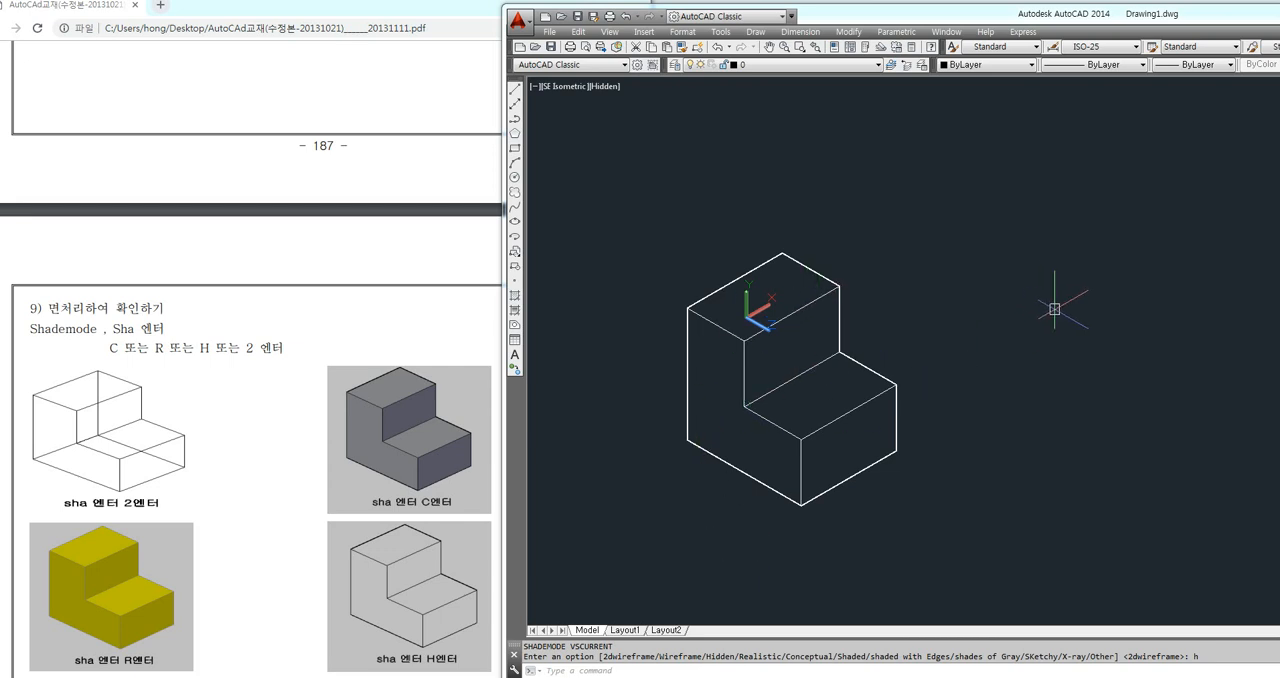
Return the L-shaped solid from the Hidden style to the 2dwireframe shade mode
{"action": "type", "text": "sha"}
{"action": "key", "text": "Return"}
{"action": "type", "text": "2"}
{"action": "key", "text": "Return"}
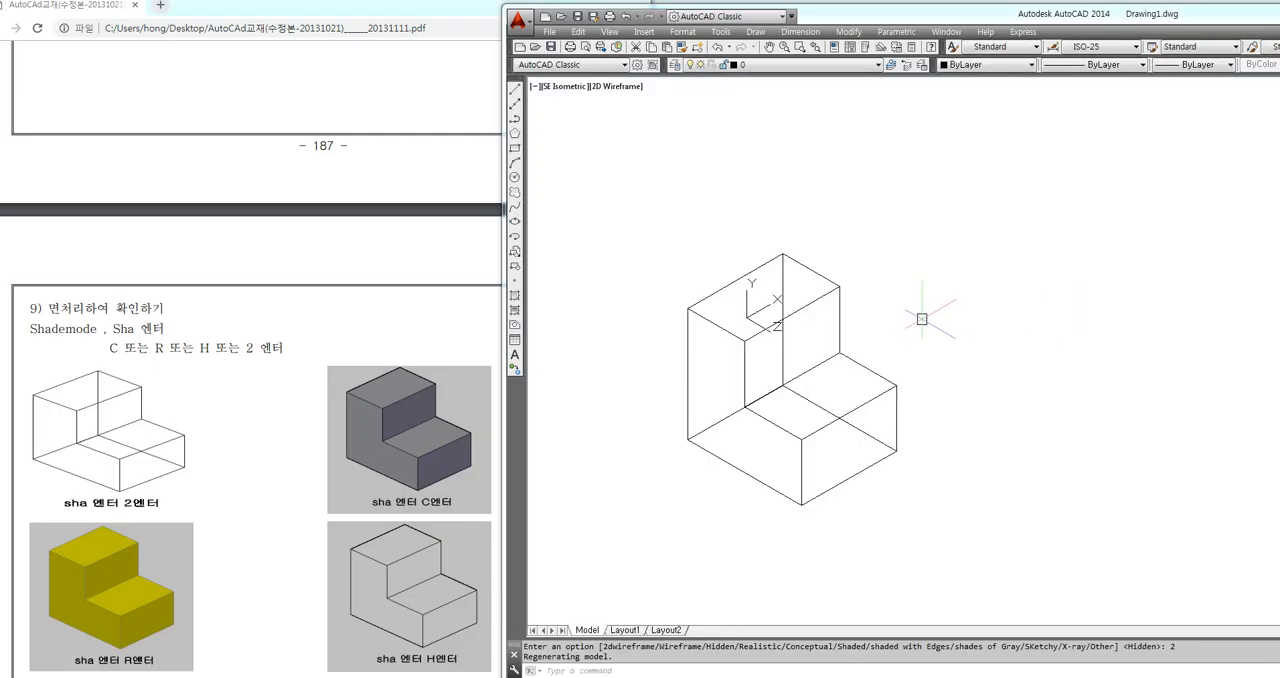
Display the L-shaped solid in the Realistic shade mode
{"action": "type", "text": "sha"}
{"action": "key", "text": "Return"}
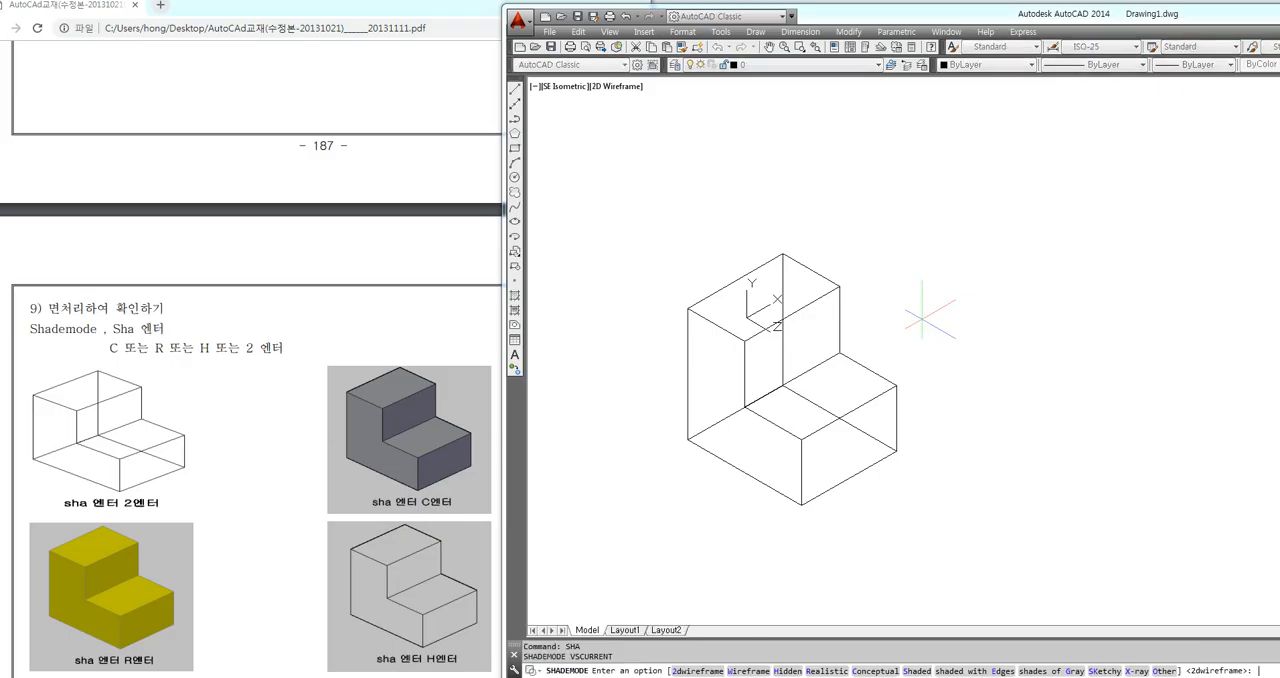
{"action": "type", "text": "r"}
{"action": "key", "text": "Return"}
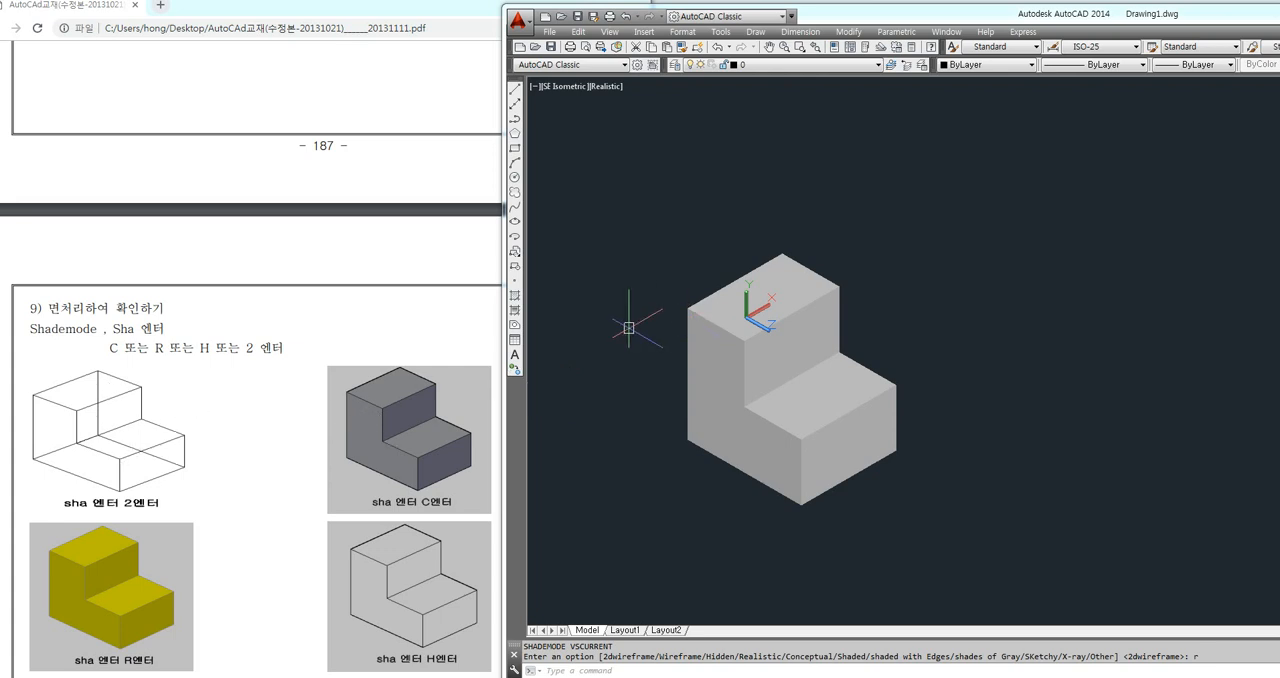
Set the L-shaped solid's shade mode back to 2dwireframe
{"action": "type", "text": "sha"}
{"action": "key", "text": "Return"}
{"action": "type", "text": "2"}
{"action": "key", "text": "Return"}
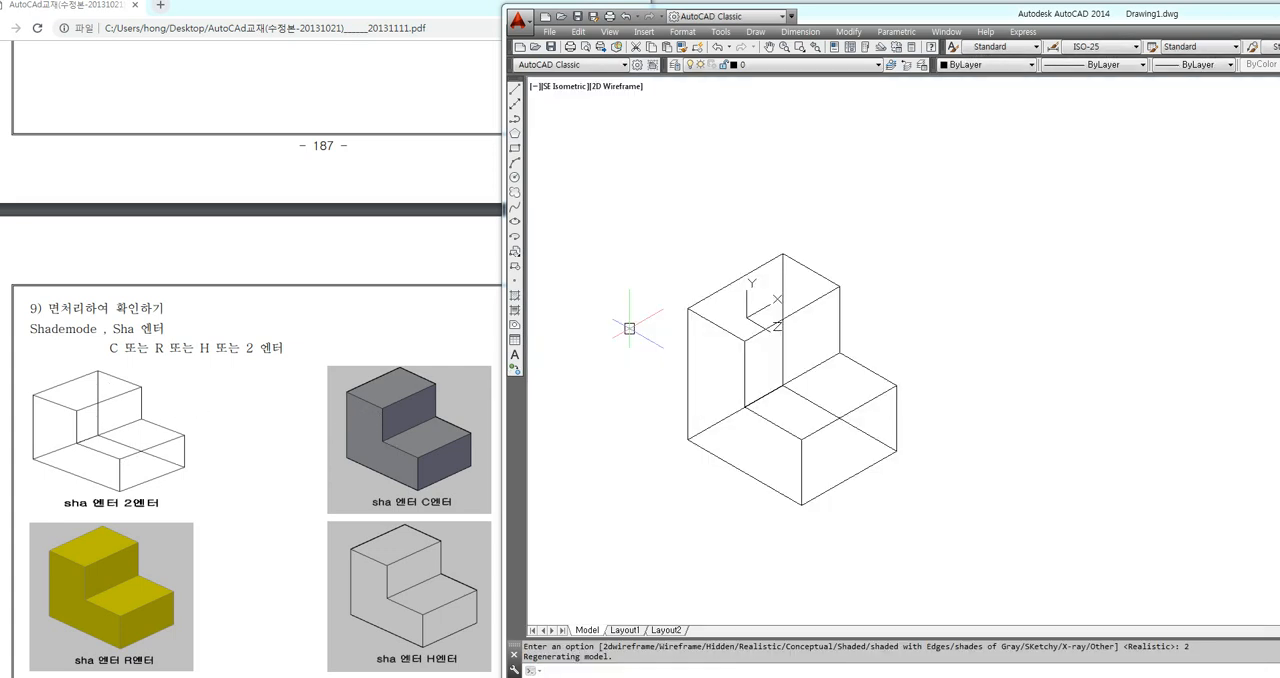
{"action": "scroll", "coordinate": [810, 398], "scroll_direction": "down", "scroll_amount": 2}
{"action": "key", "text": "F8"}
{"action": "key", "text": "F8"}
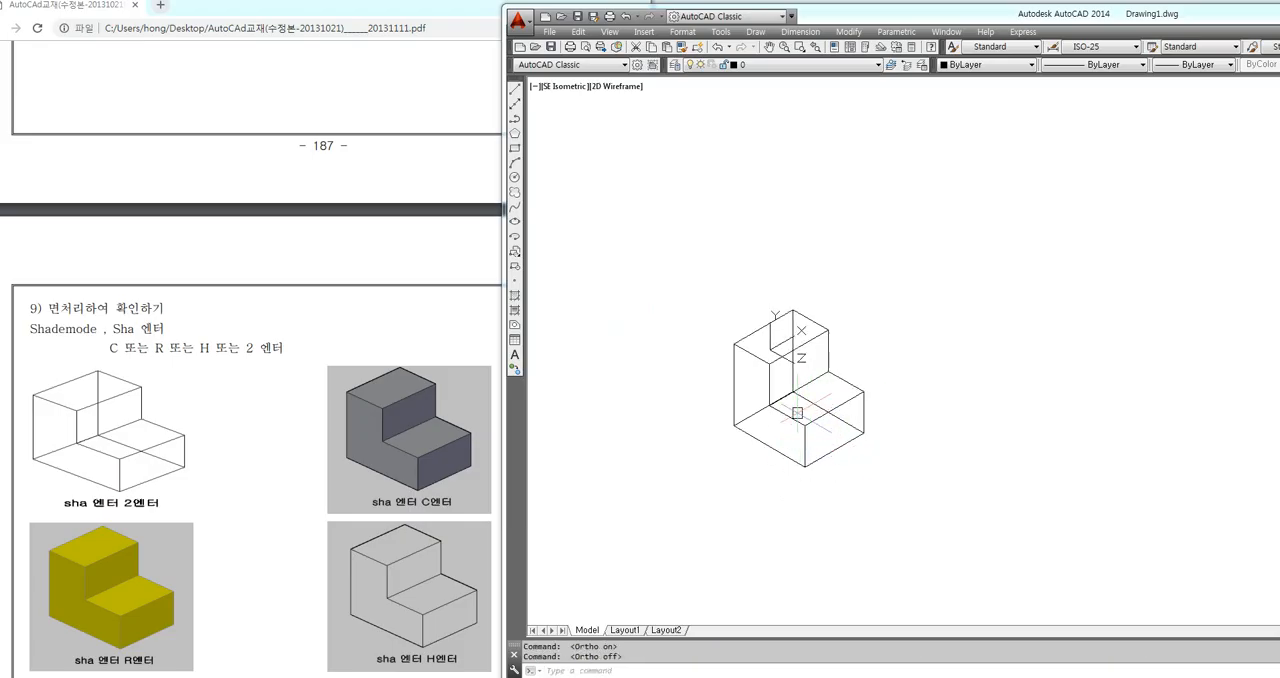
{"action": "scroll", "coordinate": [797, 412], "scroll_direction": "up", "scroll_amount": 3}
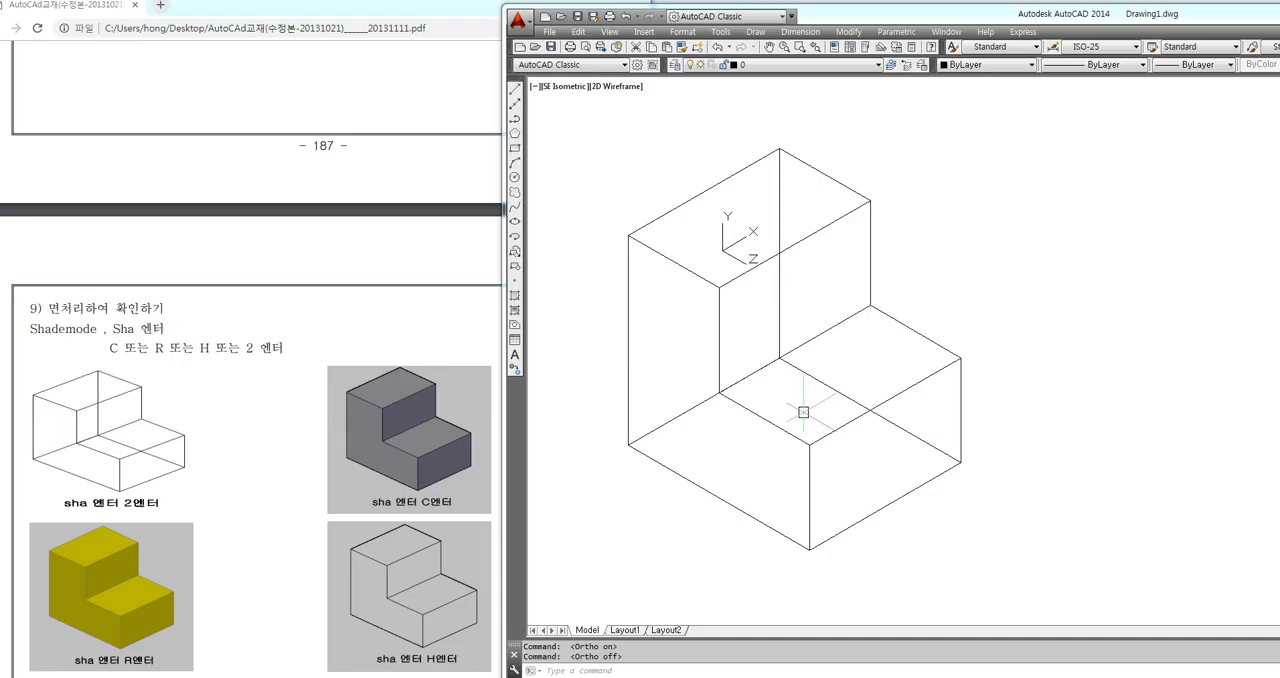
{"action": "middle_click_drag", "start_coordinate": [779, 345], "coordinate": [884, 380]}
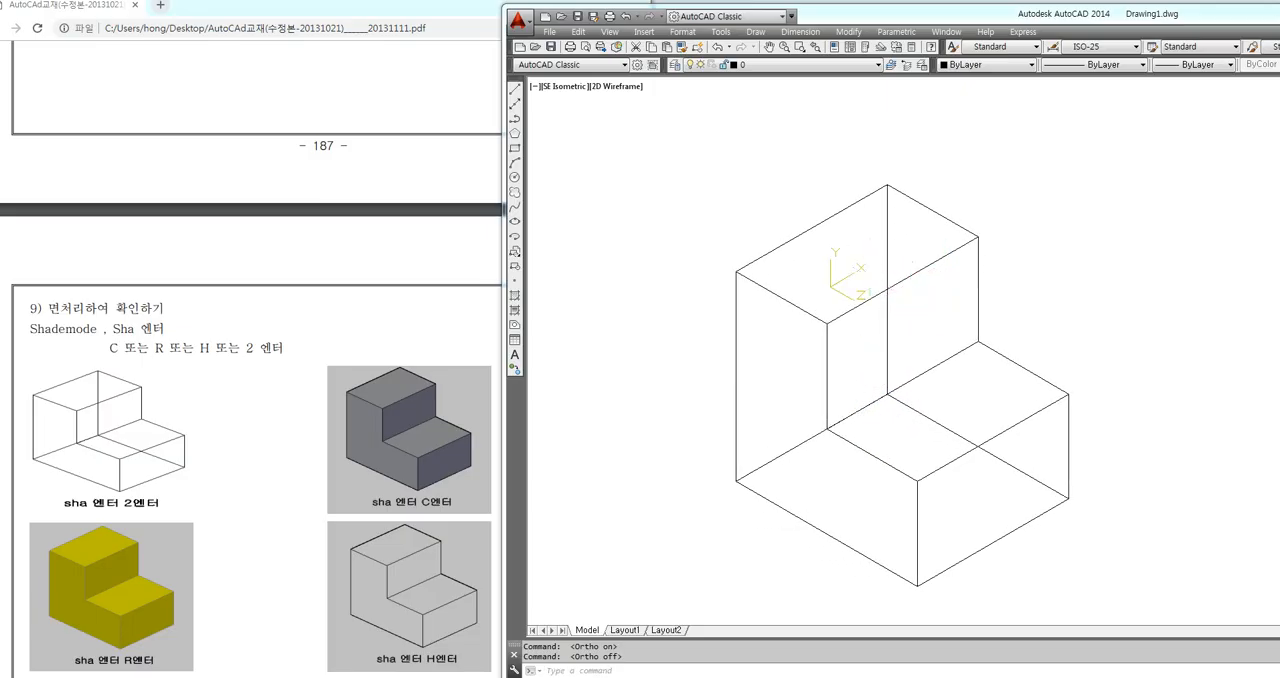
{"action": "mouse_move", "coordinate": [866, 302]}
{"action": "left_mouse_down"}
{"action": "mouse_move", "coordinate": [838, 248]}
{"action": "mouse_move", "coordinate": [858, 301]}
{"action": "left_mouse_up"}
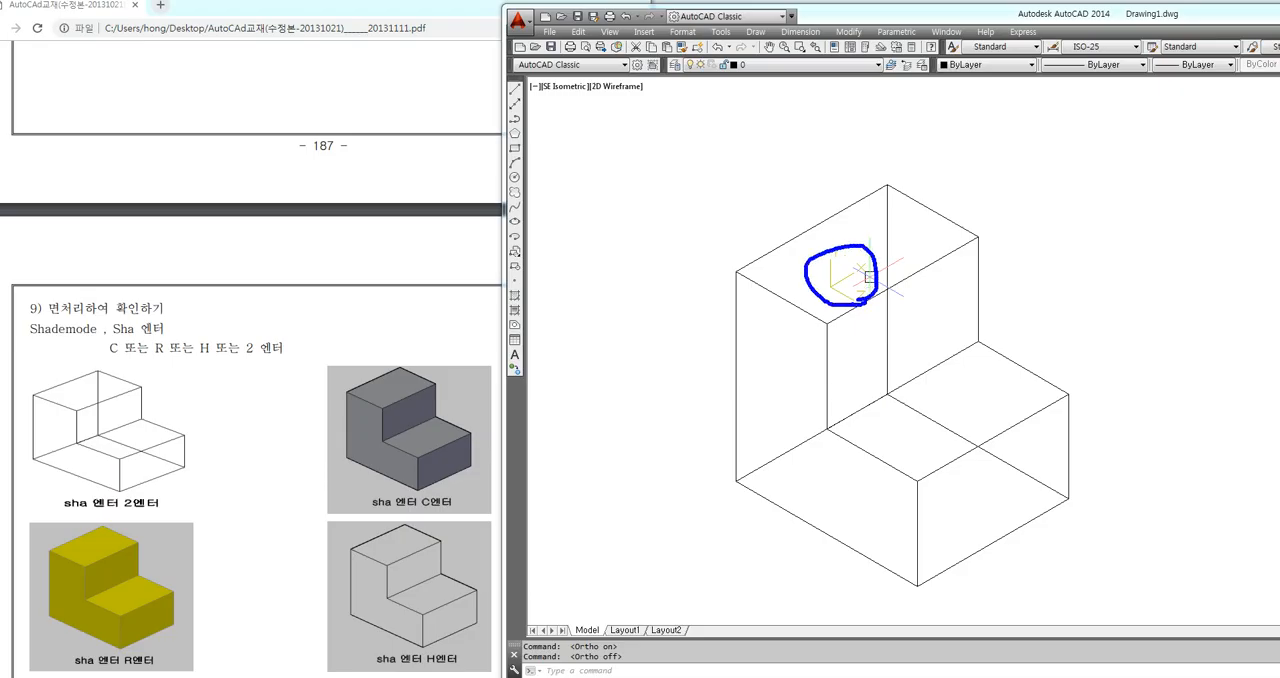
{"action": "mouse_move", "coordinate": [582, 528]}
{"action": "left_mouse_down"}
{"action": "mouse_move", "coordinate": [630, 500]}
{"action": "mouse_move", "coordinate": [618, 554]}
{"action": "mouse_move", "coordinate": [645, 582]}
{"action": "mouse_move", "coordinate": [680, 582]}
{"action": "left_mouse_up"}
{"action": "mouse_move", "coordinate": [618, 491]}
{"action": "left_mouse_down"}
{"action": "mouse_move", "coordinate": [641, 499]}
{"action": "mouse_move", "coordinate": [626, 514]}
{"action": "left_mouse_up"}
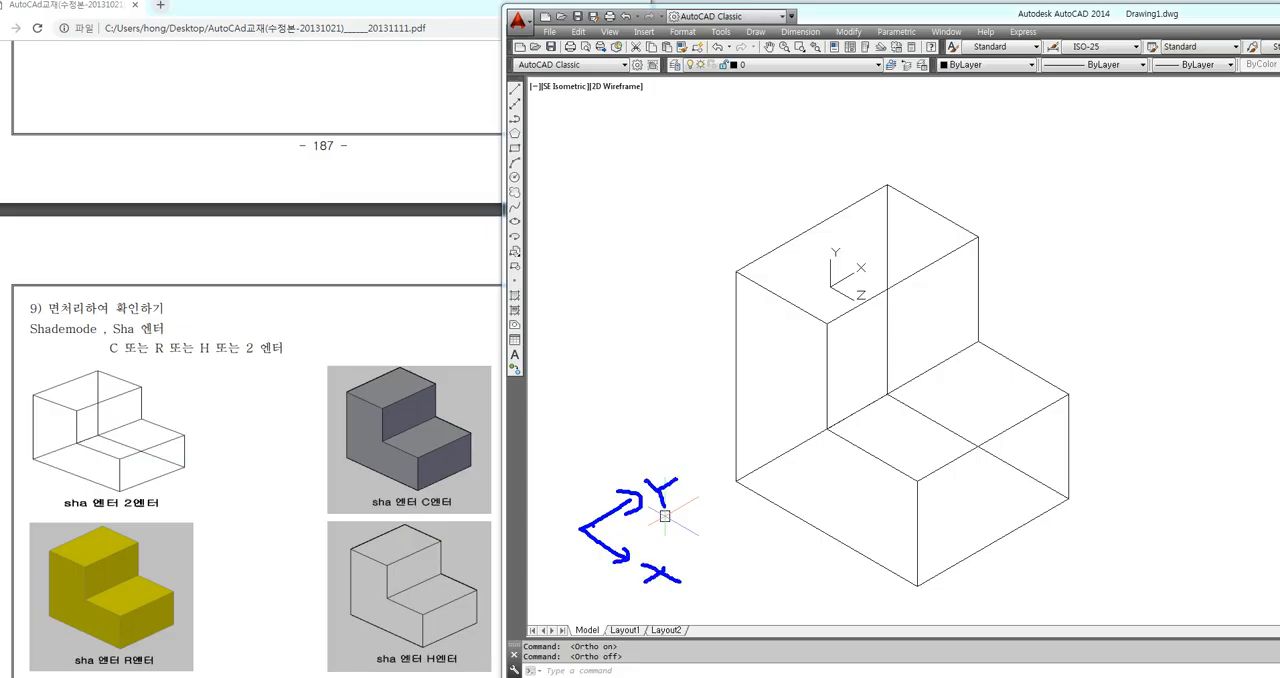
{"action": "left_click_drag", "start_coordinate": [577, 524], "coordinate": [570, 456]}
{"action": "key", "text": "Escape"}
Consult section 10 of the PDF guide and restore the UCS to the World coordinate system
{"action": "left_click", "coordinate": [352, 362]}
{"action": "scroll", "coordinate": [333, 393], "scroll_direction": "down", "scroll_amount": 7}
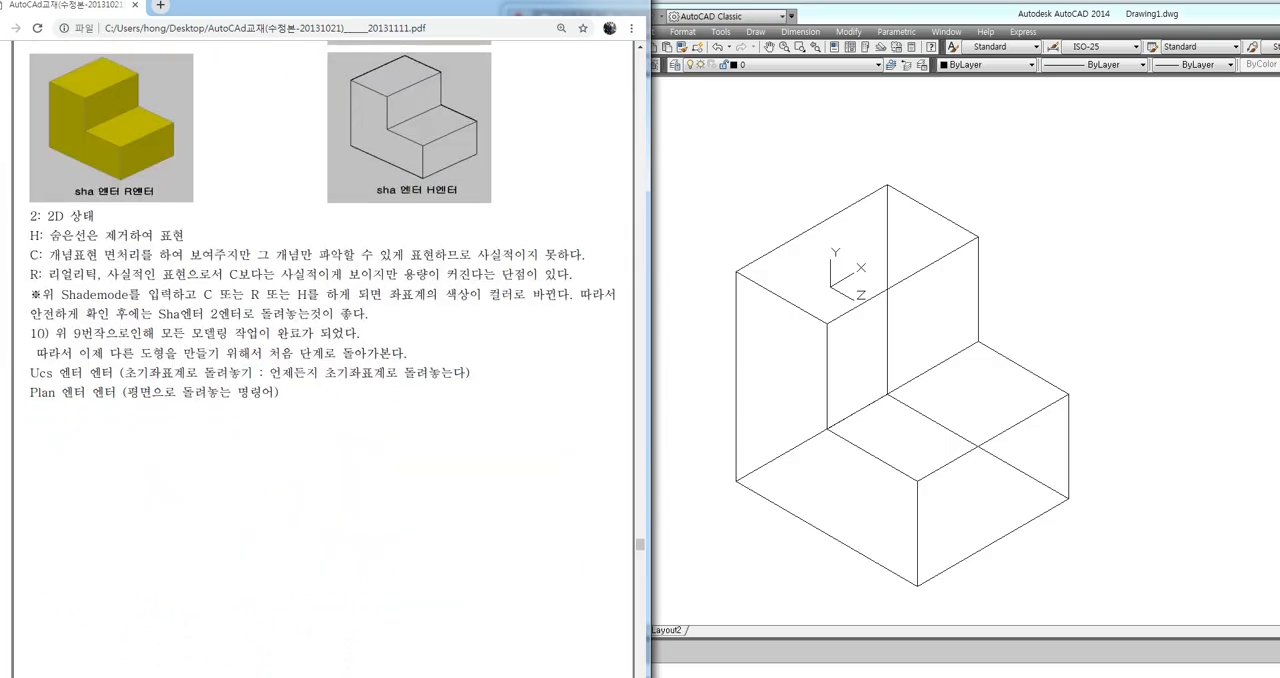
{"action": "left_click_drag", "start_coordinate": [16, 357], "coordinate": [116, 383]}
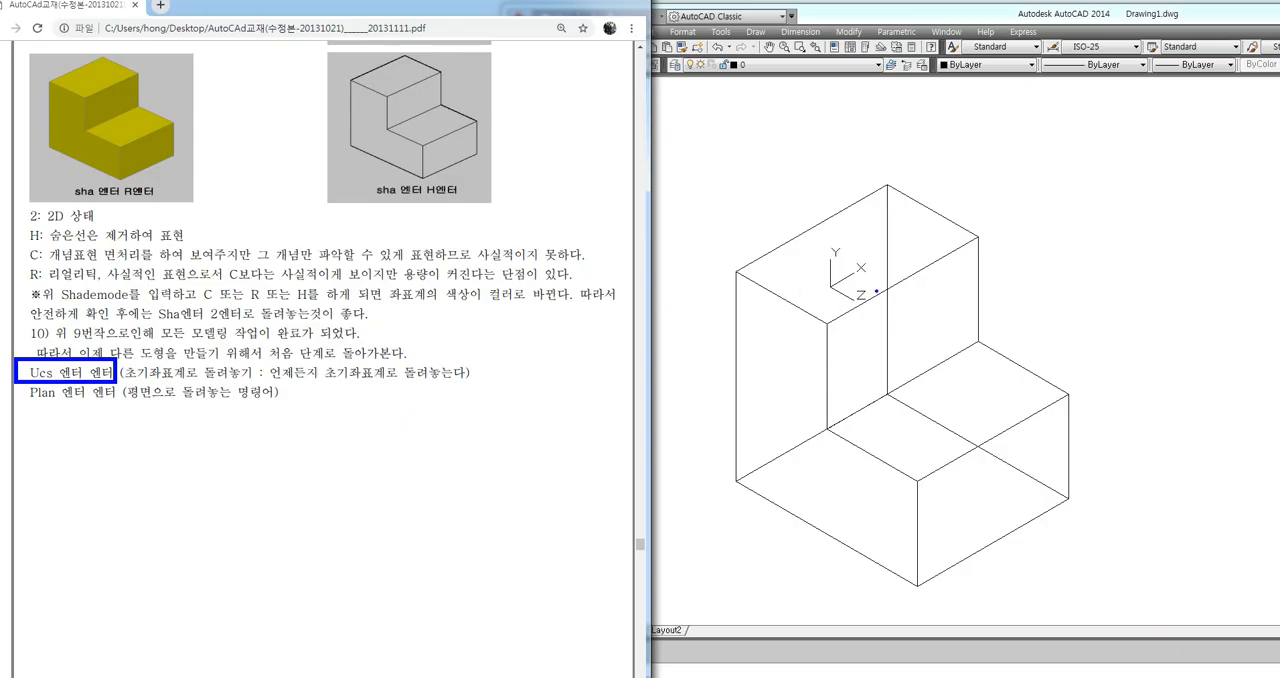
{"action": "mouse_move", "coordinate": [872, 310]}
{"action": "left_mouse_down"}
{"action": "mouse_move", "coordinate": [840, 230]}
{"action": "mouse_move", "coordinate": [906, 322]}
{"action": "left_mouse_up"}
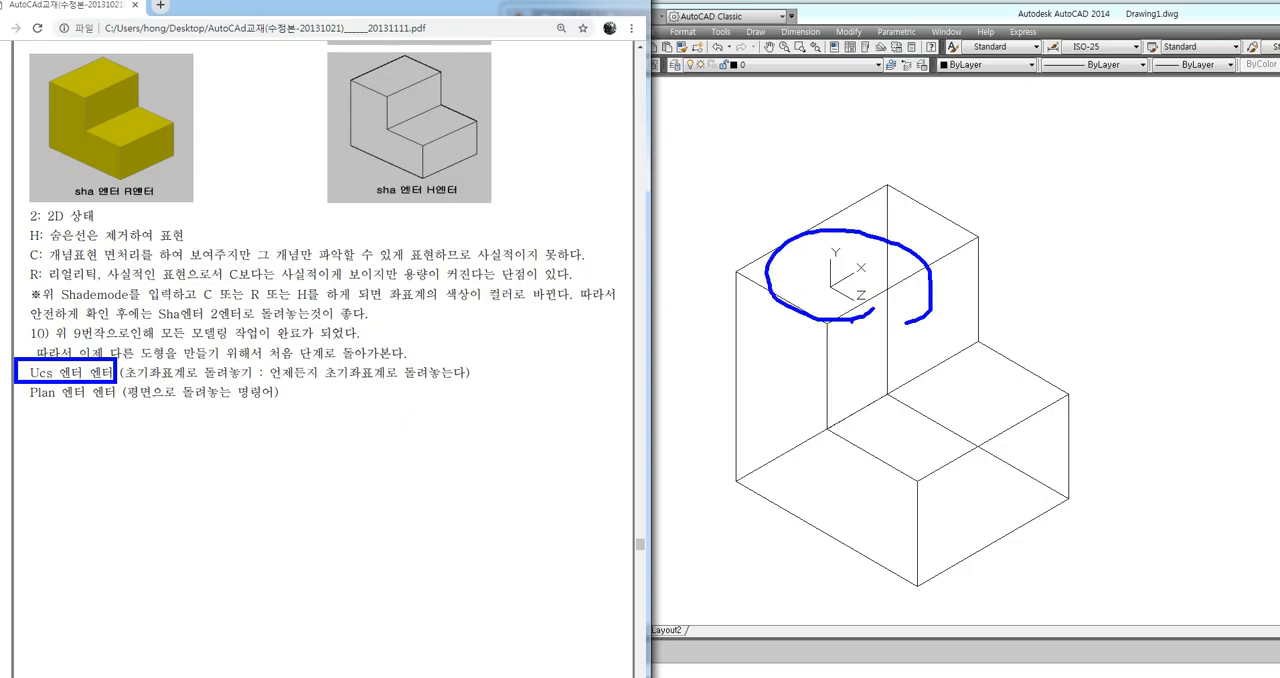
{"action": "key", "text": "Escape"}
{"action": "left_click", "coordinate": [684, 532]}
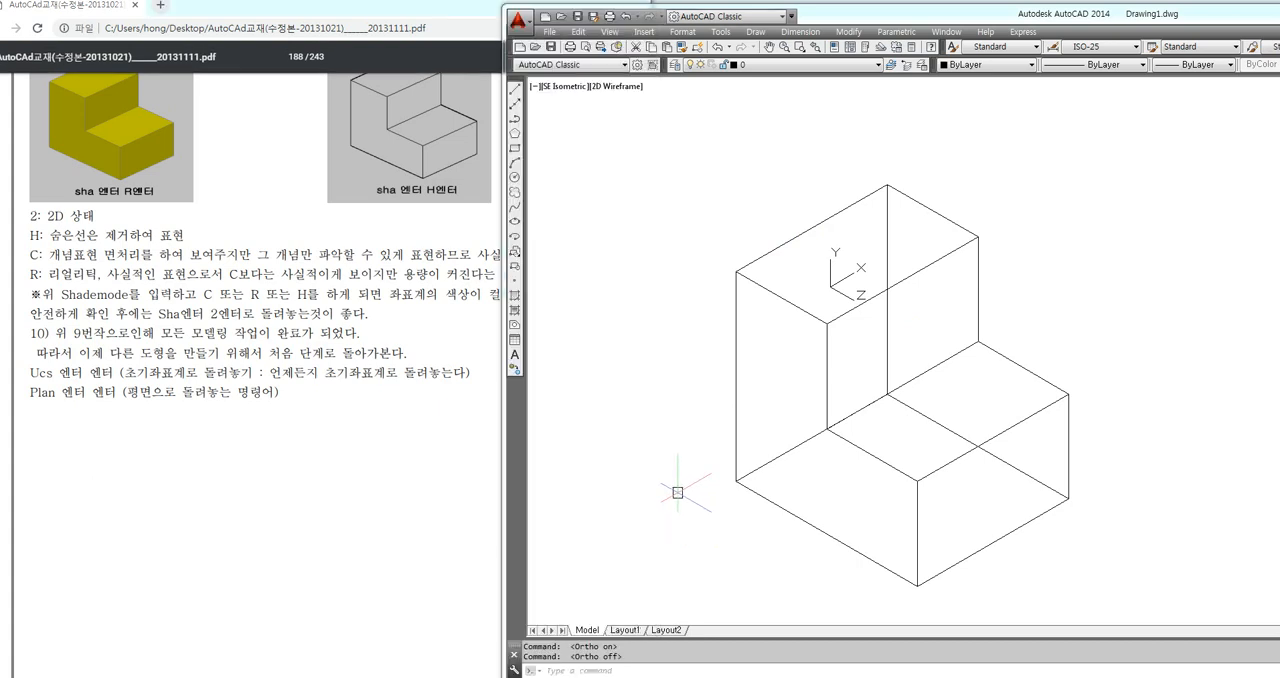
{"action": "type", "text": "UCS"}
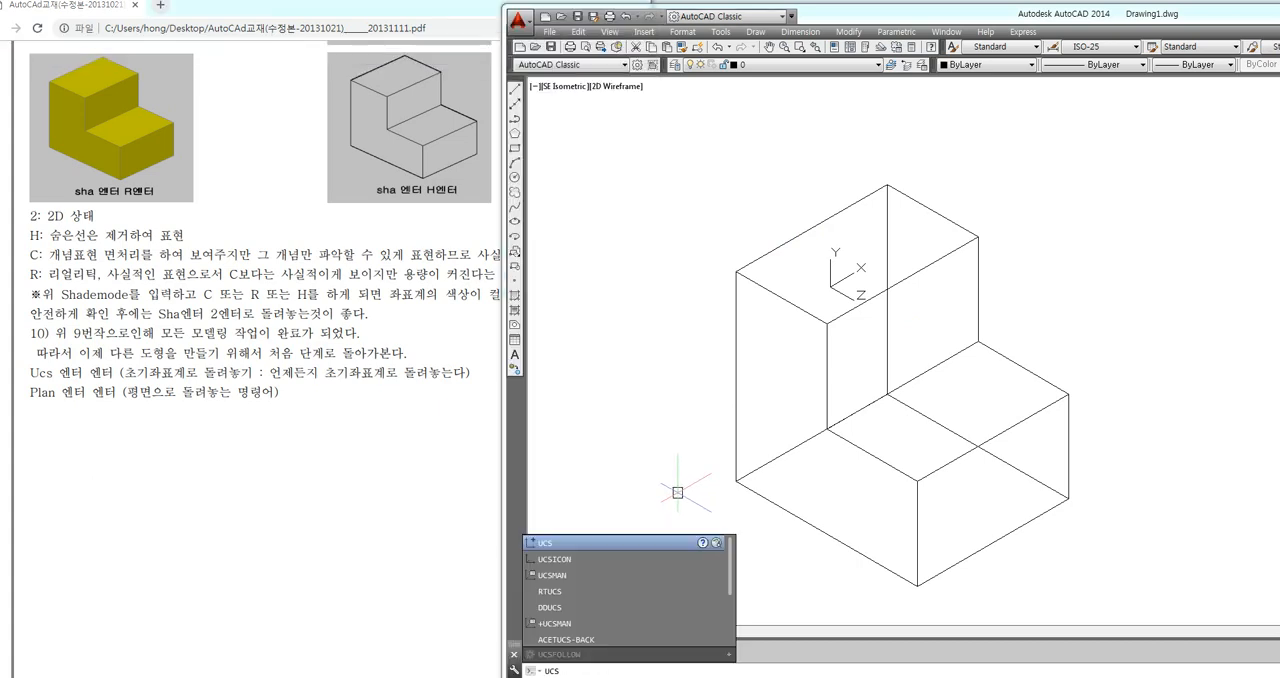
{"action": "key", "text": "Return"}
{"action": "key", "text": "Return"}
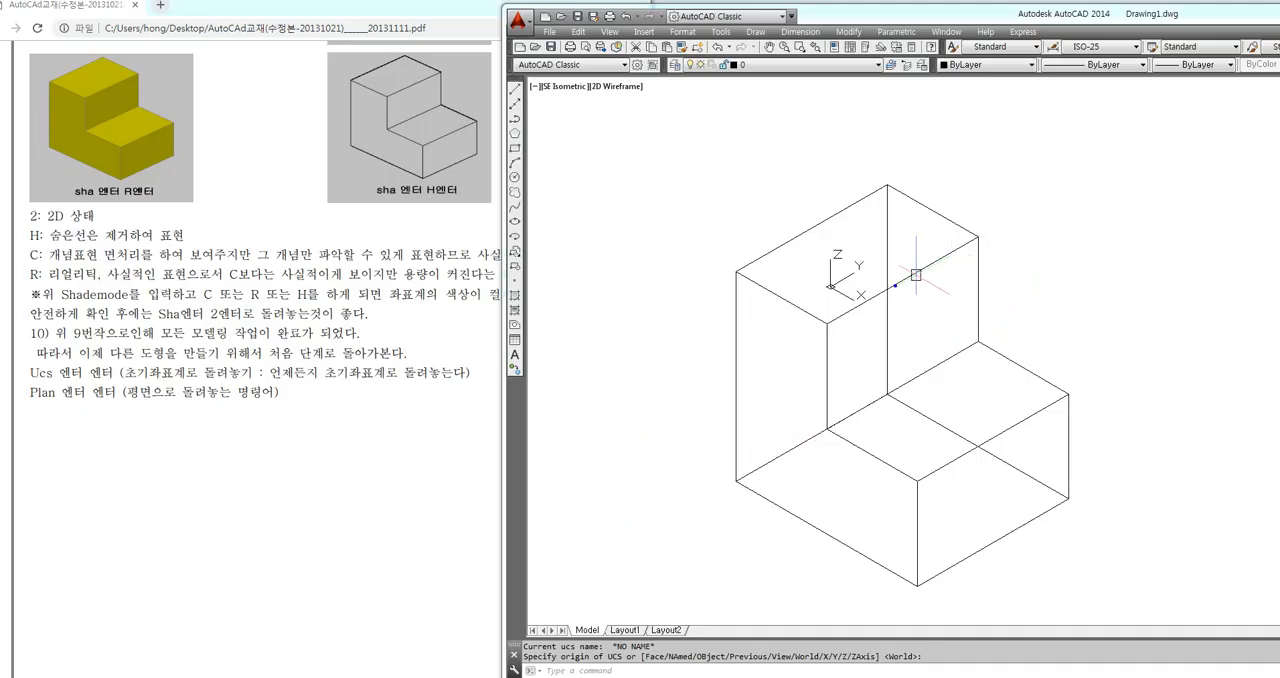
{"action": "mouse_move", "coordinate": [880, 307]}
{"action": "left_mouse_down"}
{"action": "mouse_move", "coordinate": [812, 278]}
{"action": "mouse_move", "coordinate": [884, 244]}
{"action": "mouse_move", "coordinate": [880, 312]}
{"action": "left_mouse_up"}
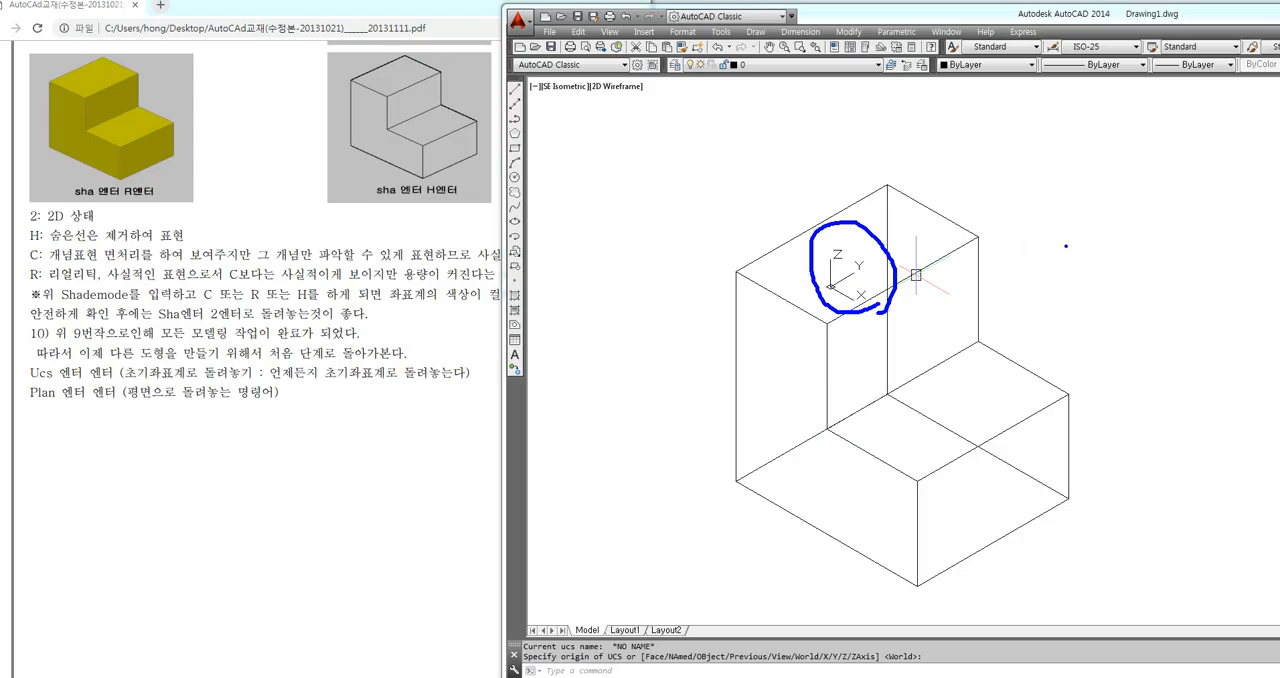
{"action": "key", "text": "F8"}
{"action": "key", "text": "F8"}
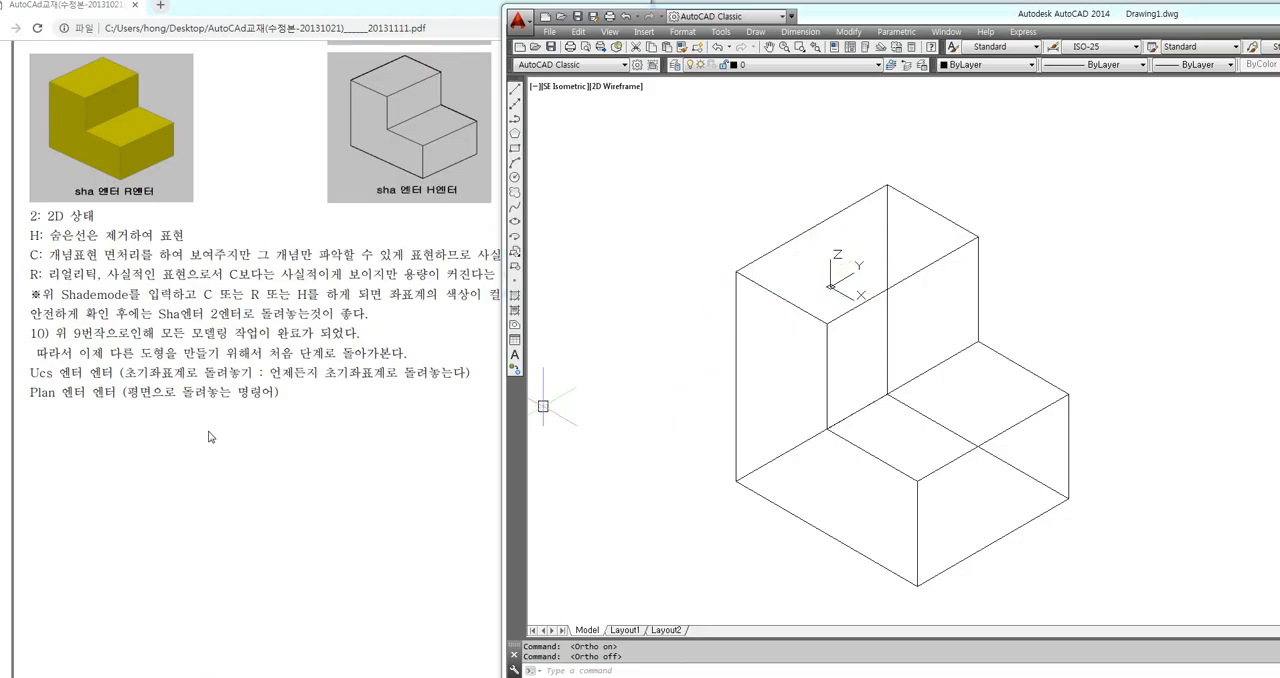
Return the drawing to the plan view of the current UCS with the Plan command
{"action": "mouse_move", "coordinate": [21, 383]}
{"action": "left_mouse_down"}
{"action": "mouse_move", "coordinate": [32, 396]}
{"action": "mouse_move", "coordinate": [120, 404]}
{"action": "left_mouse_up"}
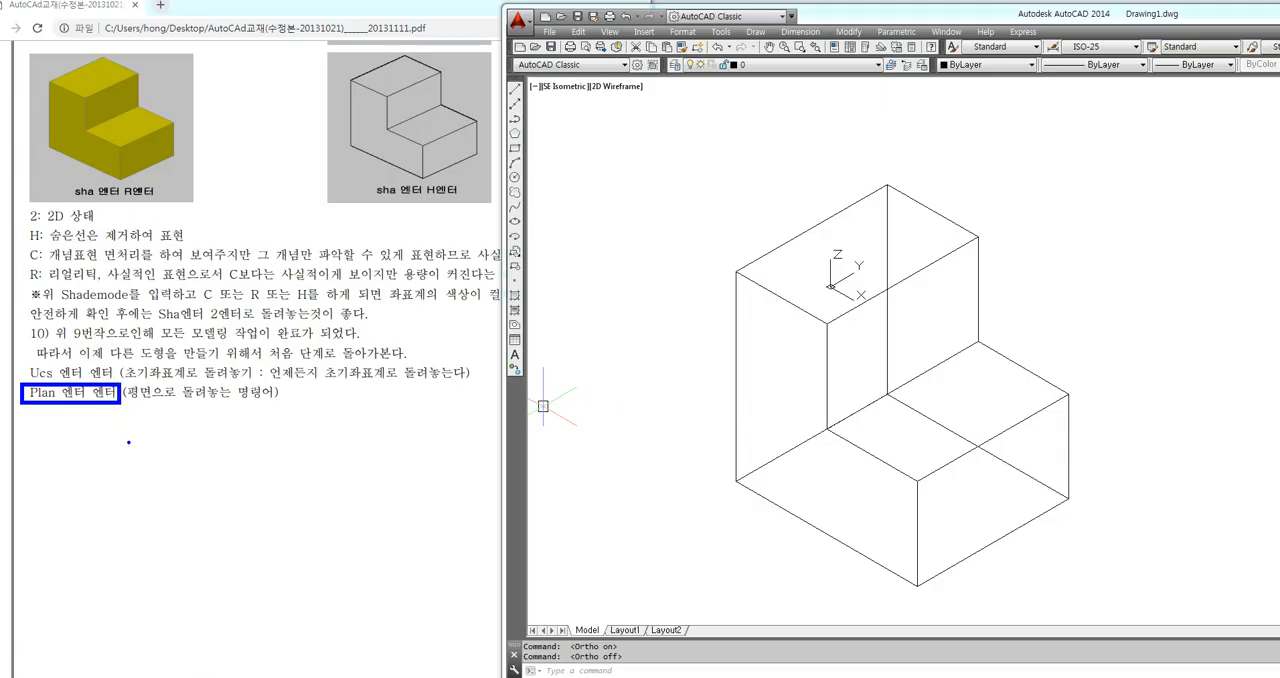
{"action": "key", "text": "Escape"}
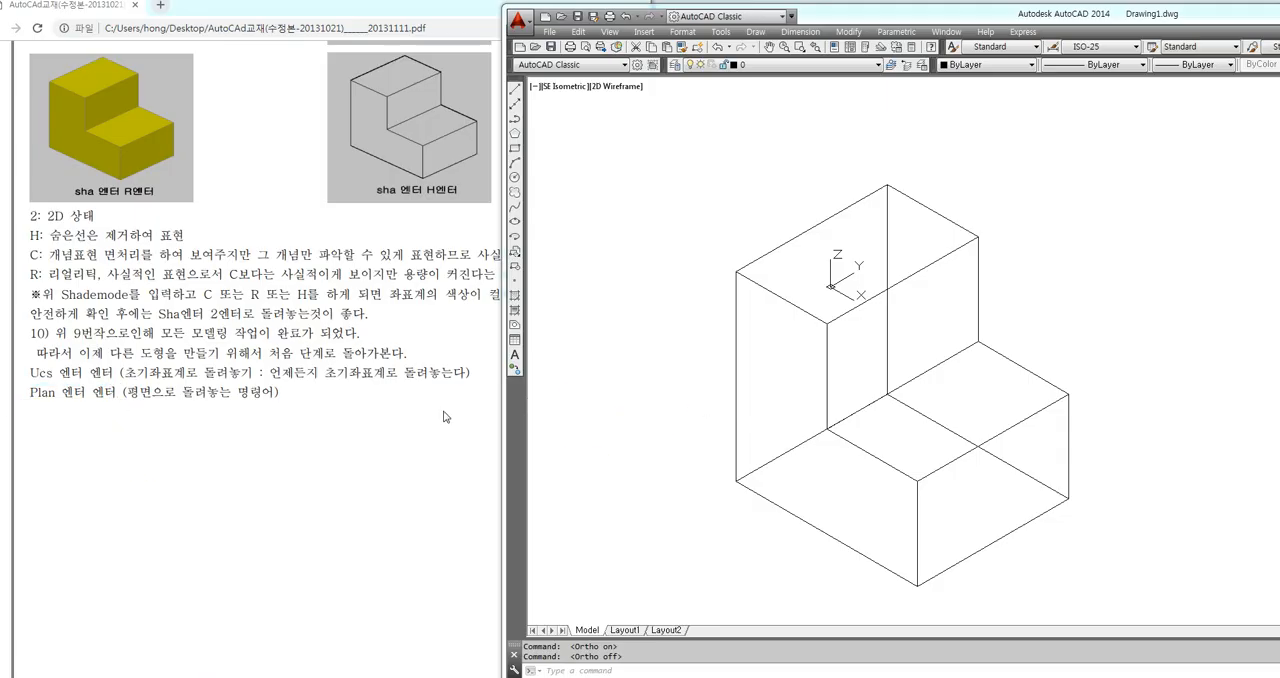
{"action": "type", "text": "PLAn"}
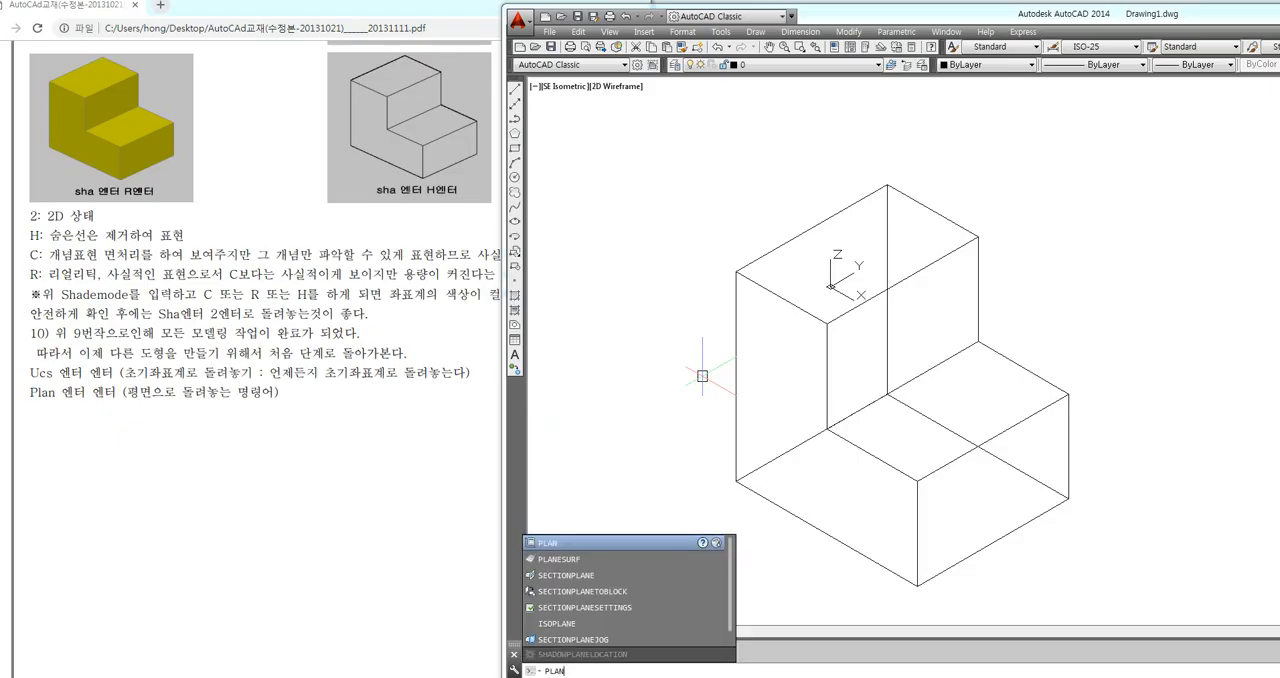
{"action": "key", "text": "Return"}
{"action": "key", "text": "Return"}
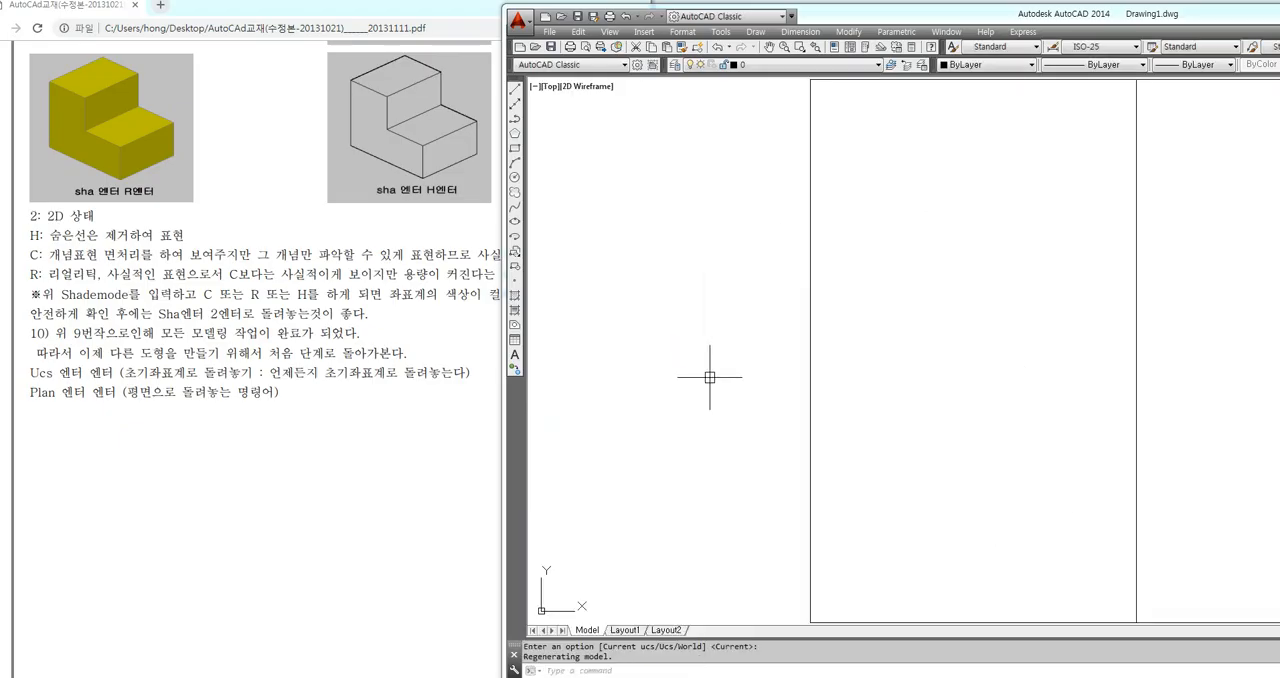
{"action": "mouse_move", "coordinate": [610, 628]}
{"action": "left_mouse_down"}
{"action": "mouse_move", "coordinate": [500, 566]}
{"action": "mouse_move", "coordinate": [620, 578]}
{"action": "mouse_move", "coordinate": [600, 622]}
{"action": "left_mouse_up"}
{"action": "scroll", "coordinate": [749, 406], "scroll_direction": "down", "scroll_amount": 4}
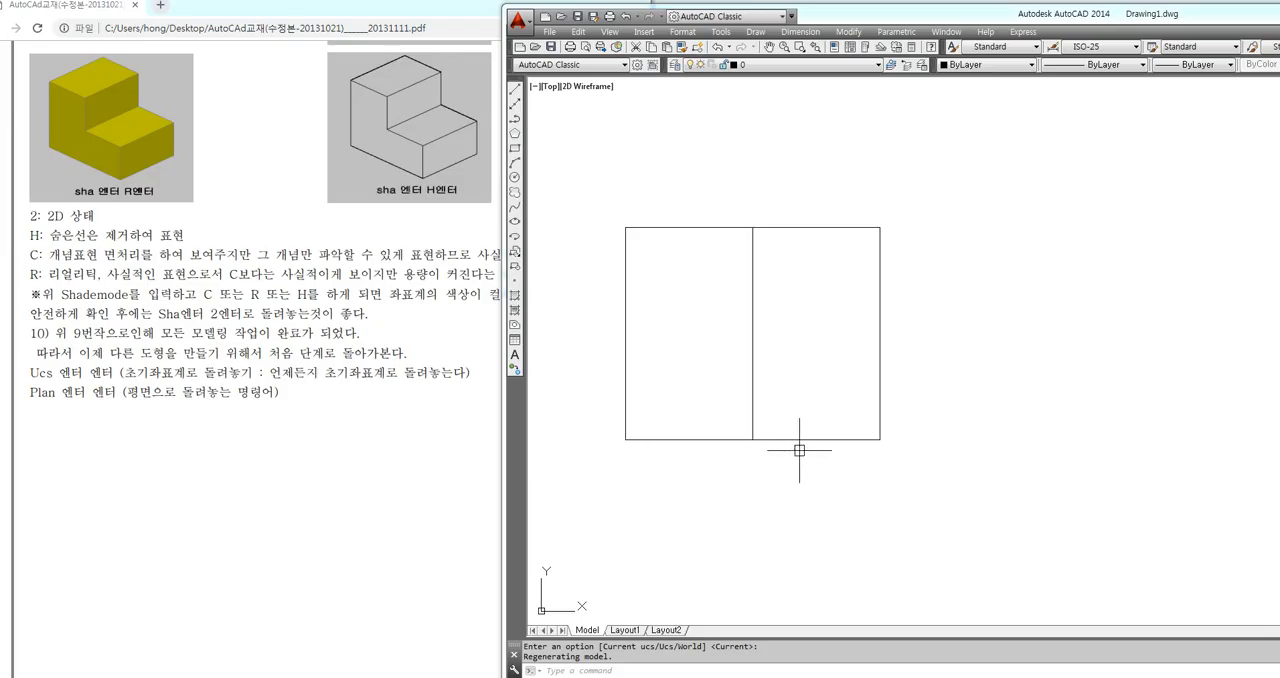
{"action": "middle_click_drag", "start_coordinate": [794, 443], "coordinate": [614, 349]}
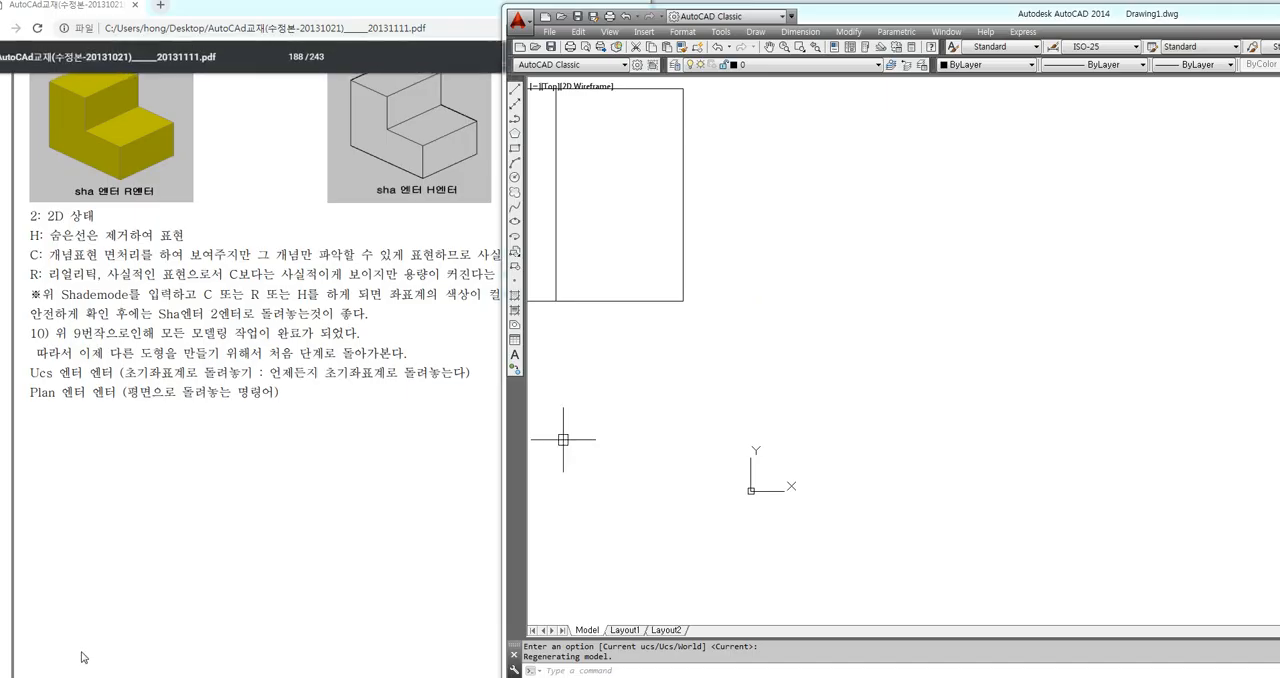
Open a blank Notepad document over the drawing and enlarge its text font
{"action": "left_click", "coordinate": [22, 677]}
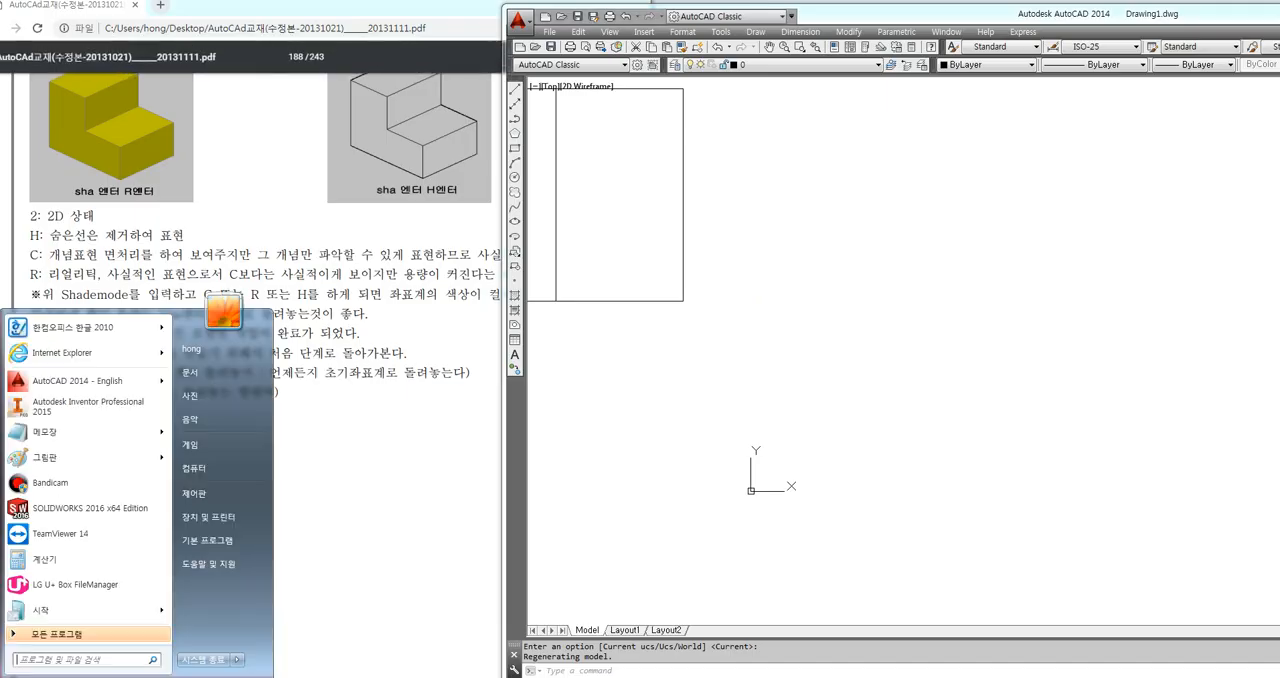
{"action": "left_click", "coordinate": [45, 432]}
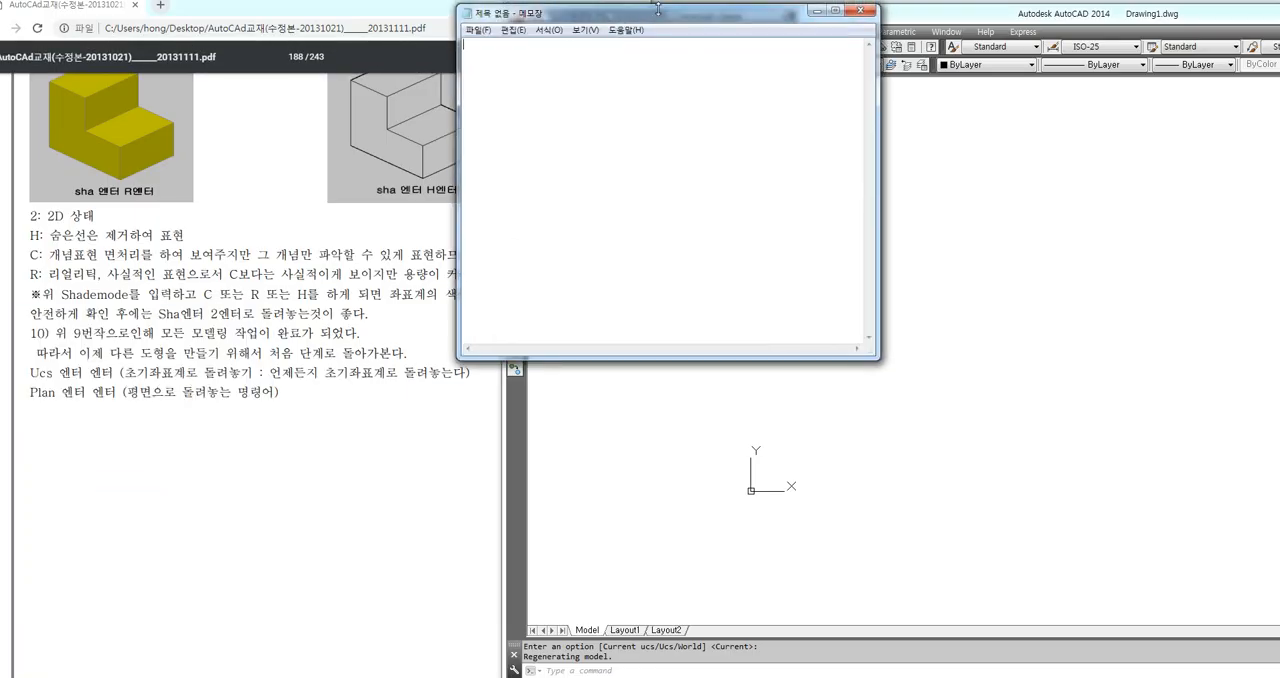
{"action": "left_click_drag", "start_coordinate": [620, 14], "coordinate": [850, 47]}
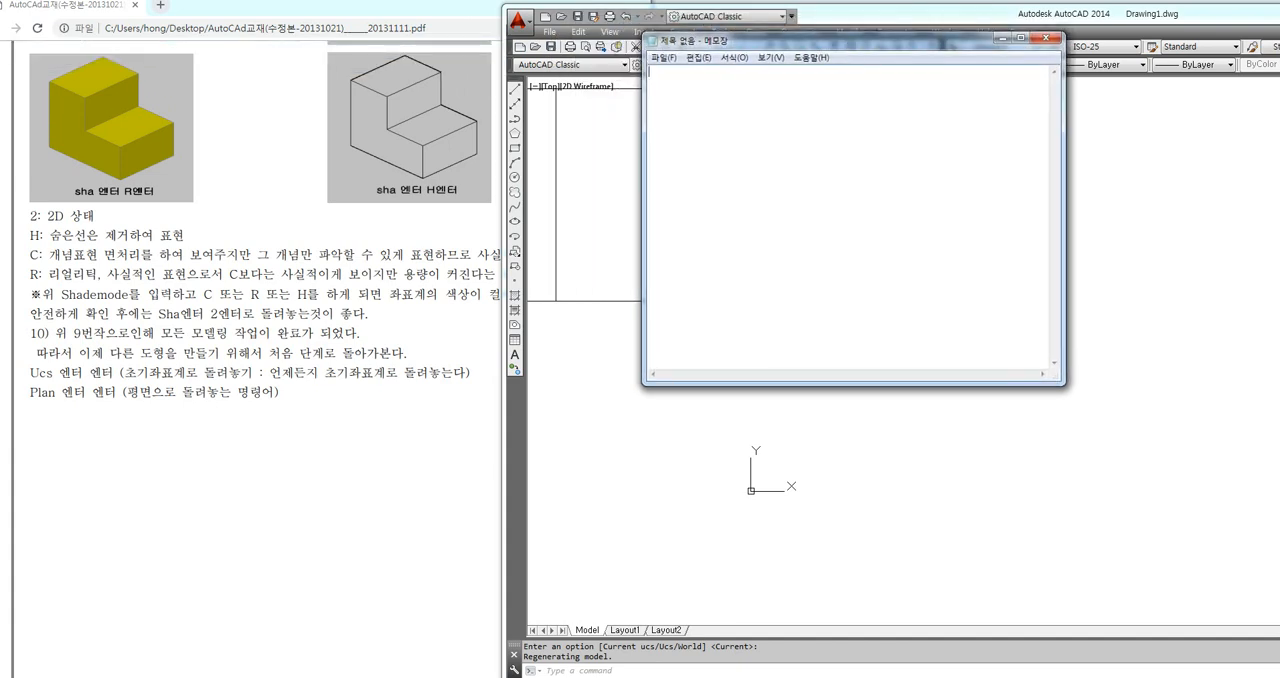
{"action": "left_click", "coordinate": [734, 57]}
{"action": "left_click", "coordinate": [754, 89]}
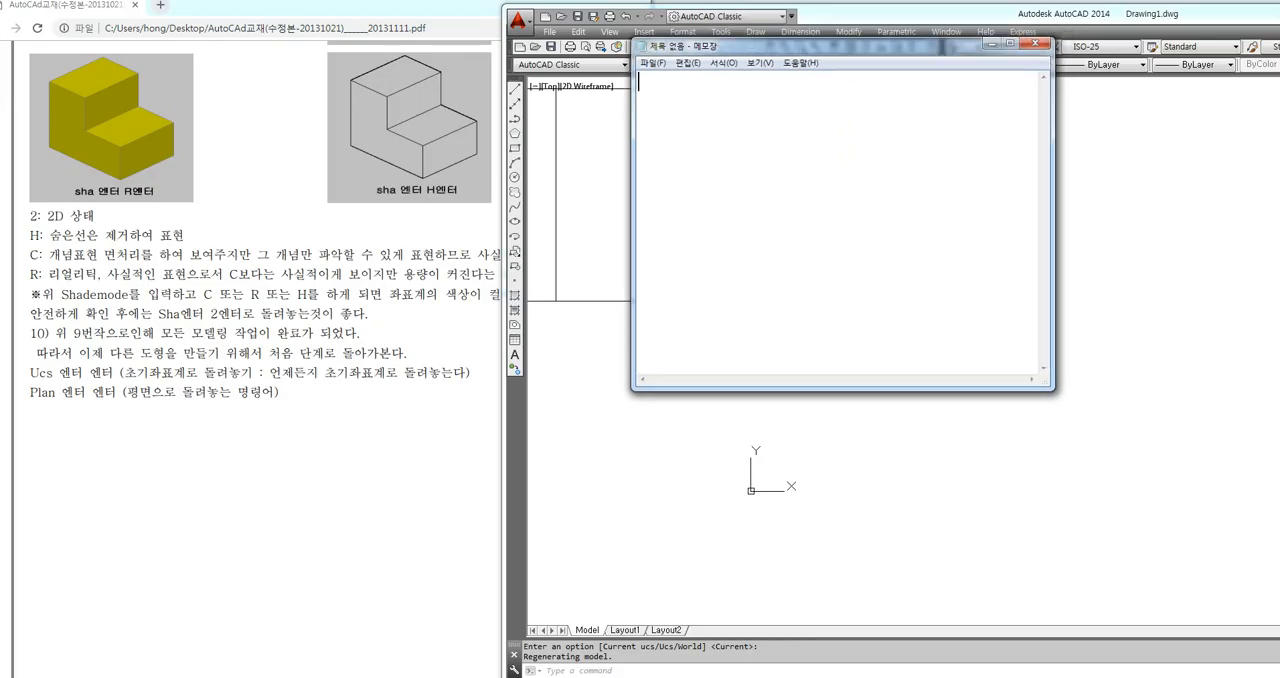
Write the first line of the modeling notes as "1. 스케치 선정"
{"action": "type", "text": "1. 스케치 선정"}
{"action": "key", "text": "Return"}
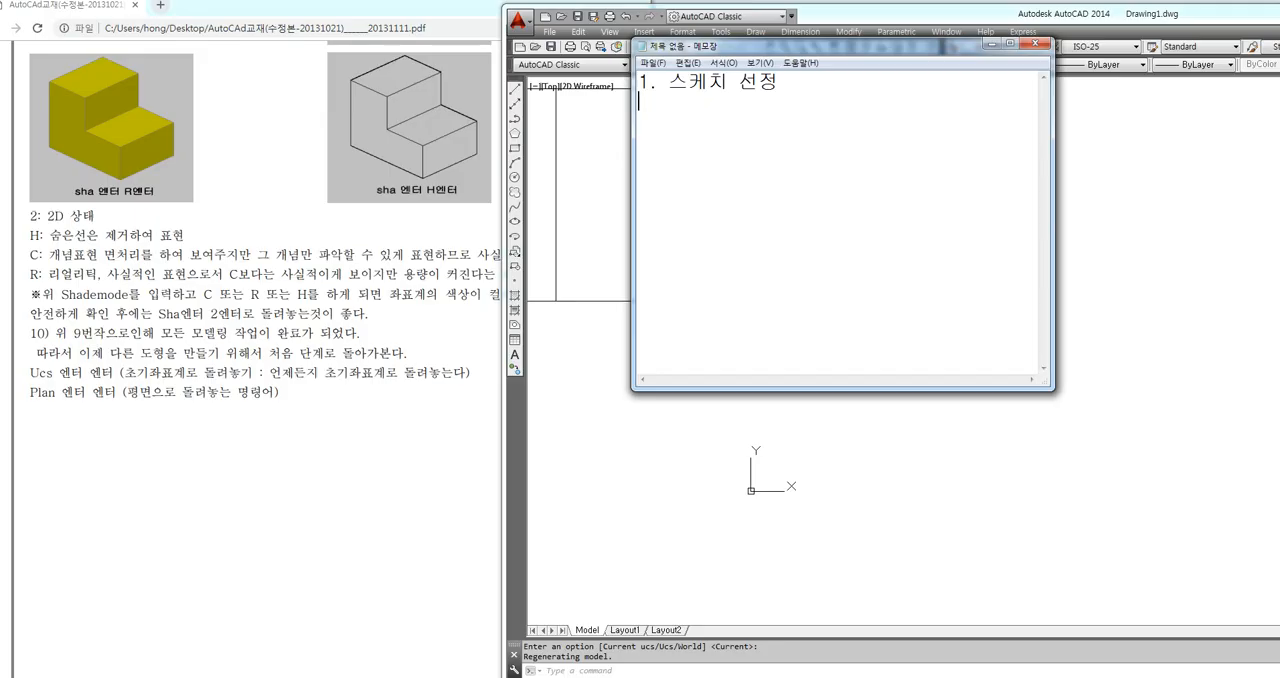
Add the second note line "2. Bo 엔터(폴리선만들기)"
{"action": "type", "text": "2"}
{"action": "type", "text": ". Bo "}
{"action": "type", "text": "엔터(폴ㄹ"}
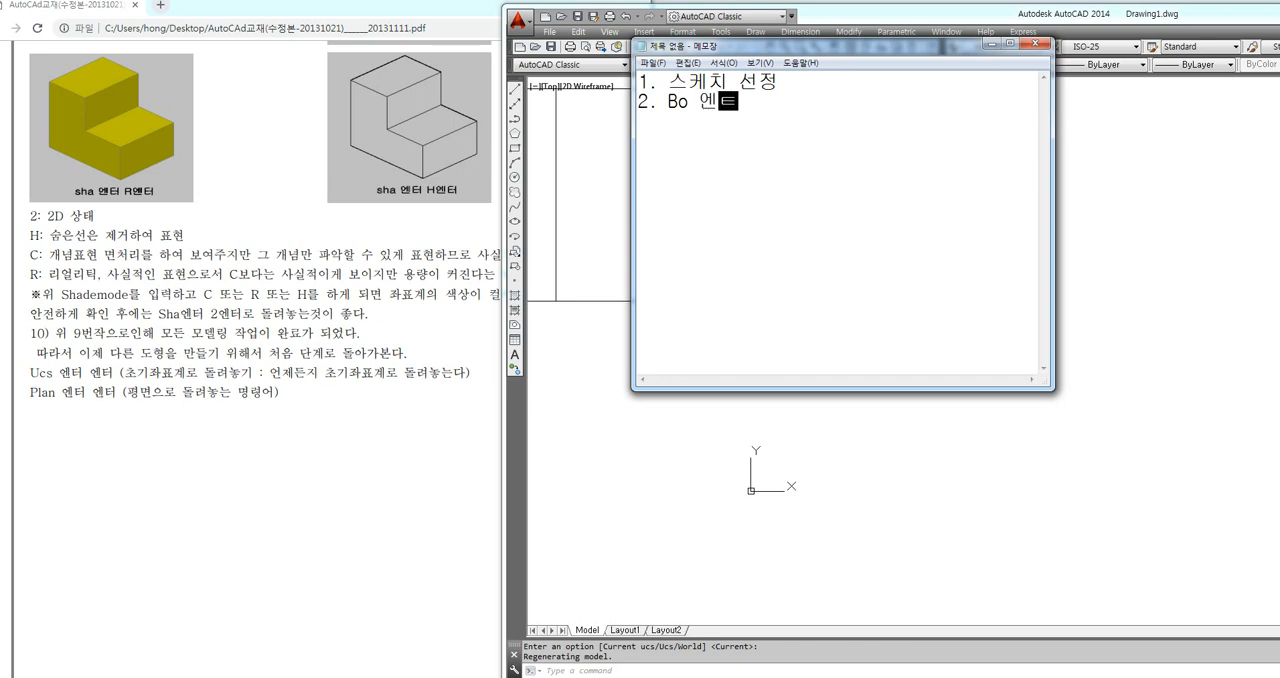
{"action": "type", "text": "리선"}
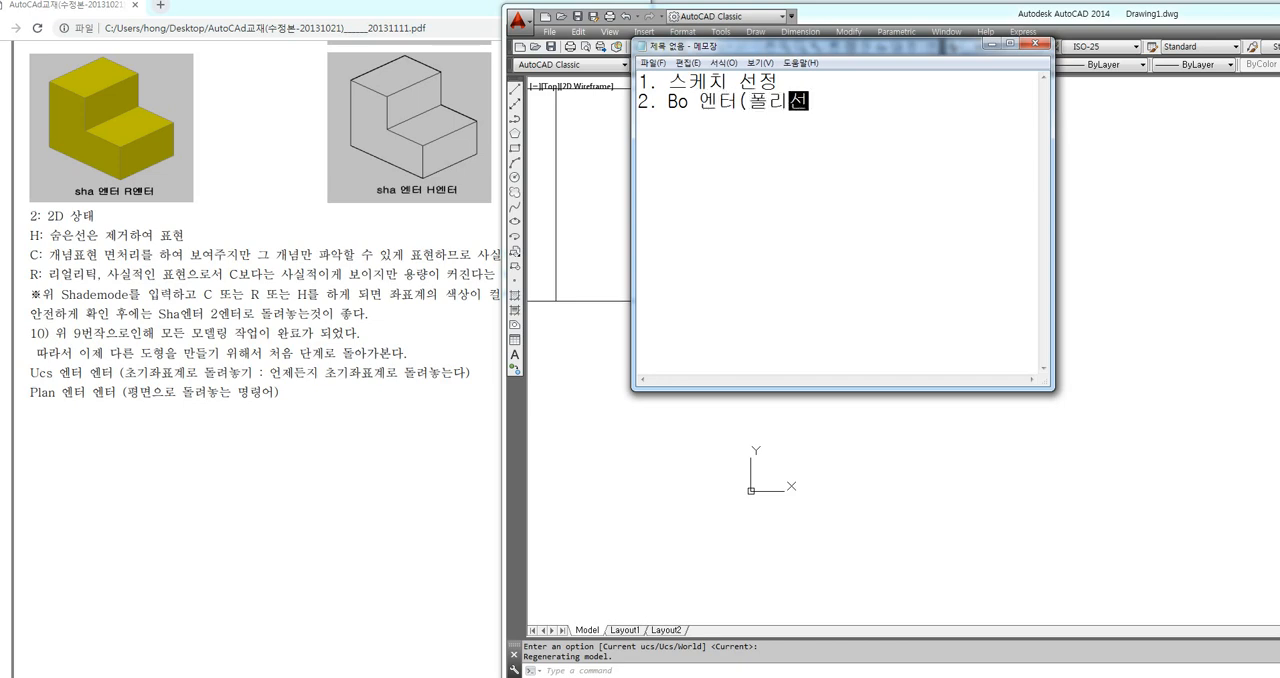
{"action": "type", "text": "만들기)"}
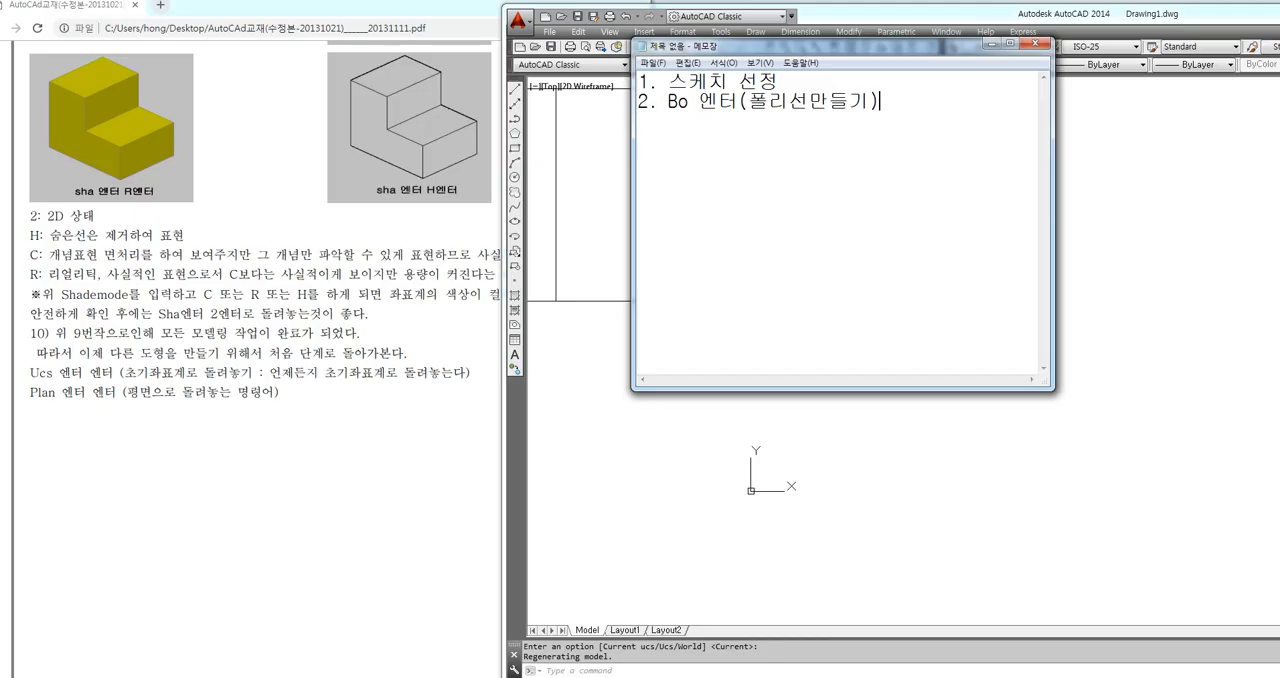
{"action": "key", "text": "Return"}
Add the third note line "3. 물체선택하고 Ctrl+C (복사)"
{"action": "type", "text": "3. 물체선택하고 "}
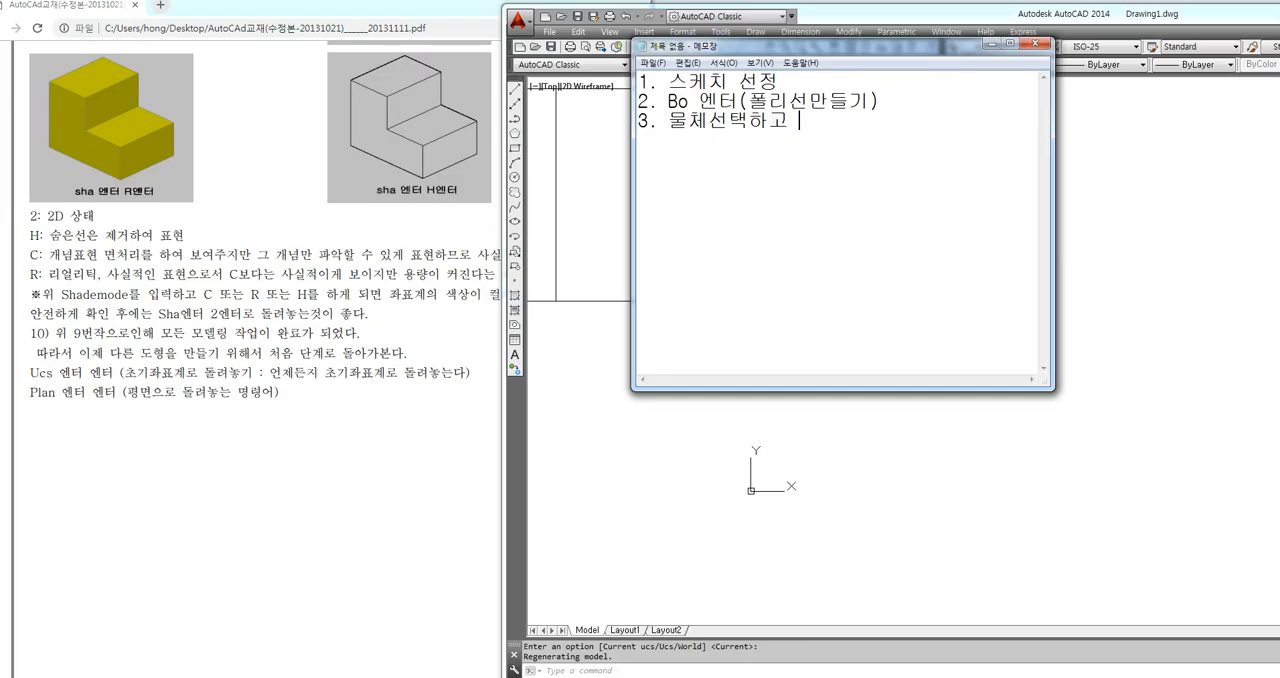
{"action": "type", "text": "Ctrl+C (복사)"}
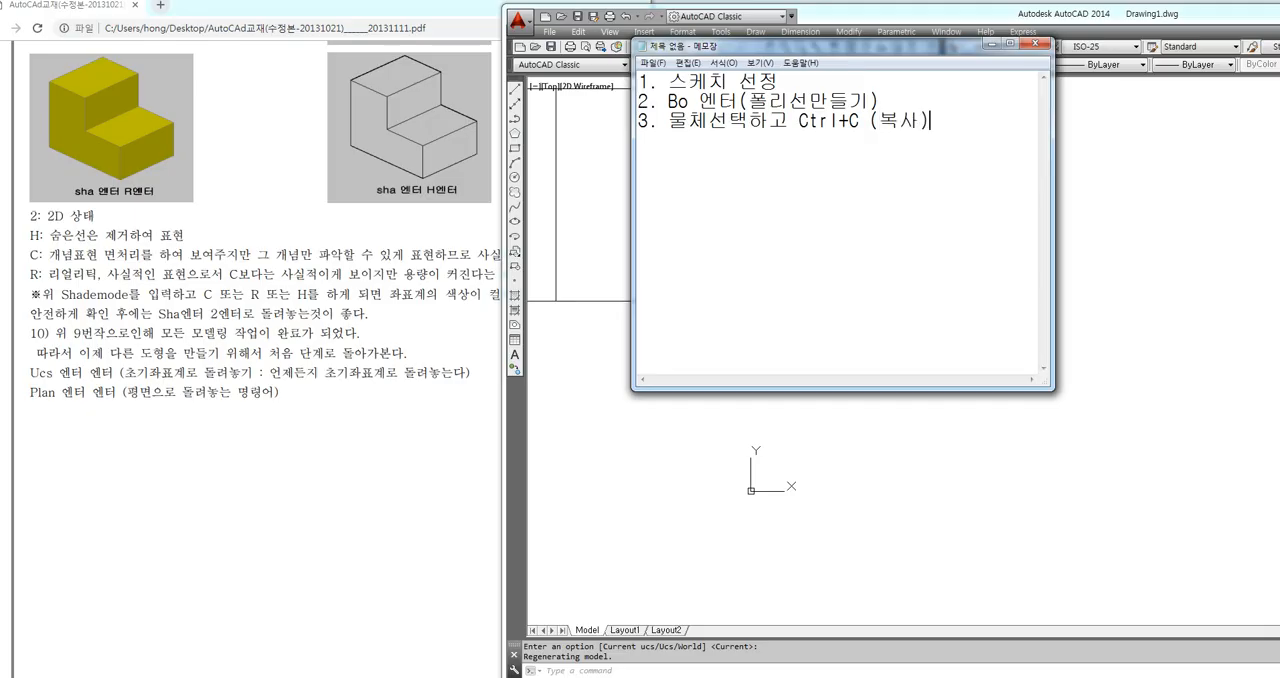
{"action": "key", "text": "Return"}
Add note item "4. -VP 엔터" with "1,-1,1 엔터" on the line below, and select the text 1,-1,1
{"action": "type", "text": "4."}
{"action": "type", "text": " ㅓ"}
{"action": "type", "text": "VP 엔터"}
{"action": "key", "text": "Return"}
{"action": "type", "text": "1,-"}
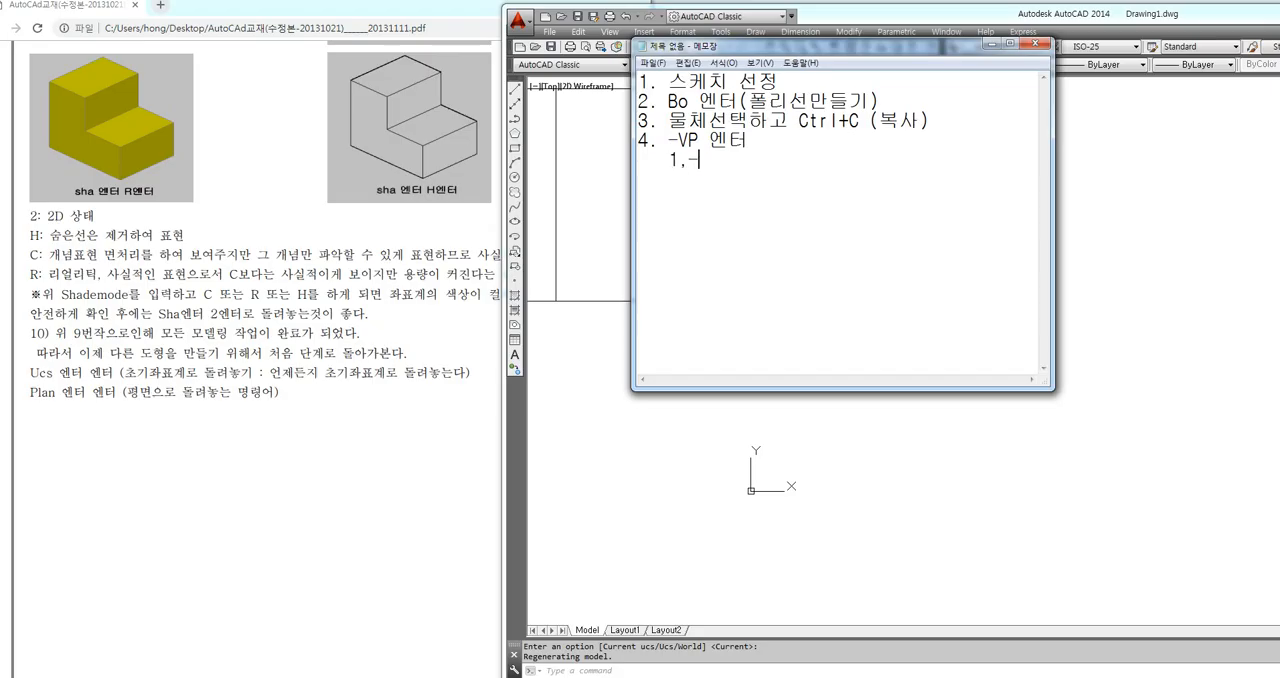
{"action": "type", "text": "1,1 엔터"}
{"action": "left_click_drag", "start_coordinate": [658, 158], "coordinate": [726, 159]}
{"action": "left_click", "coordinate": [729, 159]}
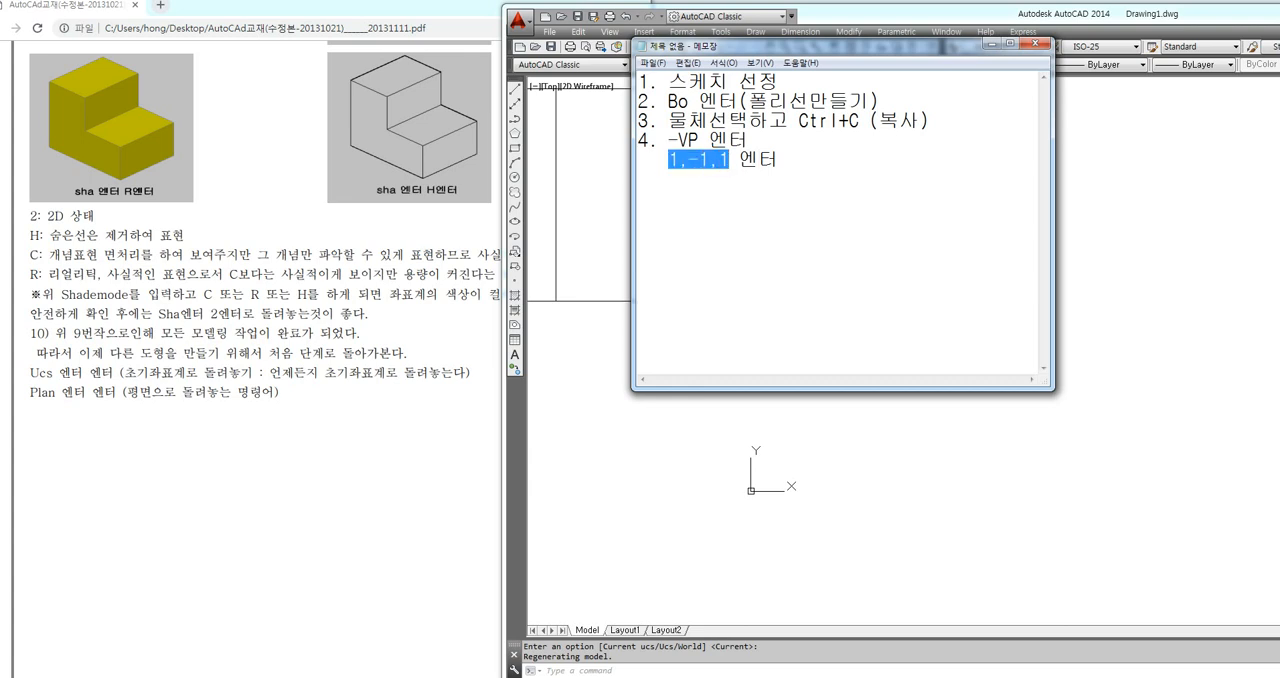
Switch to AutoCAD and view the L-shaped solid from viewpoint 1,-1,1
{"action": "left_click", "coordinate": [711, 159]}
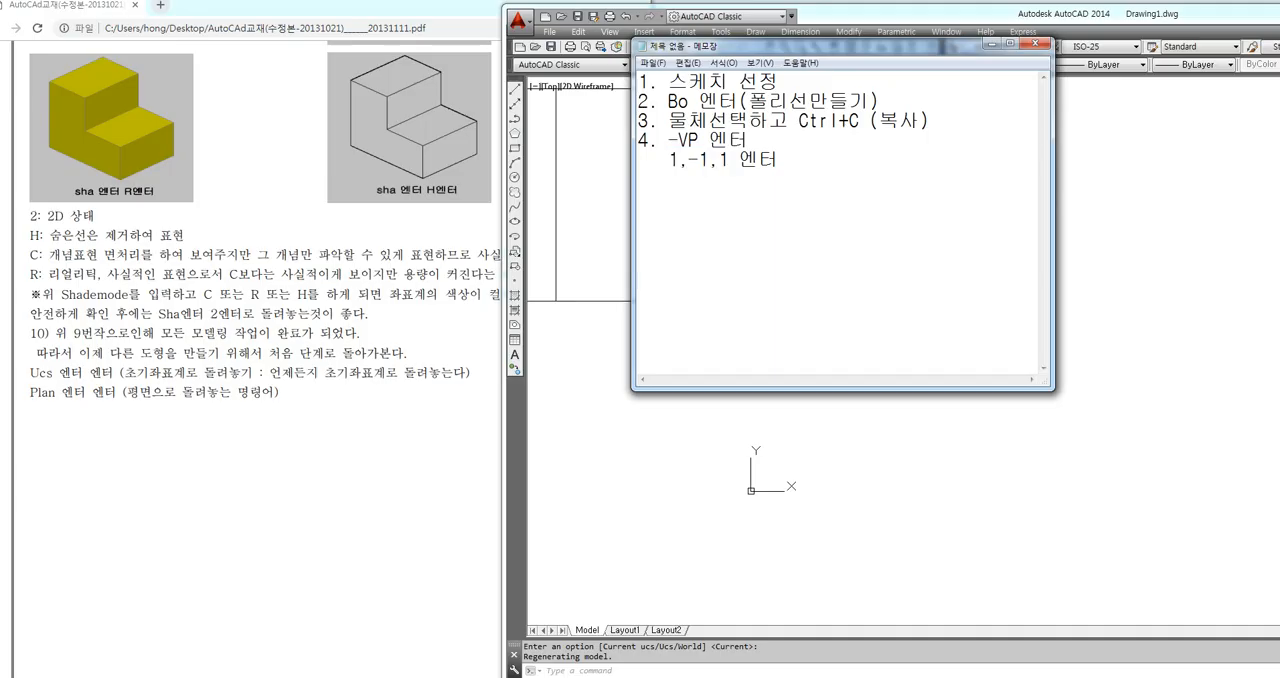
{"action": "left_click_drag", "start_coordinate": [658, 158], "coordinate": [729, 158]}
{"action": "key", "text": "ctrl+c"}
{"action": "left_click", "coordinate": [1170, 343]}
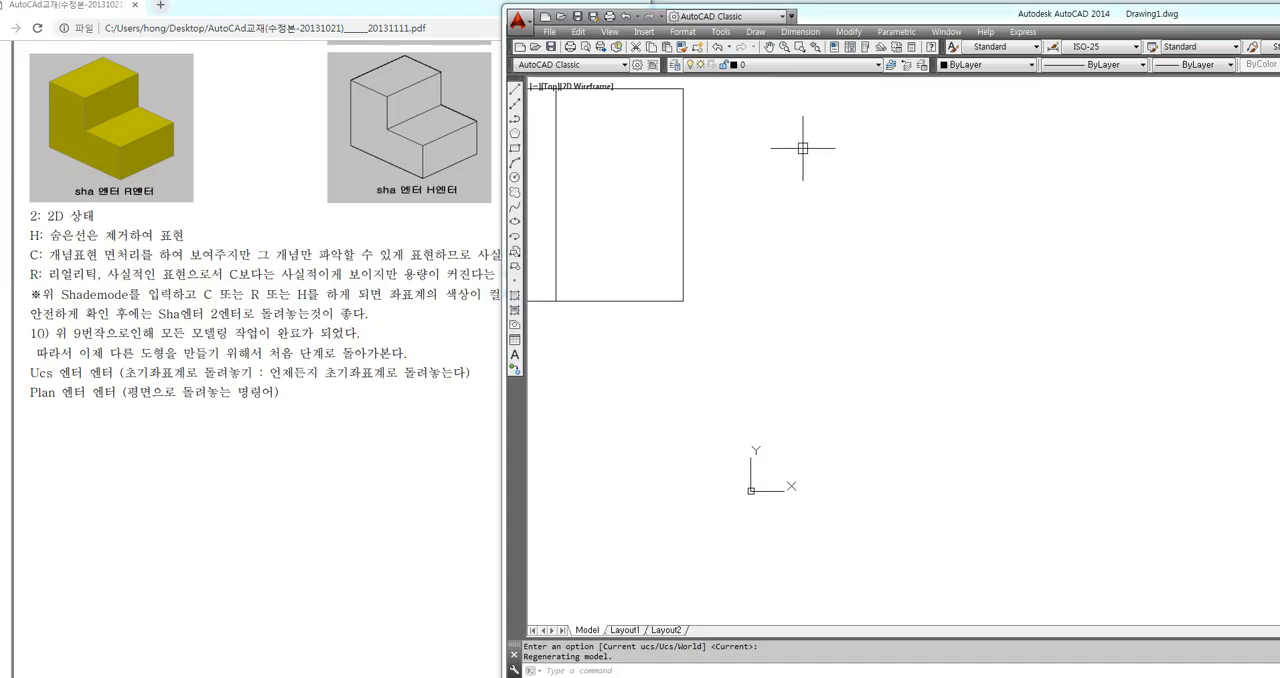
{"action": "type", "text": "-vp"}
{"action": "key", "text": "Return"}
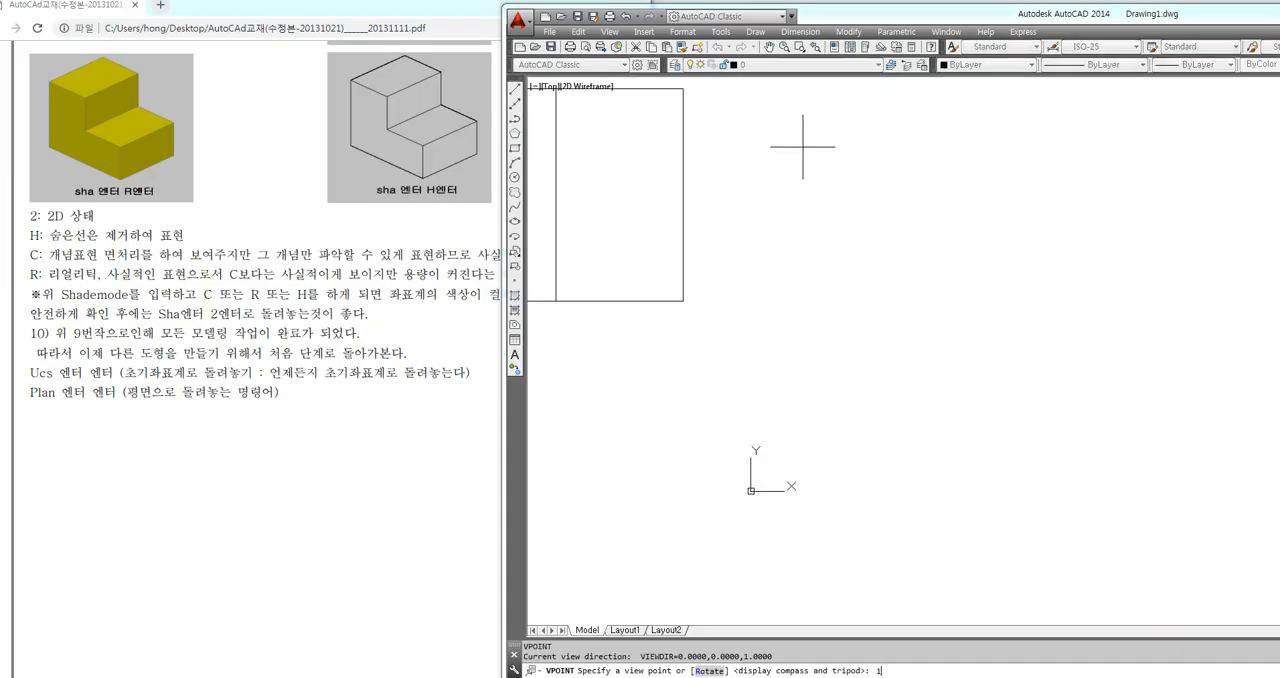
{"action": "key", "text": "ctrl+v"}
{"action": "key", "text": "Return"}
{"action": "scroll", "coordinate": [814, 358], "scroll_direction": "down", "scroll_amount": 4}
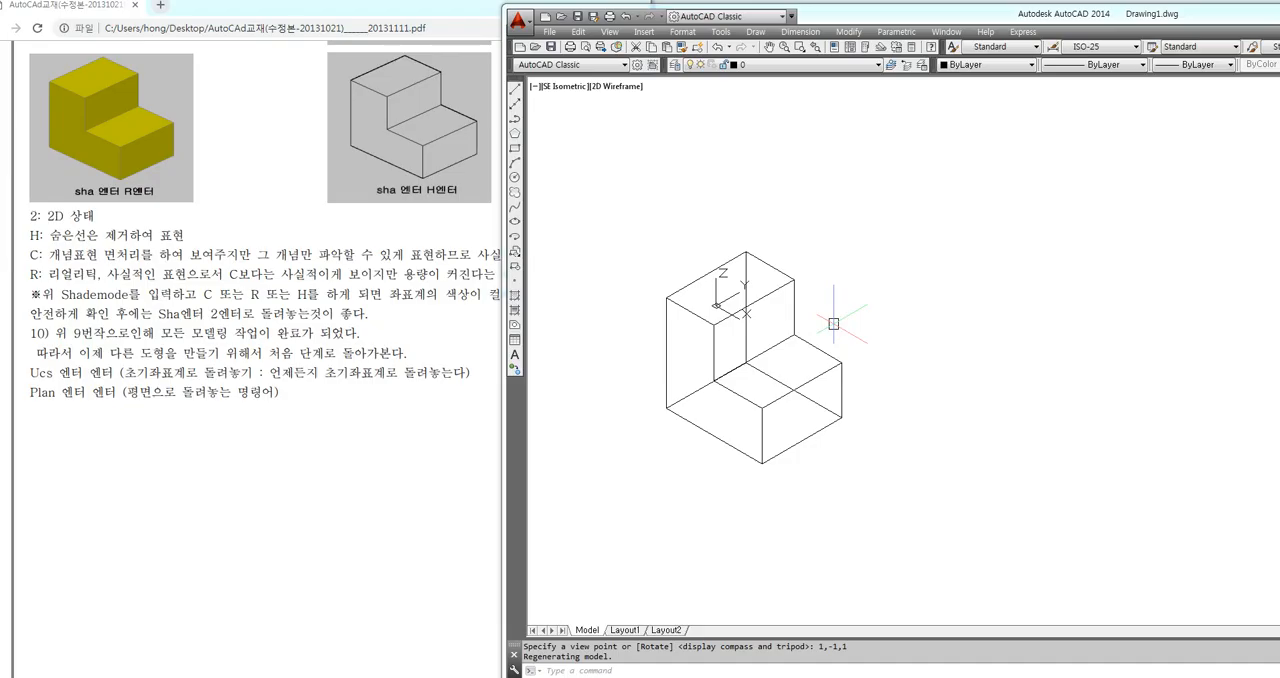
Change the viewpoint of the L-shaped solid to -1,-1,1 with the VPOINT command
{"action": "type", "text": "-v"}
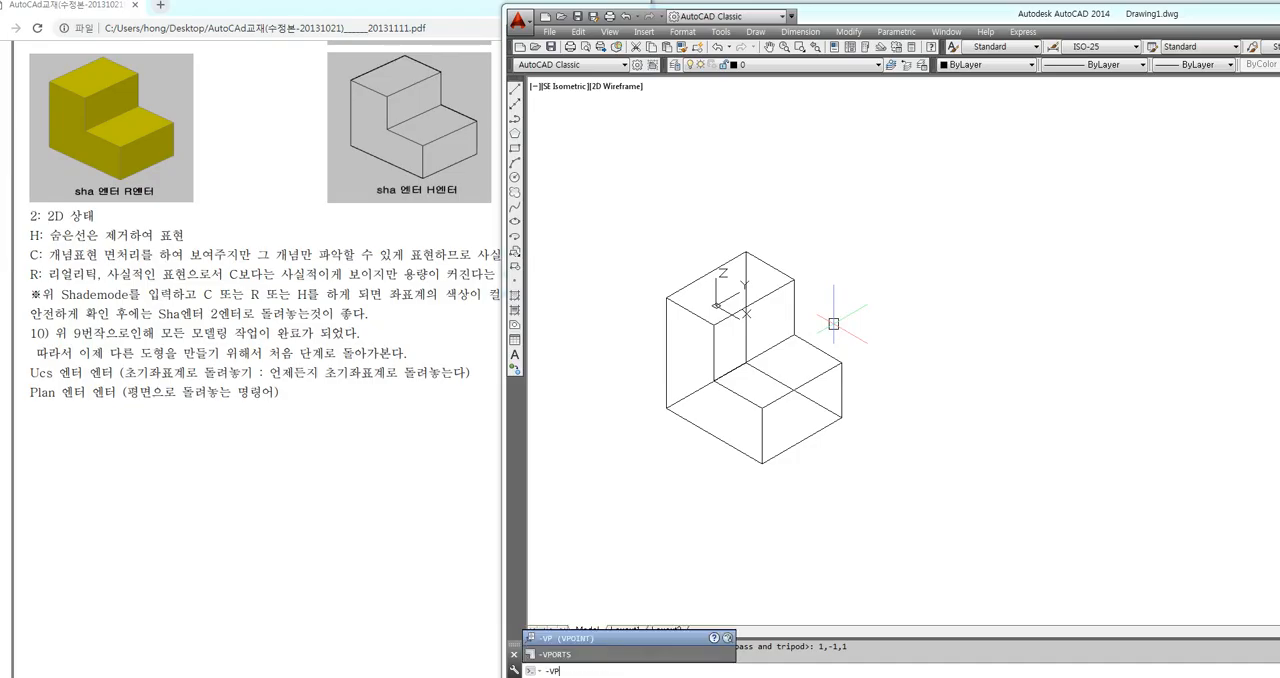
{"action": "type", "text": "p"}
{"action": "key", "text": "Return"}
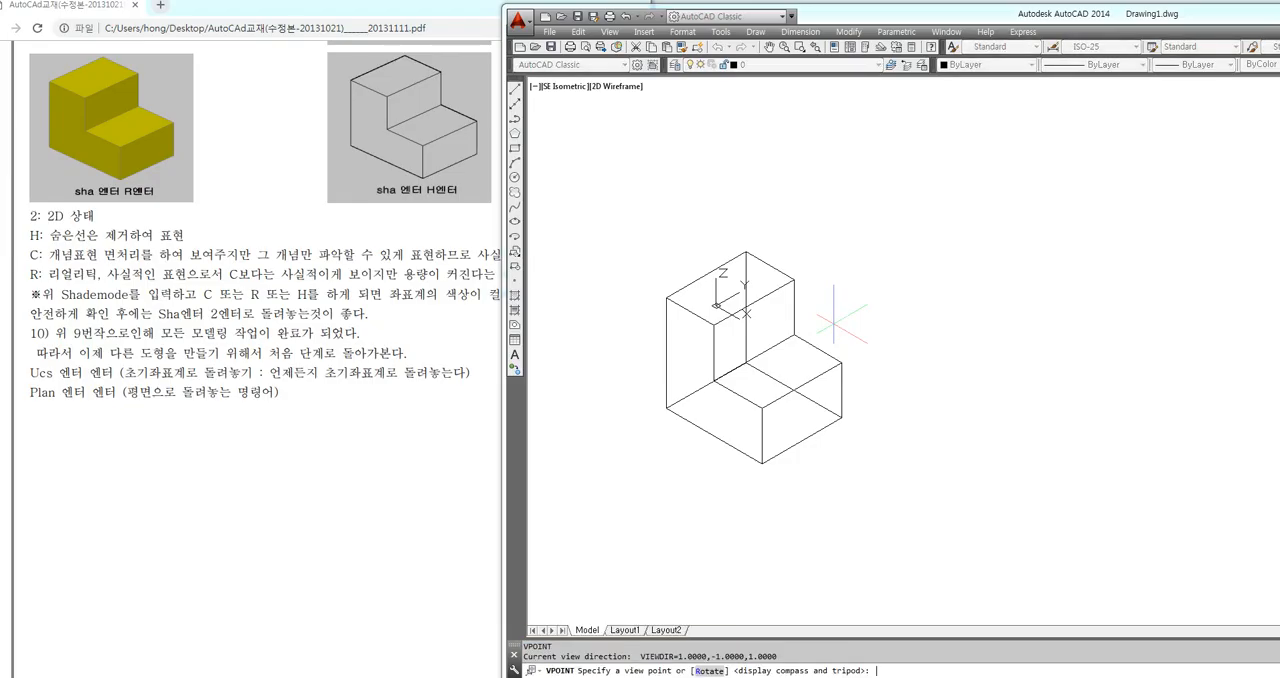
{"action": "type", "text": "-1,-1,1"}
{"action": "key", "text": "Return"}
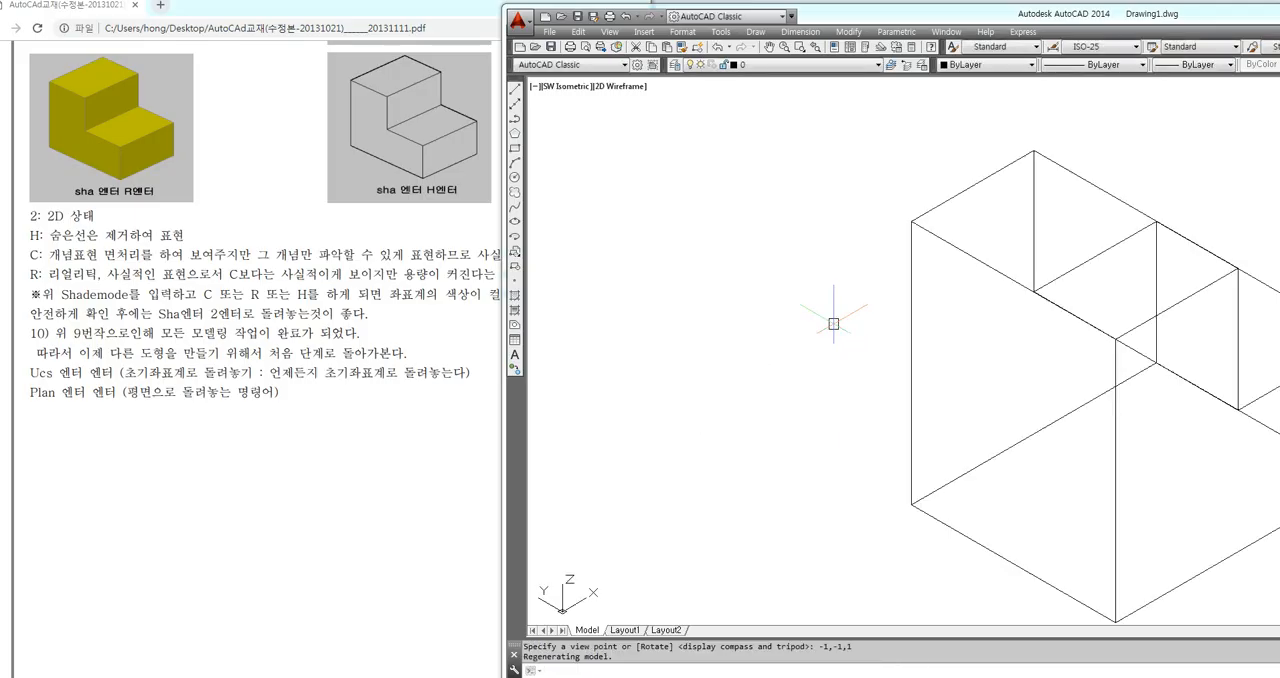
{"action": "scroll", "coordinate": [672, 375], "scroll_direction": "down", "scroll_amount": 4}
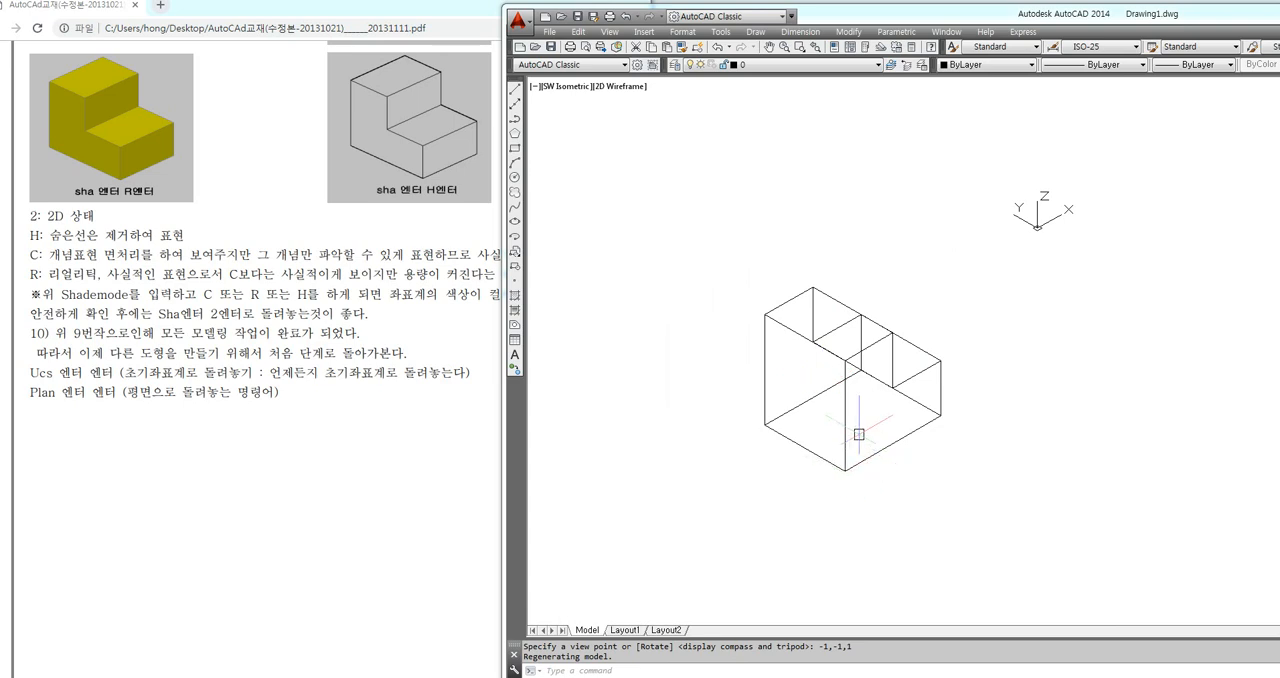
Shade the L-shaped solid with SHADEMODE's Conceptual style
{"action": "type", "text": "sha"}
{"action": "key", "text": "Return"}
{"action": "type", "text": "c"}
{"action": "key", "text": "Return"}
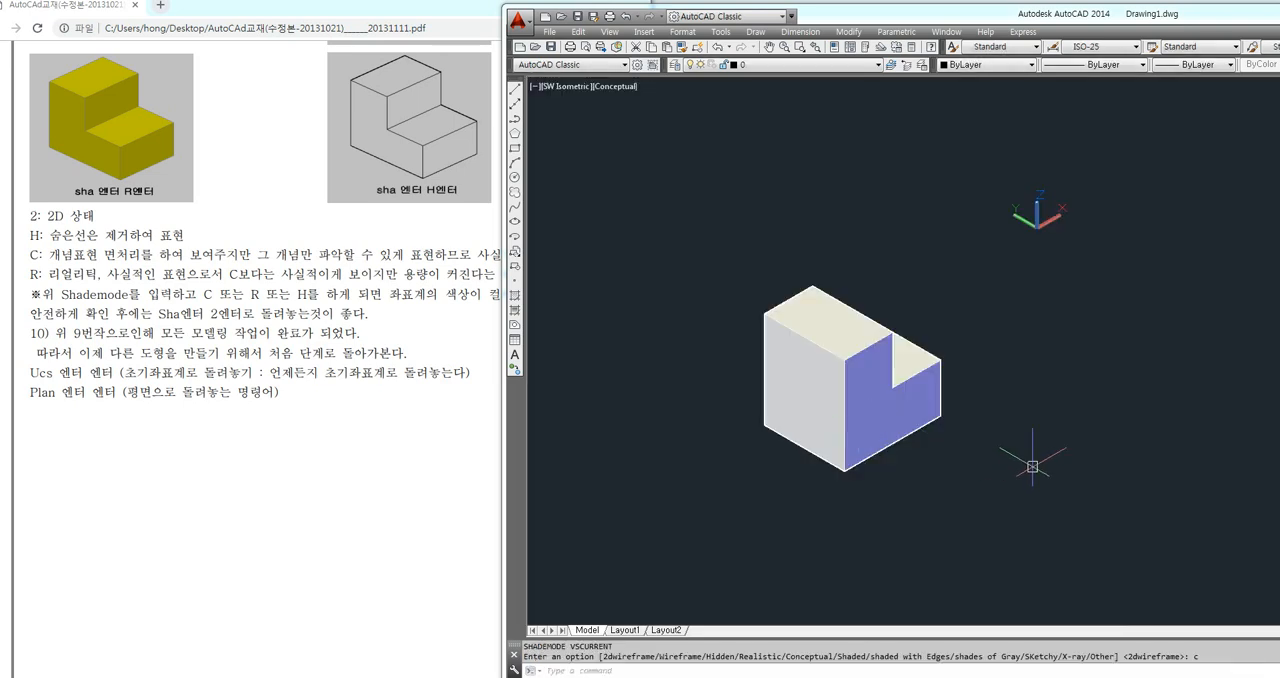
{"action": "mouse_move", "coordinate": [1158, 265]}
{"action": "left_mouse_down"}
{"action": "mouse_move", "coordinate": [1020, 314]}
{"action": "mouse_move", "coordinate": [1050, 338]}
{"action": "left_mouse_up"}
{"action": "left_click_drag", "start_coordinate": [724, 583], "coordinate": [790, 445]}
{"action": "mouse_move", "coordinate": [768, 451]}
{"action": "left_mouse_down"}
{"action": "mouse_move", "coordinate": [790, 441]}
{"action": "mouse_move", "coordinate": [797, 505]}
{"action": "left_mouse_up"}
{"action": "key", "text": "Escape"}
Return the shaded solid to viewpoint 1,-1,1
{"action": "type", "text": "vpoint"}
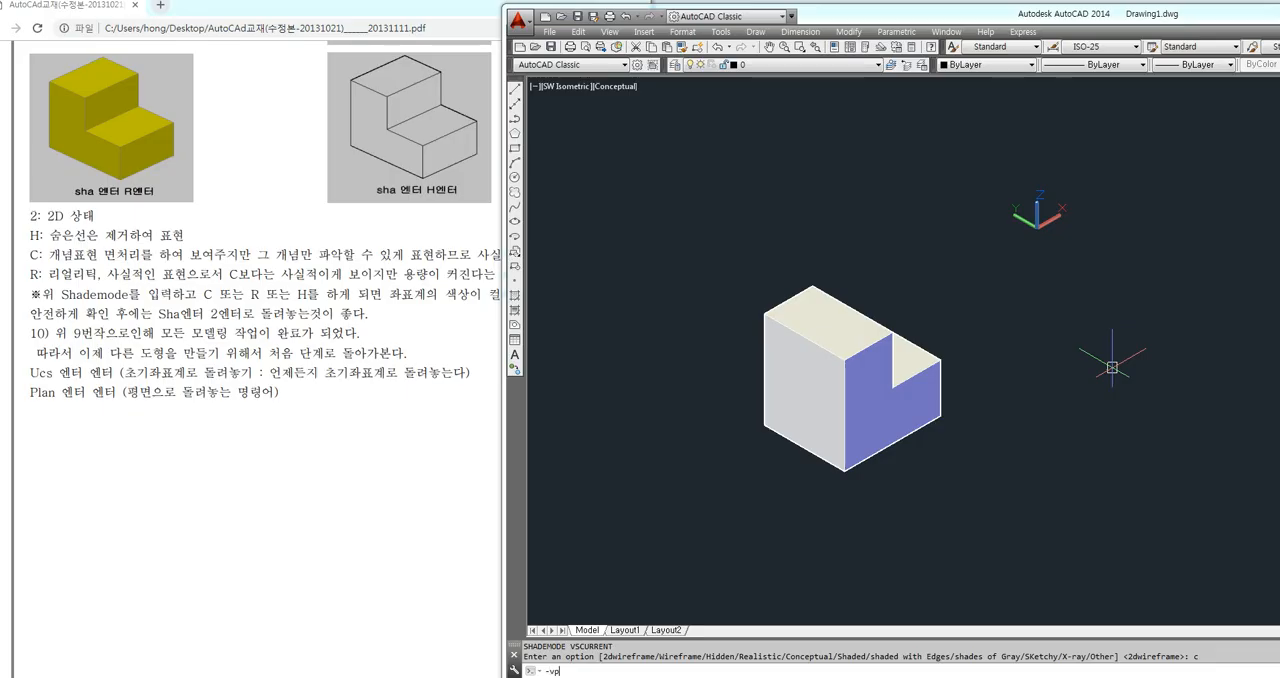
{"action": "key", "text": "Return"}
{"action": "type", "text": "1"}
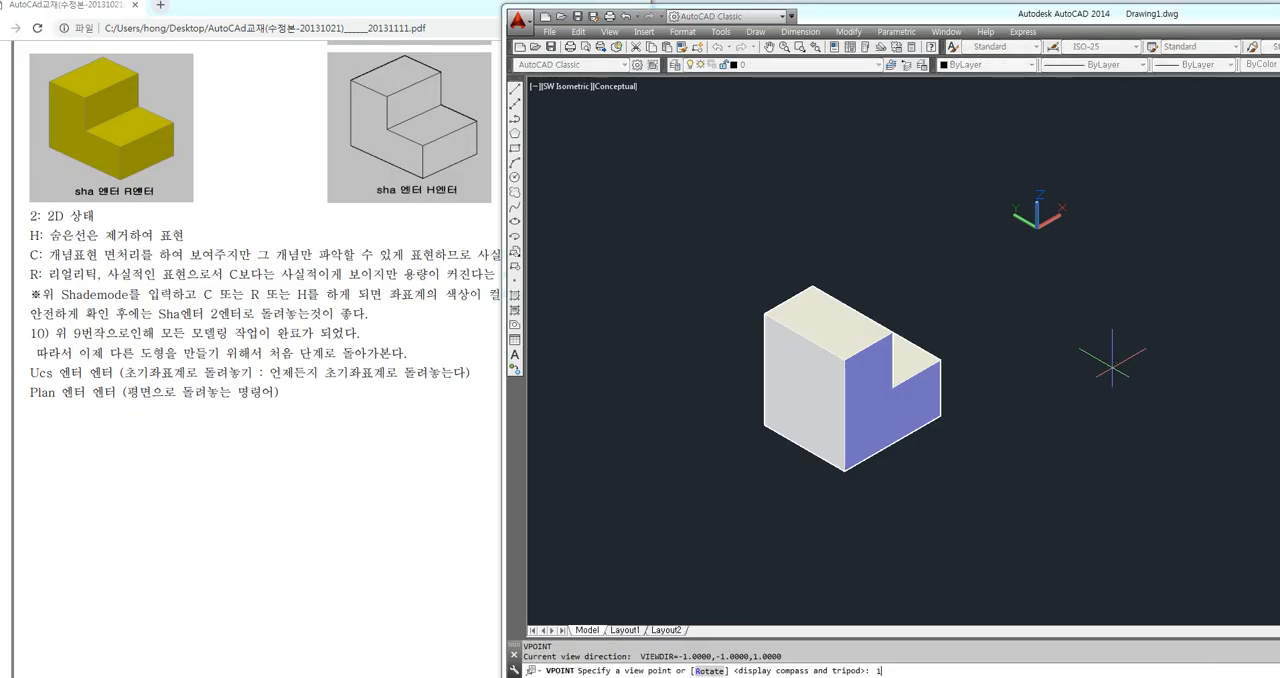
{"action": "type", "text": ",-1,1"}
{"action": "key", "text": "Return"}
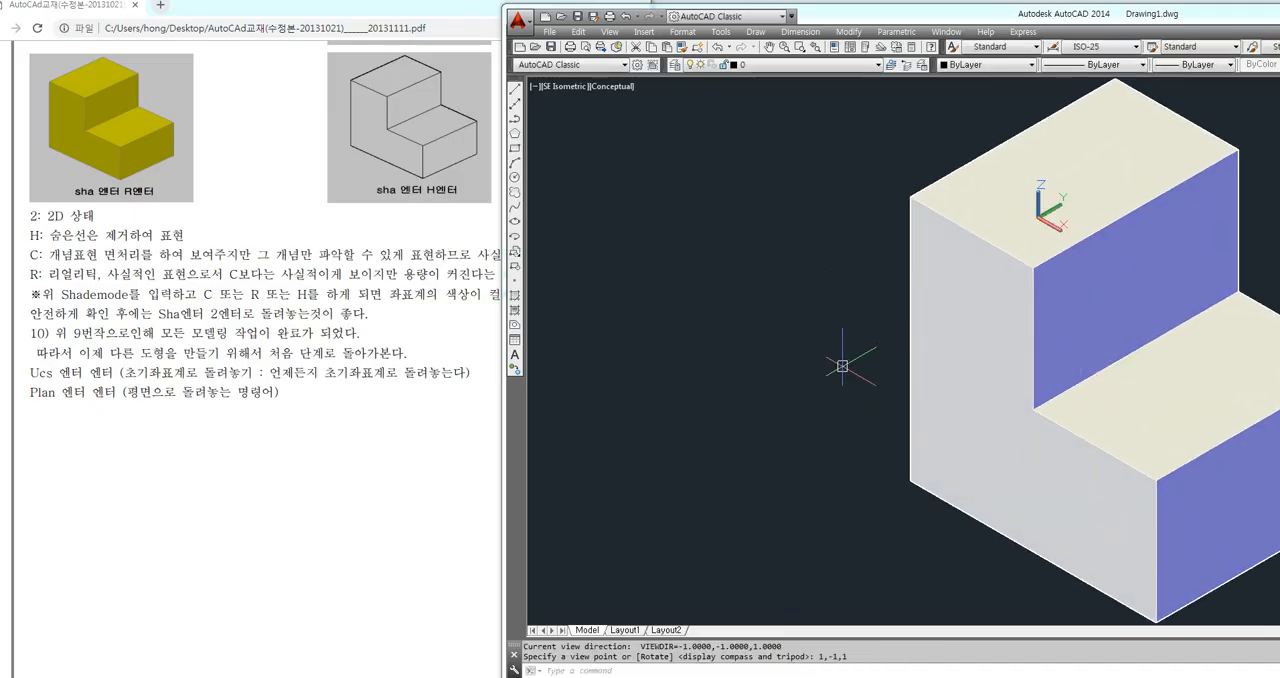
{"action": "scroll", "coordinate": [830, 358], "scroll_direction": "down", "scroll_amount": 4}
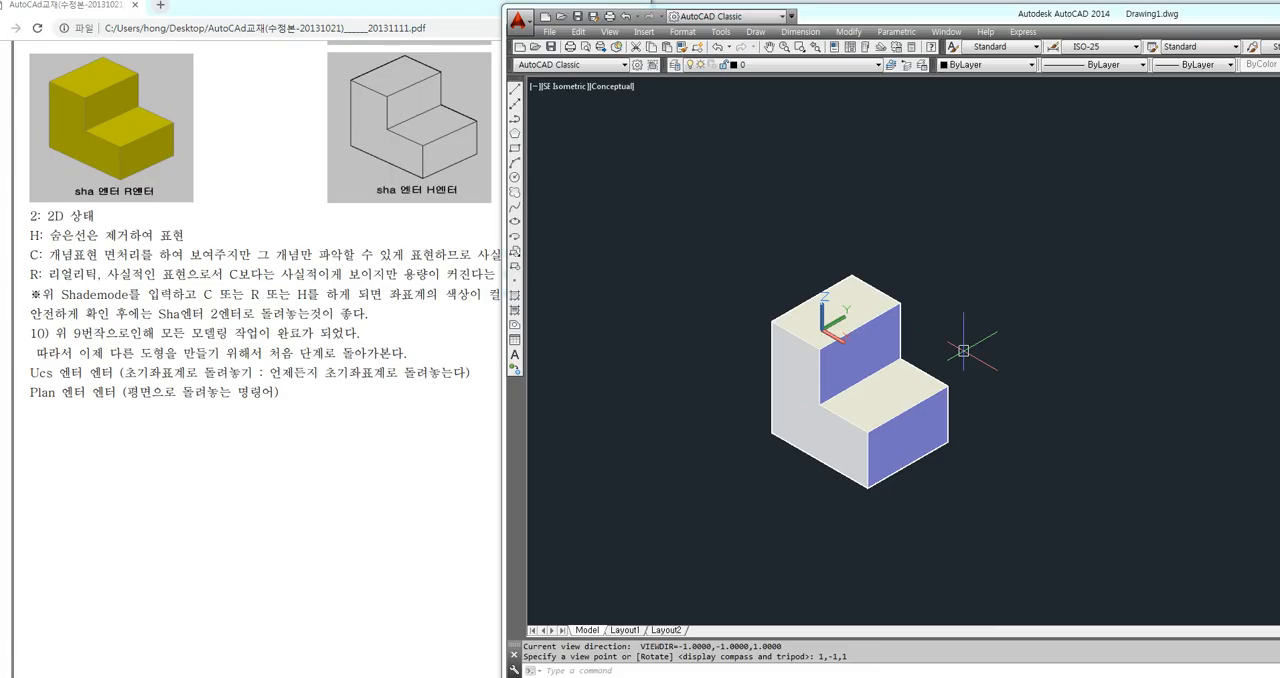
View the shaded solid from below by setting the viewpoint to 1,-1,-1
{"action": "type", "text": "-VP"}
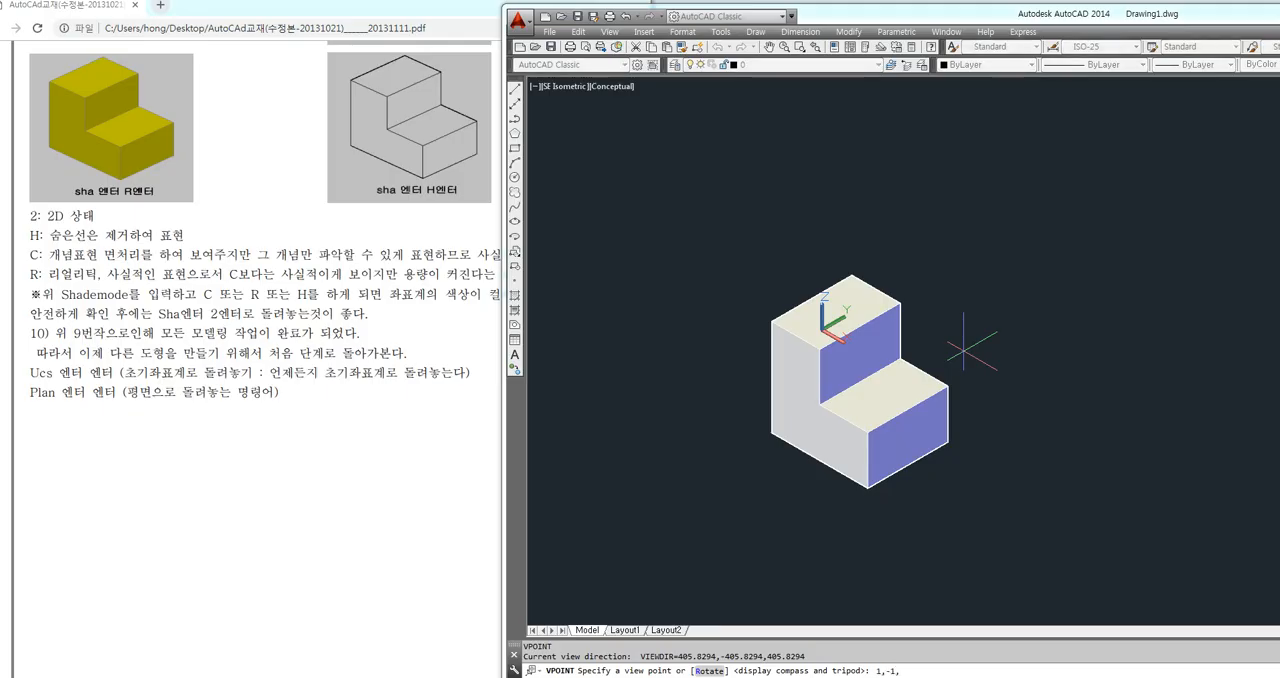
{"action": "type", "text": "-1"}
{"action": "key", "text": "Return"}
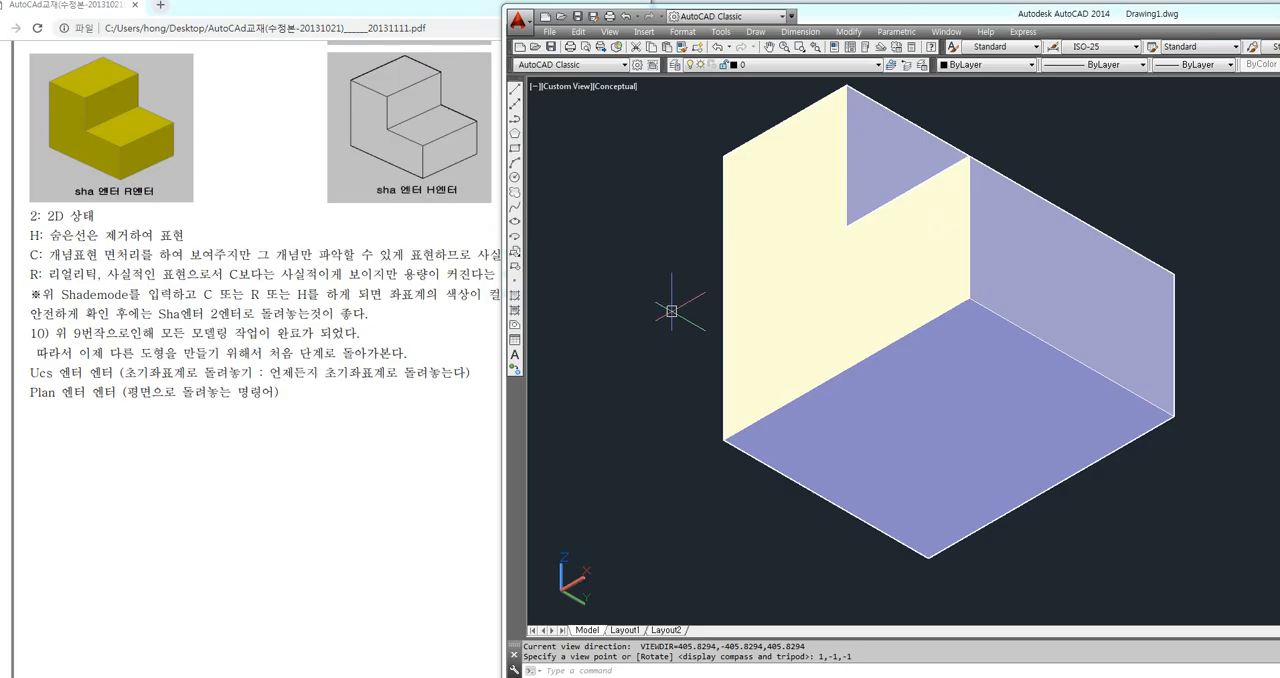
Switch to Notepad and append "(가변적)" to the "1,-1,1 엔터" line under item 4
{"action": "left_click", "coordinate": [406, 676]}
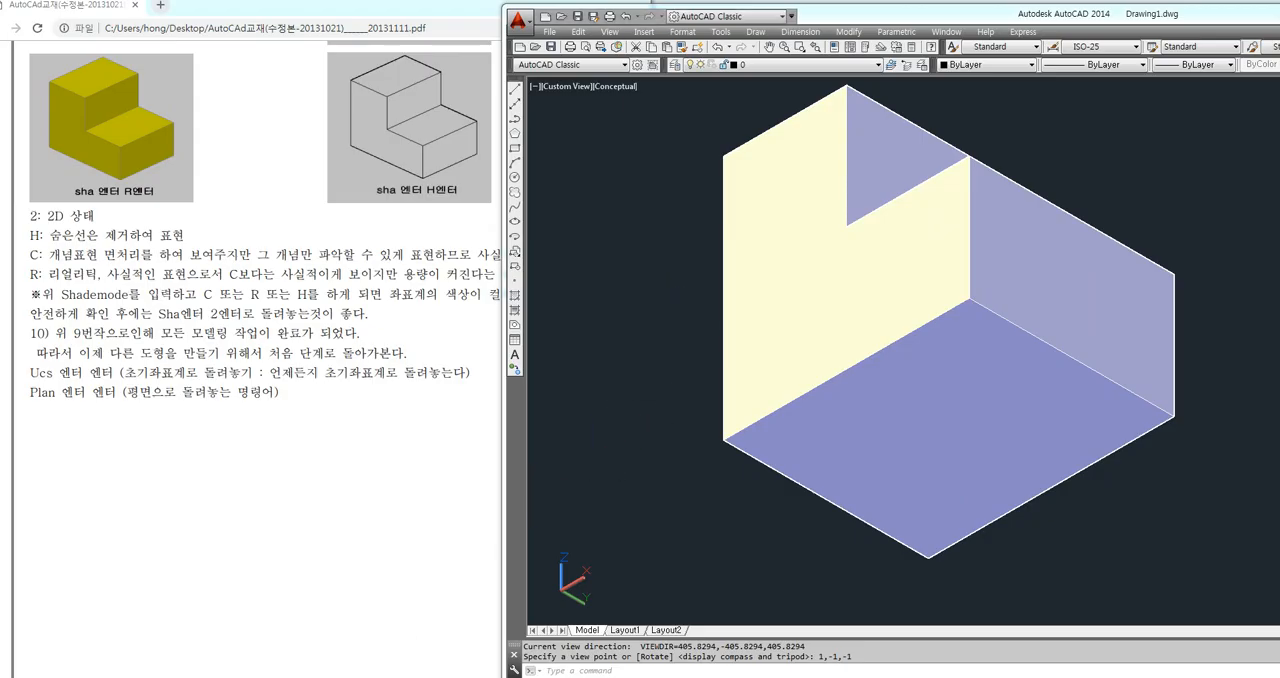
{"action": "left_click", "coordinate": [780, 160]}
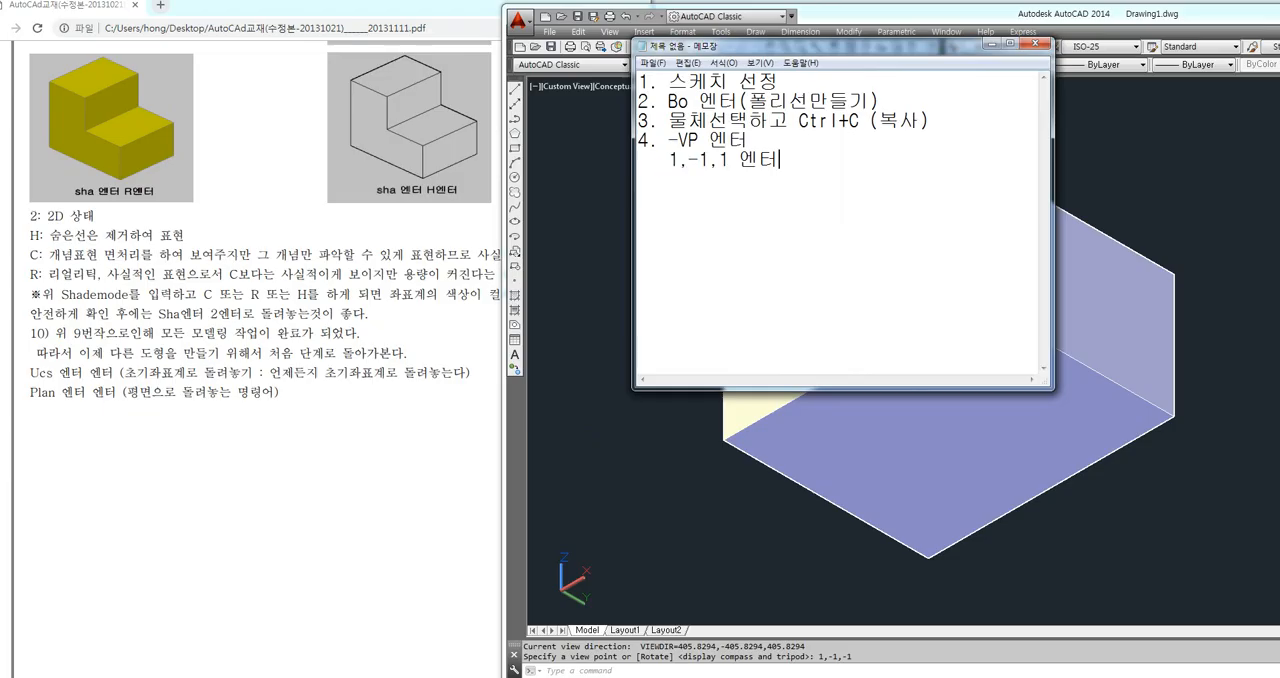
{"action": "type", "text": "(가변적)"}
{"action": "key", "text": "Return"}
{"action": "left_click_drag", "start_coordinate": [659, 160], "coordinate": [730, 160]}
{"action": "left_click", "coordinate": [861, 160]}
Add the fifth note item "5. 넘어오자마자는 X-Y바닥에 깔려있다."
{"action": "key", "text": "Return"}
{"action": "type", "text": "5. 넘어"}
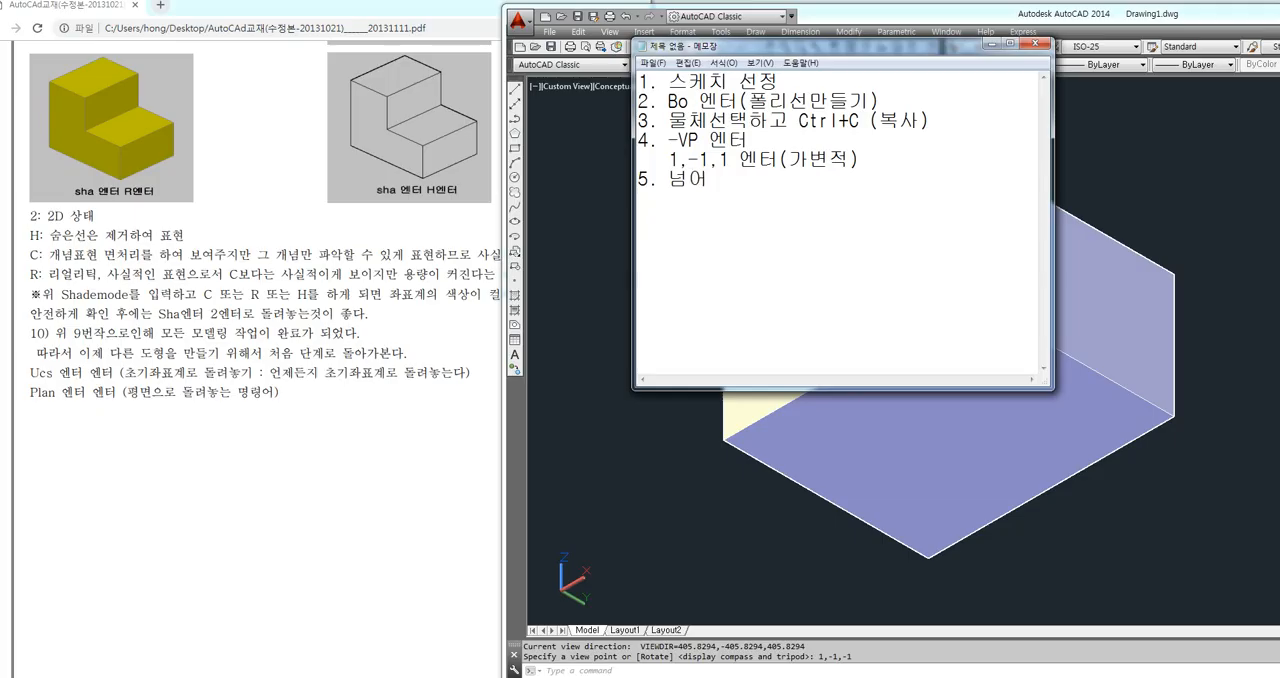
{"action": "type", "text": "오자마자는 "}
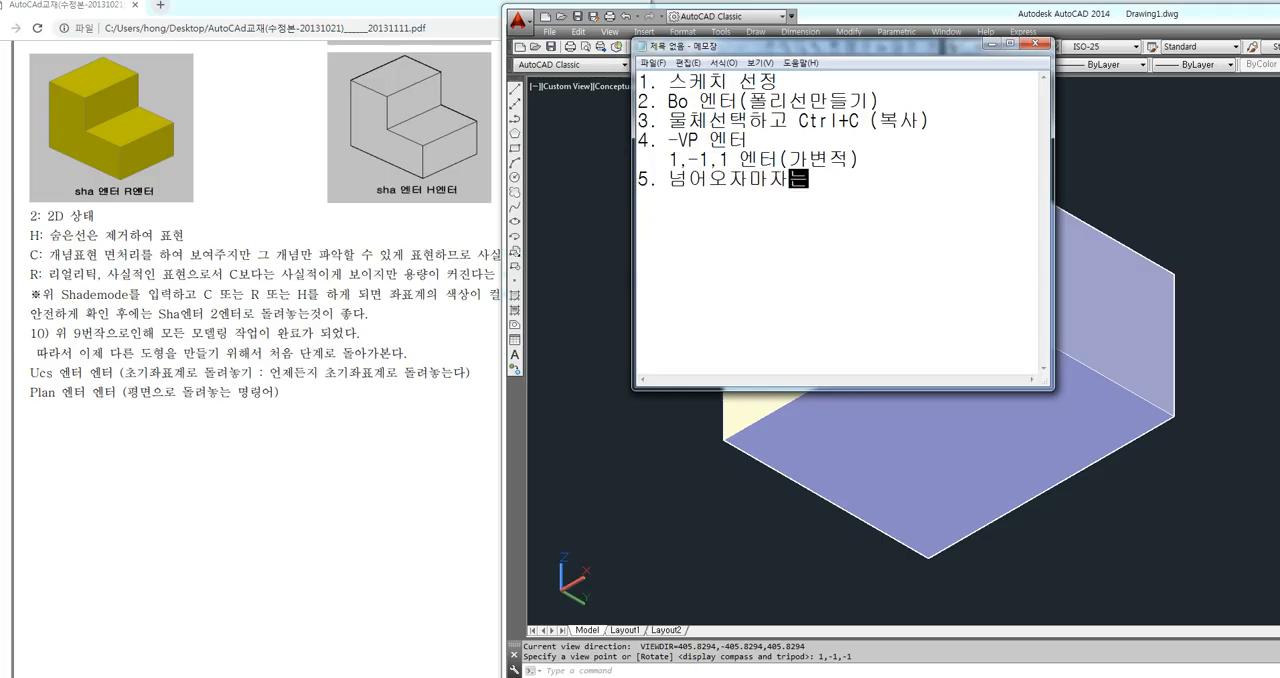
{"action": "type", "text": "Xㅓ"}
{"action": "type", "text": "Y"}
{"action": "type", "text": "바닥에 "}
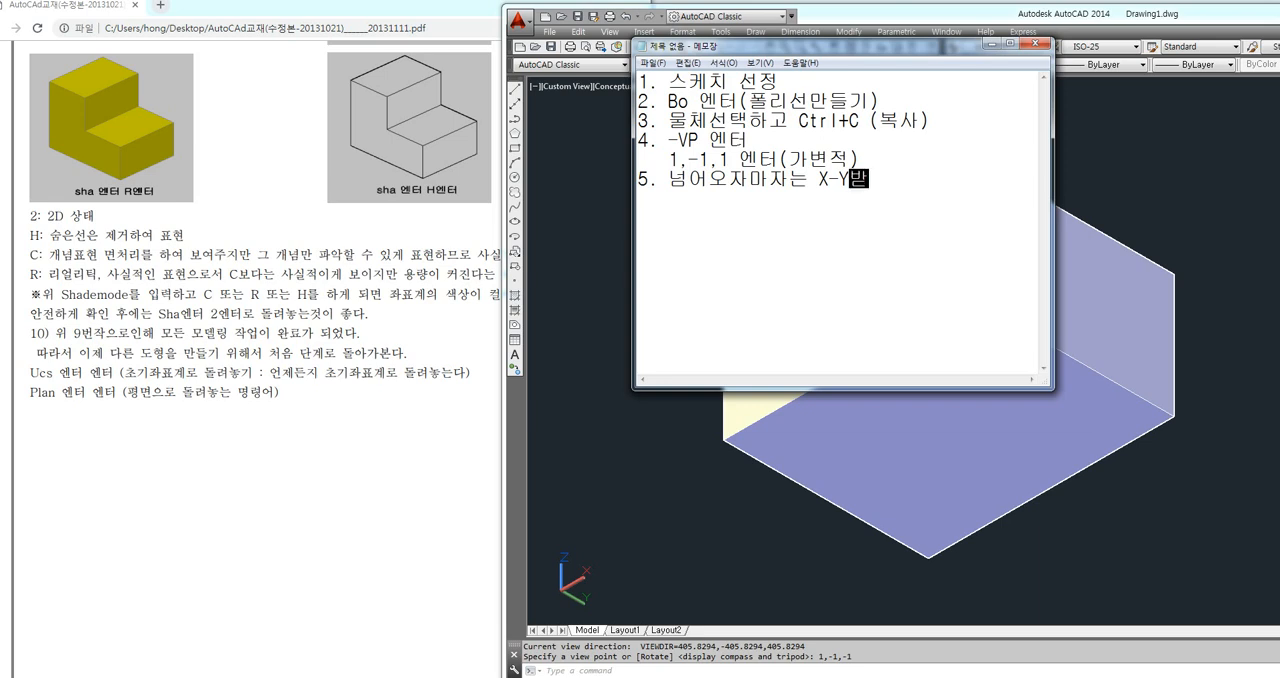
{"action": "type", "text": "깔려있다."}
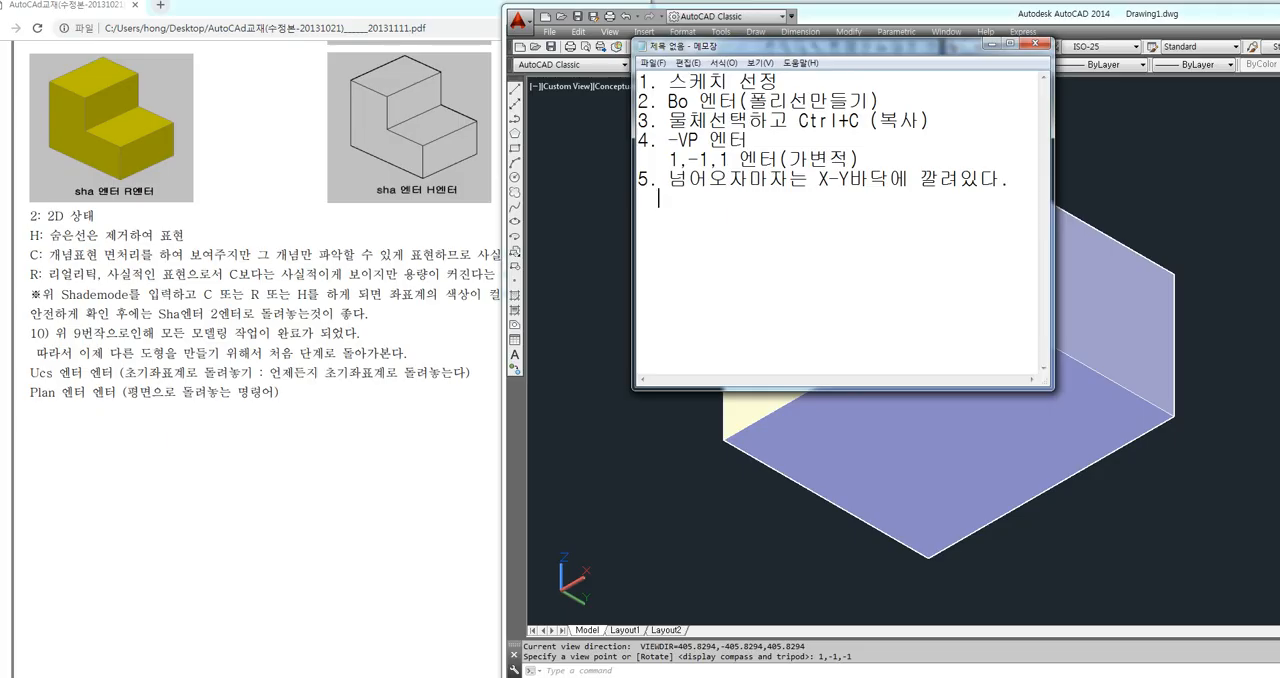
Continue item 5 with the lines "이 공간은 평면도와 일치하므로" and "평면도를 그려서 복사하였다면"
{"action": "type", "text": "이 공간은 평ㅁ면도와 일치하므로"}
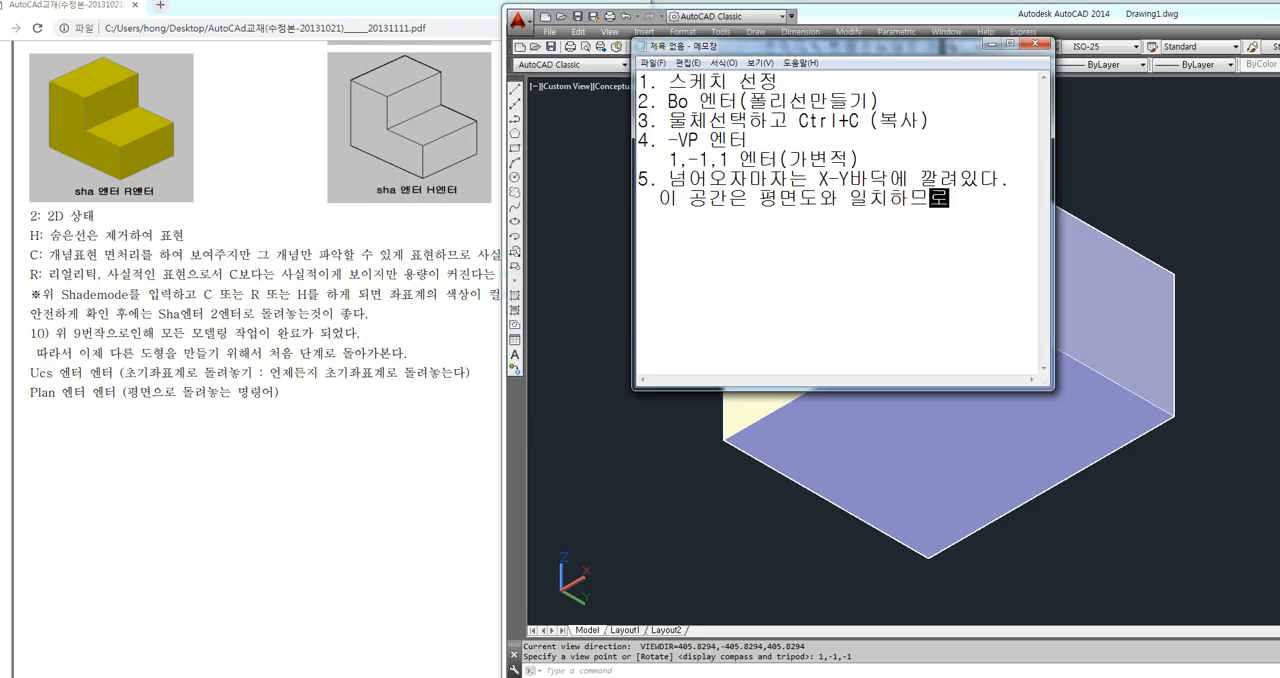
{"action": "key", "text": "Return"}
{"action": "type", "text": "평면도르"}
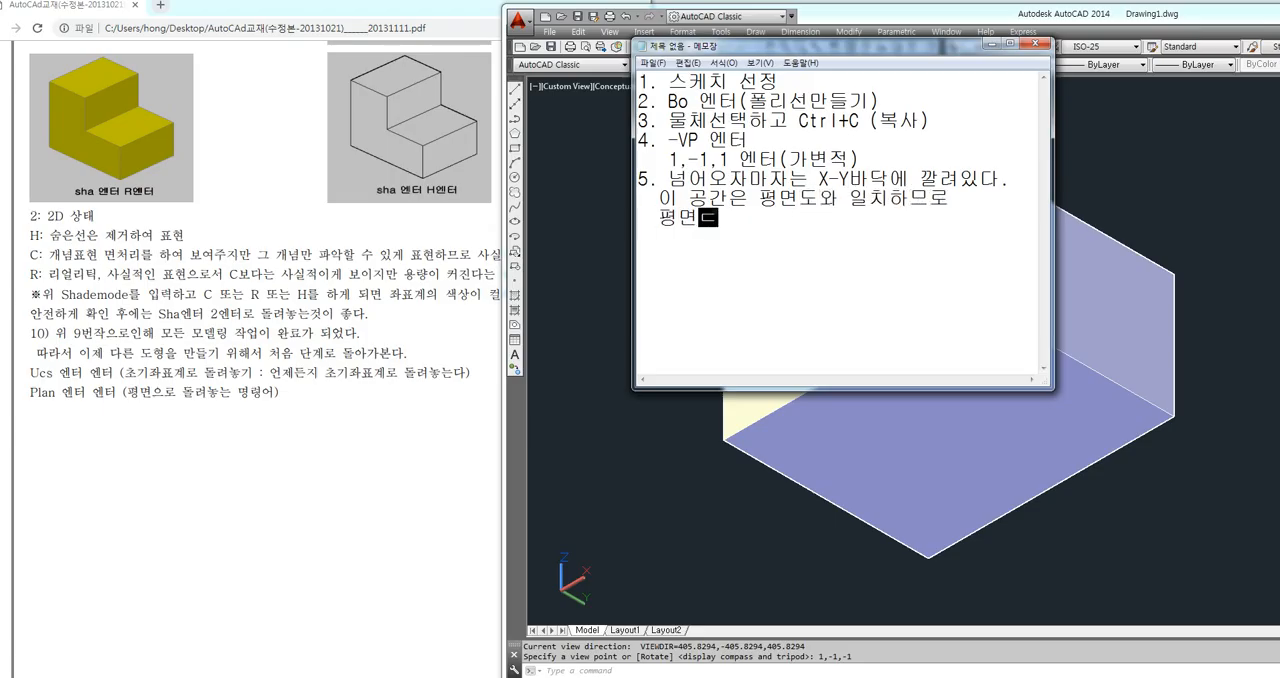
{"action": "type", "text": "를 그려서 복살"}
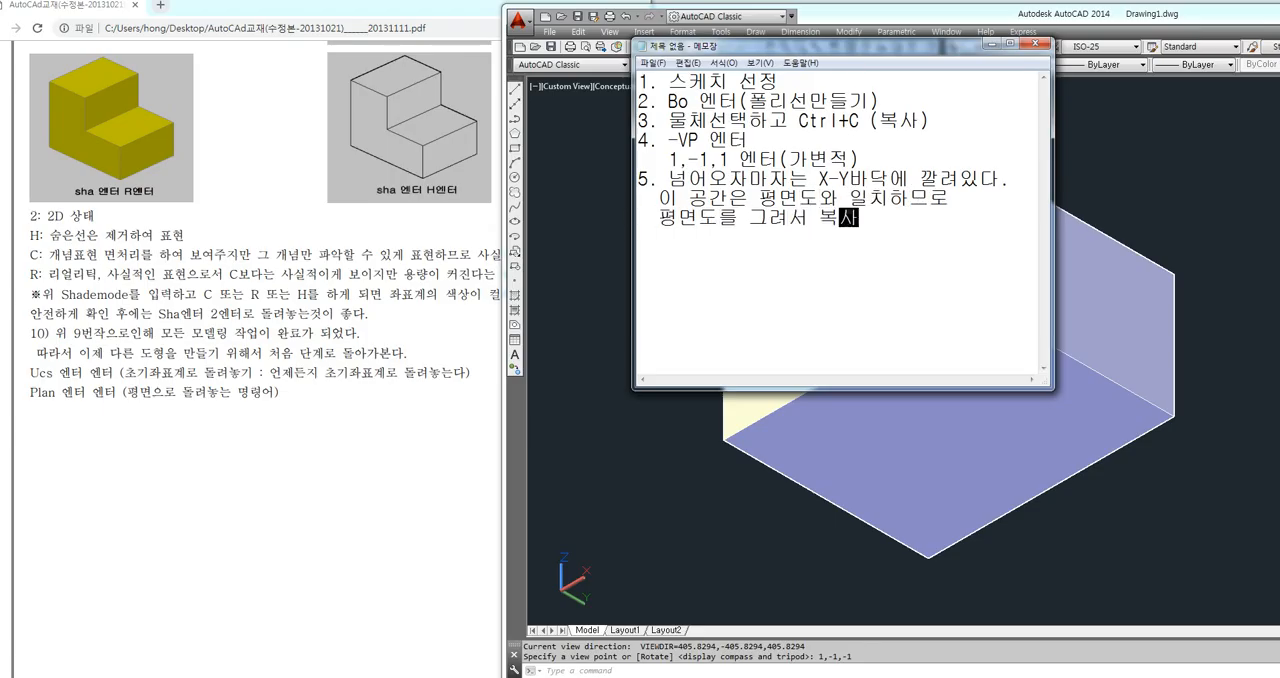
{"action": "key", "text": "BackSpace"}
{"action": "type", "text": "하였다면"}
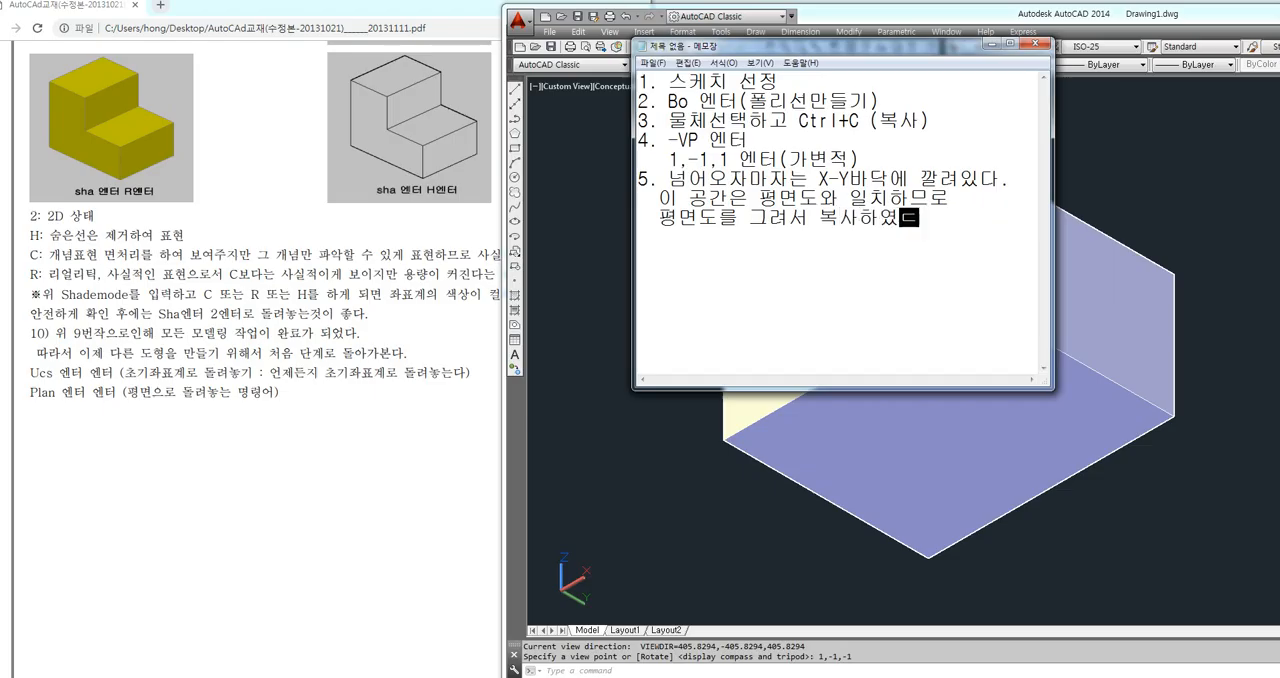
{"action": "key", "text": "Return"}
Finish item 5 with the indented line "여기서 Ctrl+V로 붙여넣기 하면된다."
{"action": "type", "text": "여기거 "}
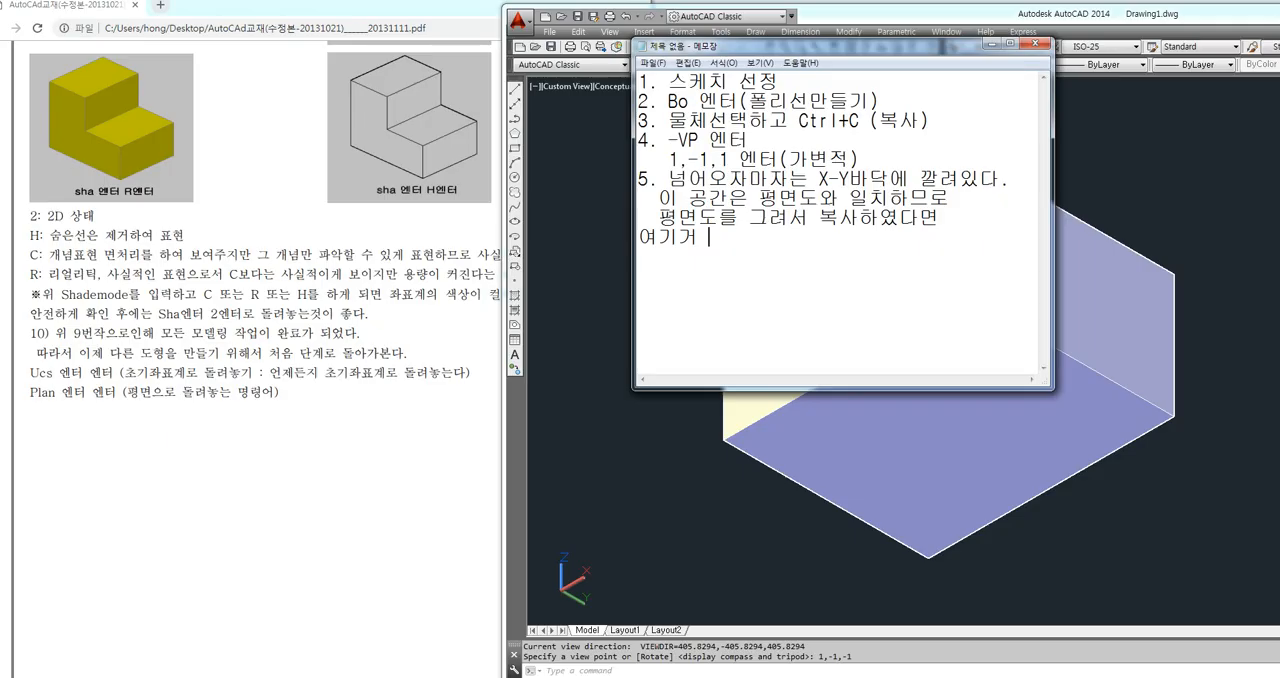
{"action": "type", "text": "Ctrl+V로 붙여넣"}
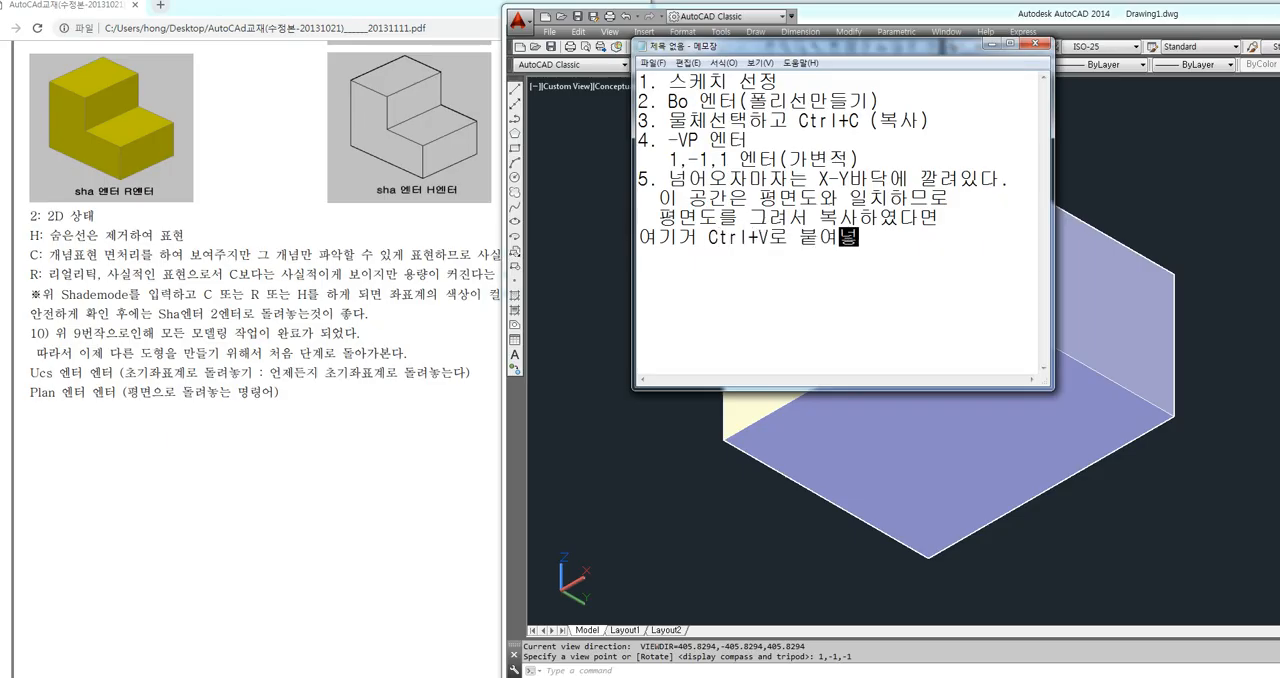
{"action": "type", "text": "기 하면된다."}
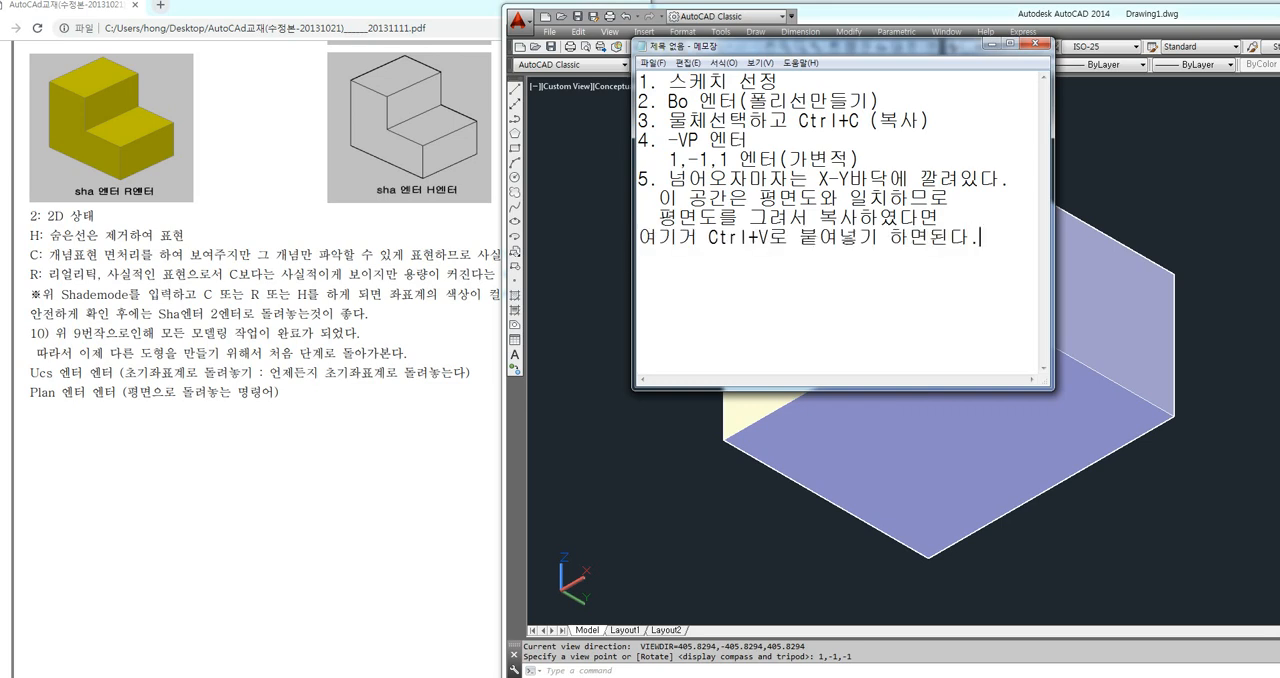
{"action": "key", "text": "Return"}
{"action": "key", "text": "BackSpace"}
{"action": "type", "text": "서"}
{"action": "key", "text": "Home"}
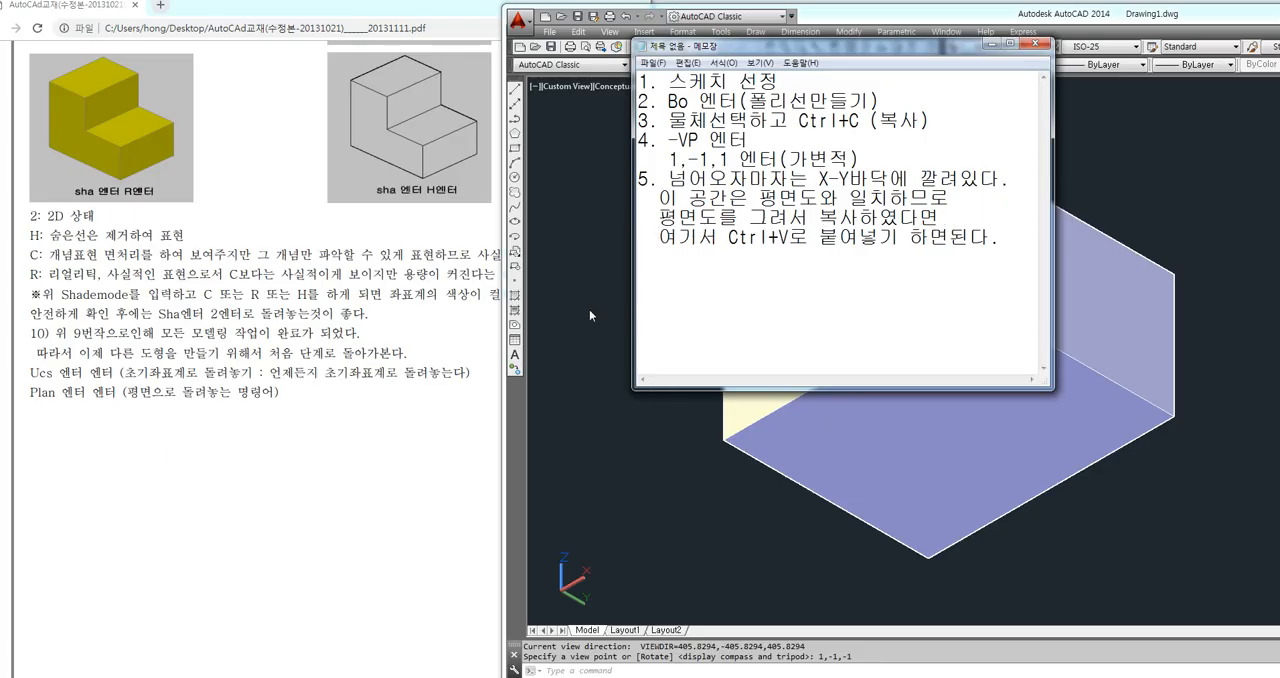
Switch to the PDF textbook and review section 5 on the initial coordinate system and the sketch at the end of page 185
{"action": "left_click", "coordinate": [337, 294]}
{"action": "scroll", "coordinate": [277, 306], "scroll_direction": "up", "scroll_amount": 15}
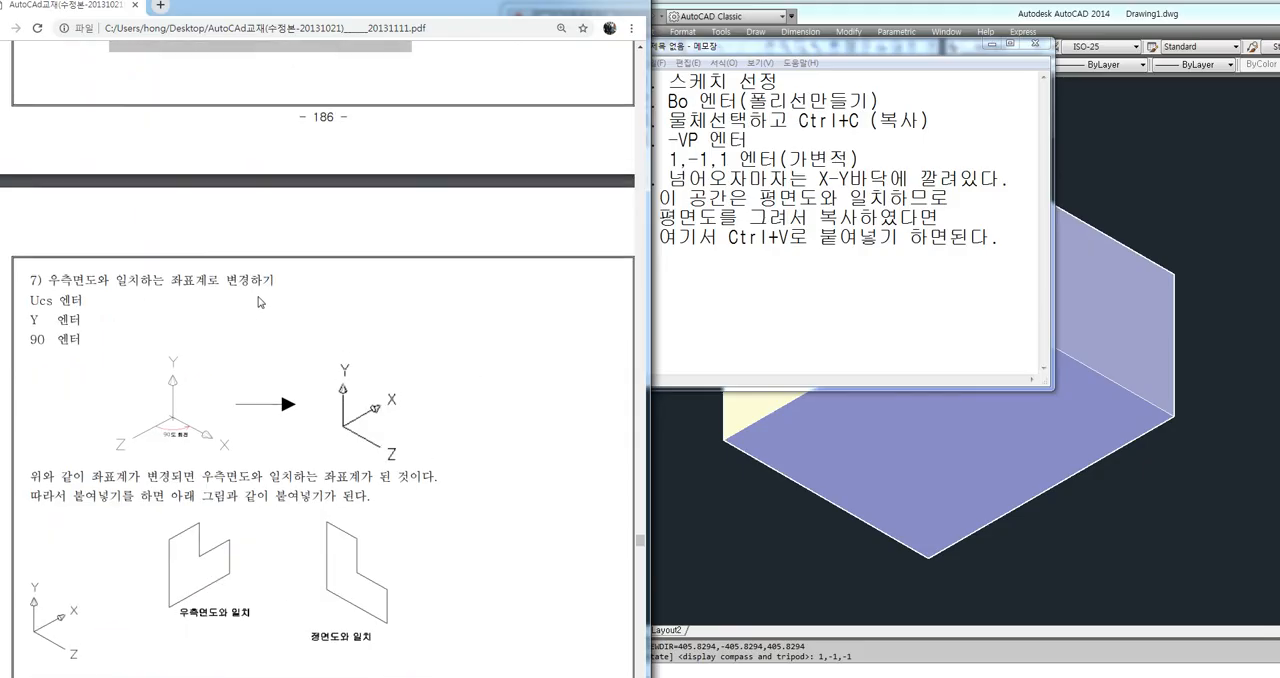
{"action": "scroll", "coordinate": [258, 302], "scroll_direction": "up", "scroll_amount": 10}
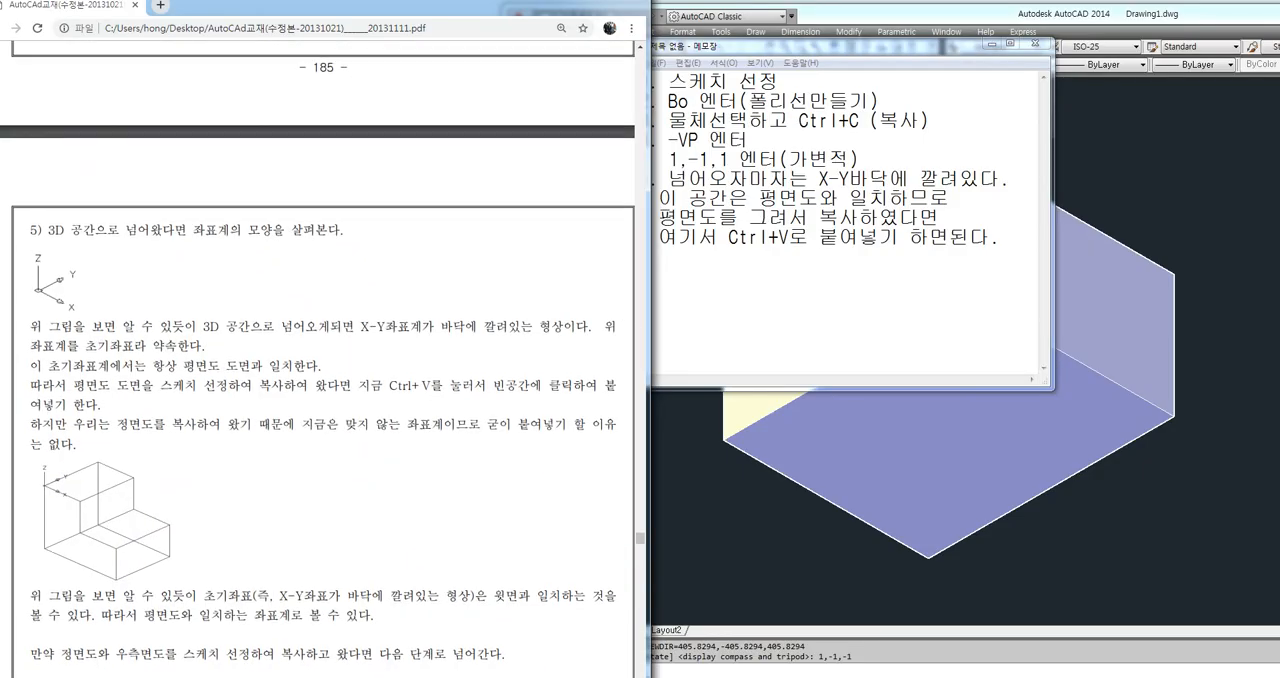
{"action": "scroll", "coordinate": [120, 357], "scroll_direction": "up", "scroll_amount": 8}
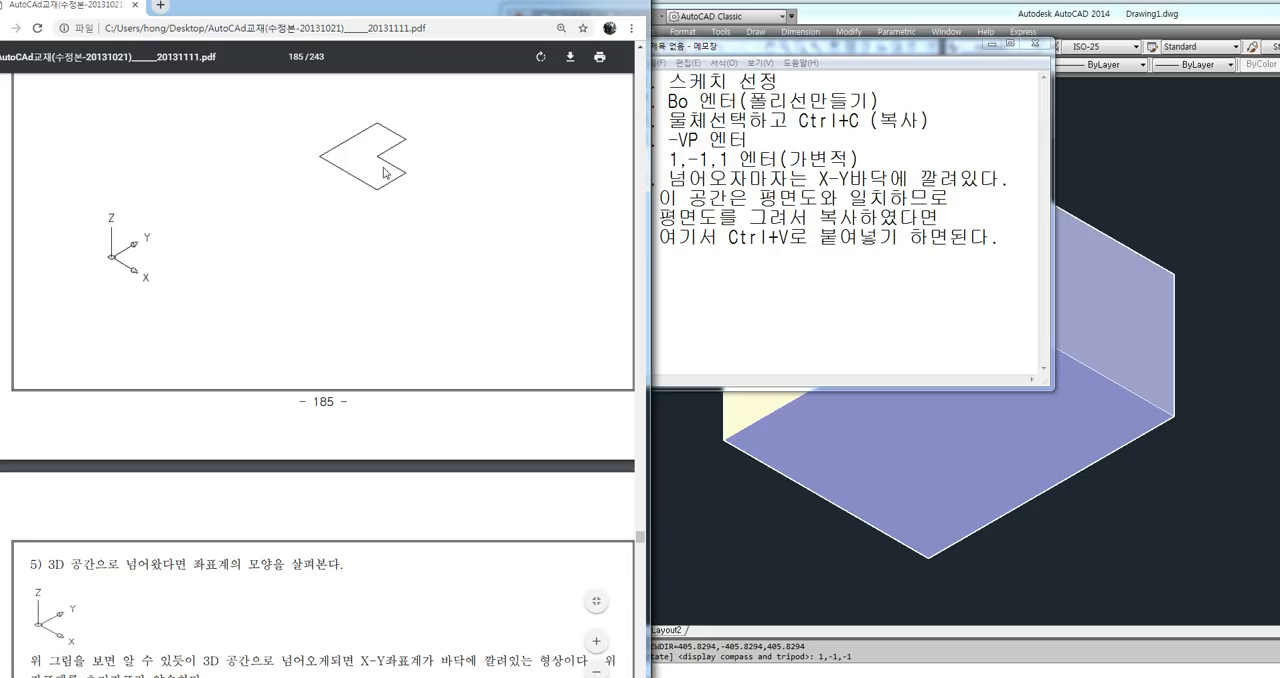
Switch to Notepad and add the sixth note item "6. UCS 엔터 X엔터 90엔터"
{"action": "left_click", "coordinate": [715, 297]}
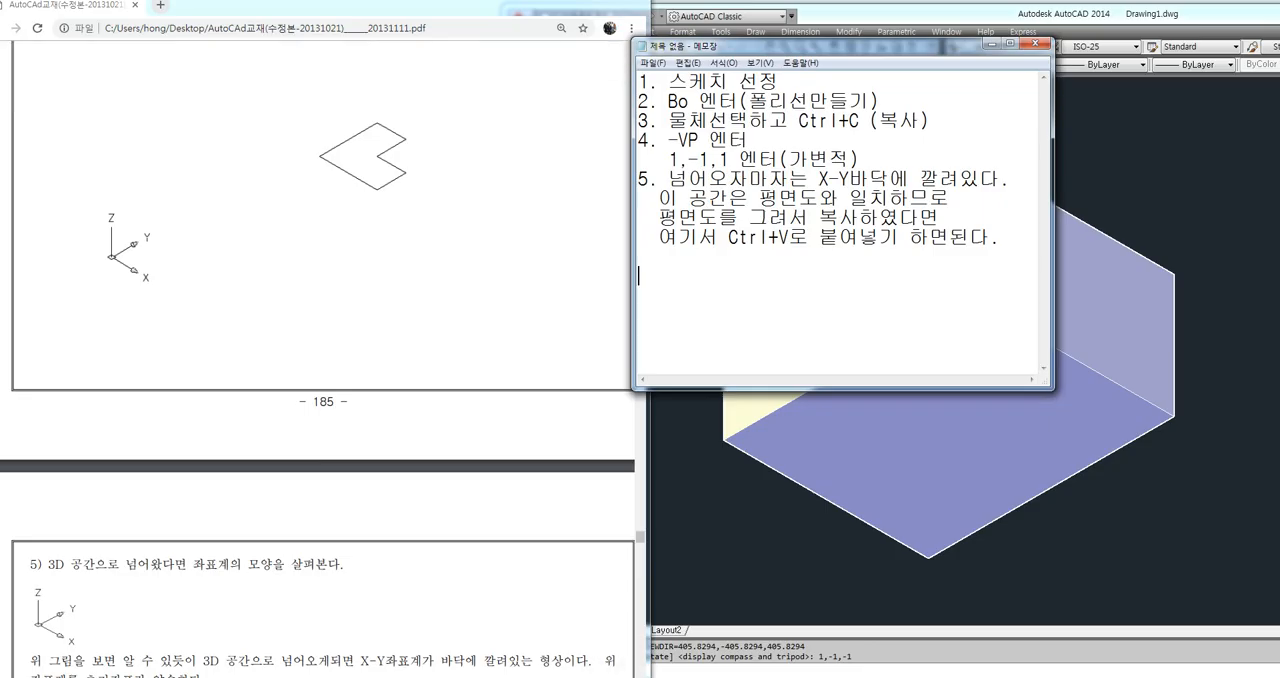
{"action": "type", "text": "UCS 엔터 X엔터 90"}
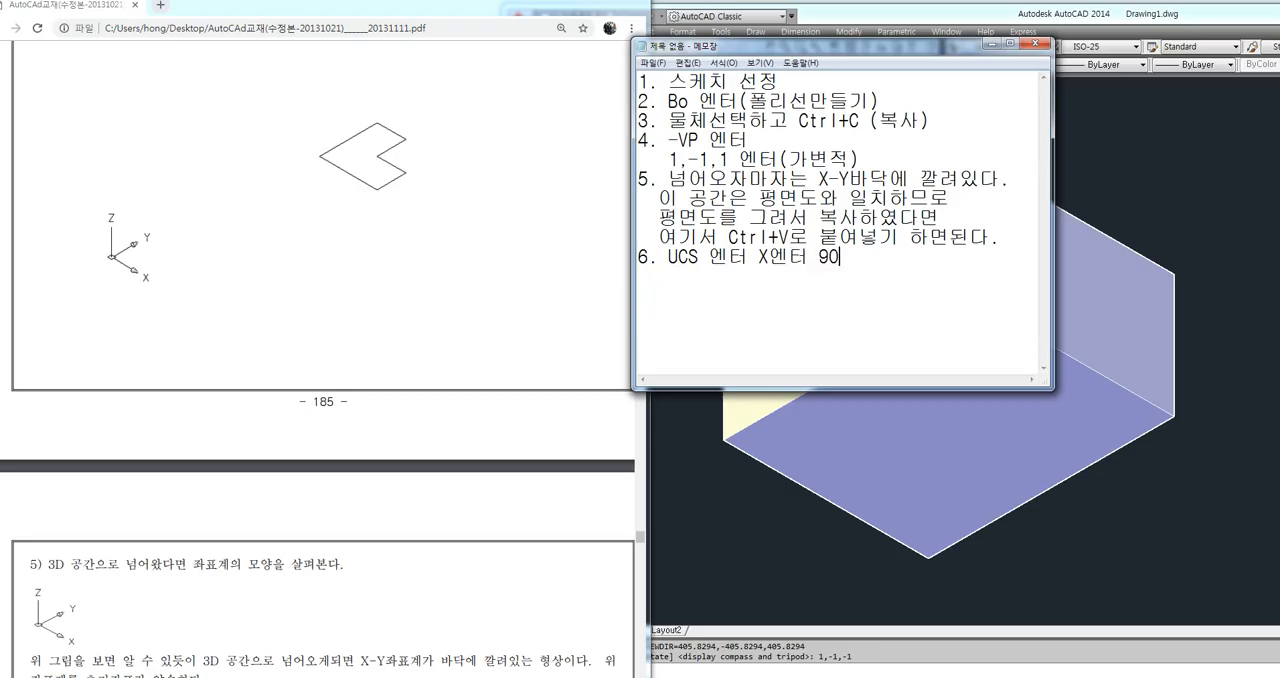
{"action": "type", "text": "dpsx"}
{"action": "key", "text": "BackSpace"}
{"action": "key", "text": "BackSpace"}
{"action": "key", "text": "BackSpace"}
{"action": "key", "text": "BackSpace"}
{"action": "type", "text": "엔터"}
{"action": "key", "text": "Return"}
Add the explanation "이렇게 변경하면 정면도와 일치한다." under item 6
{"action": "type", "text": "이 렇게 변겨"}
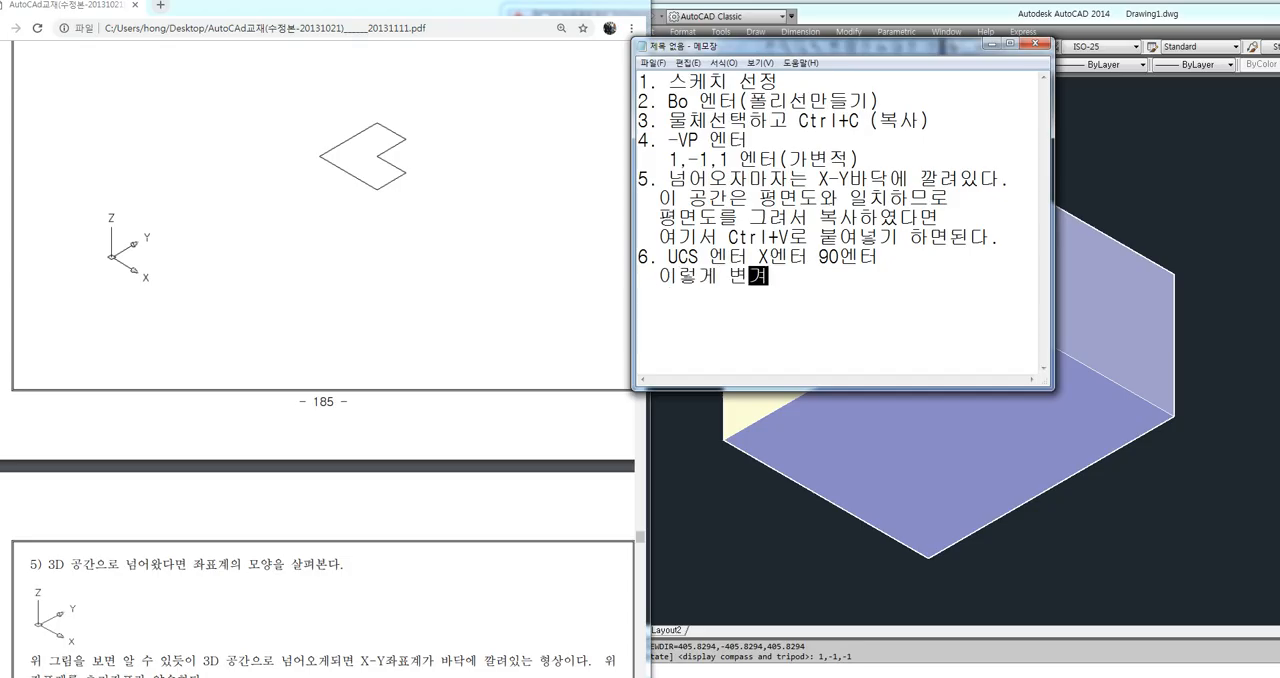
{"action": "type", "text": "경하면 정면도와 ㅇ"}
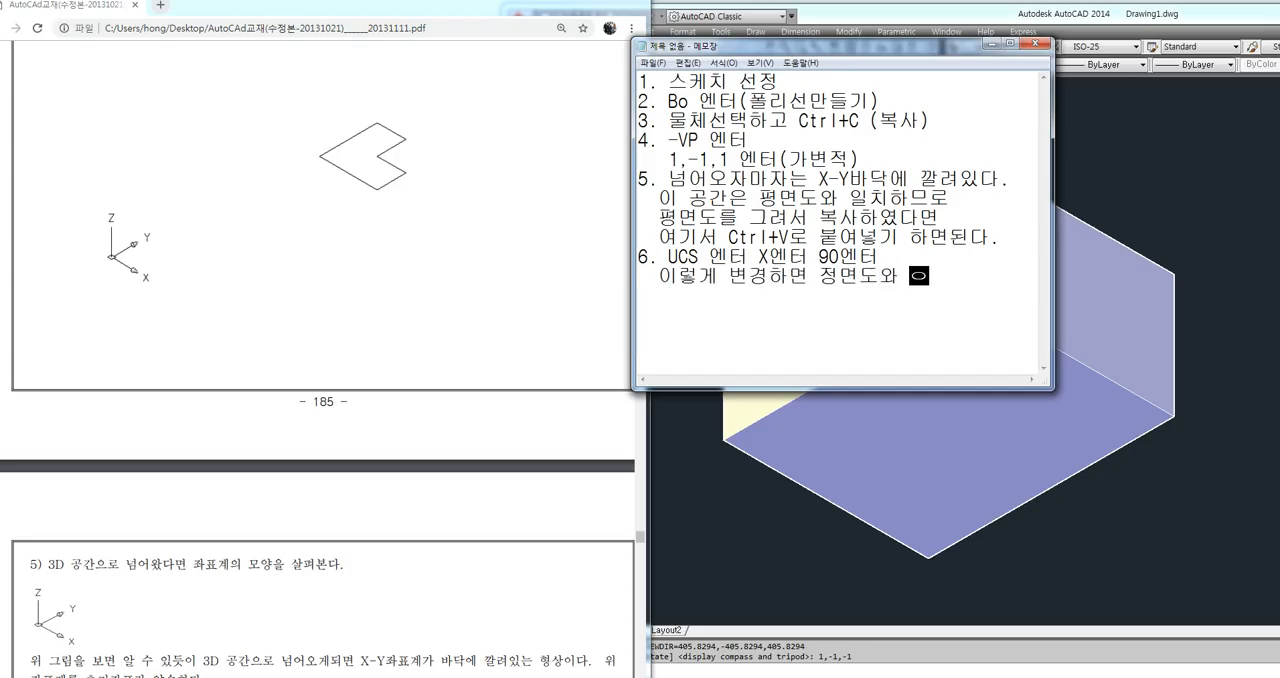
{"action": "type", "text": "일치한다."}
{"action": "key", "text": "Return"}
Continue item 6 with the line "정면도를 복사하여왔다면"
{"action": "type", "text": "ㅈ"}
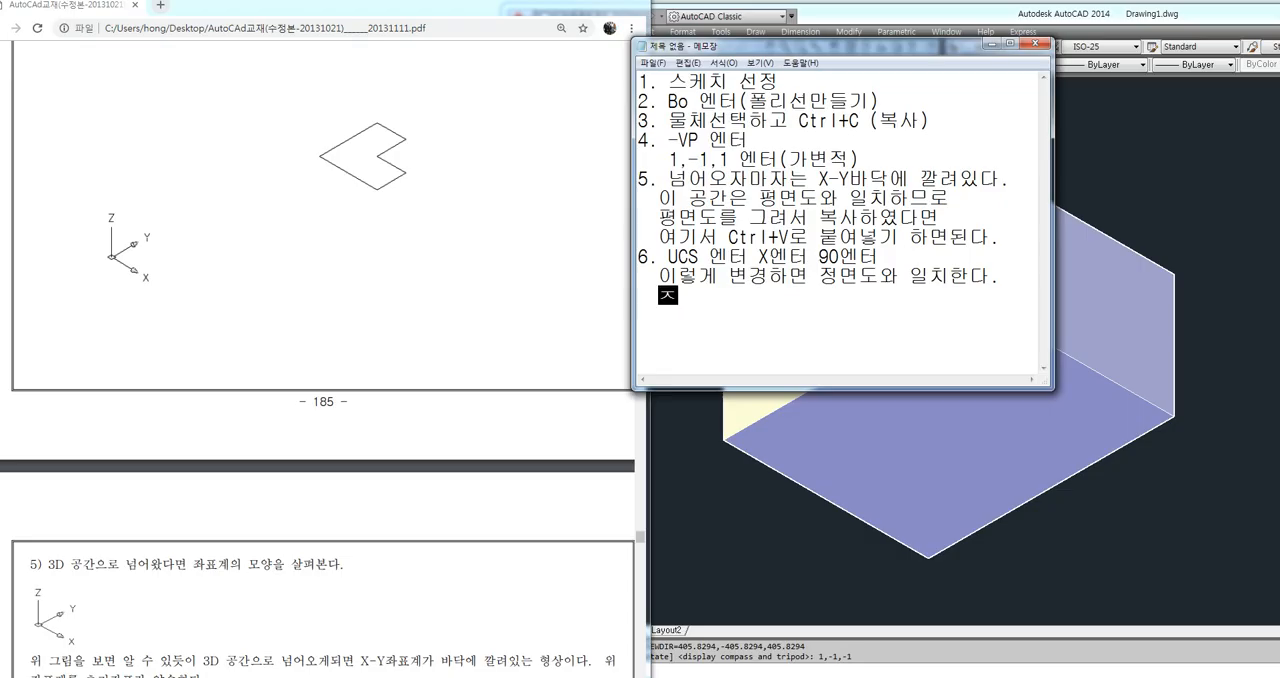
{"action": "type", "text": "정면도를 가져와"}
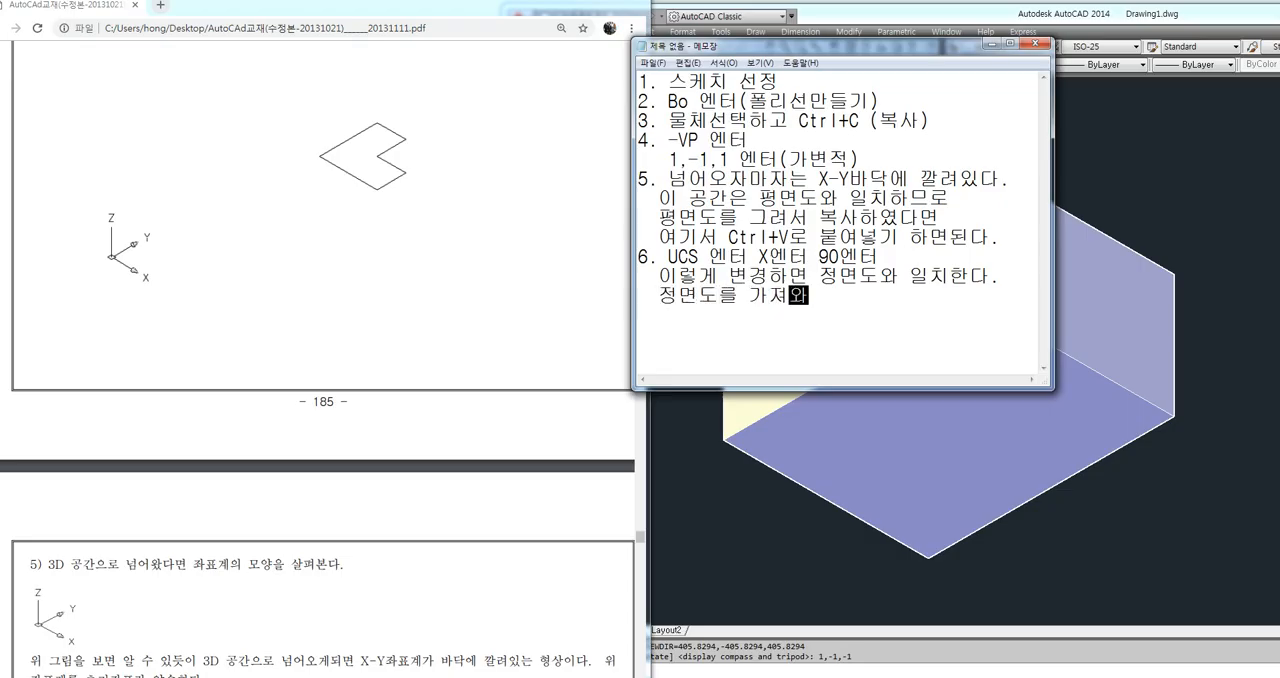
{"action": "type", "text": "왔다면"}
{"action": "key", "text": "BackSpace"}
{"action": "key", "text": "BackSpace"}
{"action": "key", "text": "BackSpace"}
{"action": "key", "text": "BackSpace"}
{"action": "key", "text": "BackSpace"}
{"action": "key", "text": "BackSpace"}
{"action": "key", "text": "BackSpace"}
{"action": "type", "text": "복사하여"}
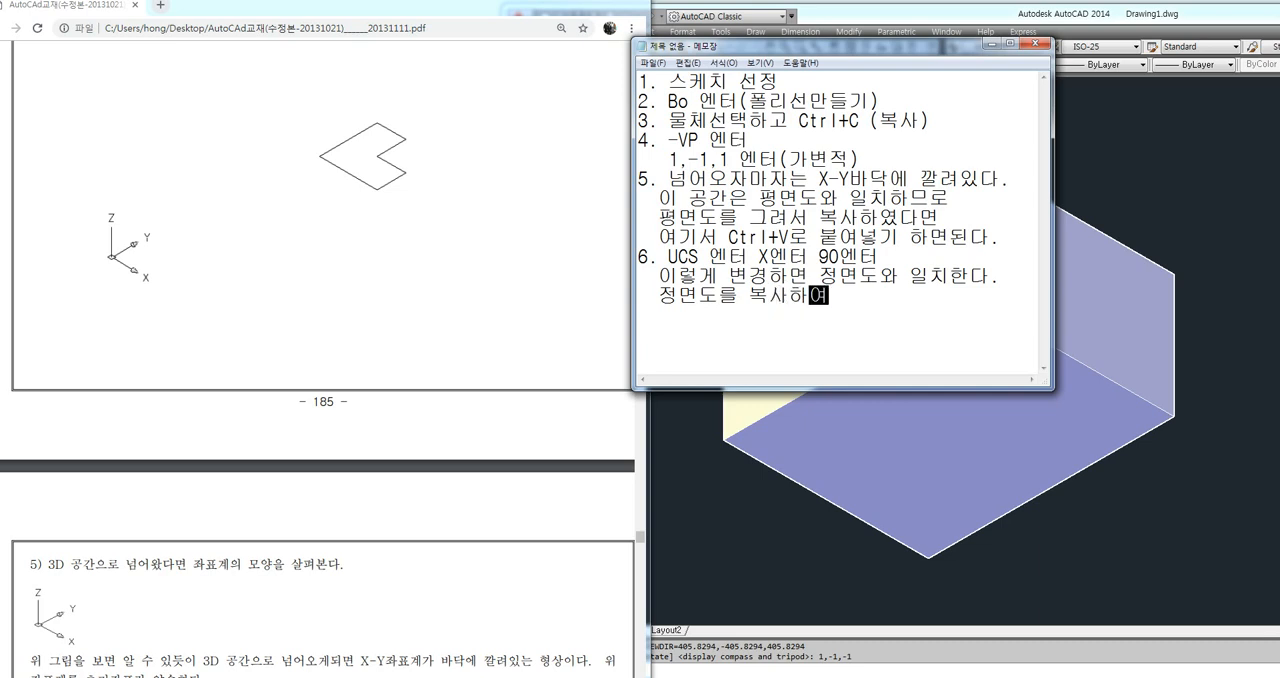
{"action": "type", "text": "왔다면"}
{"action": "key", "text": "Return"}
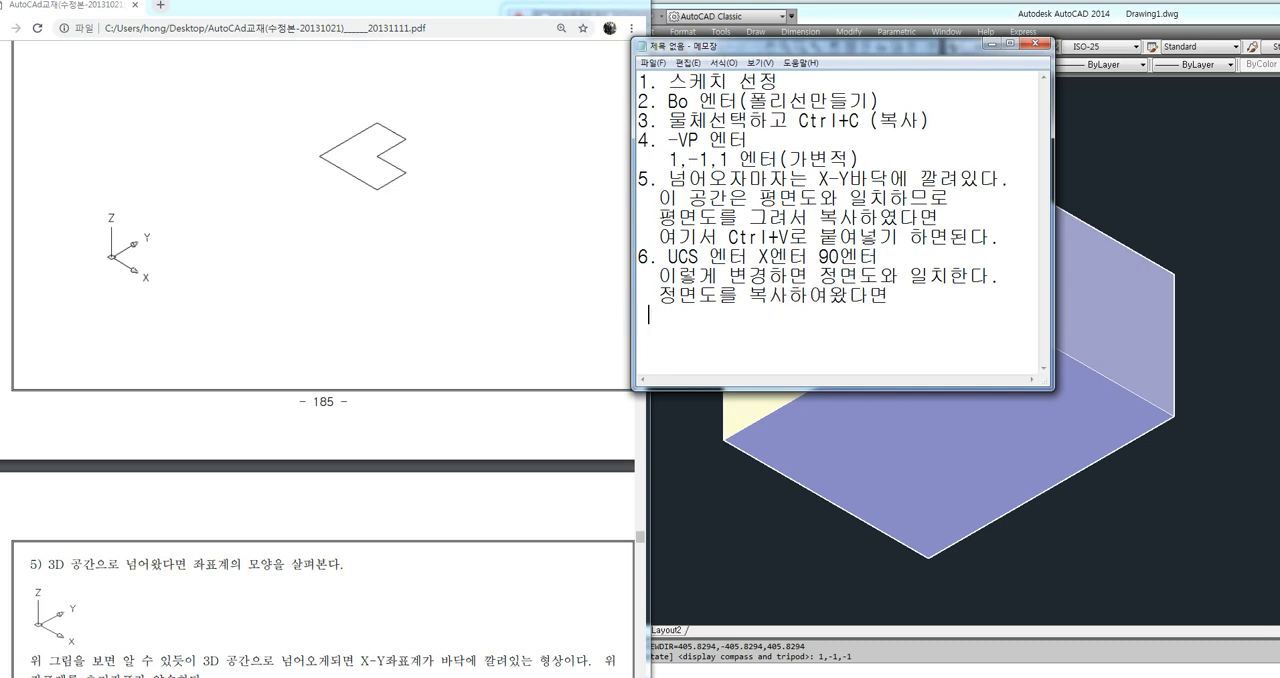
Finish item 6 with the line "이제 Ctrl+V로 붙여넣기 한다."
{"action": "type", "text": "이제 Ctrl+CV"}
{"action": "key", "text": "BackSpace"}
{"action": "key", "text": "BackSpace"}
{"action": "type", "text": "\\V"}
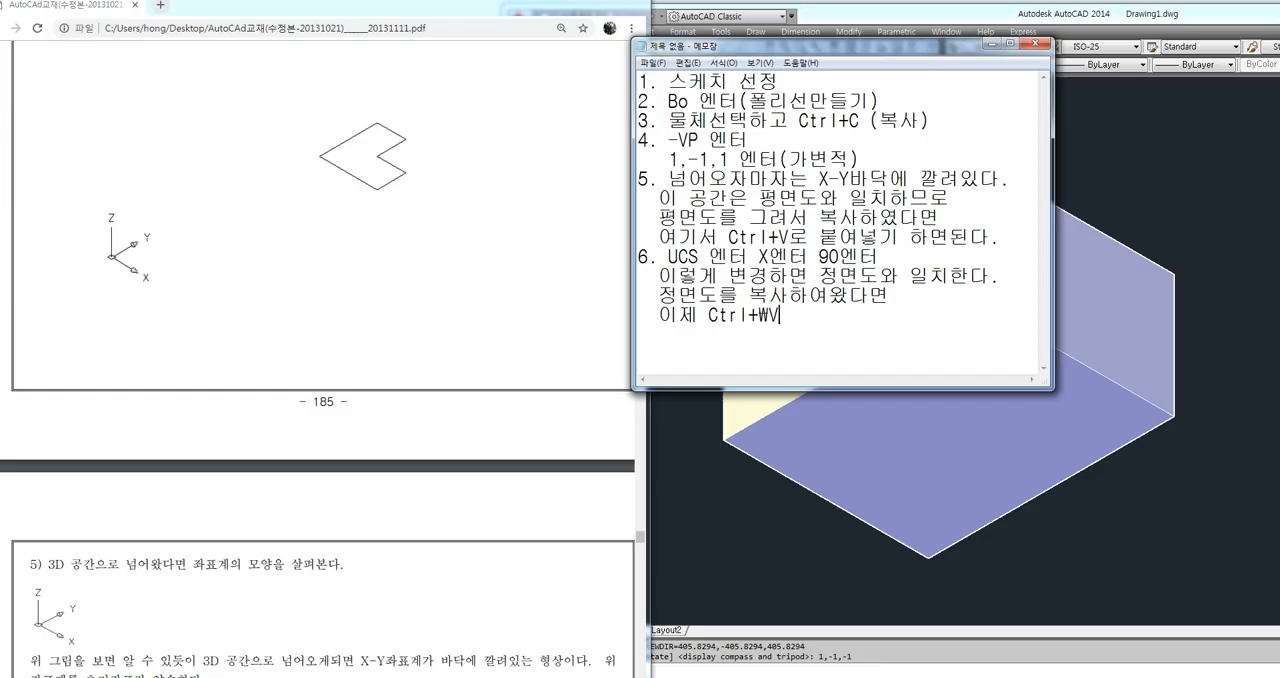
{"action": "key", "text": "BackSpace"}
{"action": "key", "text": "BackSpace"}
{"action": "type", "text": "V로 붙ㅇ여넣기 한다."}
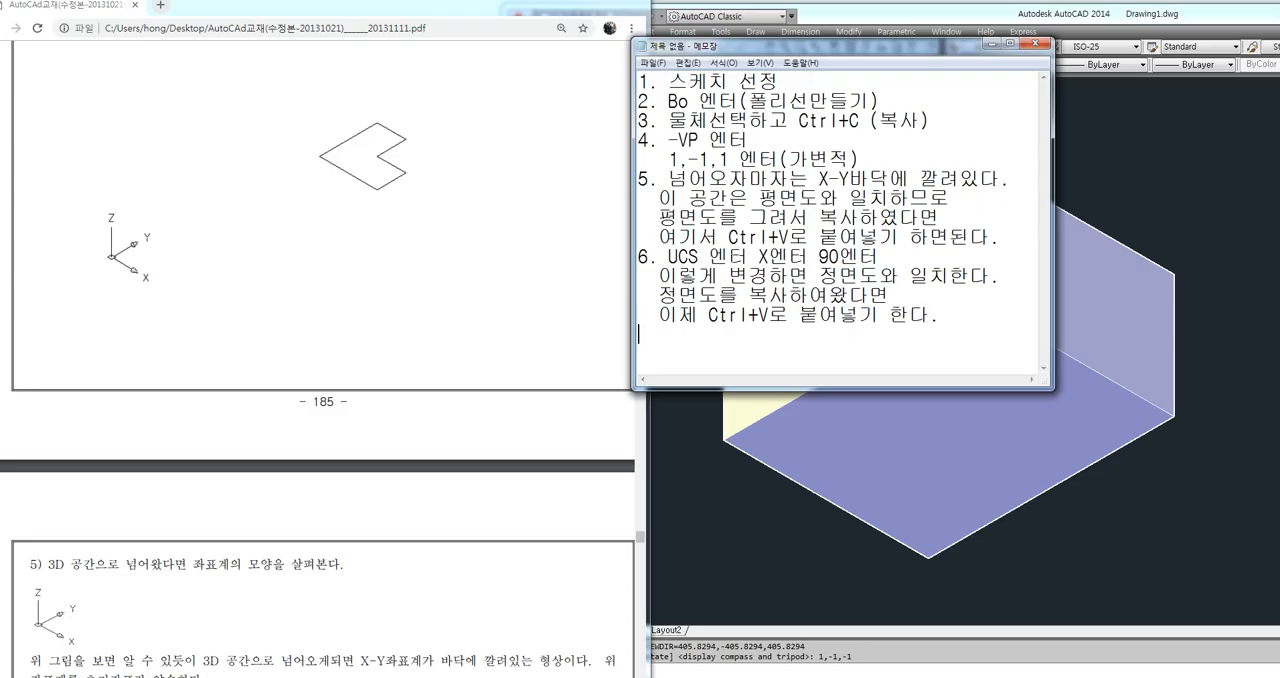
Switch to the PDF textbook and review section 6 on rotating the UCS about X to match the front view
{"action": "left_click", "coordinate": [380, 451]}
{"action": "scroll", "coordinate": [315, 436], "scroll_direction": "down", "scroll_amount": 4}
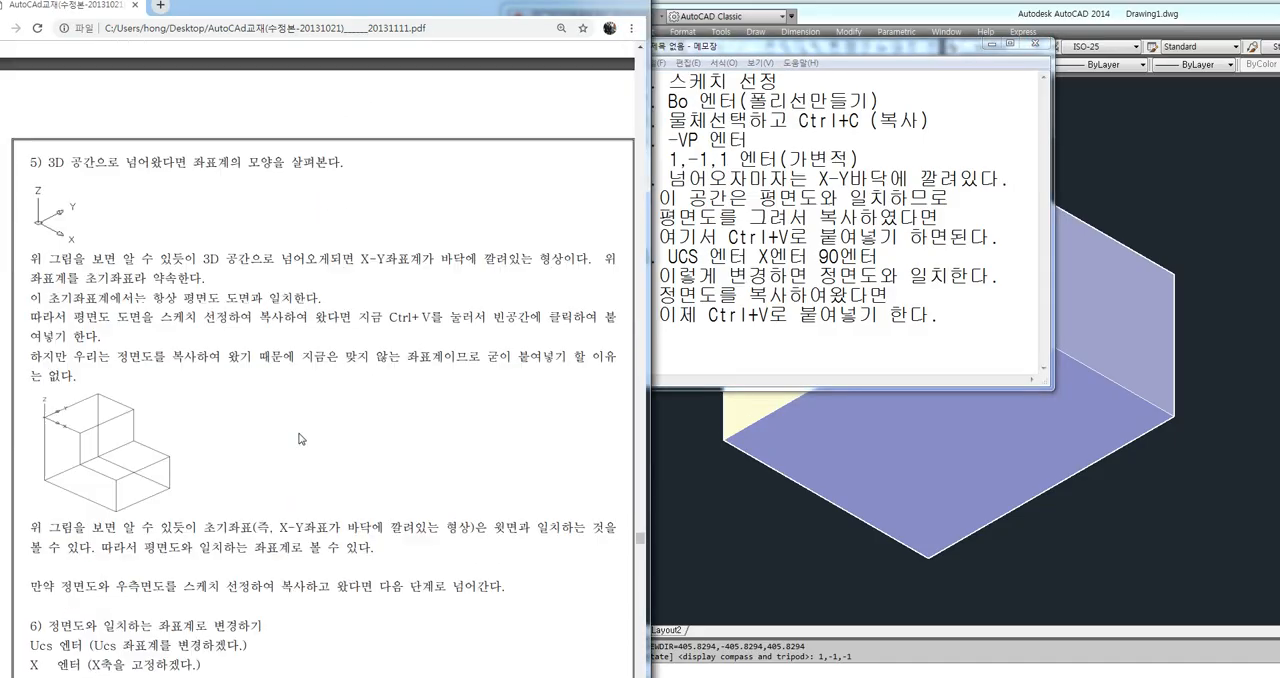
{"action": "scroll", "coordinate": [100, 459], "scroll_direction": "down", "scroll_amount": 3}
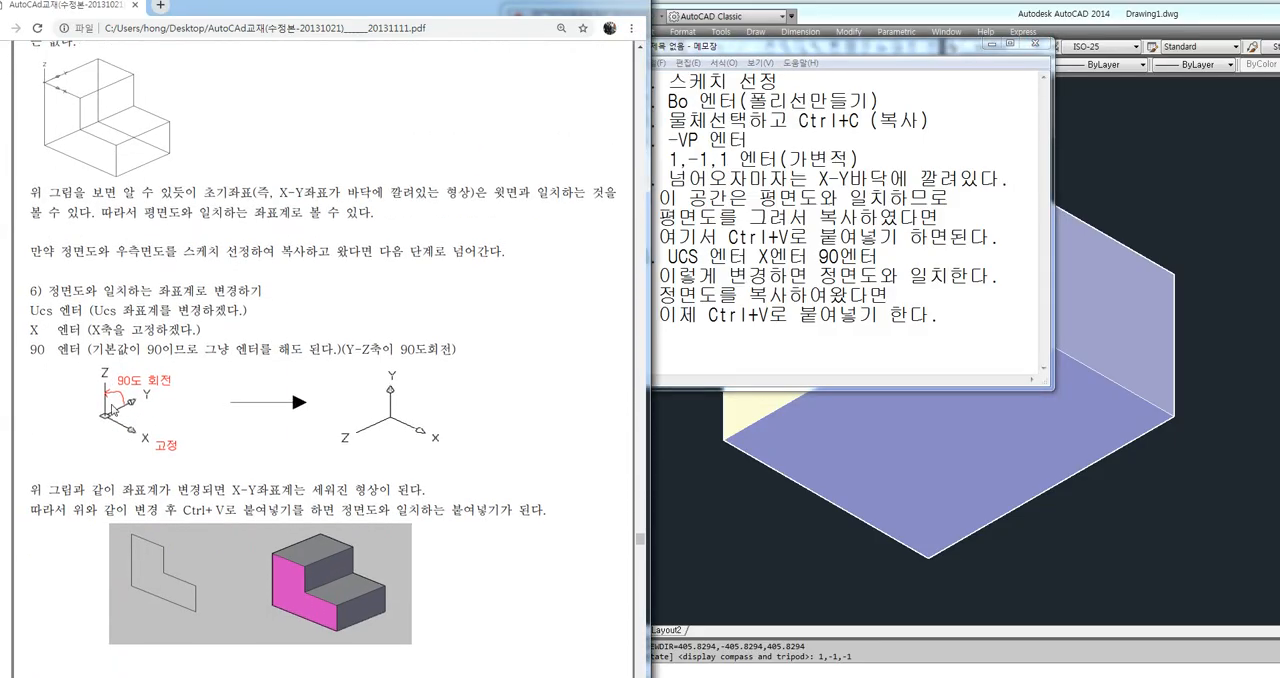
{"action": "scroll", "coordinate": [437, 372], "scroll_direction": "down", "scroll_amount": 1}
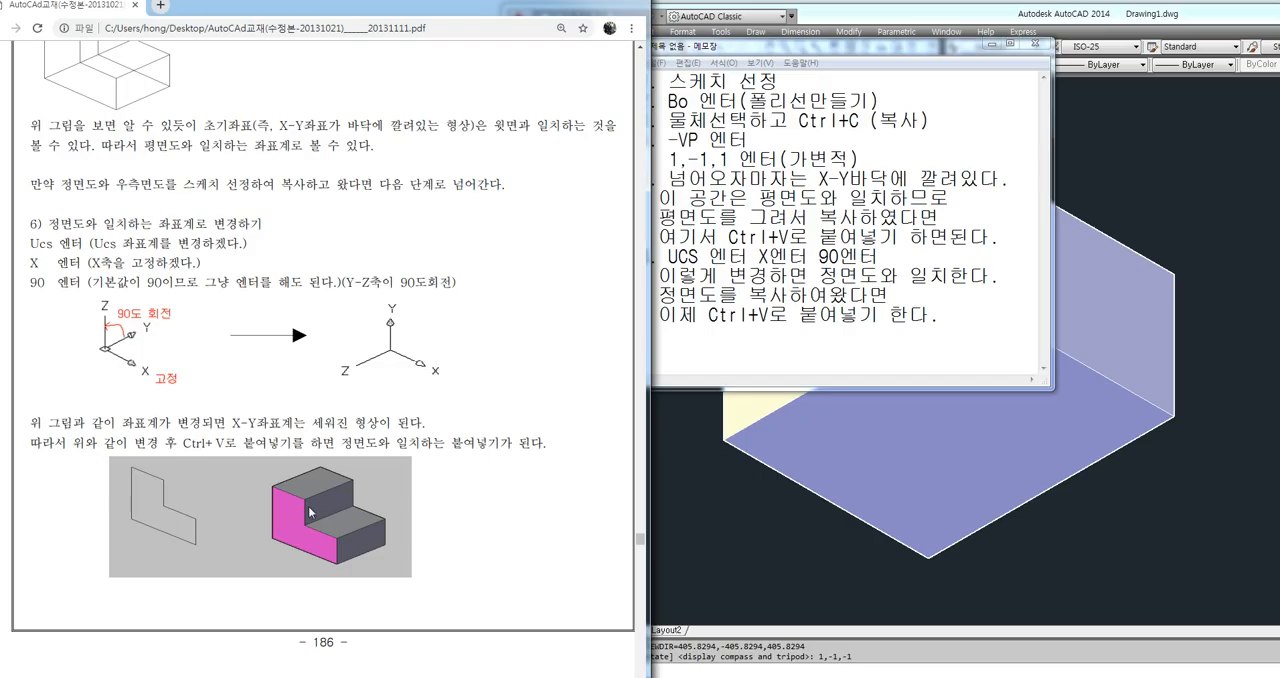
Switch to Notepad and add the seventh note item "7.Ucs엔터 Y 엔터 90 엔터"
{"action": "left_click", "coordinate": [925, 315]}
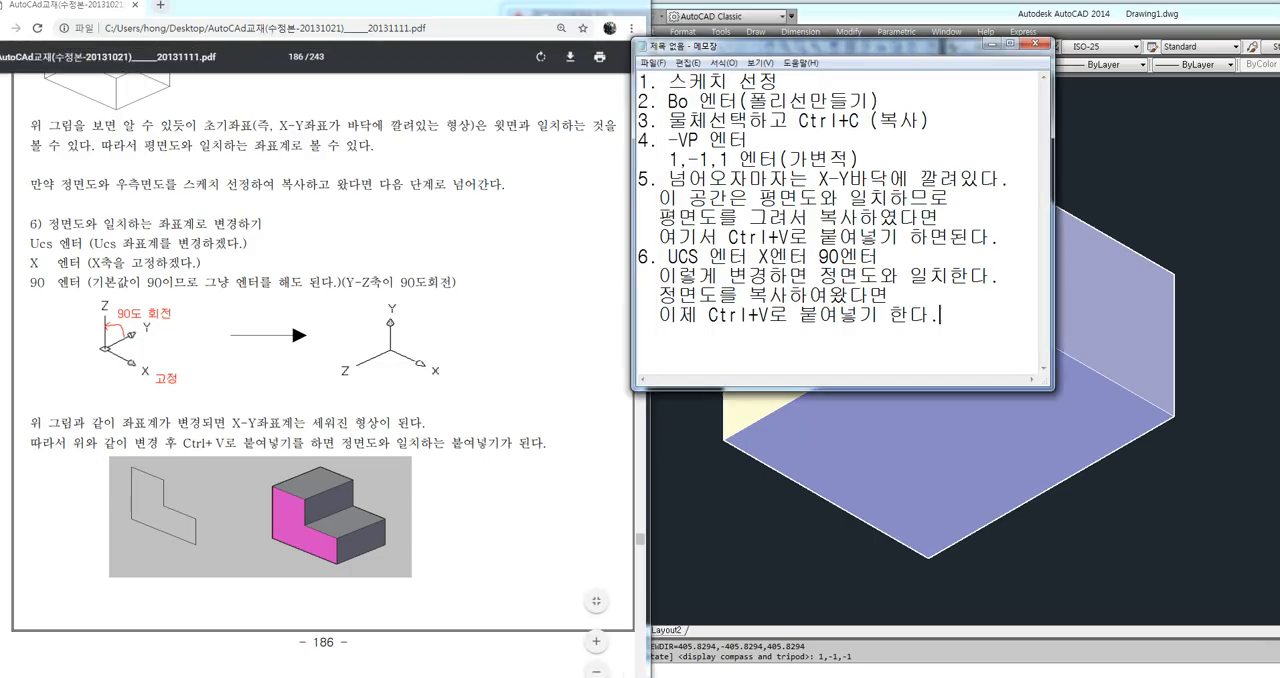
{"action": "key", "text": "Return"}
{"action": "type", "text": "7."}
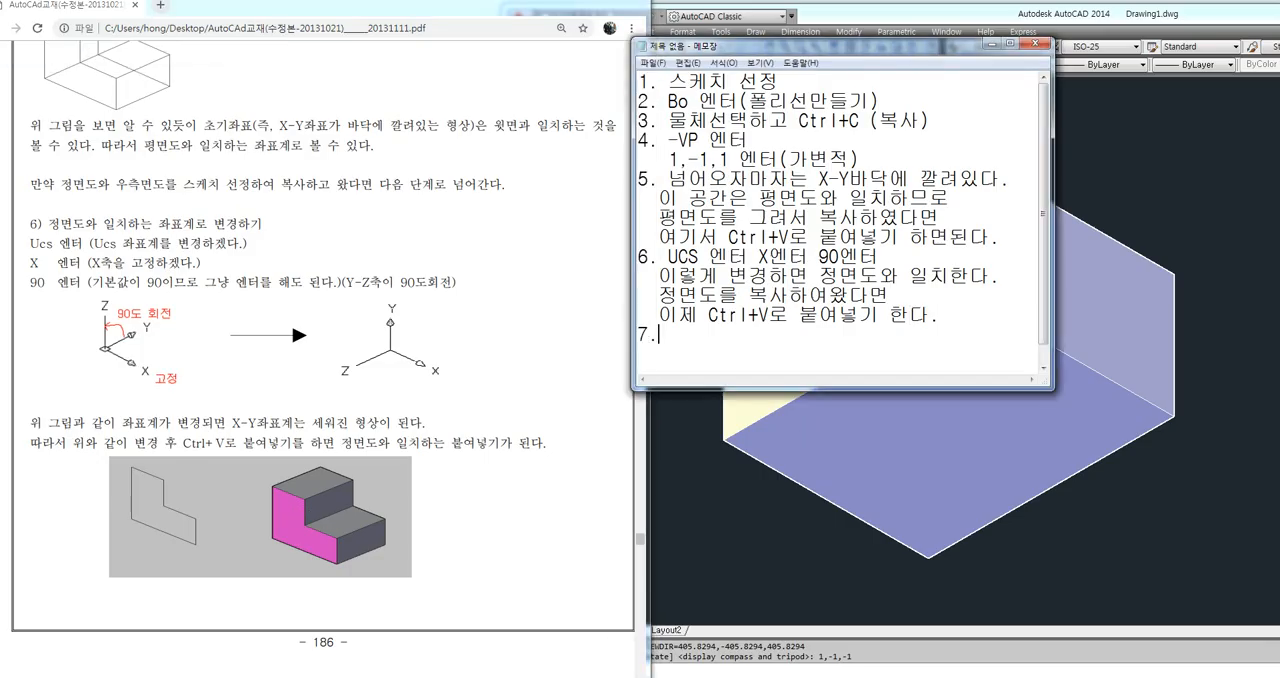
{"action": "type", "text": "Ucs엔터"}
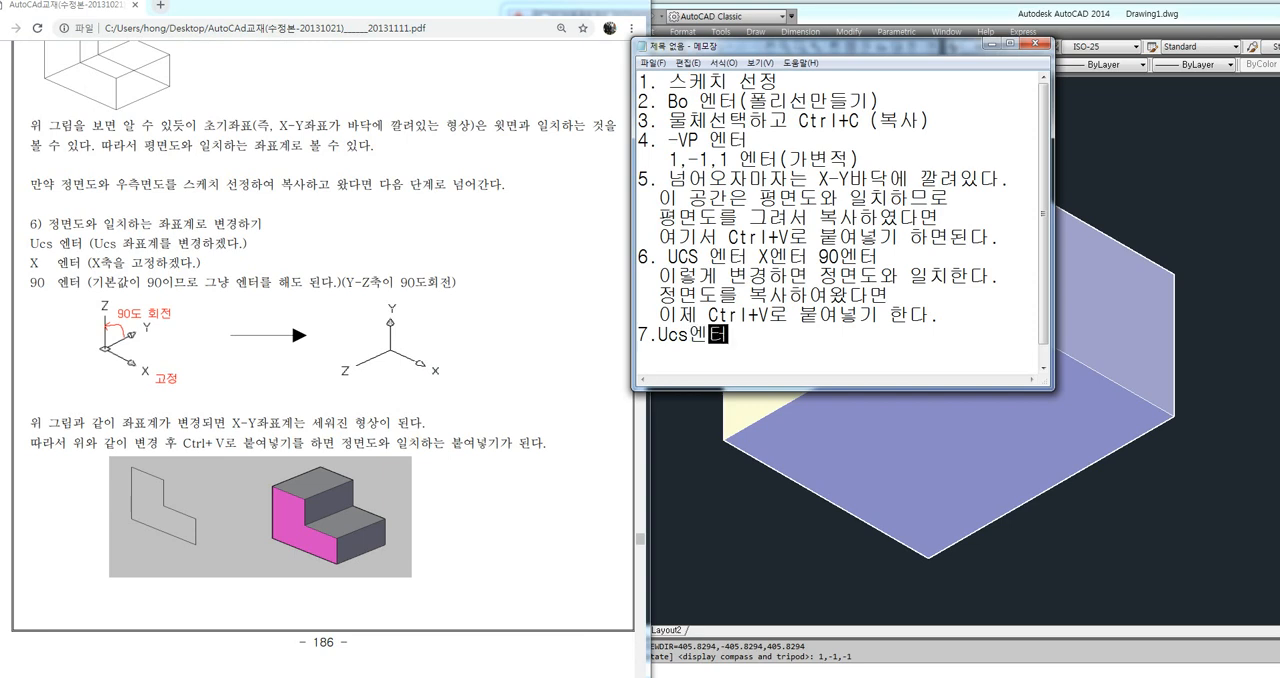
{"action": "type", "text": " Y 엔터"}
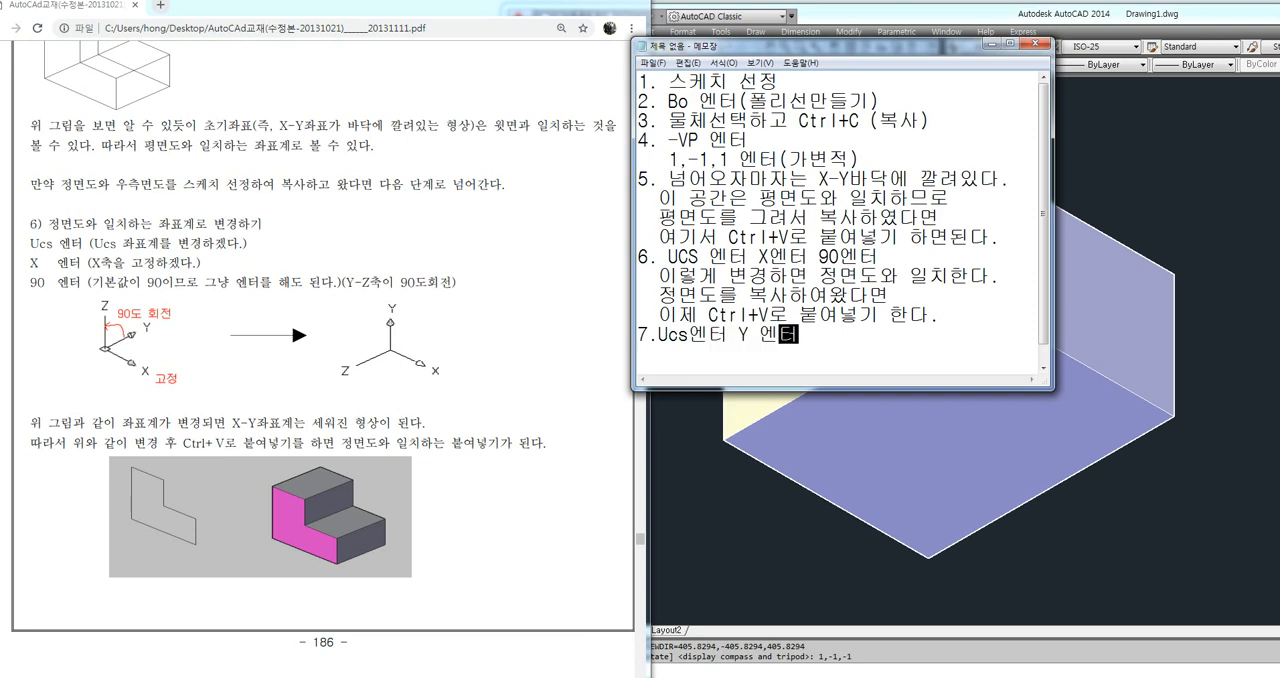
{"action": "type", "text": " 90 엔터"}
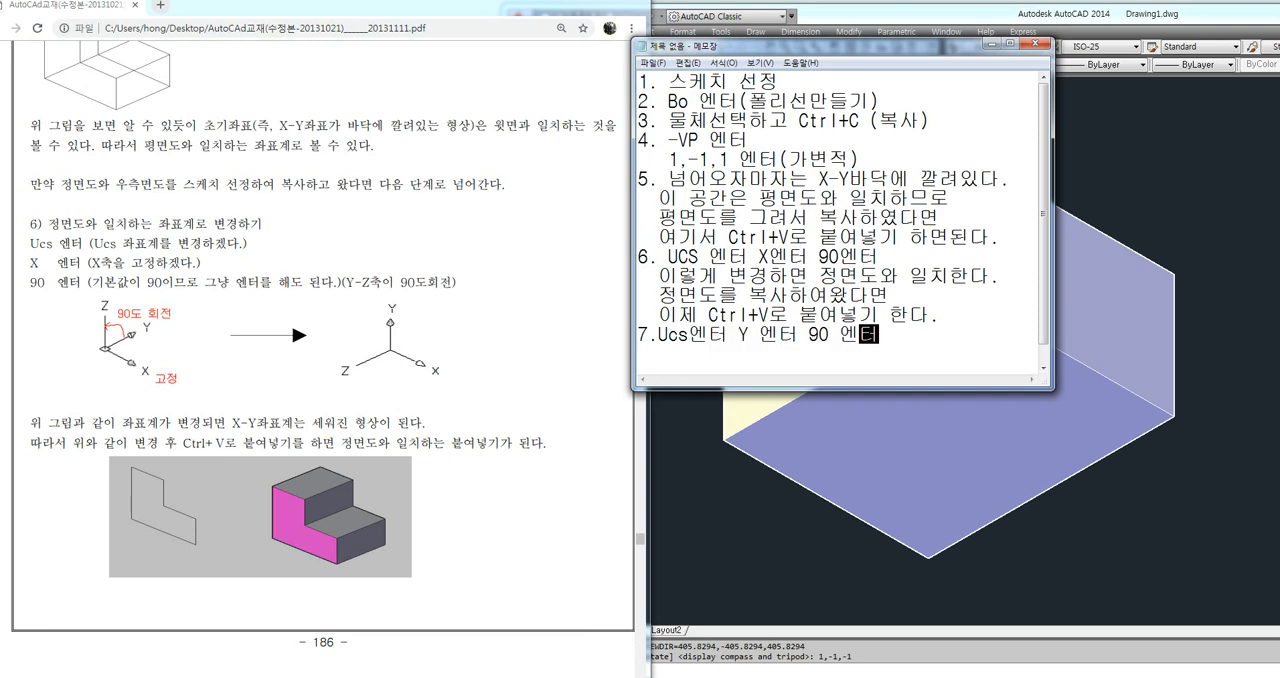
Add the explanation "이렇게 변경하면 우측면도와 일치한다." under item 7
{"action": "key", "text": "Return"}
{"action": "type", "text": "이렇게 변"}
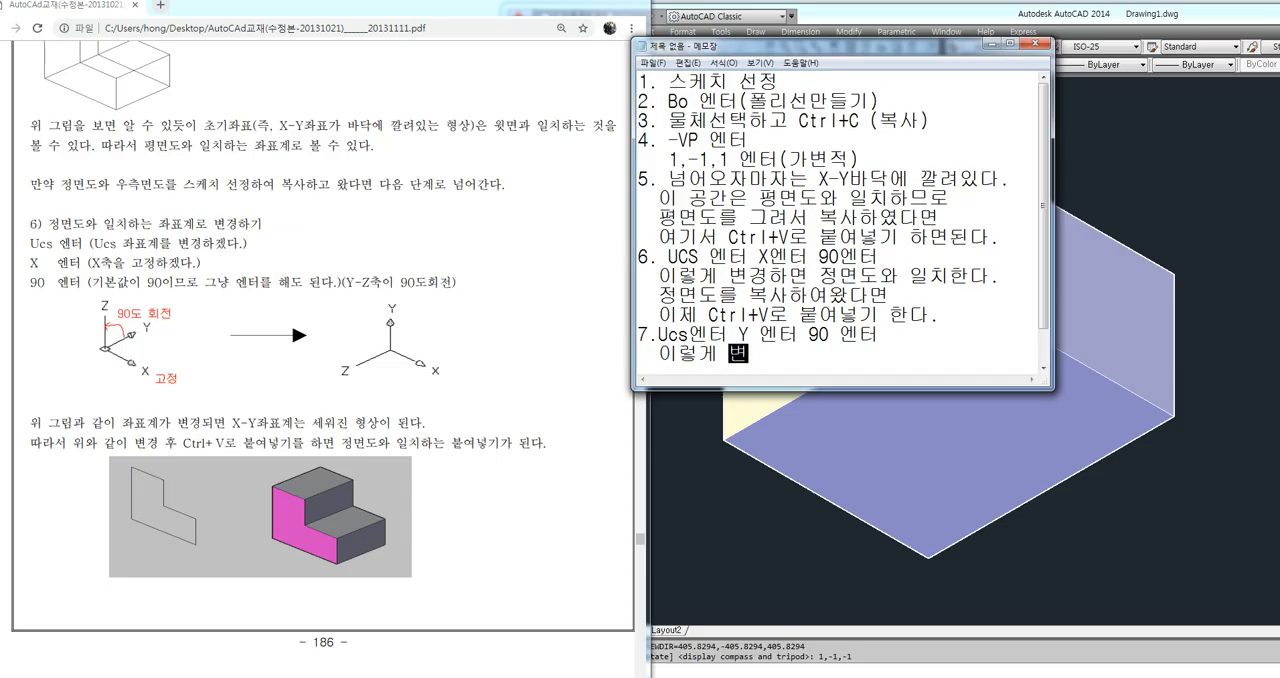
{"action": "type", "text": "경하면 우측면도와 일ㅊ"}
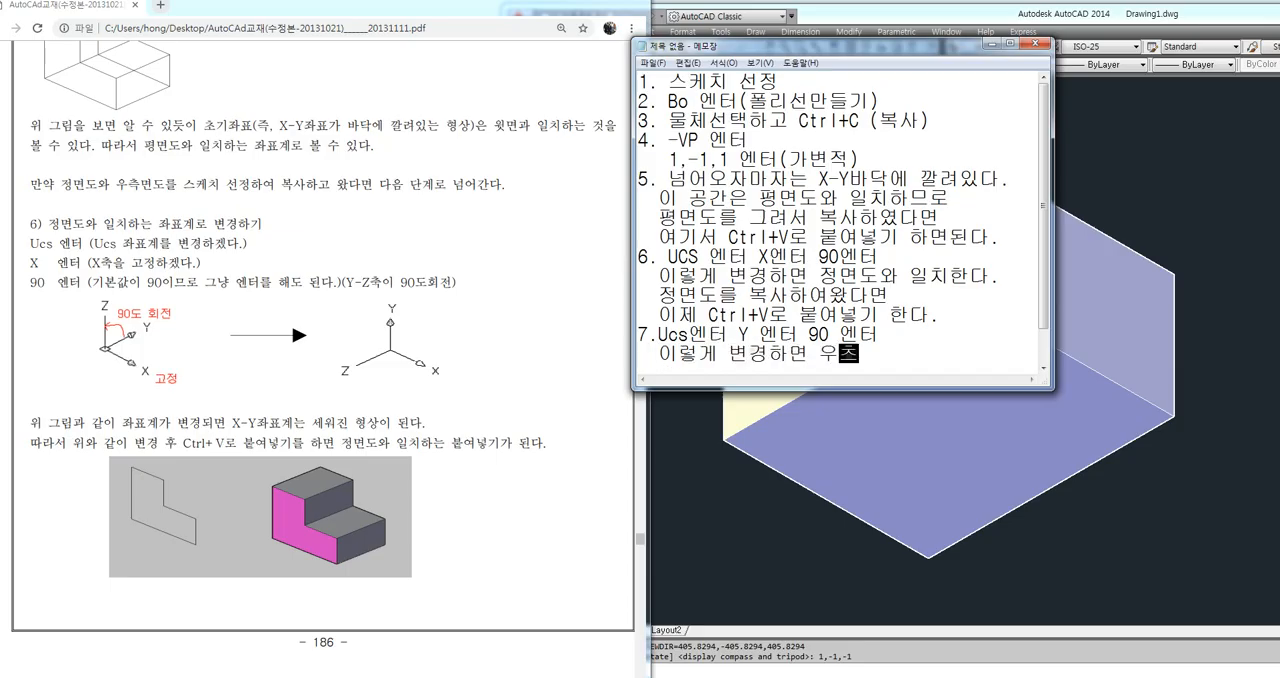
{"action": "type", "text": "치한다."}
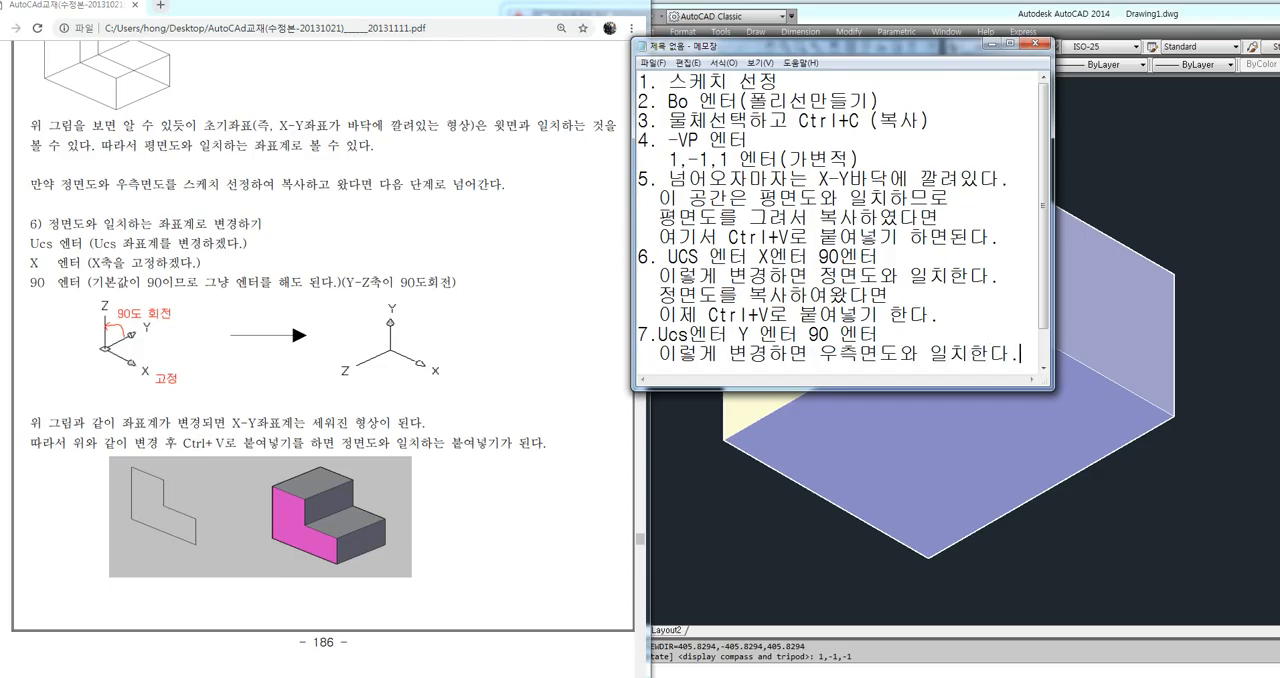
Enlarge the Notepad window and finish item 7 with the line "이제 Ctrl+V로 붙여넣기 한다."
{"action": "left_click_drag", "start_coordinate": [1052, 388], "coordinate": [1148, 603]}
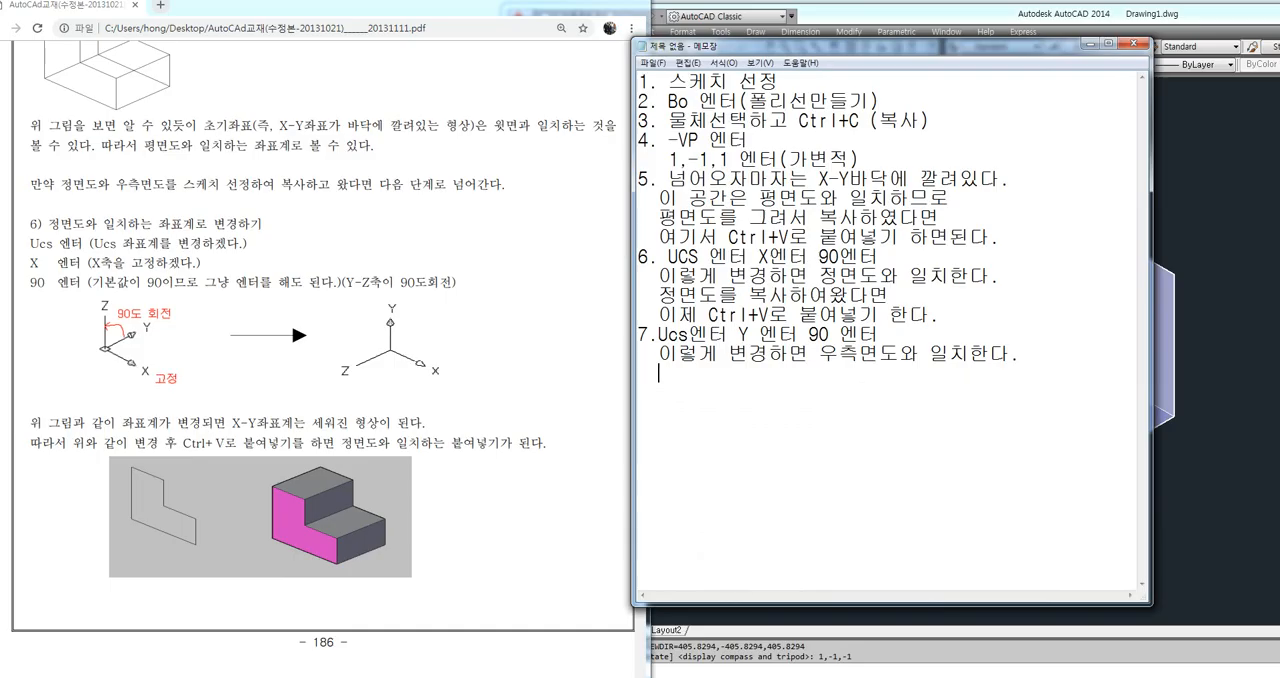
{"action": "type", "text": "이제 Ctrl+V"}
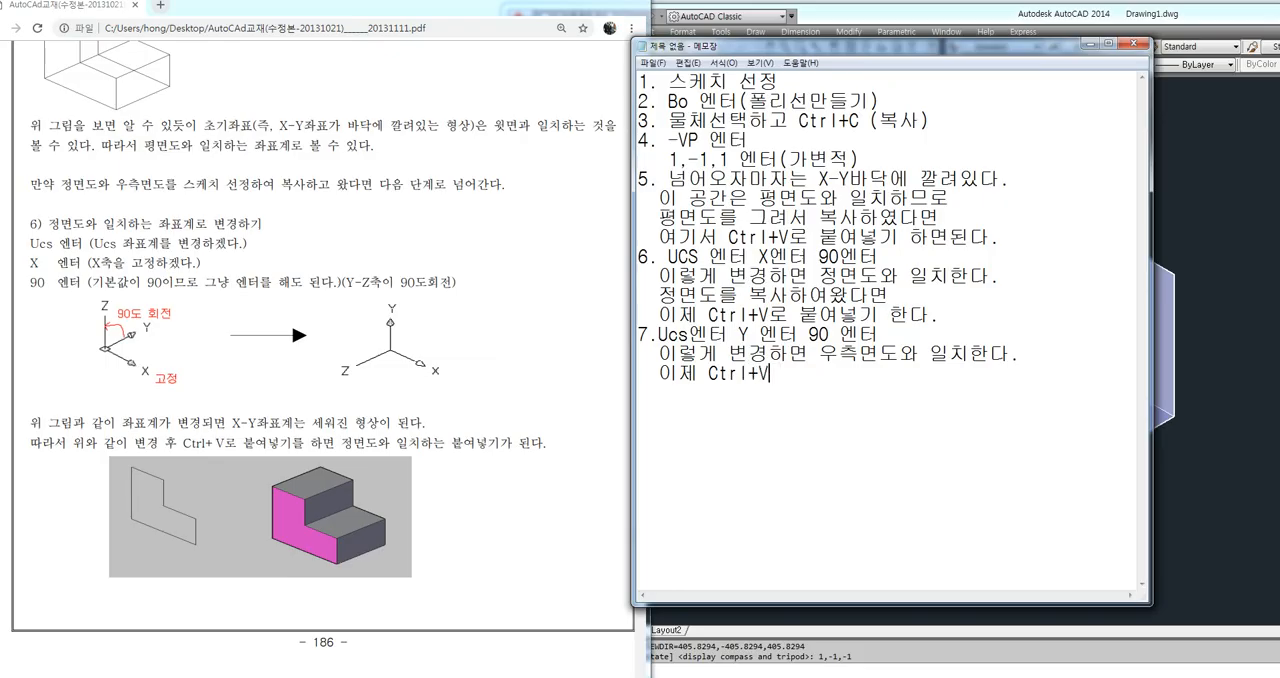
{"action": "type", "text": "로 붙여"}
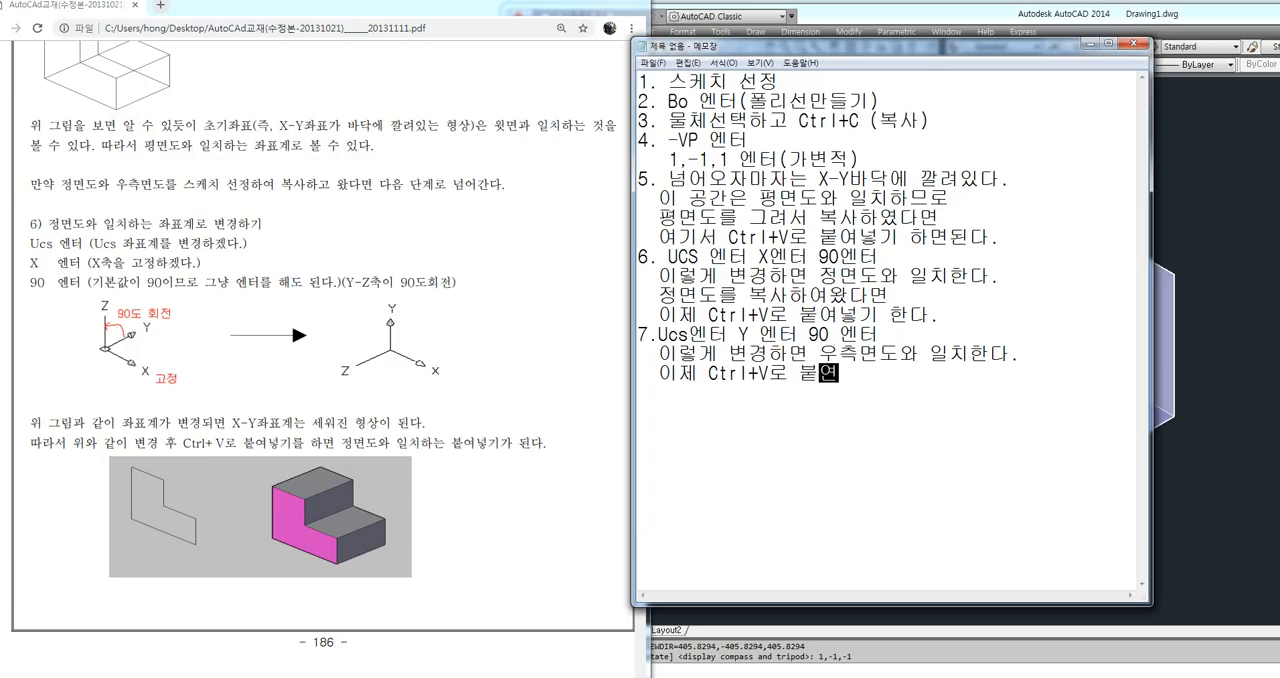
{"action": "type", "text": "넣ㄱㅣ "}
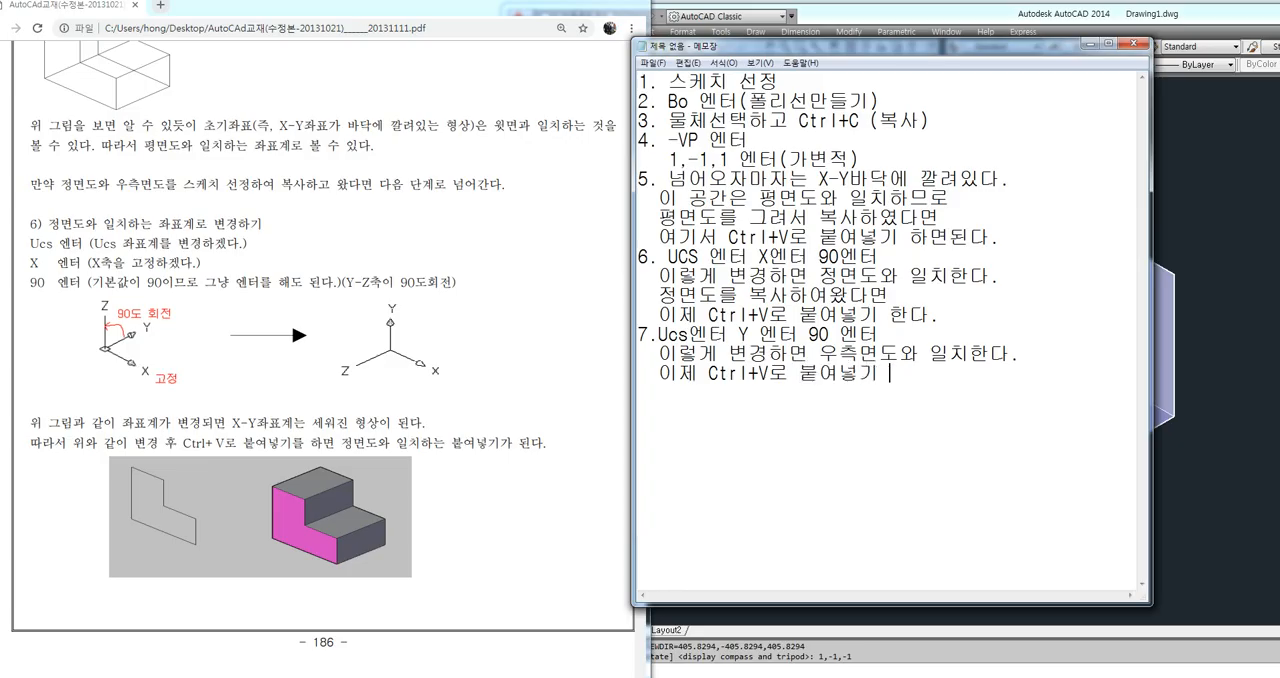
{"action": "type", "text": "하ㄴ다."}
{"action": "key", "text": "Return"}
Review note items 5 to 7 by highlighting their coordinate system and paste lines
{"action": "left_click_drag", "start_coordinate": [668, 178], "coordinate": [1000, 237]}
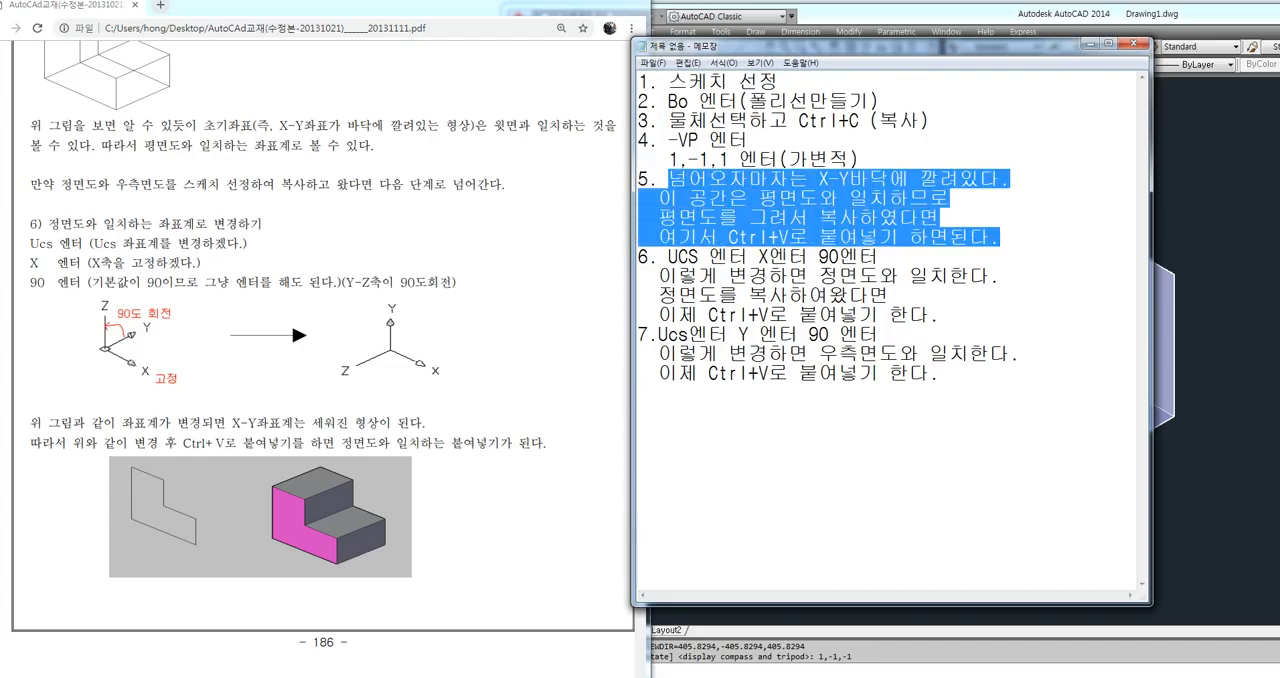
{"action": "left_click_drag", "start_coordinate": [668, 256], "coordinate": [880, 257]}
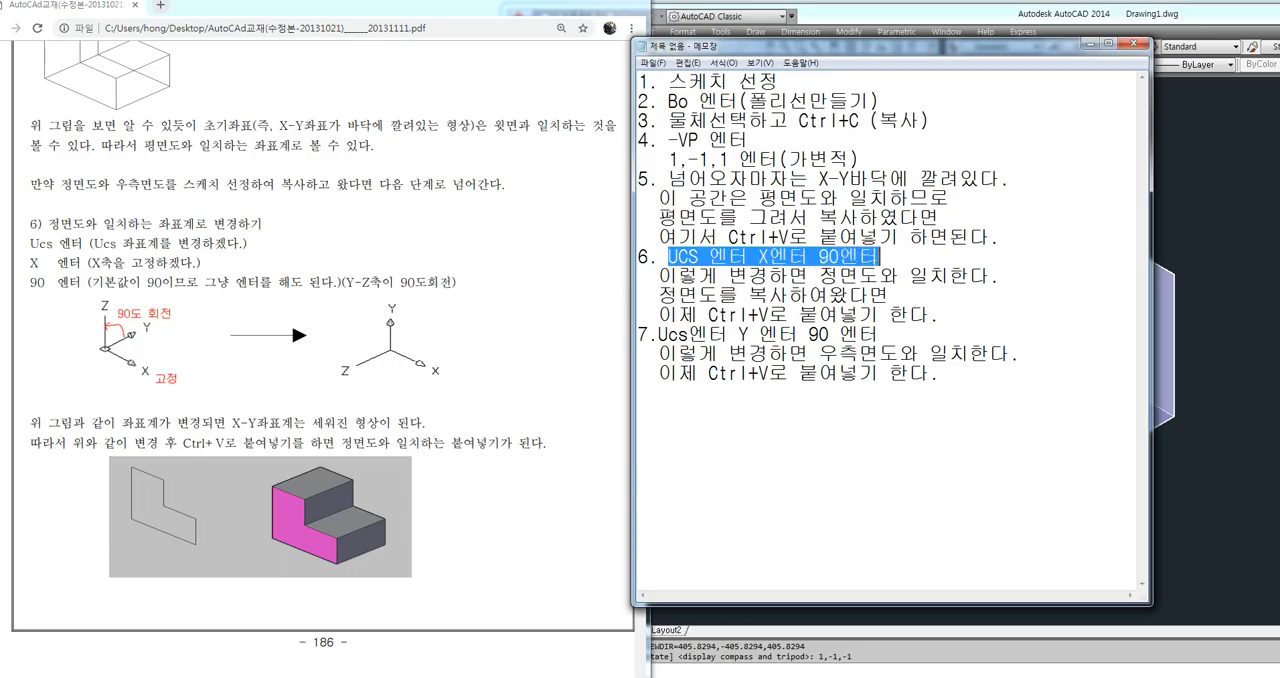
{"action": "left_click_drag", "start_coordinate": [658, 314], "coordinate": [890, 314]}
{"action": "left_click_drag", "start_coordinate": [658, 334], "coordinate": [860, 334]}
{"action": "left_click_drag", "start_coordinate": [658, 373], "coordinate": [910, 373]}
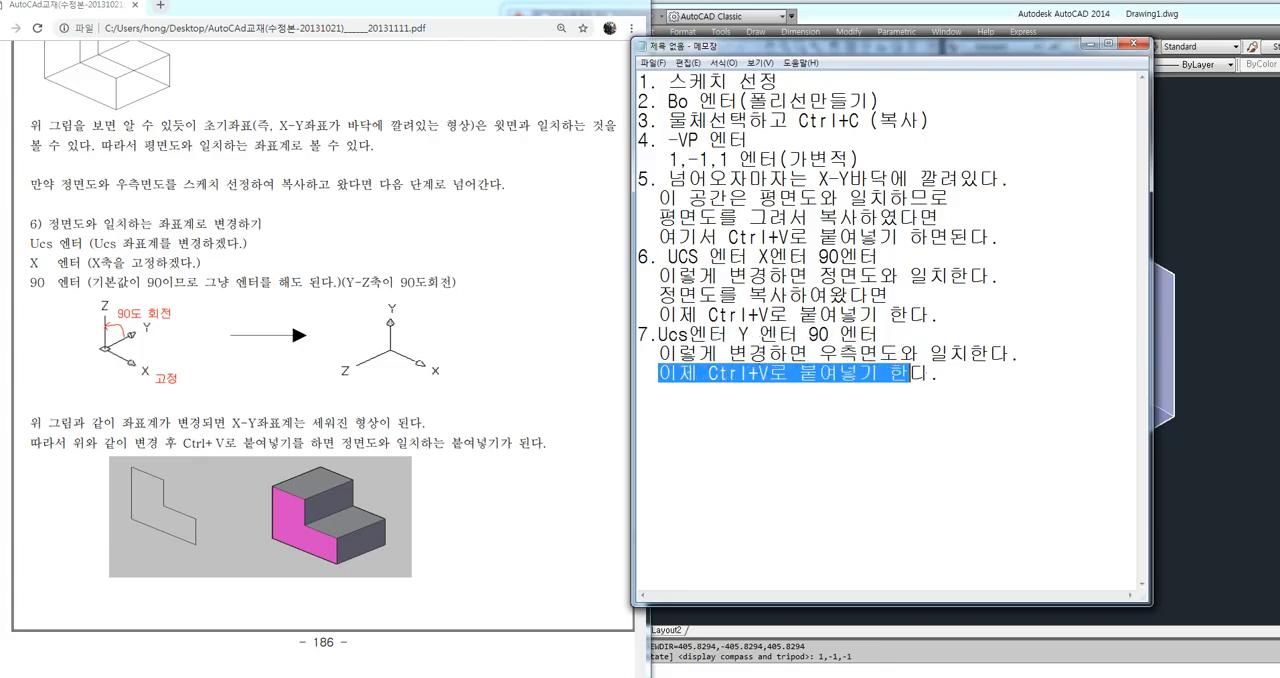
{"action": "left_click", "coordinate": [942, 374]}
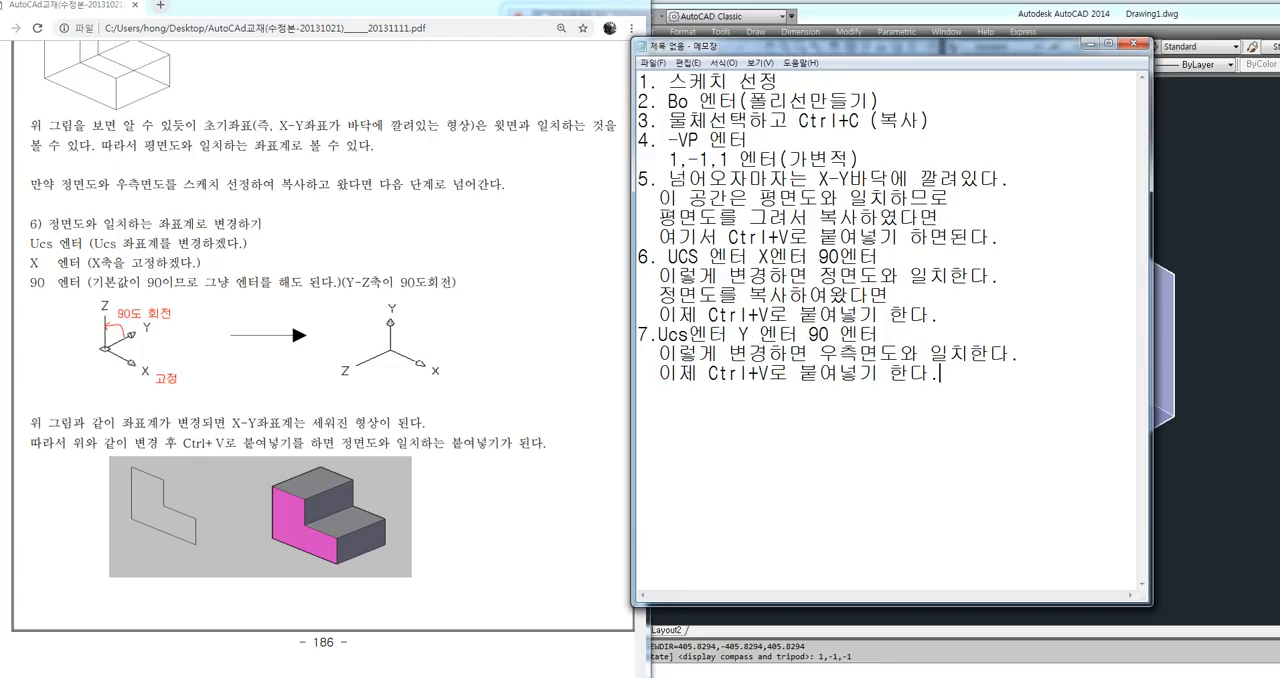
{"action": "left_click_drag", "start_coordinate": [688, 178], "coordinate": [940, 374]}
{"action": "left_click", "coordinate": [940, 374]}
Add the eighth note heading "8.돌출하기" on a new line below item 7
{"action": "key", "text": "Return"}
{"action": "type", "text": "8.돌출하기"}
{"action": "key", "text": "Return"}
Begin the extrusion command line under item 8 with "Ext 엔터"
{"action": "type", "text": "Ext"}
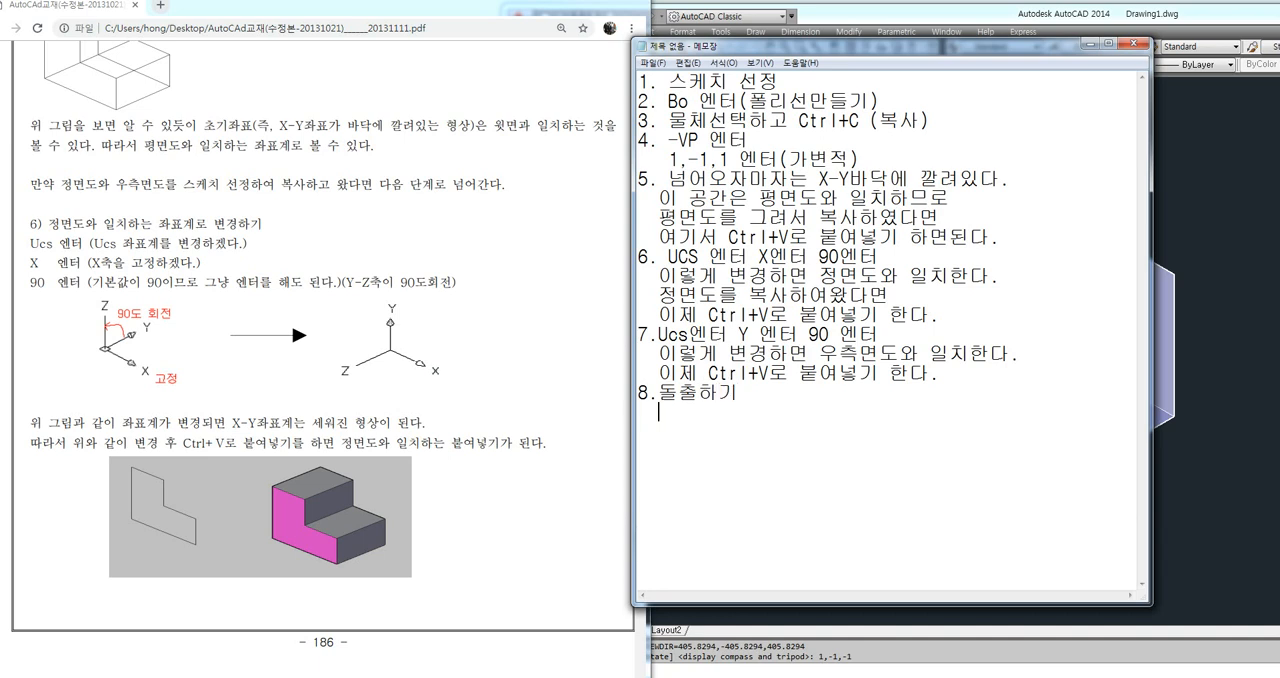
{"action": "type", "text": "r"}
{"action": "key", "text": "BackSpace"}
{"action": "key", "text": "BackSpace"}
{"action": "type", "text": "dpsx"}
{"action": "key", "text": "BackSpace"}
{"action": "key", "text": "BackSpace"}
{"action": "key", "text": "BackSpace"}
{"action": "key", "text": "BackSpace"}
{"action": "key", "text": "Hangul"}
{"action": "type", "text": "엔터"}
{"action": "type", "text": " 물체 선택 ㅇ"}
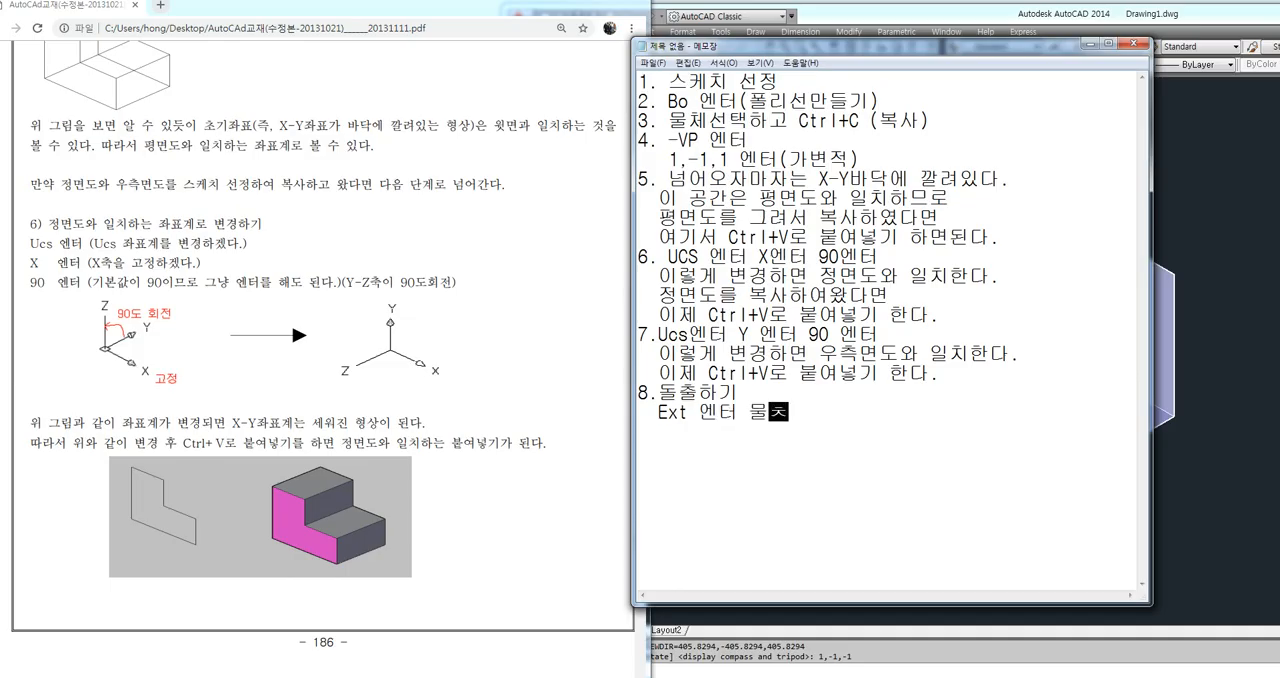
{"action": "type", "text": "엔터 ㅜㄷ"}
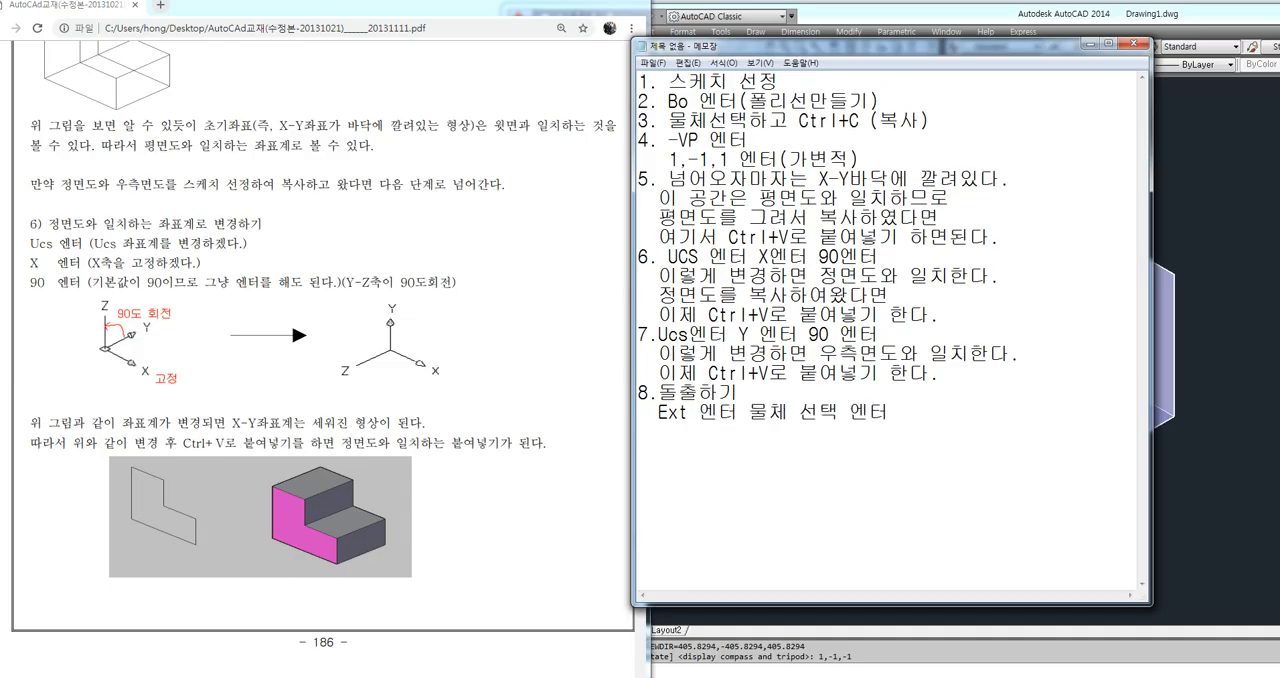
Complete the extrusion command line under item 8 with "물체 선택 엔터 두께 입력 엔터"
{"action": "key", "text": "BackSpace"}
{"action": "key", "text": "BackSpace"}
{"action": "type", "text": "두께 입력 엔터"}
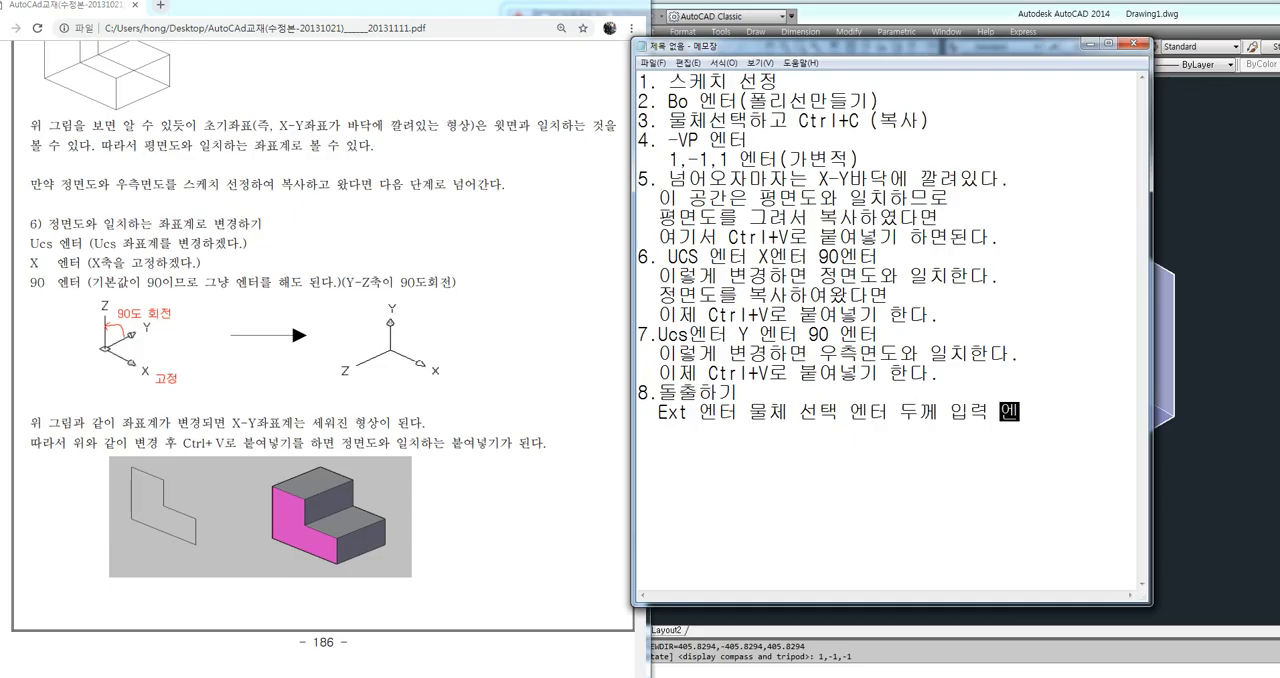
{"action": "key", "text": "Return"}
Insert "/" separators after "Ext 엔터" and before "두께 입력" in the item 8 command line
{"action": "type", "text": "/"}
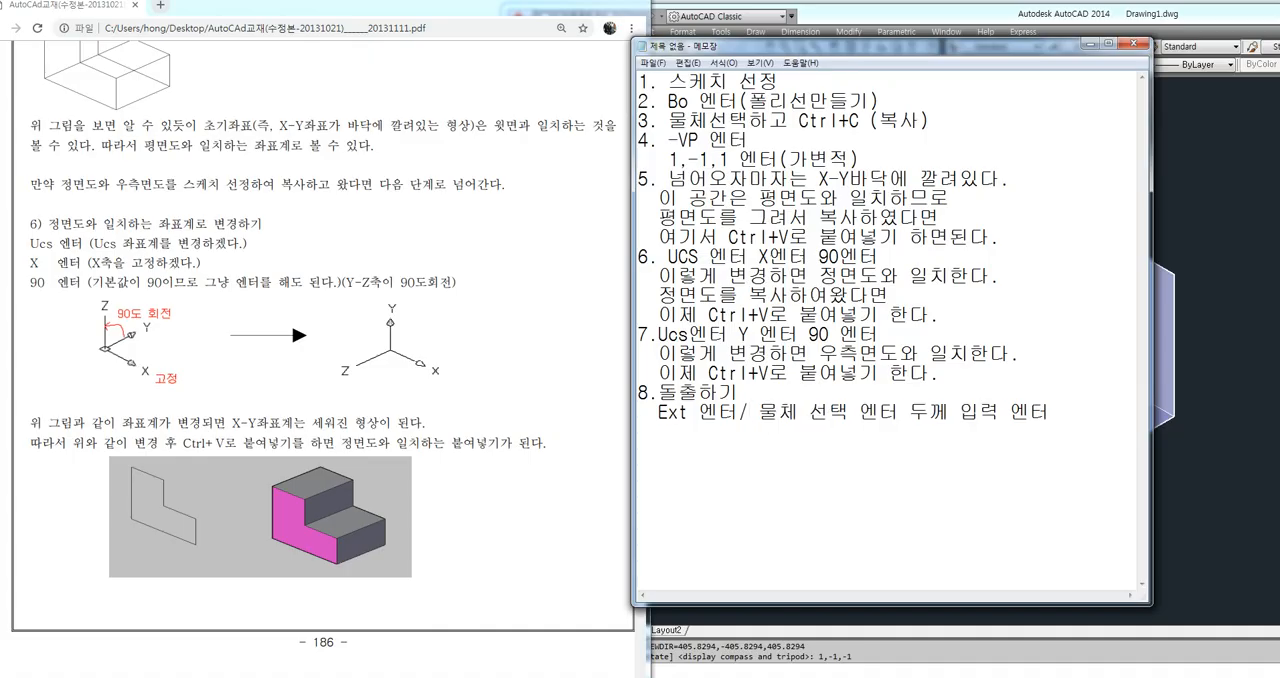
{"action": "left_click", "coordinate": [850, 412]}
{"action": "left_click", "coordinate": [910, 412]}
{"action": "type", "text": "/"}
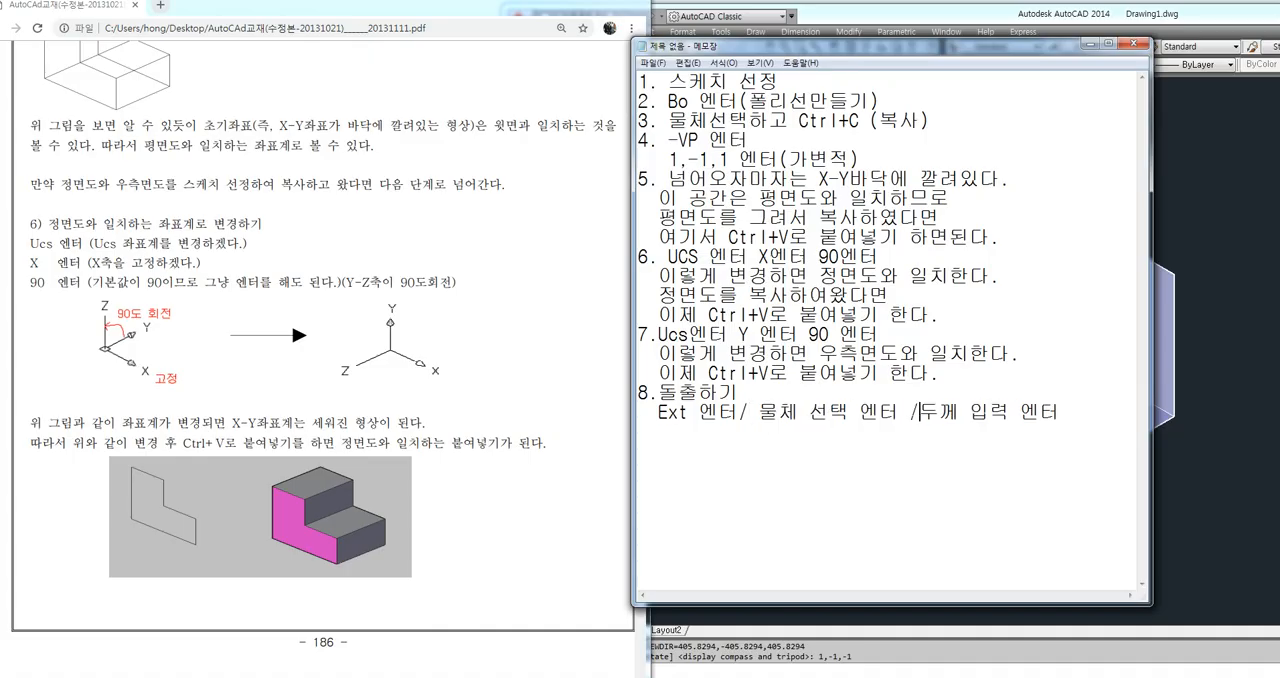
Add the ninth note heading "9. 면색상입히기" below the extrusion line
{"action": "left_click", "coordinate": [1060, 412]}
{"action": "type", "text": "9. 면색"}
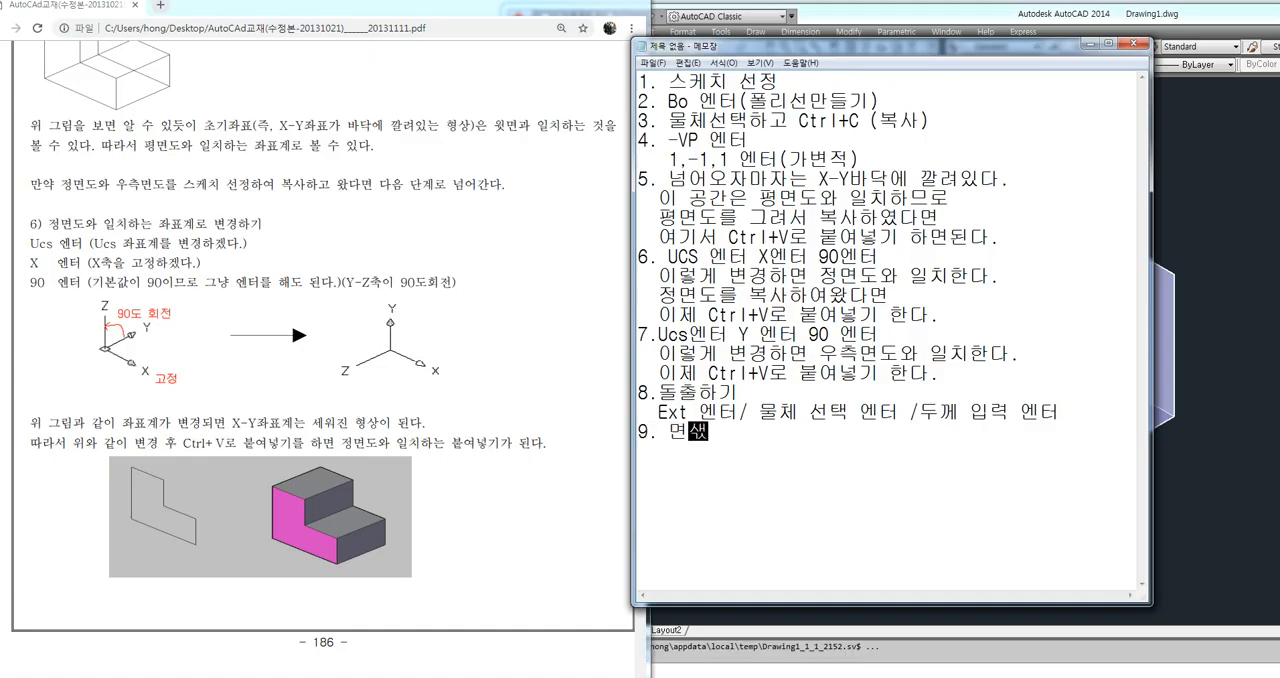
{"action": "type", "text": "상입히기"}
{"action": "key", "text": "Return"}
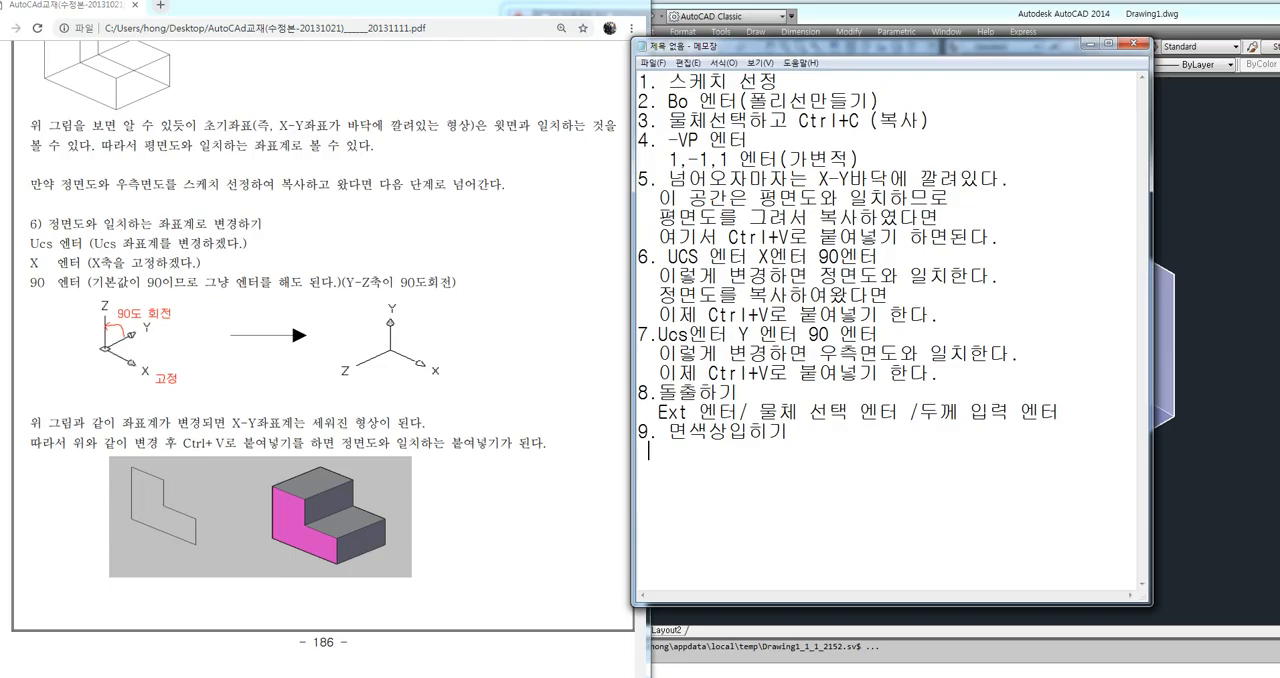
Begin the shading command line under item 9 with "Sha 엔터 /"
{"action": "type", "text": "Sha dpsx"}
{"action": "key", "text": "BackSpace"}
{"action": "key", "text": "BackSpace"}
{"action": "key", "text": "BackSpace"}
{"action": "key", "text": "BackSpace"}
{"action": "type", "text": "엔터 / "}
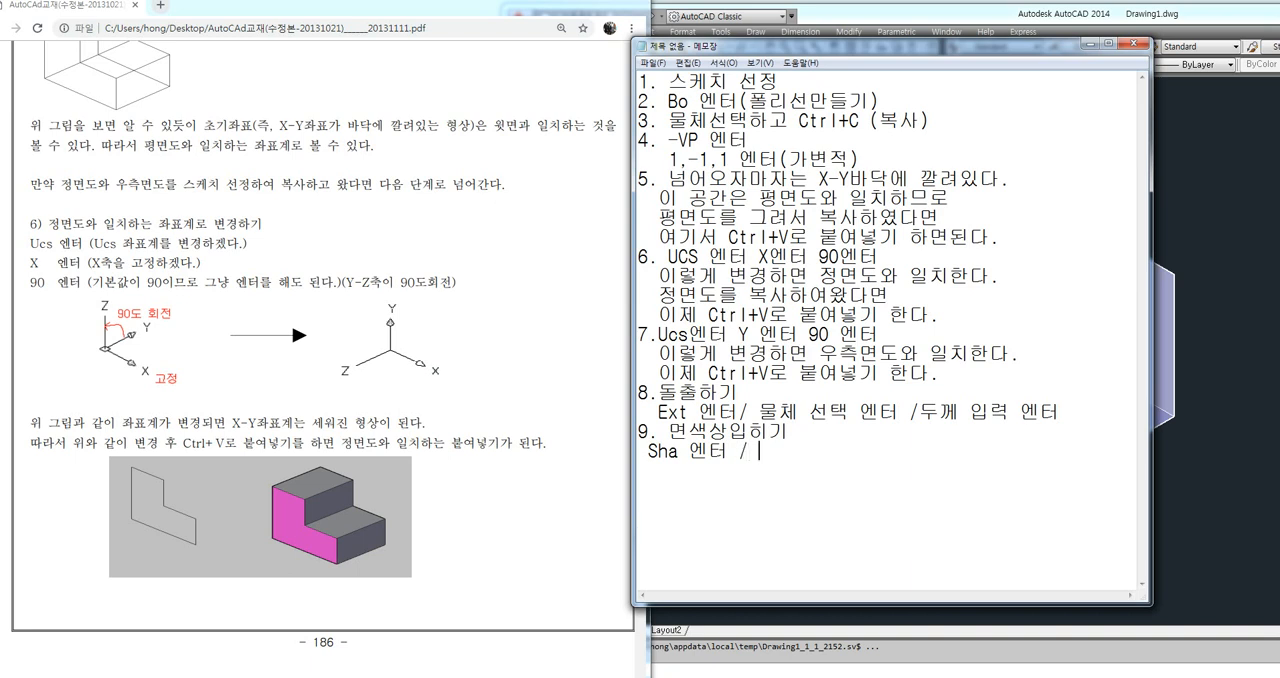
{"action": "type", "text": "ㅅ"}
Complete the item 9 shading line with the options "C , 2 , R , H 엔터)"
{"action": "key", "text": "BackSpace"}
{"action": "type", "text": "C , 2 , R , H ㅇ엔터)"}
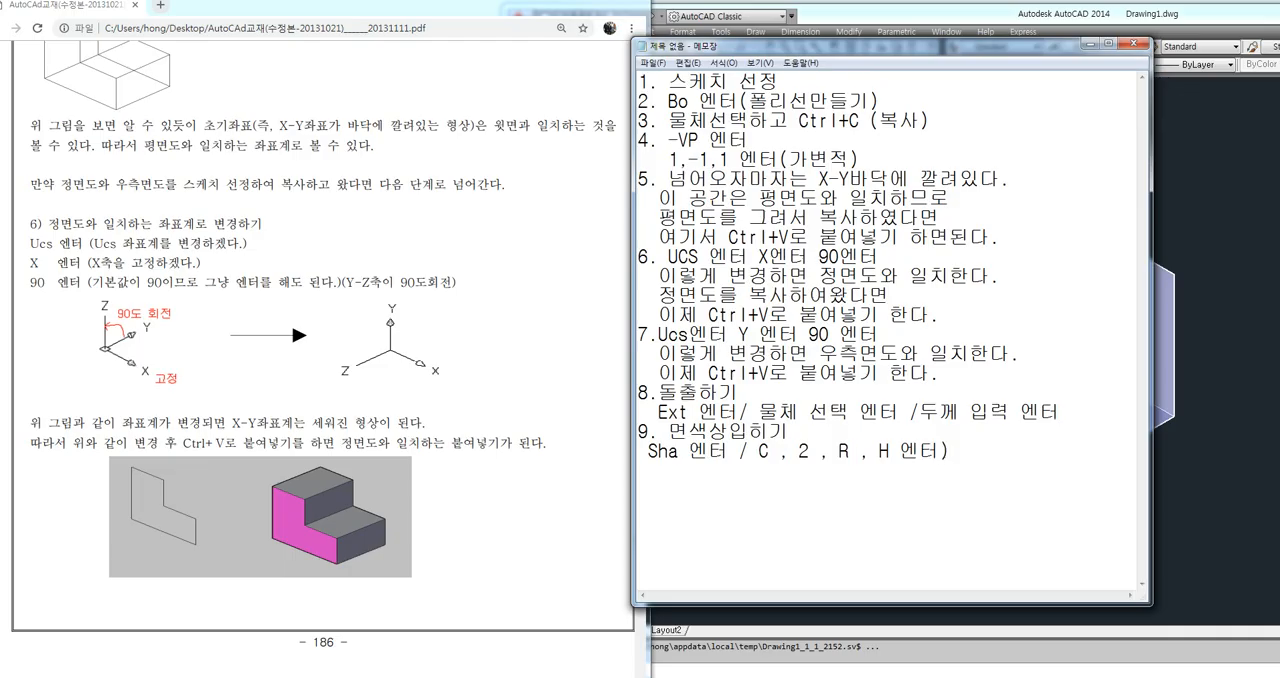
Highlight the options "C , 2" in item 9, then switch to the PDF textbook and examine section 9 on shade modes
{"action": "left_click_drag", "start_coordinate": [758, 451], "coordinate": [812, 451]}
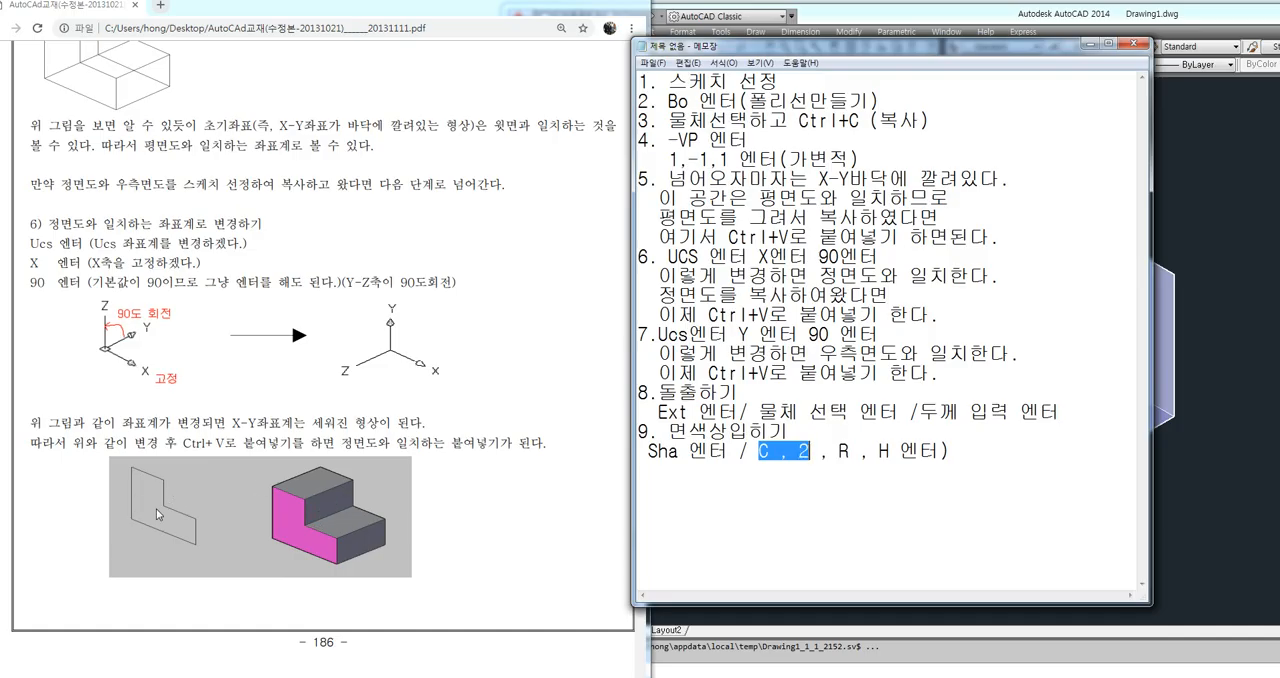
{"action": "left_click", "coordinate": [366, 505]}
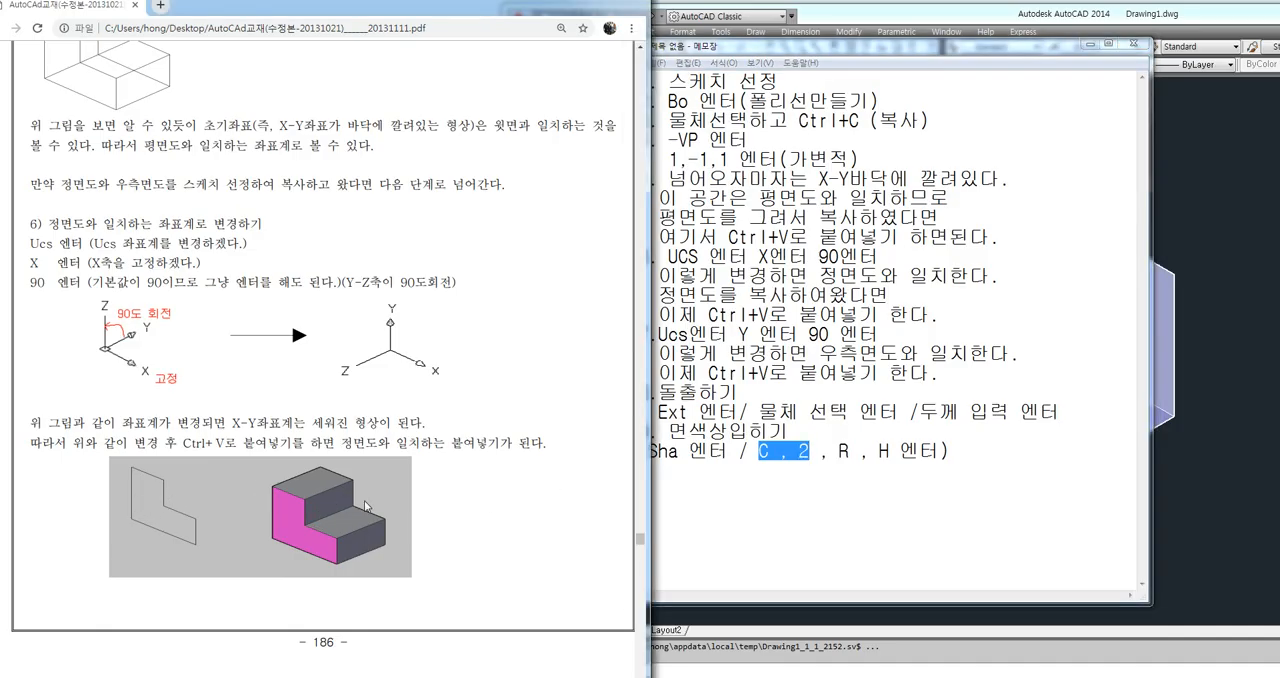
{"action": "scroll", "coordinate": [366, 505], "scroll_direction": "down", "scroll_amount": 13}
{"action": "scroll", "coordinate": [236, 454], "scroll_direction": "down", "scroll_amount": 10}
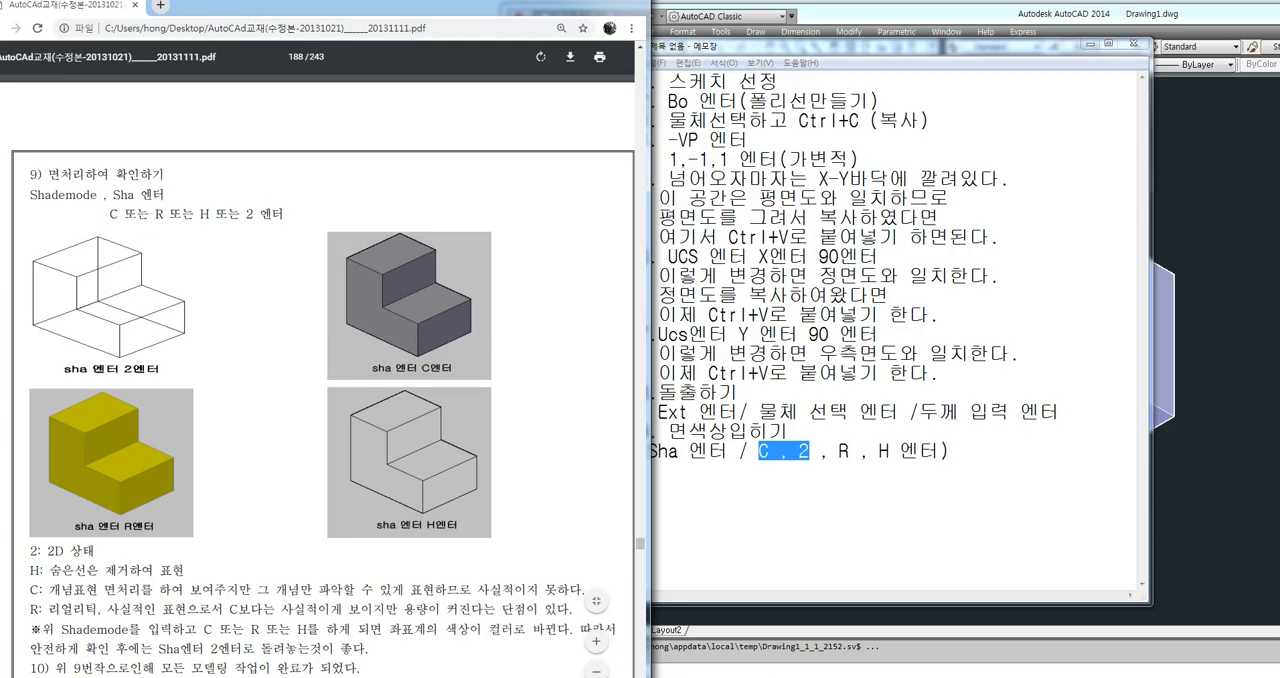
Switch to Notepad and add the tenth note heading "10. 2D공간으로 돌아오기" below the shading line
{"action": "left_click", "coordinate": [972, 453]}
{"action": "key", "text": "Return"}
{"action": "type", "text": "10"}
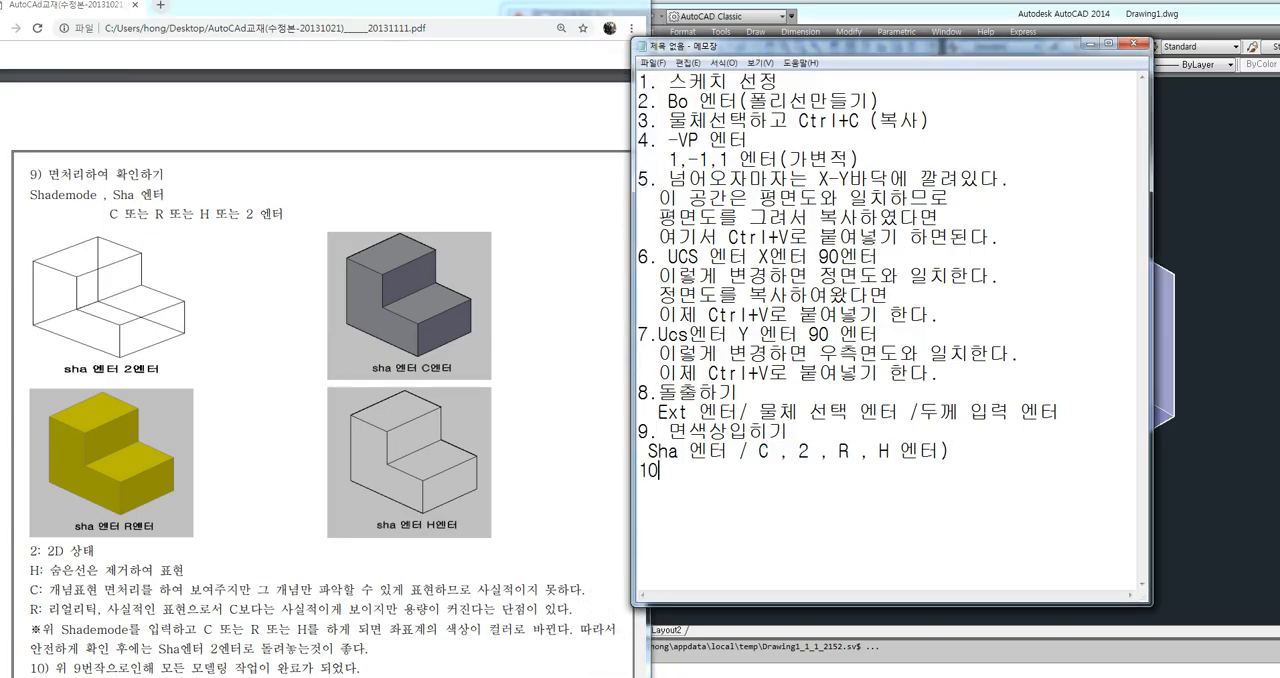
{"action": "type", "text": ". 2D공간"}
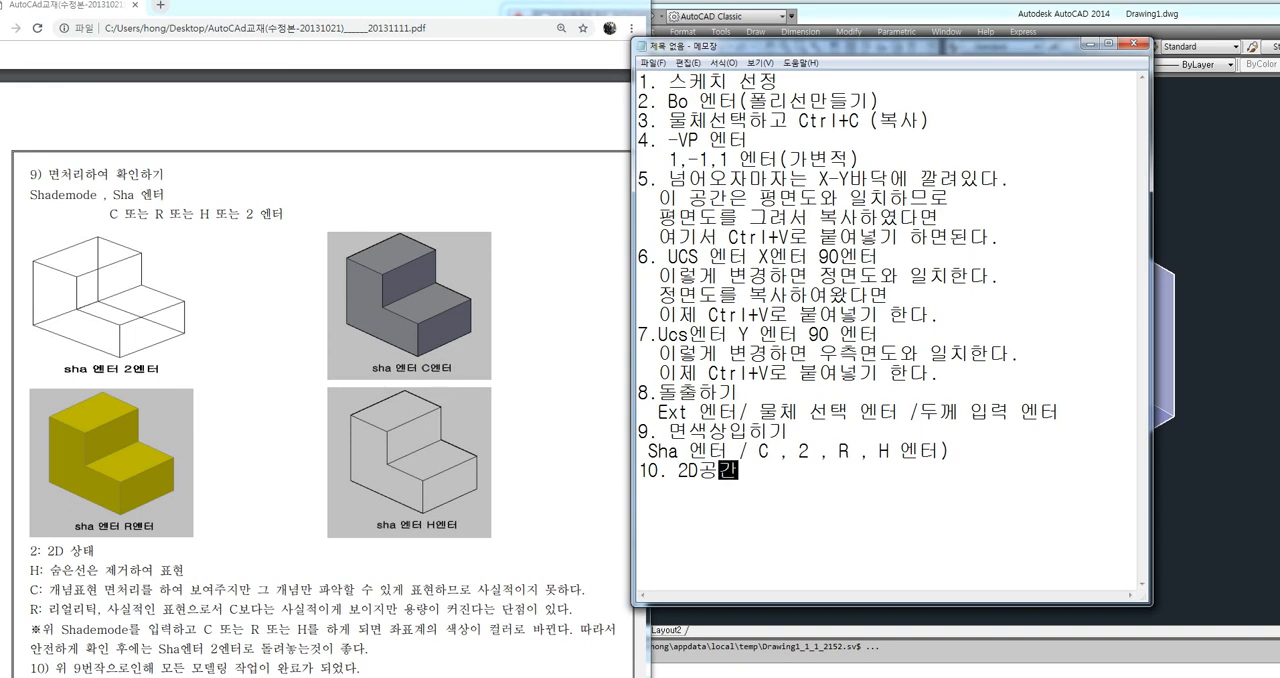
{"action": "type", "text": "으로 돌아오기"}
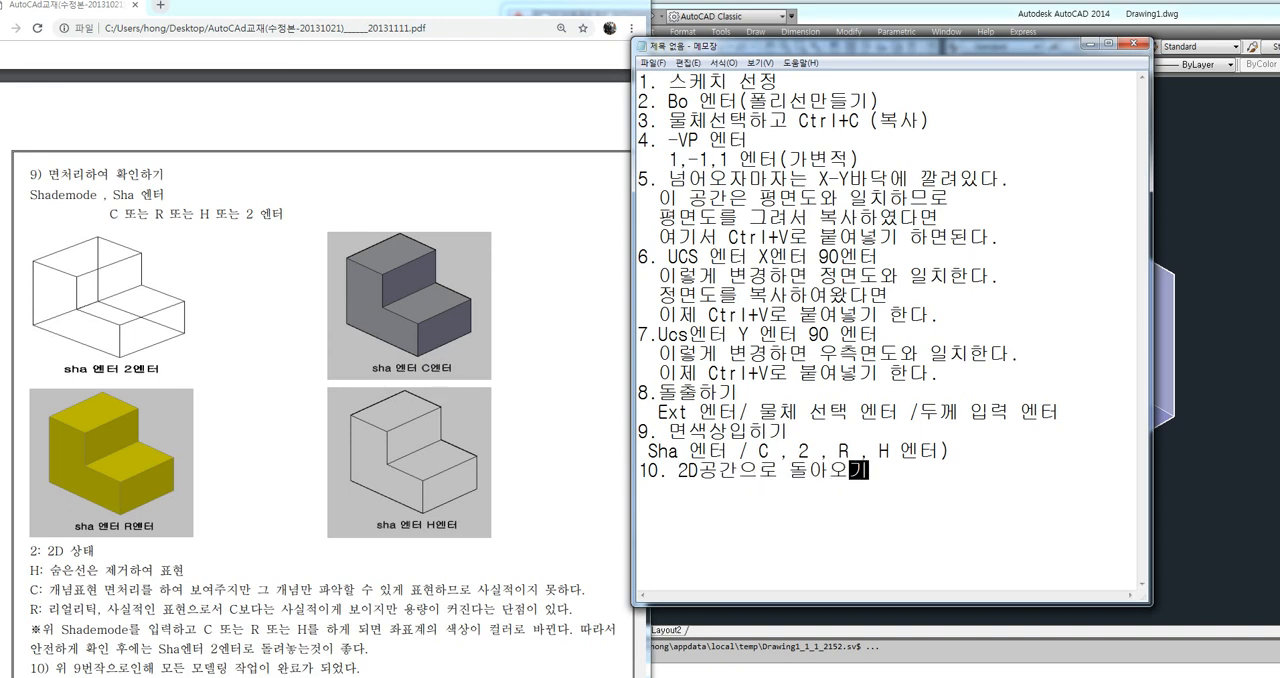
Add the command line "Ucs 엔터 엔터" under item 10
{"action": "key", "text": "Return"}
{"action": "type", "text": "ㅔ"}
{"action": "key", "text": "BackSpace"}
{"action": "type", "text": "Ucs 엔터 엔터"}
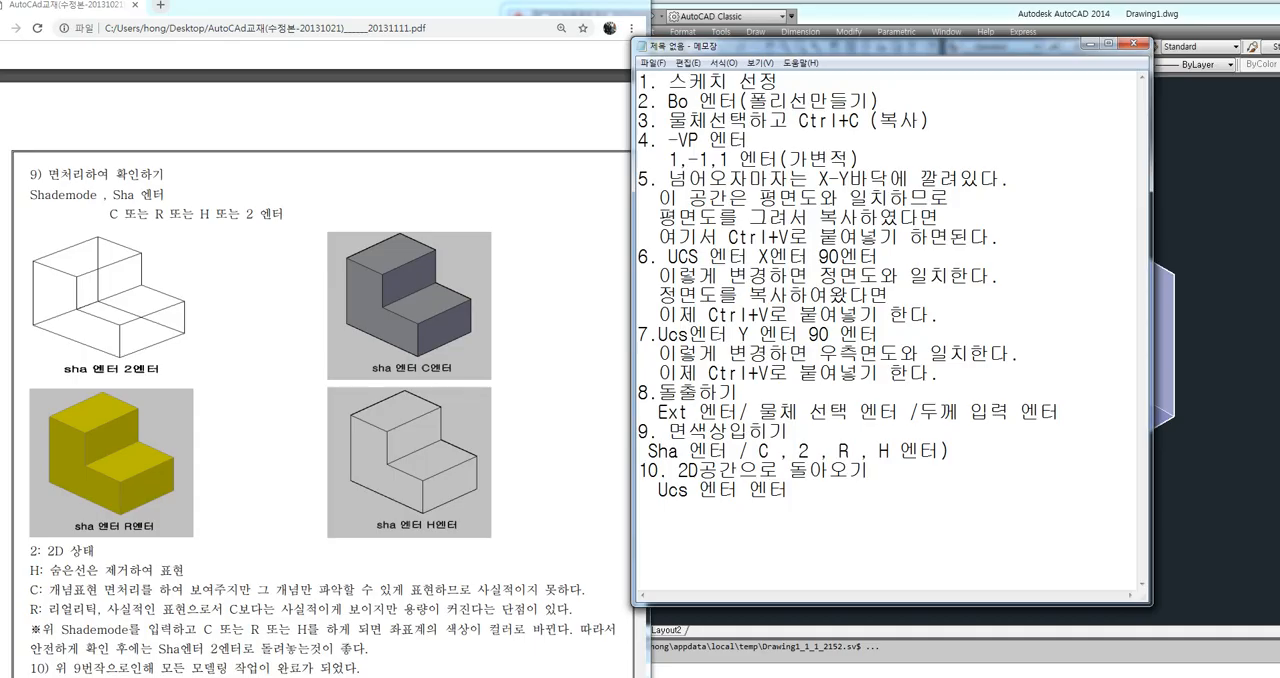
Switch to the PDF textbook and look back over the extrusion and UCS rotation sections, from section 8 back to section 6
{"action": "left_click_drag", "start_coordinate": [518, 591], "coordinate": [527, 588]}
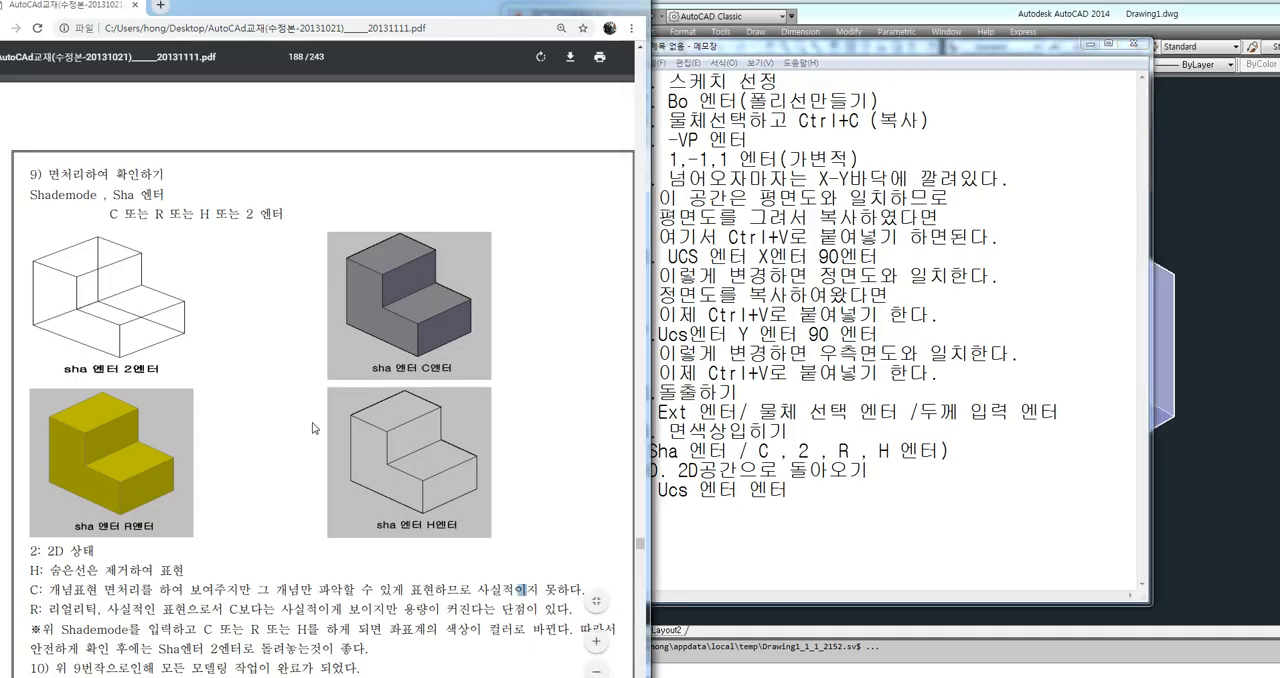
{"action": "scroll", "coordinate": [240, 310], "scroll_direction": "up", "scroll_amount": 5}
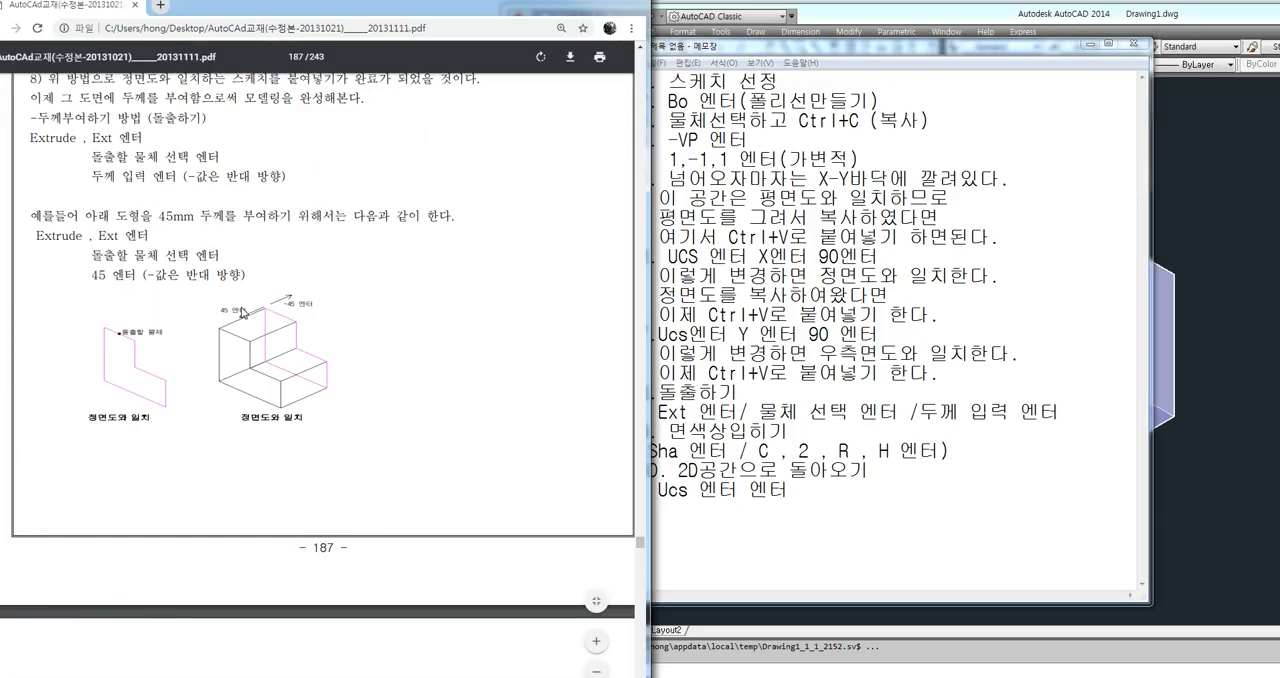
{"action": "scroll", "coordinate": [240, 312], "scroll_direction": "up", "scroll_amount": 5}
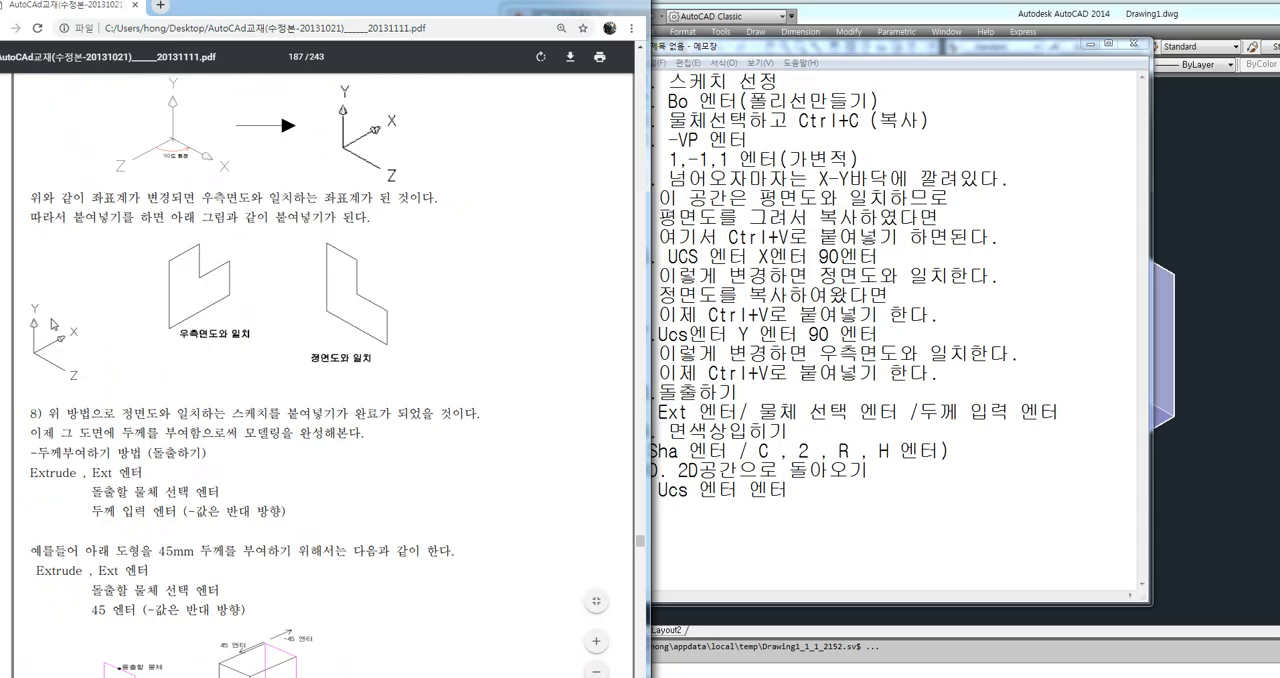
{"action": "left_click", "coordinate": [830, 530]}
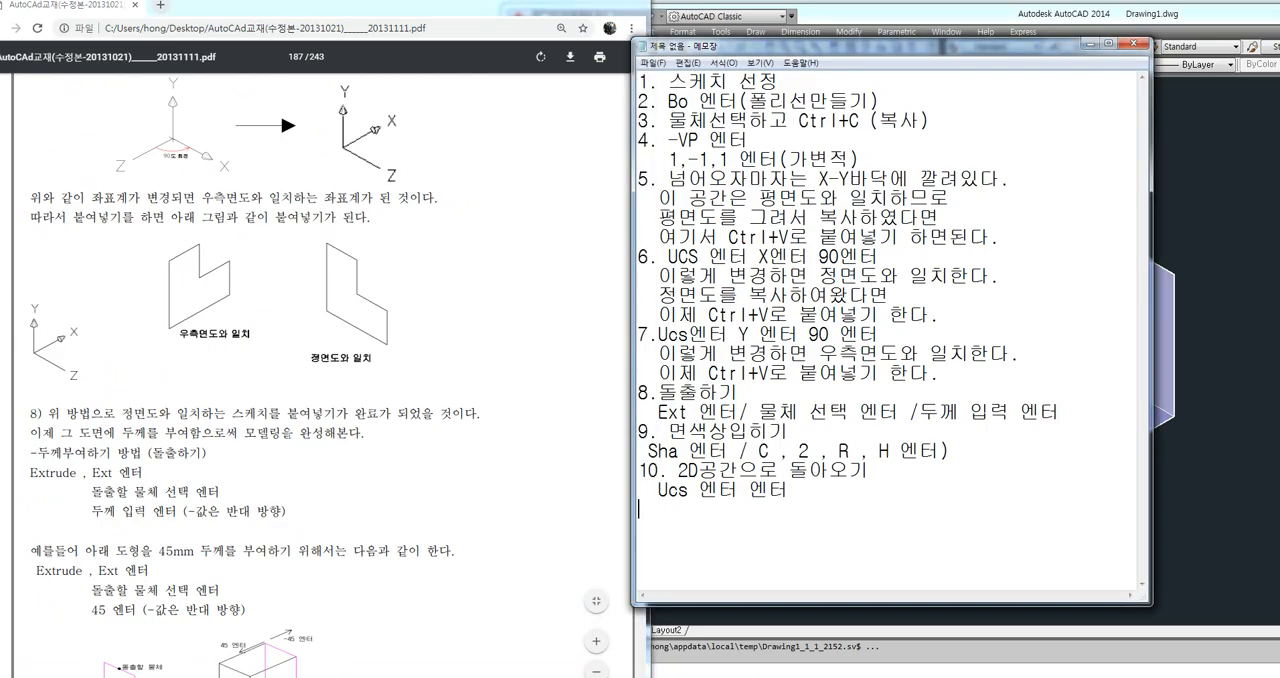
{"action": "left_click", "coordinate": [289, 434]}
{"action": "scroll", "coordinate": [160, 437], "scroll_direction": "up", "scroll_amount": 10}
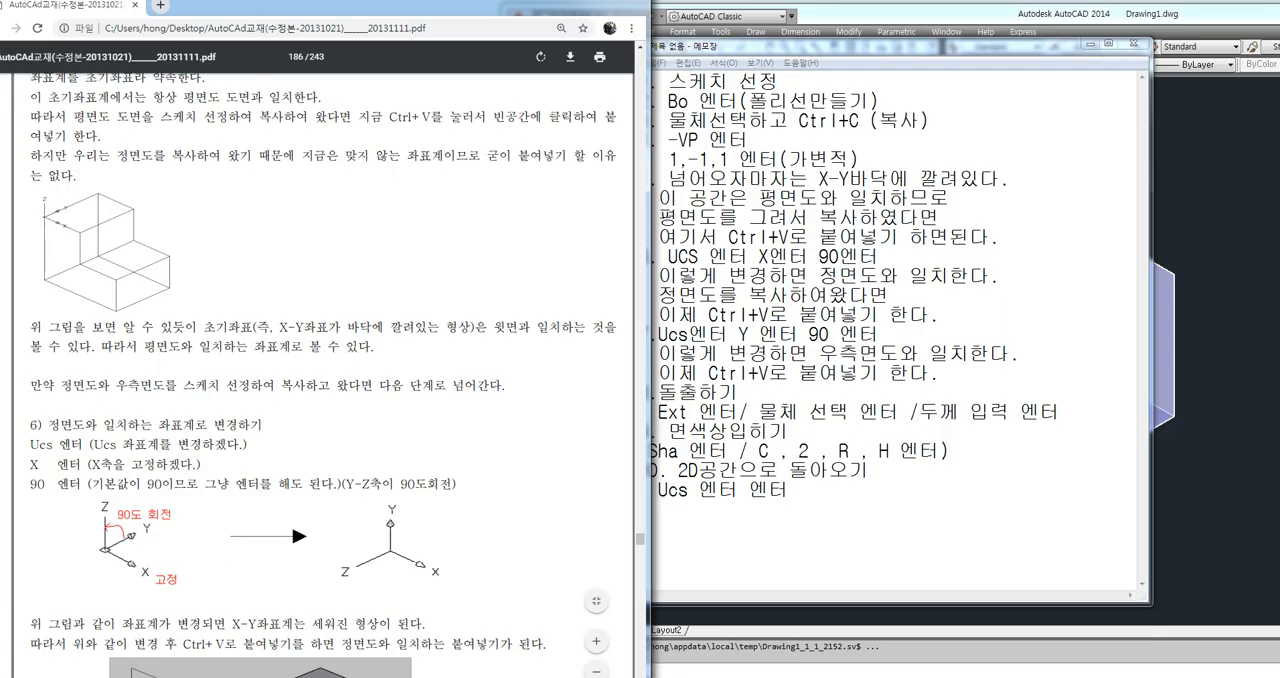
Switch to Notepad, add the line "Plan 엔터 엔터" under item 10, and highlight that line and the Ucs line in turn
{"action": "key", "text": "alt+Tab"}
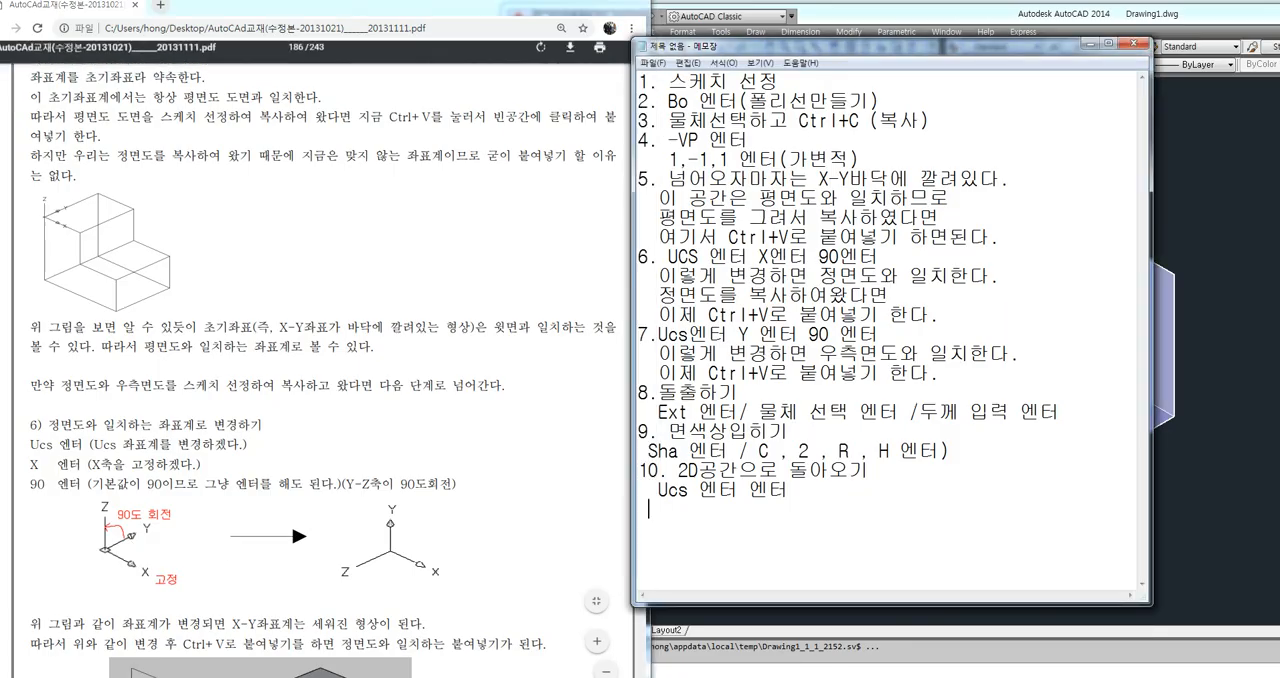
{"action": "type", "text": "P"}
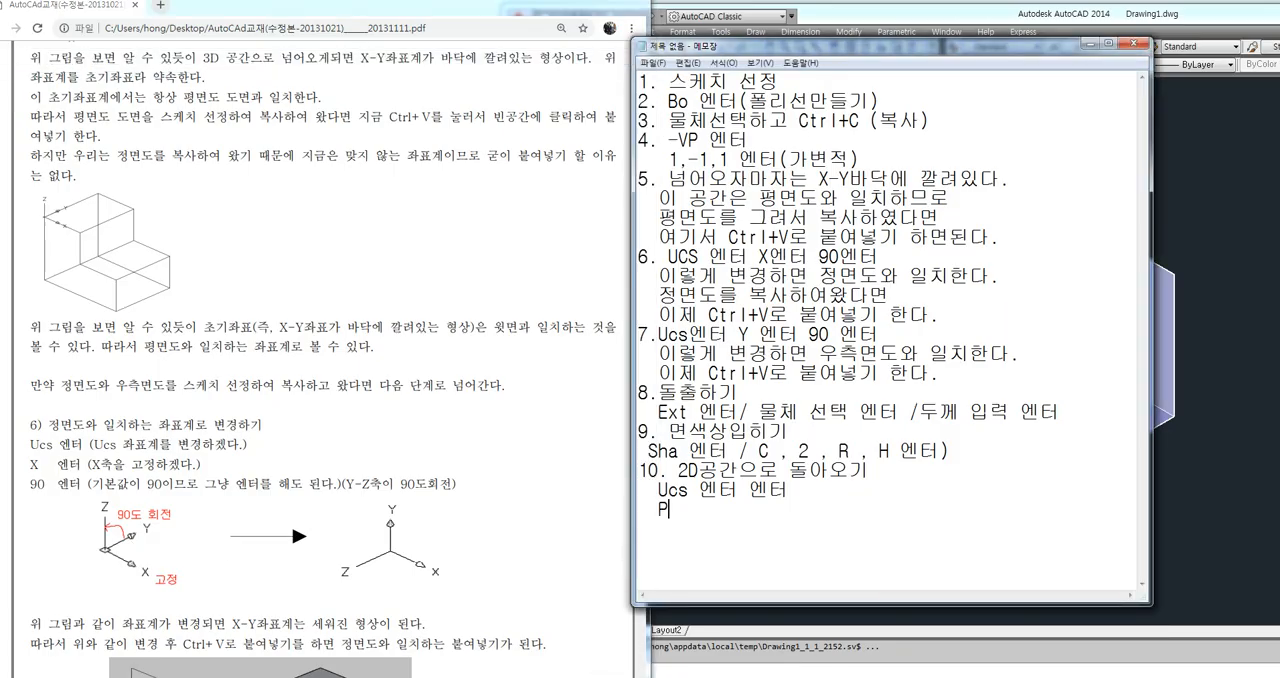
{"action": "type", "text": "lan ㅇ엔터 엔터"}
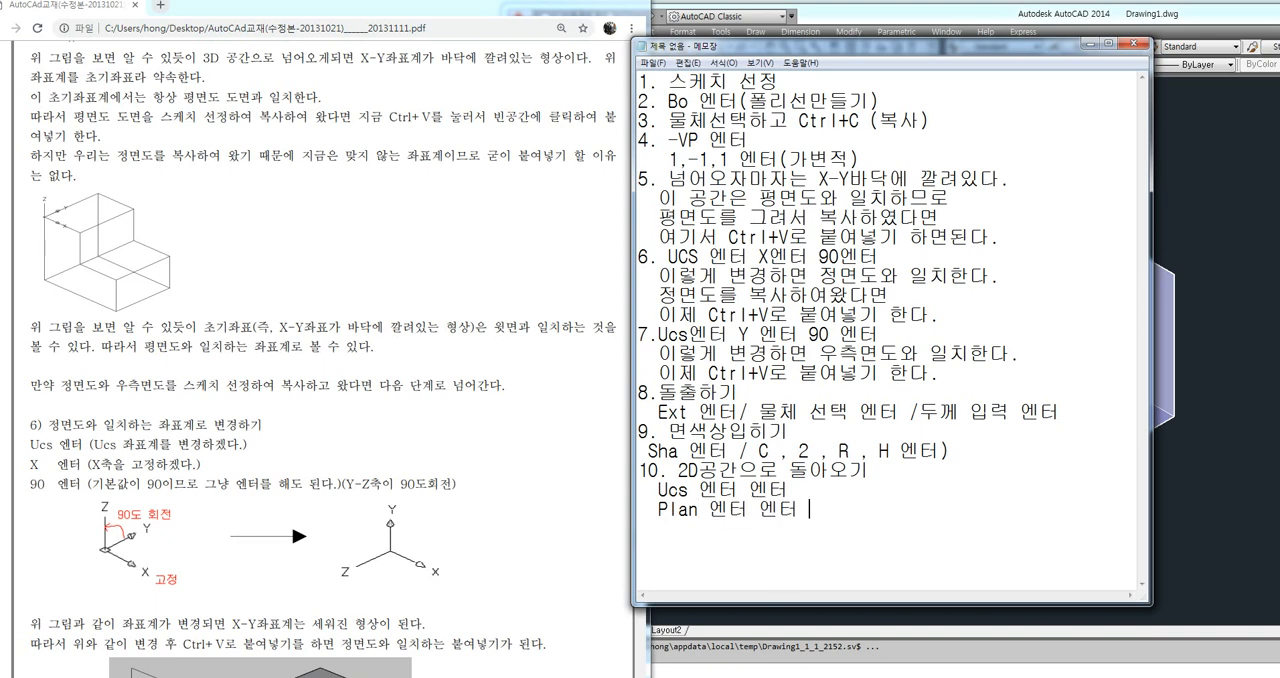
{"action": "left_click_drag", "start_coordinate": [649, 509], "coordinate": [799, 509]}
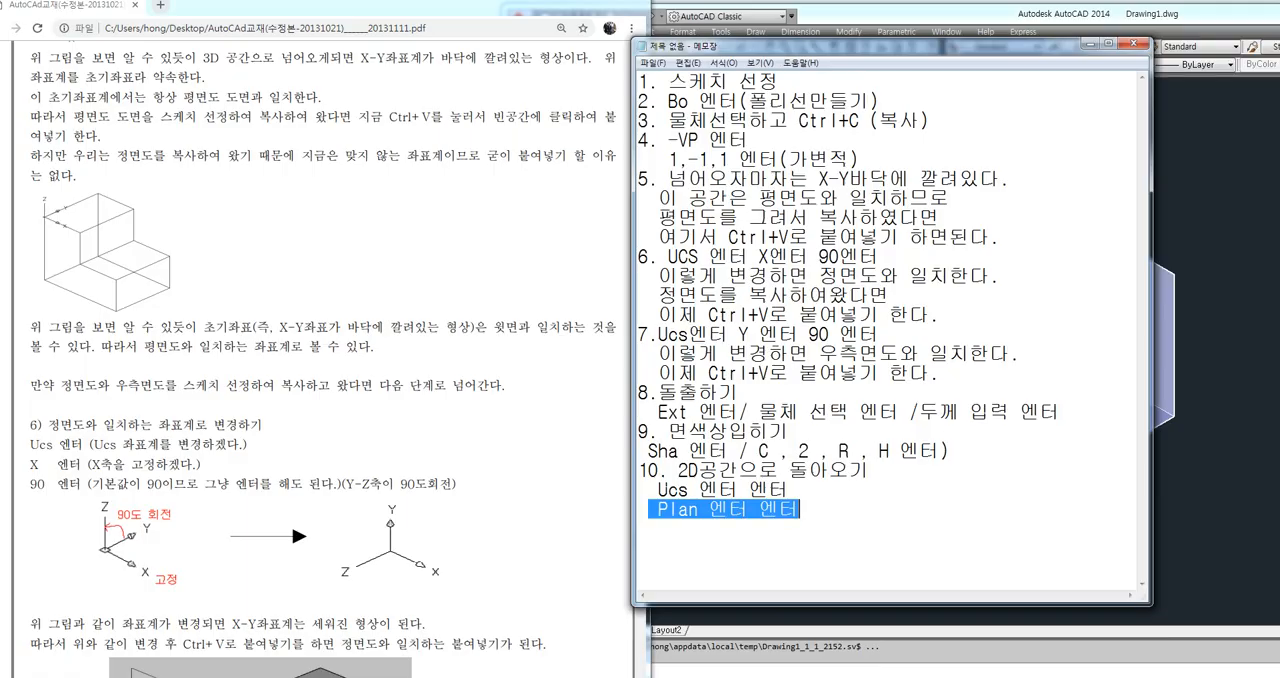
{"action": "left_click_drag", "start_coordinate": [658, 489], "coordinate": [790, 489]}
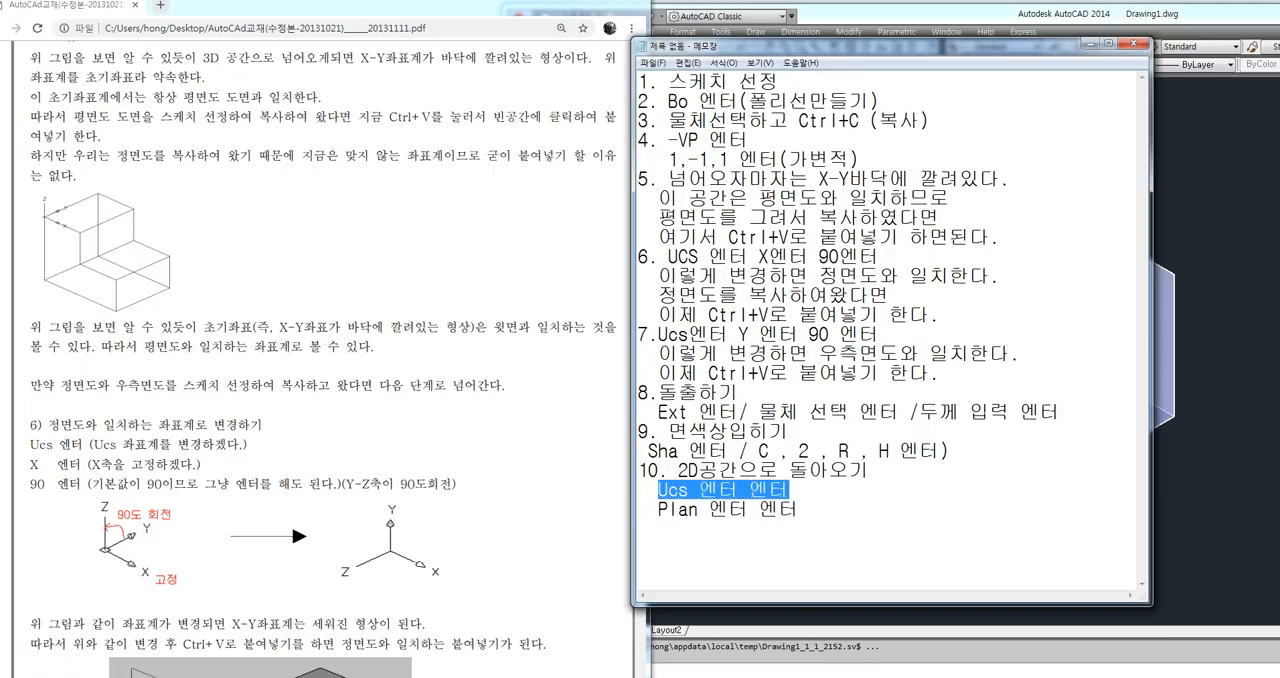
Move the Notepad window off the solid, switch to AutoCAD and set the shade mode to 2D wireframe
{"action": "left_click", "coordinate": [811, 509]}
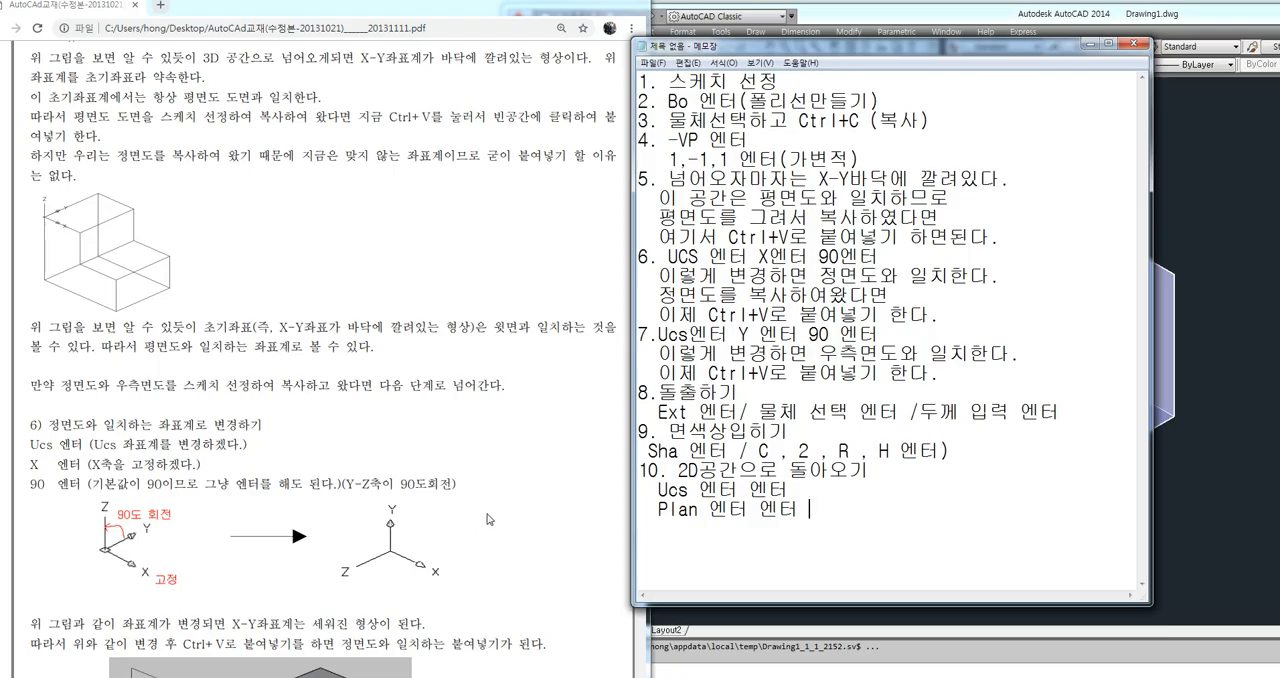
{"action": "left_click_drag", "start_coordinate": [868, 47], "coordinate": [516, 55]}
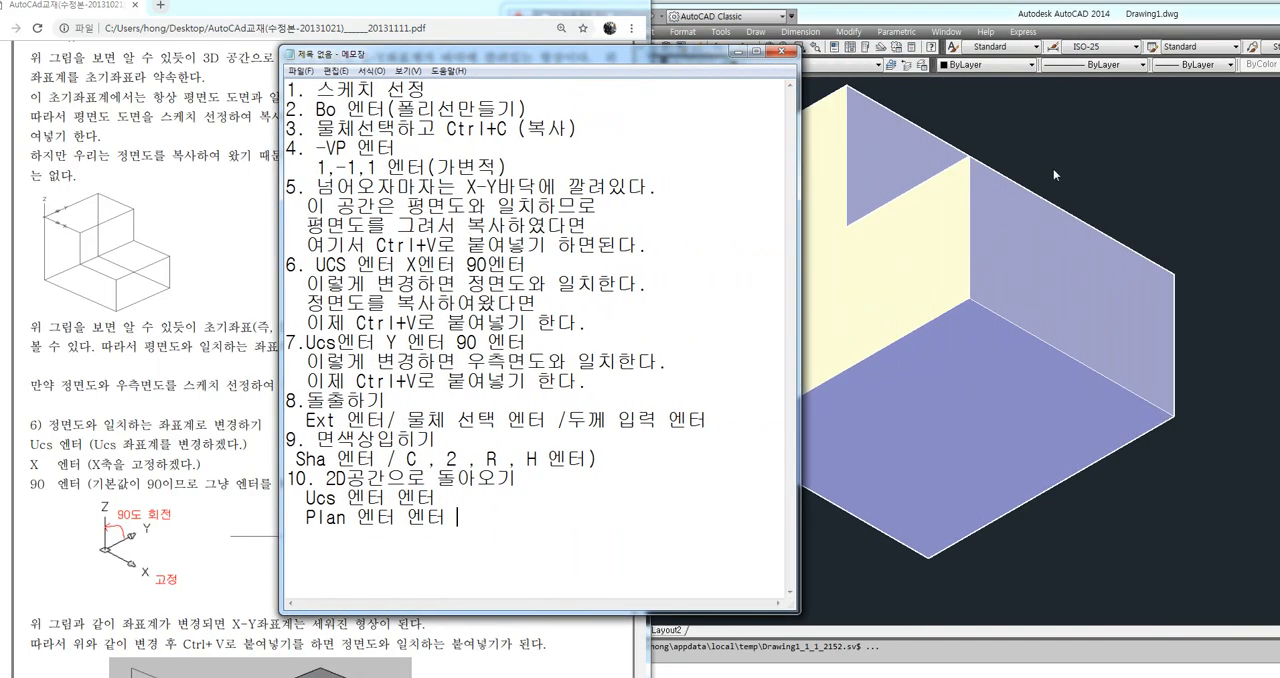
{"action": "left_click", "coordinate": [1110, 144]}
{"action": "type", "text": "SHA"}
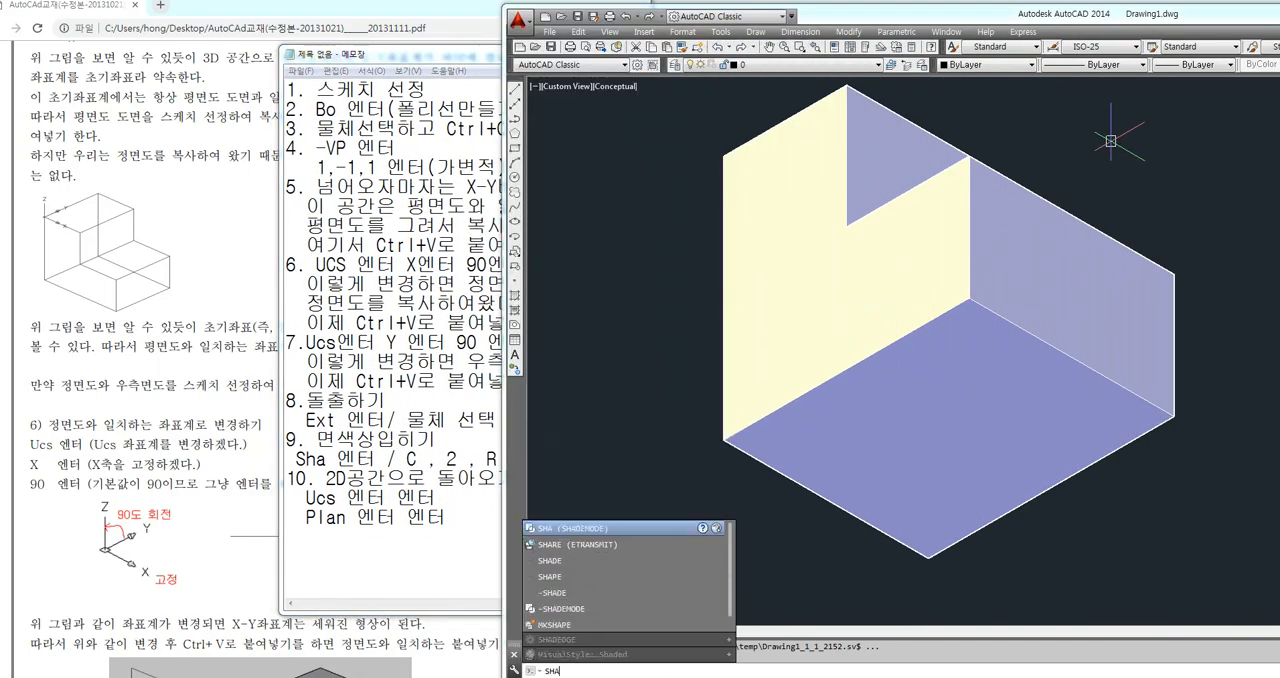
{"action": "key", "text": "Return"}
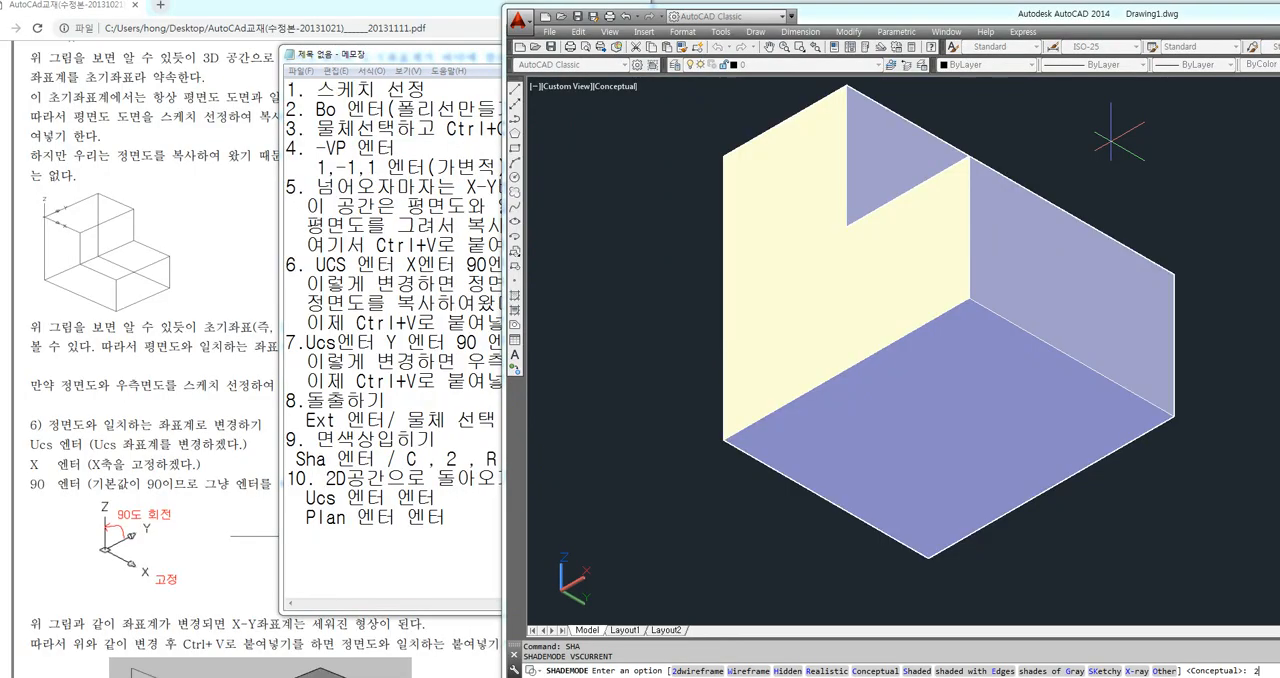
{"action": "type", "text": "2"}
{"action": "key", "text": "Return"}
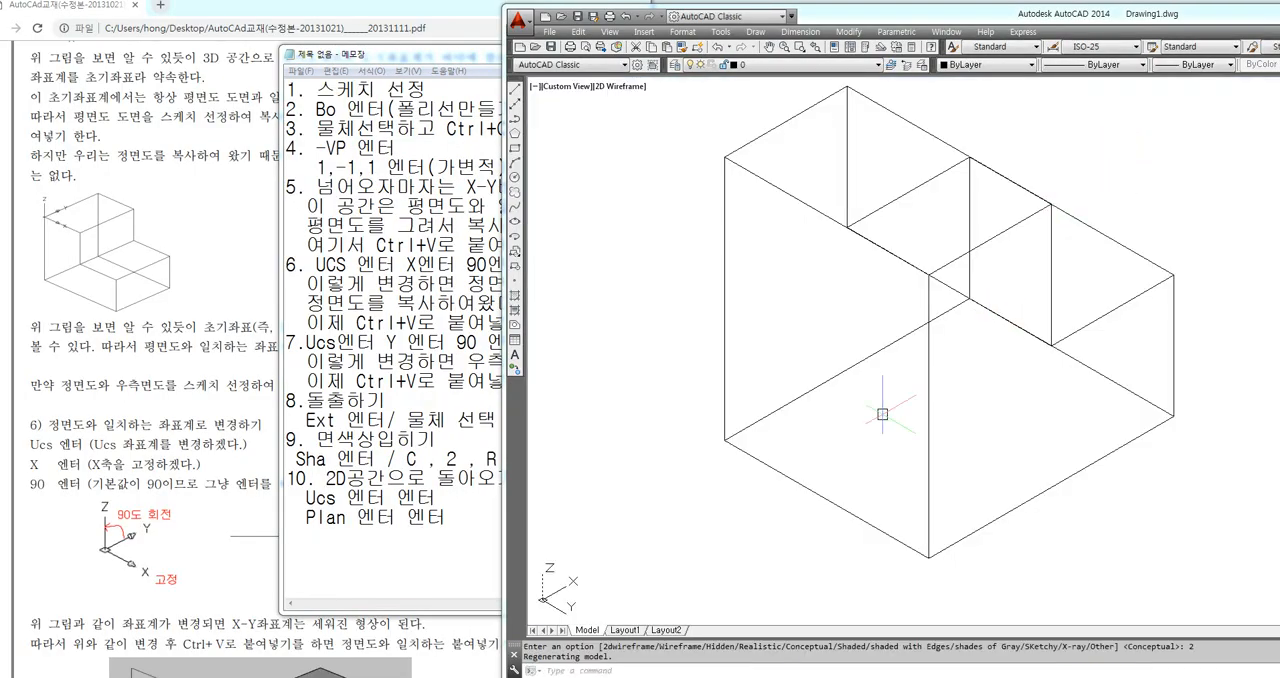
Reset the UCS to World and switch to the plan view of the current UCS
{"action": "type", "text": "ucs"}
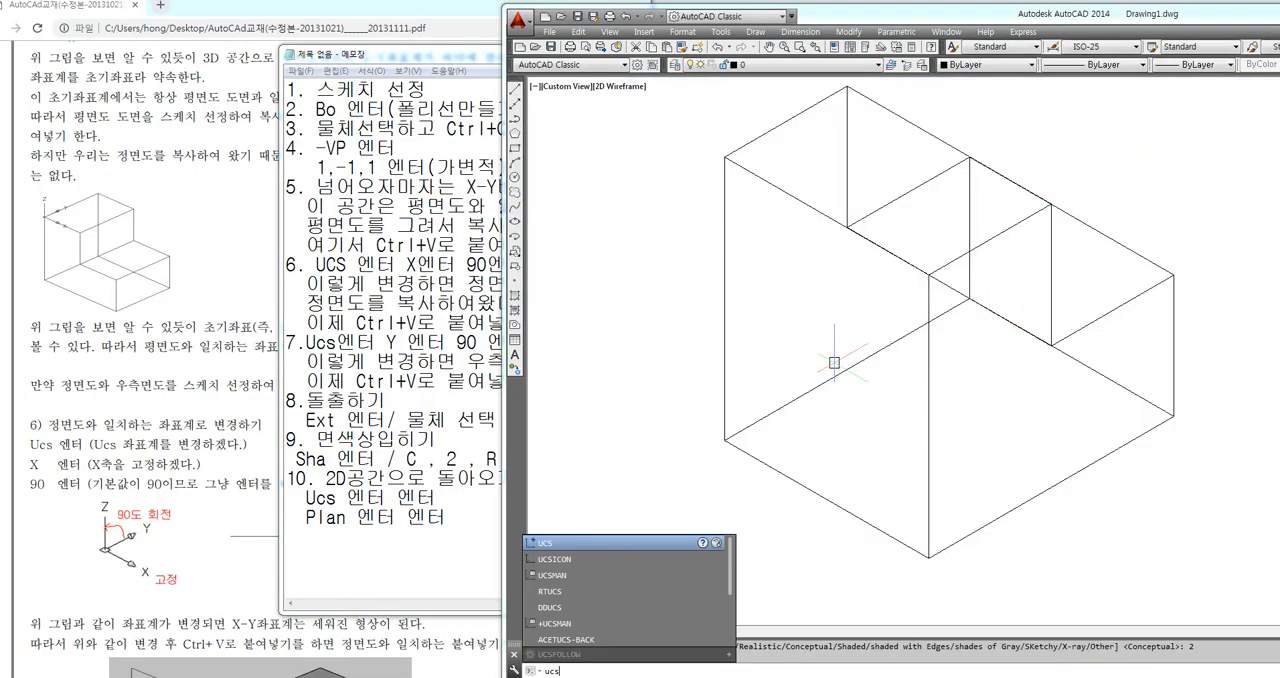
{"action": "key", "text": "Return"}
{"action": "key", "text": "Return"}
{"action": "type", "text": "plan"}
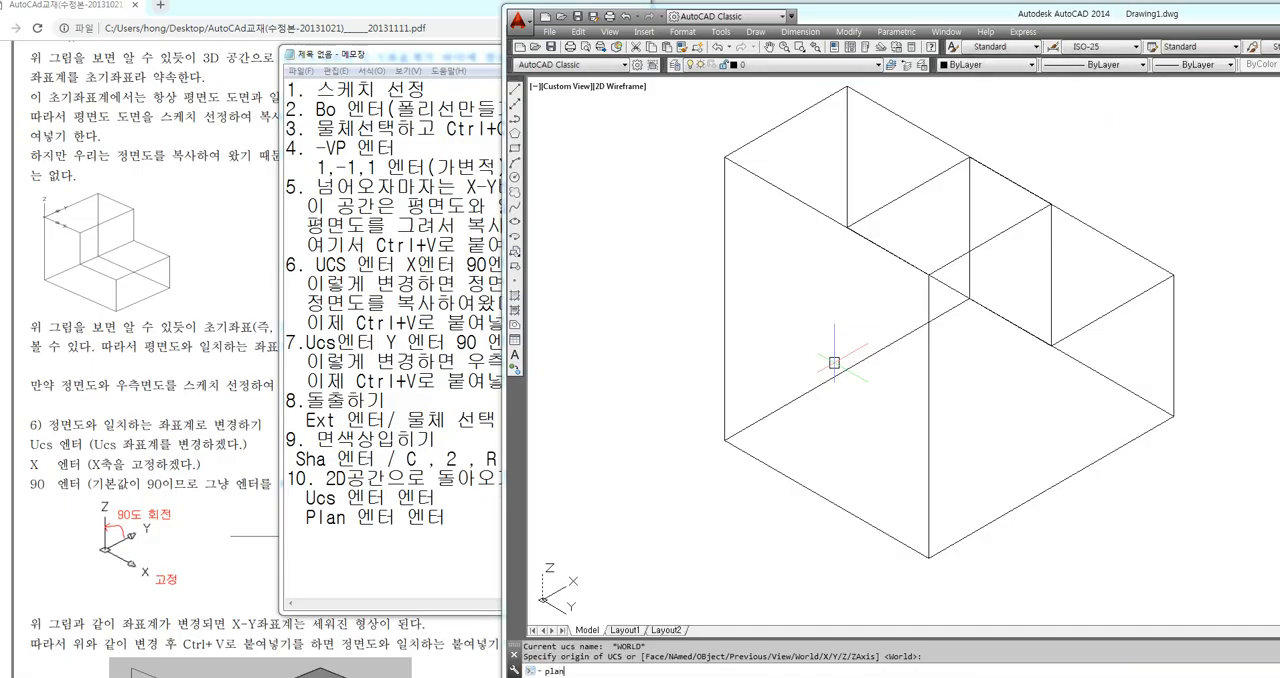
{"action": "key", "text": "Return"}
{"action": "key", "text": "Return"}
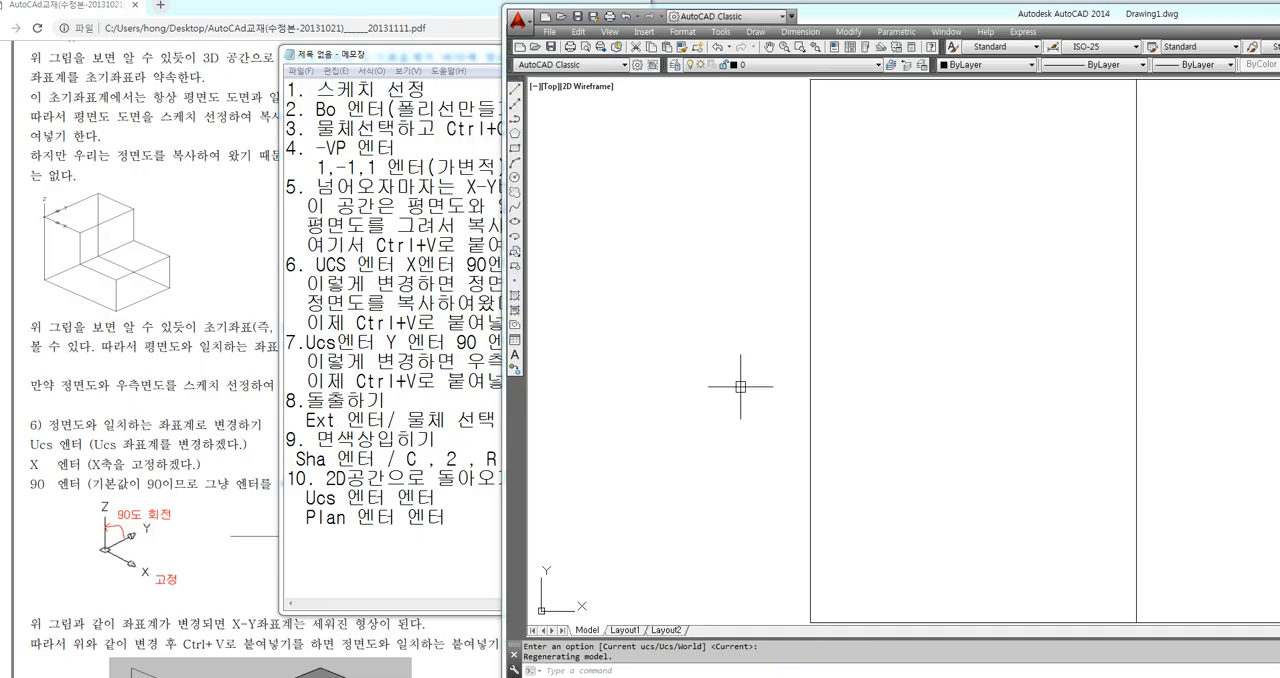
{"action": "scroll", "coordinate": [741, 387], "scroll_direction": "down", "scroll_amount": 4}
{"action": "middle_click_drag", "start_coordinate": [860, 408], "coordinate": [609, 221]}
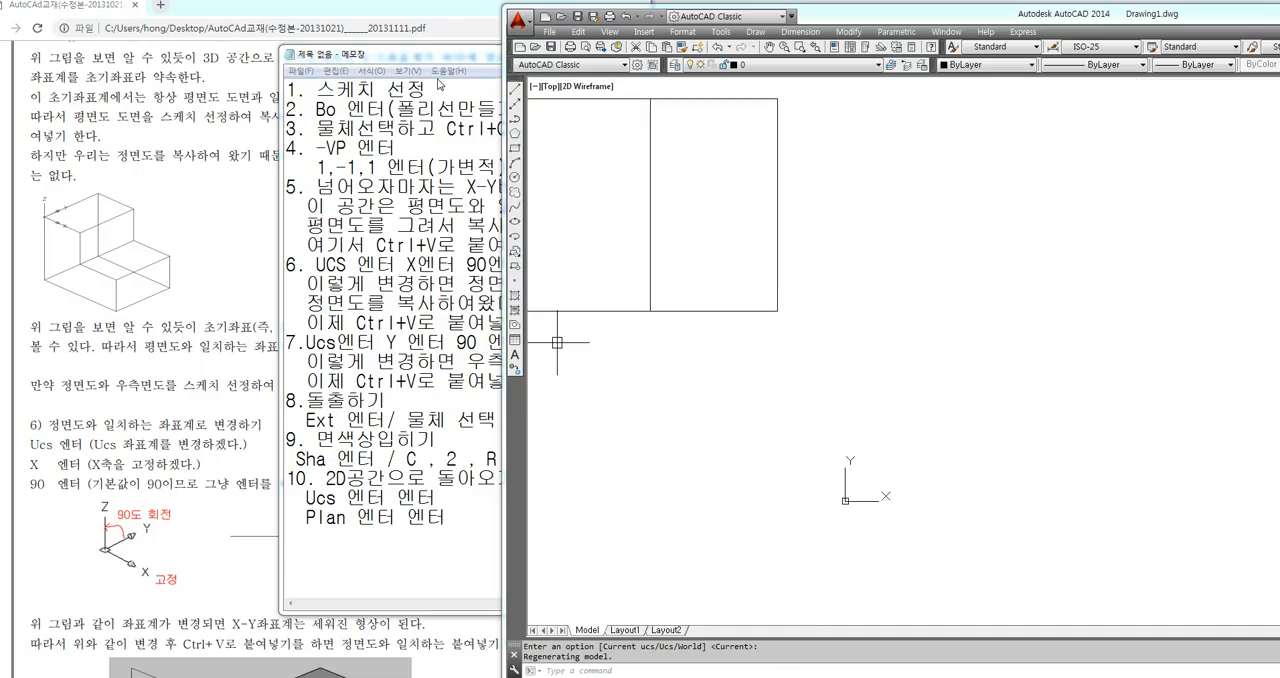
Switch to Notepad and move its window over the PDF so the whole summary shows beside the drawing
{"action": "left_click", "coordinate": [462, 57]}
{"action": "left_click_drag", "start_coordinate": [462, 57], "coordinate": [220, 52]}
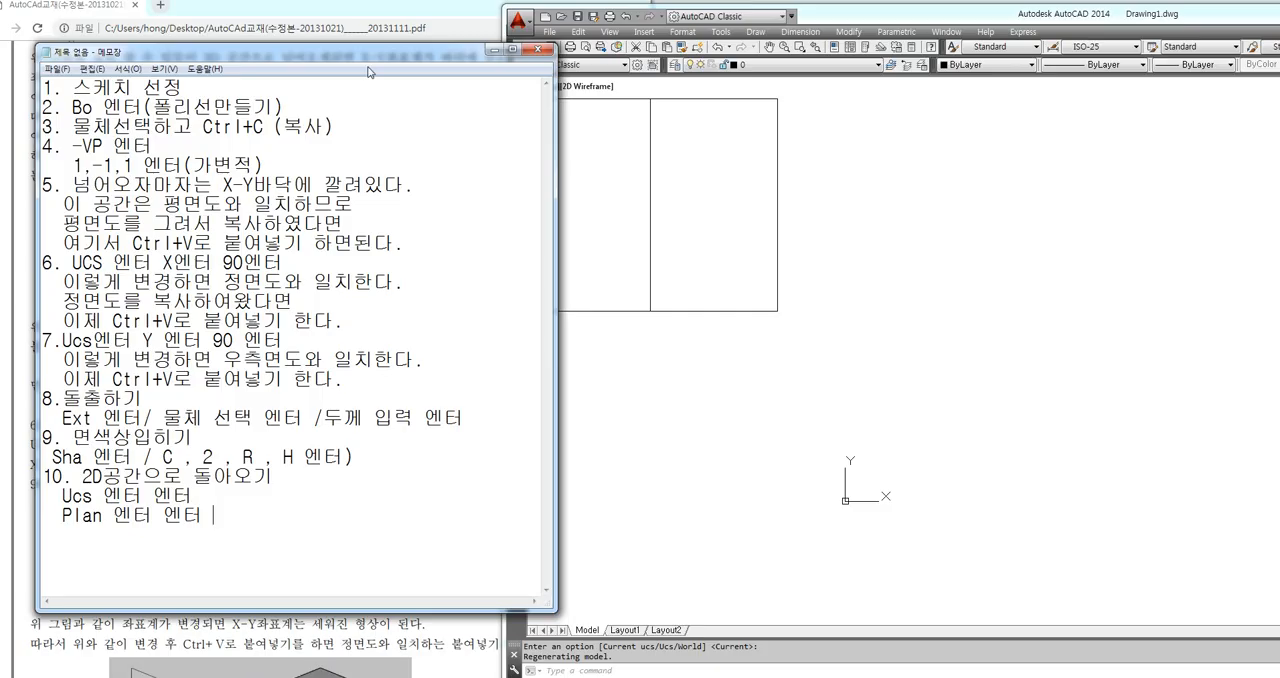
{"action": "left_click_drag", "start_coordinate": [369, 59], "coordinate": [351, 57]}
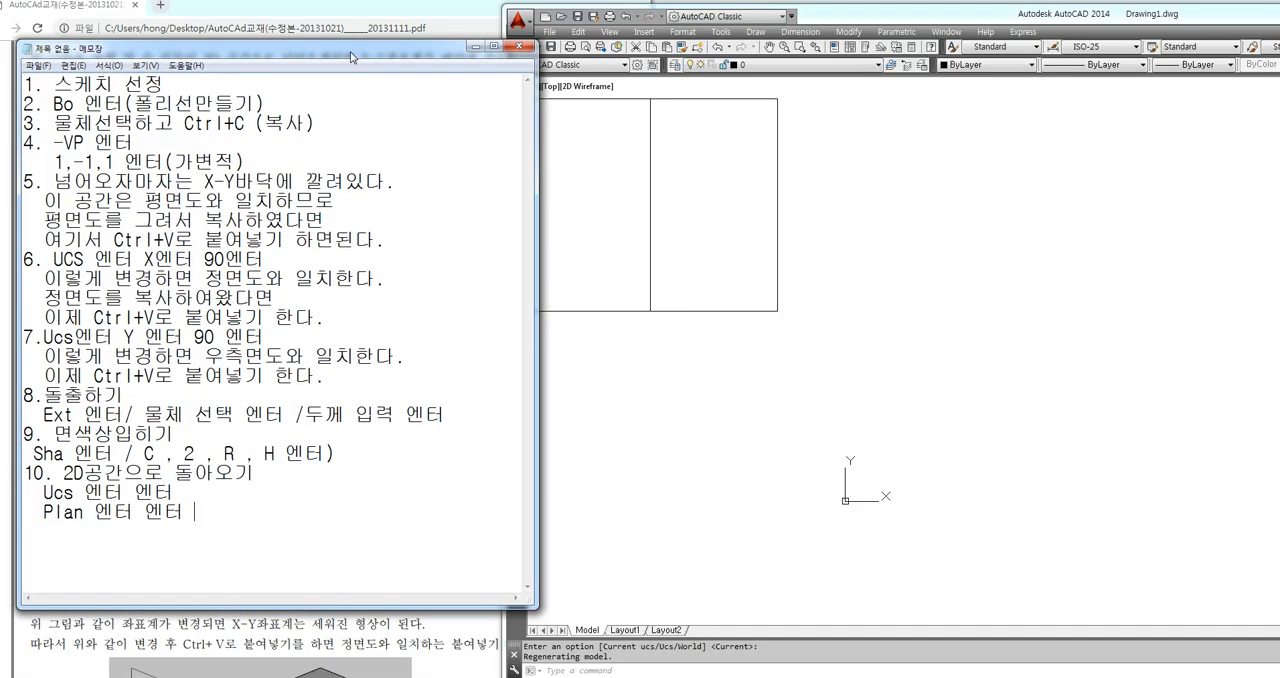